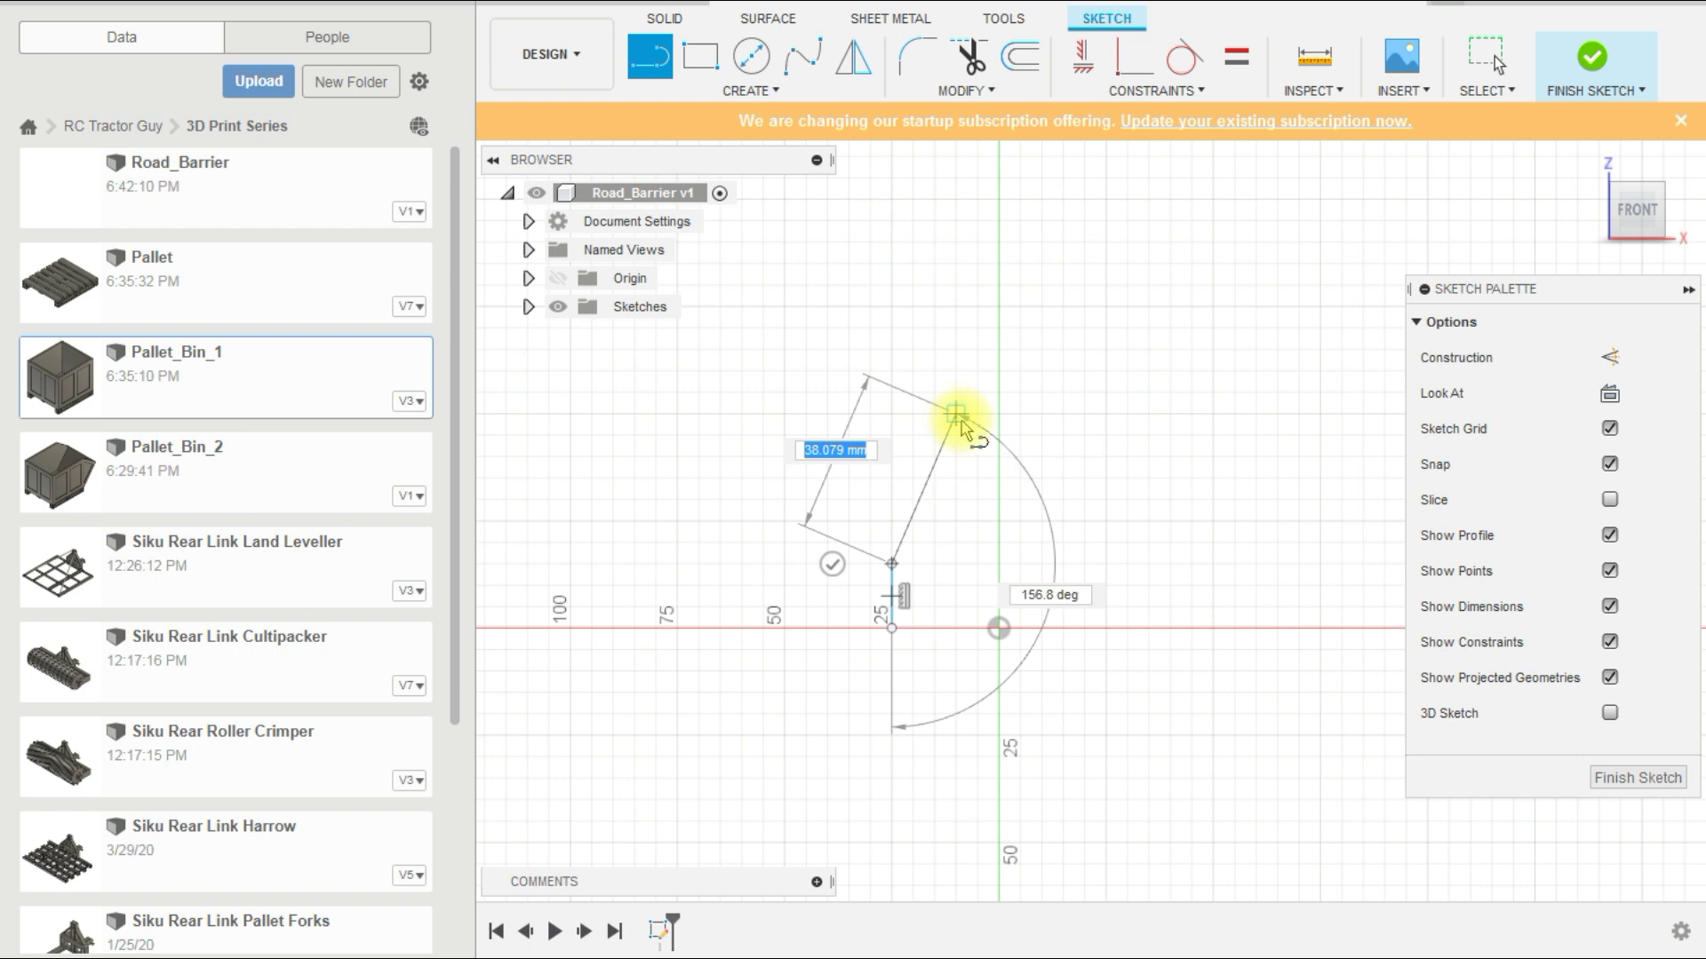
Step: Complete the closed line outline of the barrier with sloped sides, a neck about 13 mm wide and a base about 45 mm wide on the horizontal axis
left_click(963, 423)
left_click(965, 350)
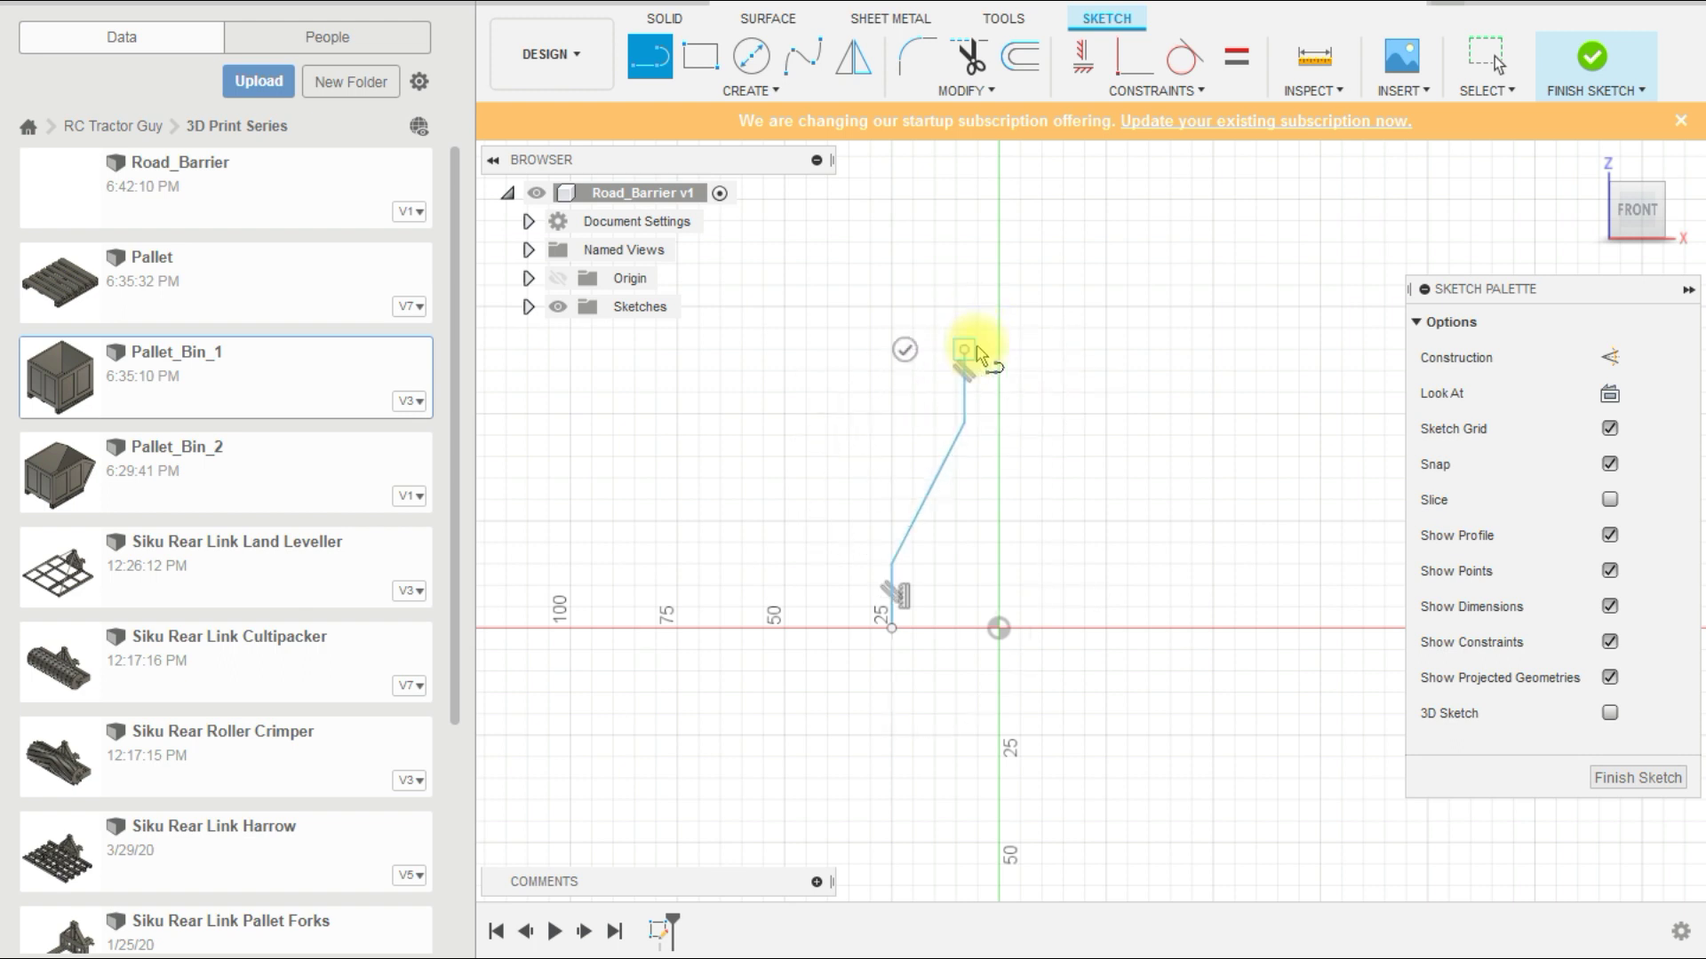
left_click(1019, 351)
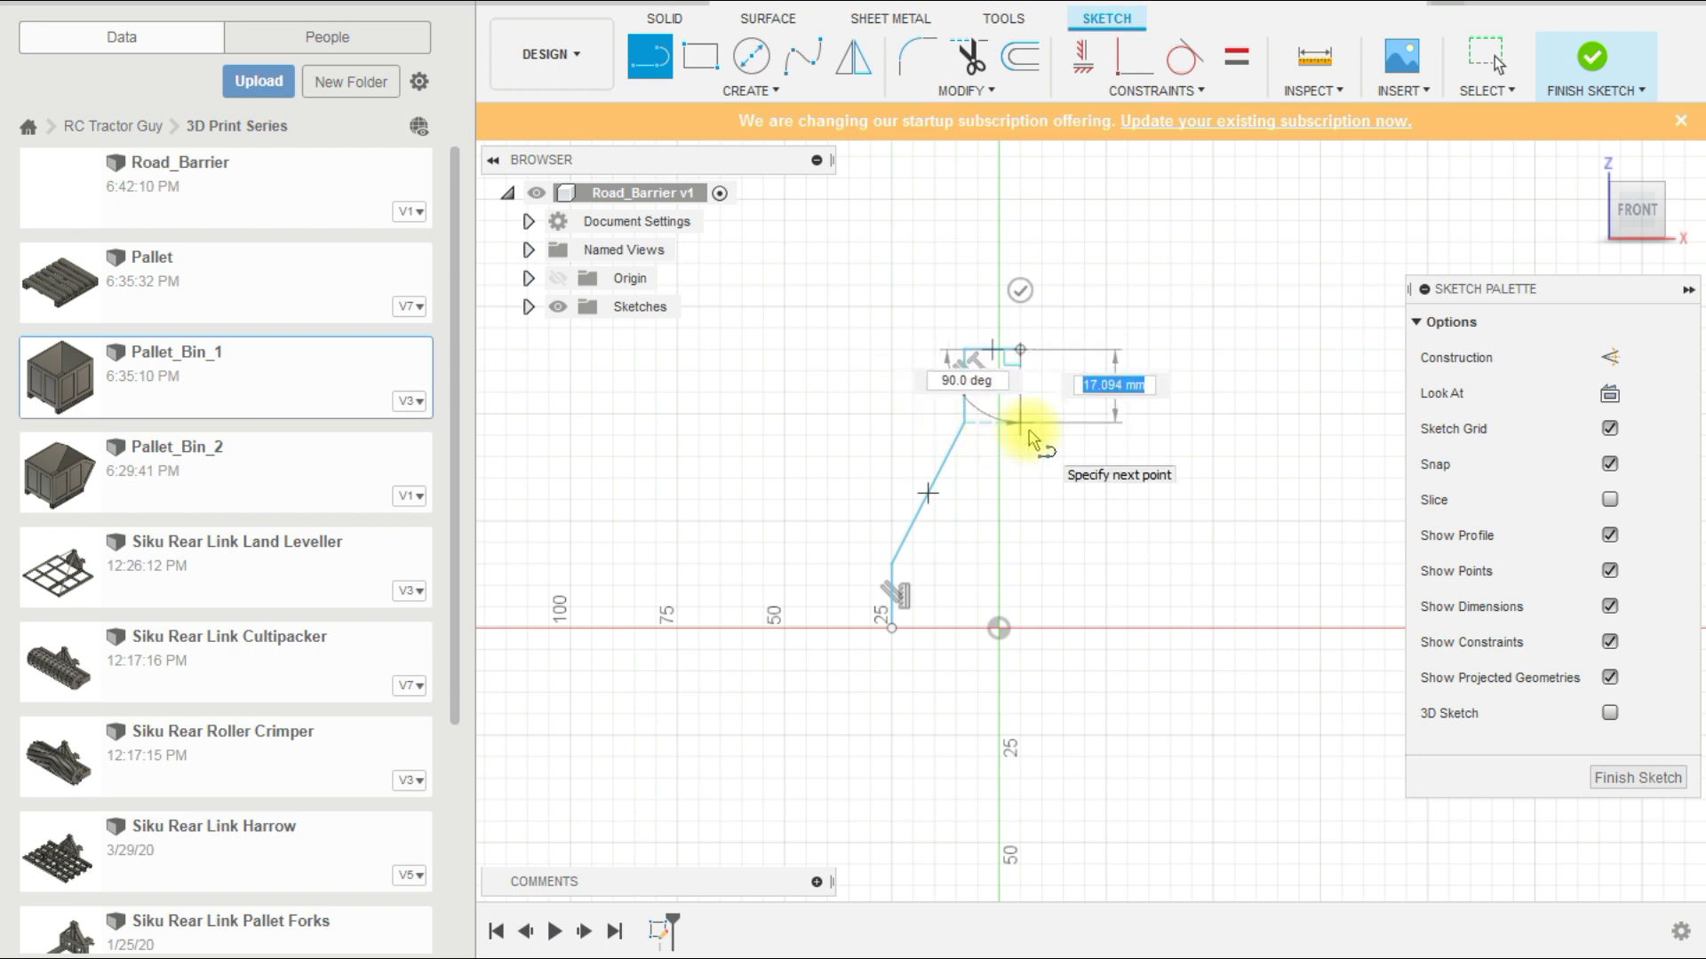
left_click(1029, 432)
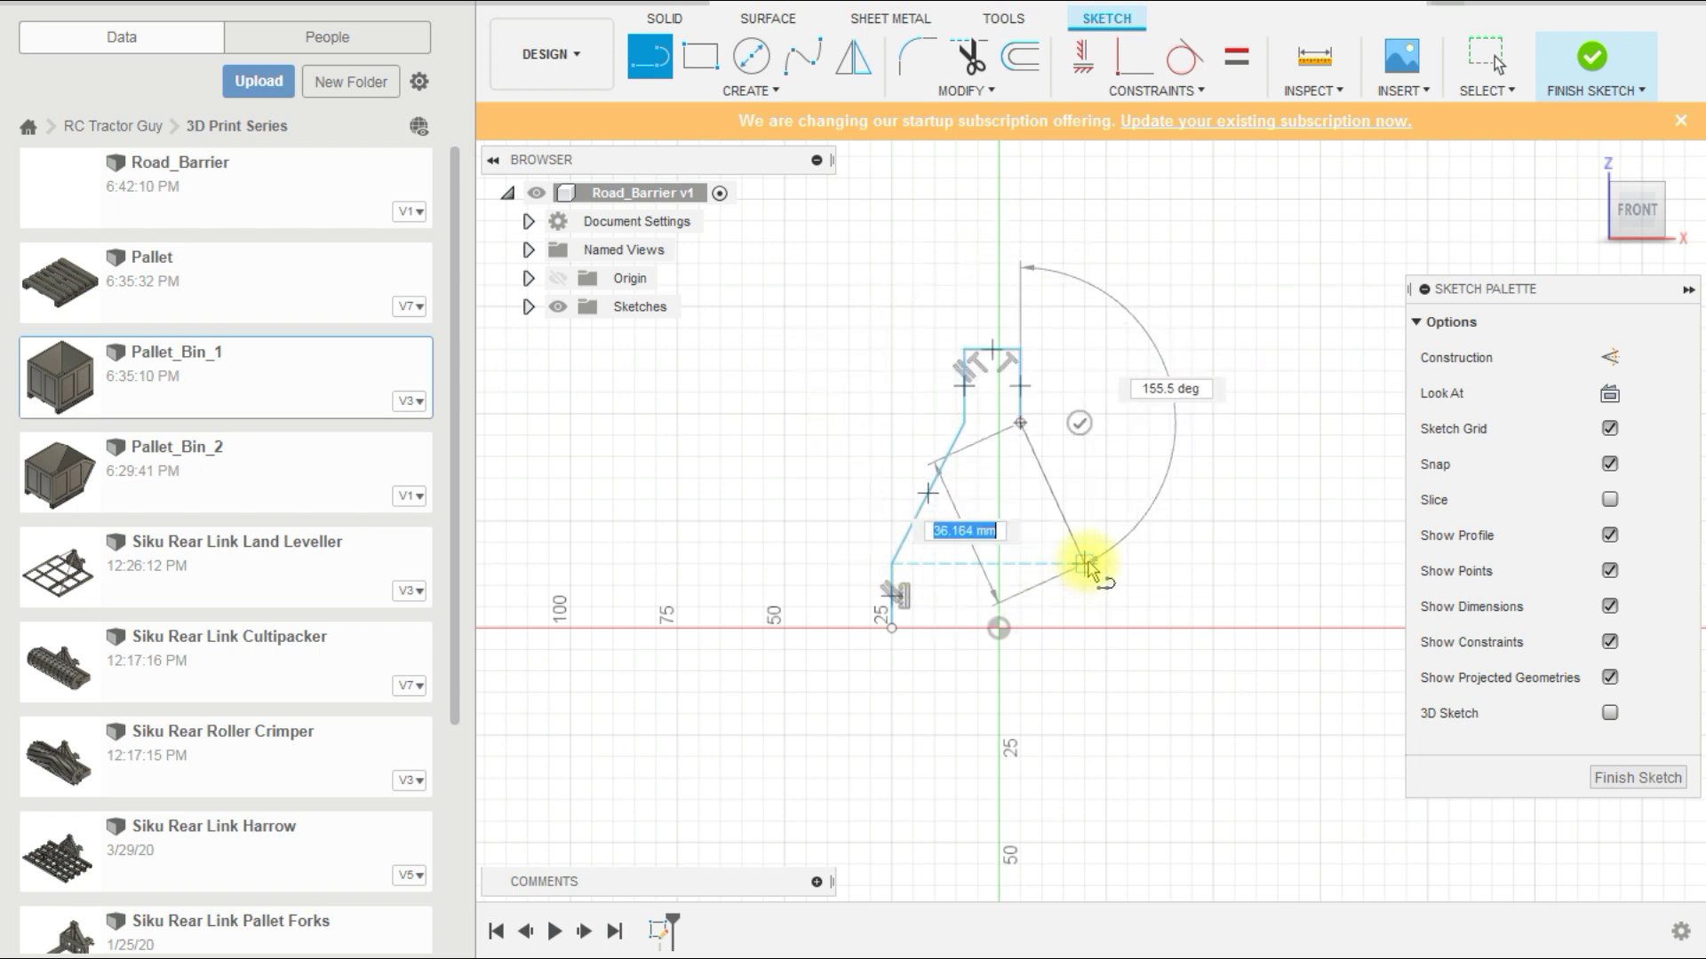
left_click(1083, 564)
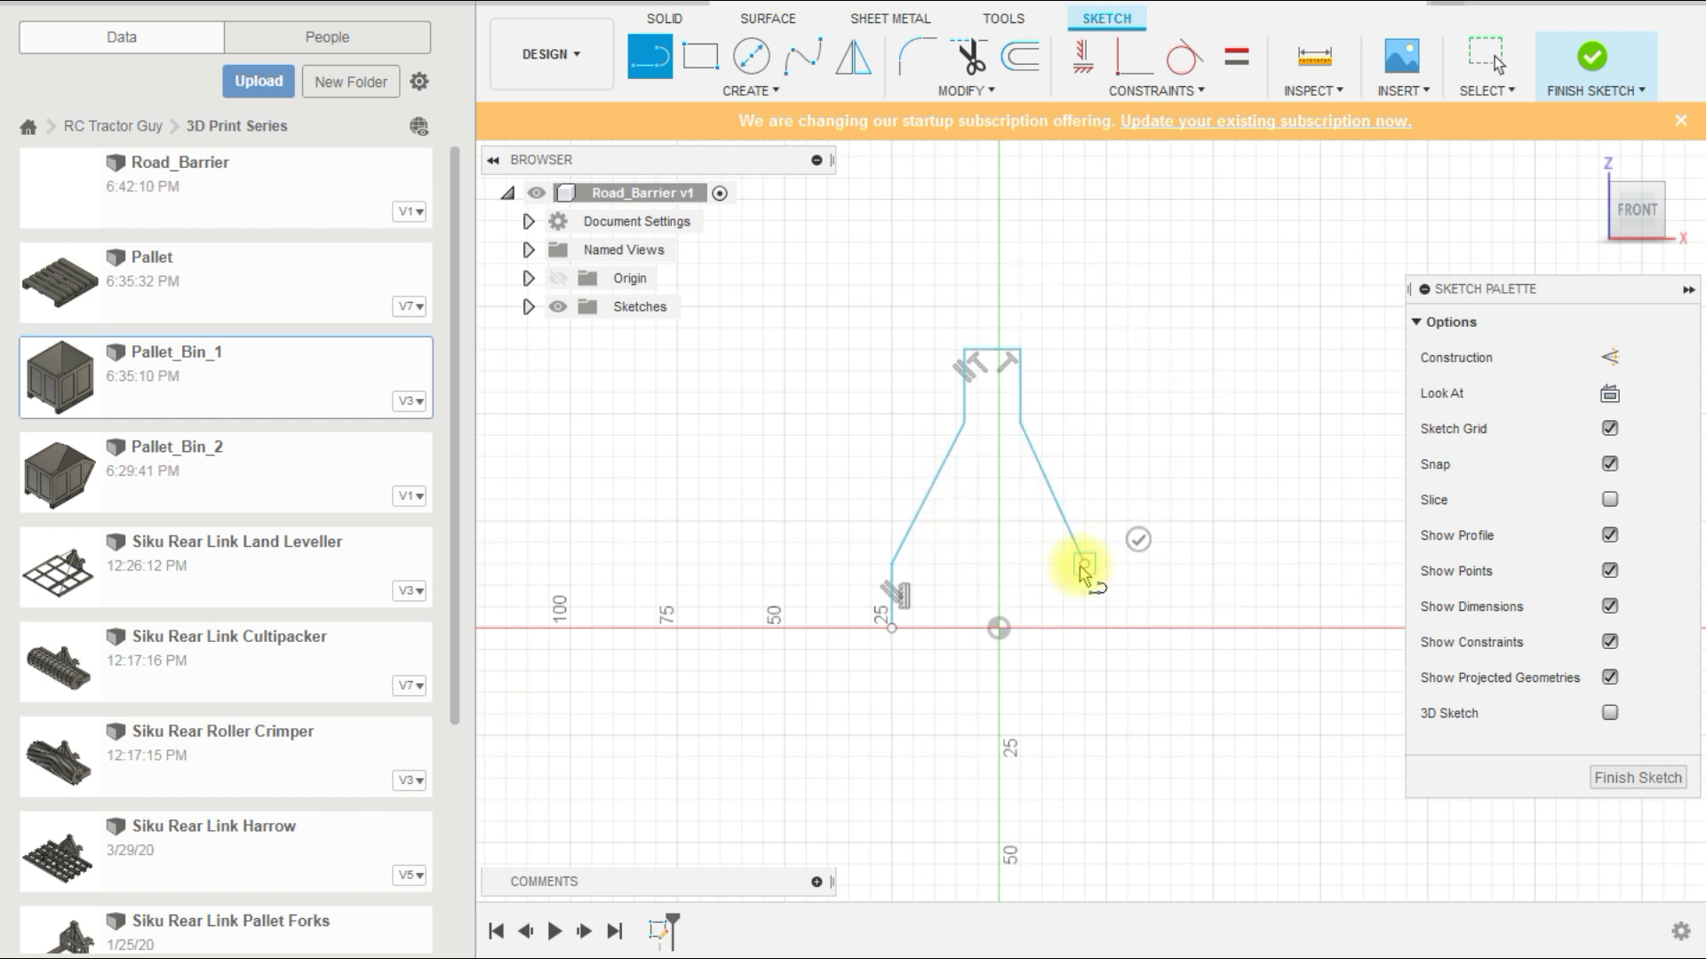
left_click(1084, 628)
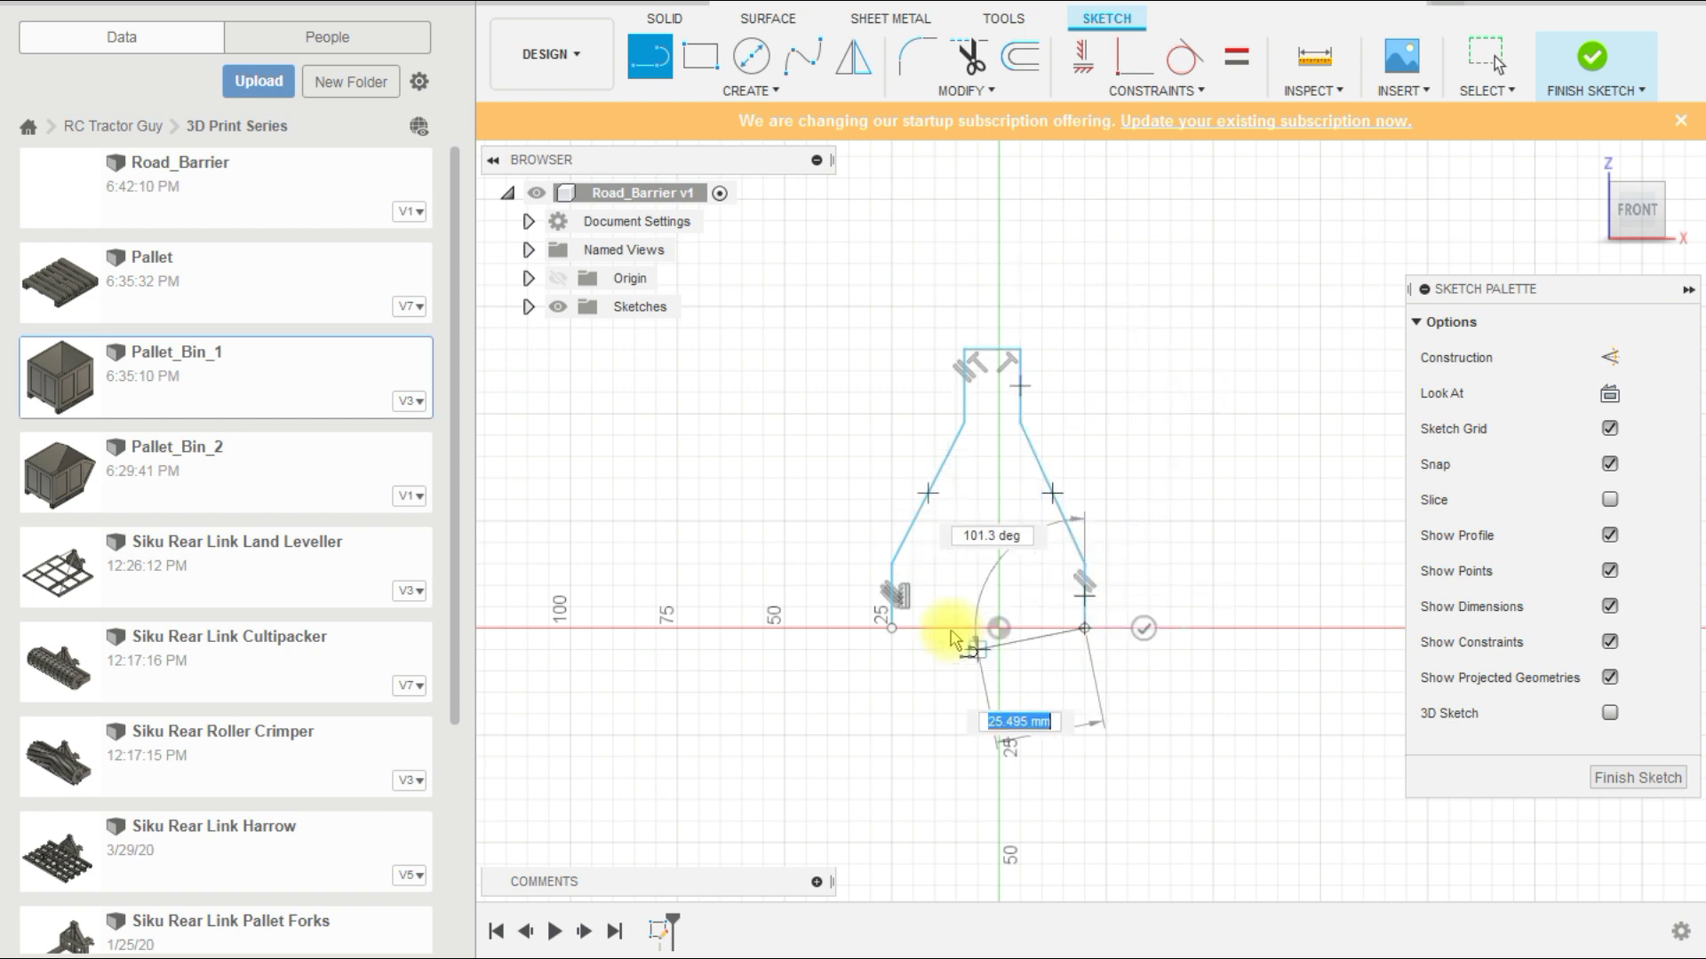
left_click(891, 628)
key("Escape")
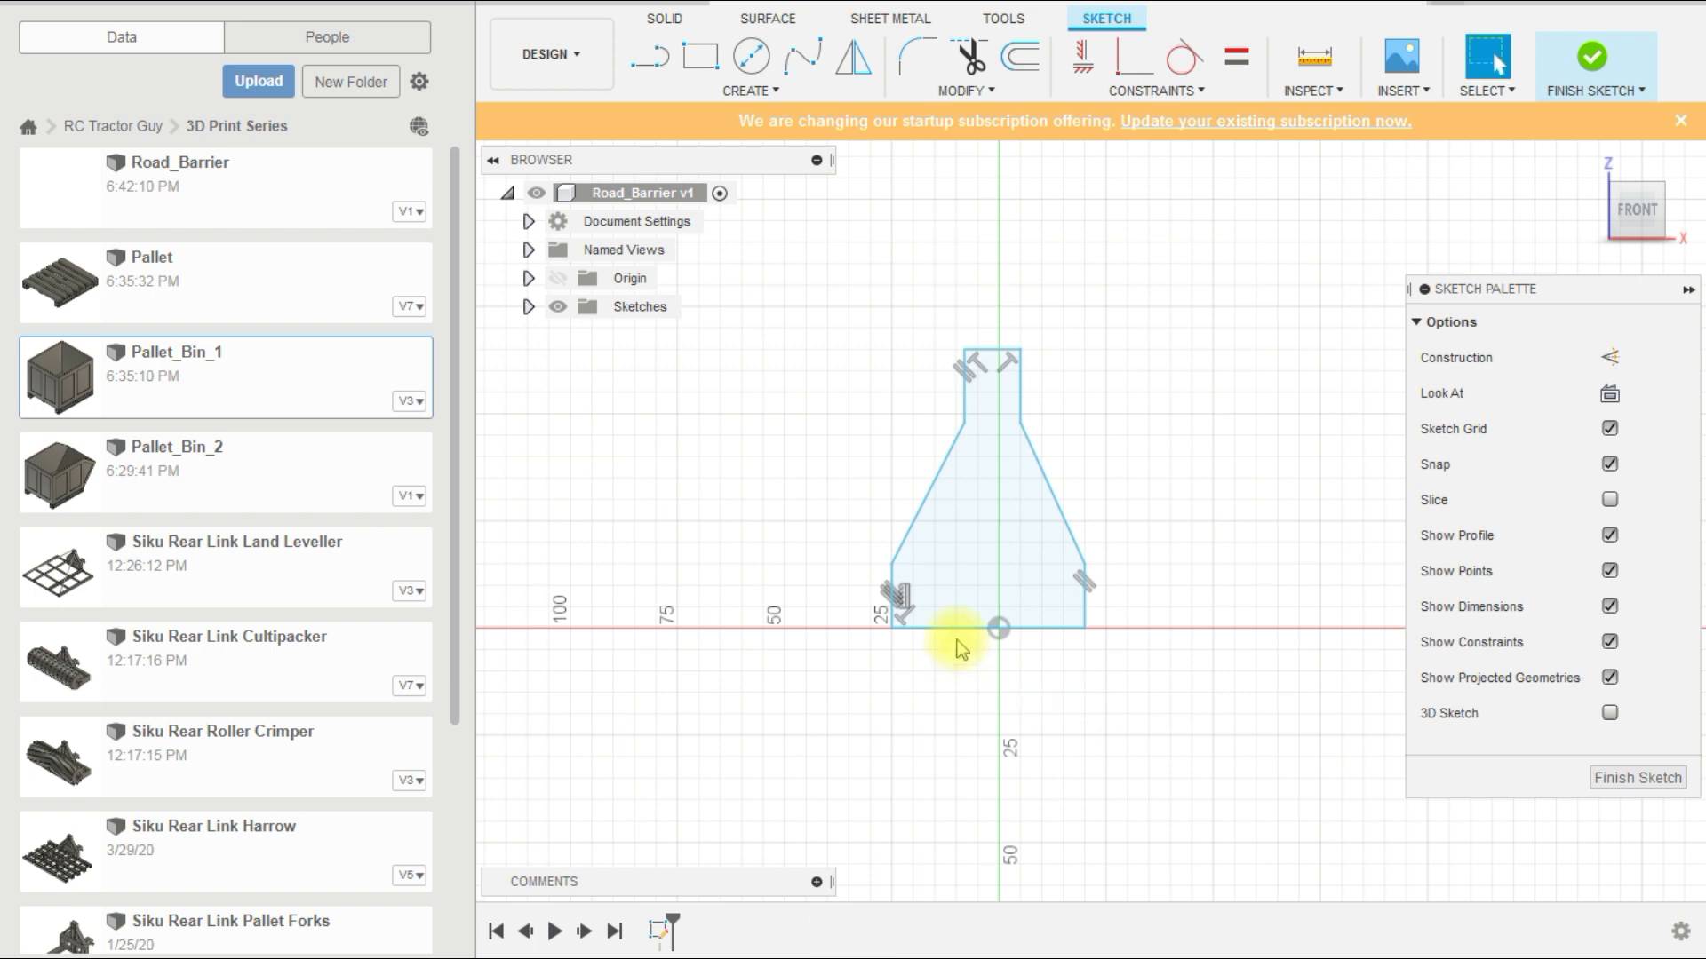
Step: Dimension the top edge of the barrier profile to 8 mm
key("d")
left_click(978, 356)
left_click(978, 335)
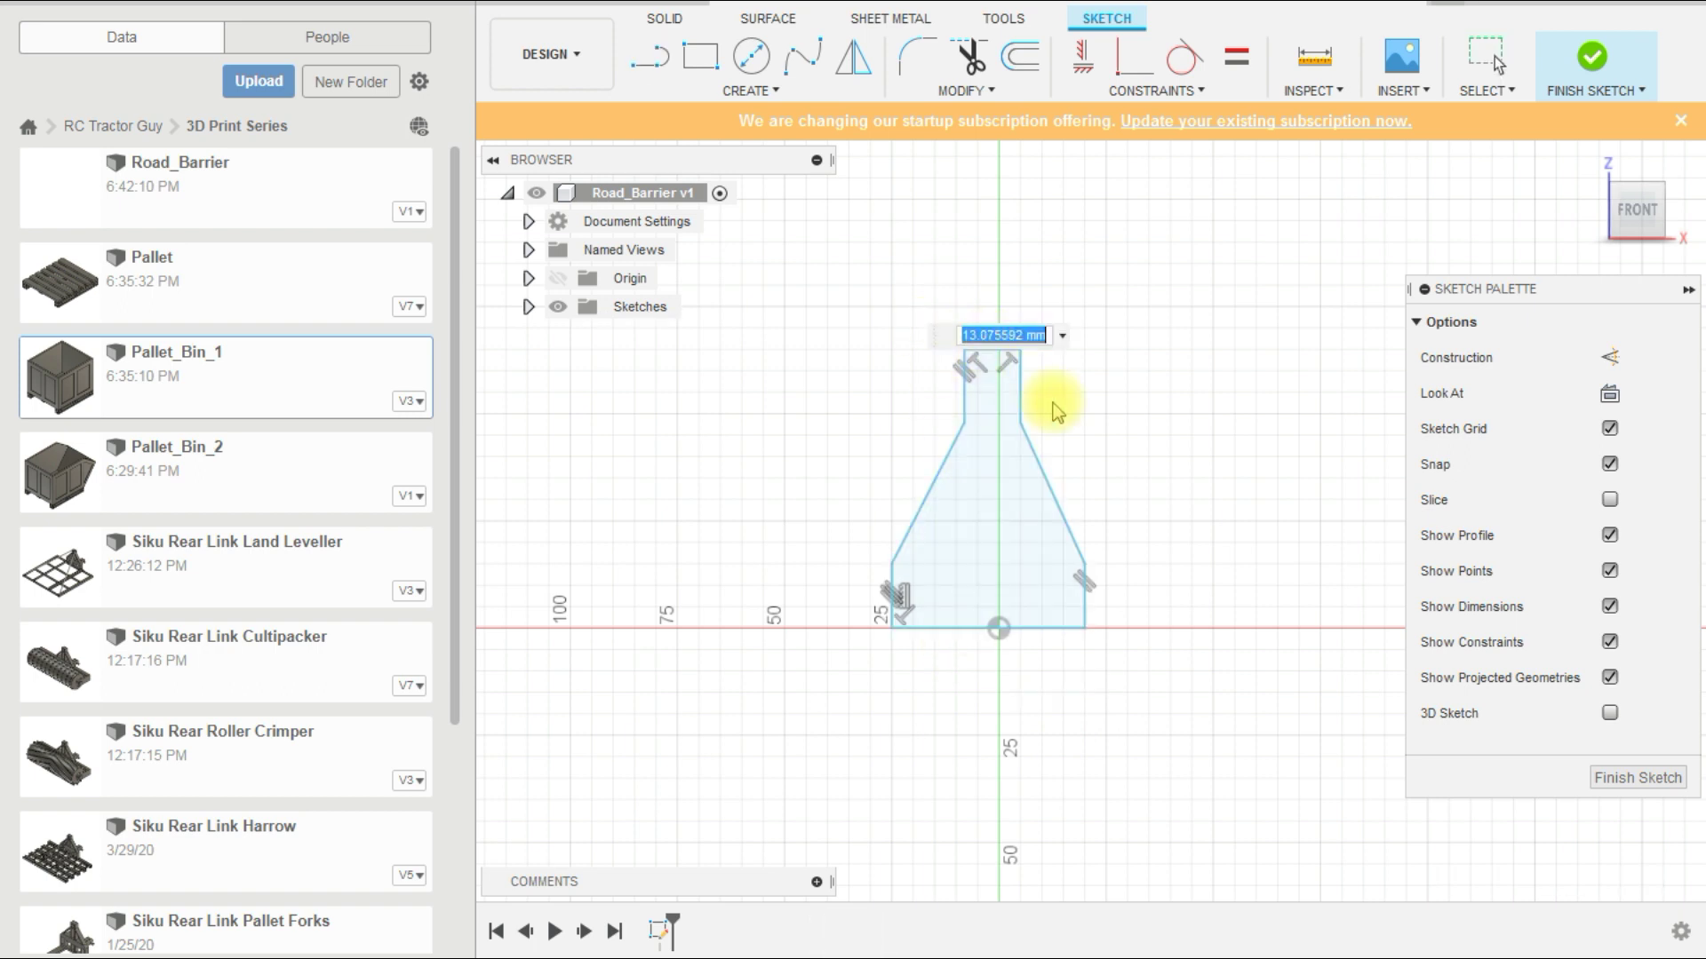
type("8")
key("Return")
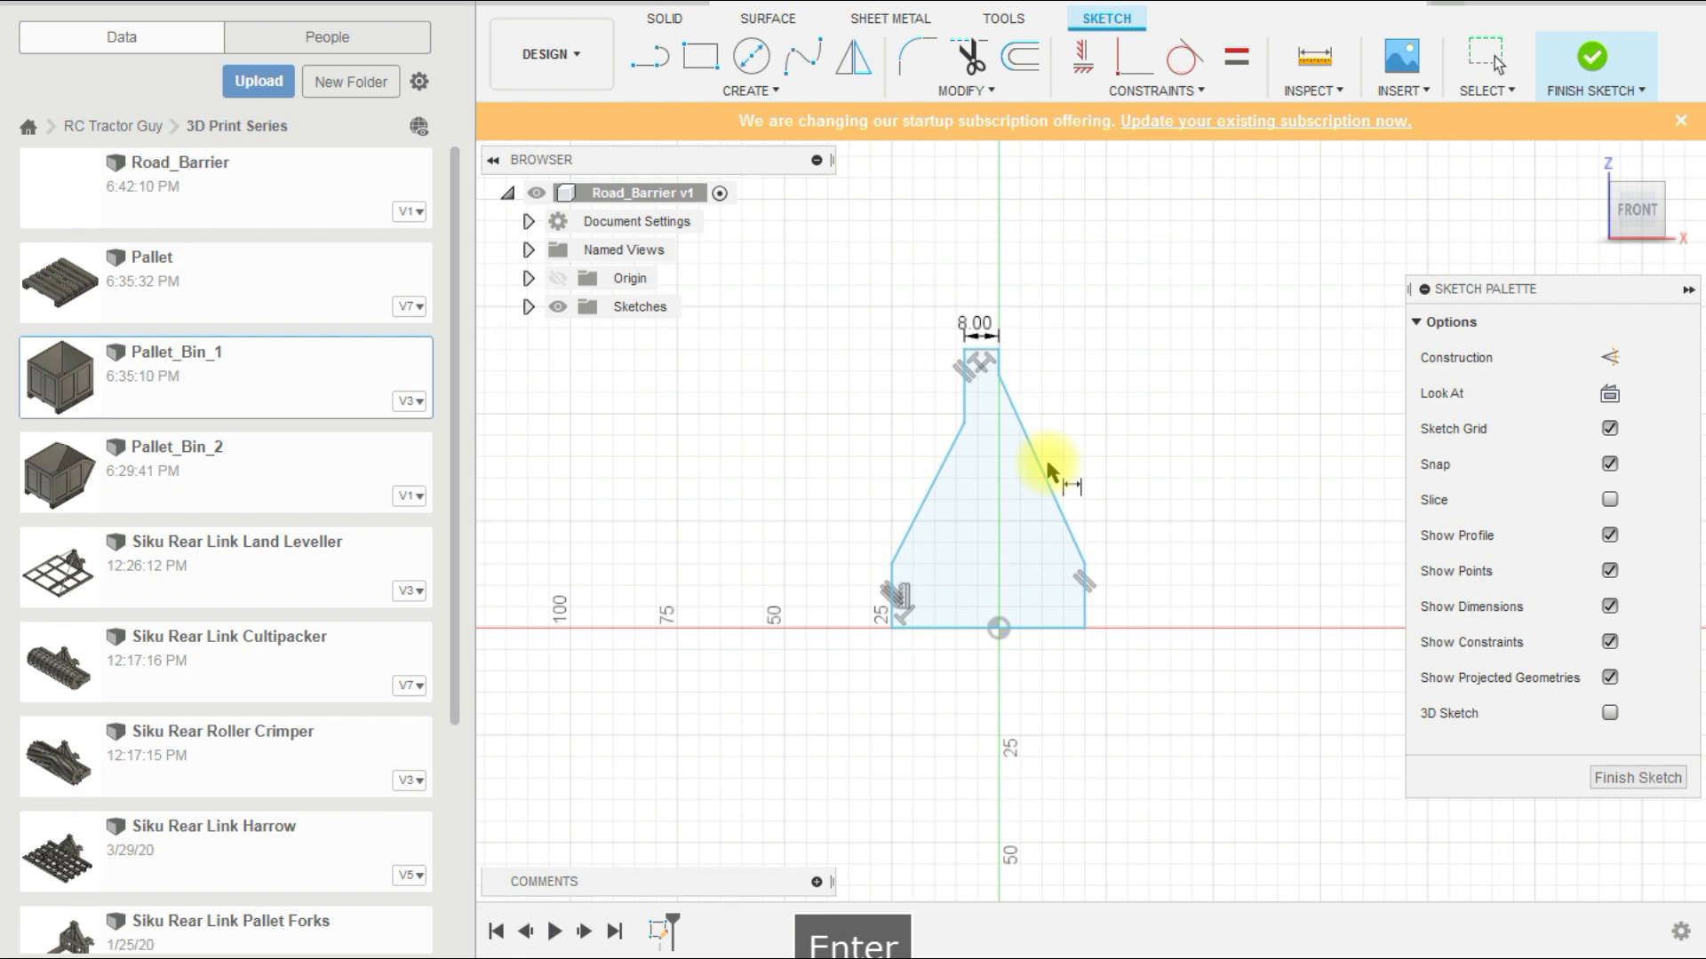
Step: Dimension the base edge of the barrier profile and set its width to 24 mm
left_click(1036, 628)
left_click(1053, 655)
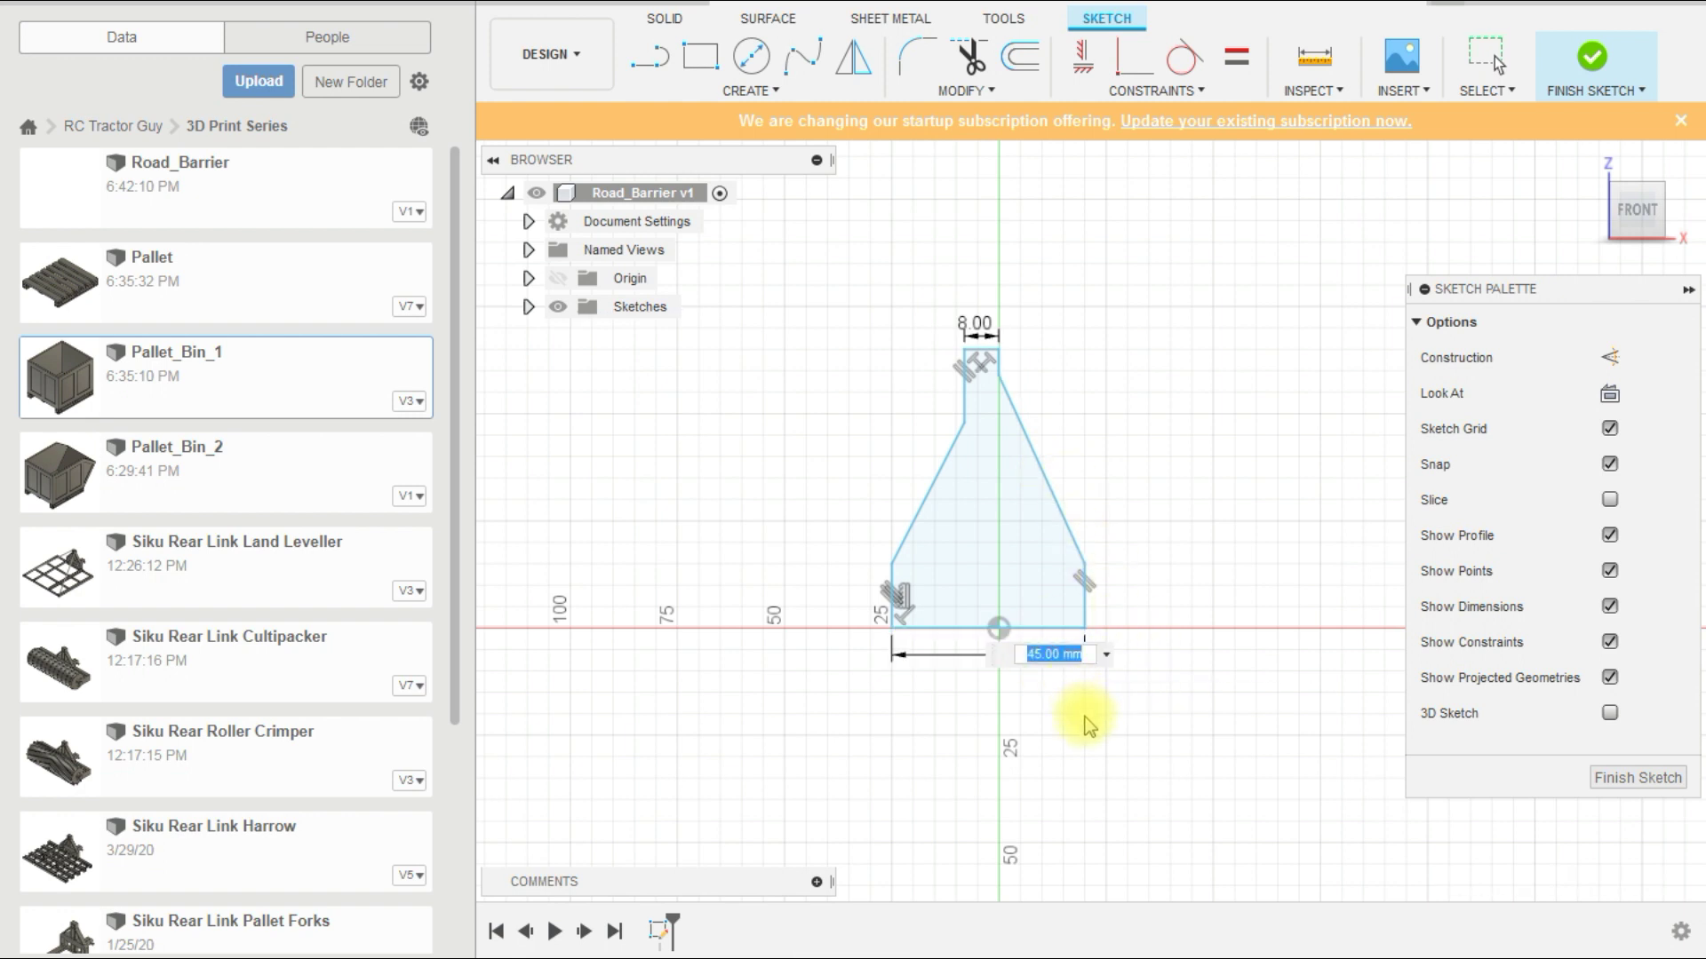
type("4")
key("Return")
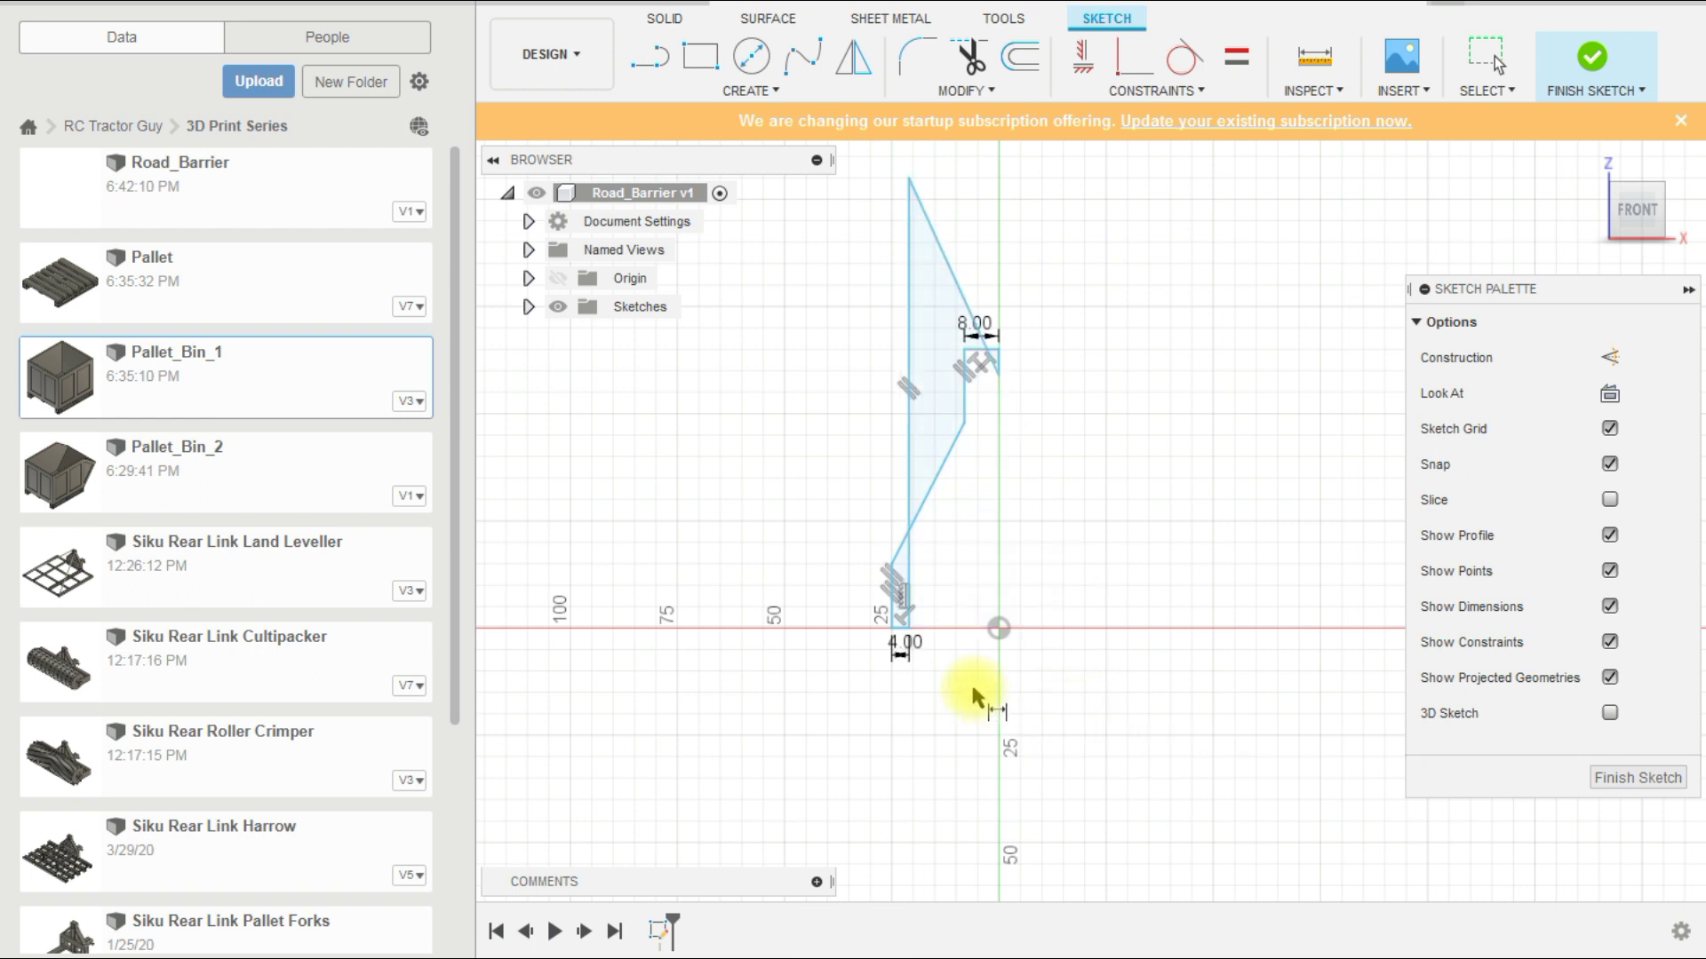
scroll(945, 658, "up", 3)
type("24")
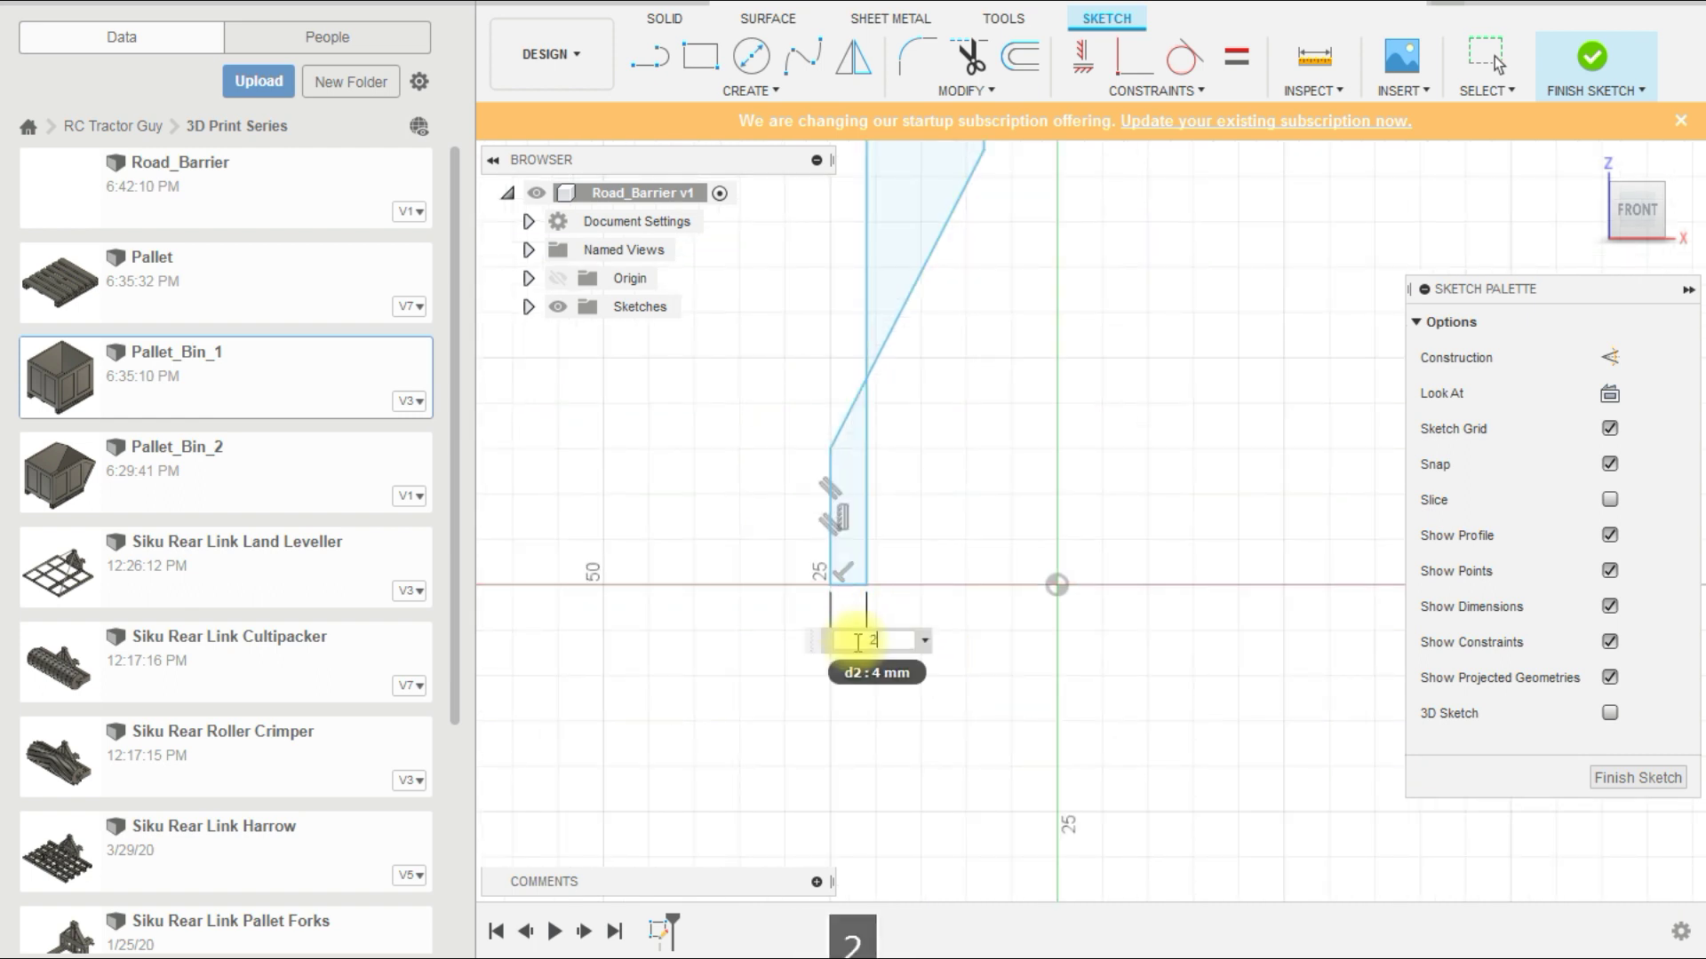
key("Return")
scroll(926, 656, "down", 2)
scroll(909, 620, "up", 1)
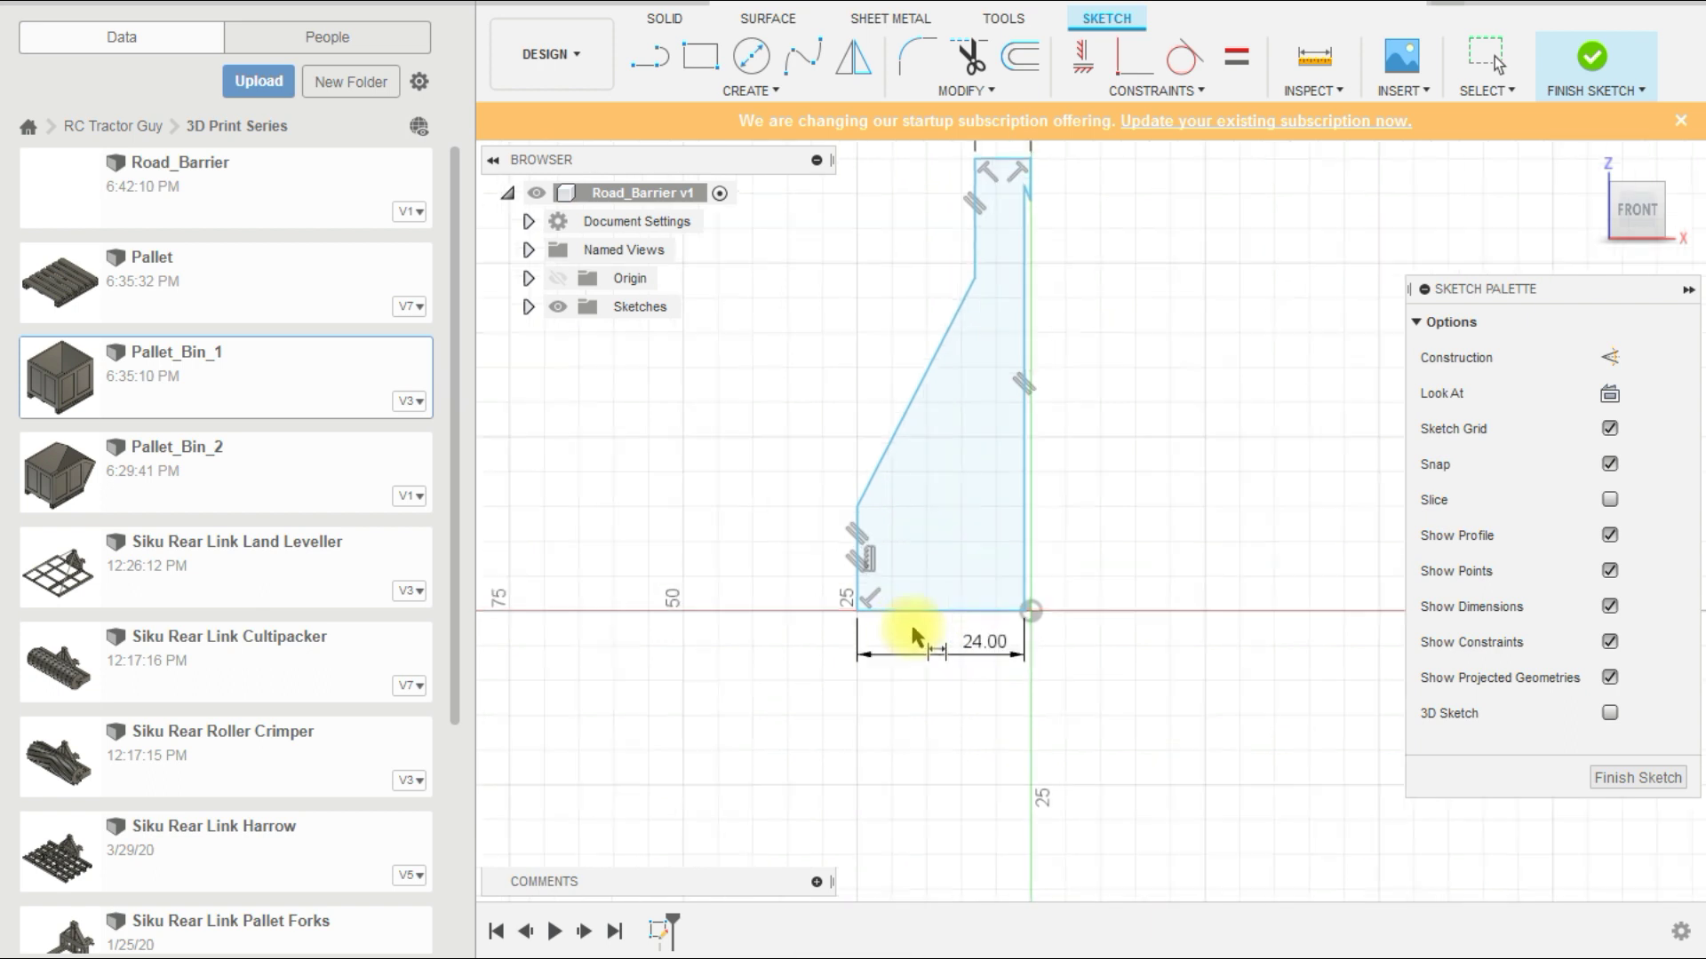
left_click(866, 616)
left_click(1031, 613)
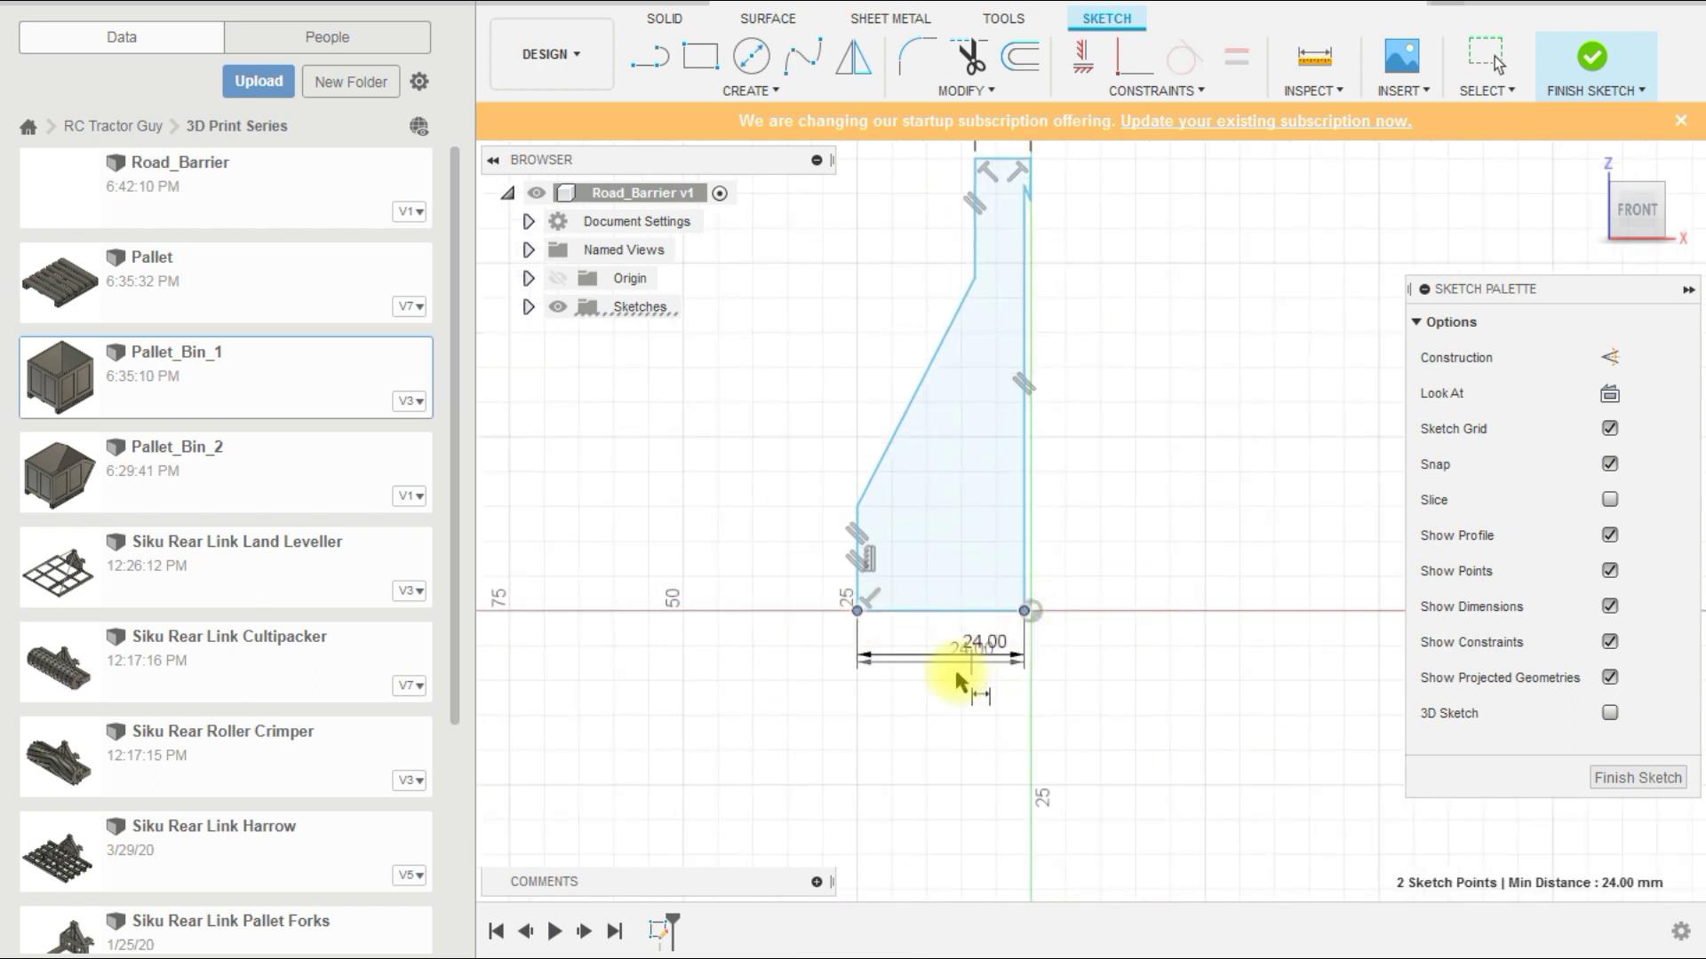
scroll(1032, 572, "up", 4)
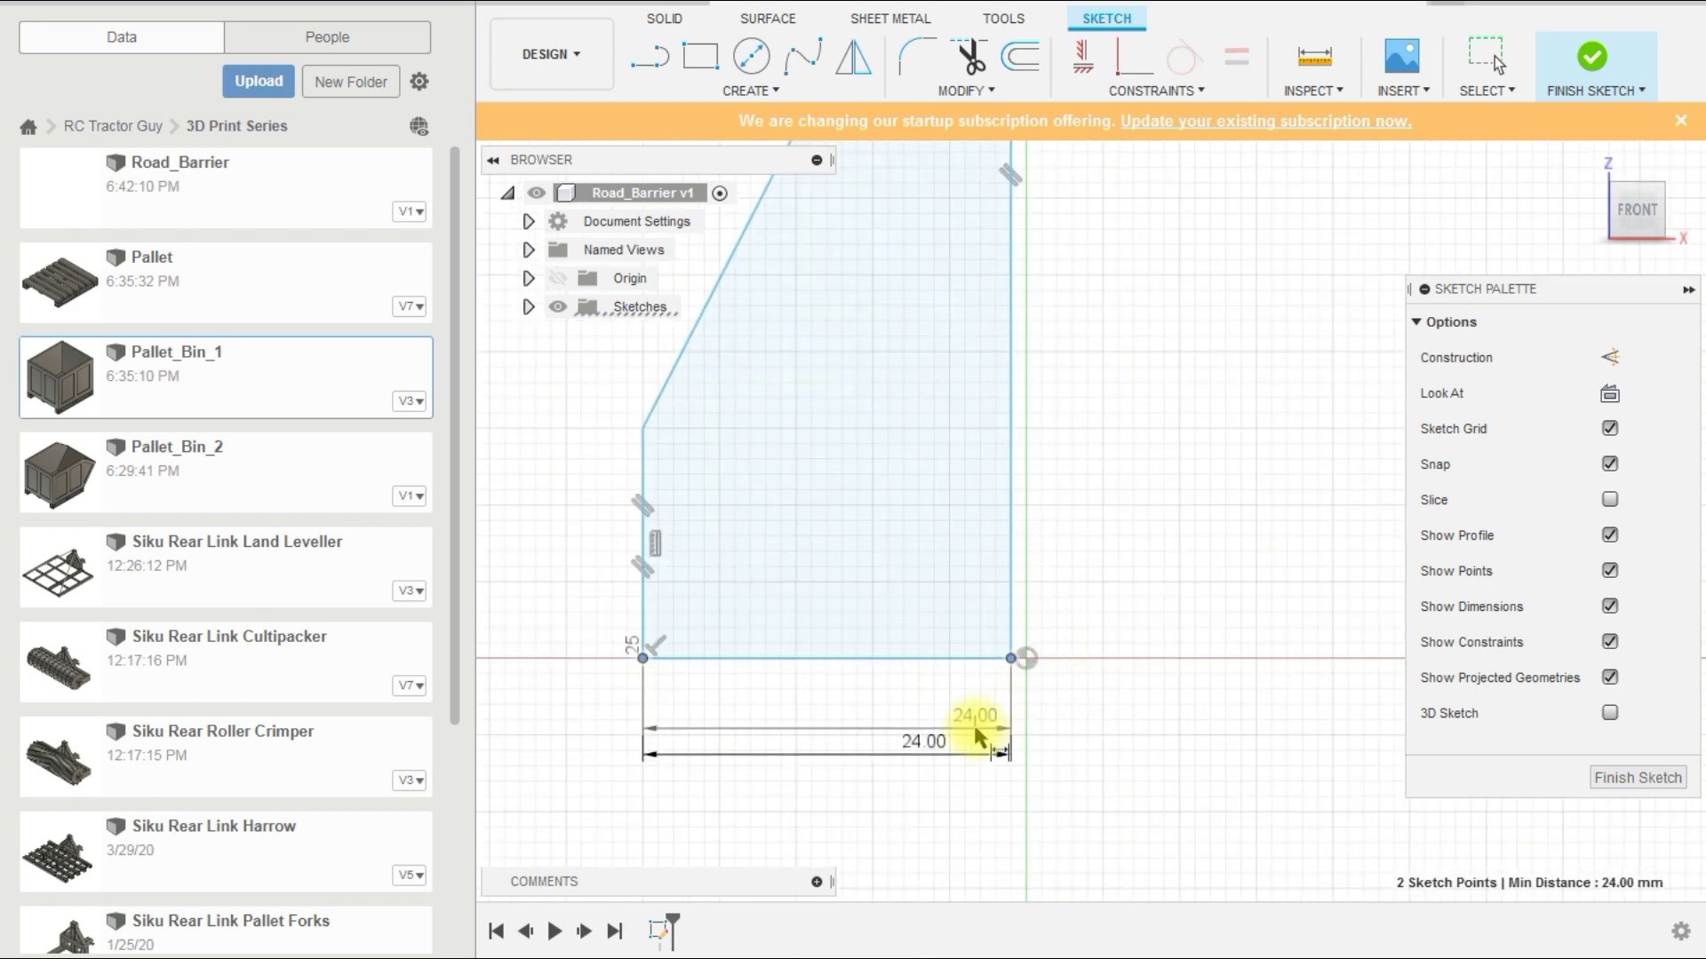
key("Escape")
Step: Dimension the distance from the lower-left vertical edge to the origin to 12 mm
key("d")
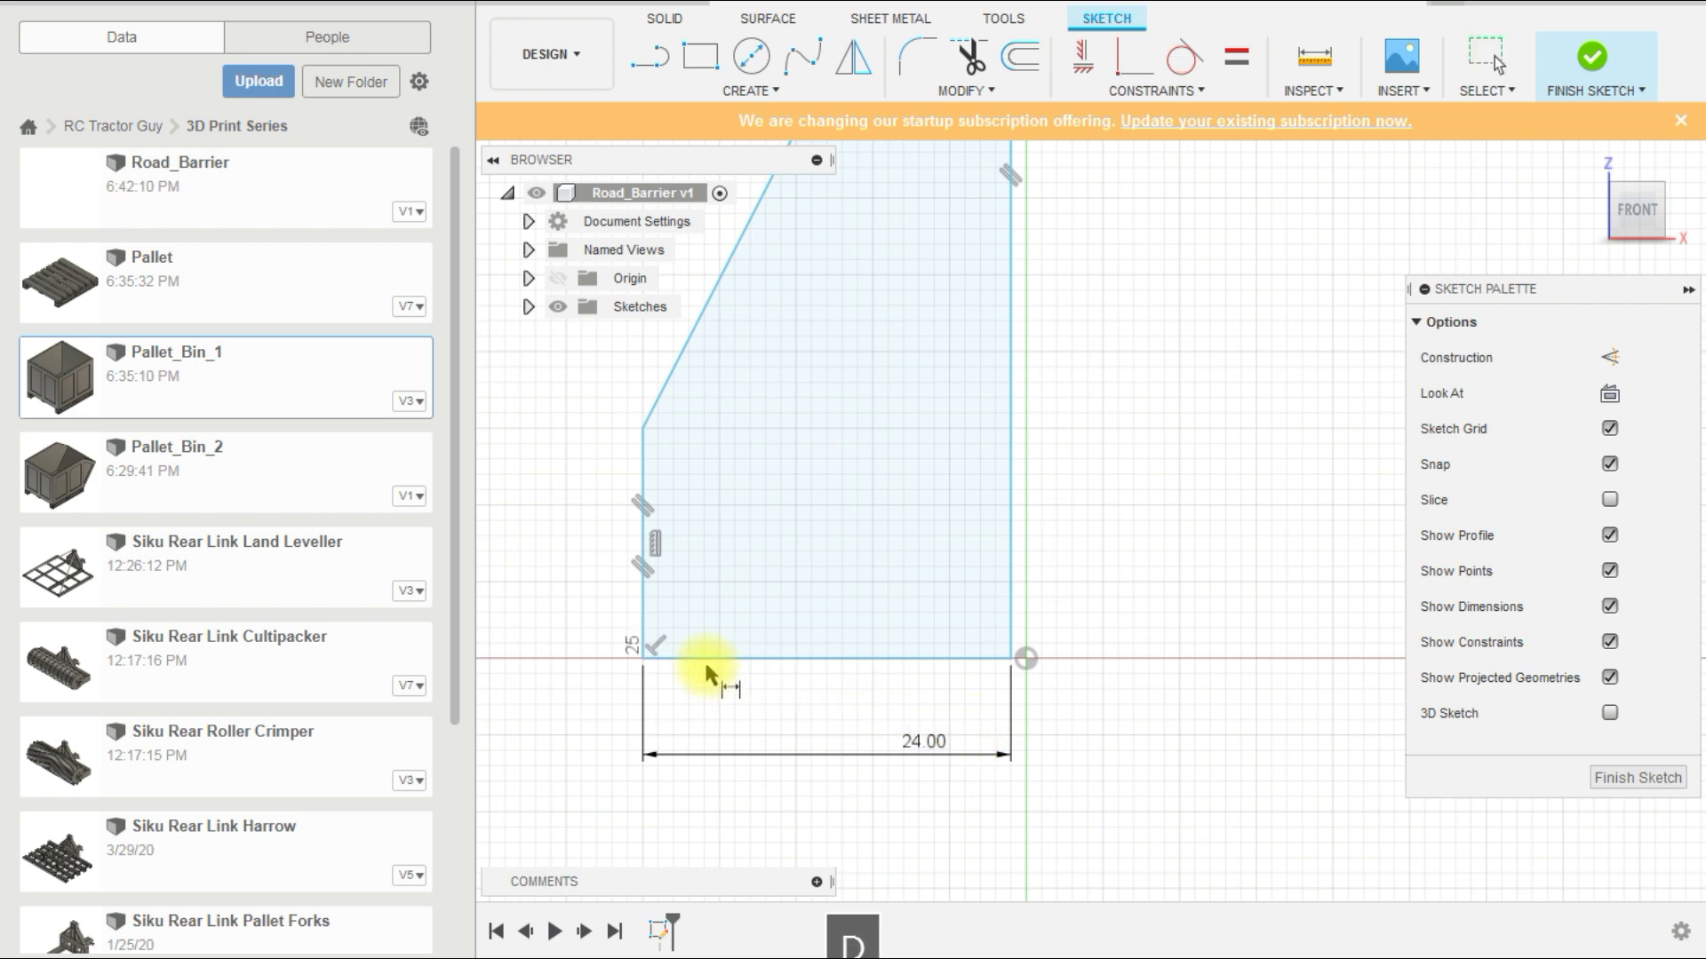
left_click(644, 620)
left_click(1026, 659)
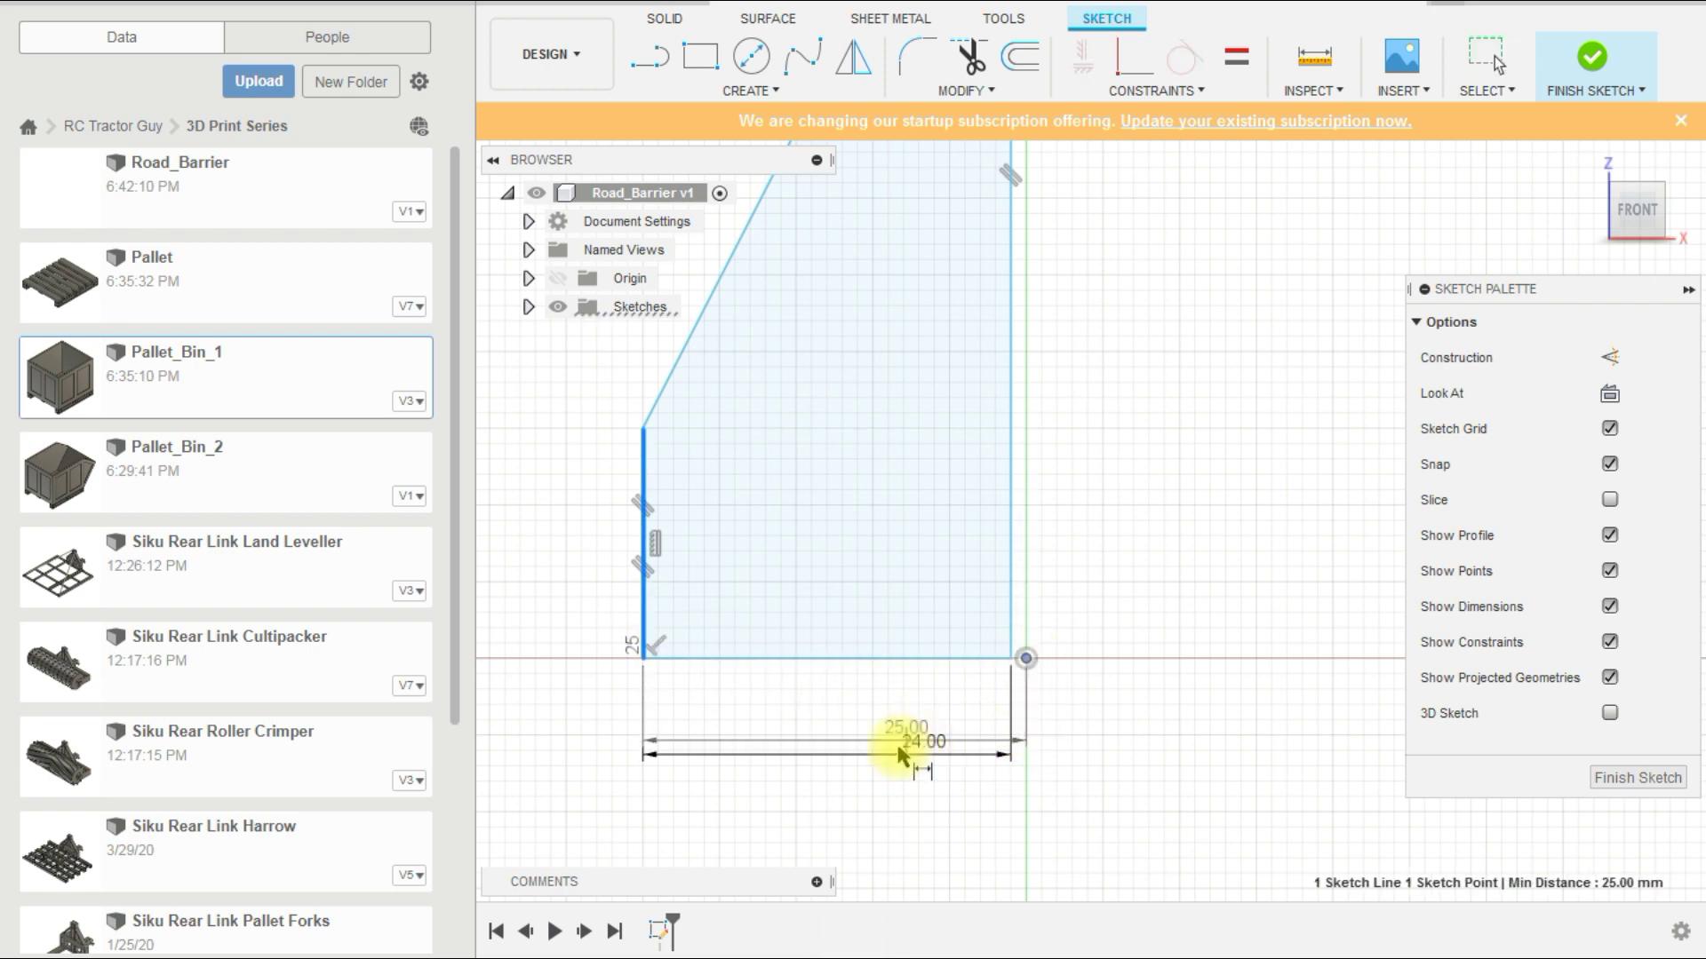
left_click(852, 805)
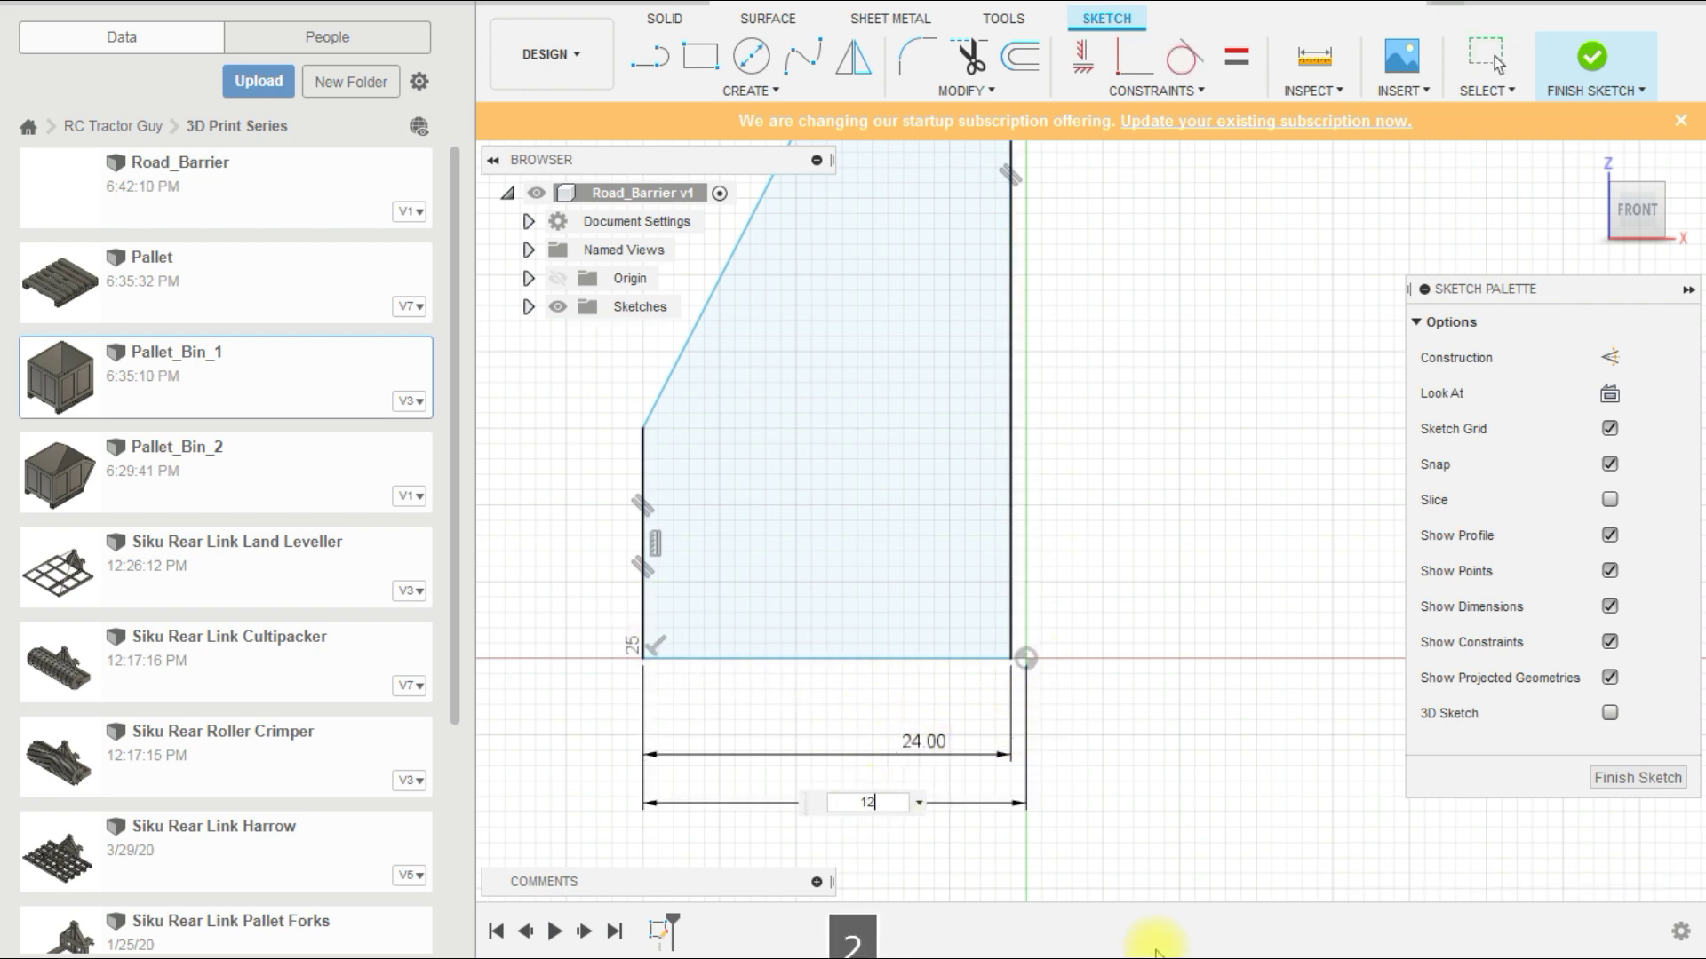
key("Return")
scroll(901, 779, "down", 5)
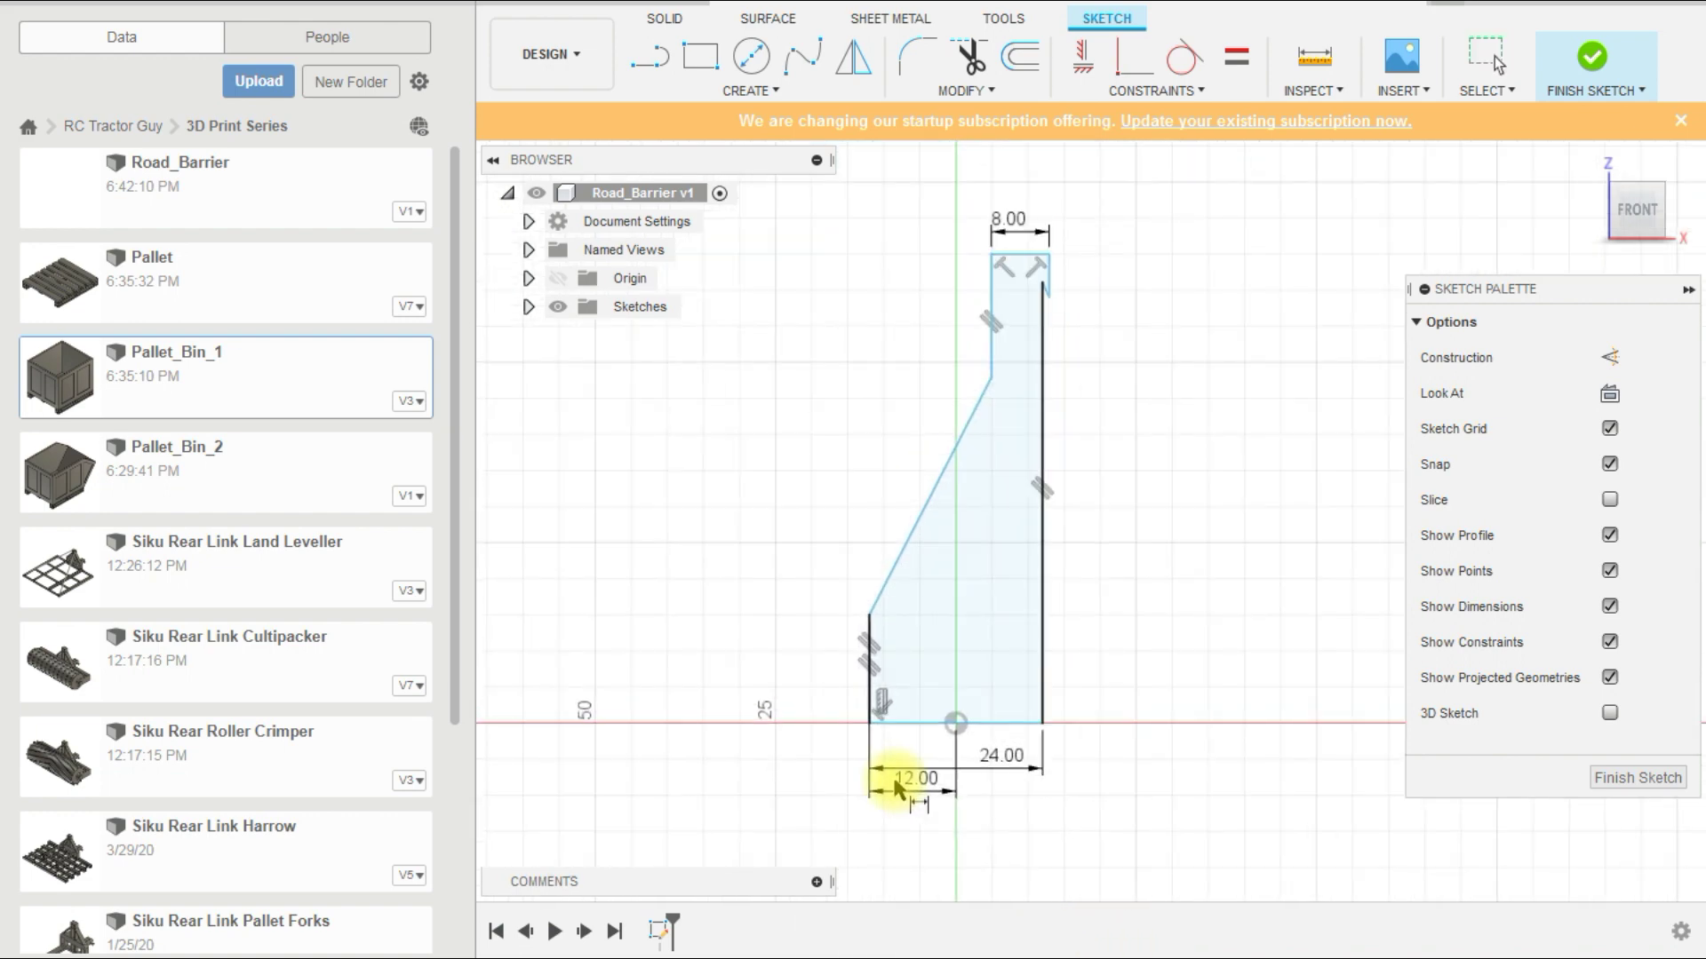
Step: Dimension the distance from the upper-right vertical edge to the origin to 4 mm
scroll(1058, 380, "up", 3)
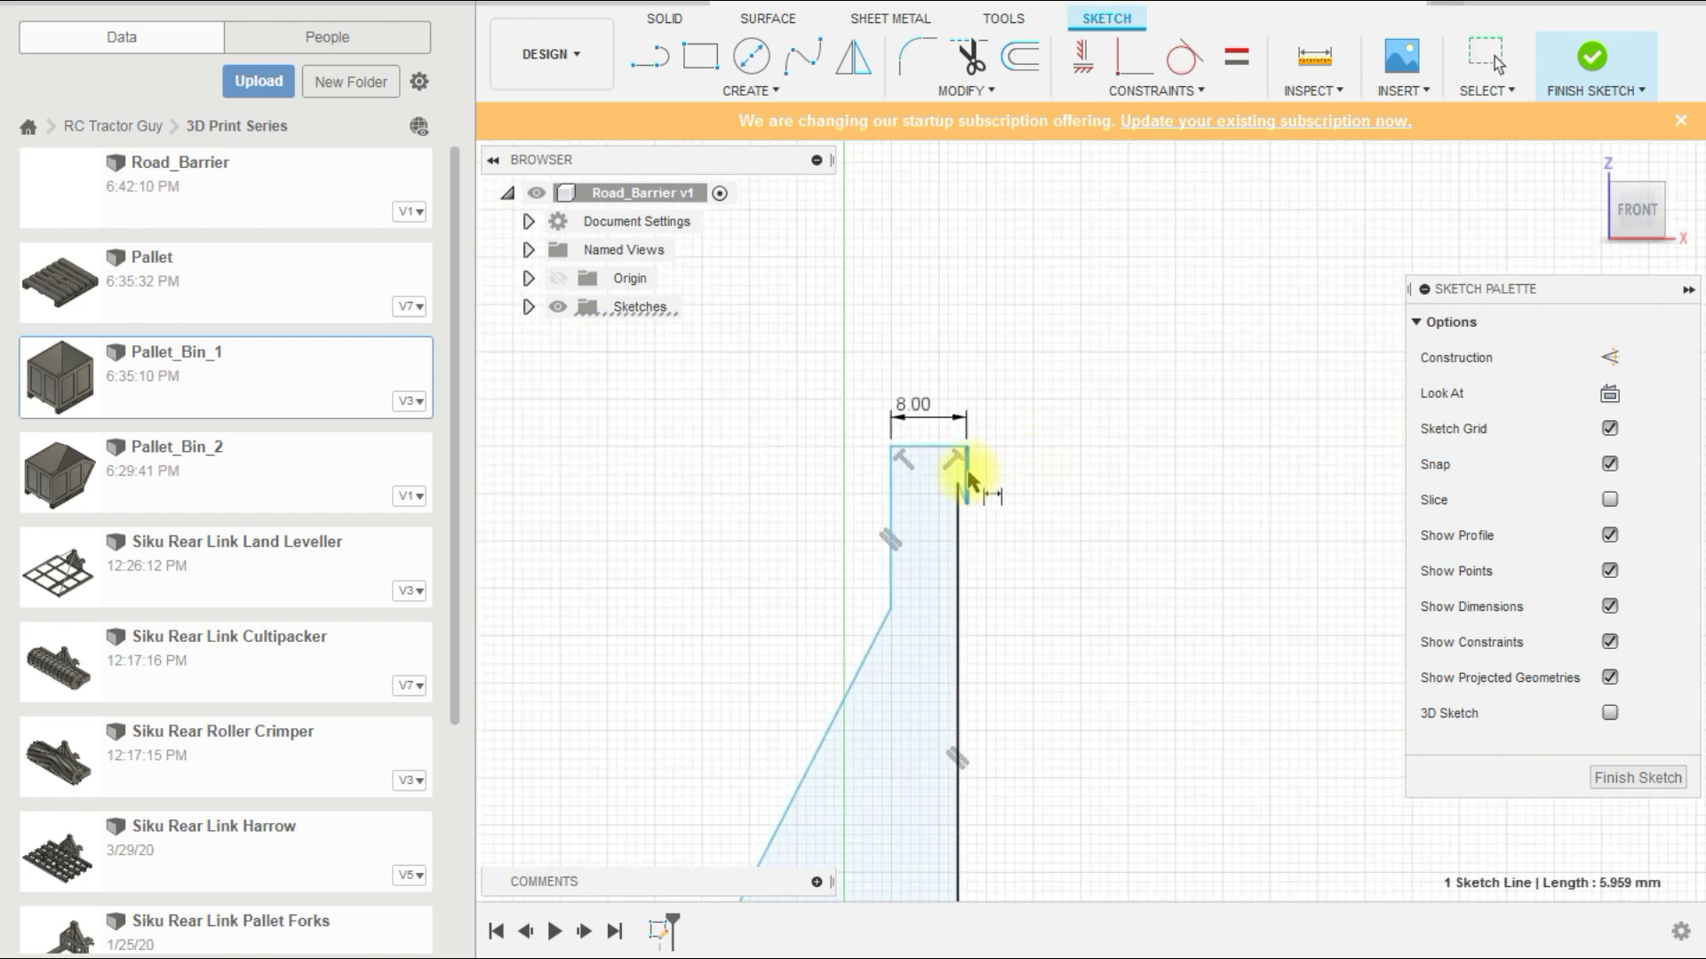
scroll(1132, 480, "down", 3)
left_click(982, 769)
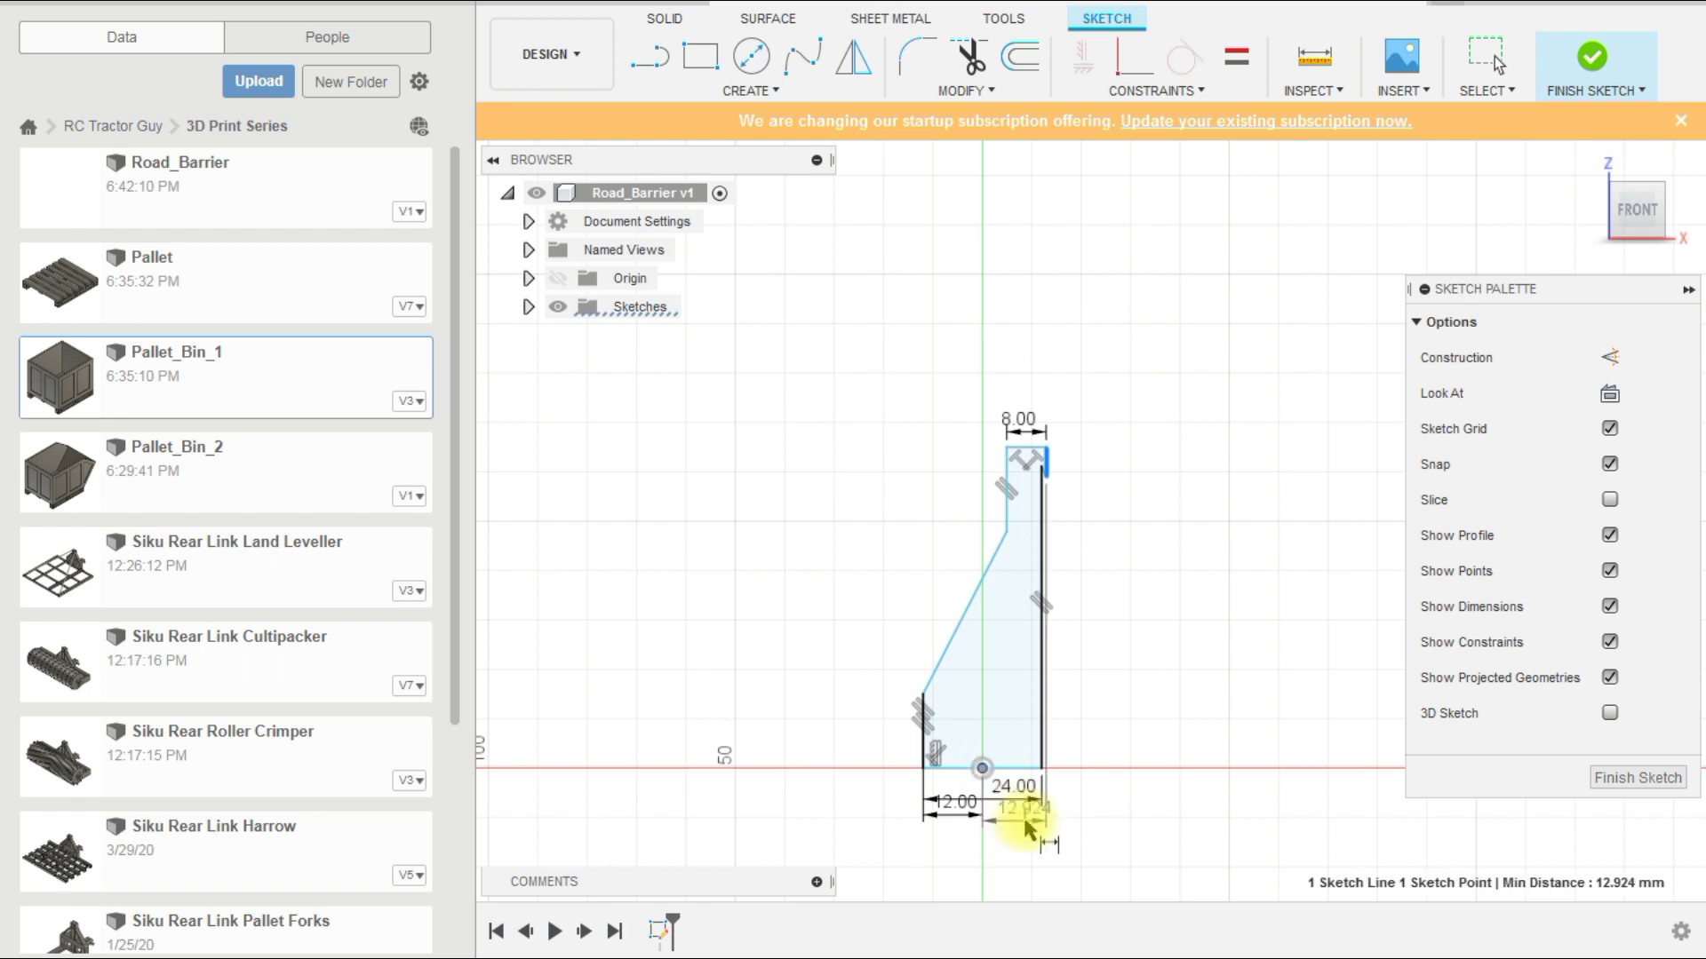
left_click(1029, 822)
type("4")
key("Return")
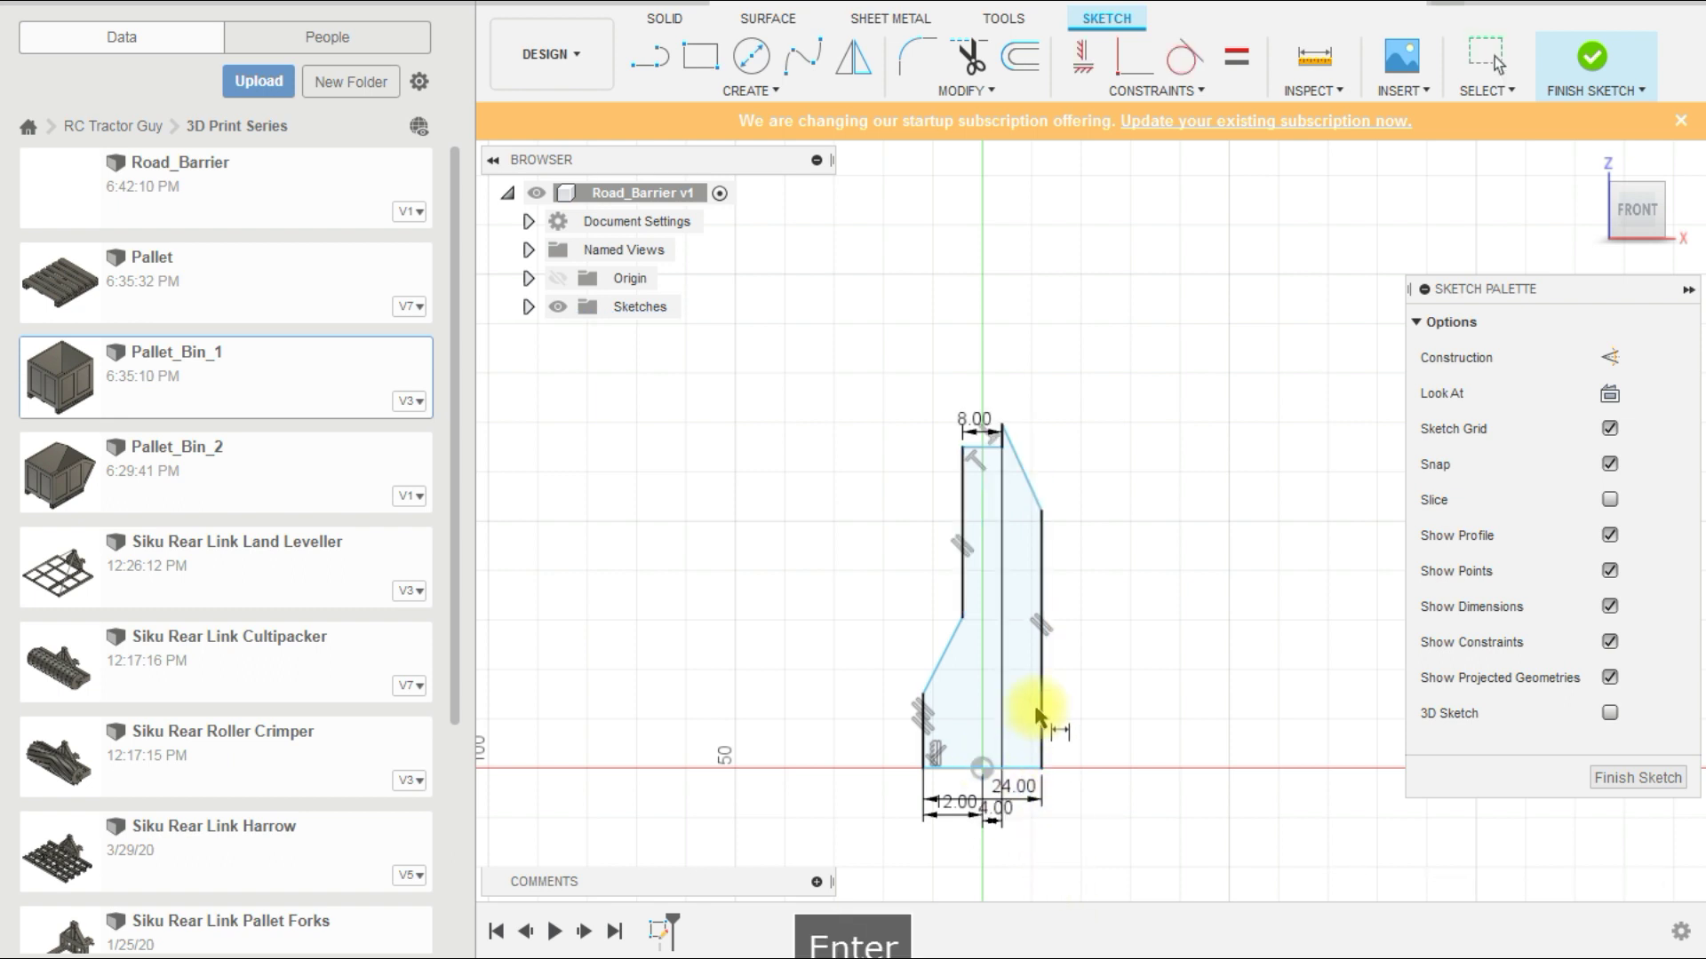
scroll(1036, 711, "up", 2)
scroll(1037, 607, "down", 1)
key("Escape")
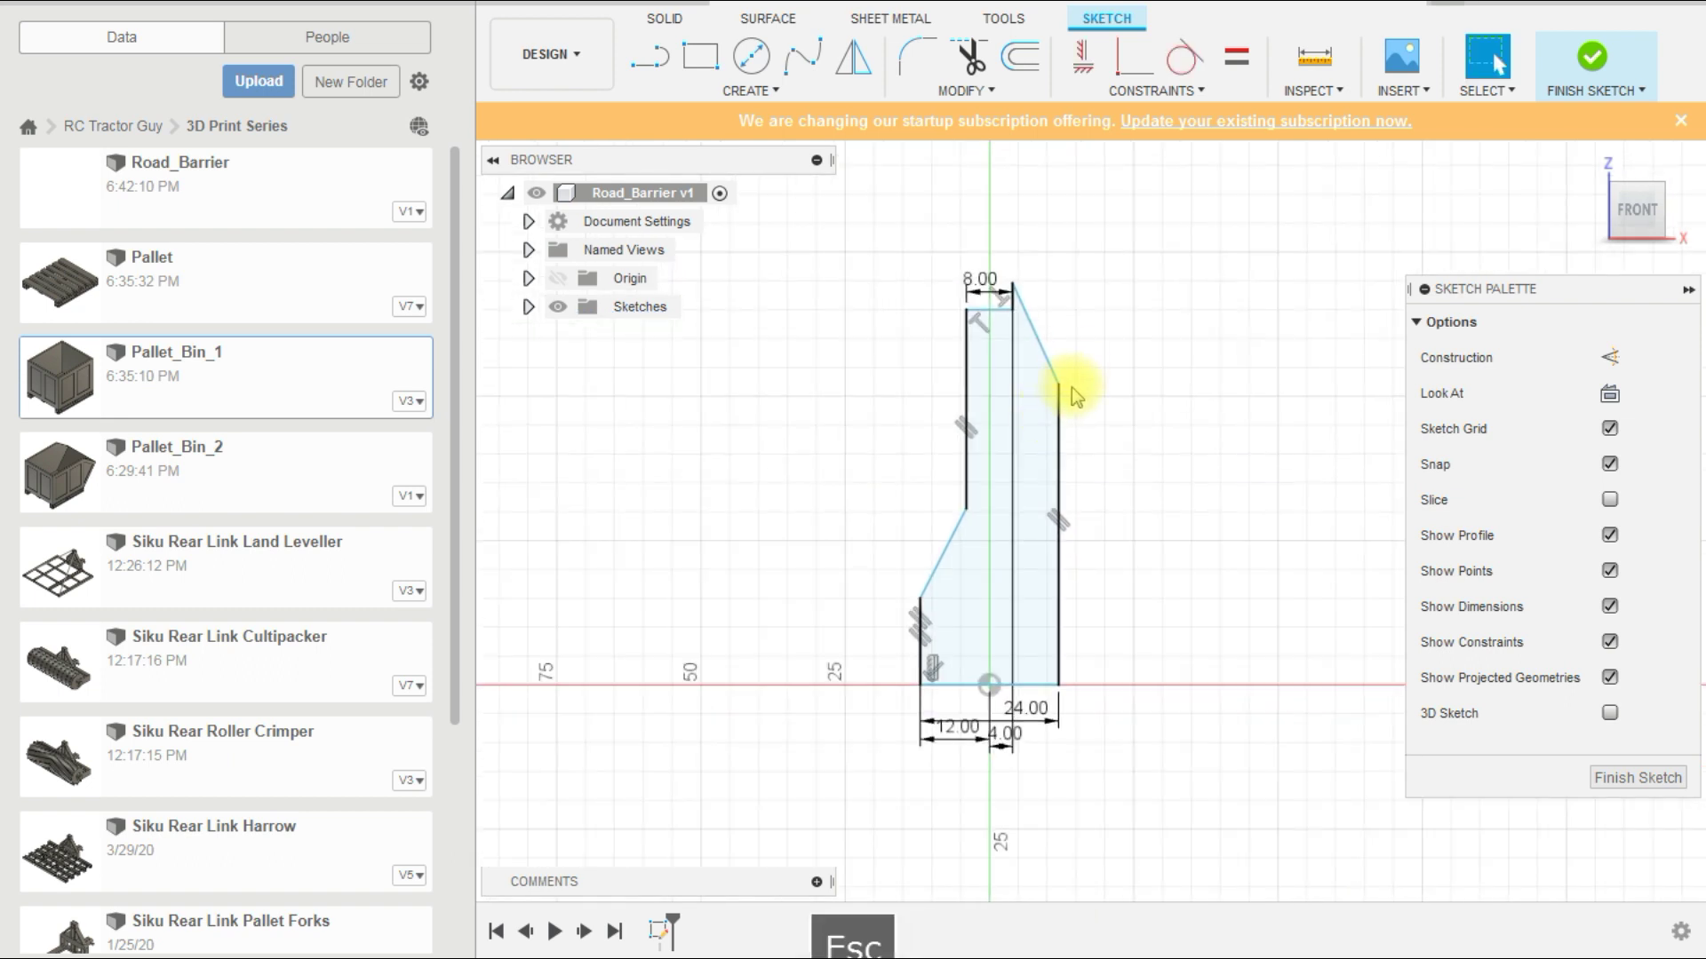
Step: Move the profile's side corners and top edge down to form a roughly symmetrical barrier shape about 30 mm tall
mouse_move(1065, 388)
left_mouse_down()
mouse_move(1096, 569)
mouse_move(1090, 653)
left_mouse_up()
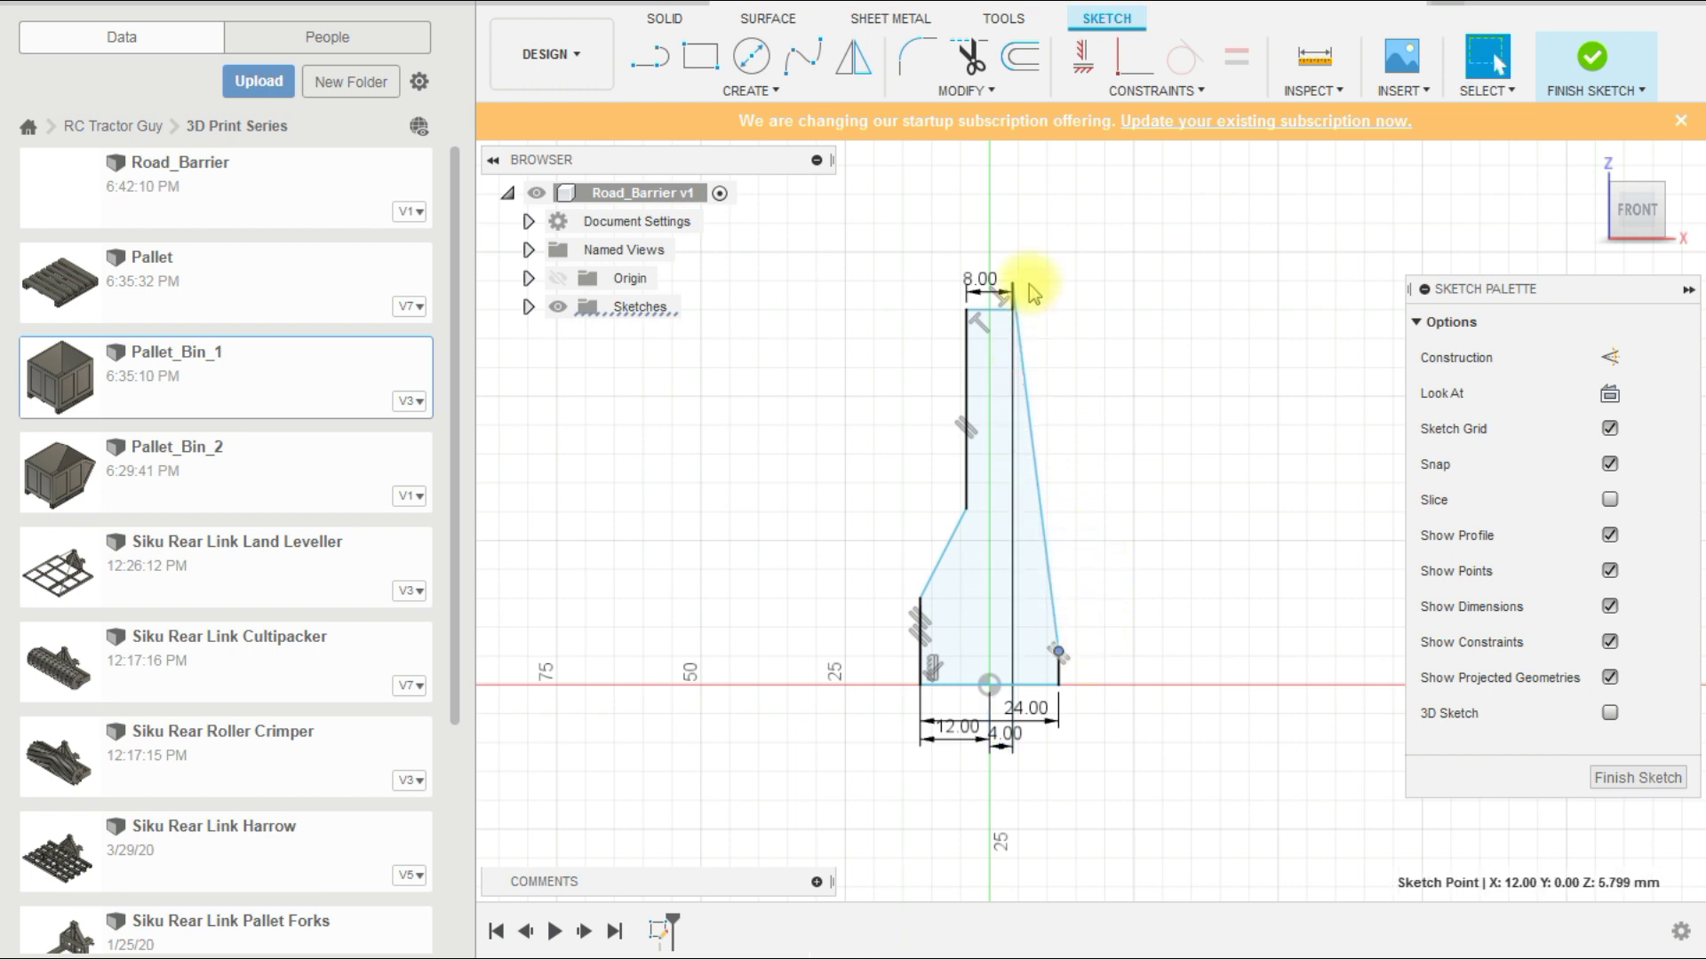
left_click_drag(1013, 298, 1053, 538)
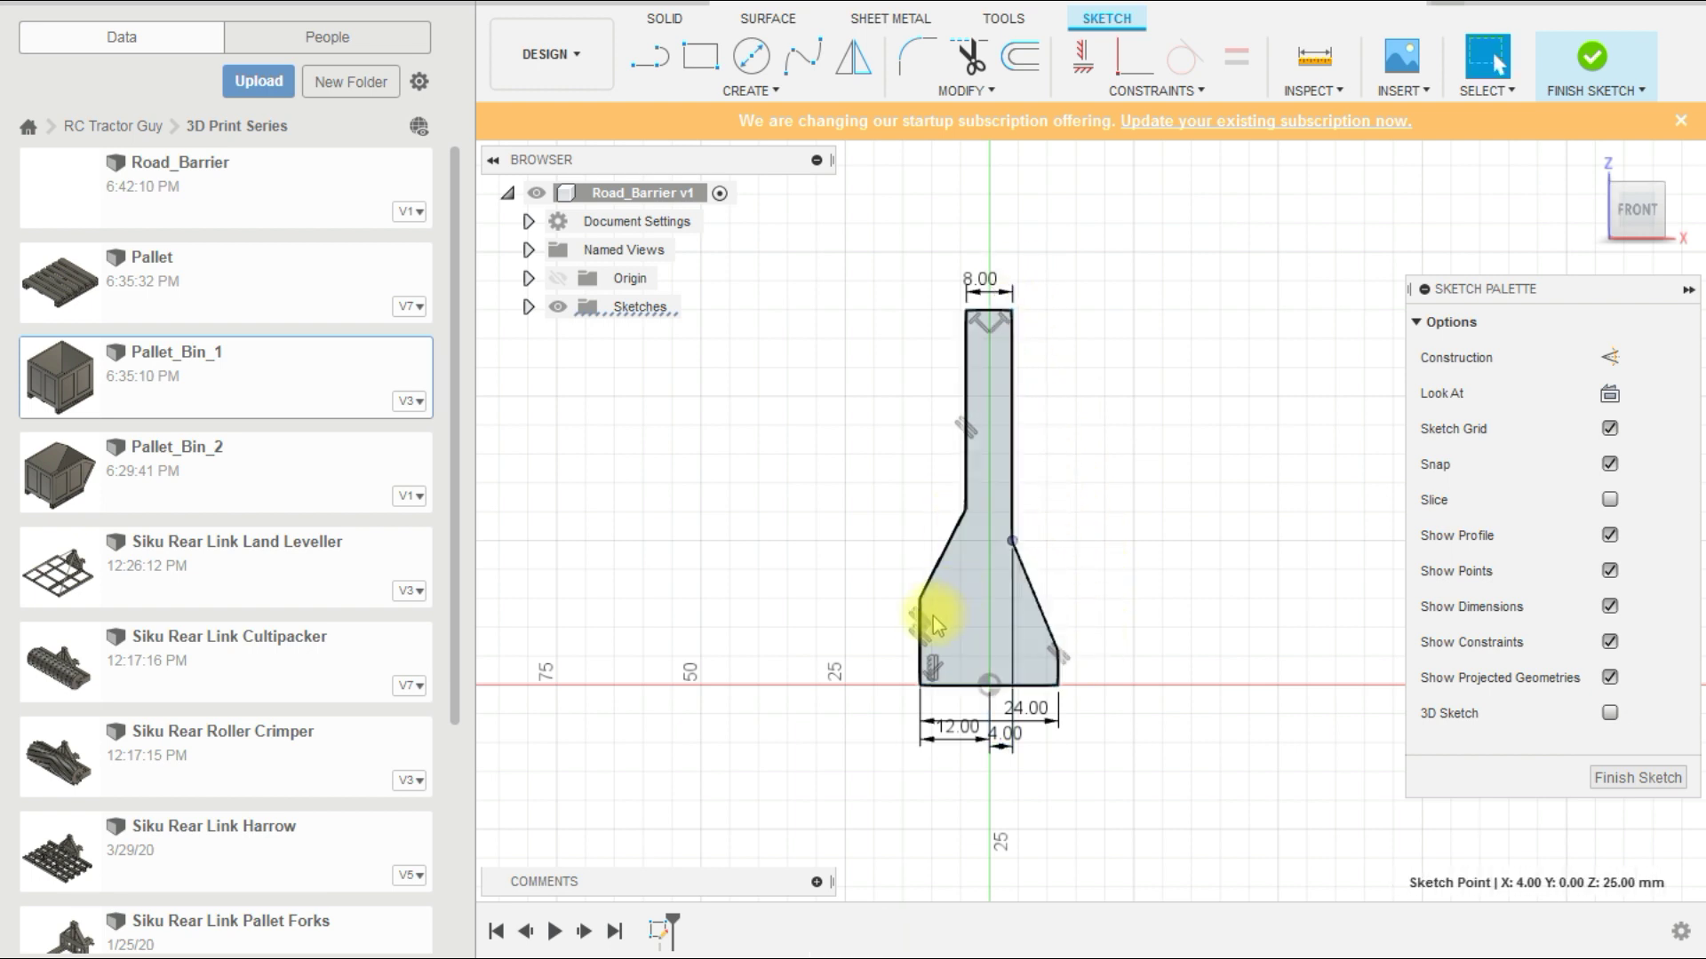
left_click_drag(919, 603, 920, 647)
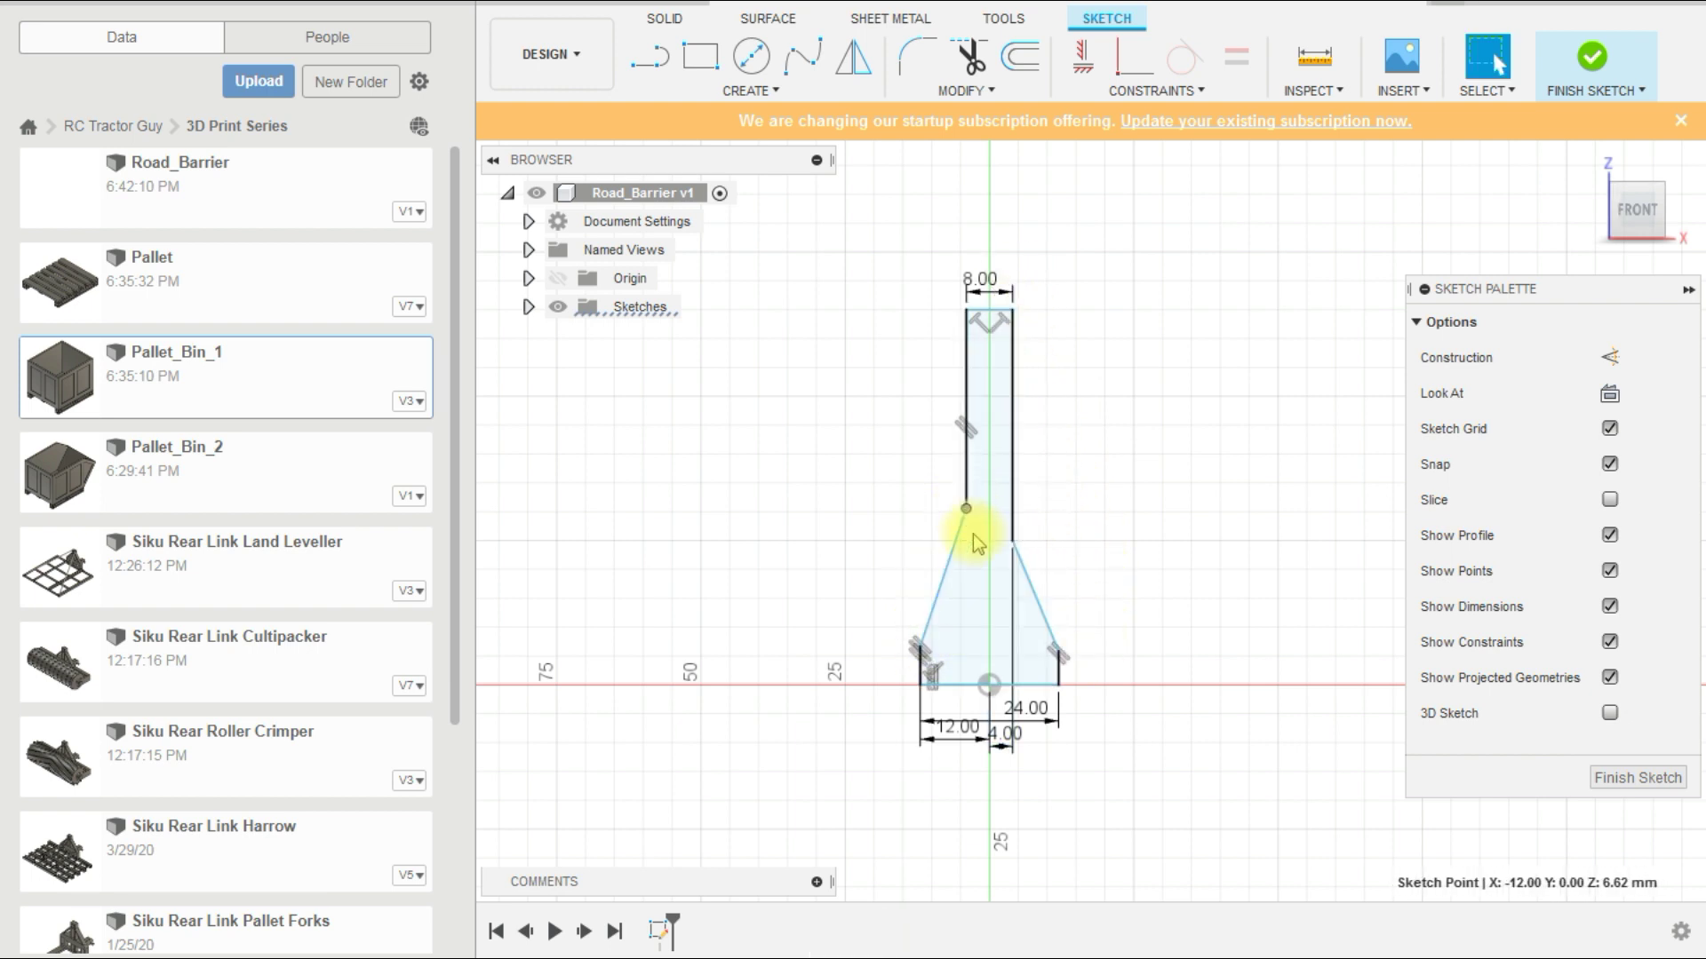
left_click_drag(998, 309, 1026, 392)
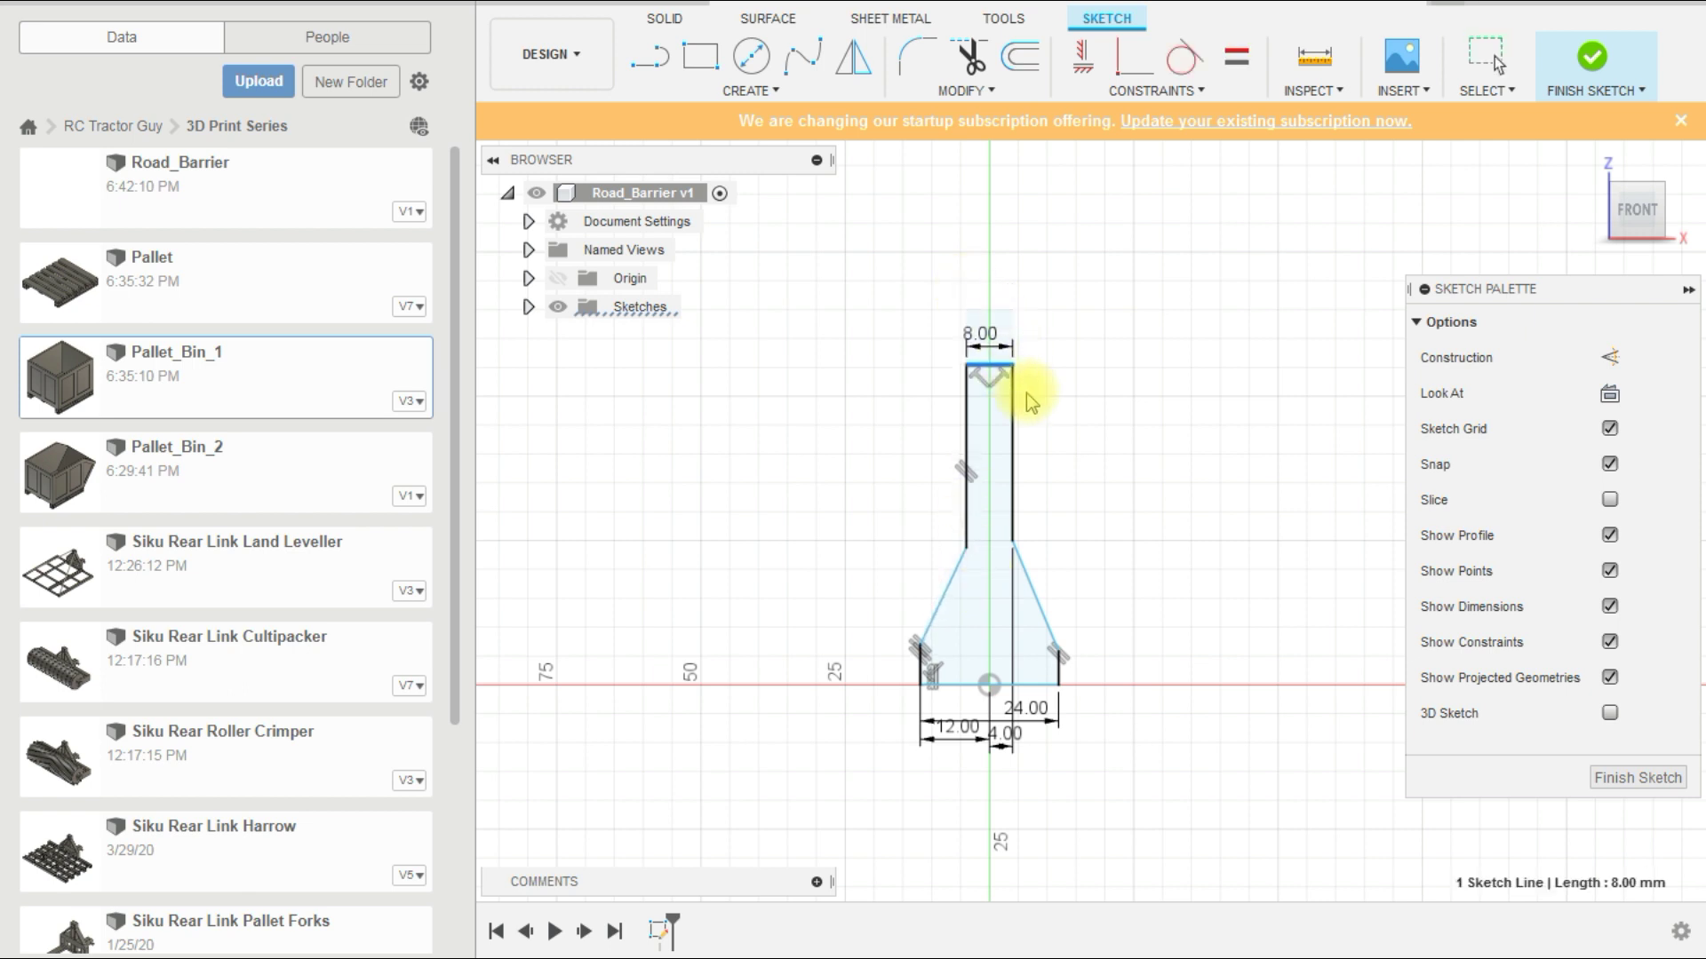
left_click_drag(1030, 515, 1031, 522)
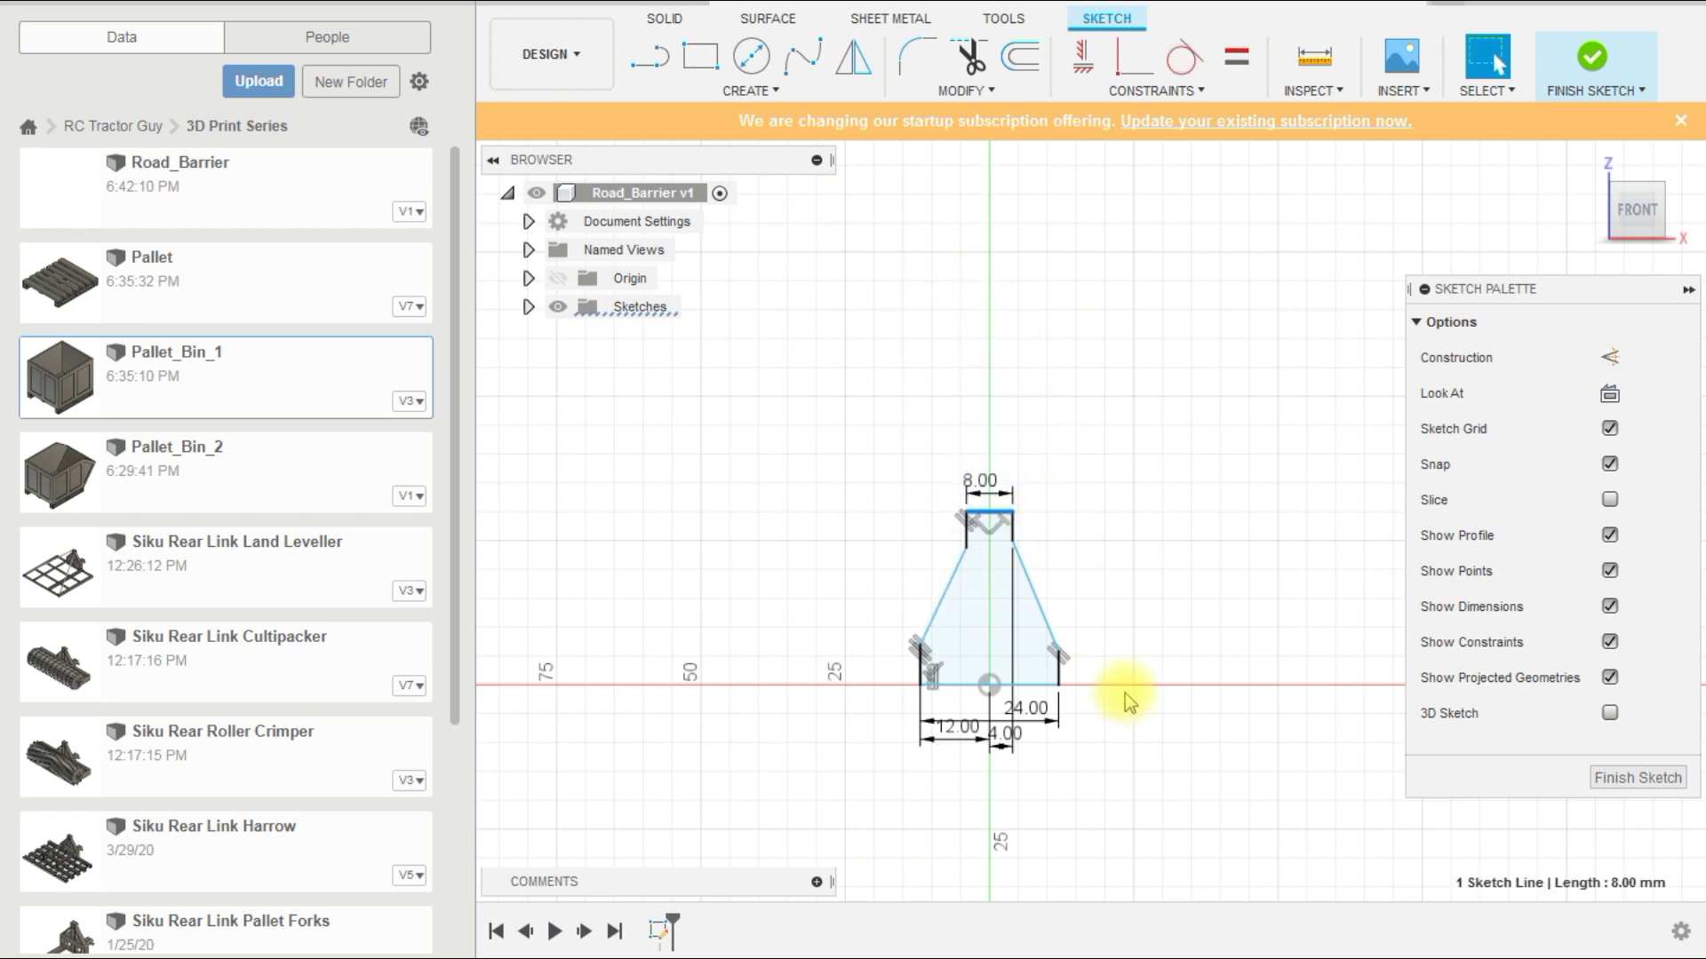
key("Escape")
Step: Dimension the overall height between the top and base edges to 32 mm
scroll(1124, 693, "up", 3)
key("d")
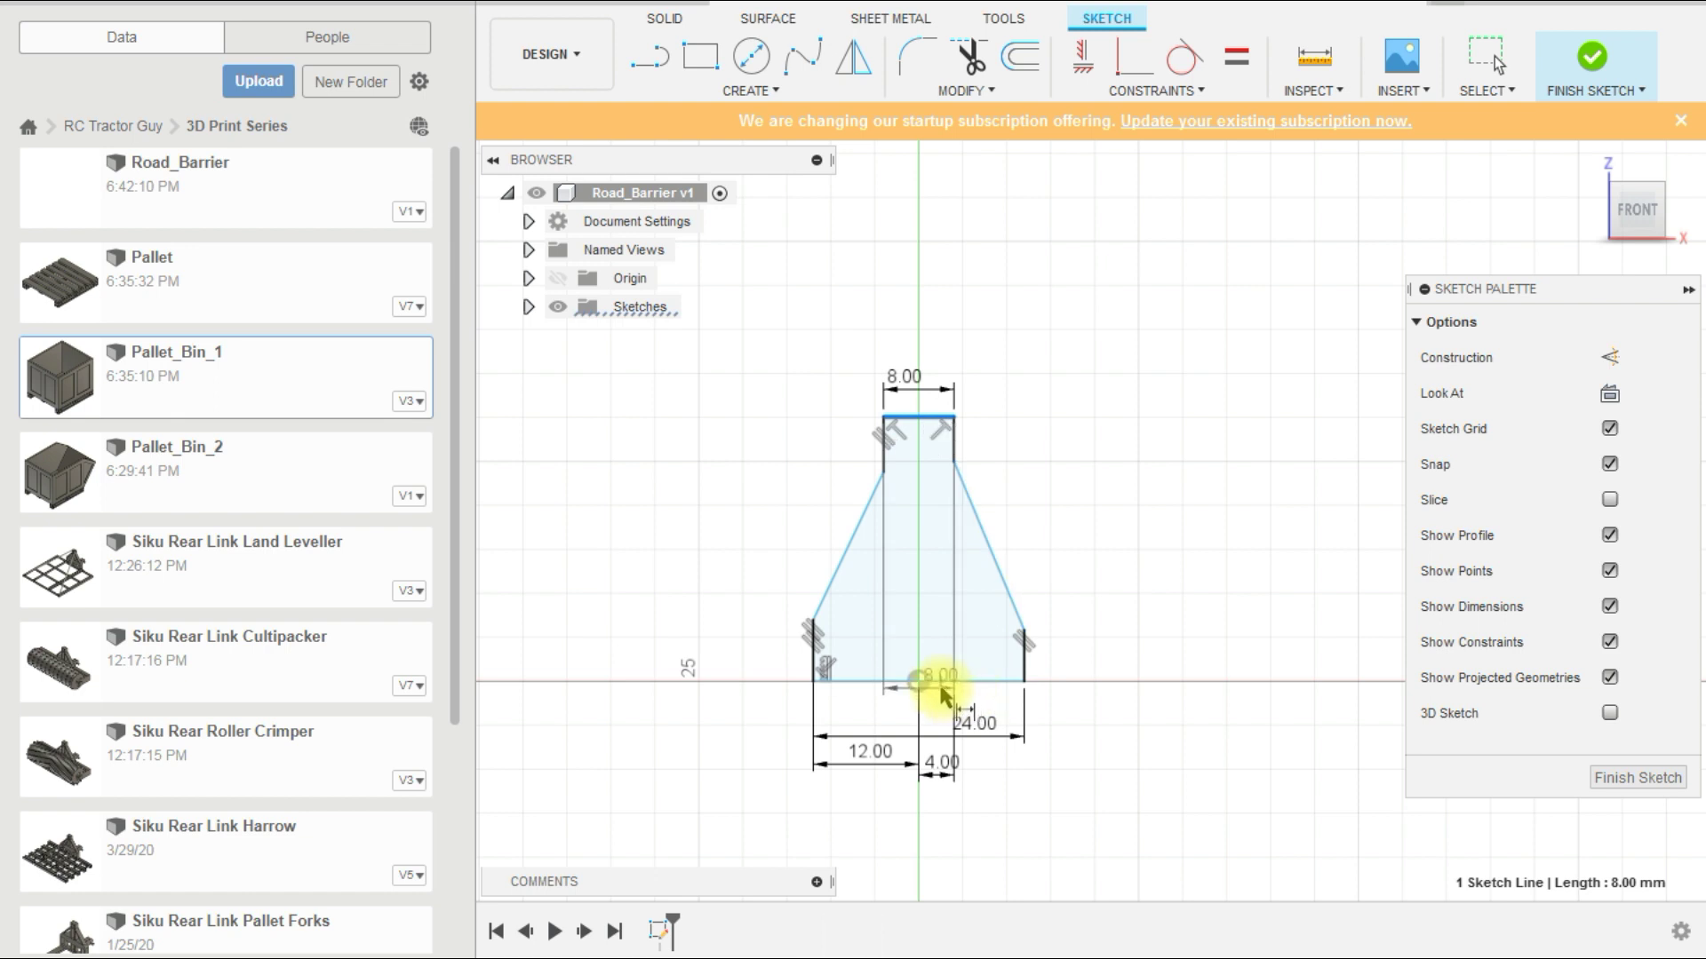
left_click(930, 683)
left_click(1127, 636)
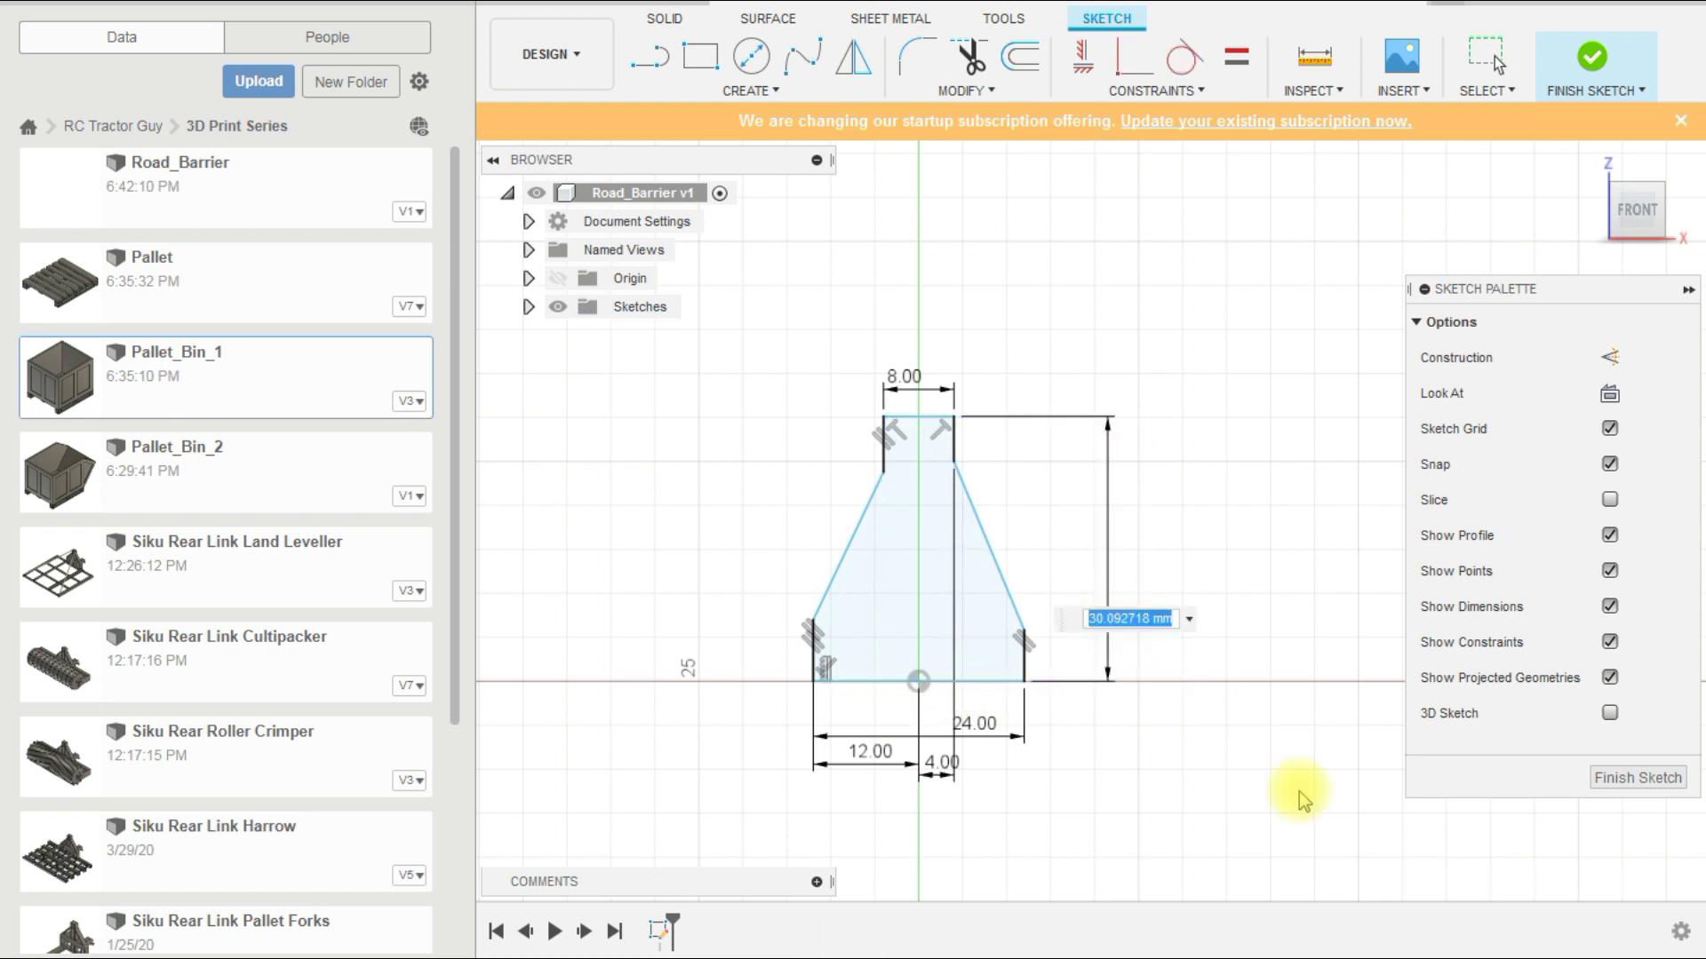
type("32")
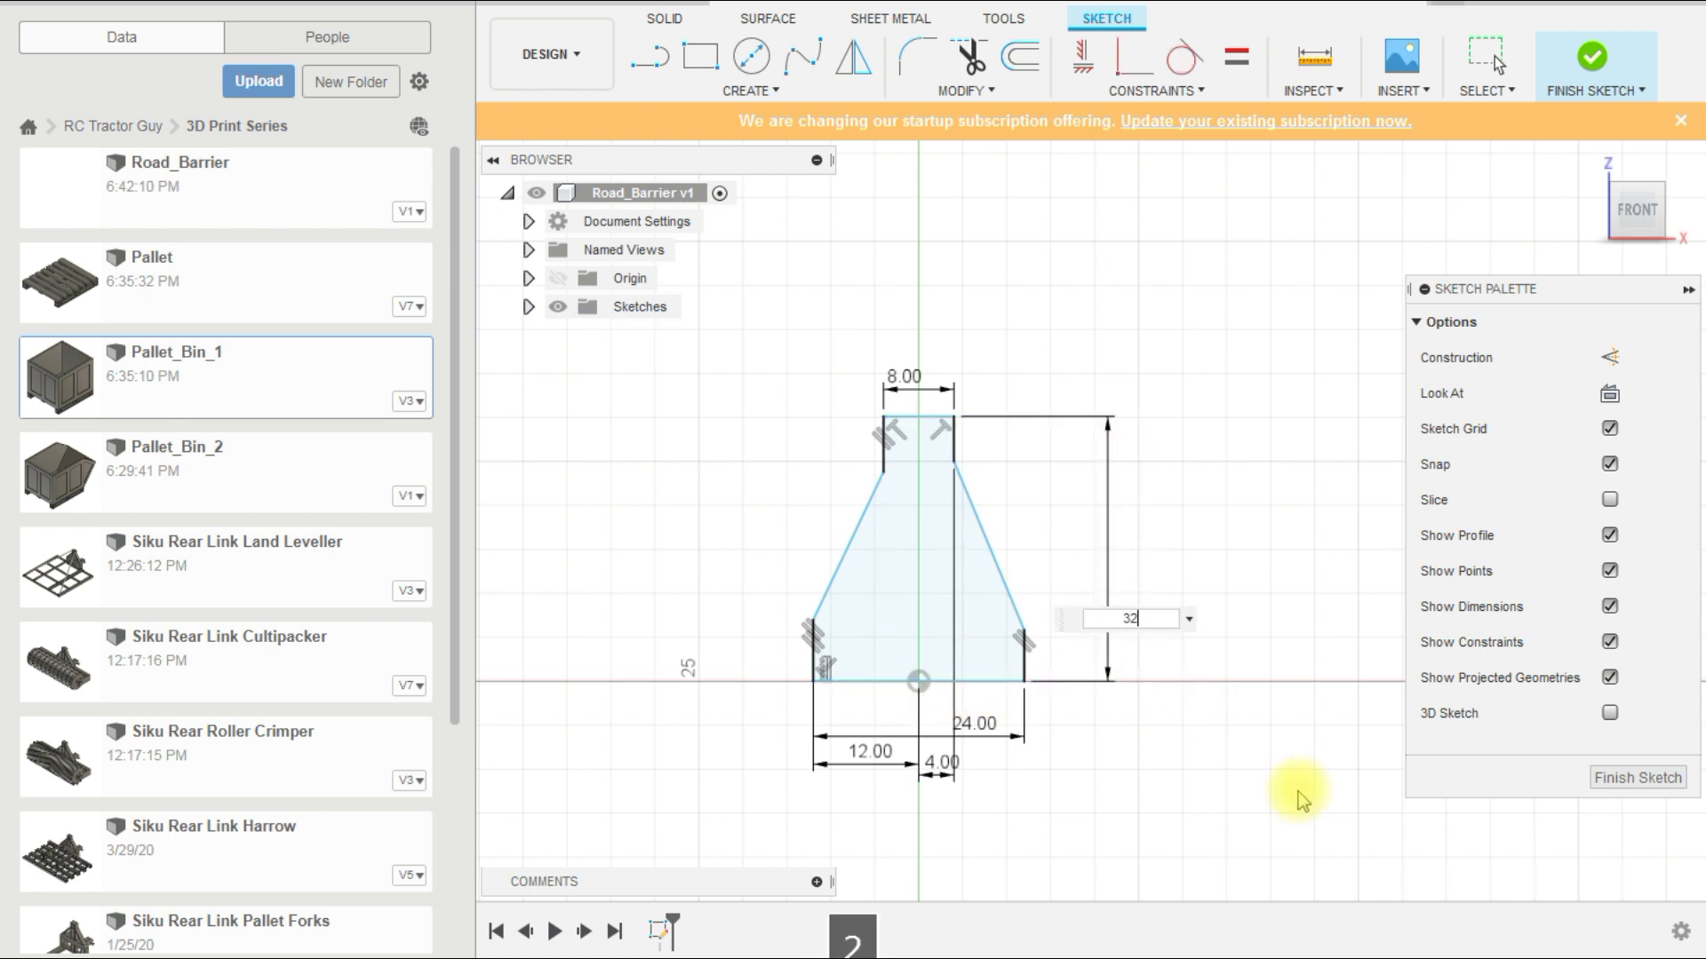
key("Return")
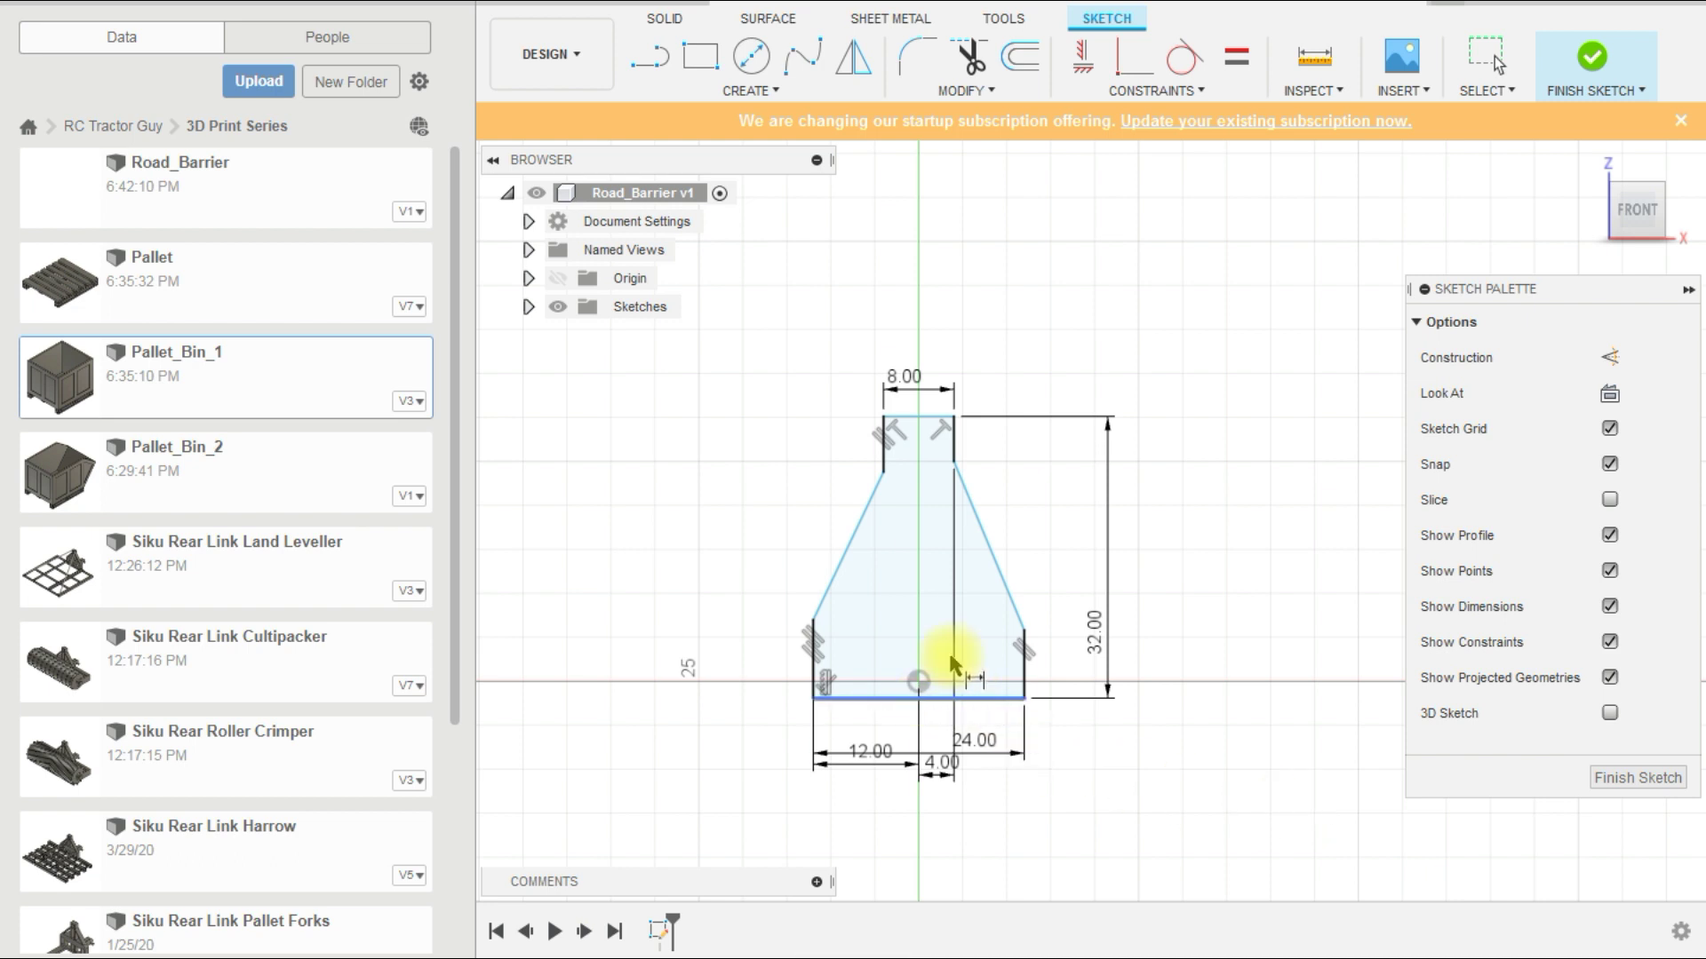
Step: Apply a Coincident constraint between the profile's base edge and the origin
left_click(1133, 56)
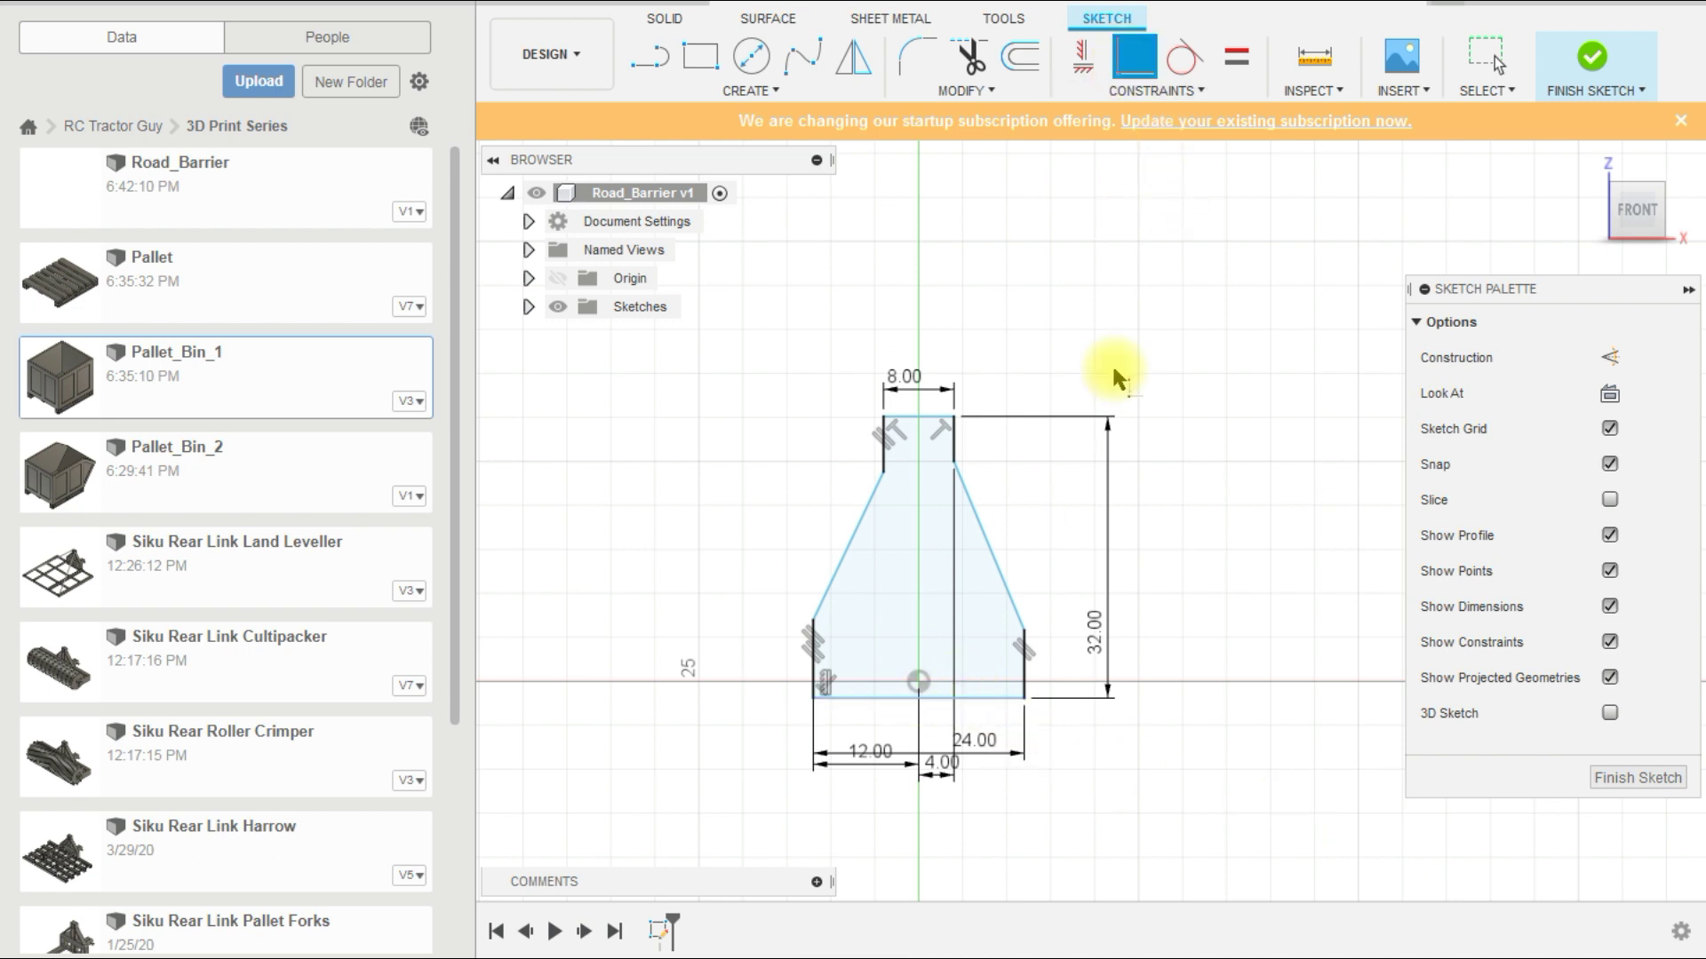
left_click(956, 700)
left_click(919, 682)
scroll(1089, 665, "down", 3)
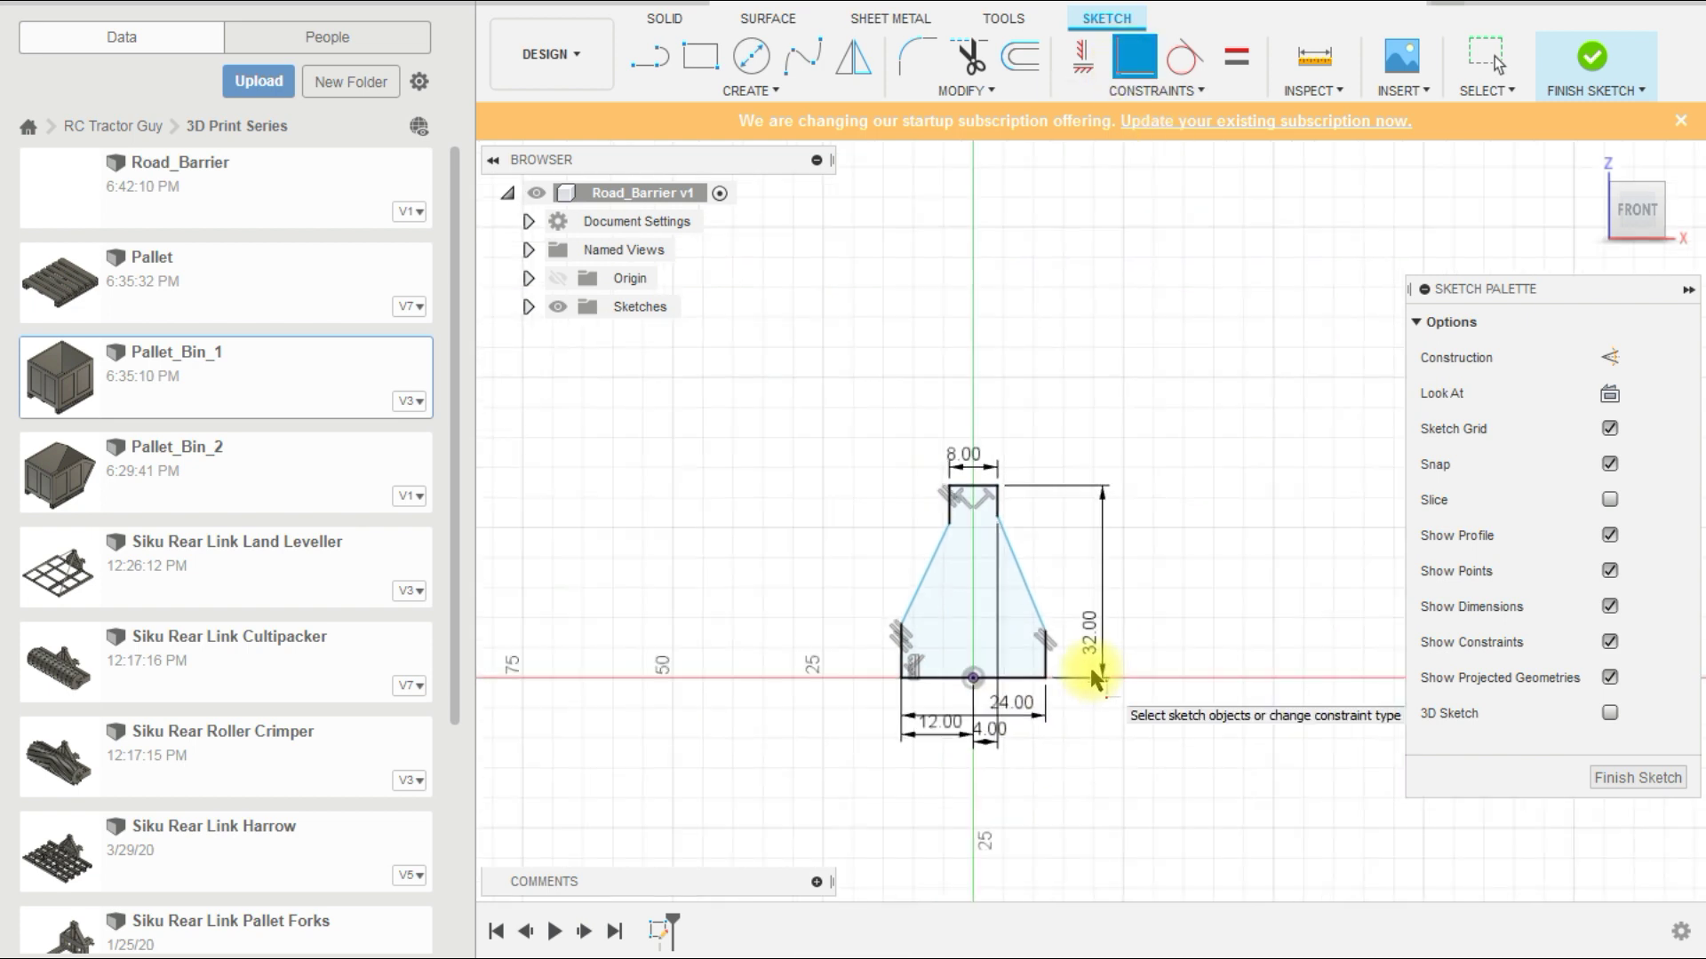
scroll(1069, 578, "up", 3)
key("Escape")
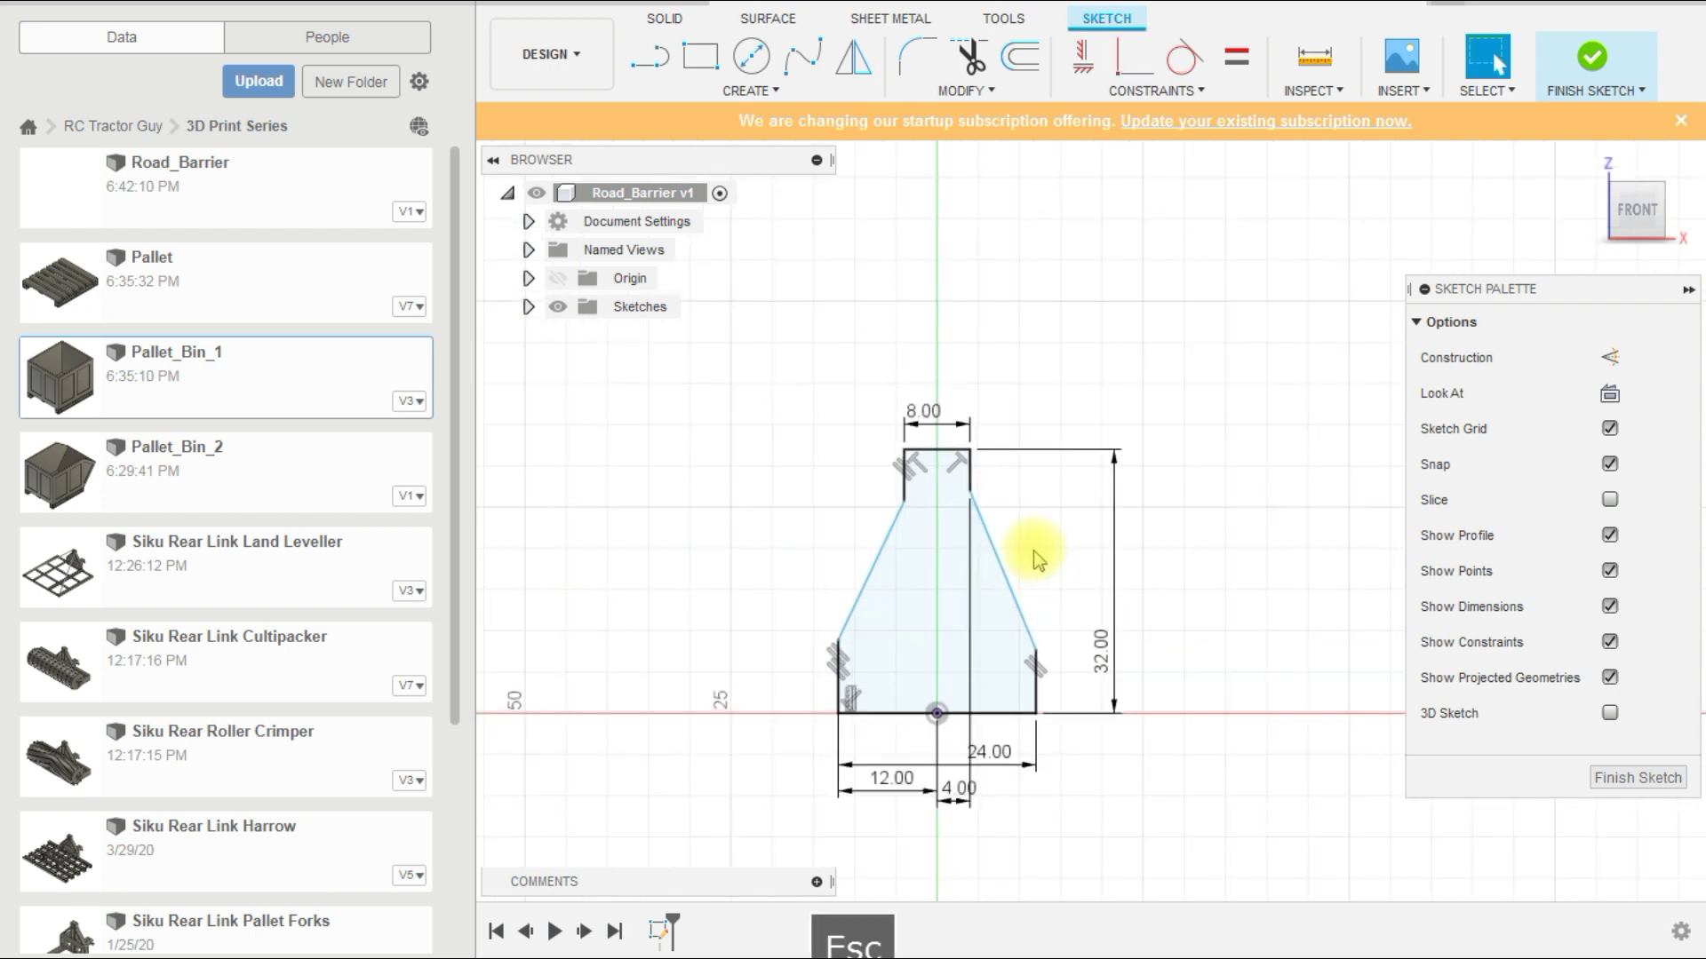
Step: Dimension both short vertical edges at the top of the barrier profile to 6 mm
key("d")
left_click(973, 480)
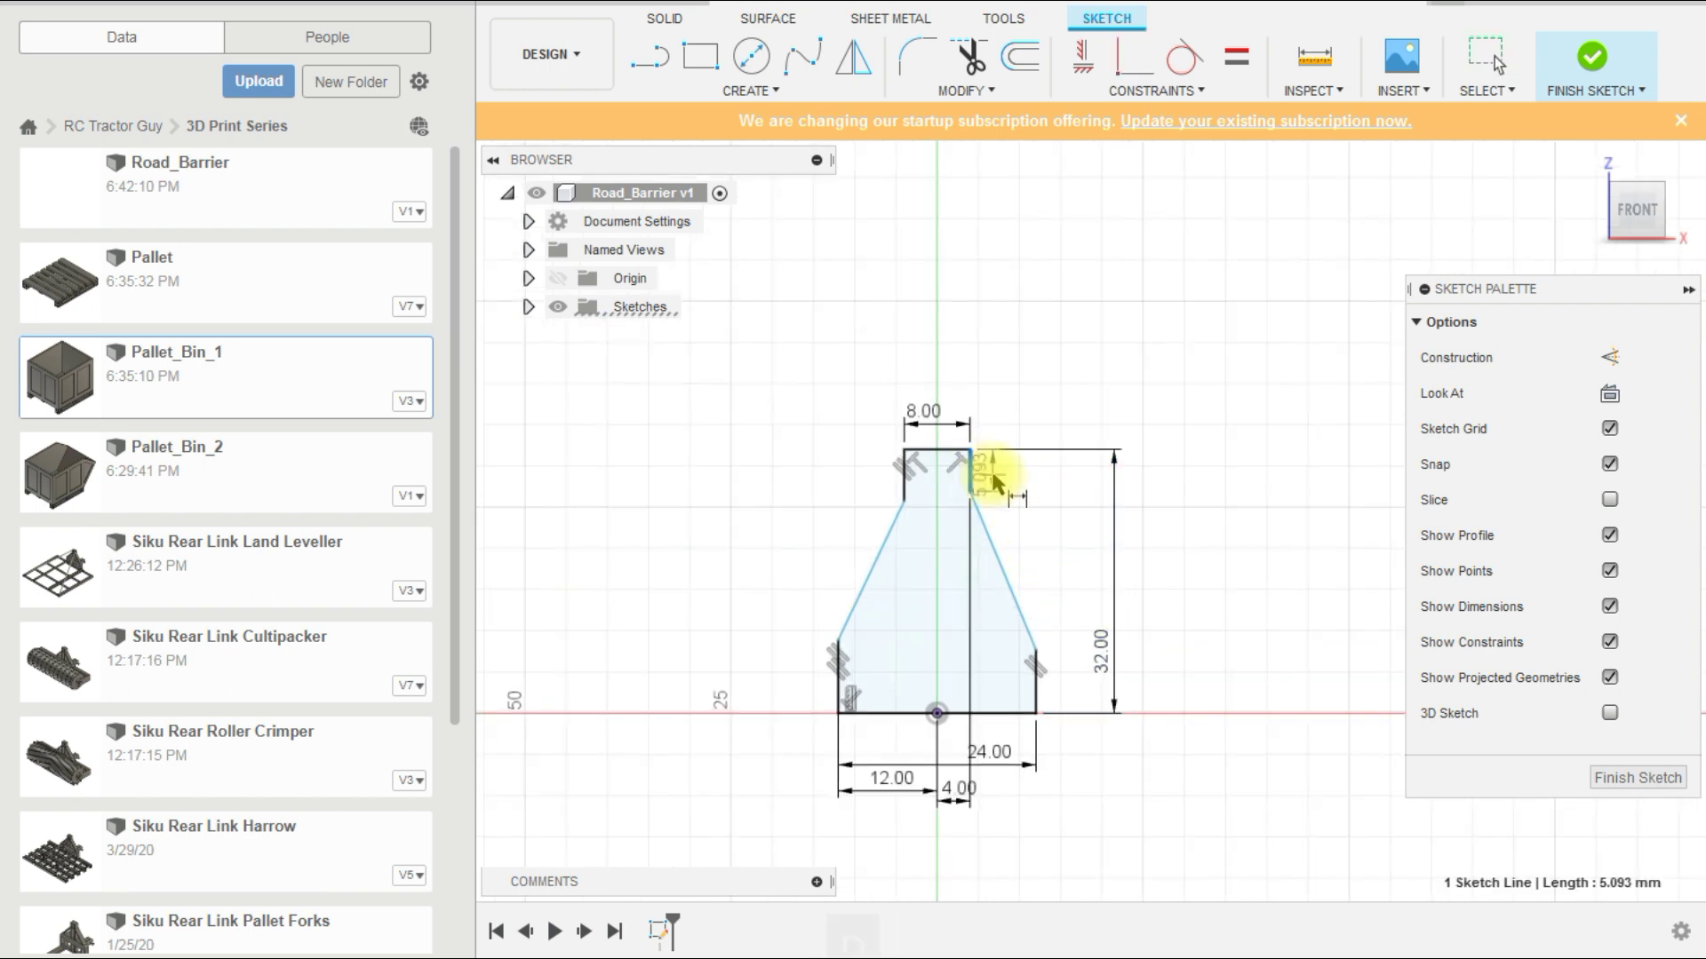
left_click(995, 474)
type("5")
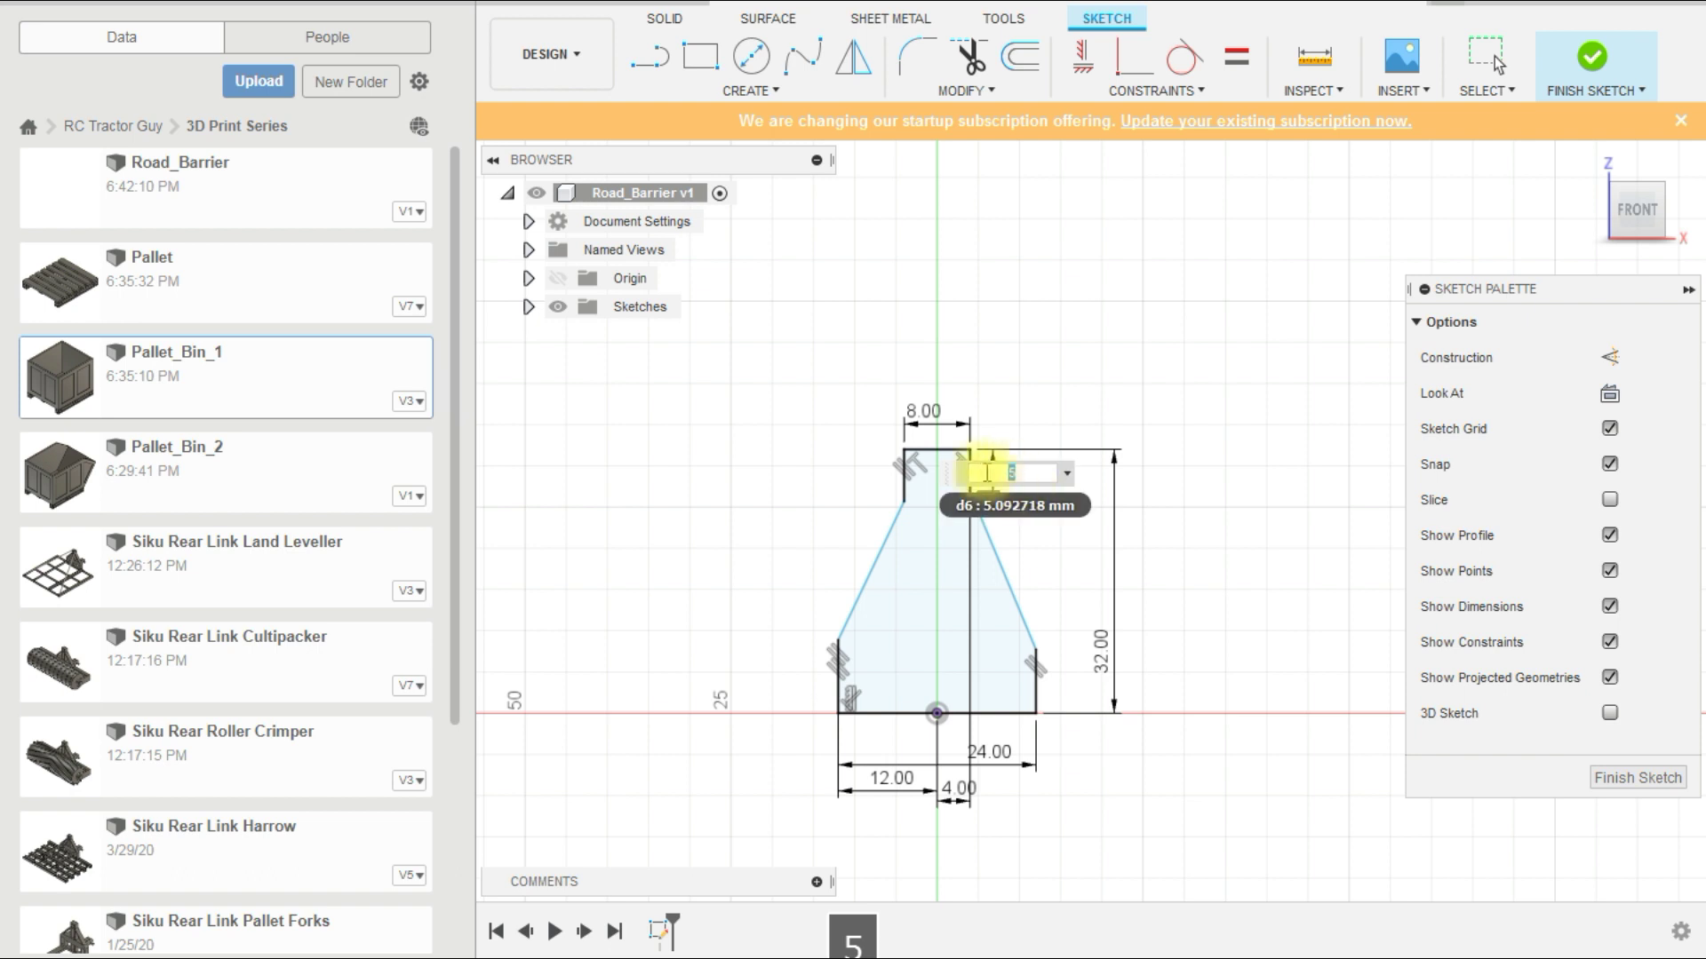
key("BackSpace")
type("6")
key("Return")
left_click(885, 484)
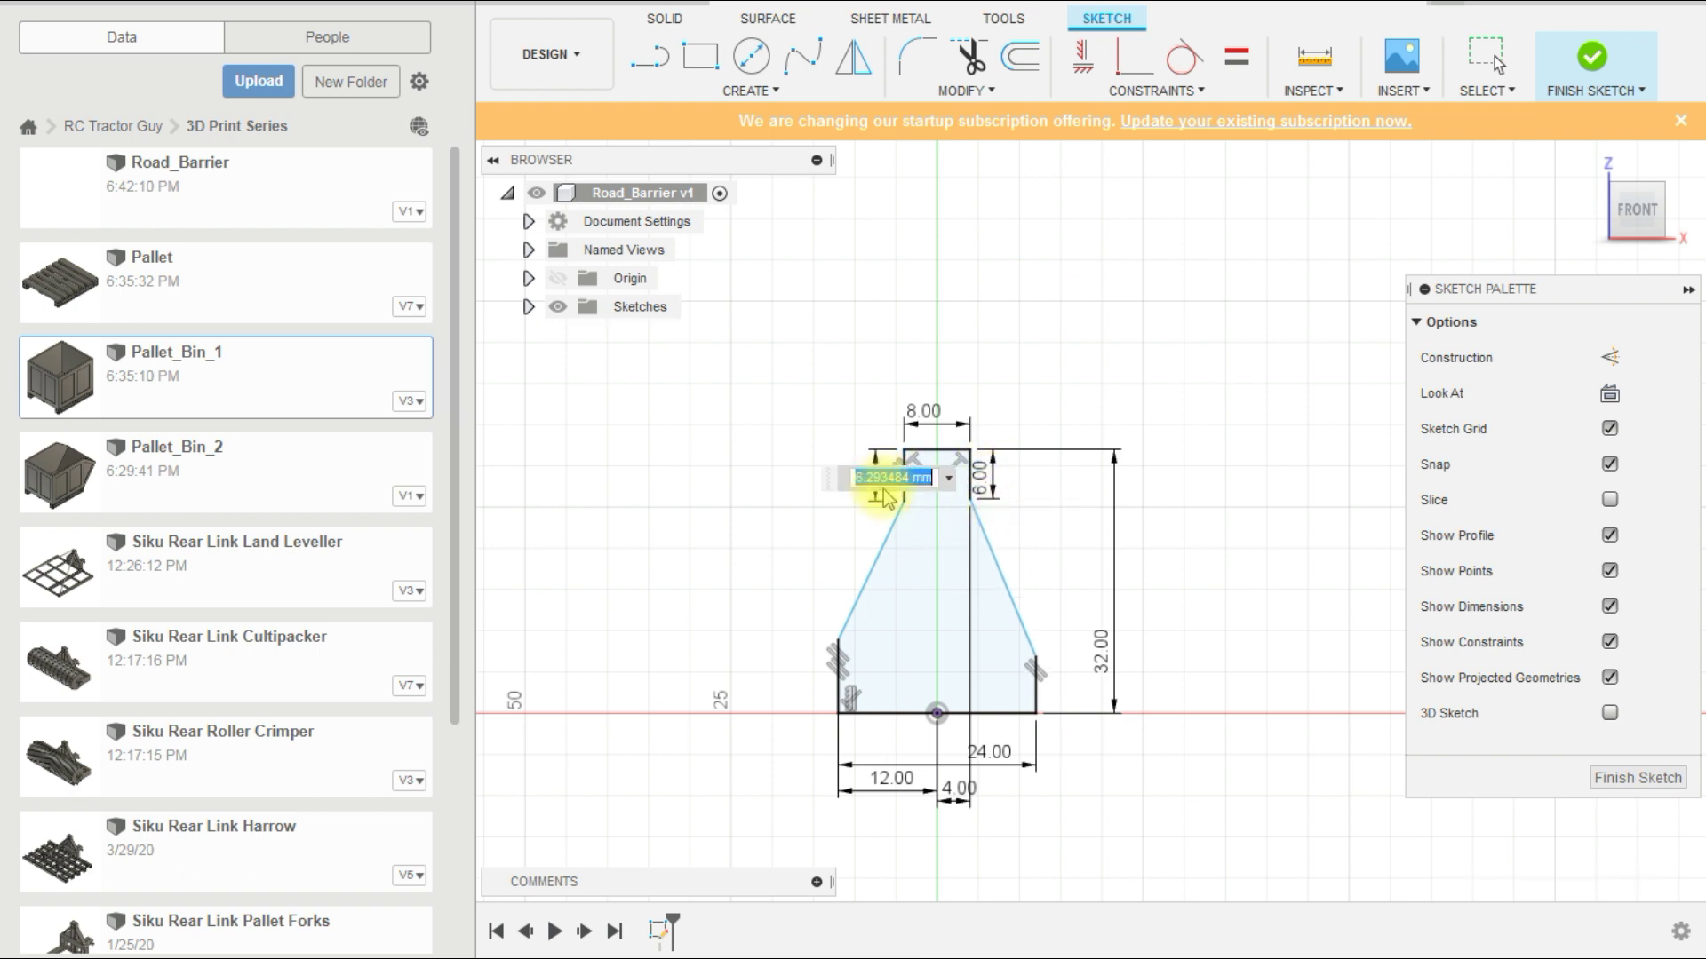
type("6")
key("Return")
Step: Dimension both vertical edges at the base of the barrier profile to 8 mm
left_click(1037, 693)
left_click(1066, 698)
type("8899")
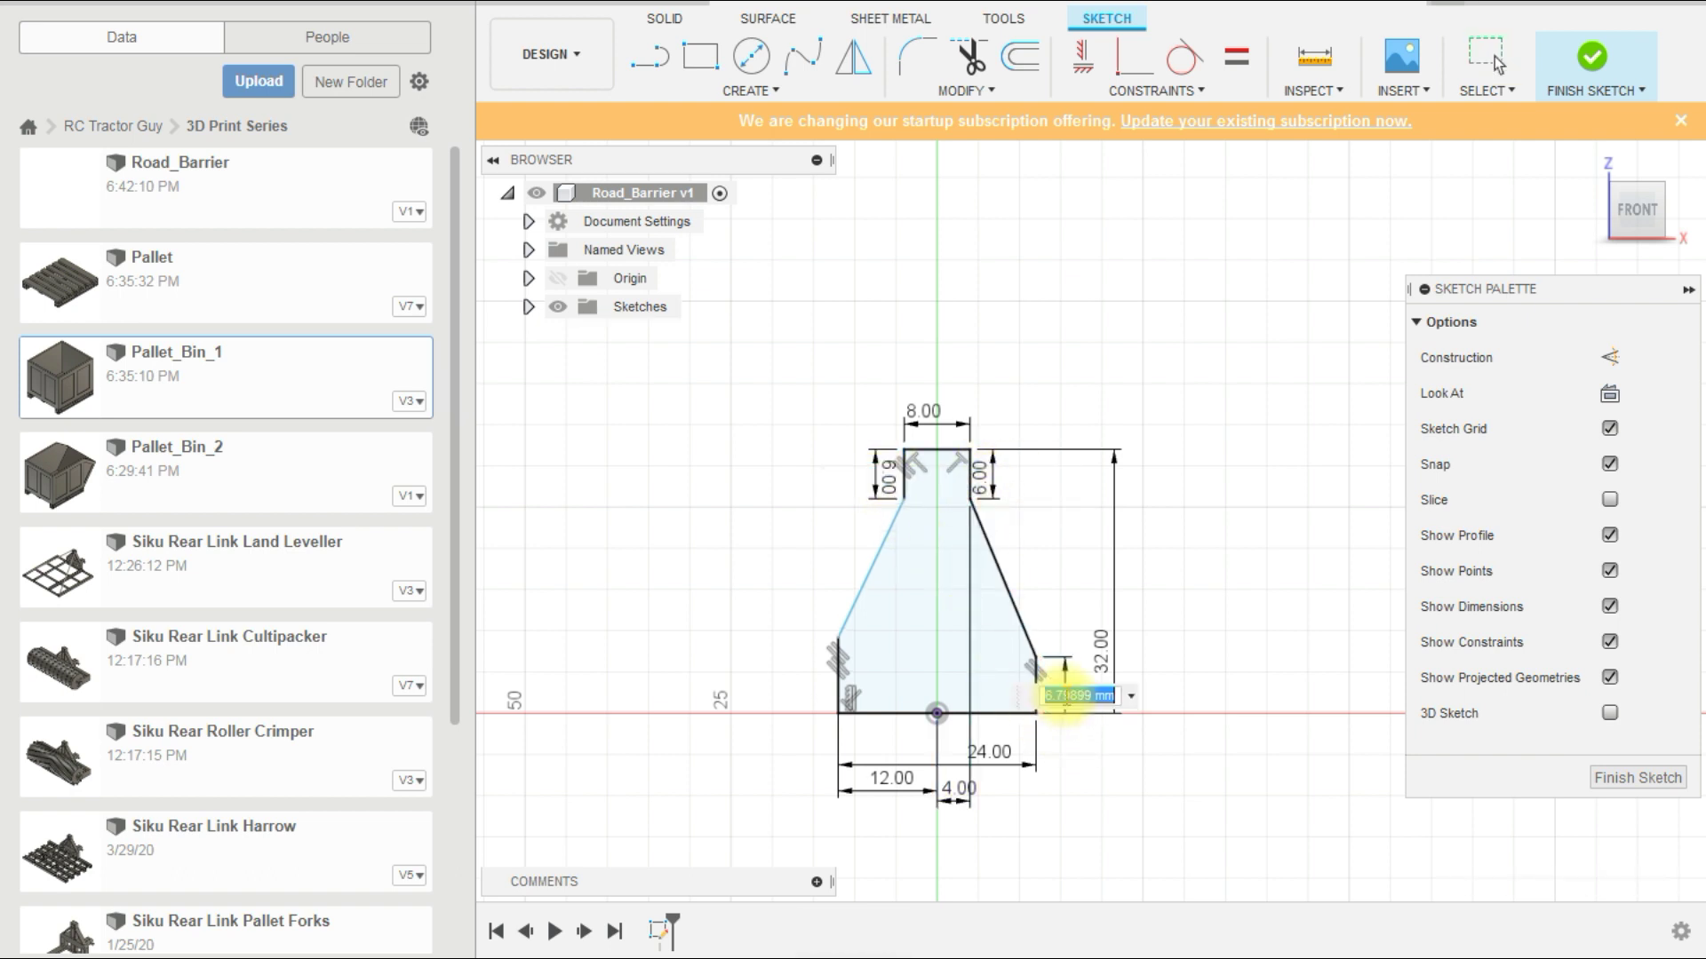
key("Return")
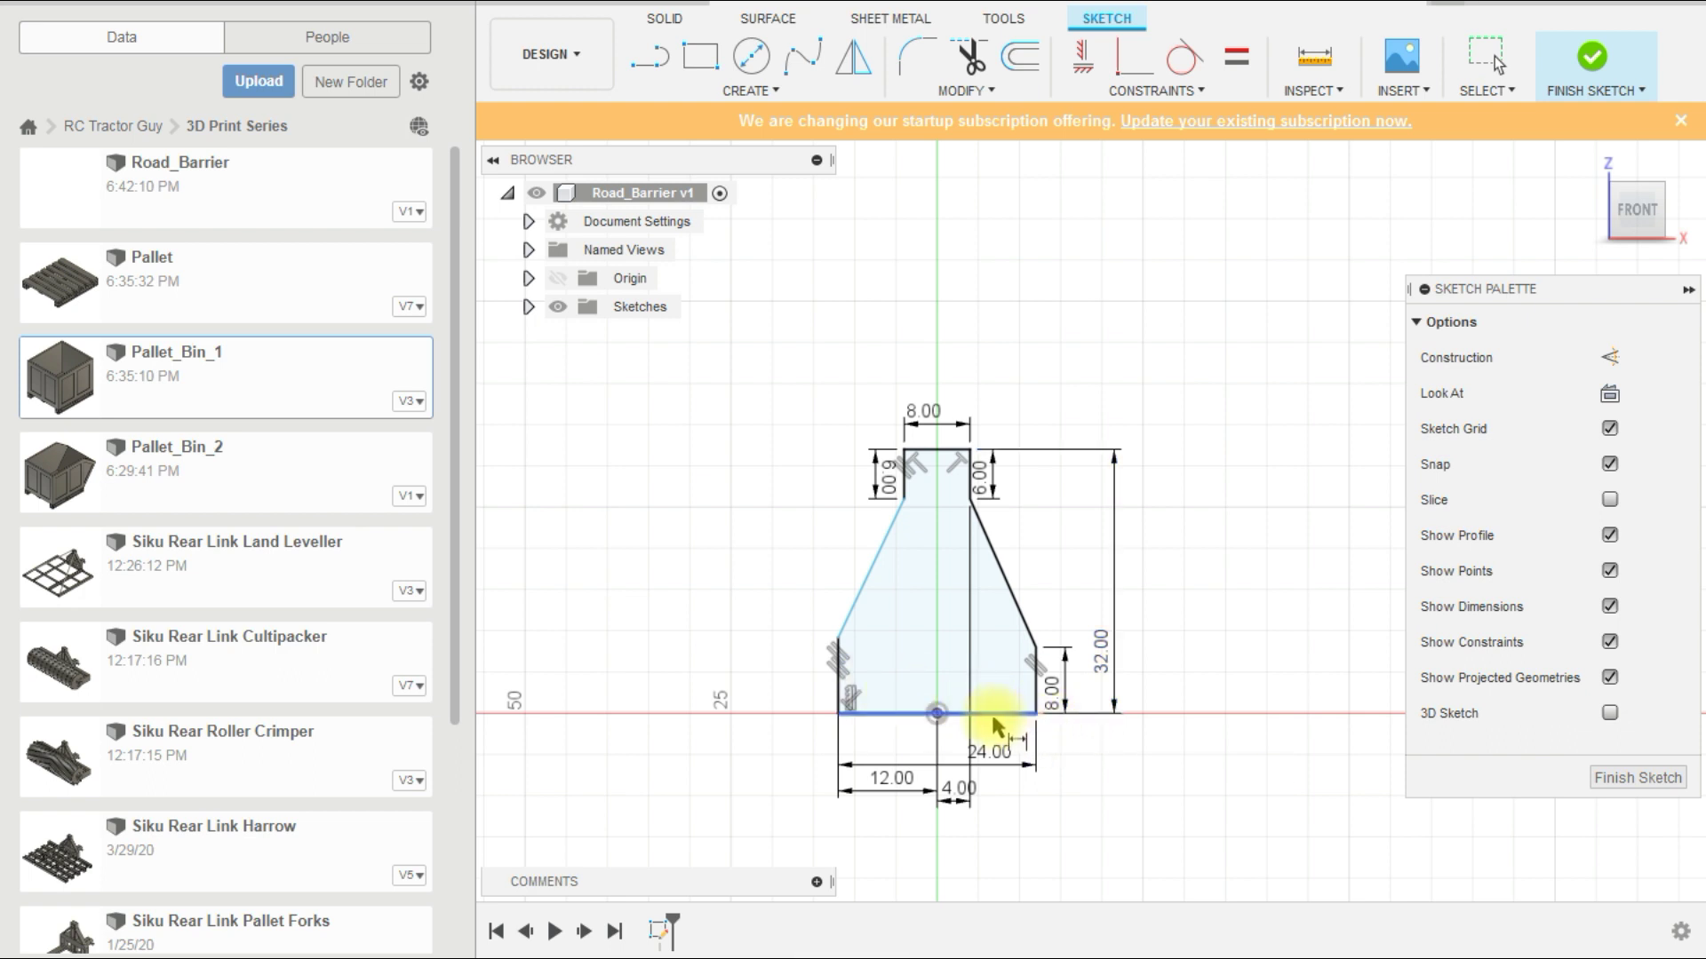
left_click(839, 664)
left_click(826, 662)
type("8")
key("Return")
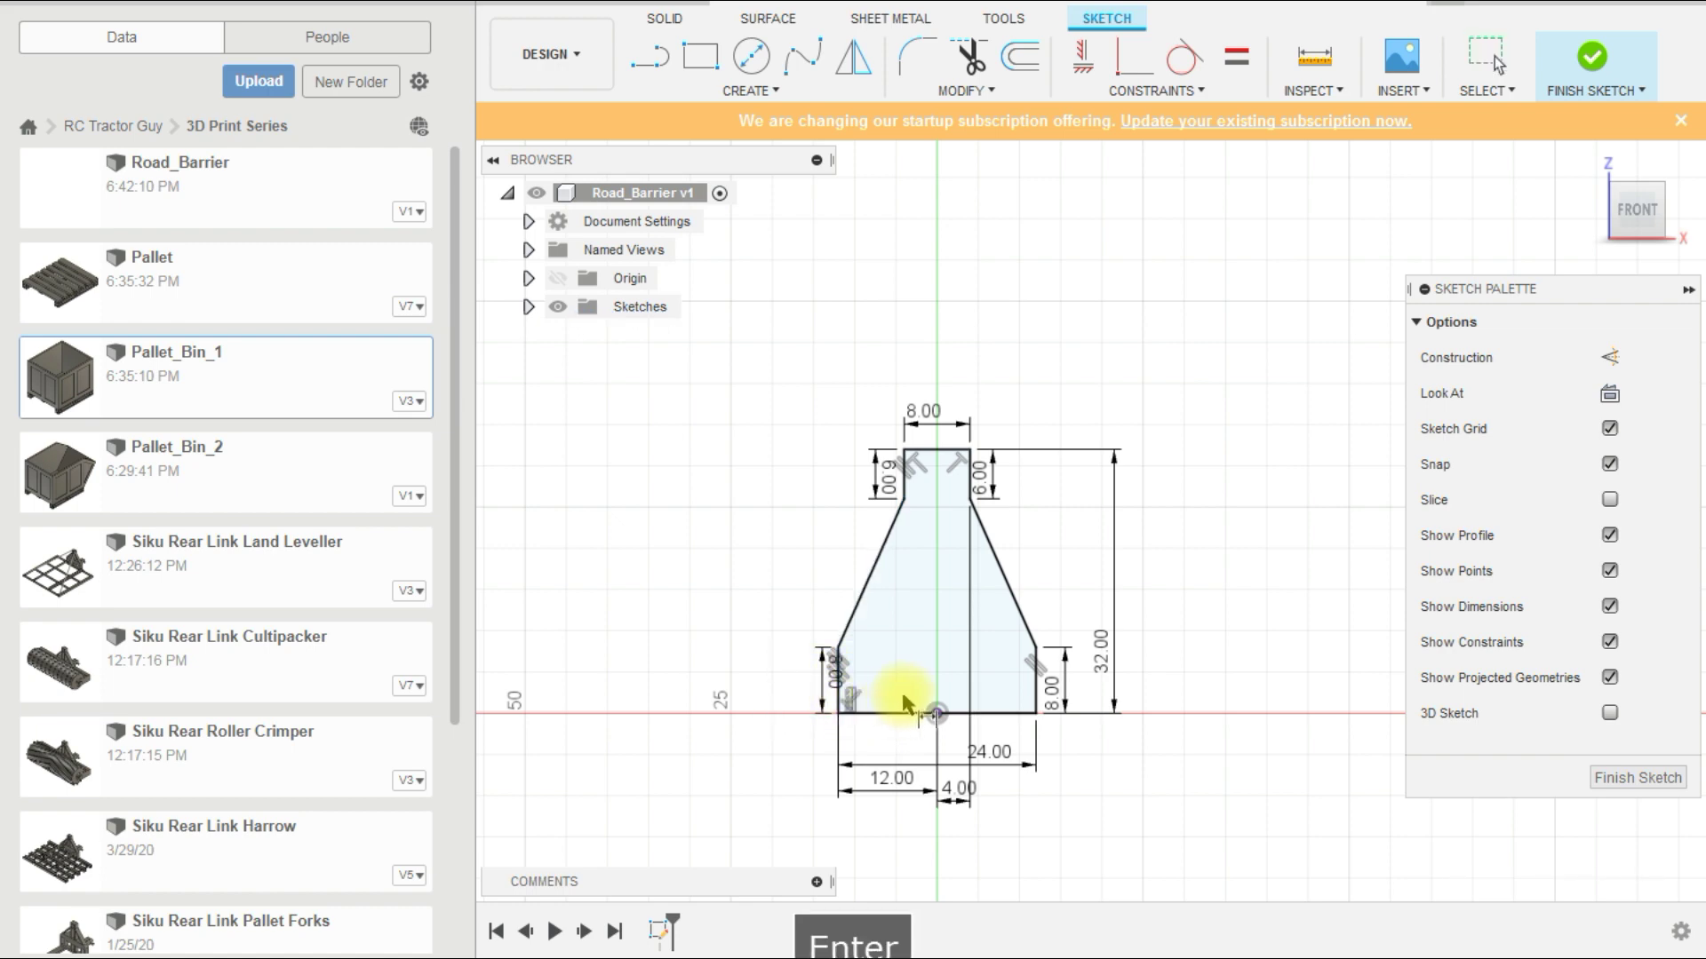
key("Escape")
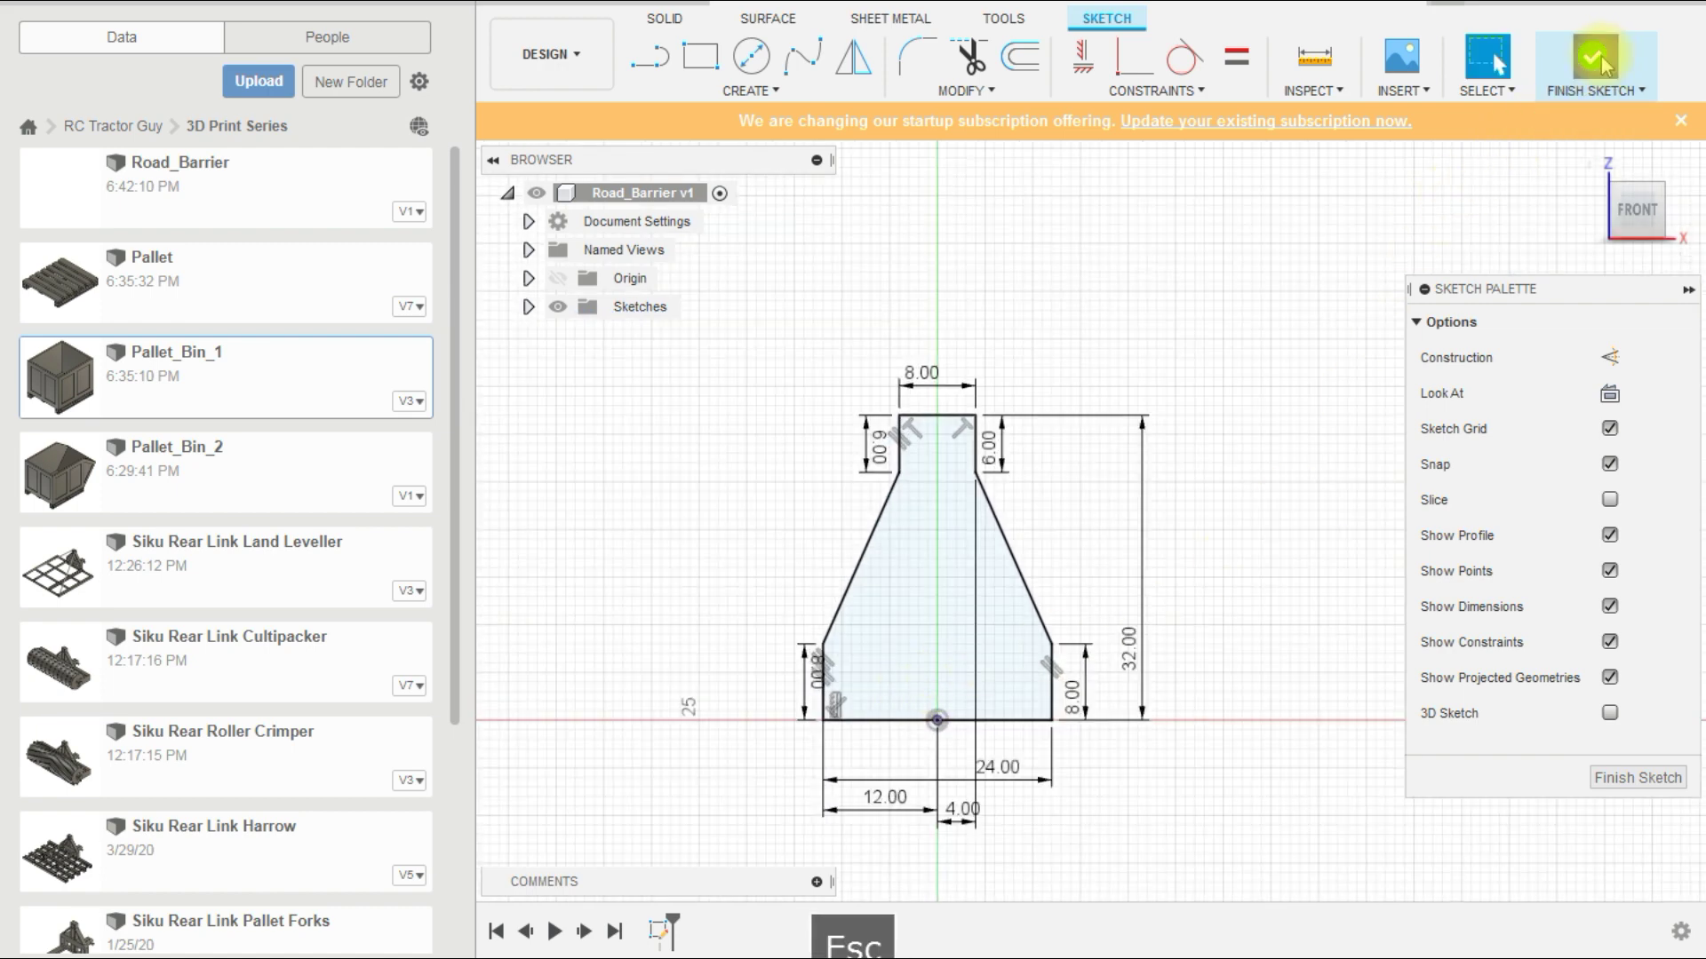
Step: Finish the sketch and extrude the profile as a new body with Two Sides direction, 50 mm on Side 1 and 0 mm on Side 2
left_click(1592, 58)
middle_click_drag(1383, 626, 1288, 643, "shift")
middle_click_drag(1092, 620, 1256, 620, "shift")
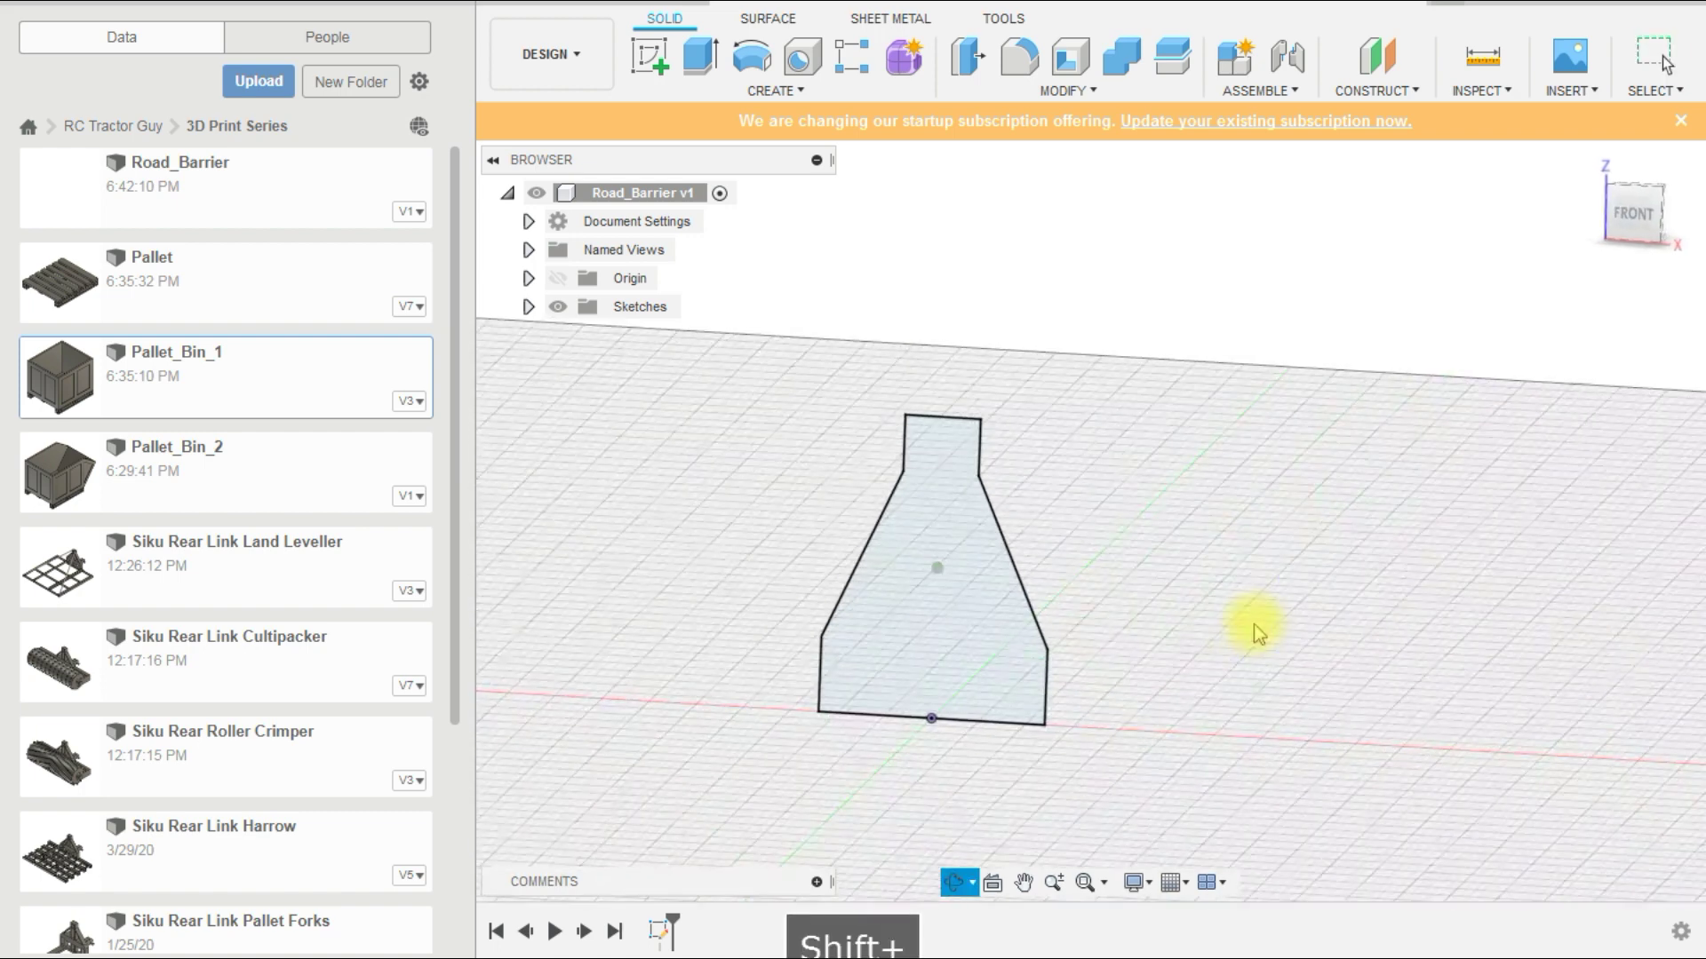
left_click(951, 640)
left_click(701, 55)
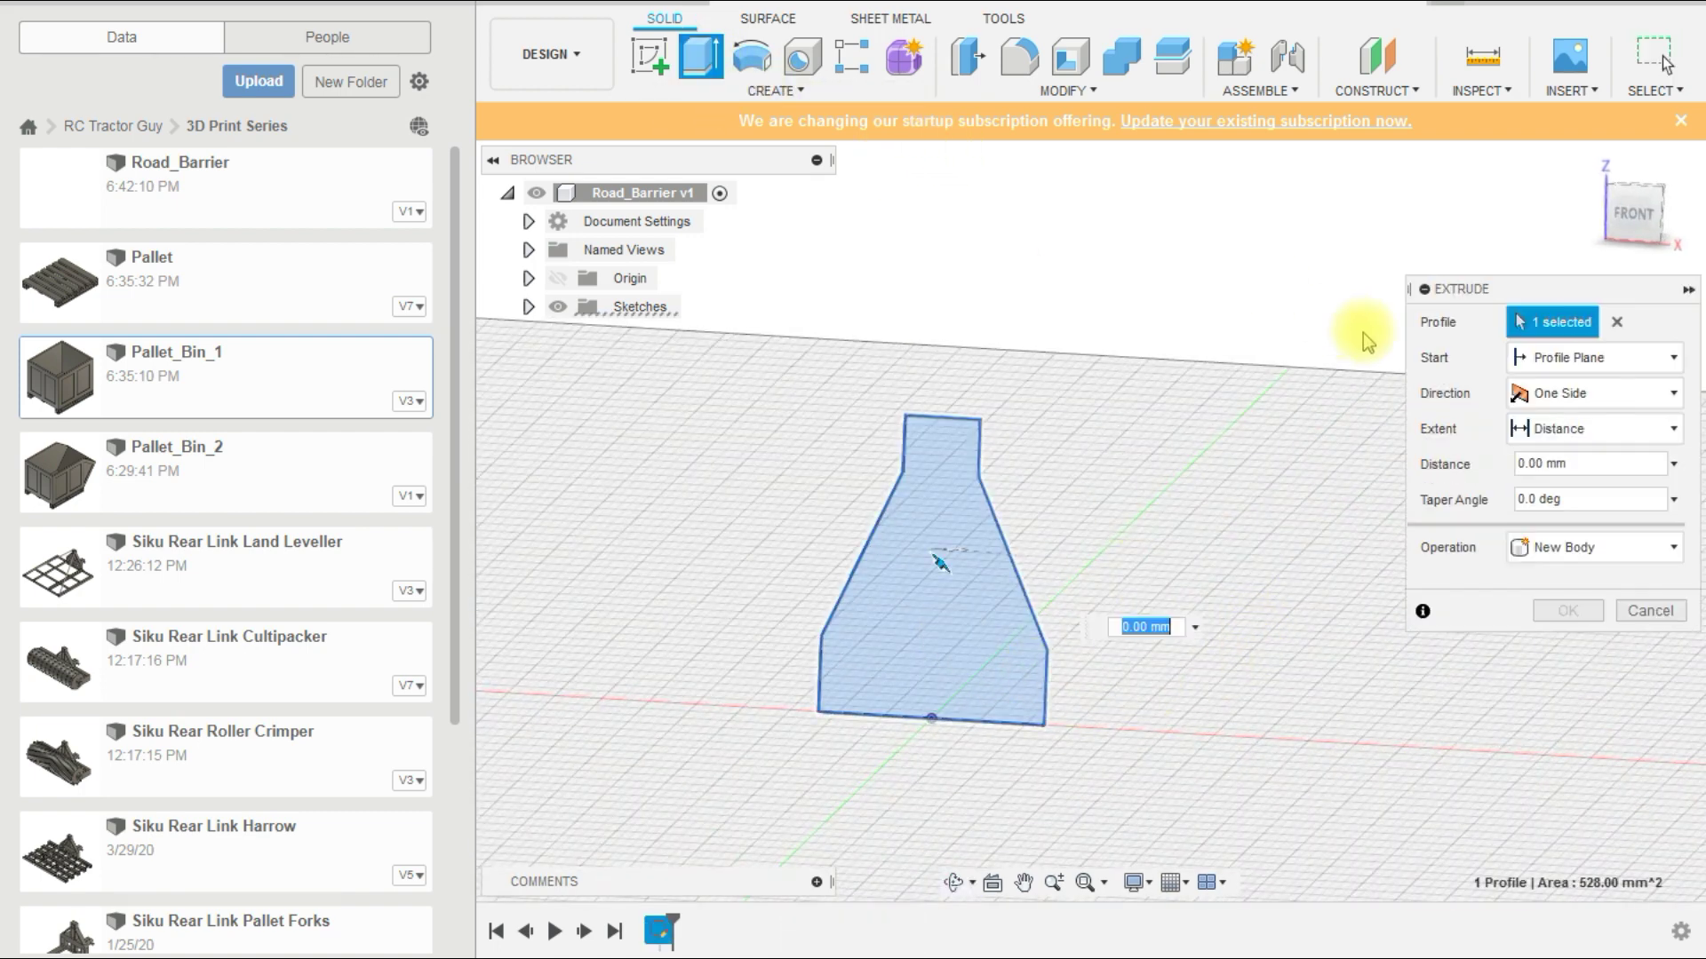
left_click(1560, 395)
left_click(1564, 455)
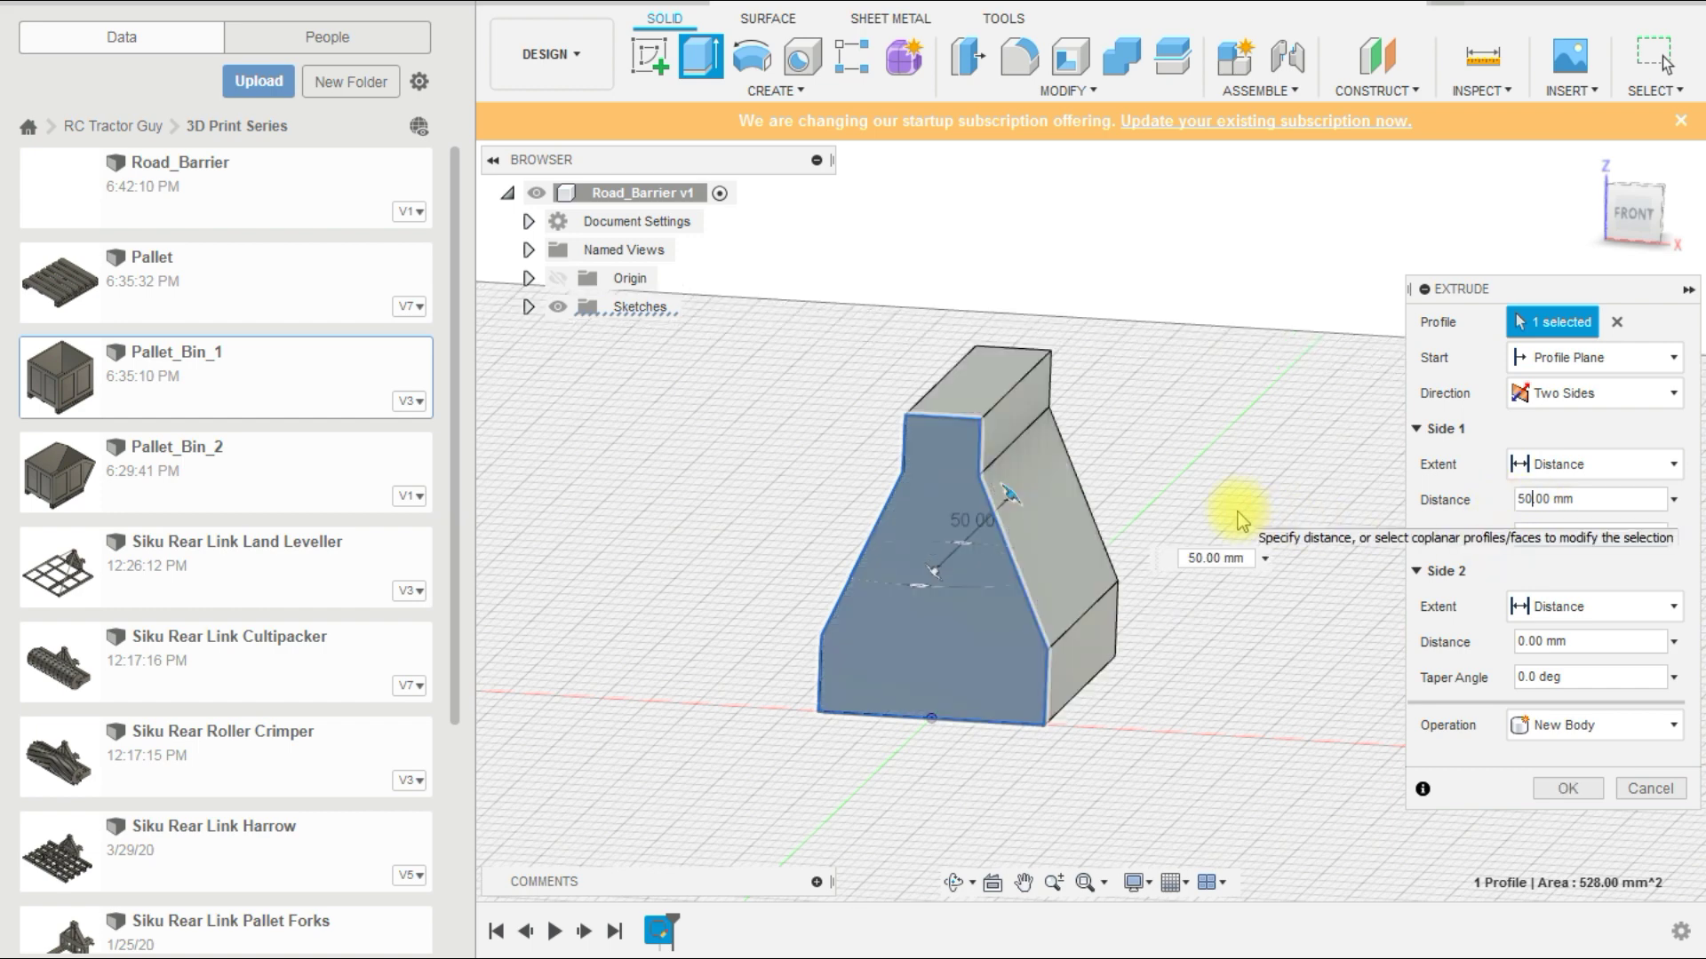
middle_click_drag(1201, 765, 1150, 798, "shift")
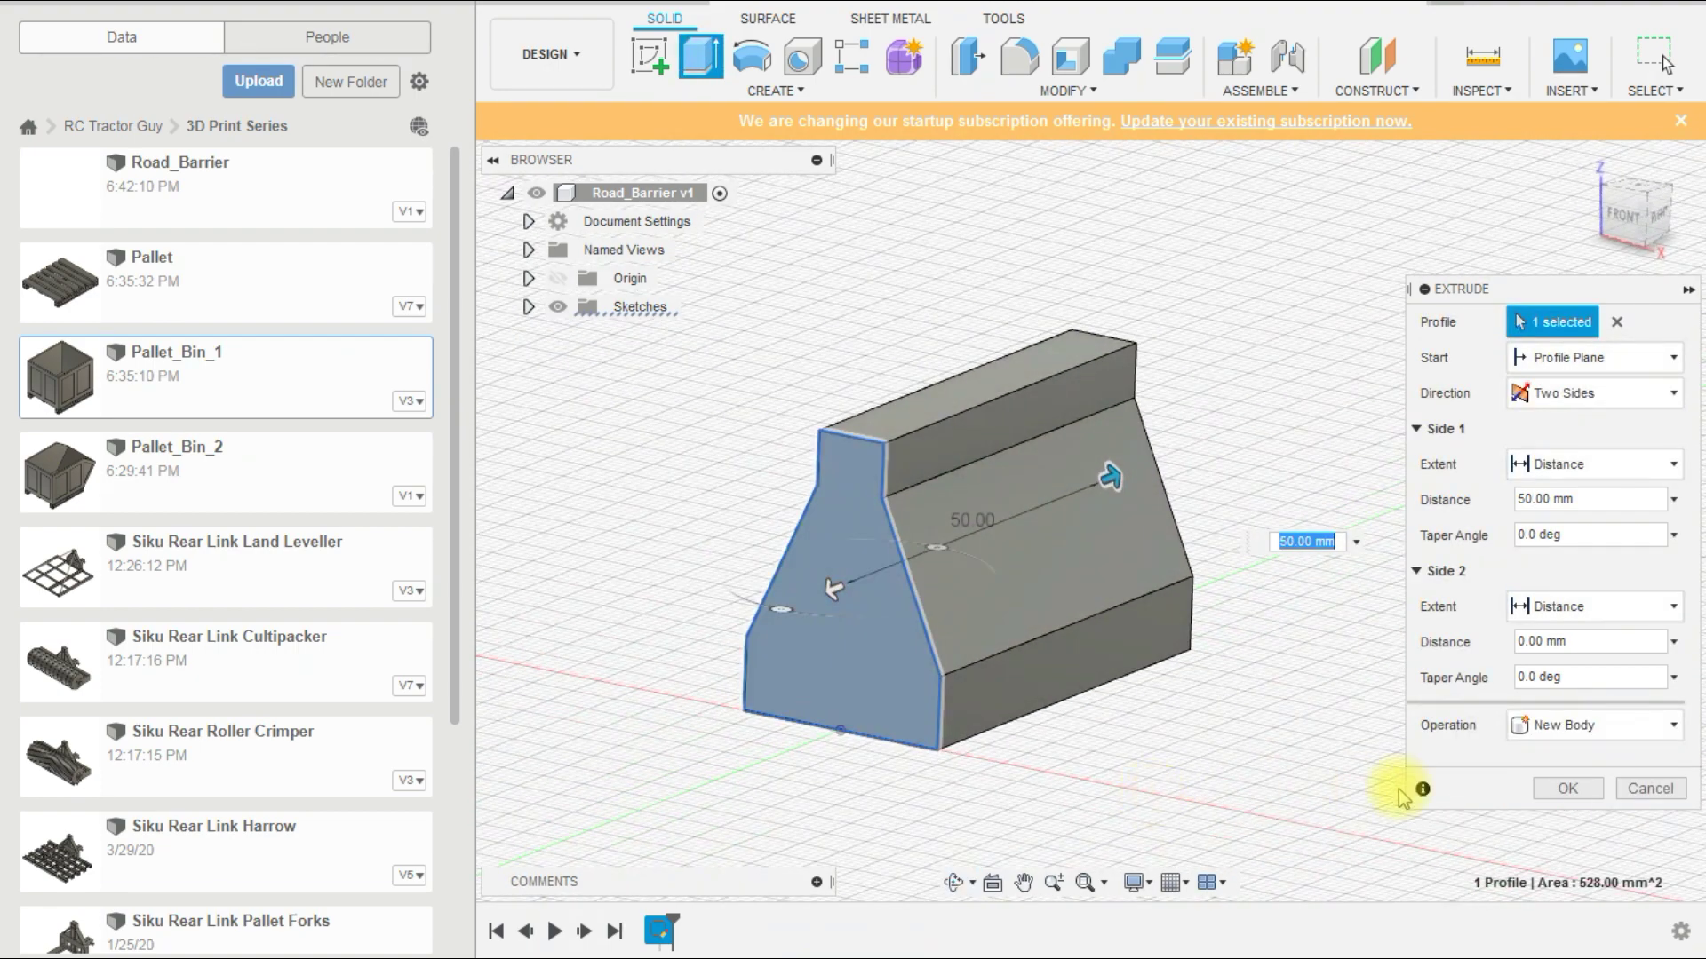
left_click(1584, 790)
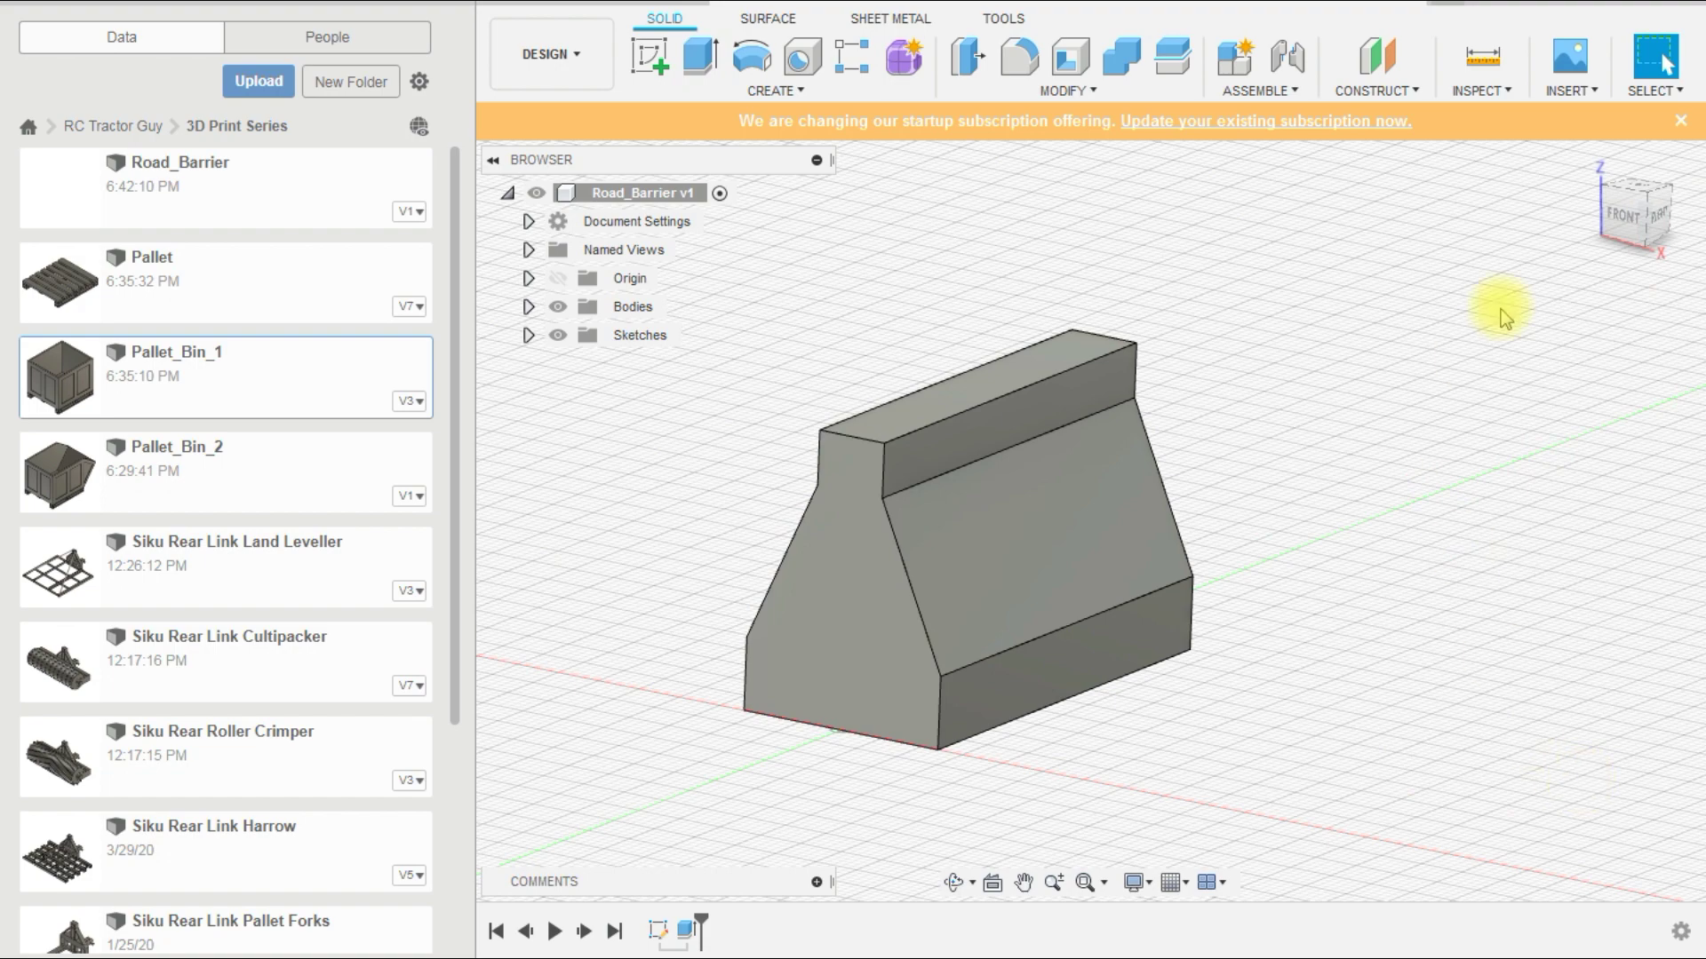
Step: Start a sketch on the vertical origin plane facing the right view, hiding the body to pick the plane and showing it again
left_click(1660, 220)
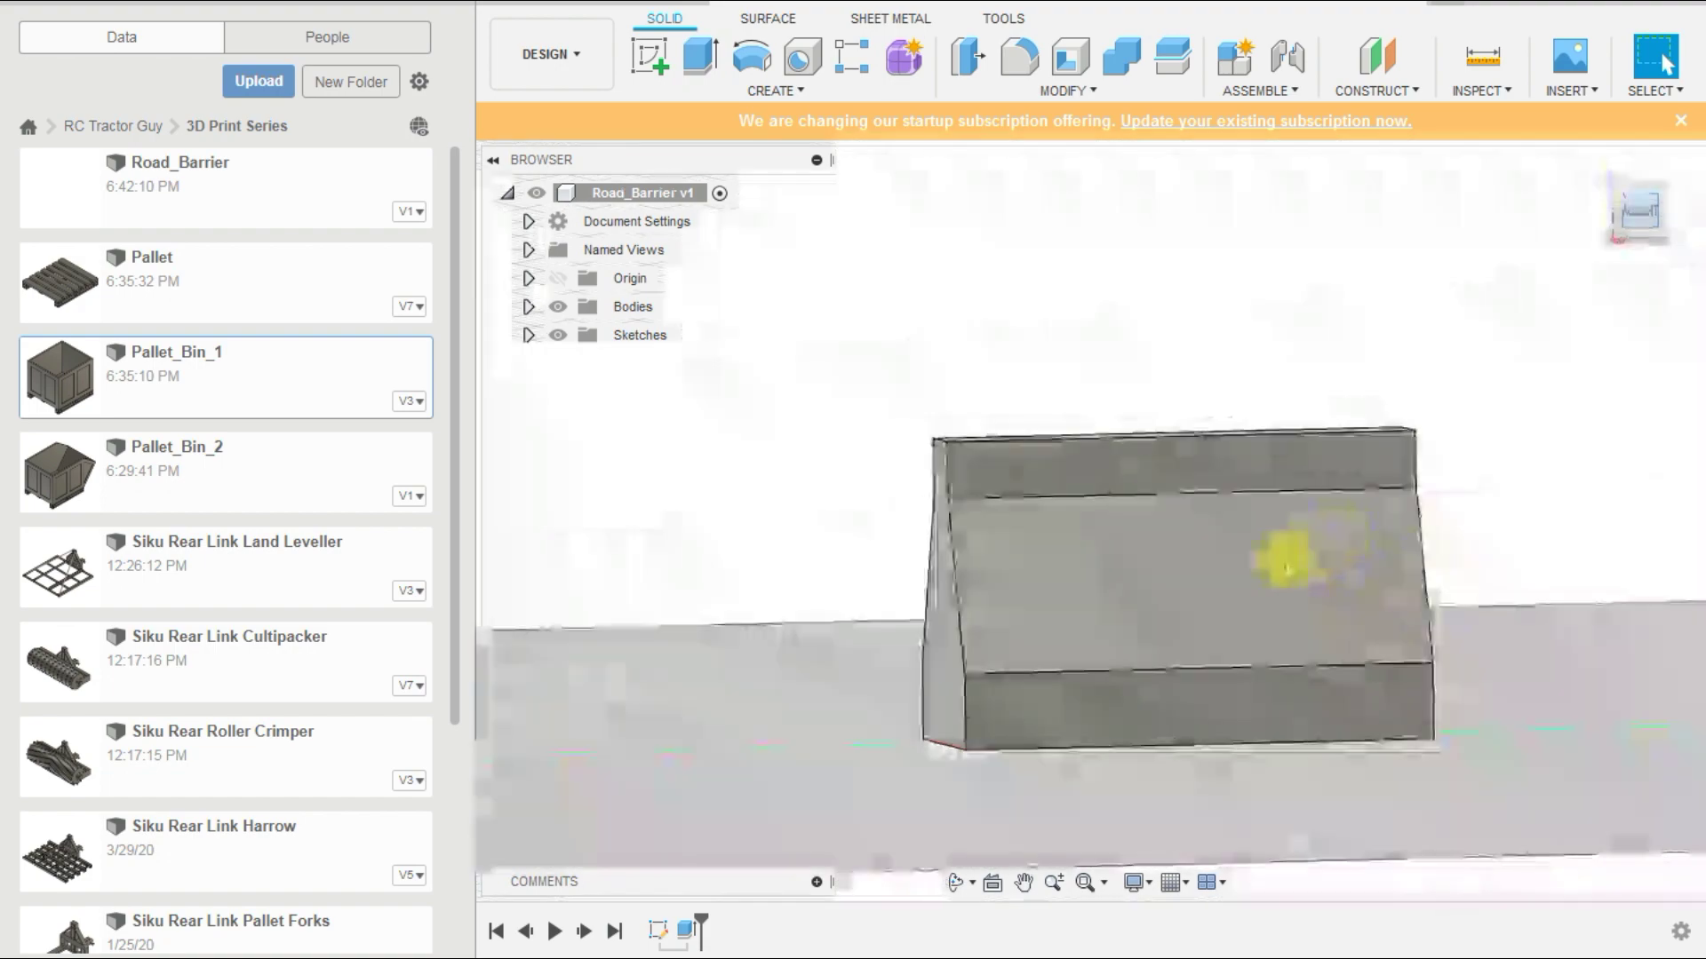
left_click(649, 56)
left_click(1224, 579)
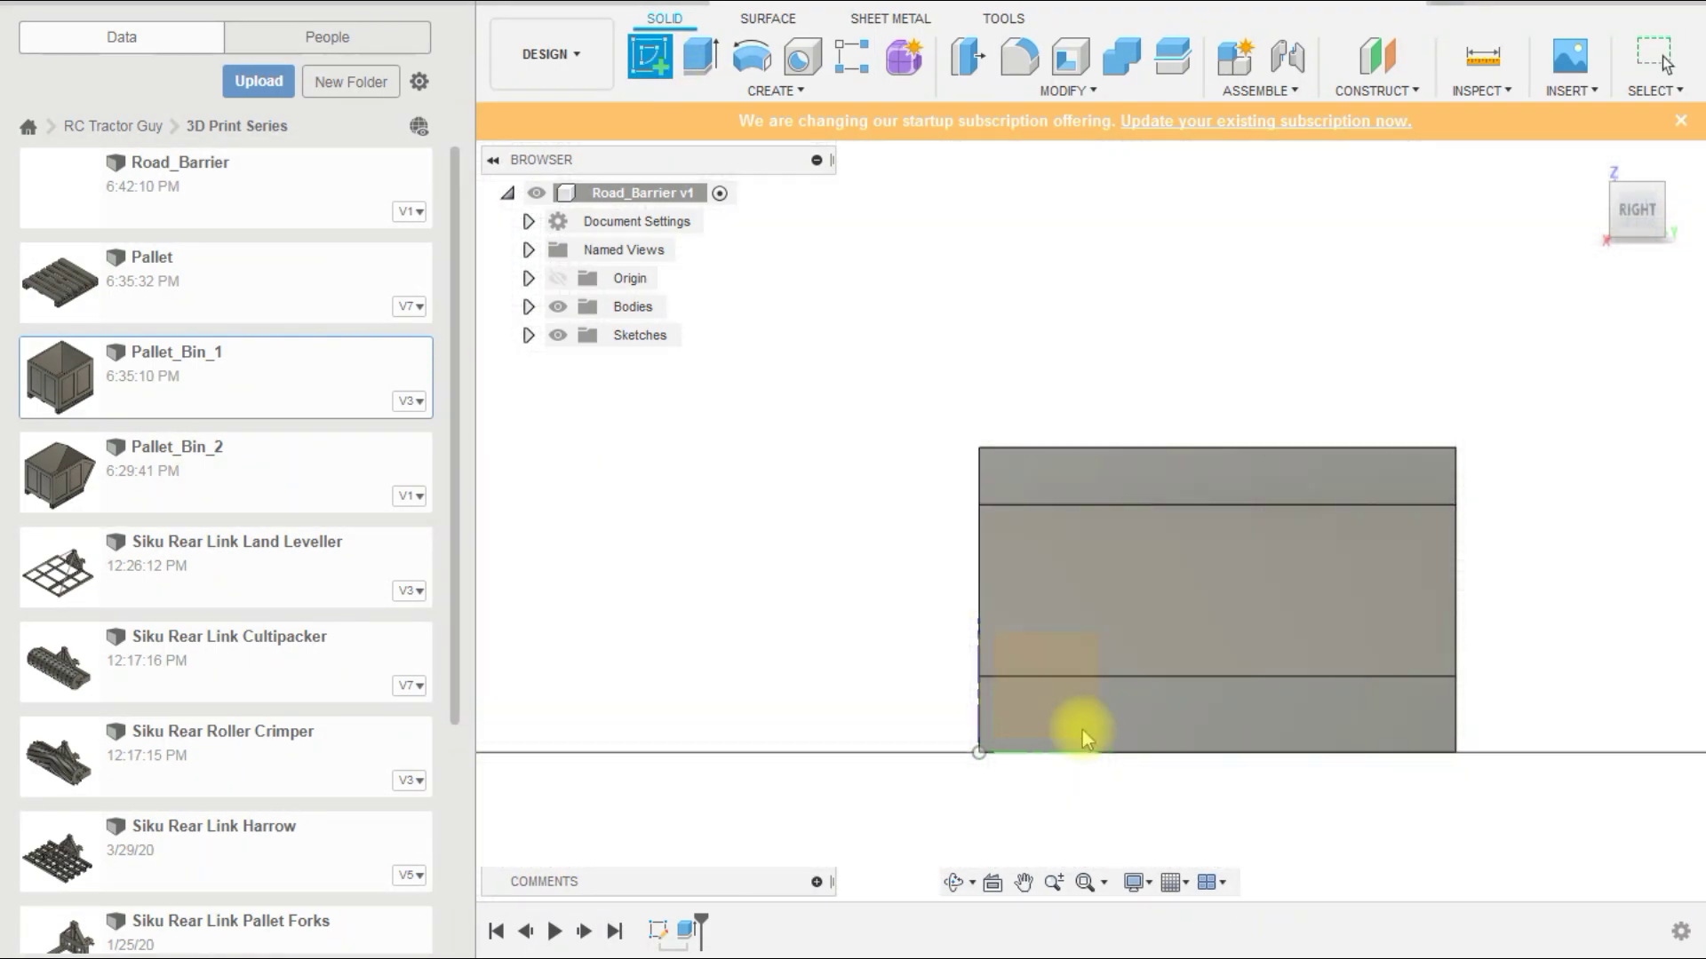
left_click(557, 307)
left_click(1058, 712)
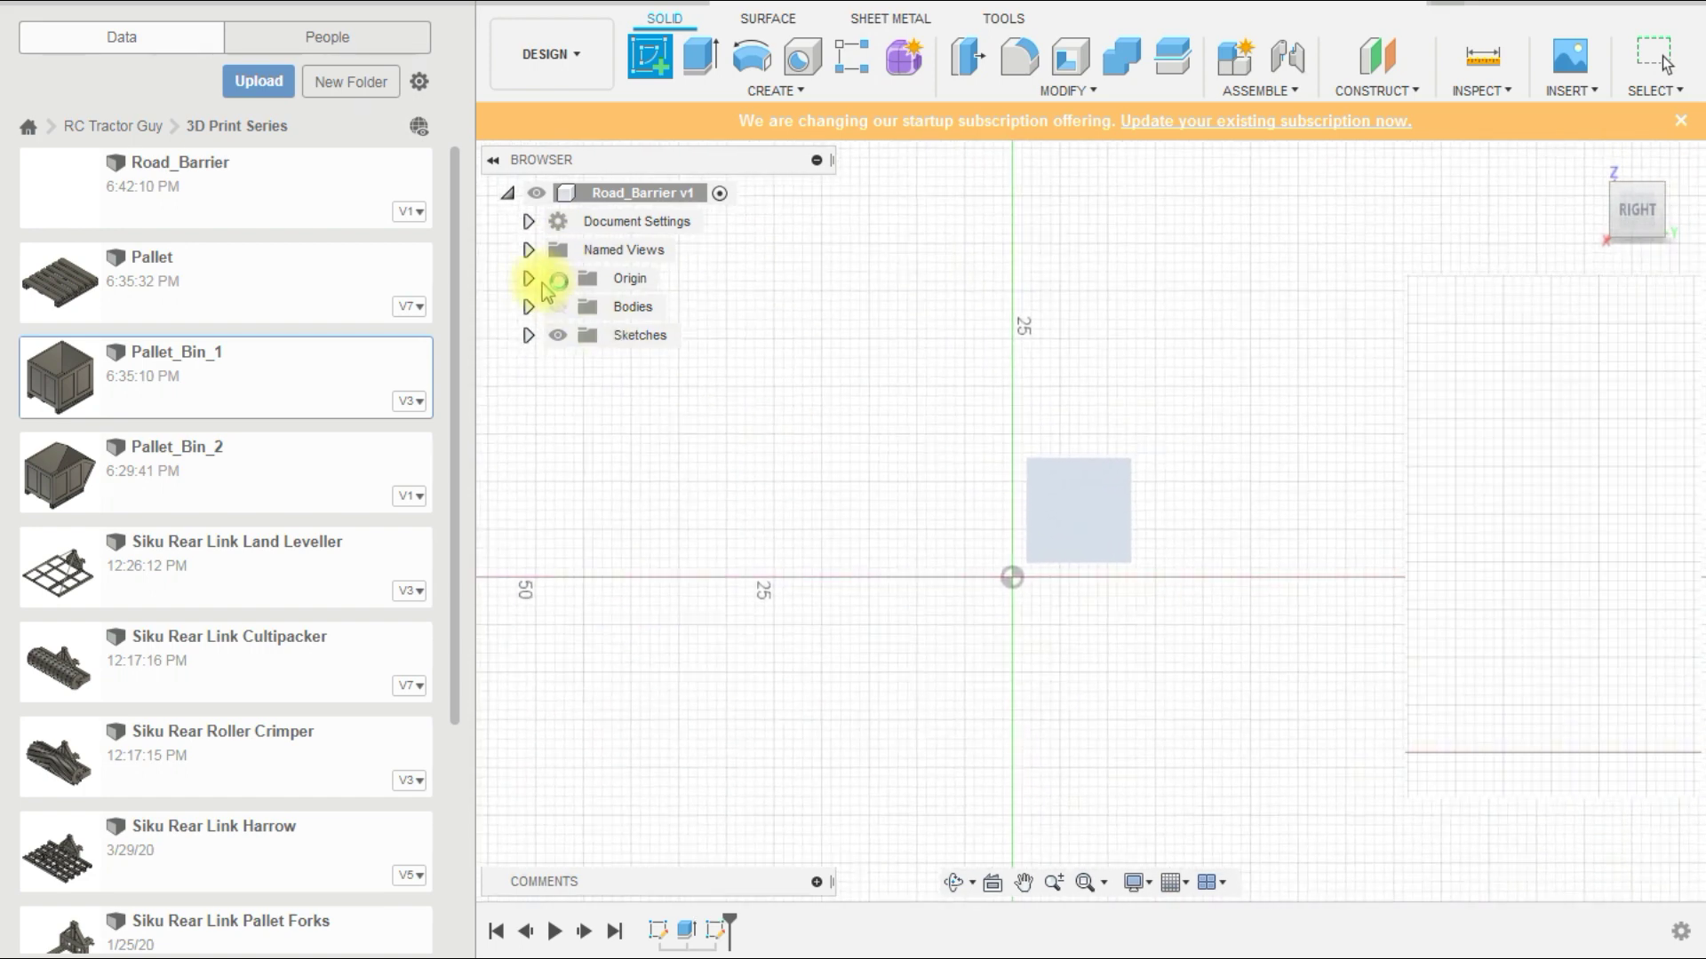
left_click(558, 307)
scroll(898, 638, "down", 2)
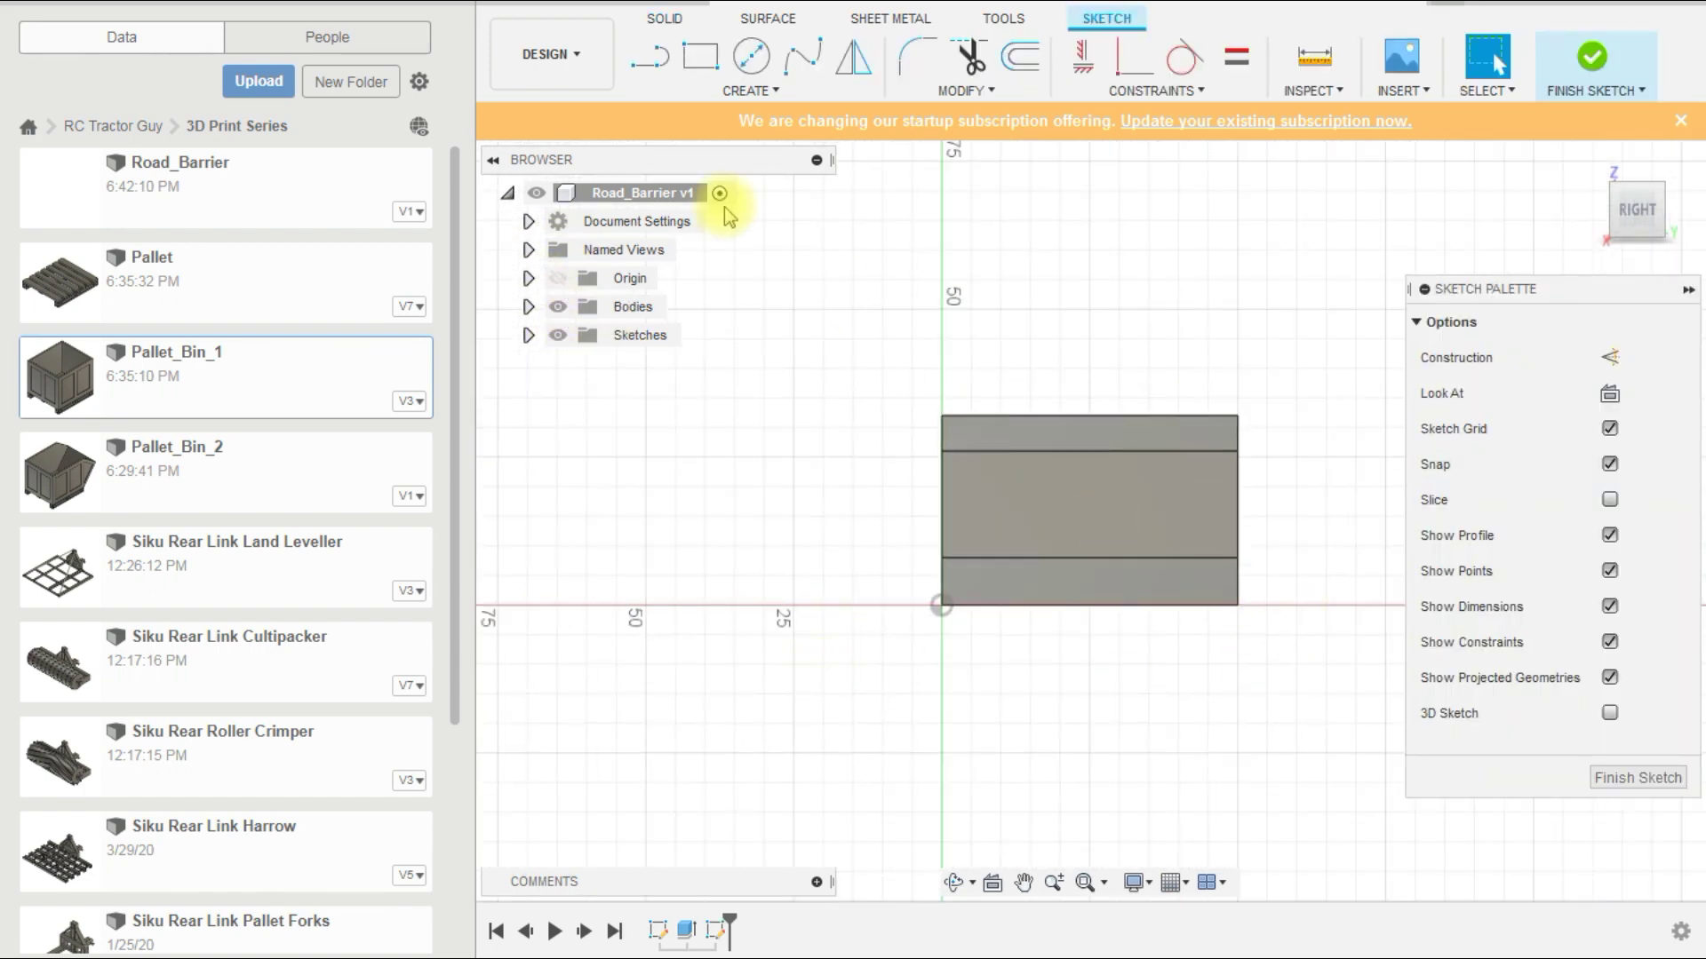
Step: Try a small rectangle in the lower corner of the barrier's far end, undo it and finish the sketch
left_click(700, 56)
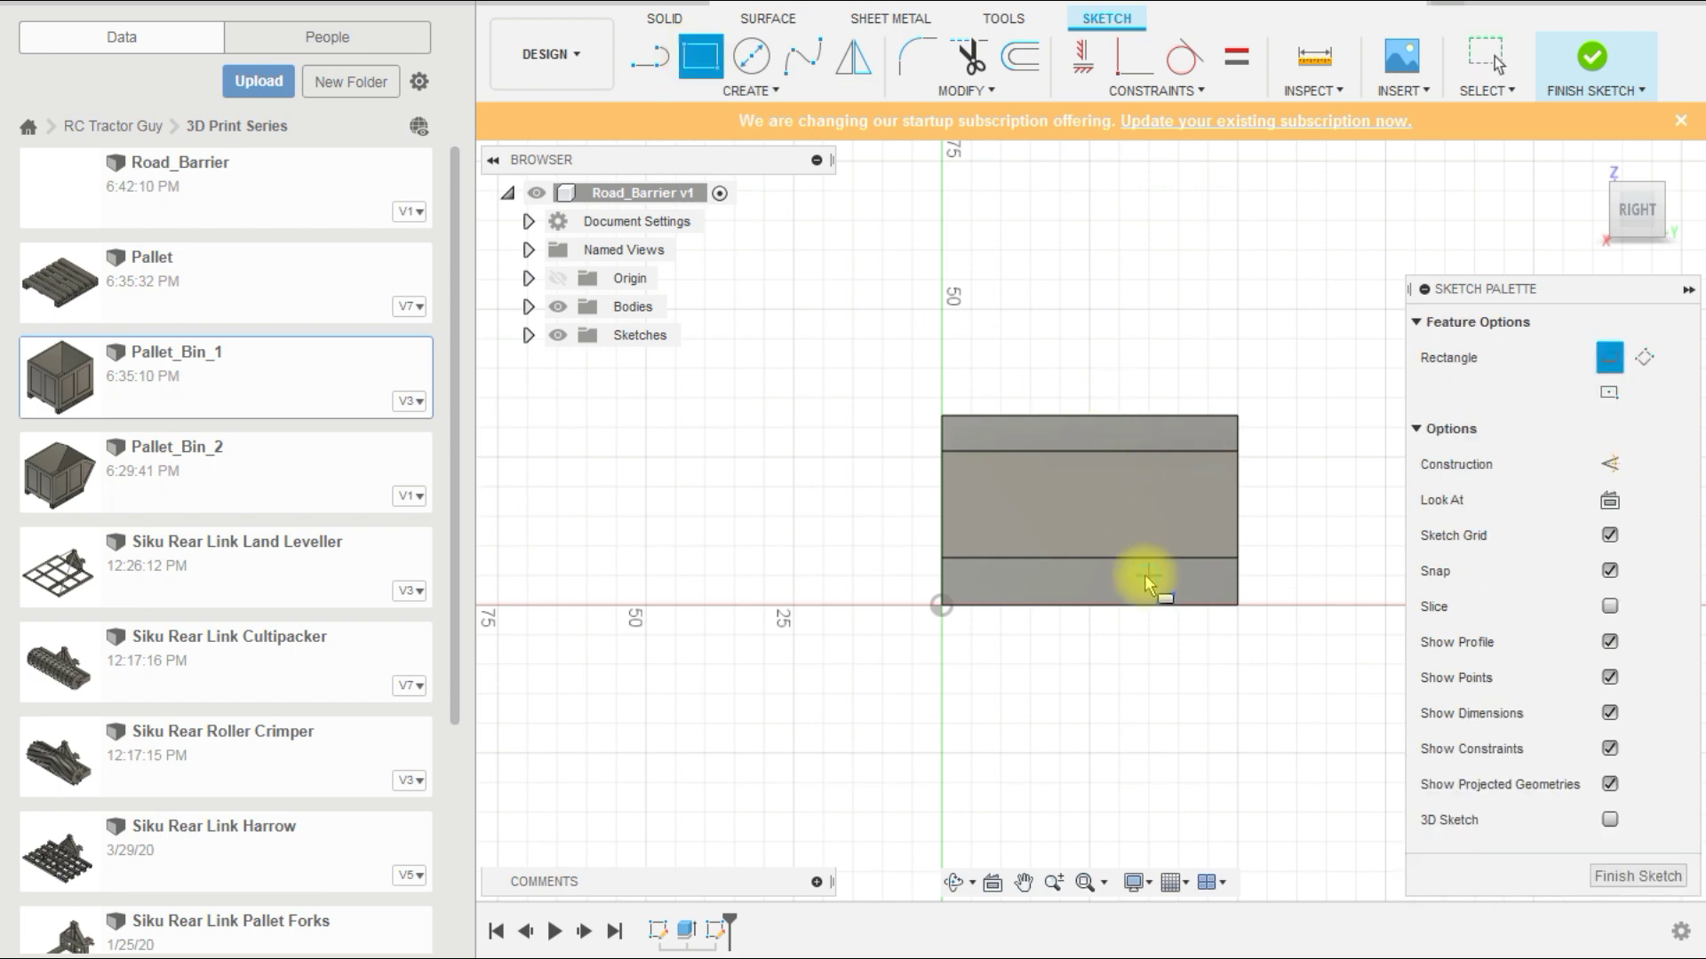
scroll(1206, 638, "up", 2)
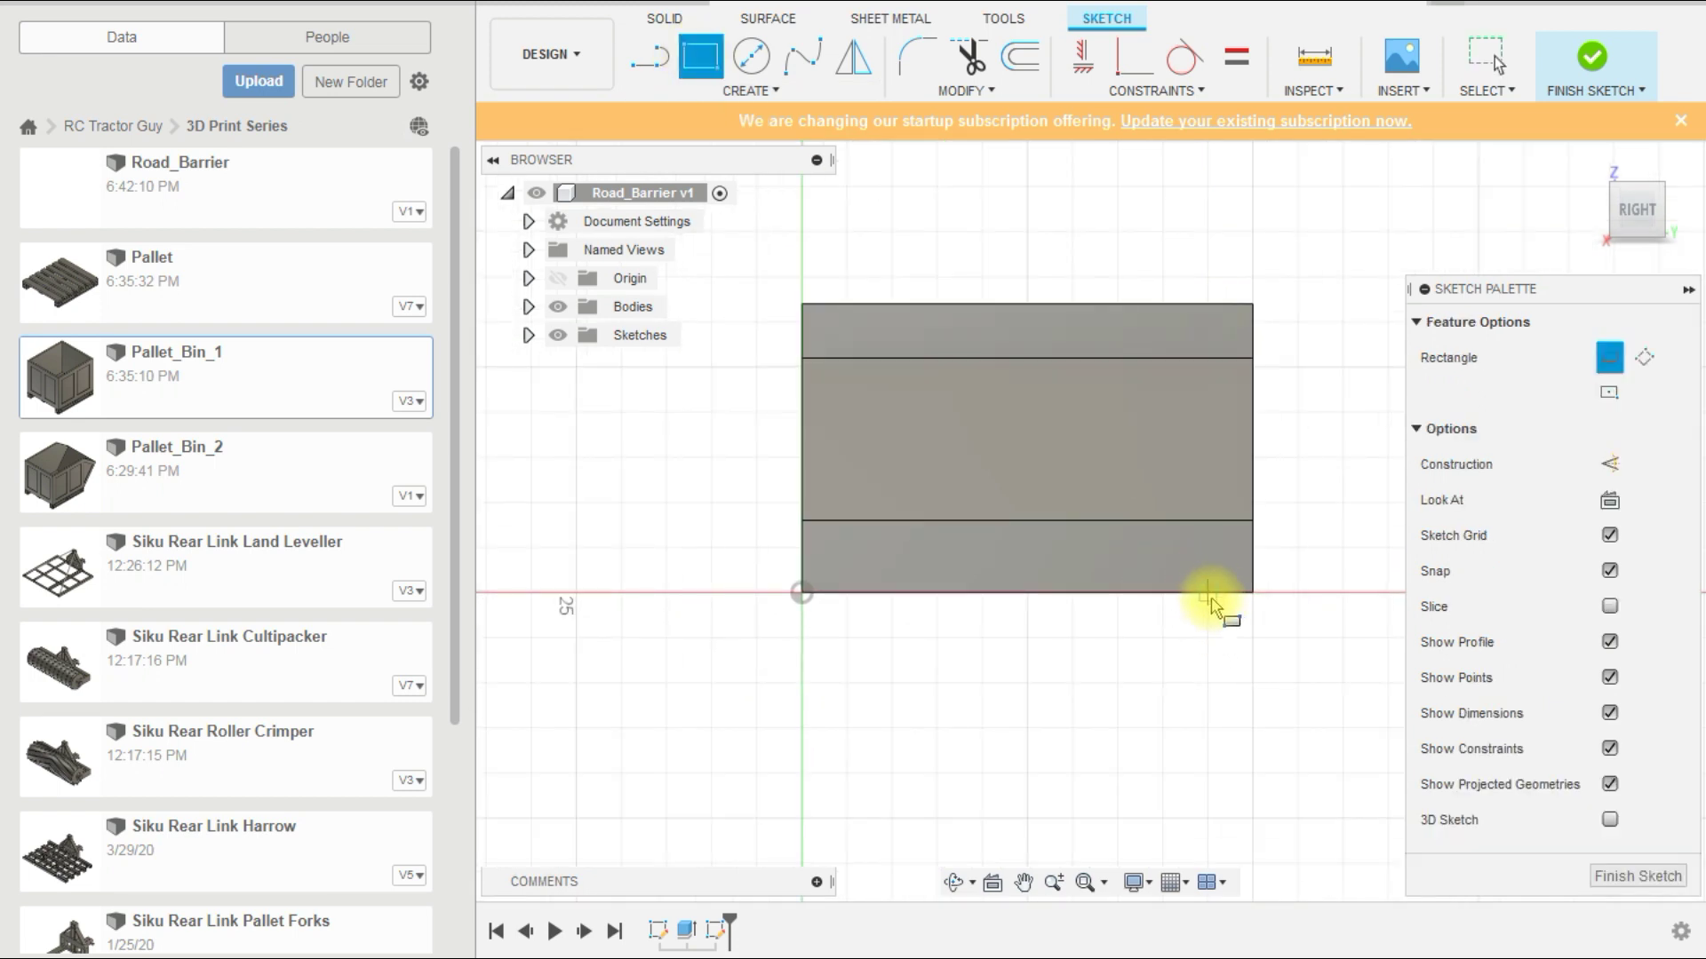
left_click(1209, 594)
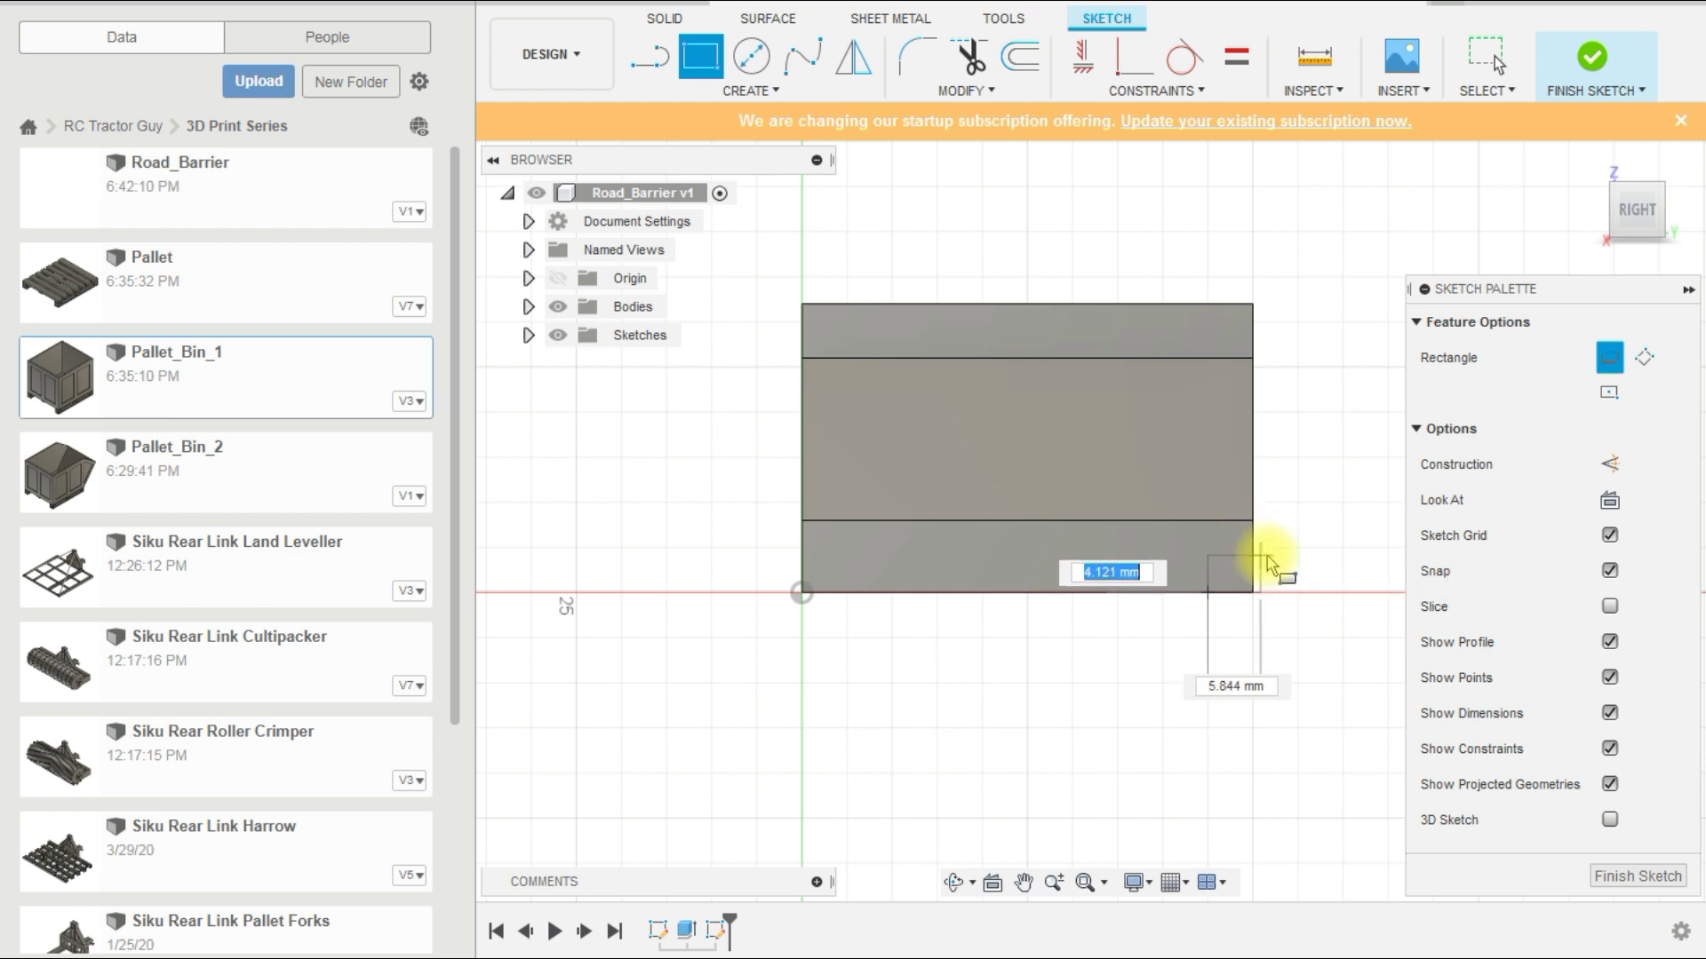
left_click(1254, 549)
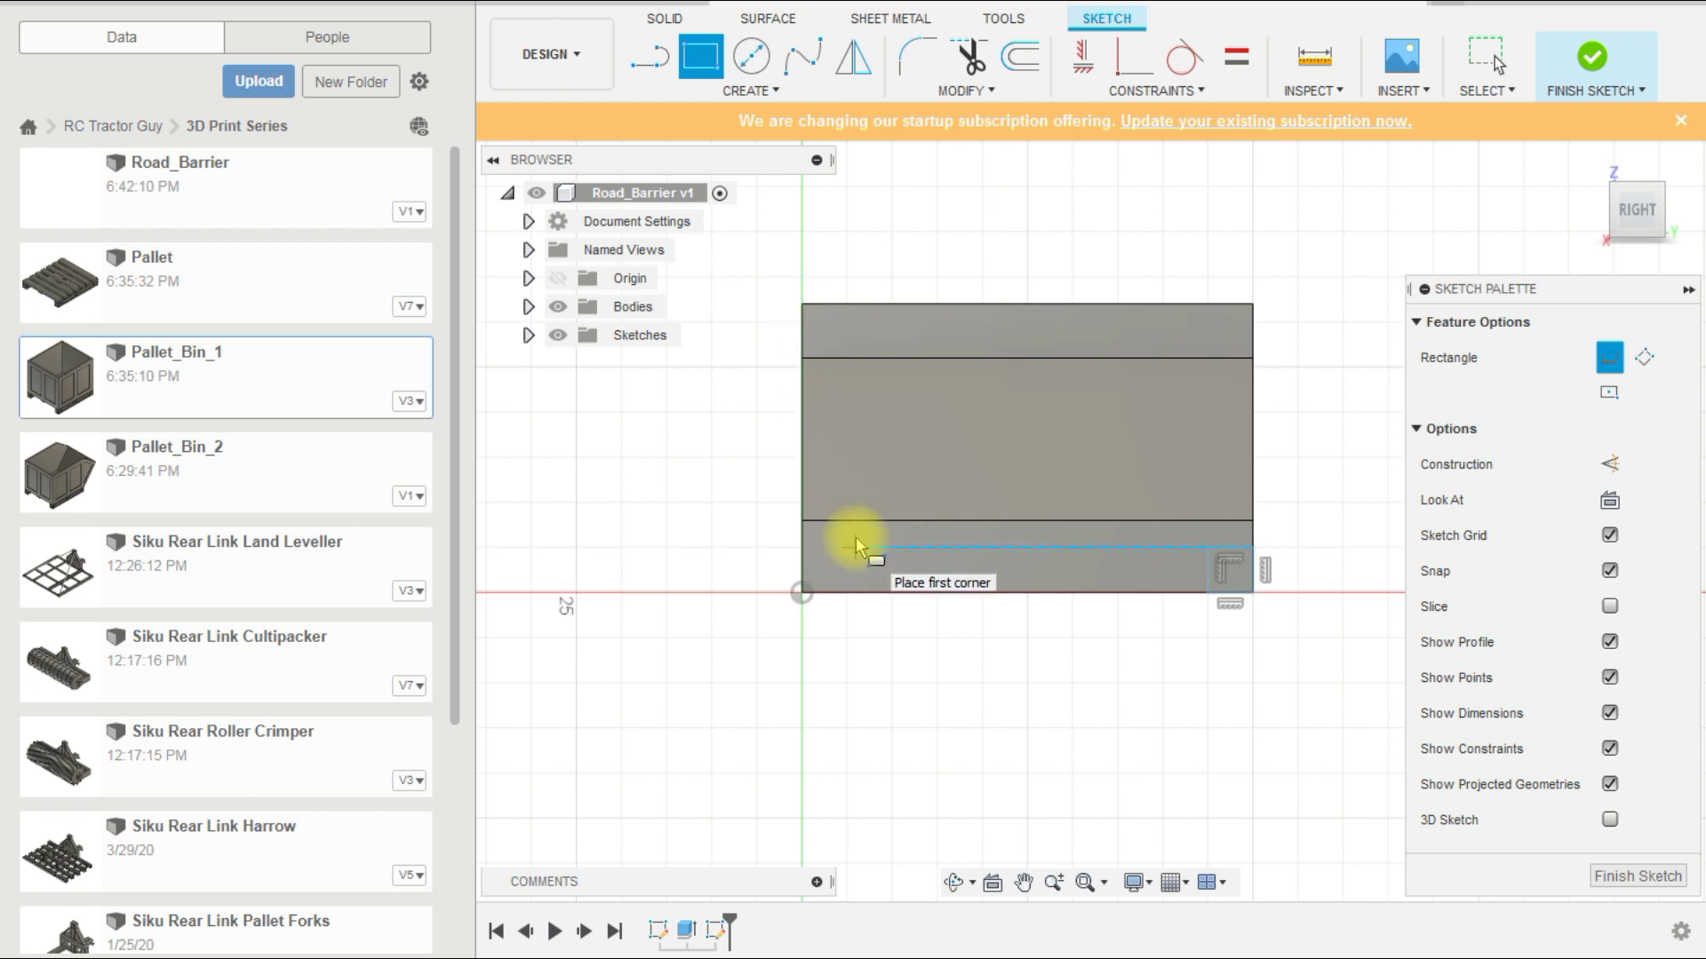
key("Escape")
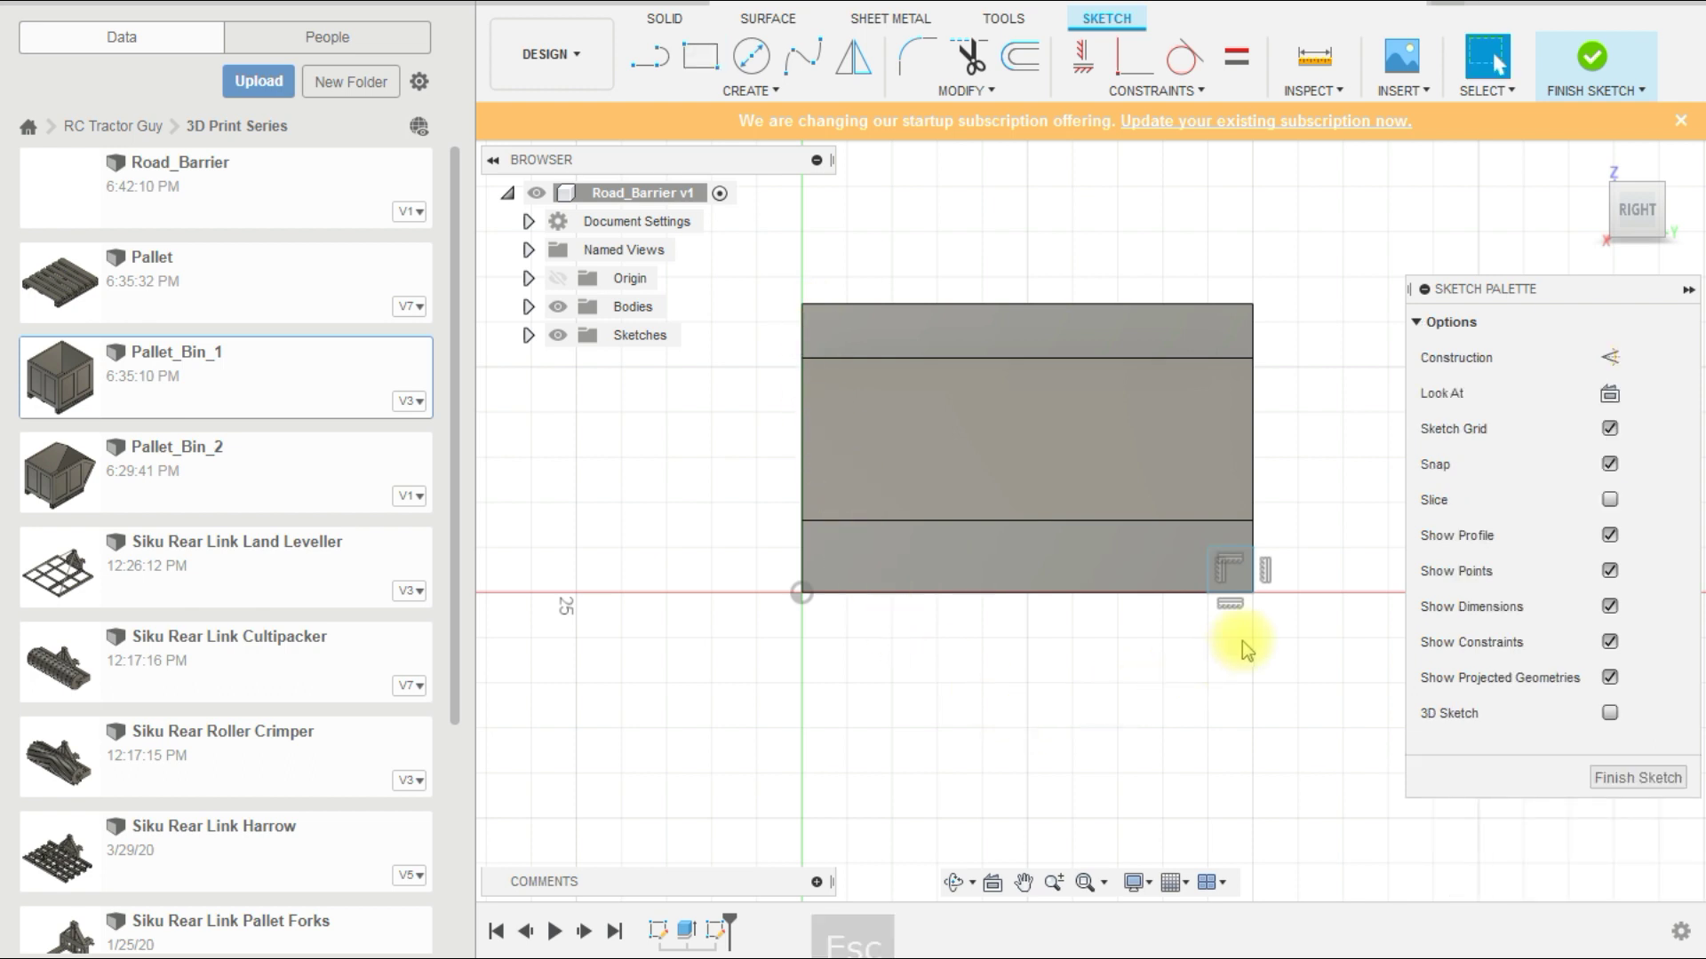
key("ctrl+z")
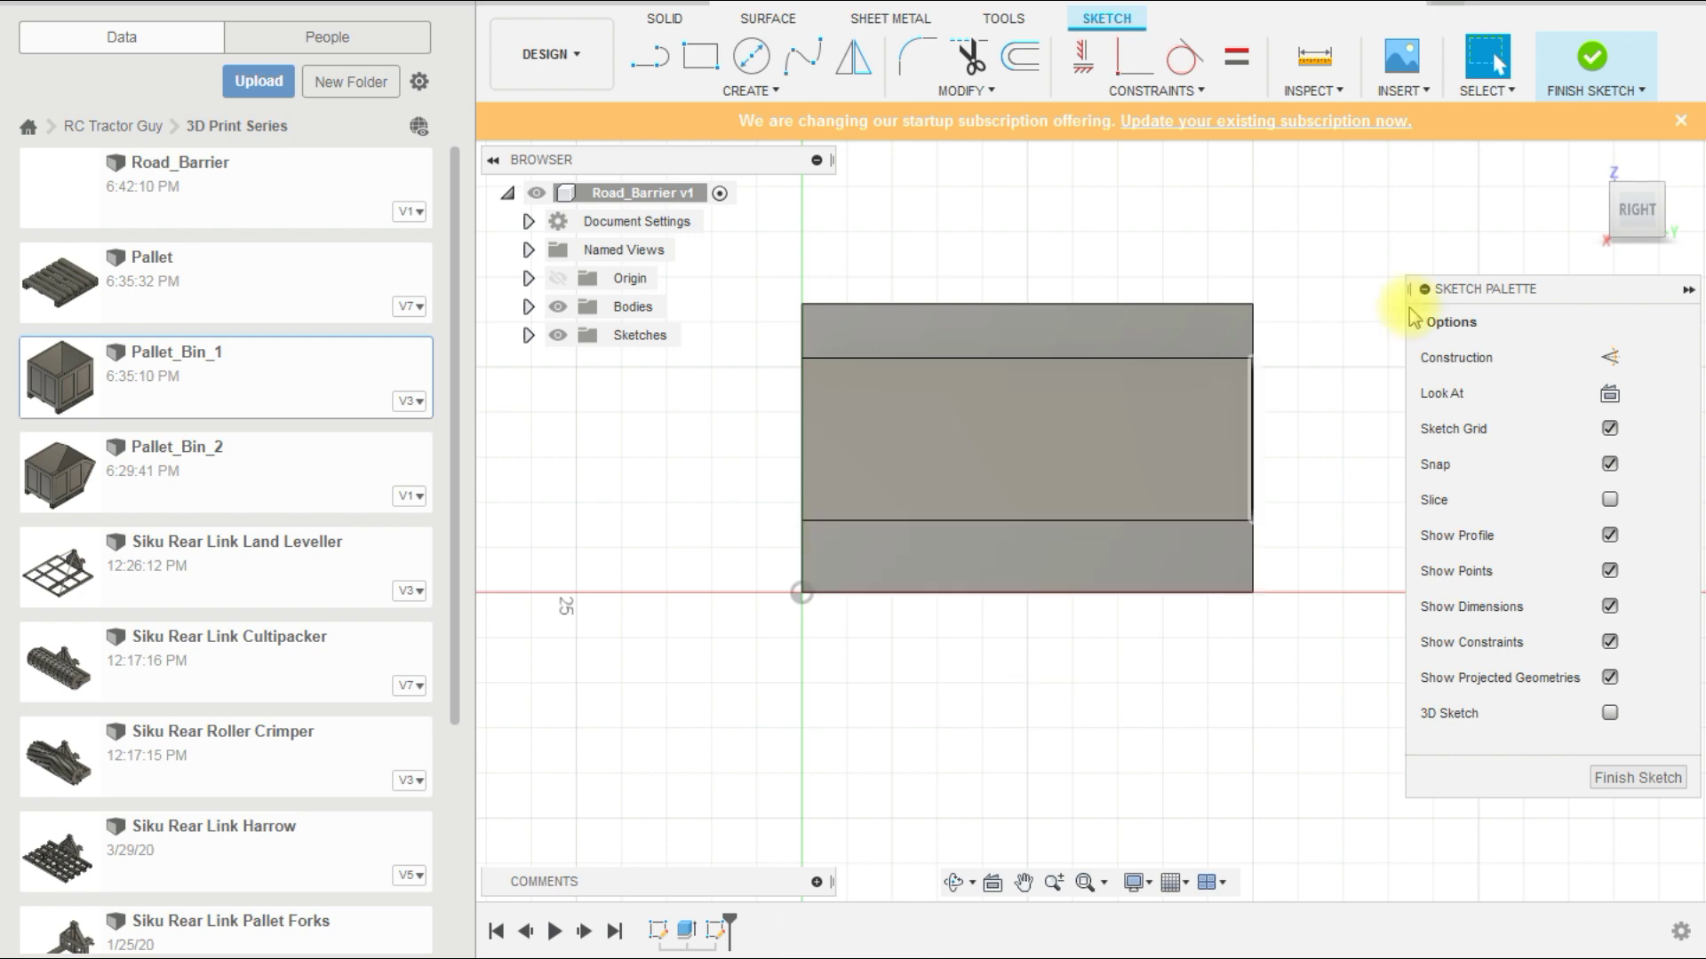
left_click(1591, 58)
Step: Start a sketch on the barrier's bottom face
middle_click_drag(1368, 644, 1332, 711, "shift")
left_click(672, 51)
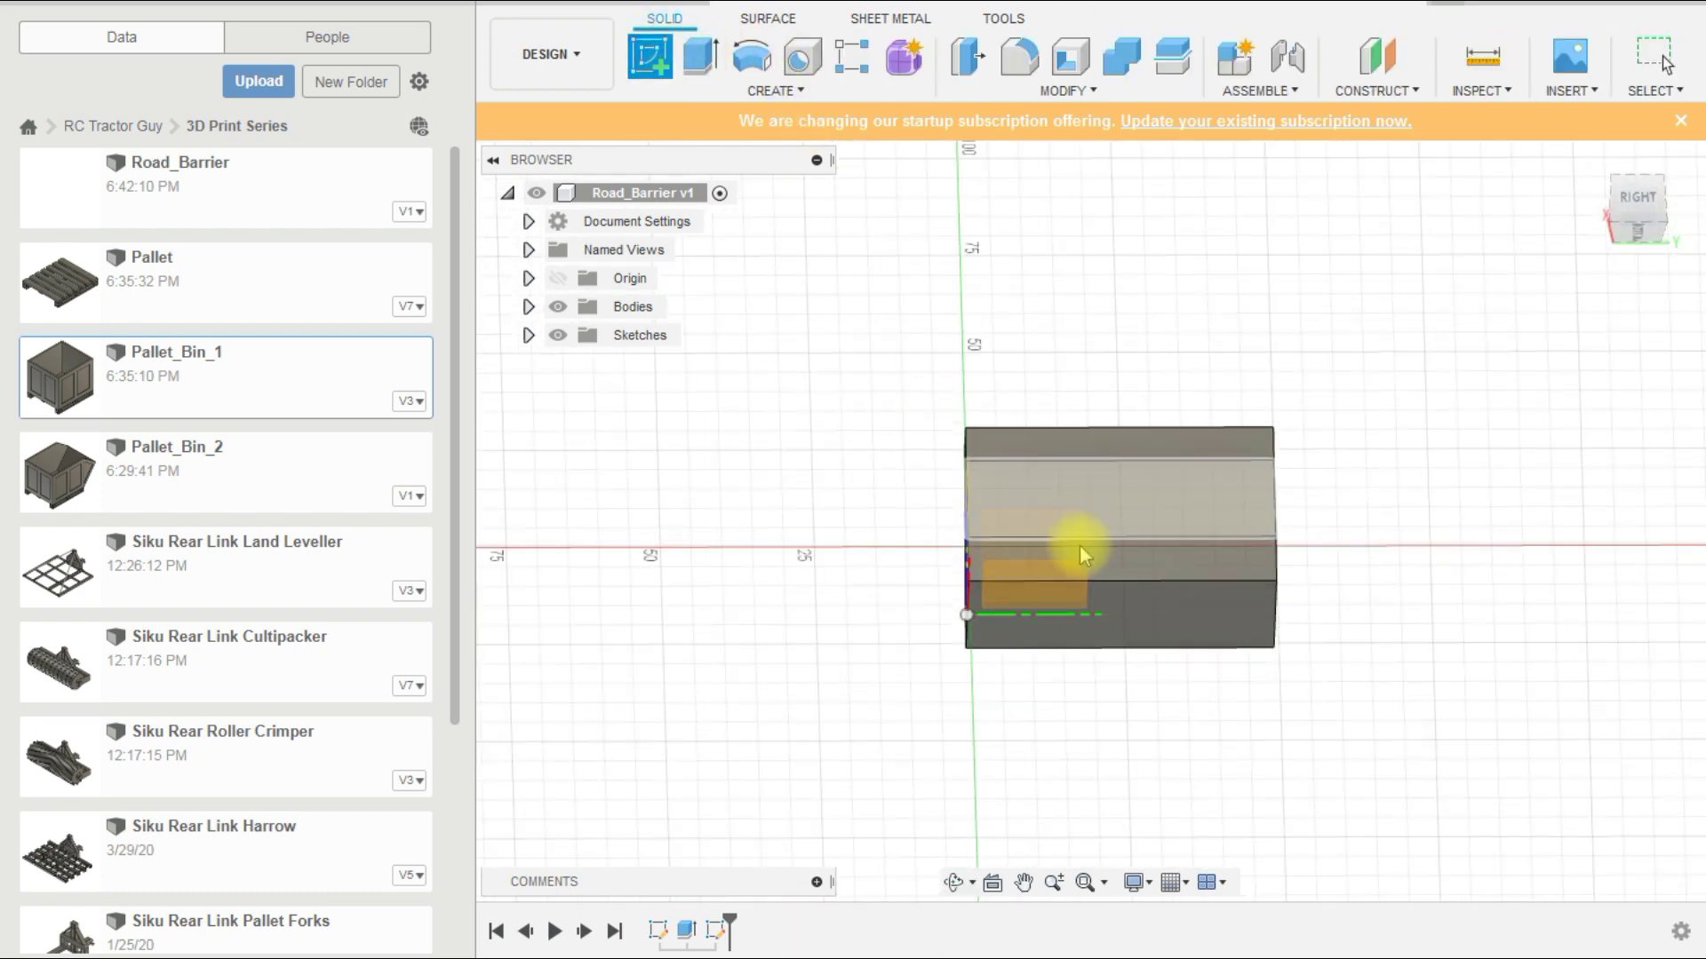
left_click(1201, 597)
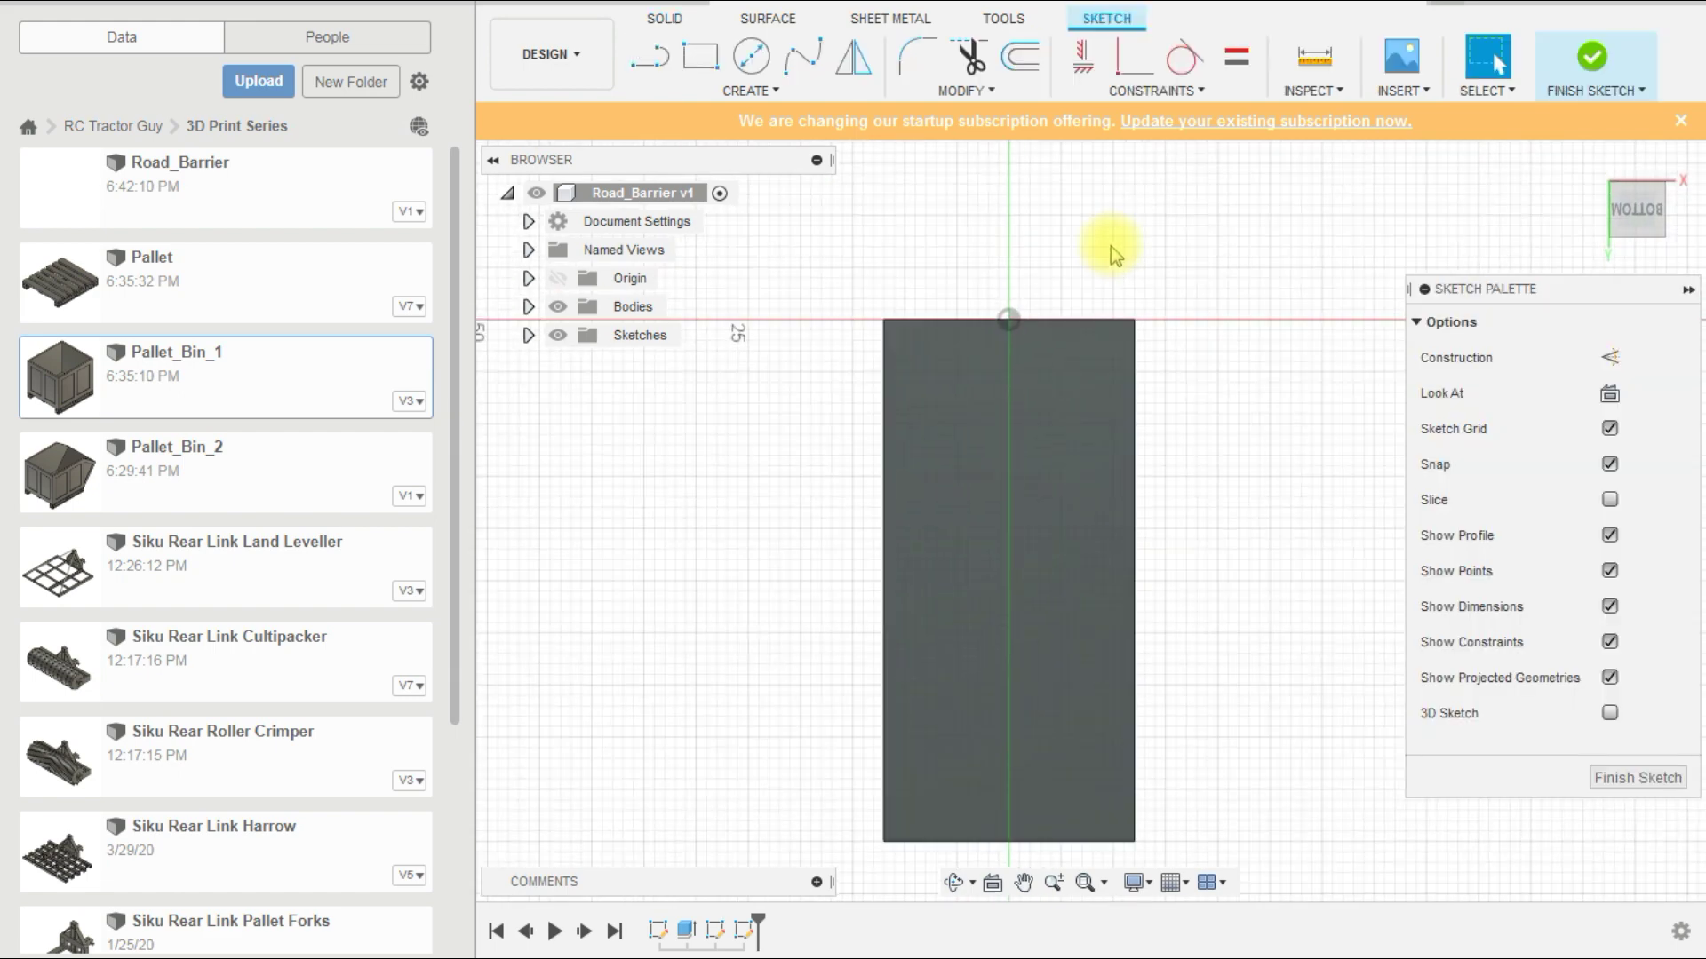
Step: Draw four small two-point rectangles, one snapped to each corner of the barrier's bottom face
left_click(701, 56)
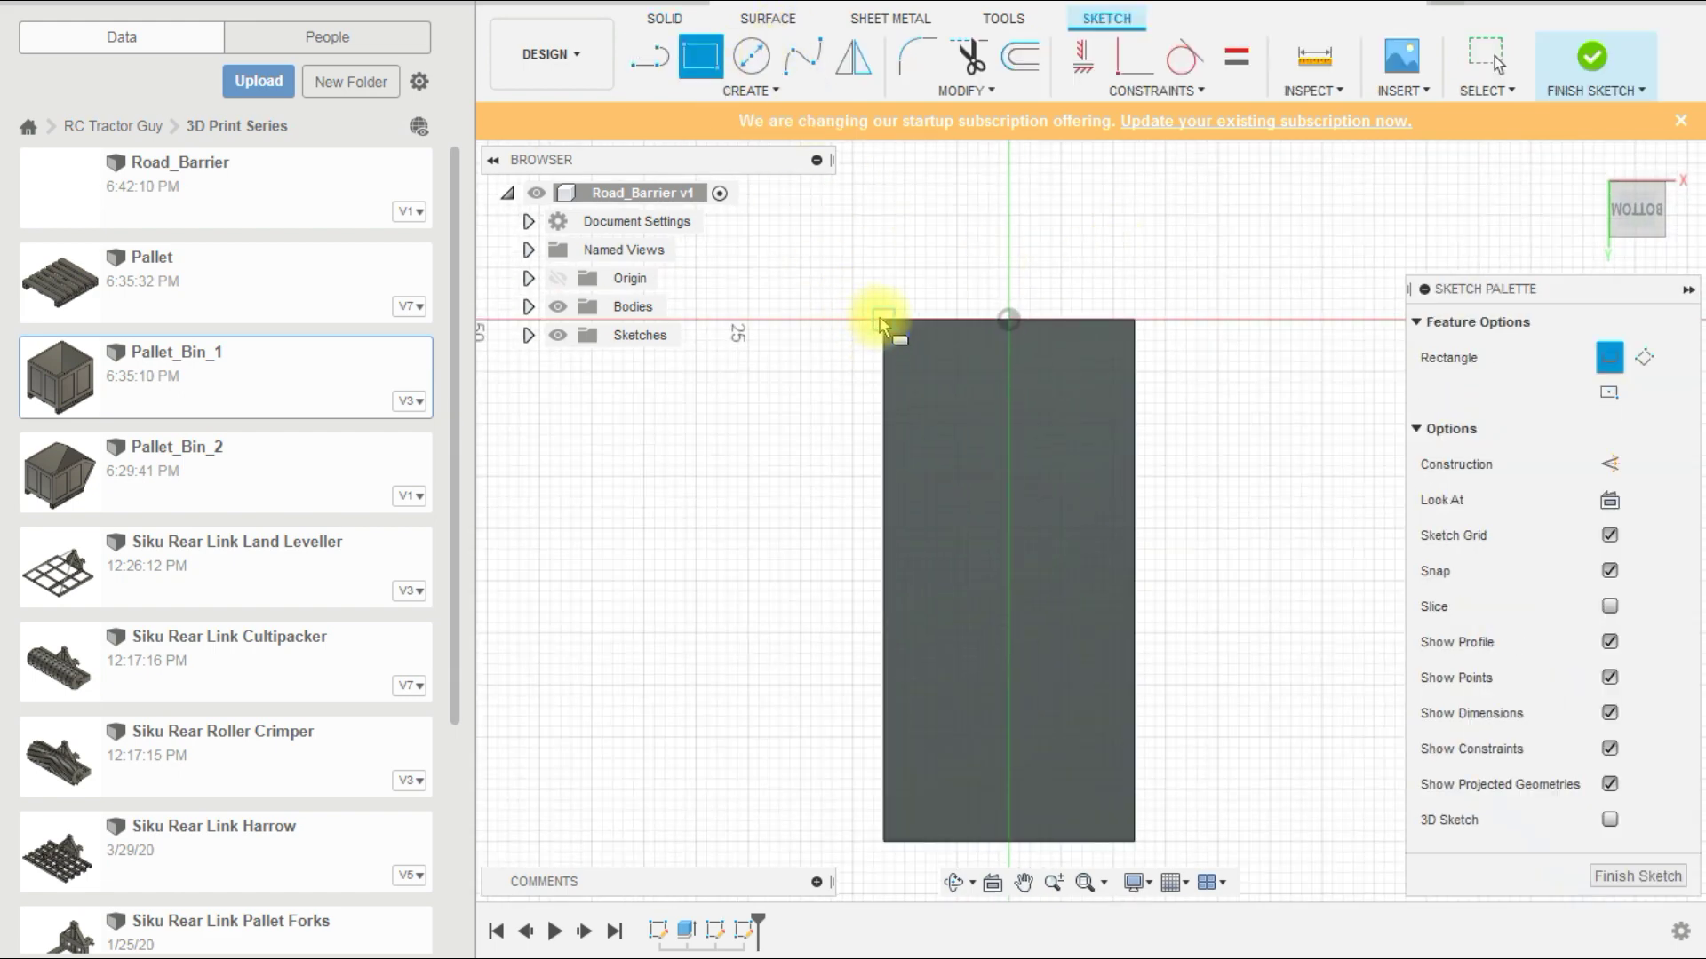
left_click(883, 319)
left_click(957, 392)
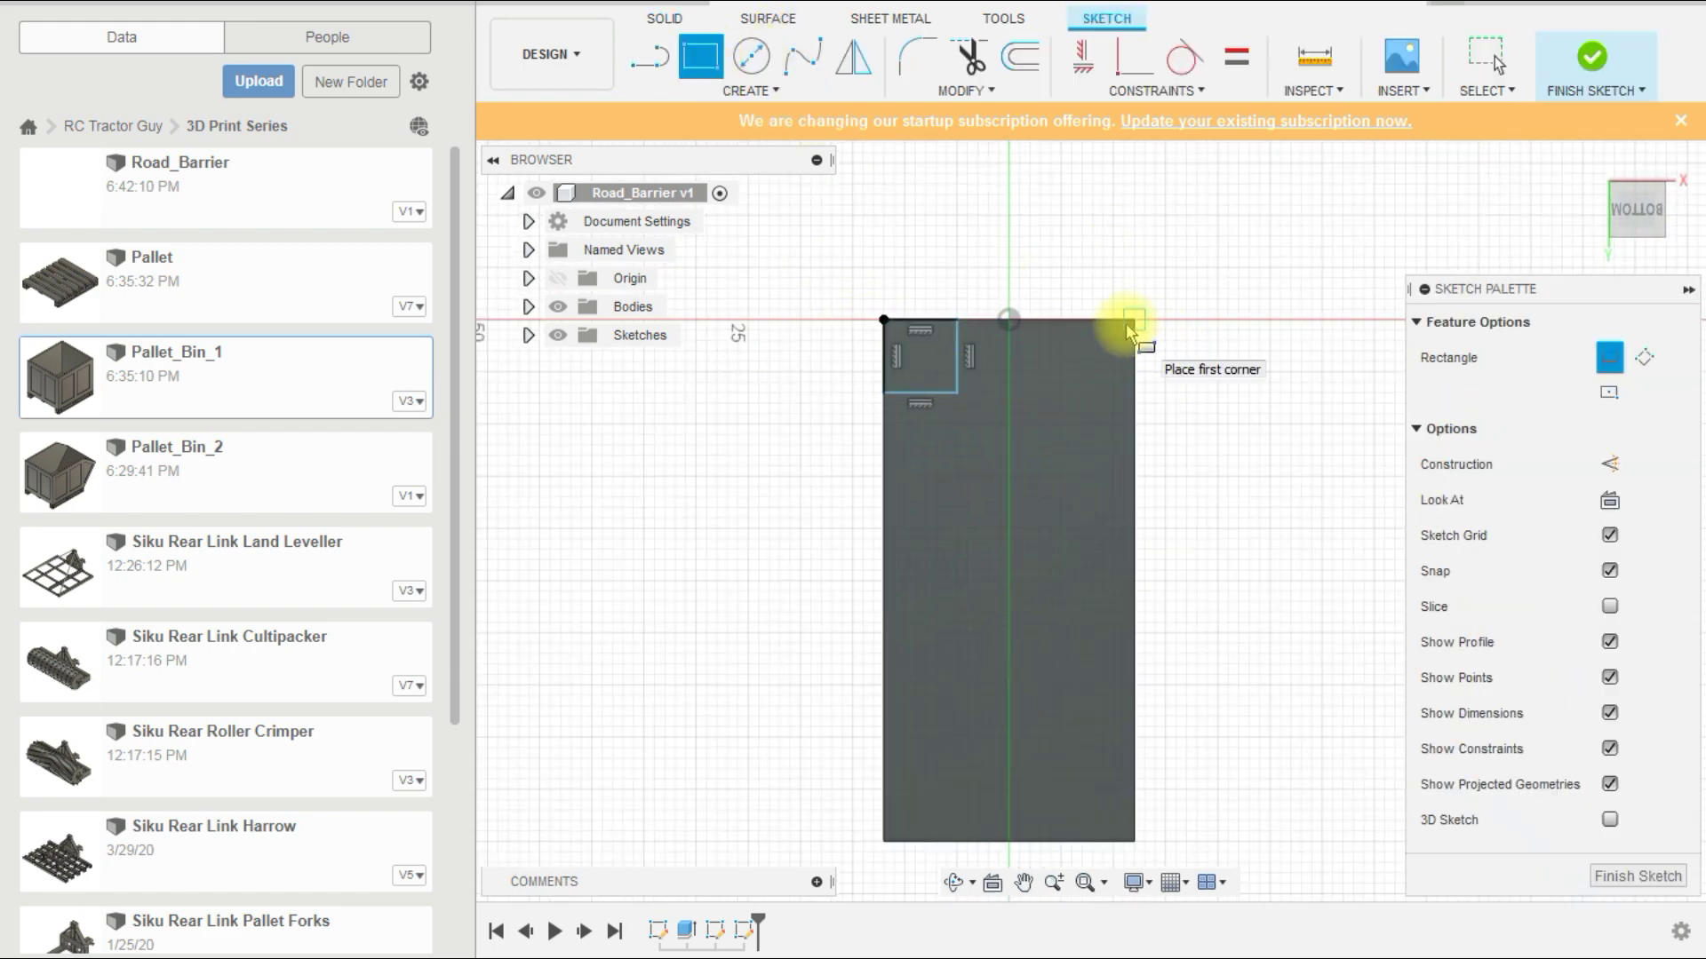
left_click(1054, 393)
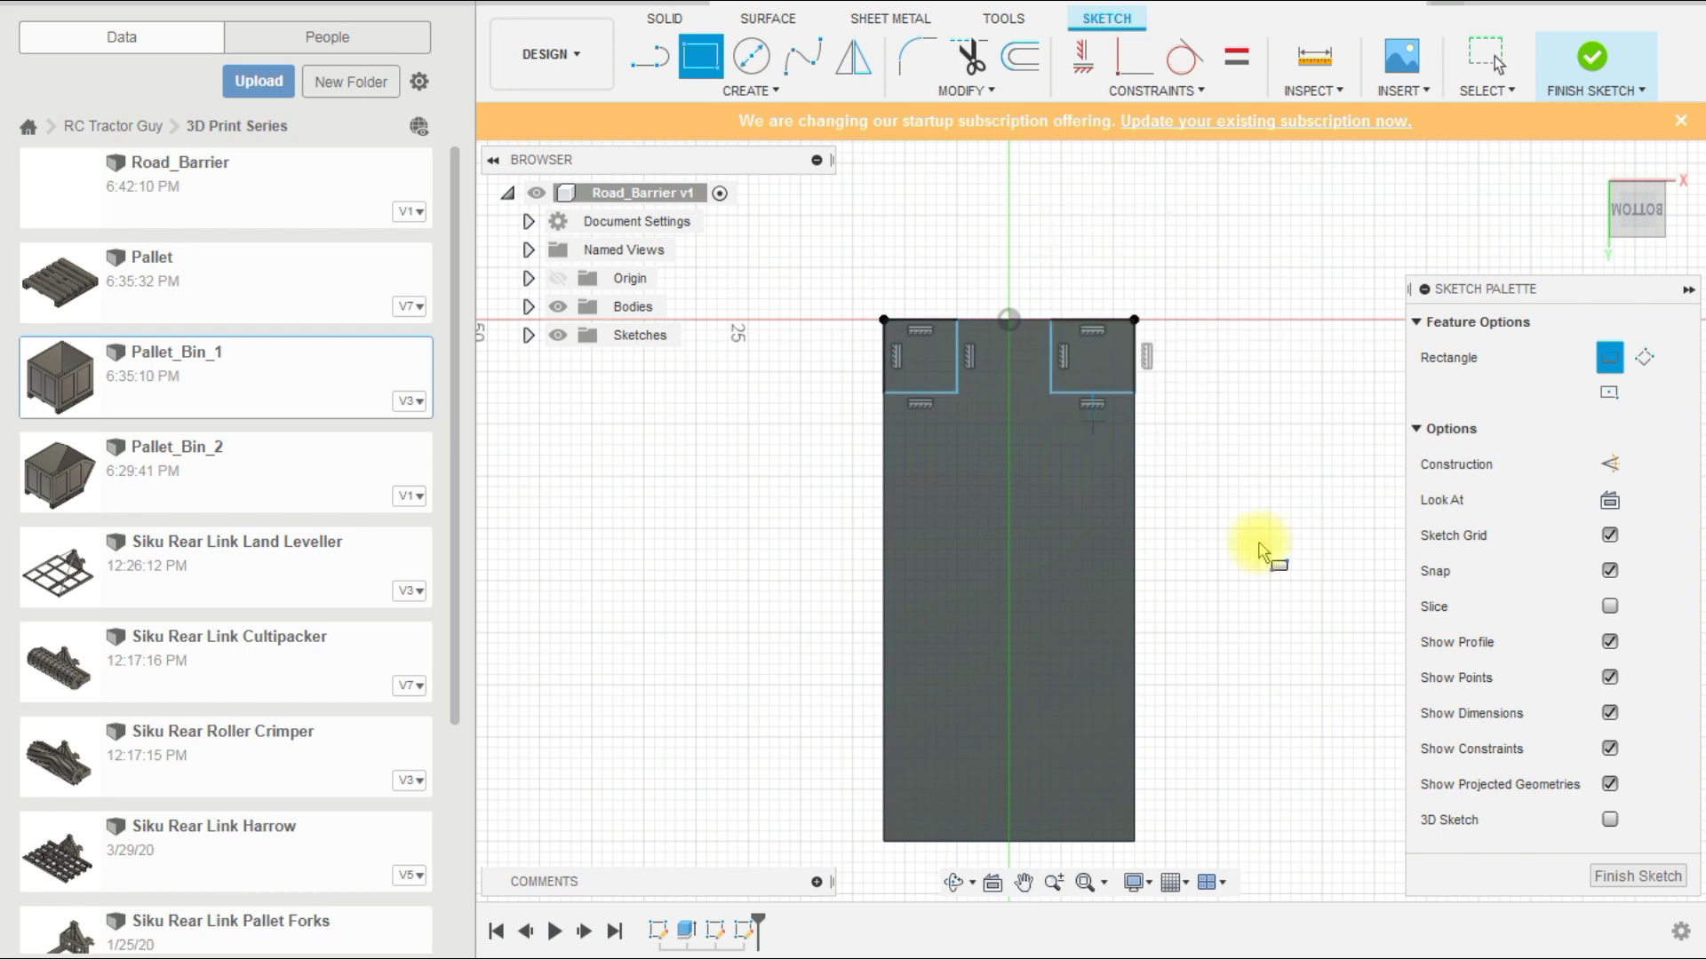
left_click(1133, 842)
left_click(1055, 792)
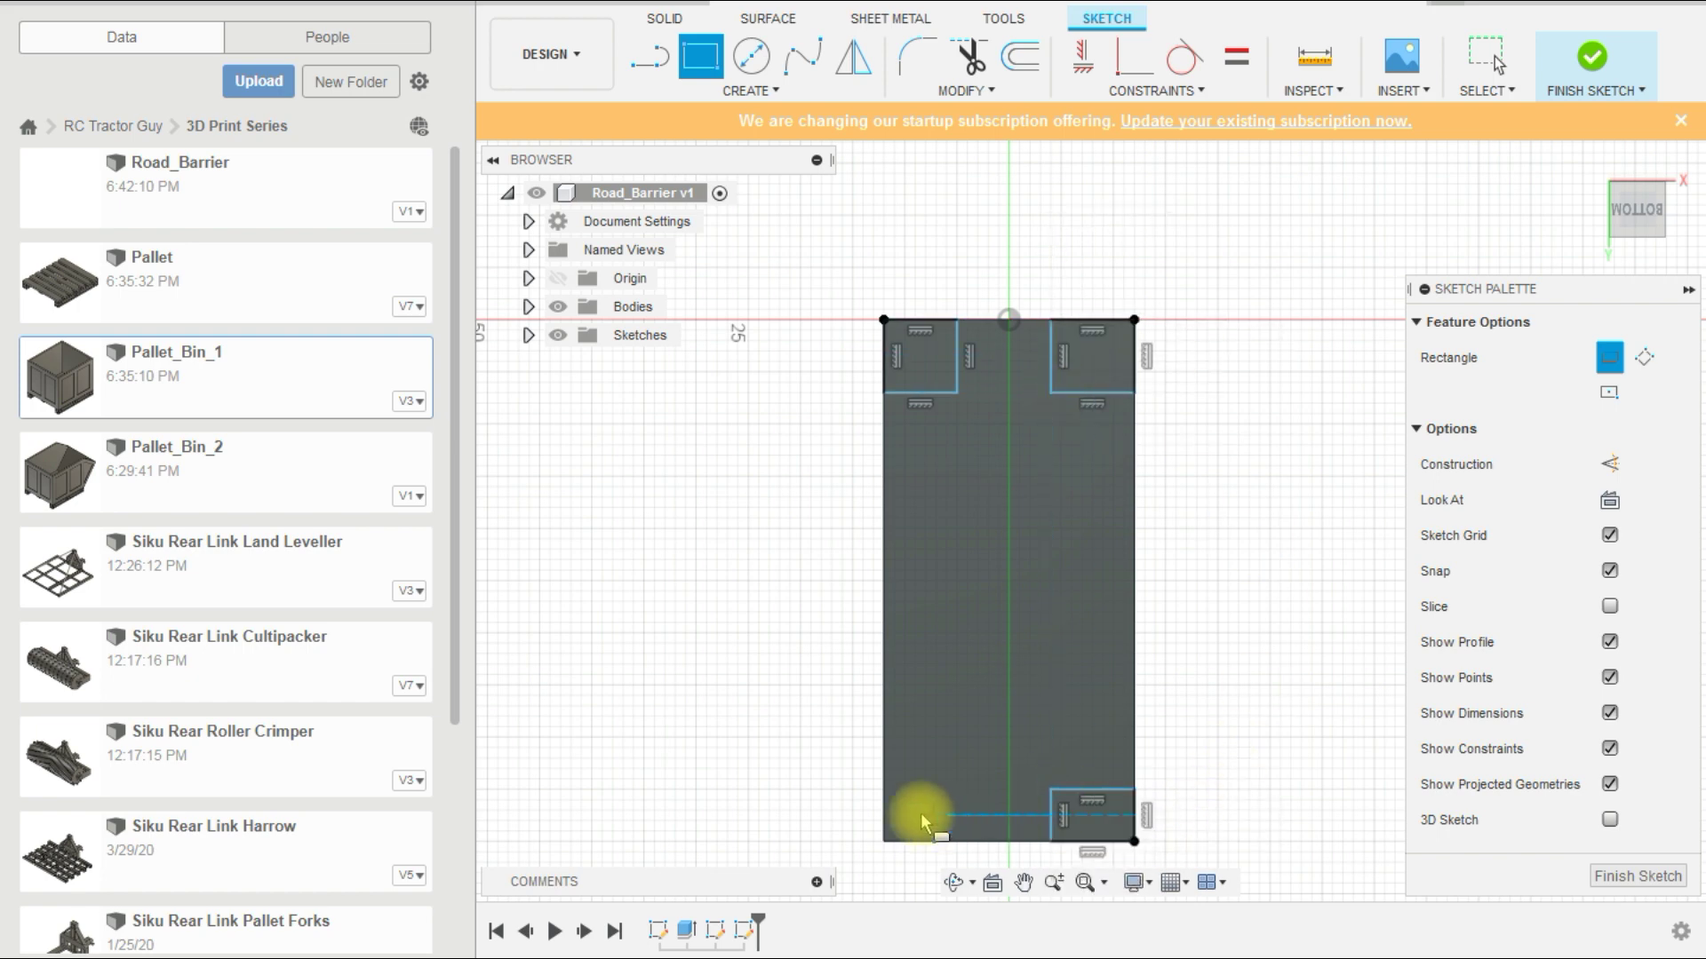
left_click(885, 843)
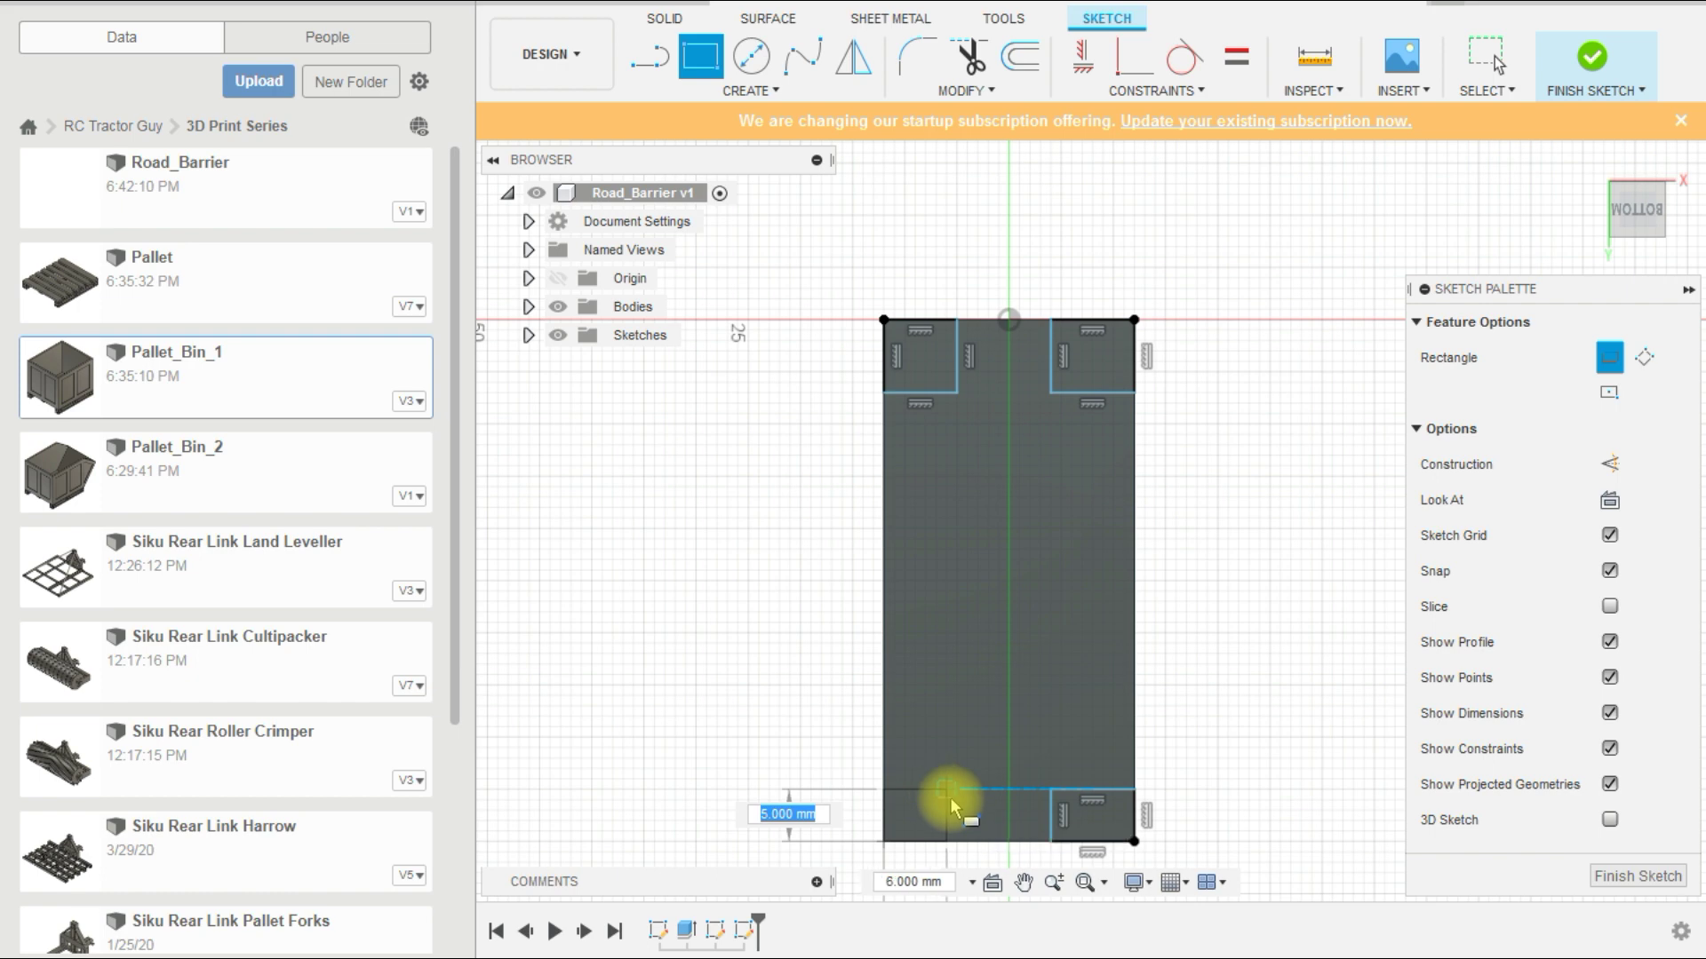
left_click(963, 799)
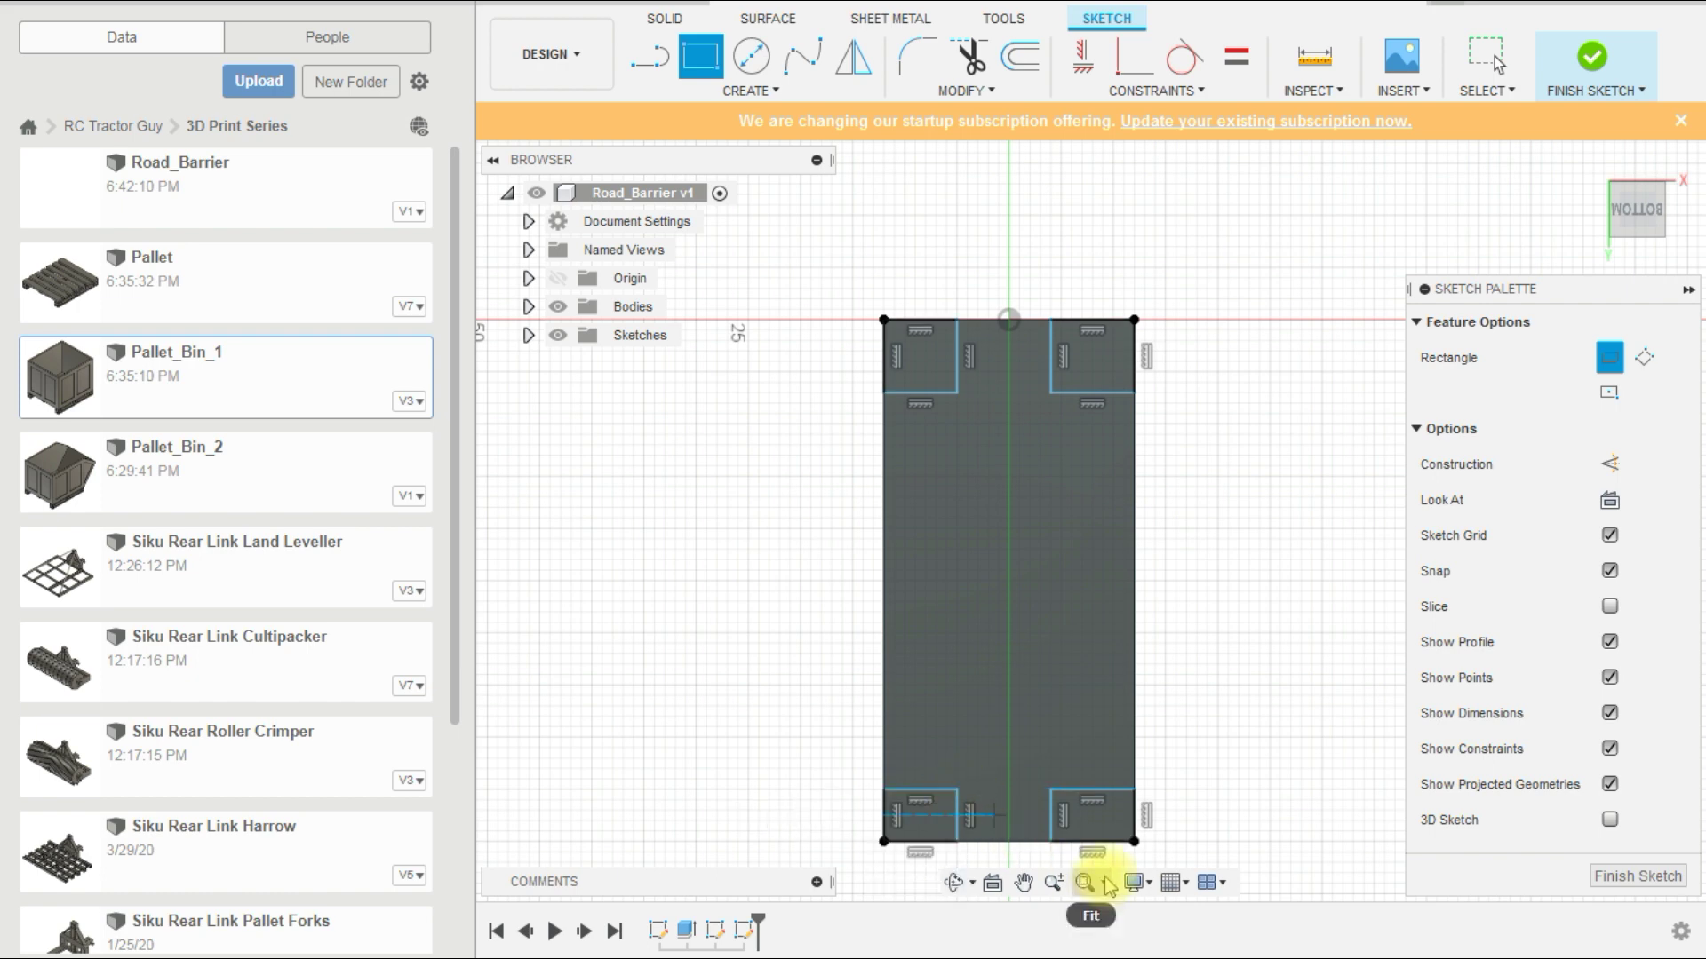
key("Escape")
Step: Dimension the outer side edges of the two corner rectangles at the origin end to 5 mm
scroll(1135, 727, "down", 3)
scroll(1135, 355, "up", 3)
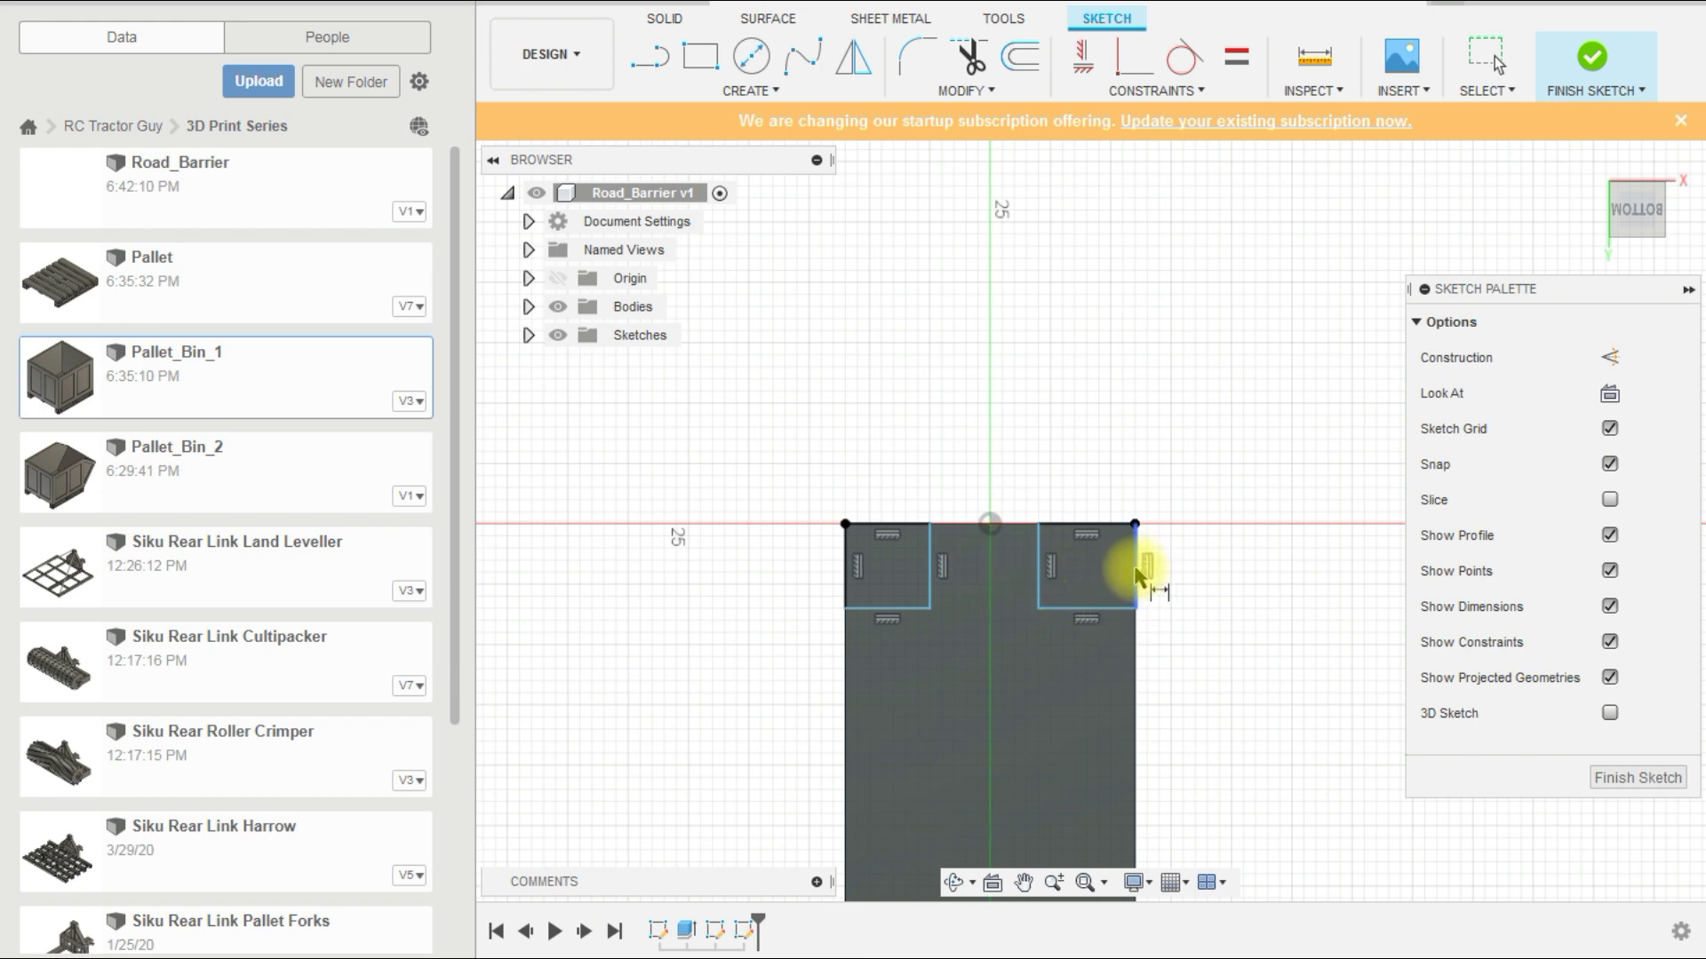
left_click(1137, 575)
left_click(1161, 572)
type("6.5")
key("Return")
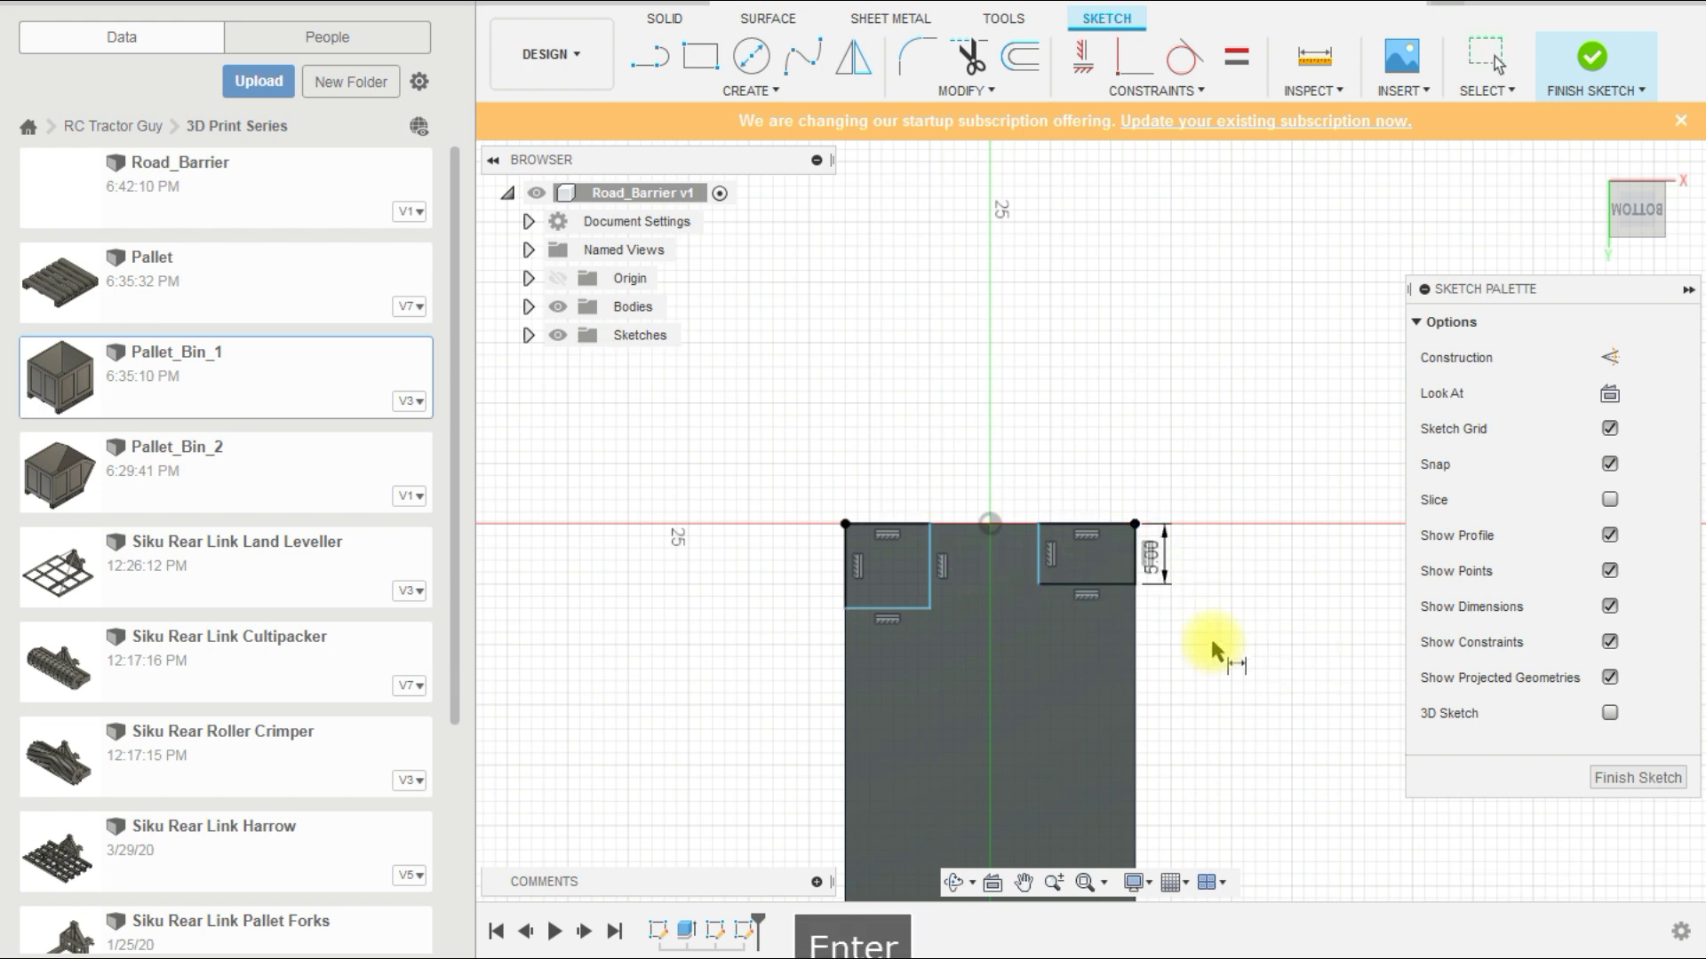
left_click(845, 546)
left_click(829, 560)
type("6.5")
key("Return")
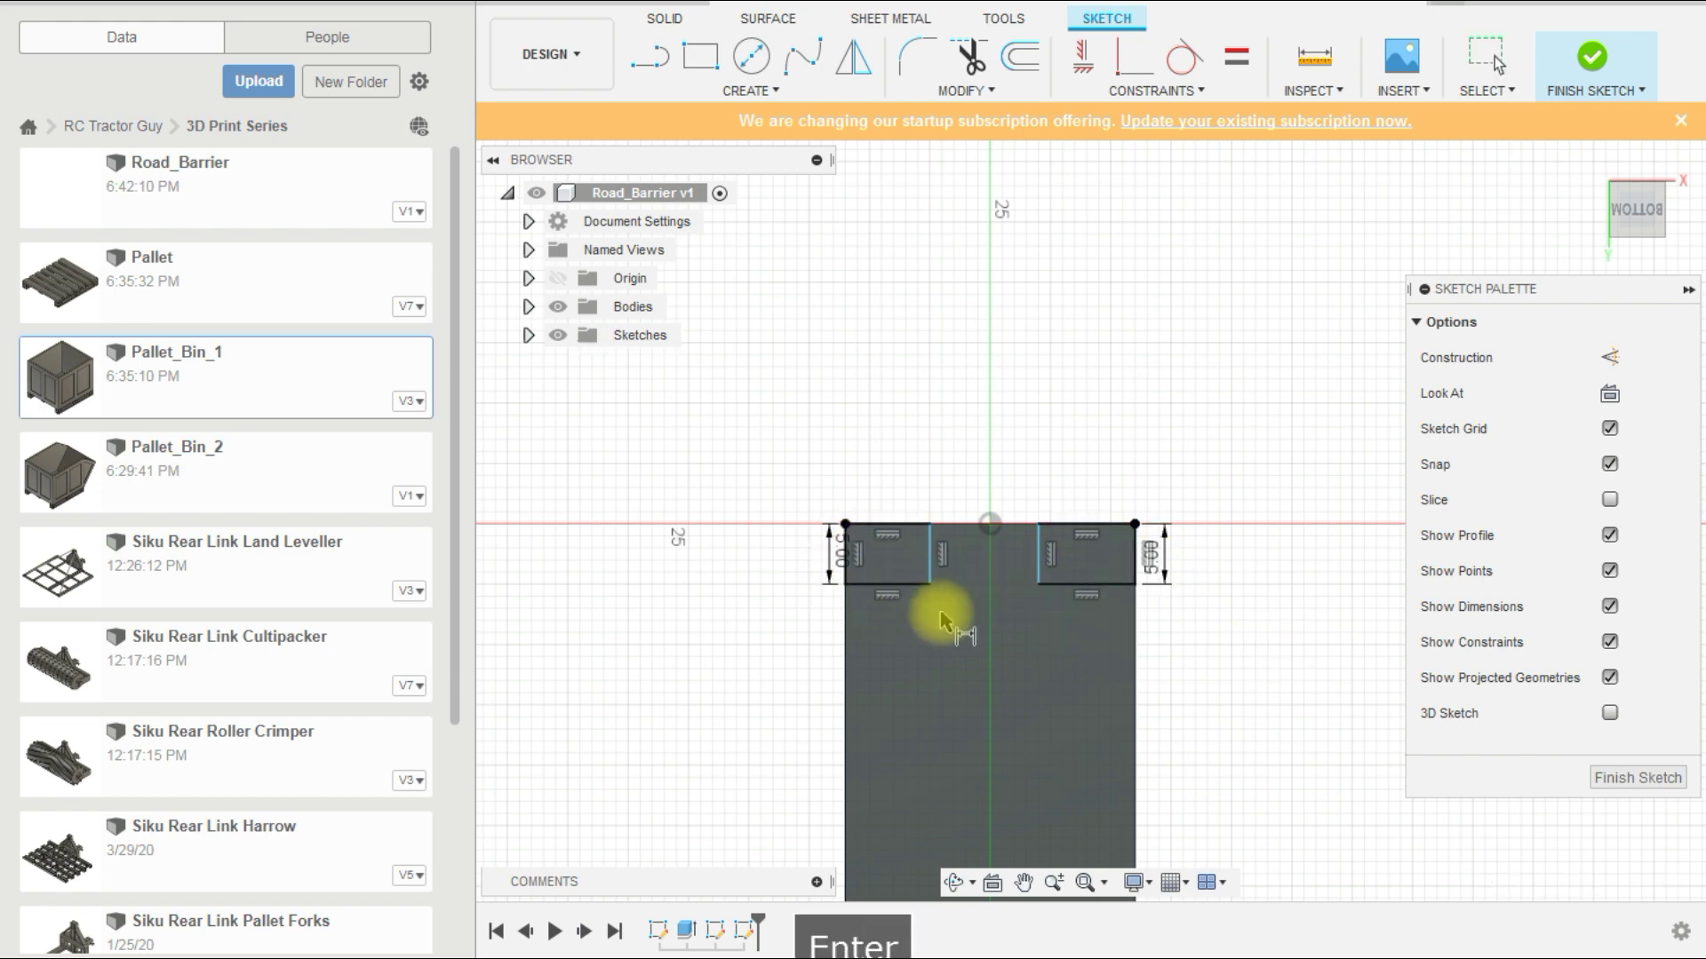
Step: Dimension the distance from the origin-end left rectangle's inner edge to the origin to 4 mm
left_click(933, 556)
left_click(972, 494)
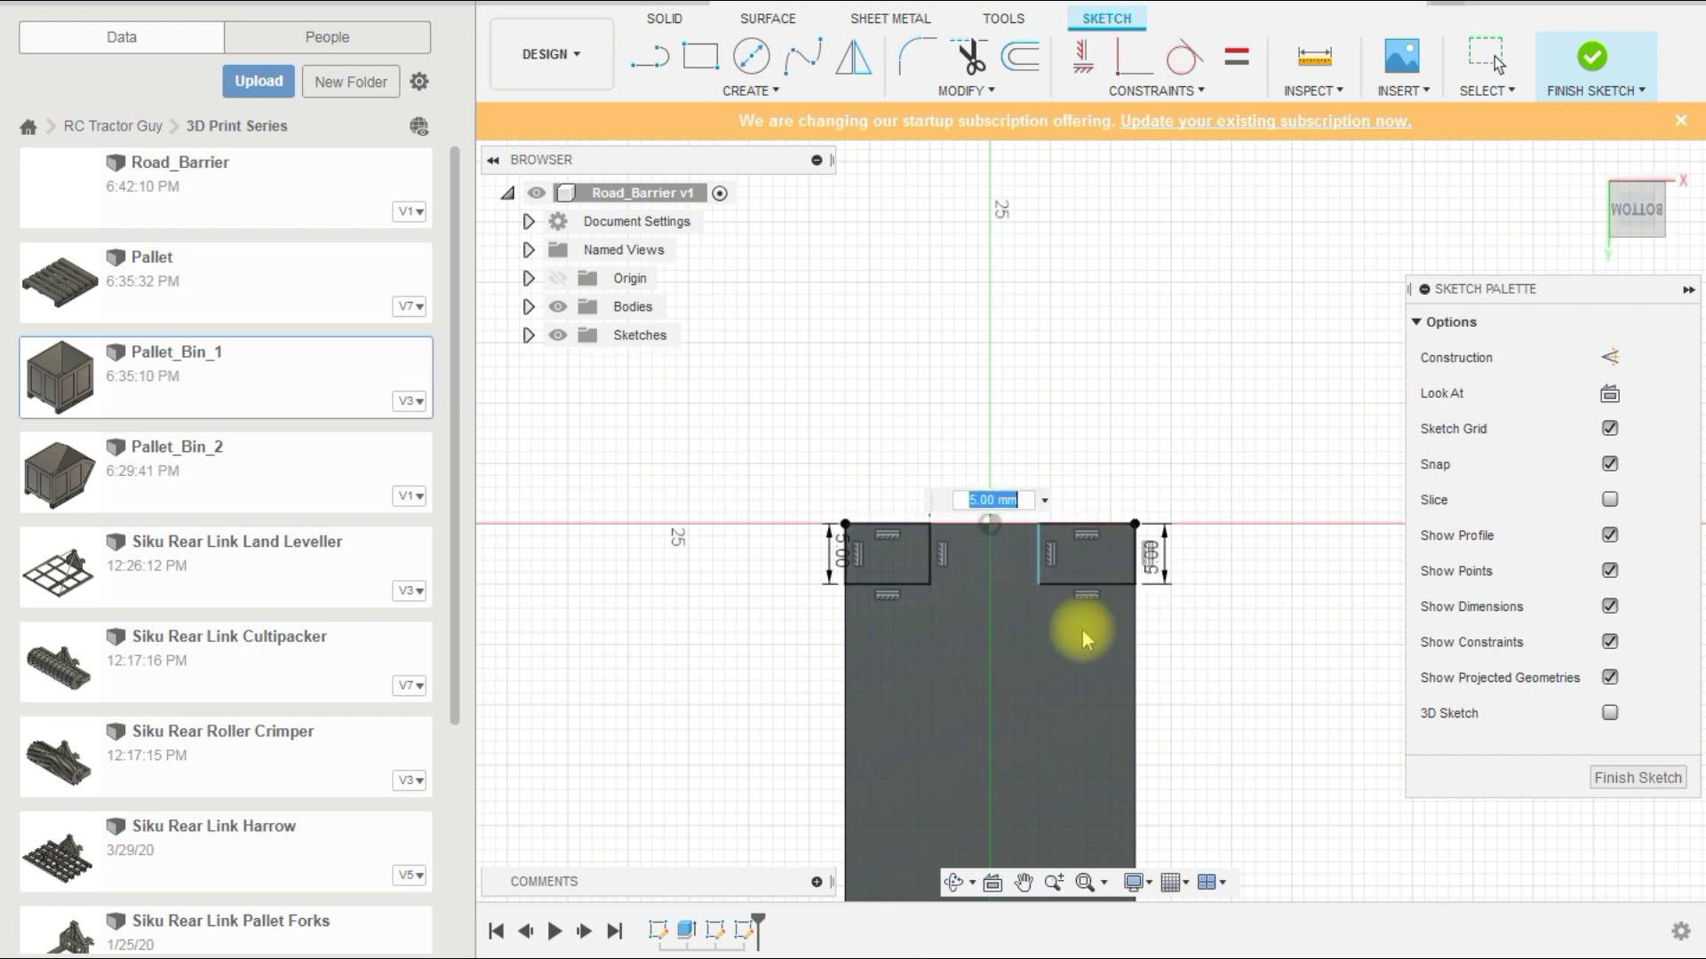
type("4")
key("Return")
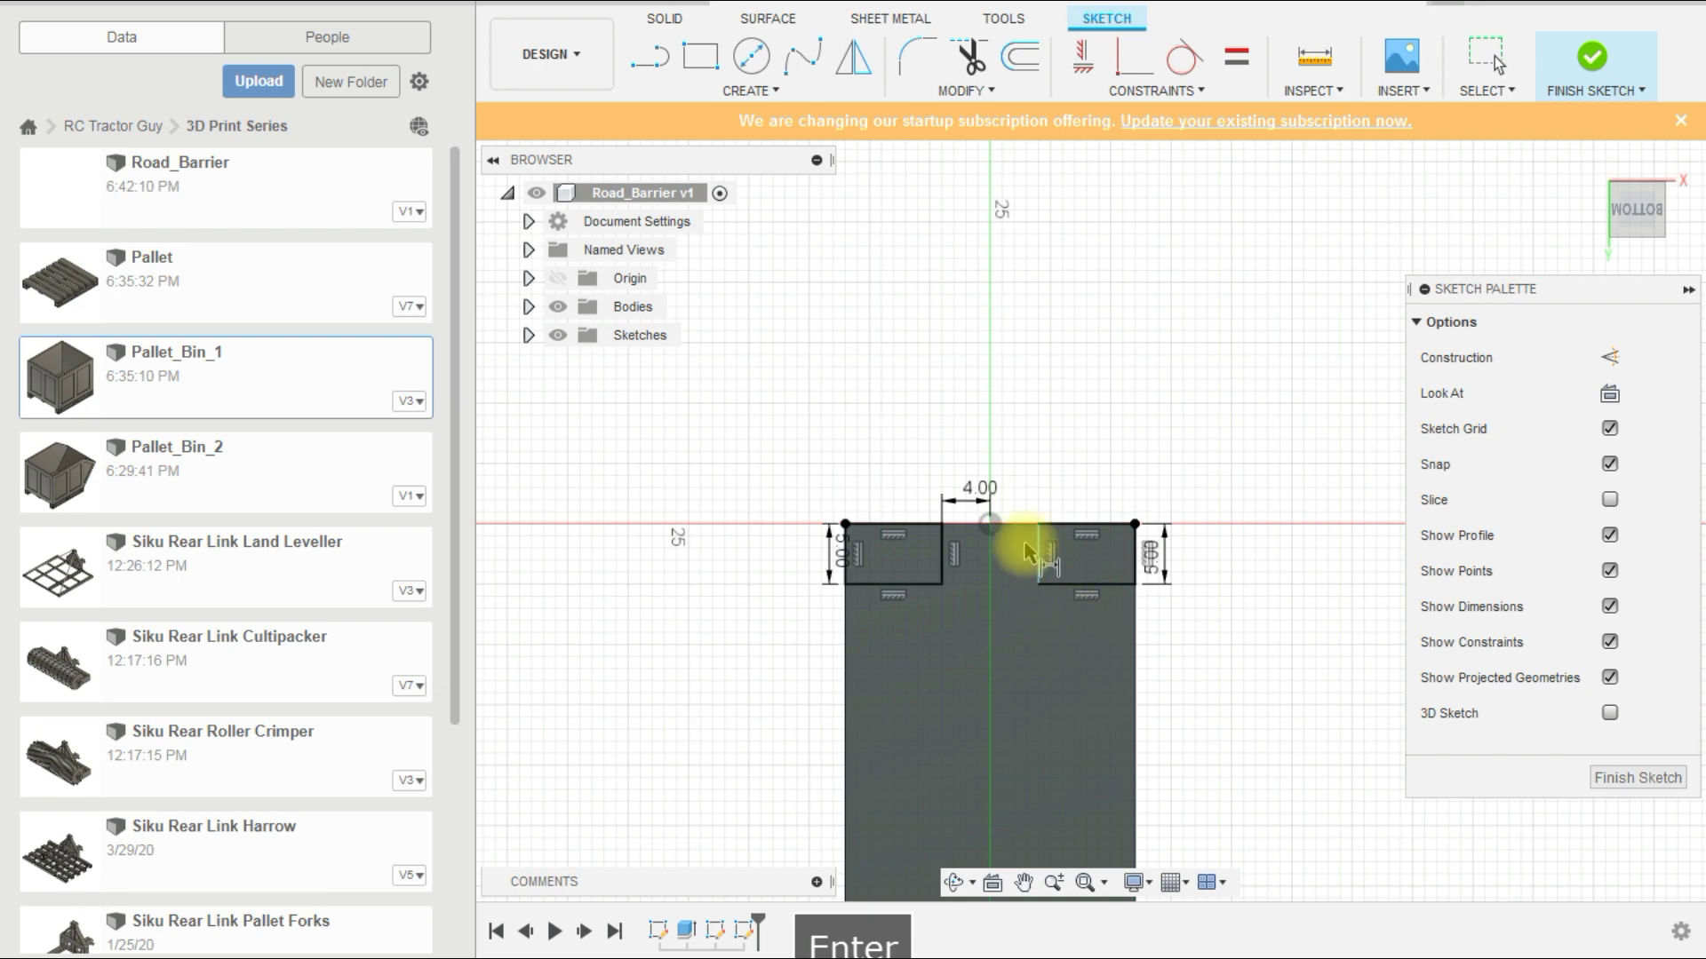
Step: Dimension the distance from the origin-end right rectangle's inner edge to the origin at 4 mm
left_click(1041, 555)
left_click(1022, 474)
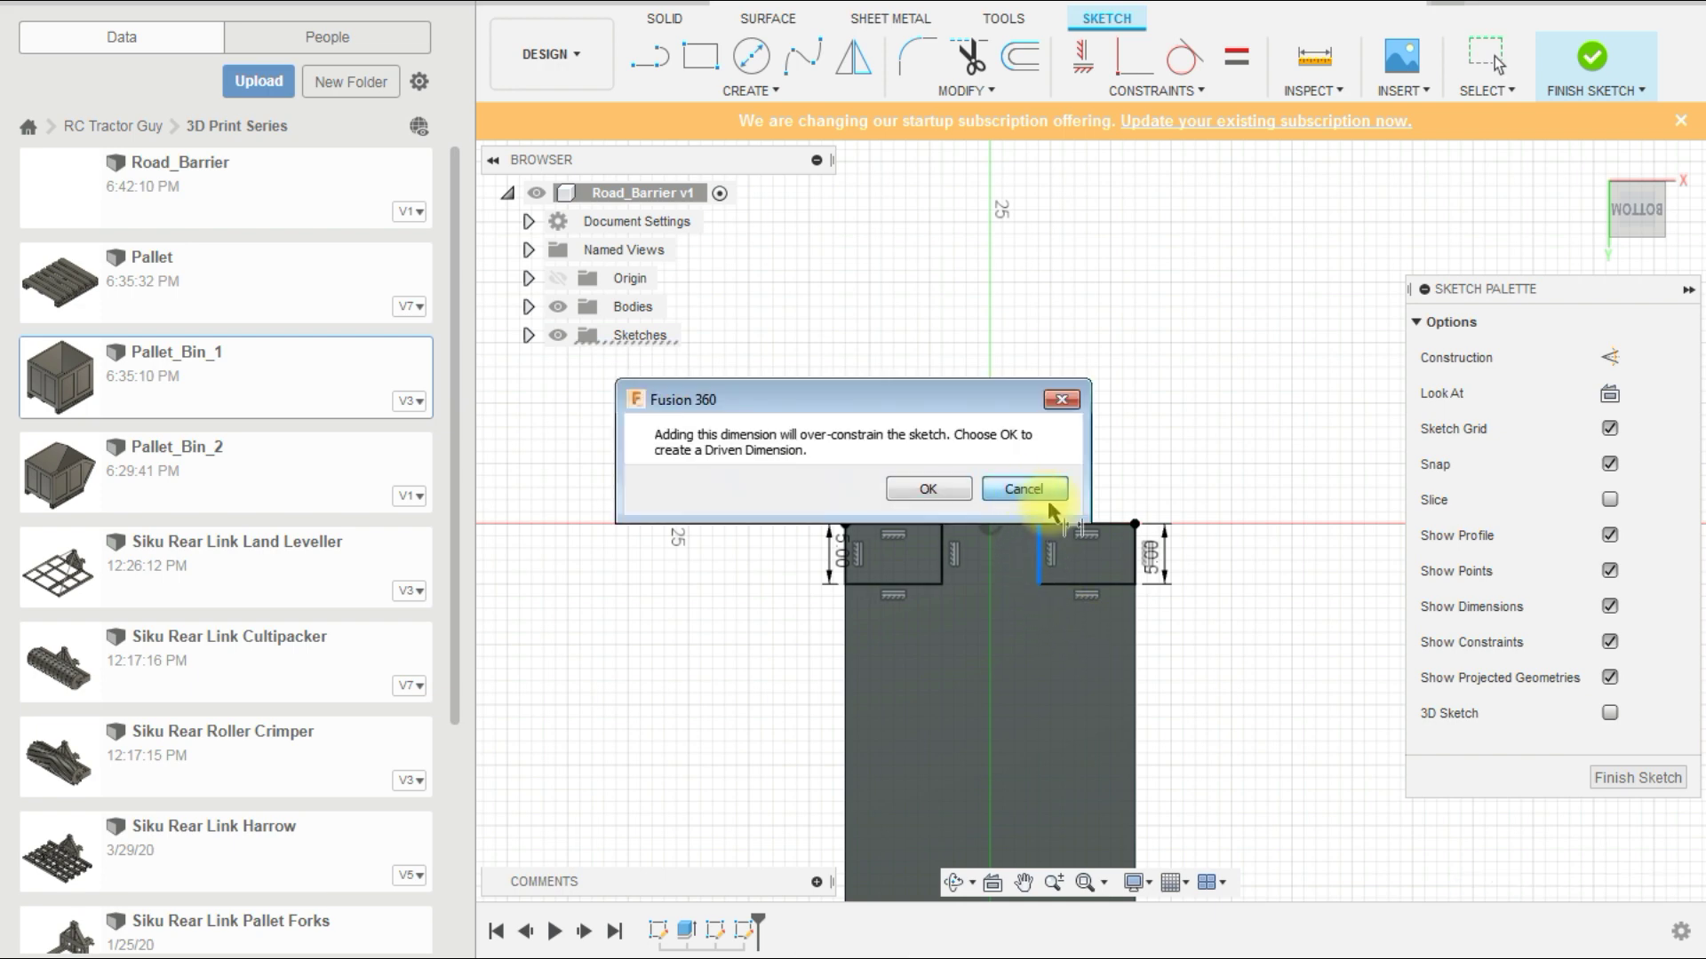
left_click(1037, 480)
left_click(1038, 555)
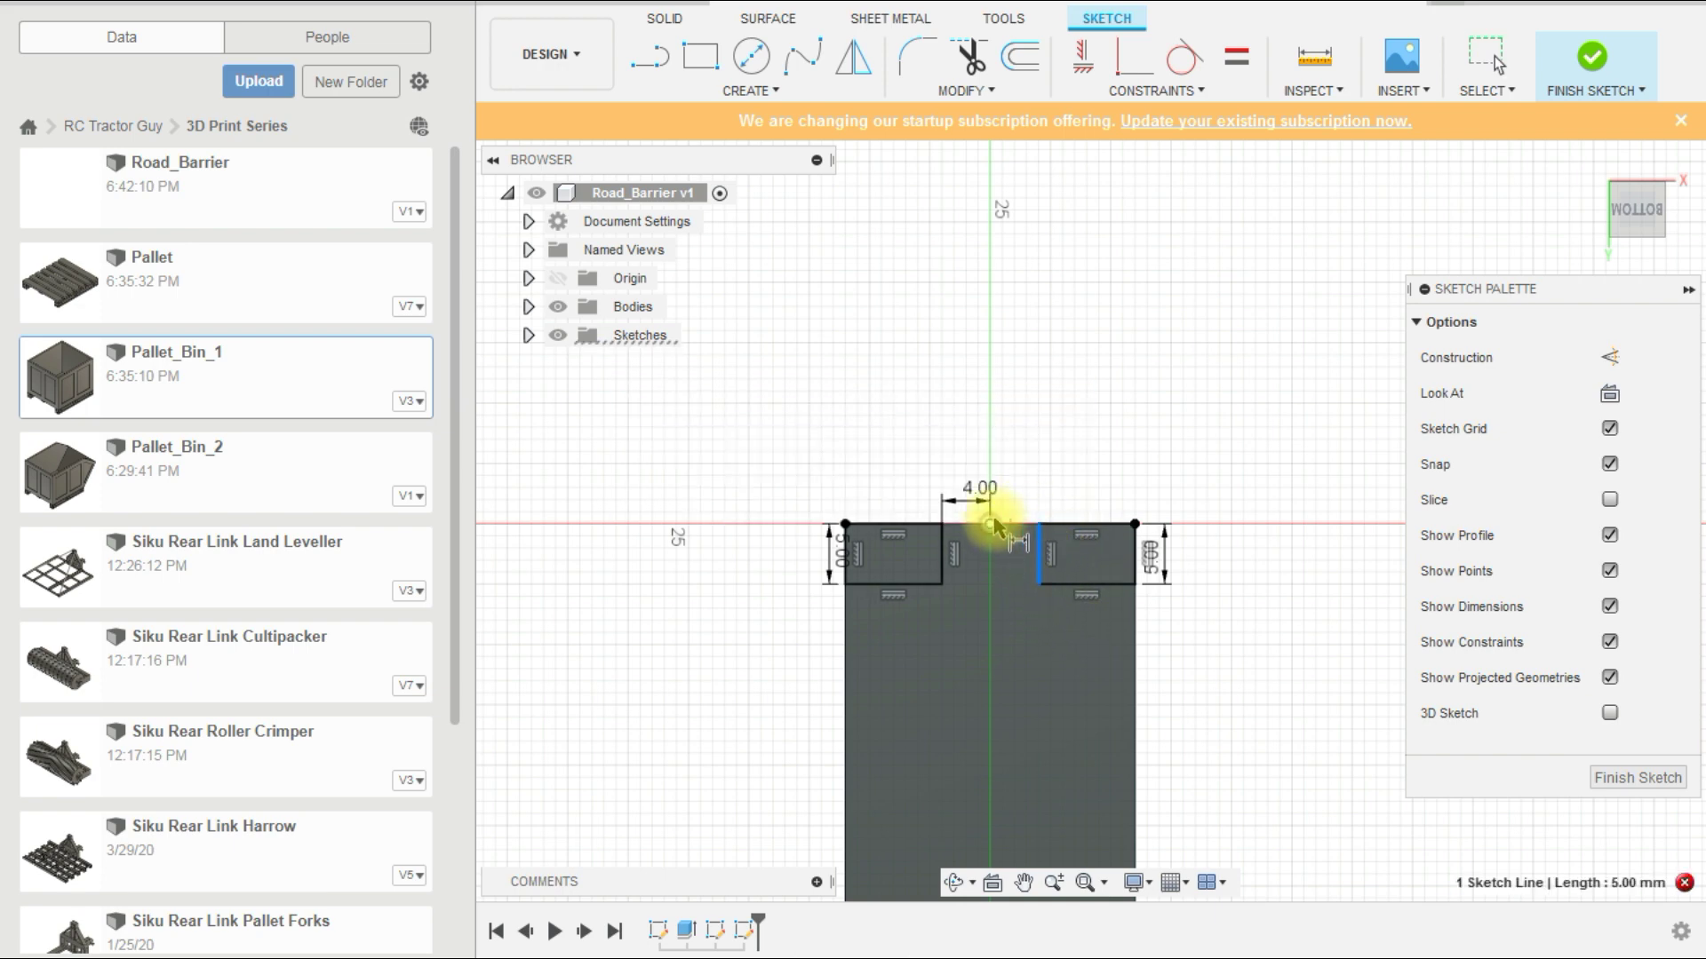
left_click(989, 523)
left_click(1023, 490)
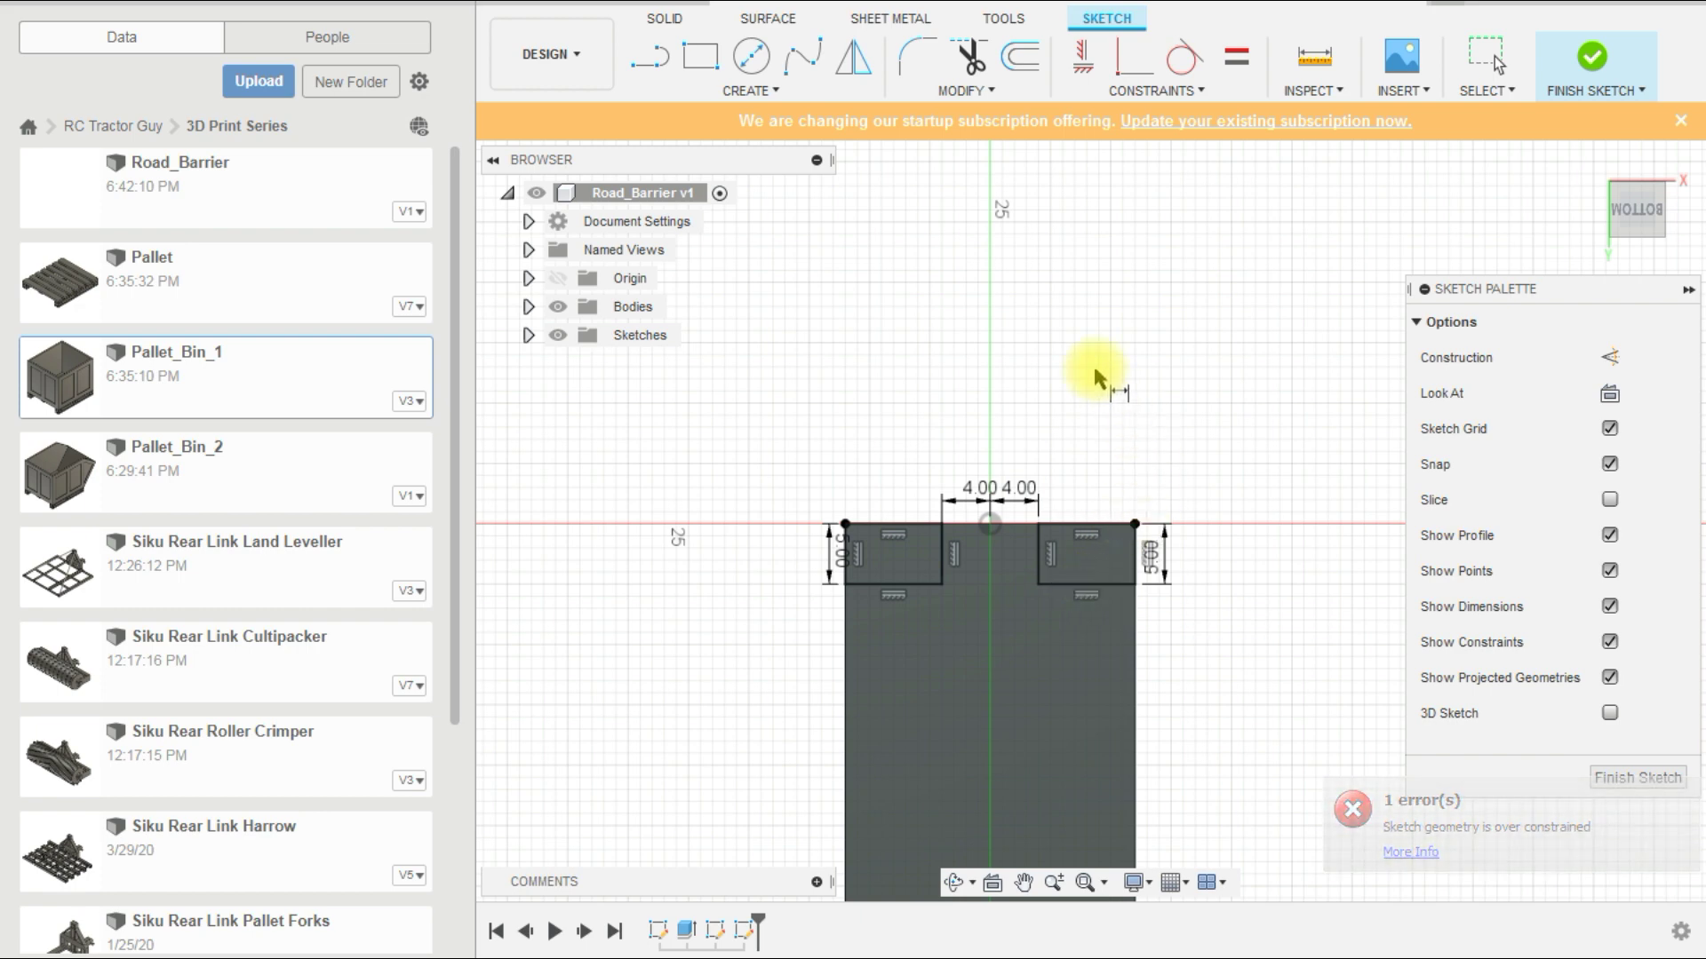
key("Escape")
Step: Dimension the distance from the far-end left rectangle's inner edge to the origin to 4 mm
scroll(1010, 295, "down", 4)
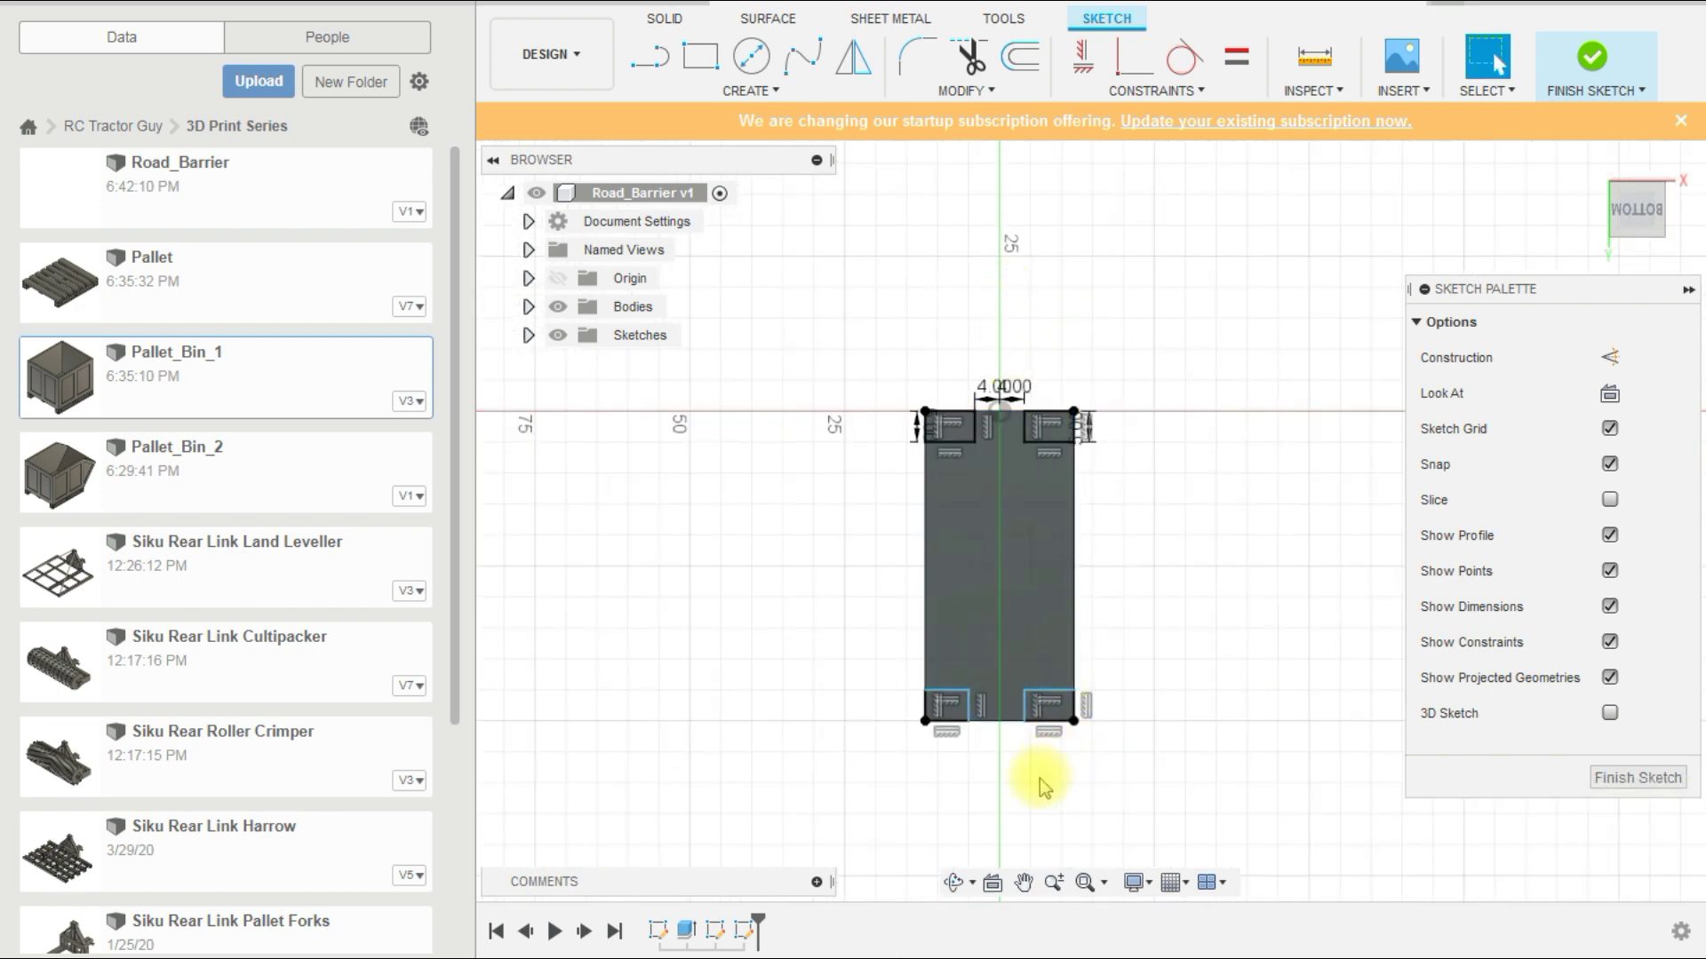
scroll(977, 711, "up", 3)
key("Escape")
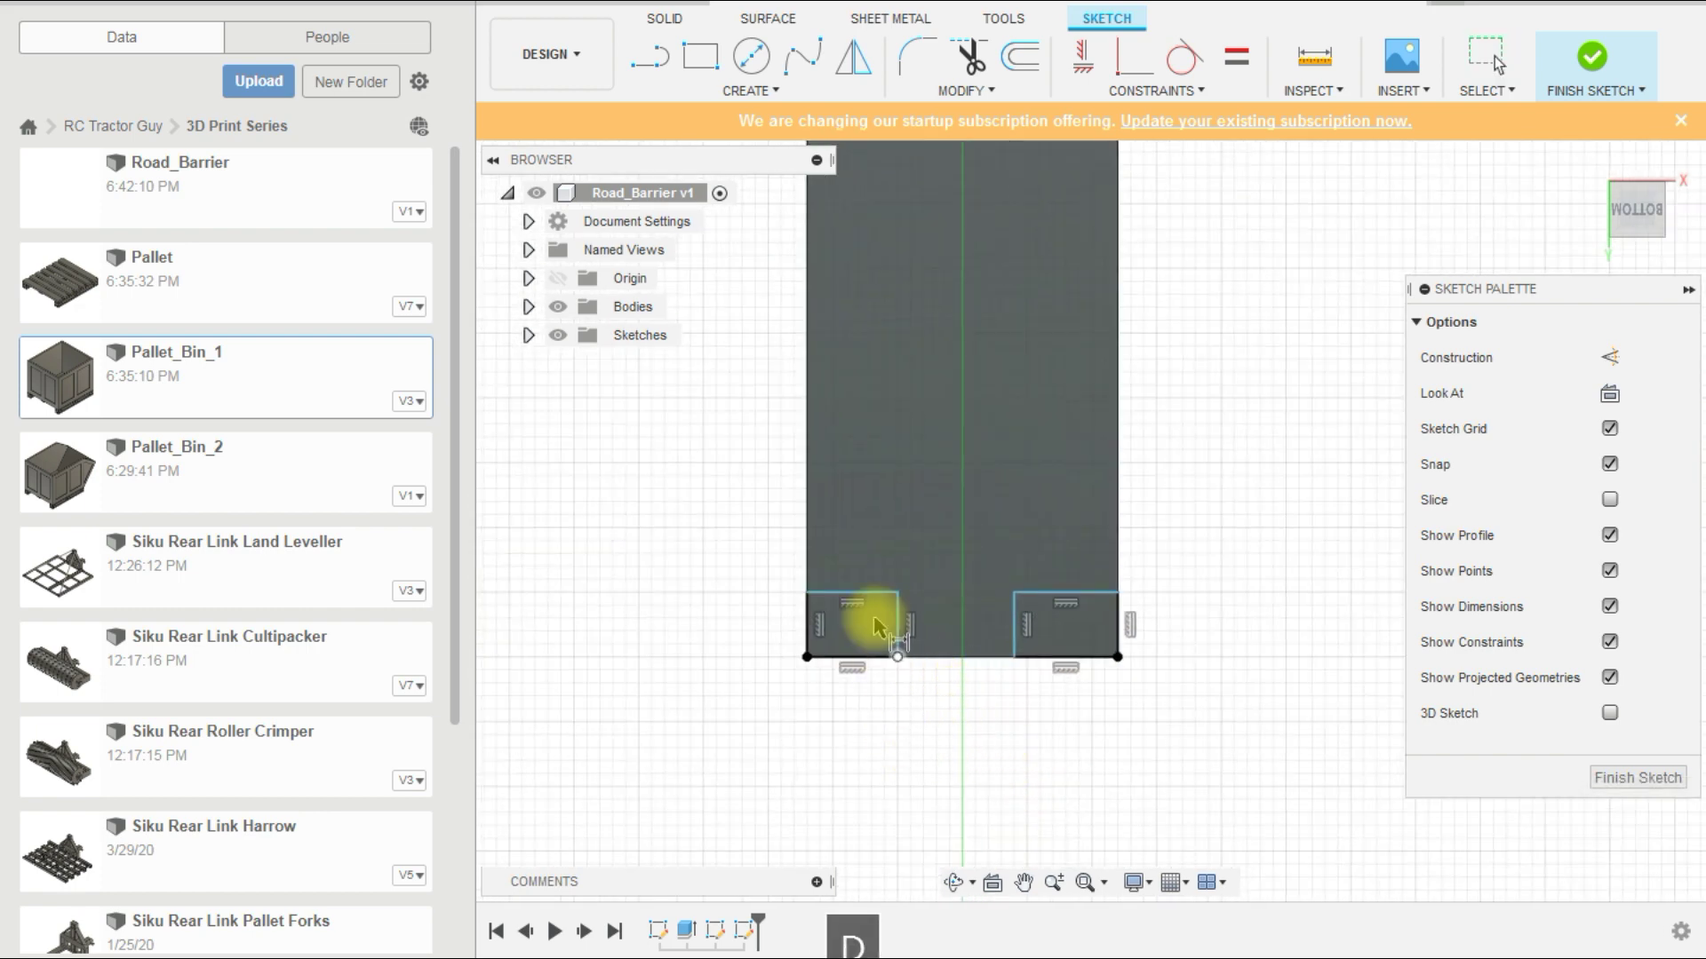
left_click(895, 647)
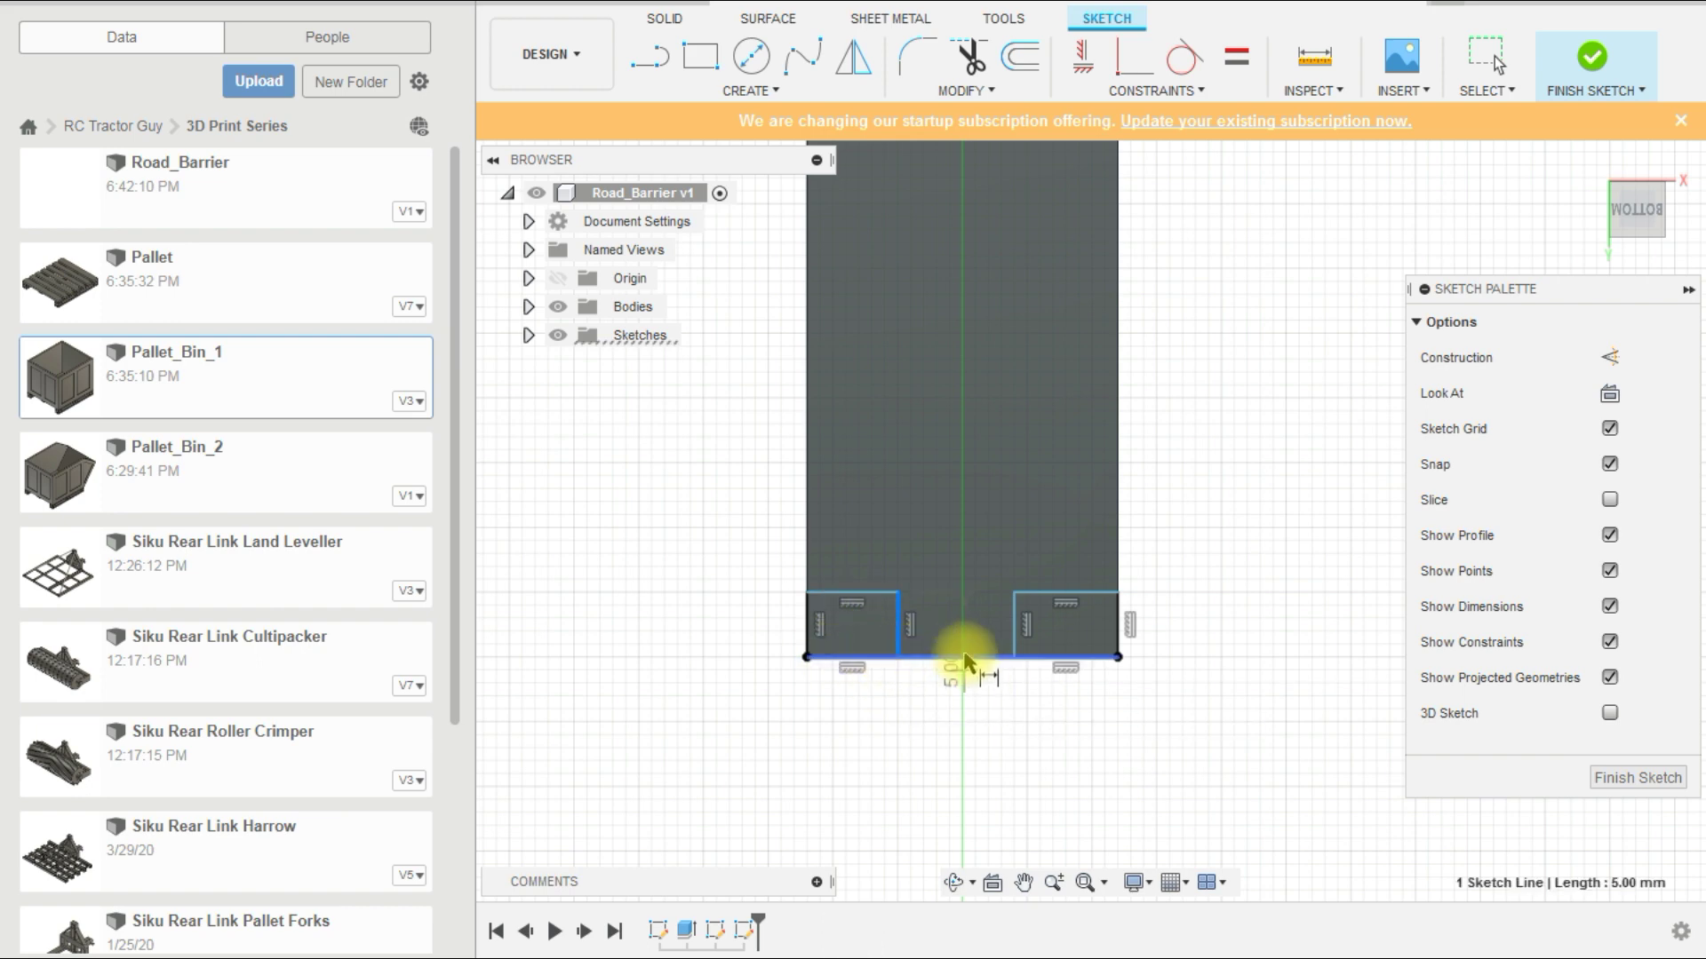
scroll(966, 654, "down", 3)
key("d")
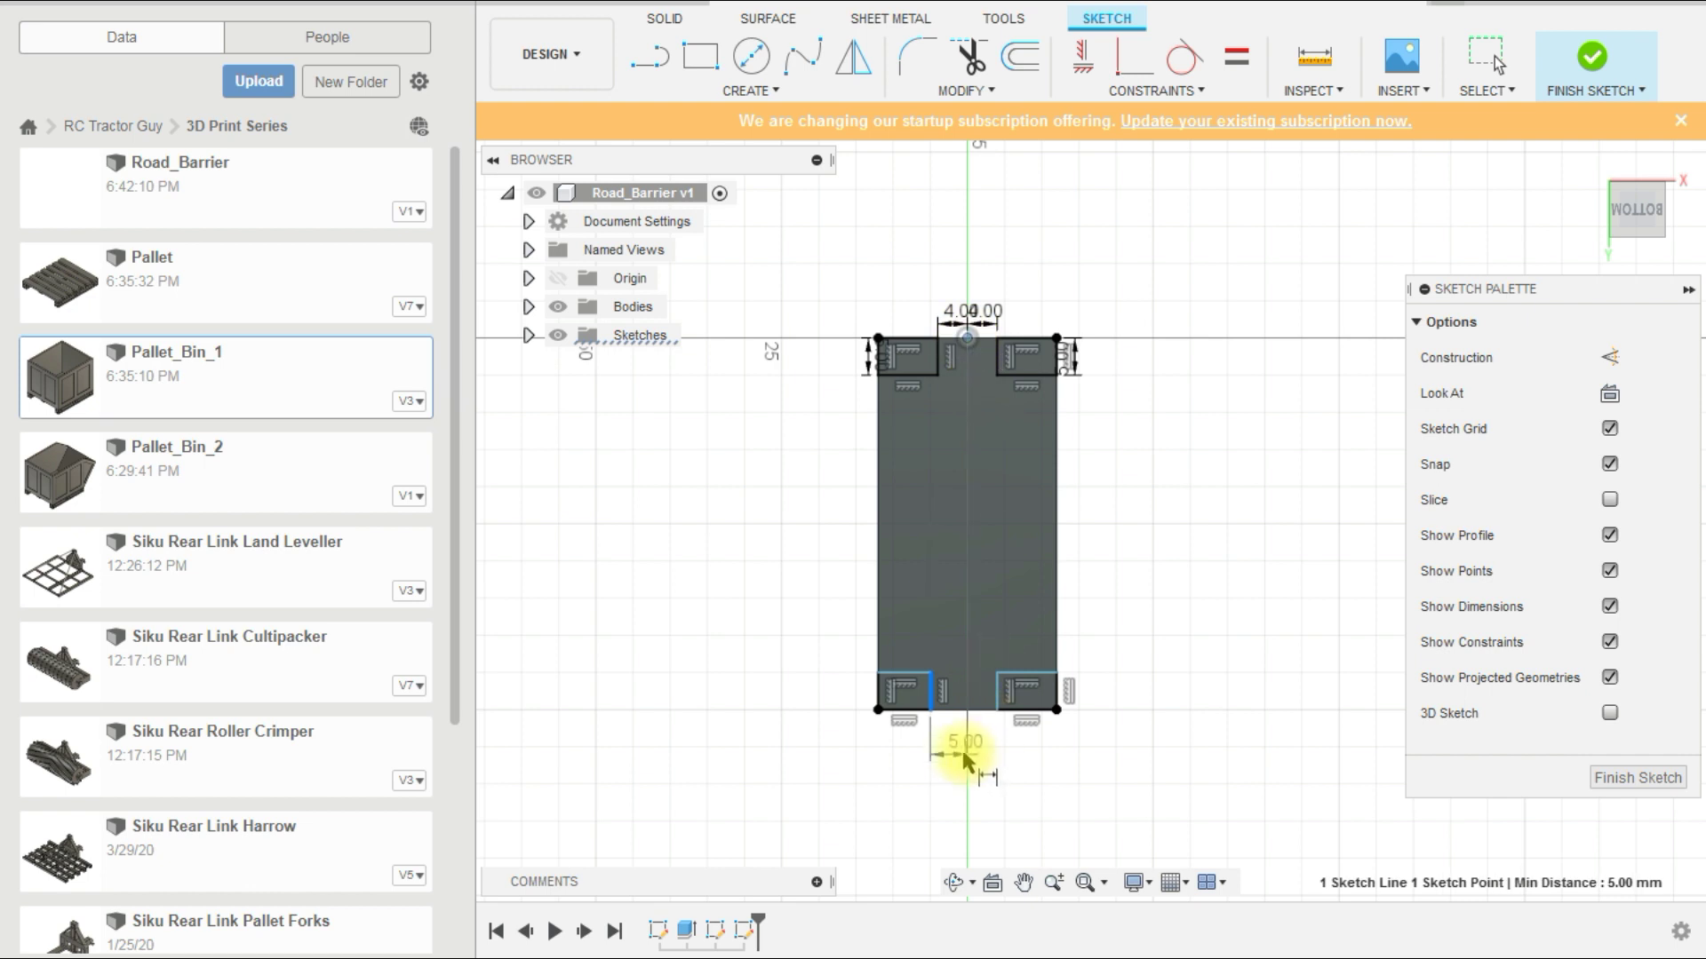
left_click(964, 751)
type("4")
key("Return")
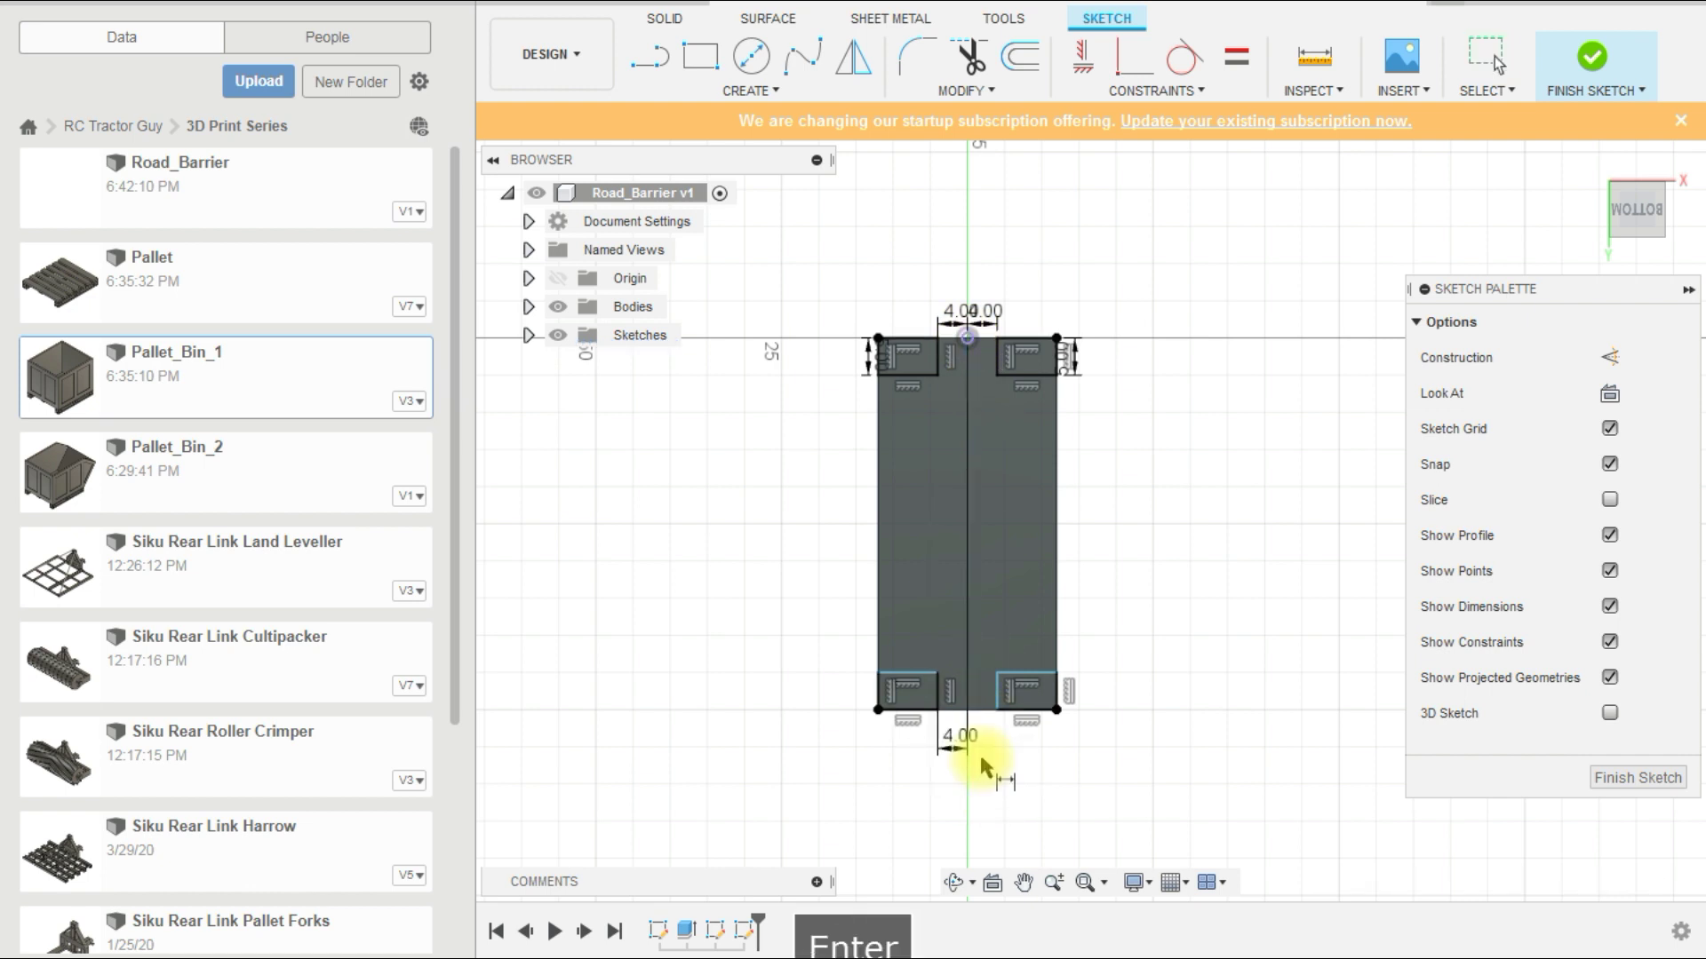
Step: Dimension the gap between the inner edges of the two far-end rectangles at 8 mm
scroll(983, 745, "up", 3)
left_click(1021, 662)
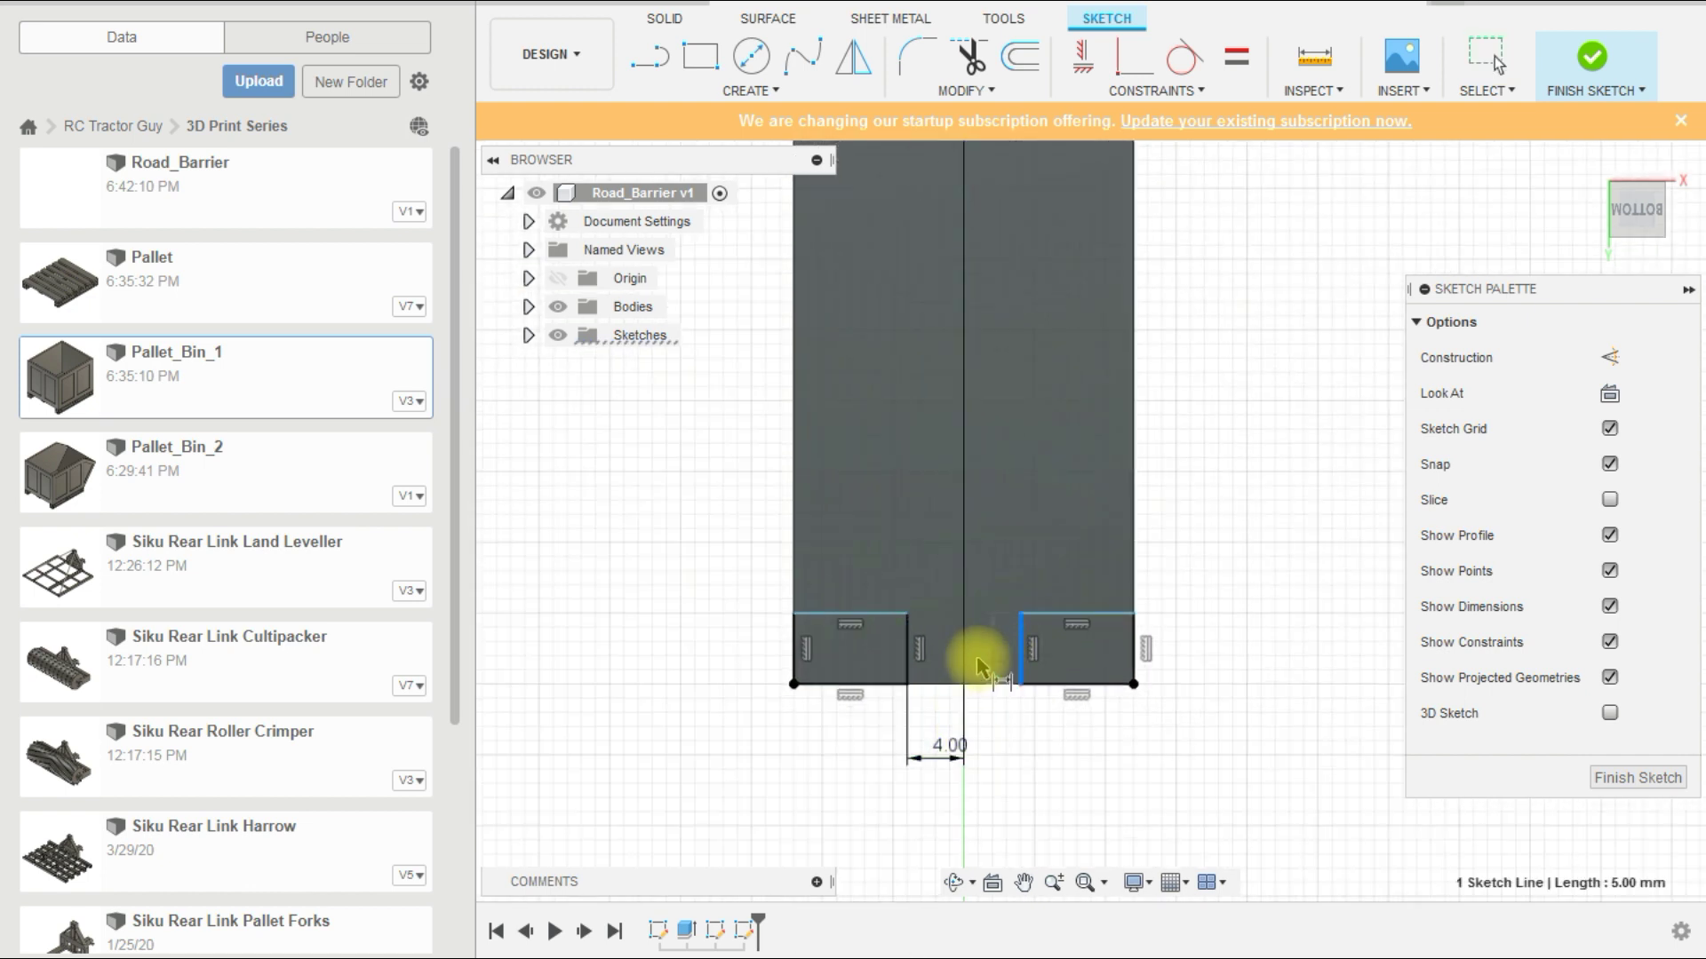
left_click(911, 662)
left_click(952, 705)
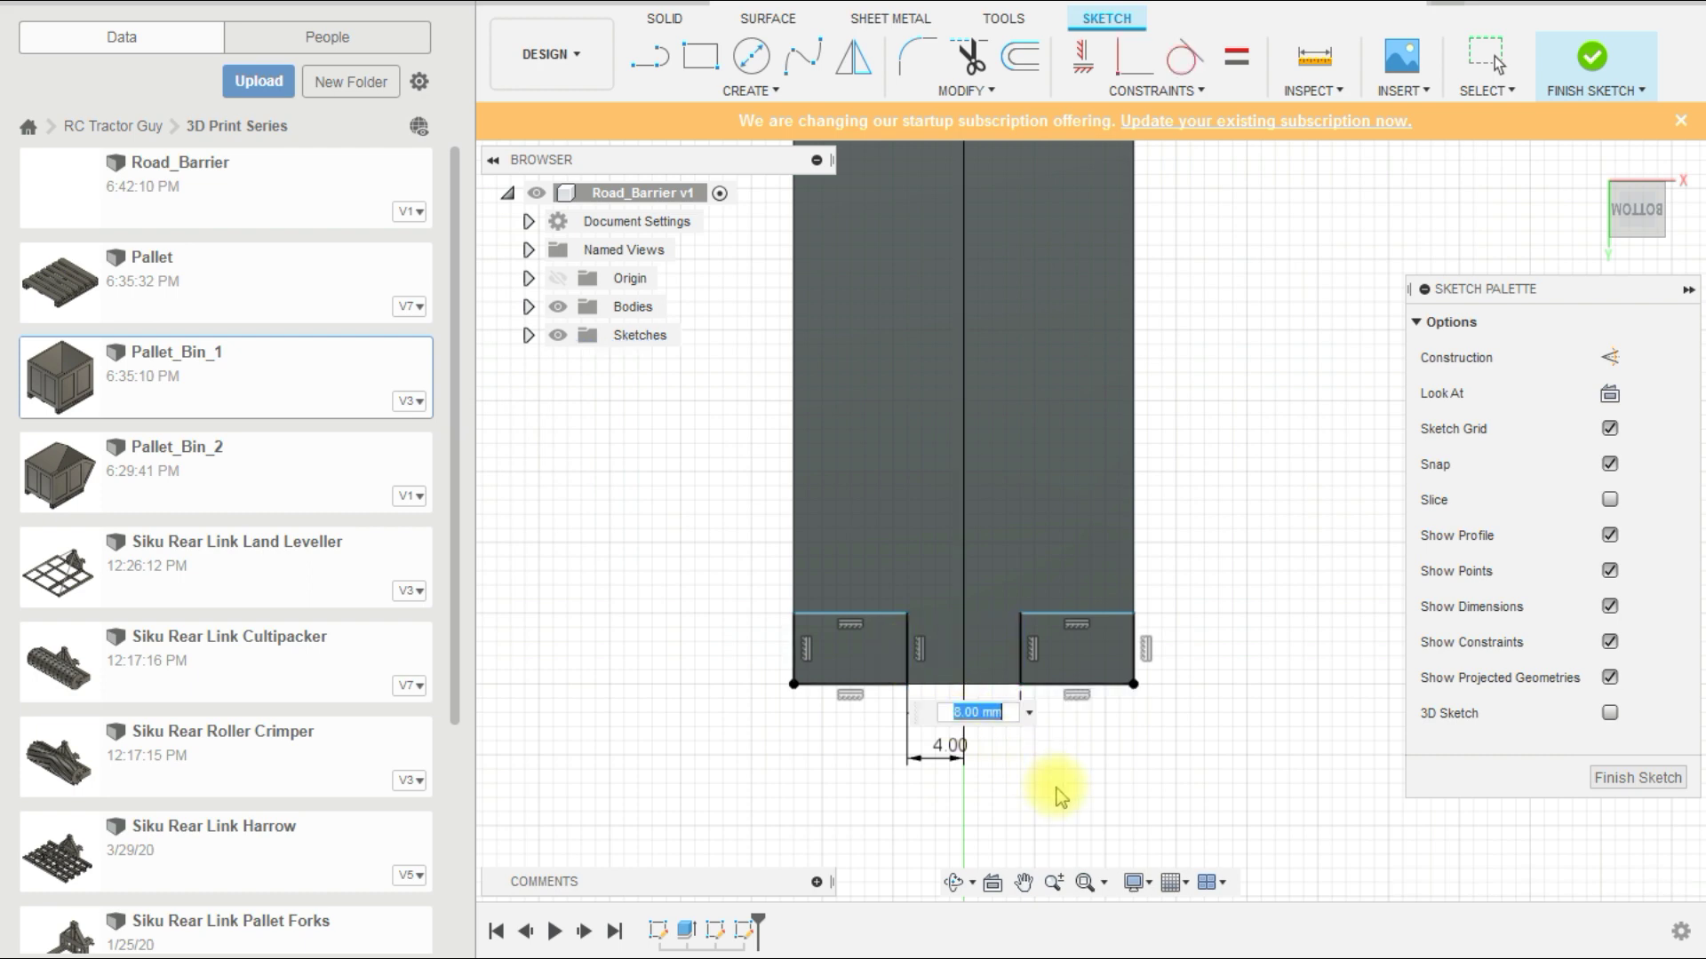
key("Return")
Step: Dimension the outer side edges of both far-end corner rectangles to 5 mm
left_click(1132, 654)
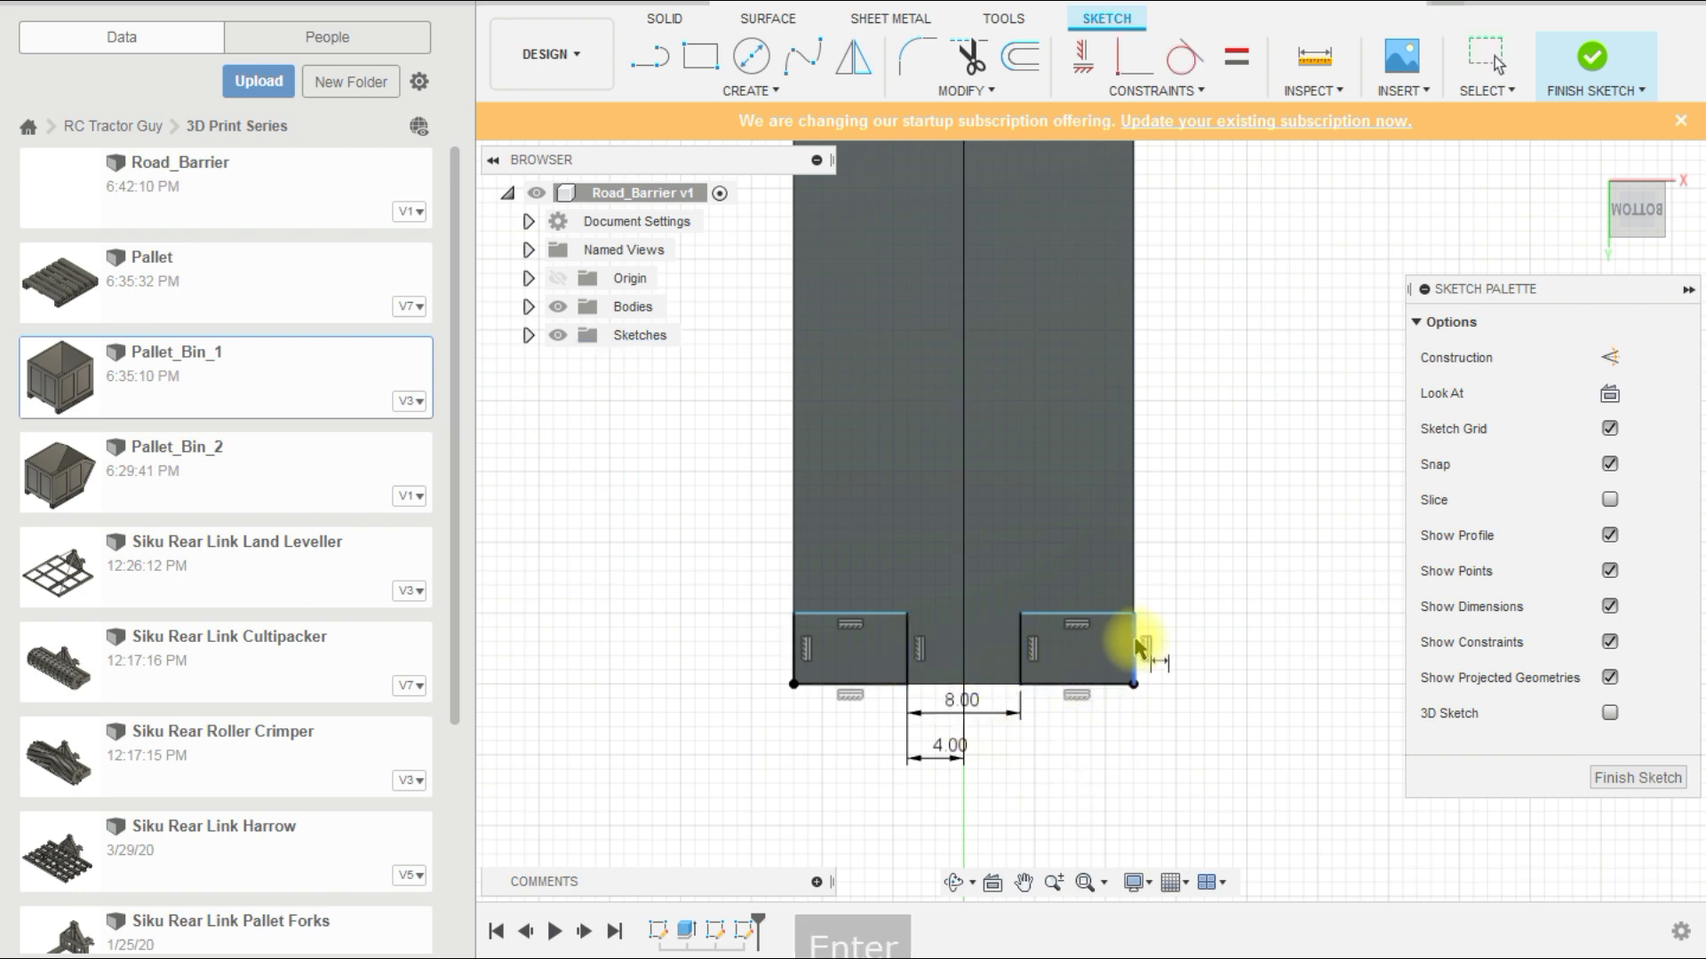
left_click(1157, 650)
type("5")
key("Return")
scroll(1181, 778, "down", 3)
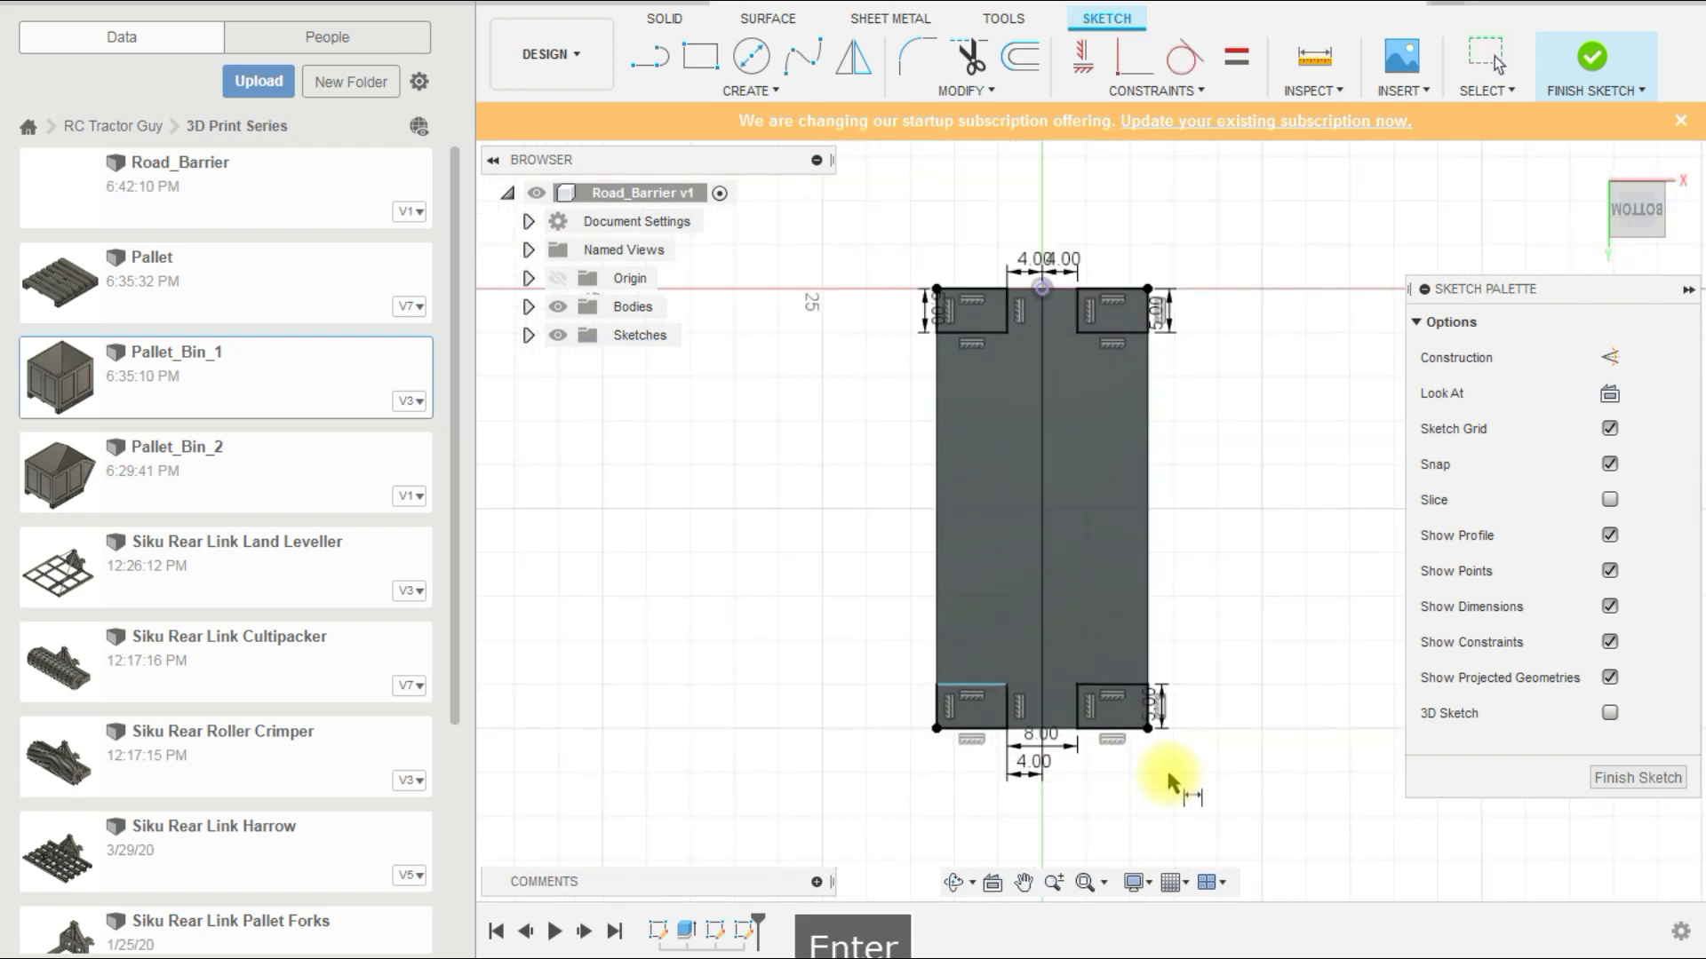
scroll(1030, 780, "up", 3)
left_click(811, 677)
left_click(805, 680)
type("5")
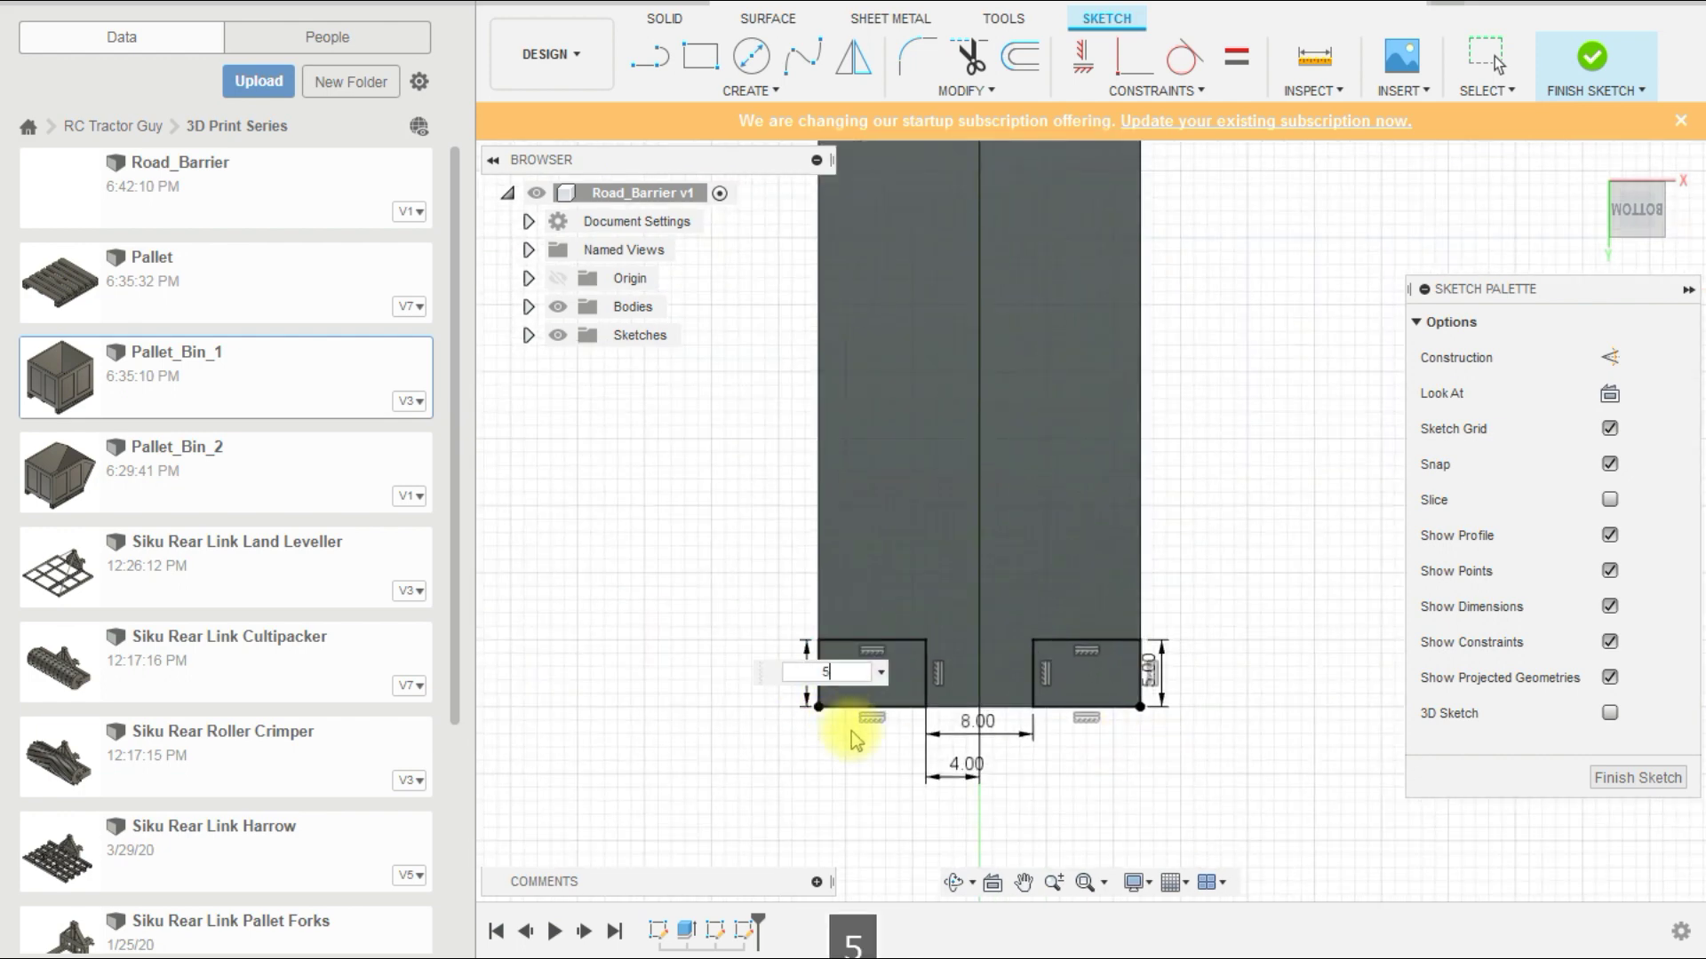
key("Return")
scroll(830, 761, "down", 3)
key("Escape")
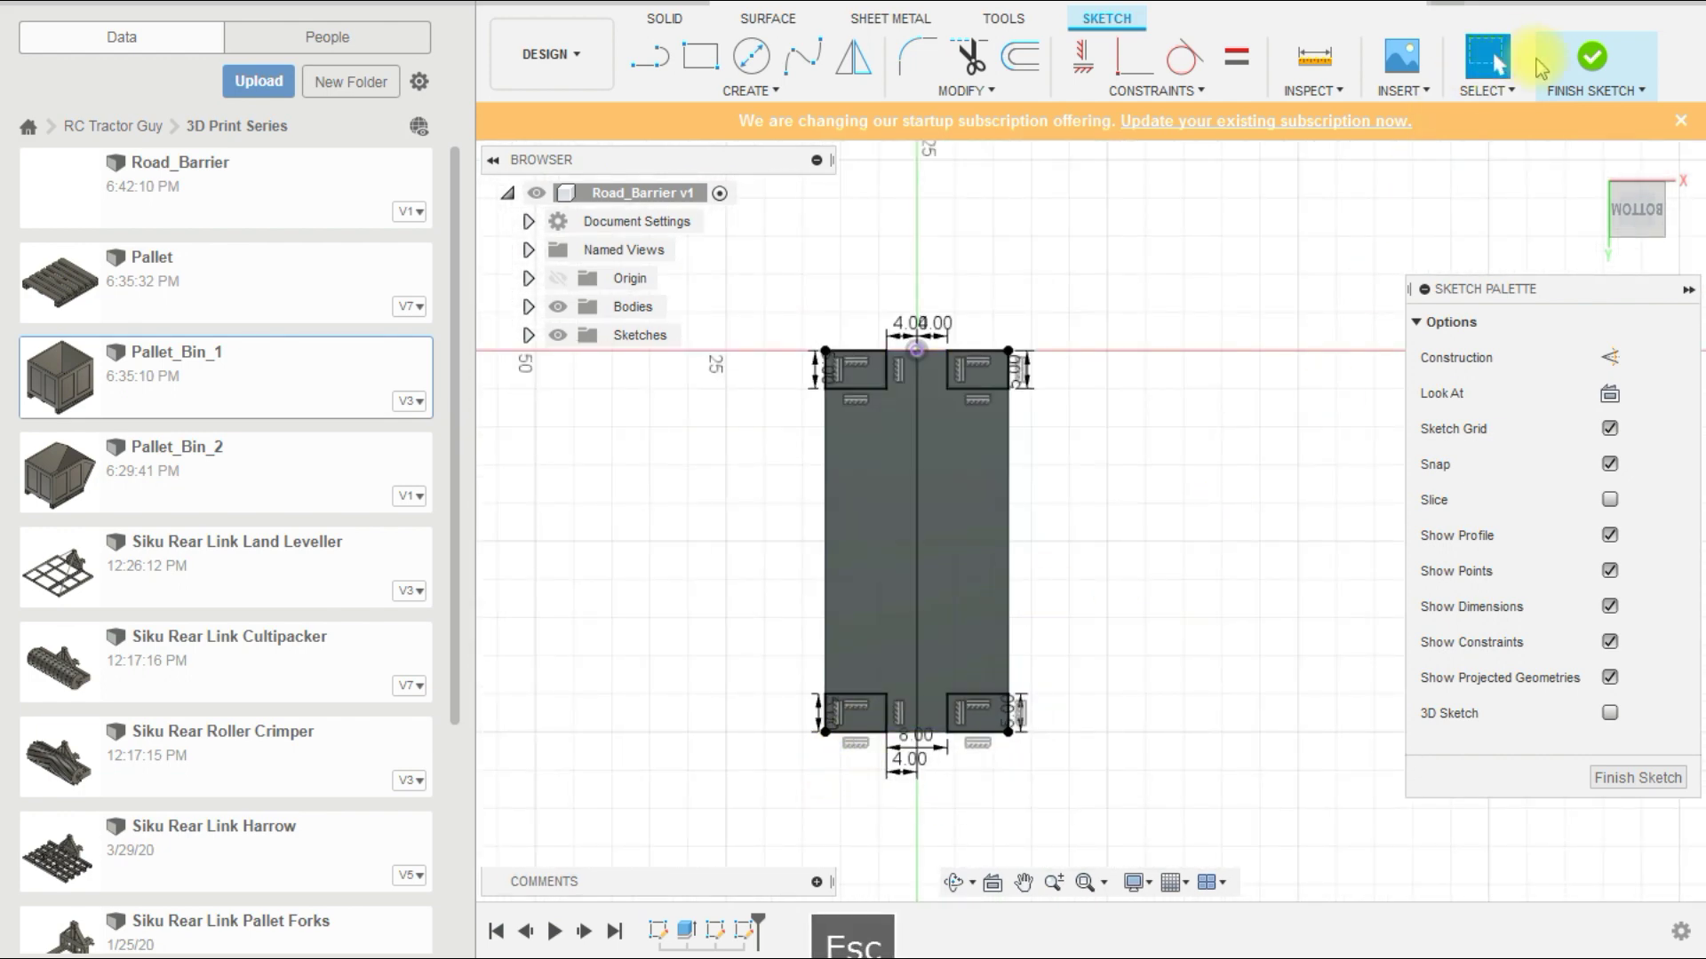
Step: Finish the sketch and extrude its four corner rectangles up through the barrier to cut away the corners
left_click(1592, 61)
left_click(866, 369)
left_click(945, 377, "ctrl")
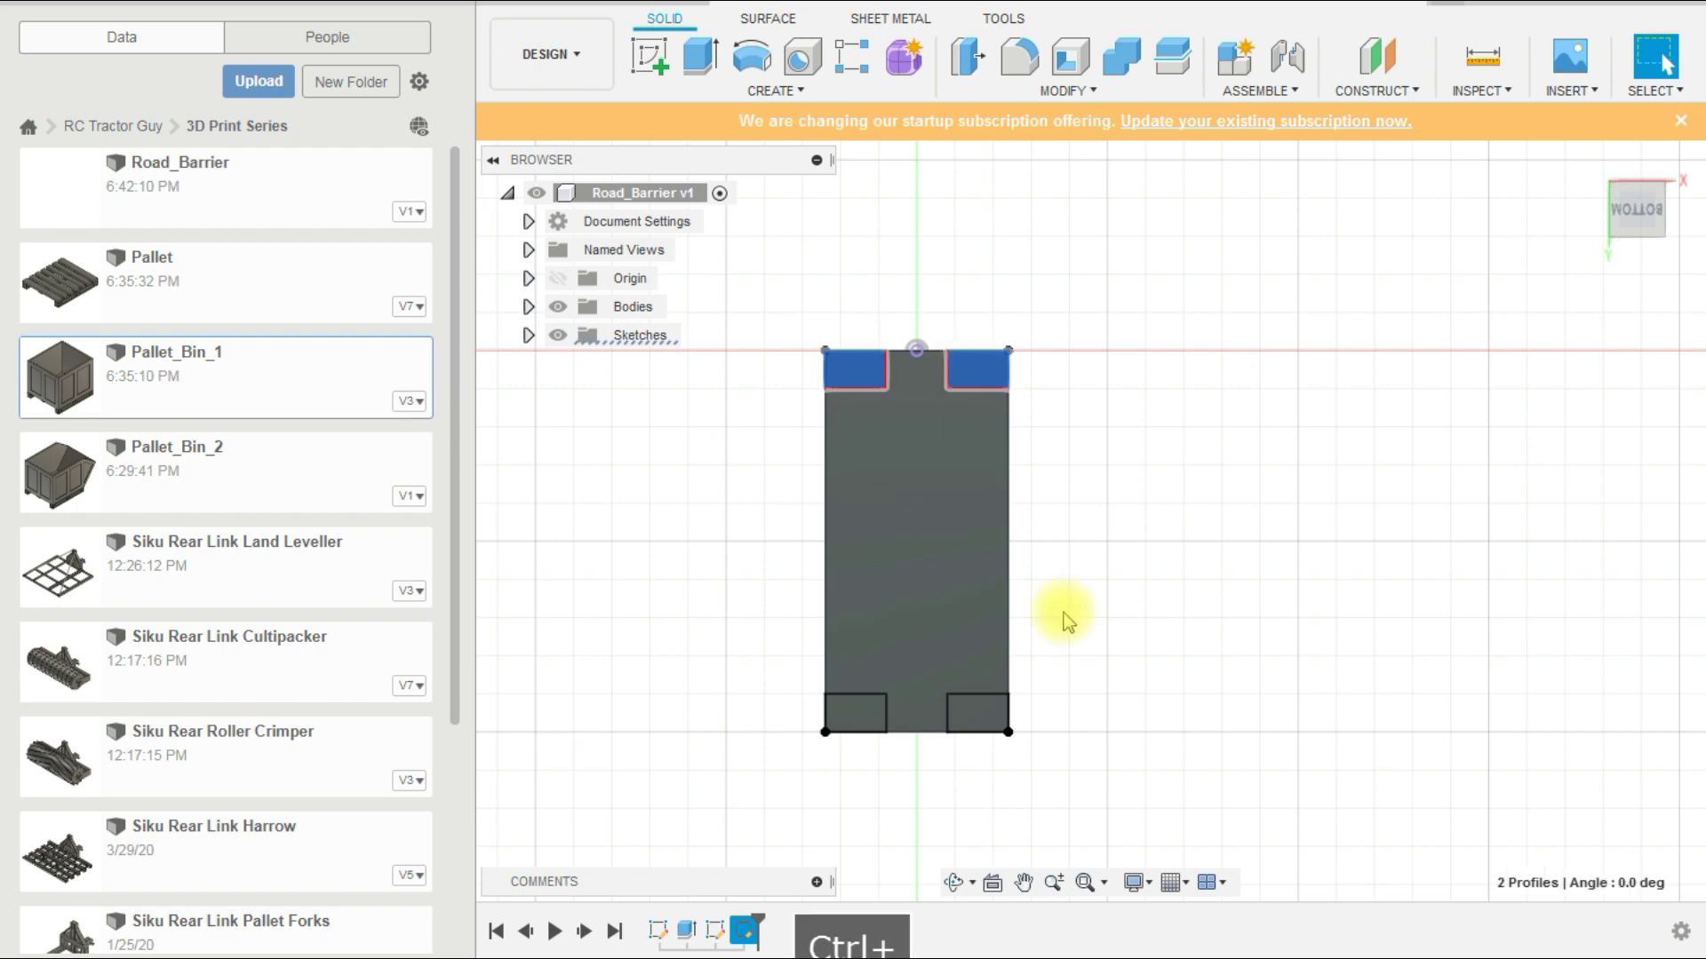
left_click(977, 711, "ctrl")
left_click(860, 715, "ctrl")
middle_click_drag(1079, 599, 1155, 613, "shift")
left_click(701, 56)
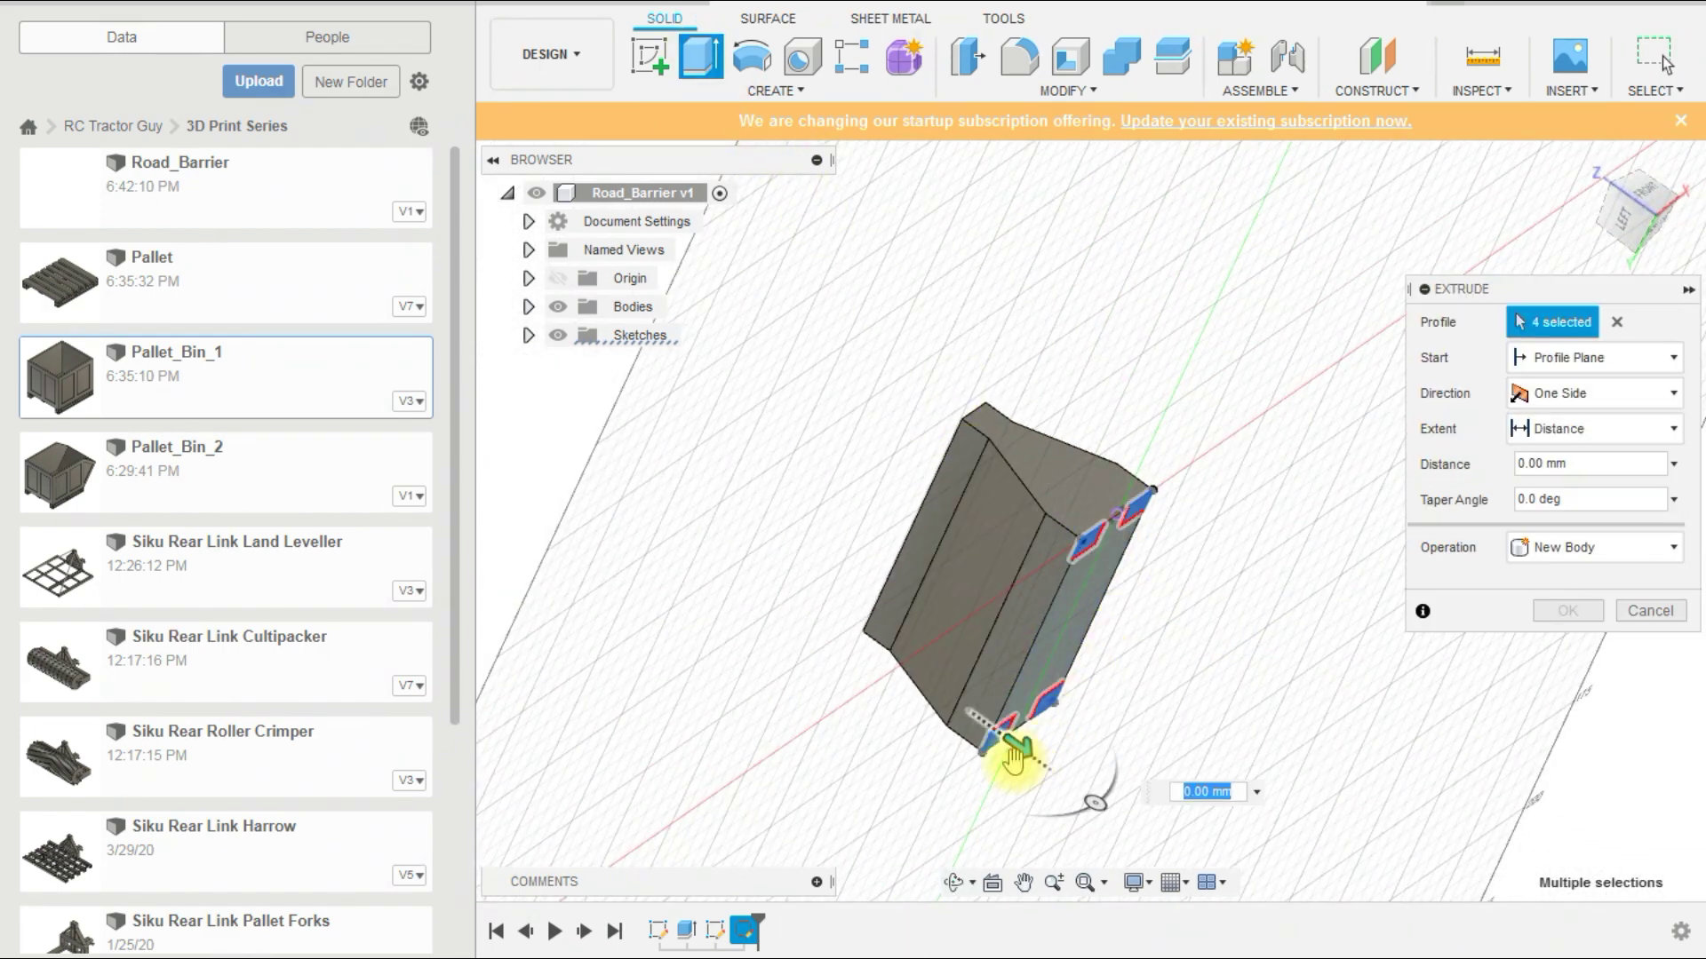
left_click_drag(1015, 749, 779, 573)
left_click(1570, 647)
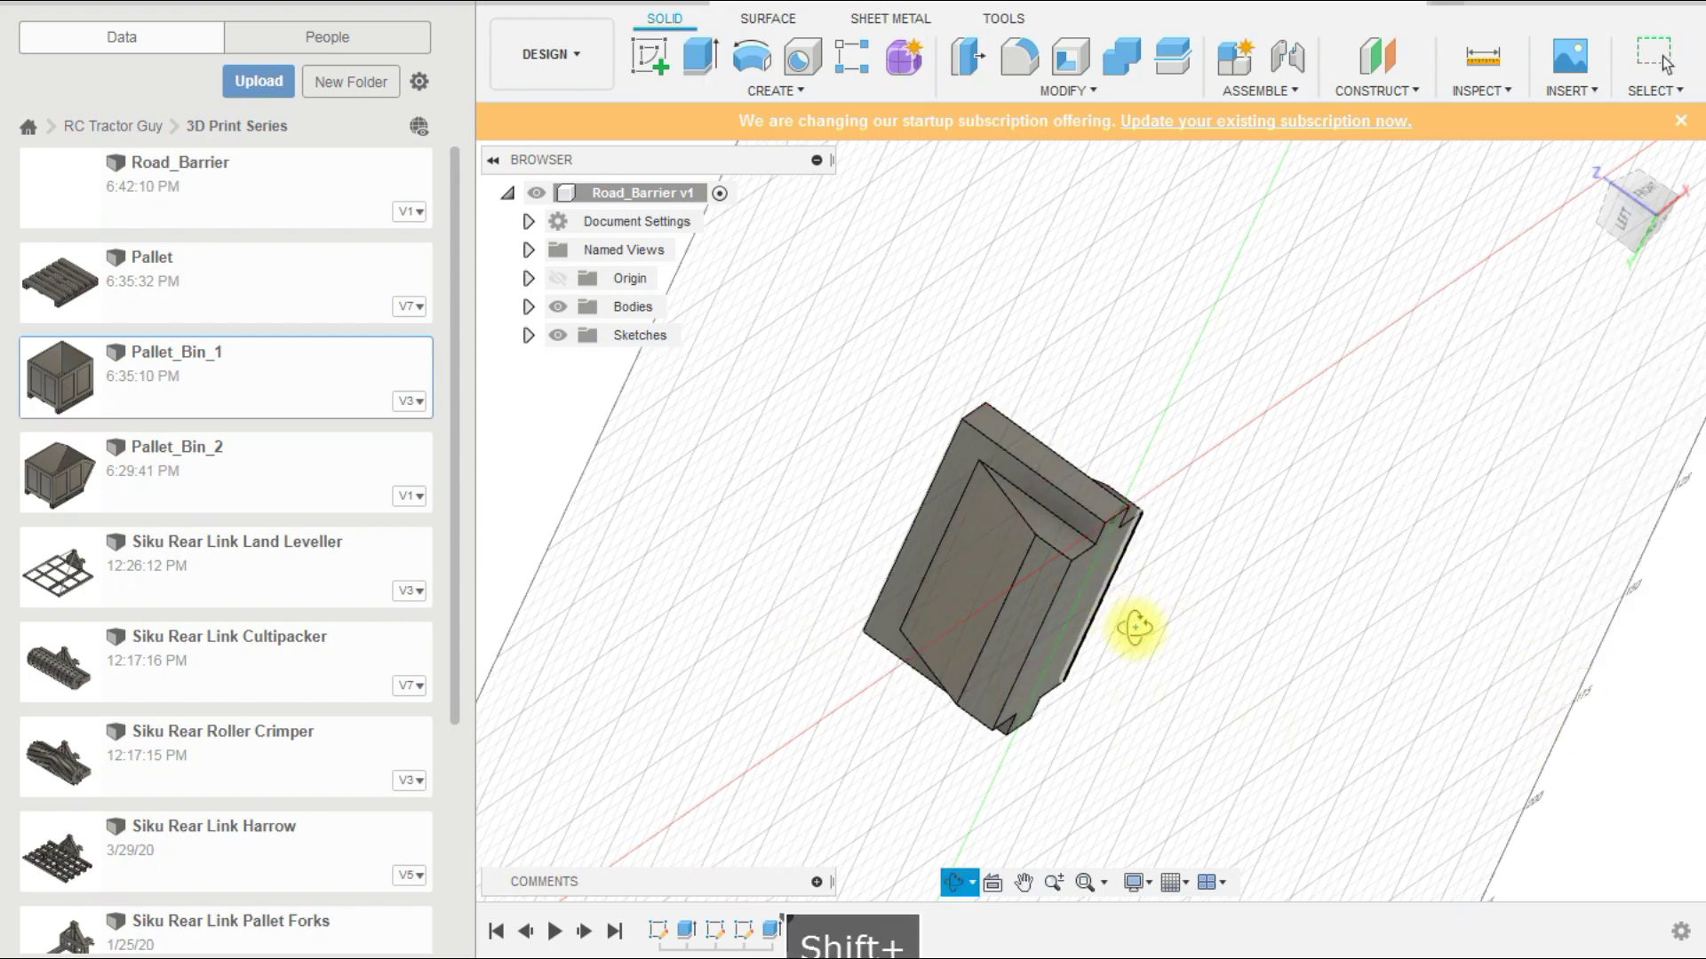
Step: Fillet the four outer vertical edges at the two ends of the barrier's central wall with a 4 mm radius
middle_click_drag(1134, 621, 1301, 569, "shift")
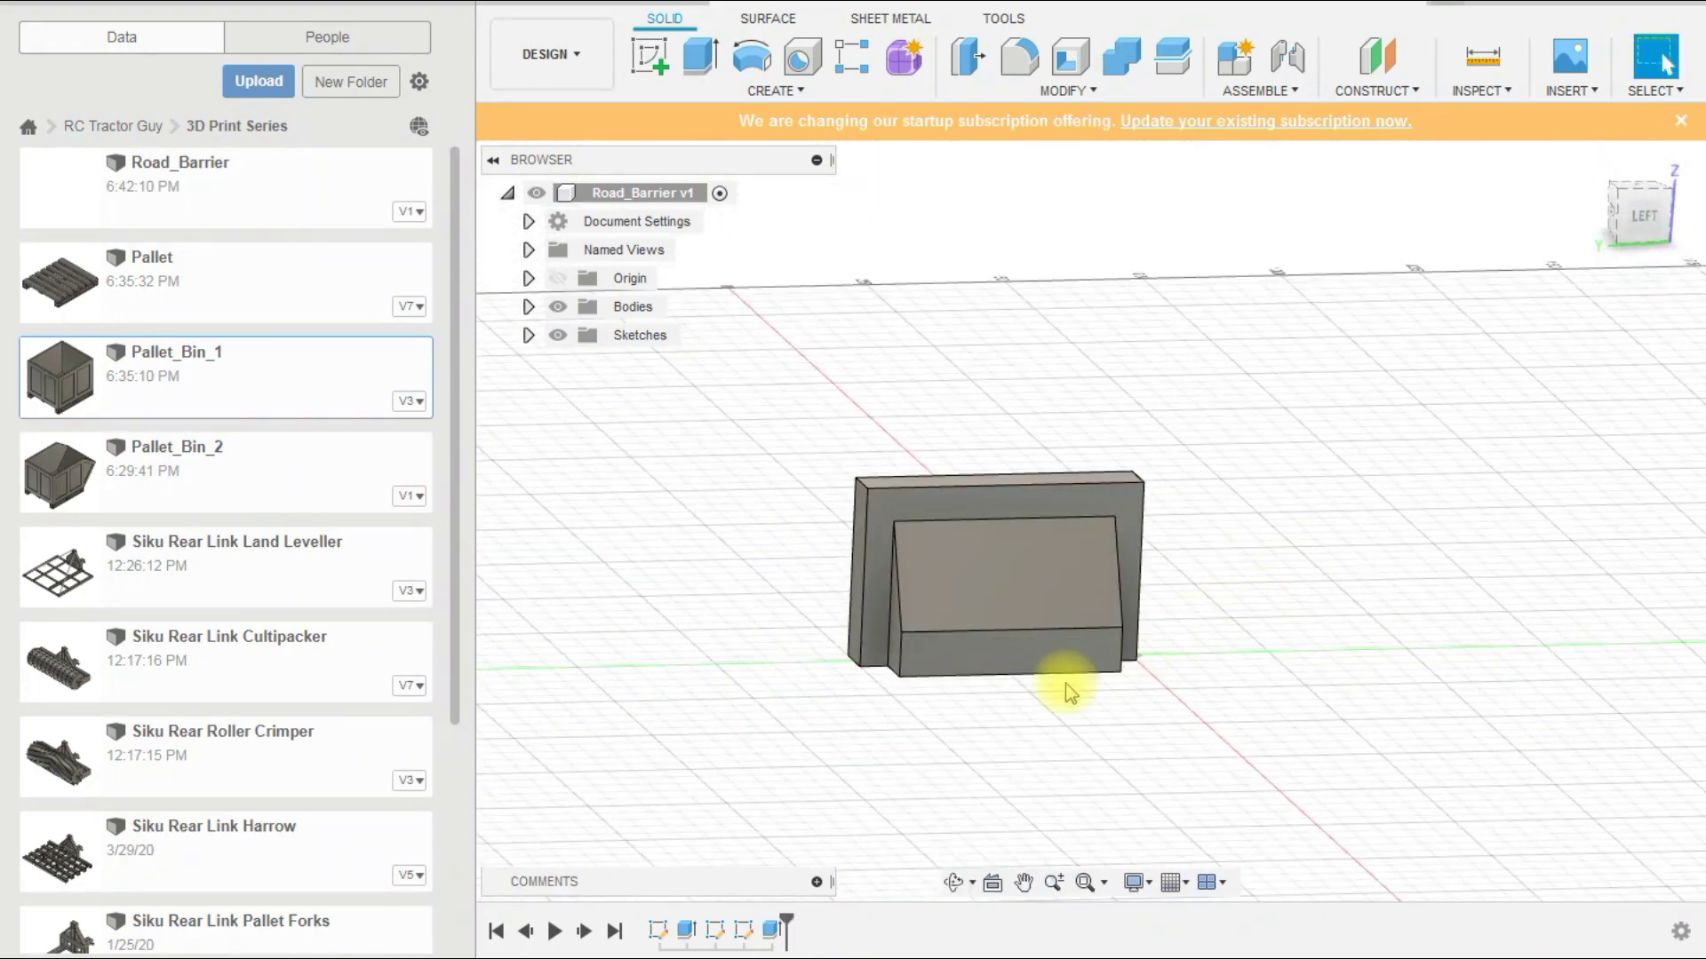
scroll(906, 683, "up", 3)
scroll(804, 771, "down", 2)
left_click(1018, 78)
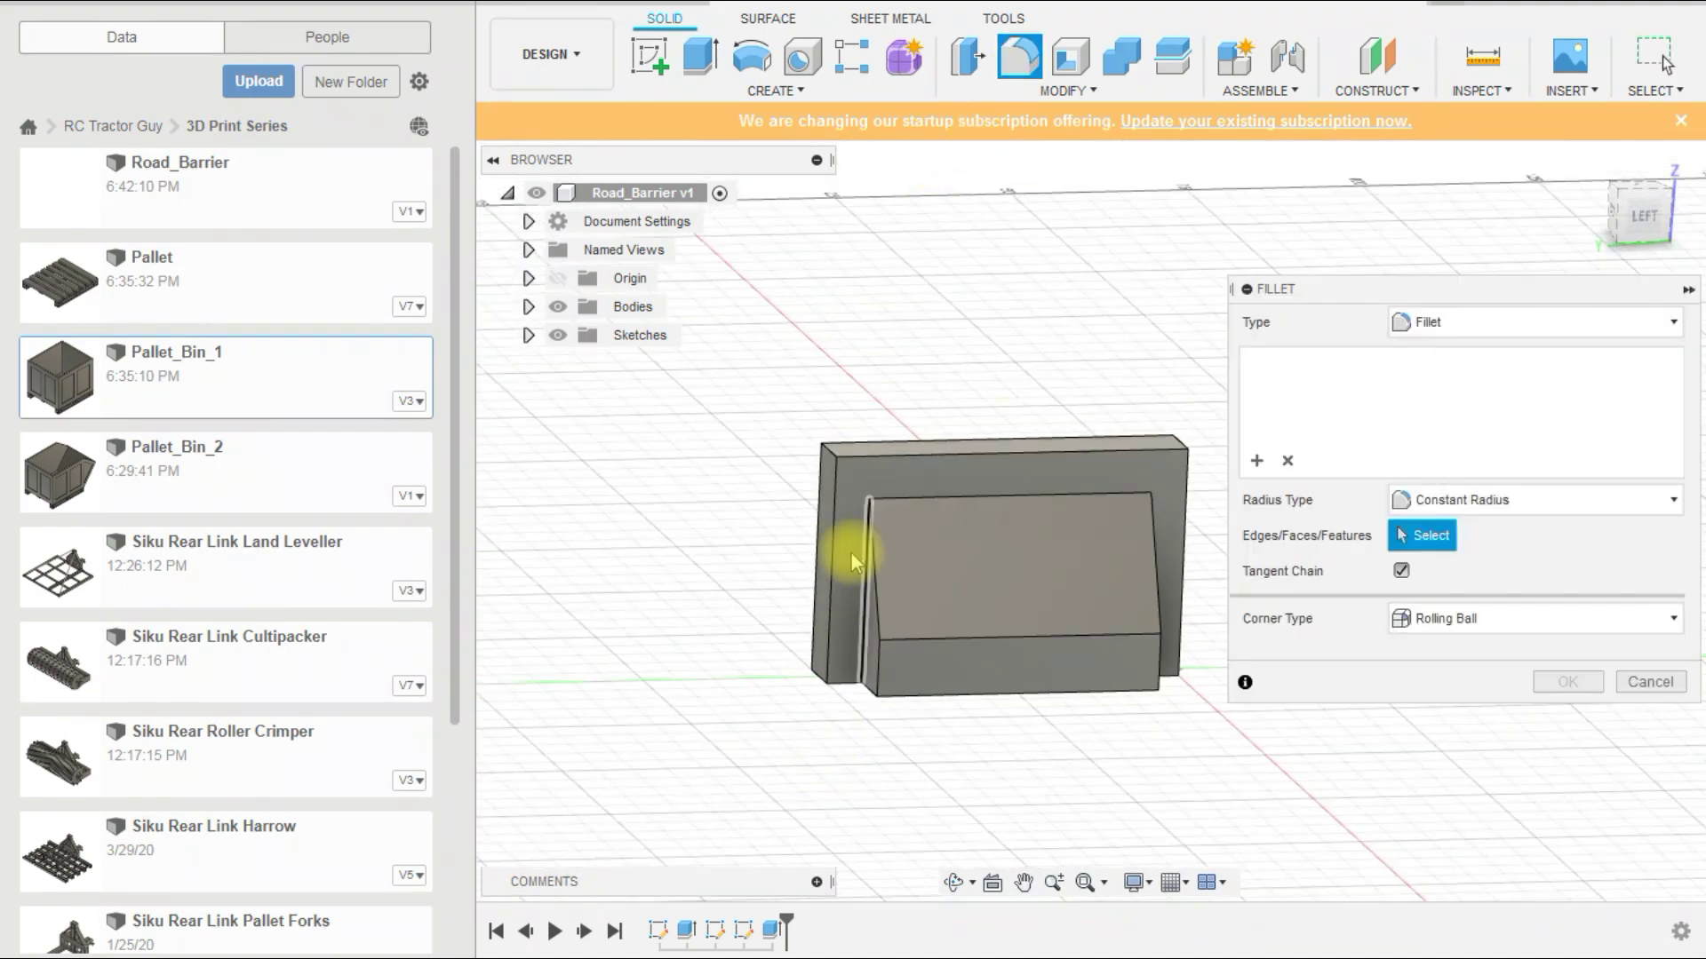
left_click(813, 563)
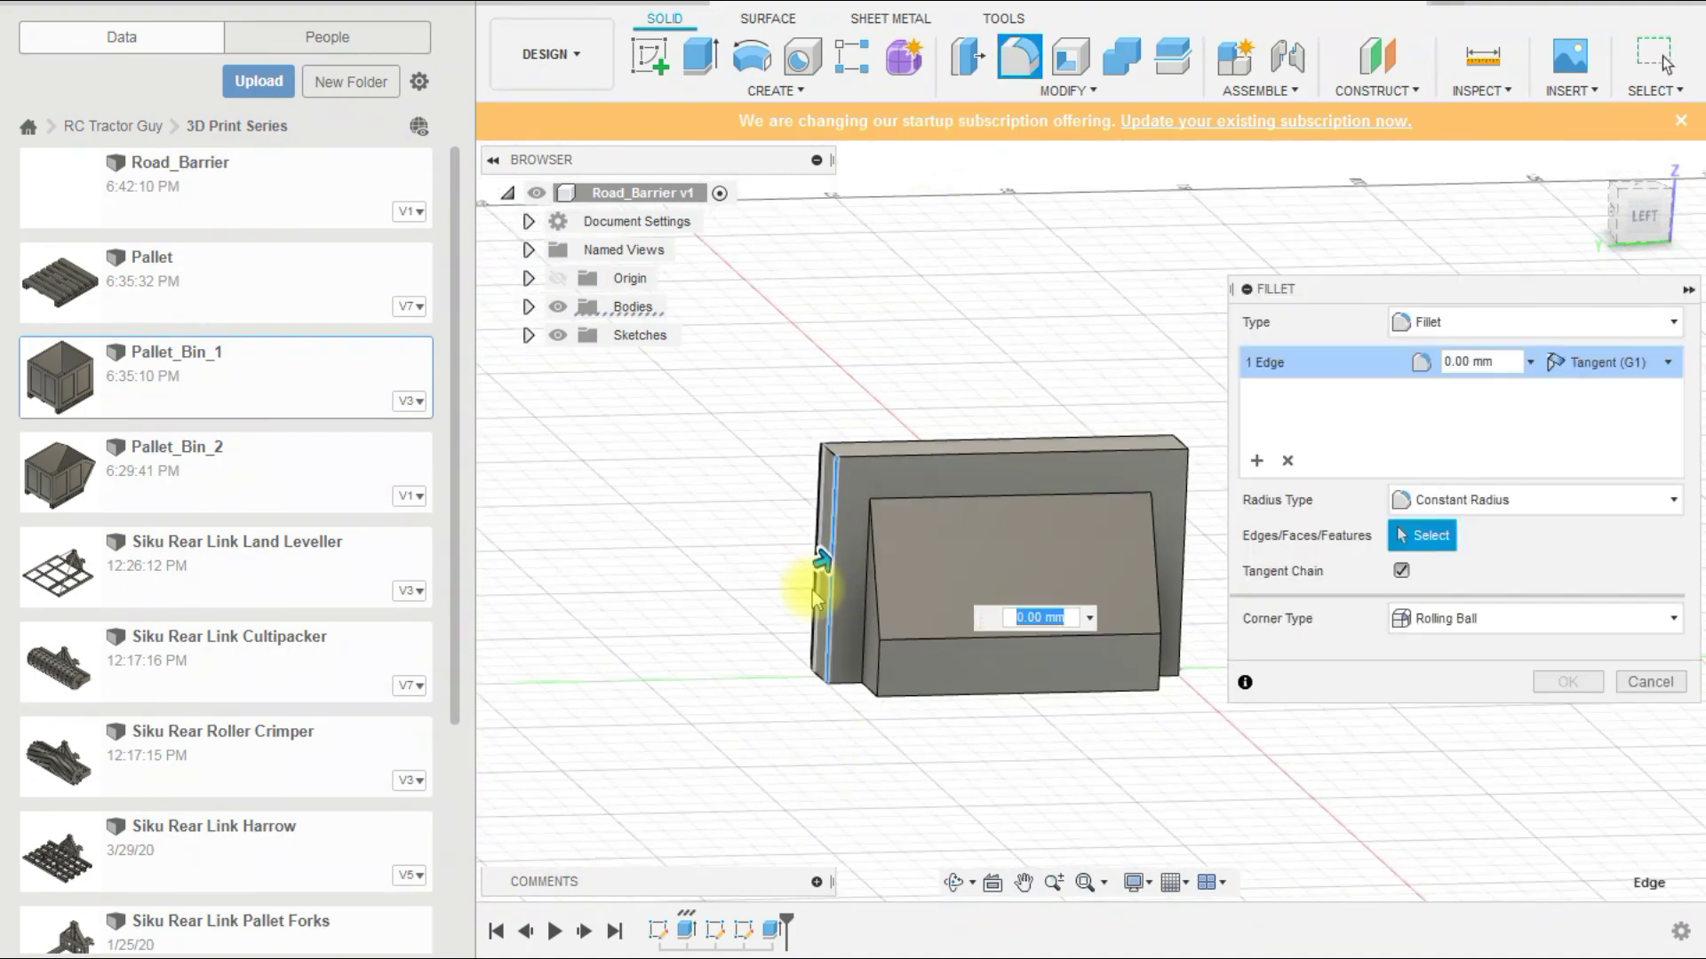
left_click(819, 622, "ctrl")
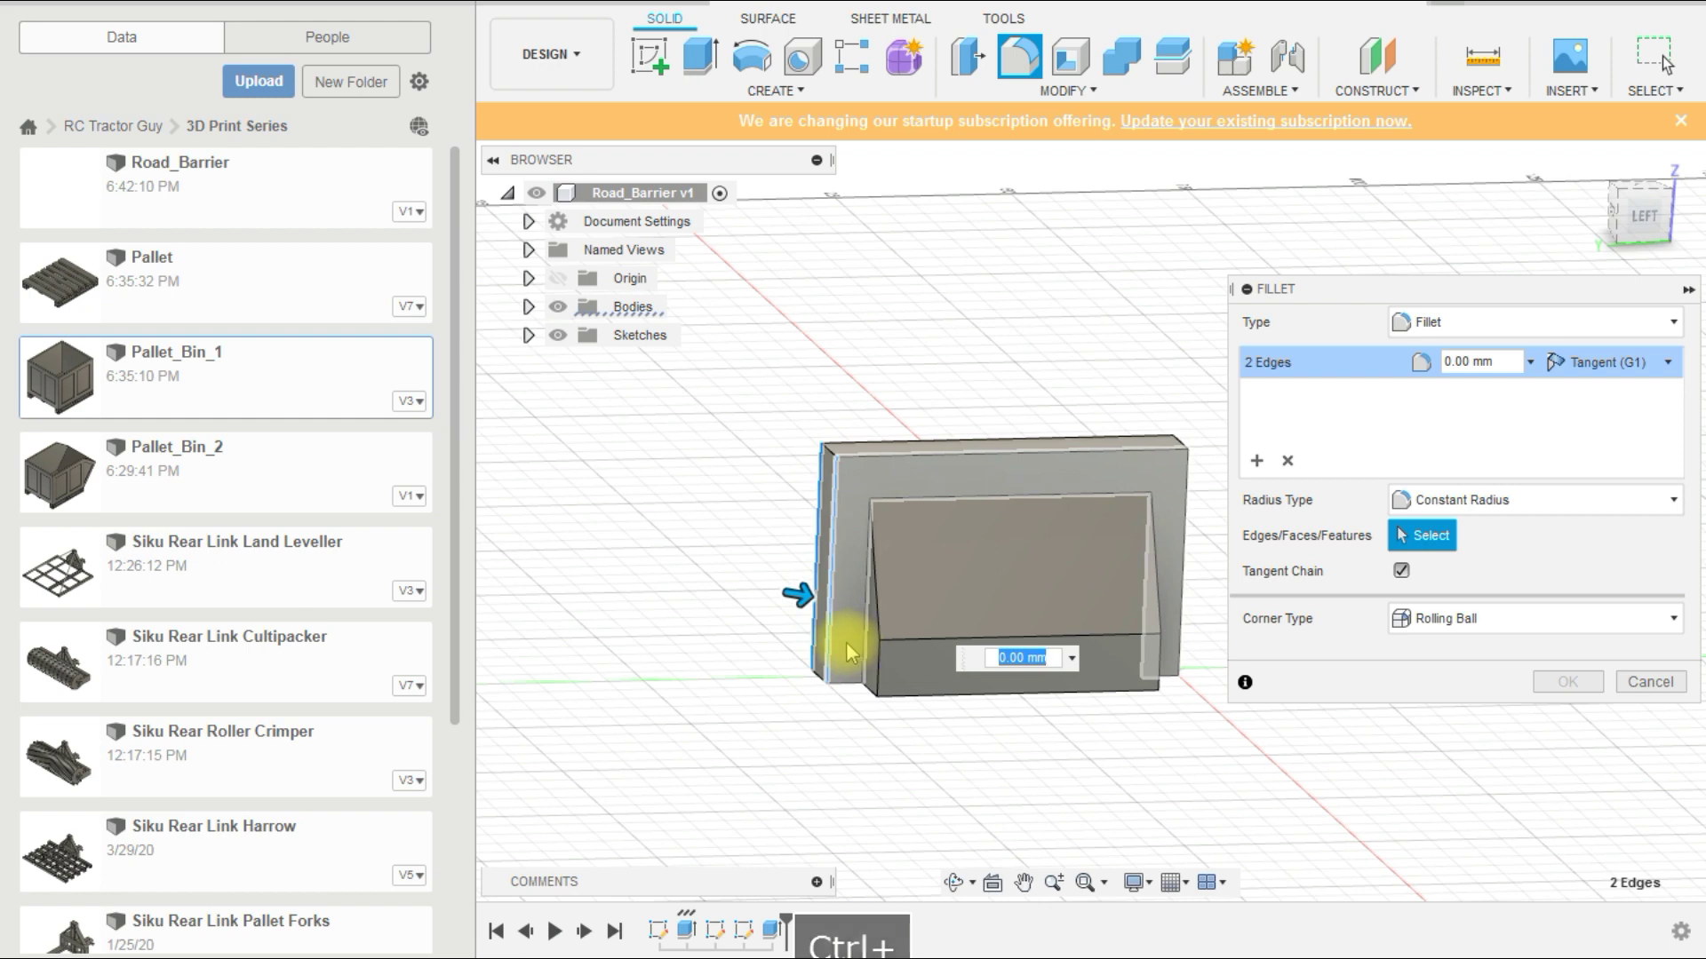
left_click(1173, 613, "ctrl")
middle_click_drag(1143, 776, 1031, 814, "shift")
left_click(1174, 497, "ctrl")
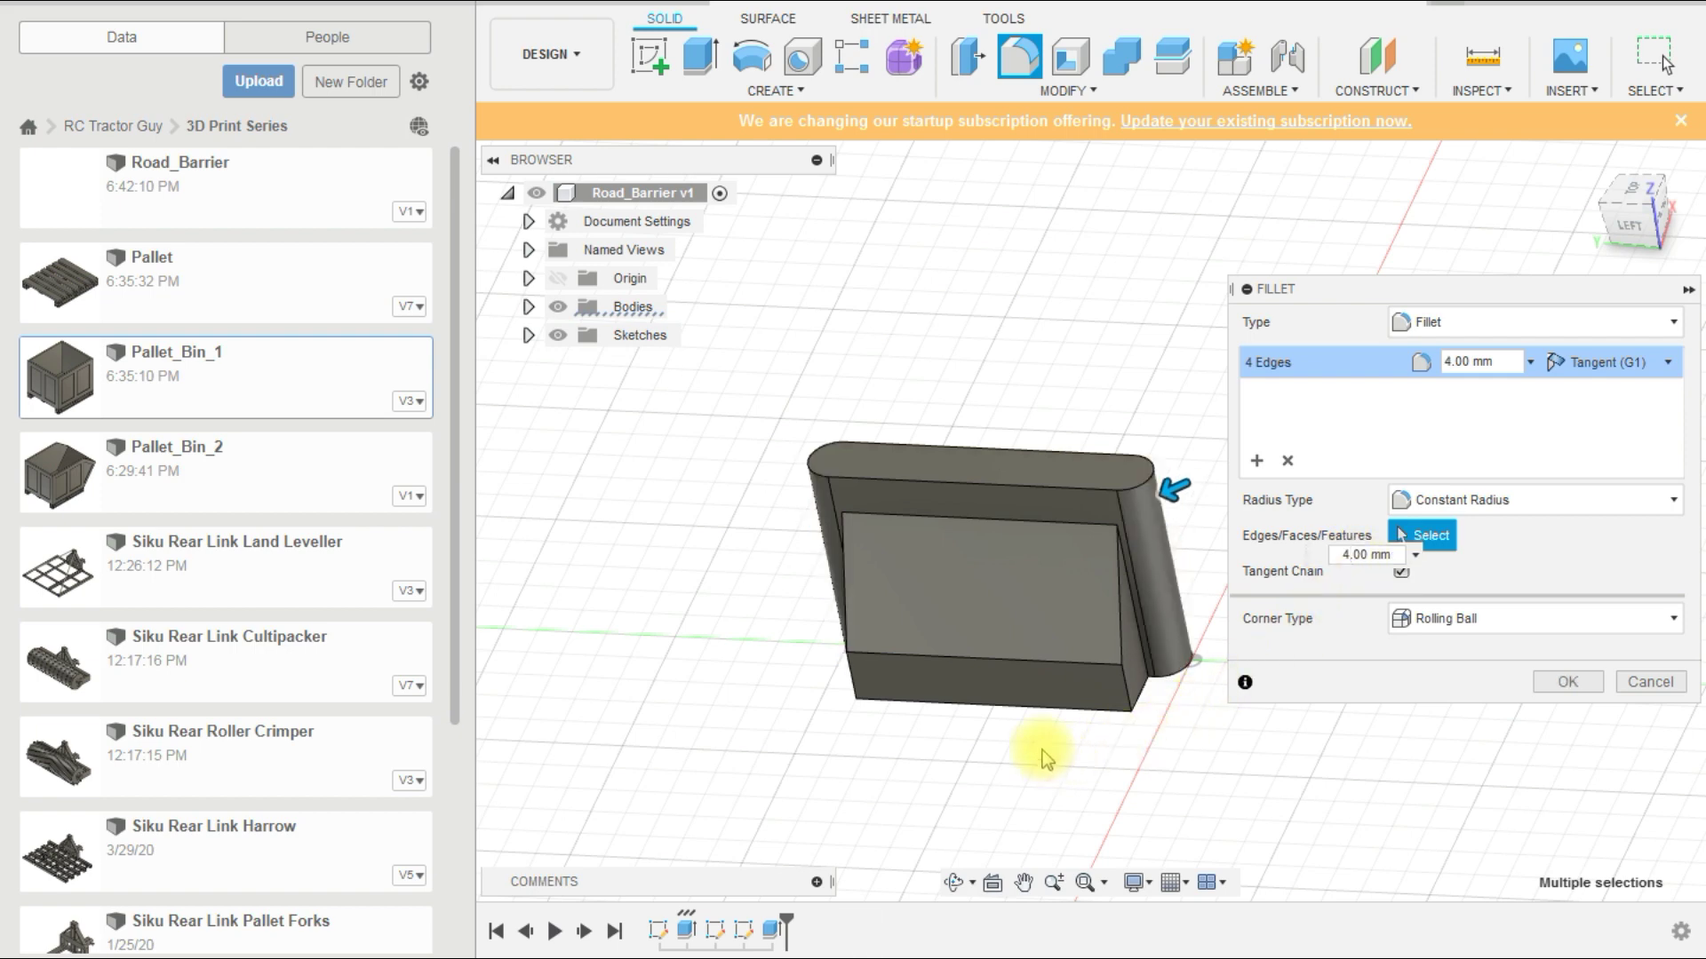
middle_click_drag(914, 761, 971, 754, "shift")
left_click(1556, 684)
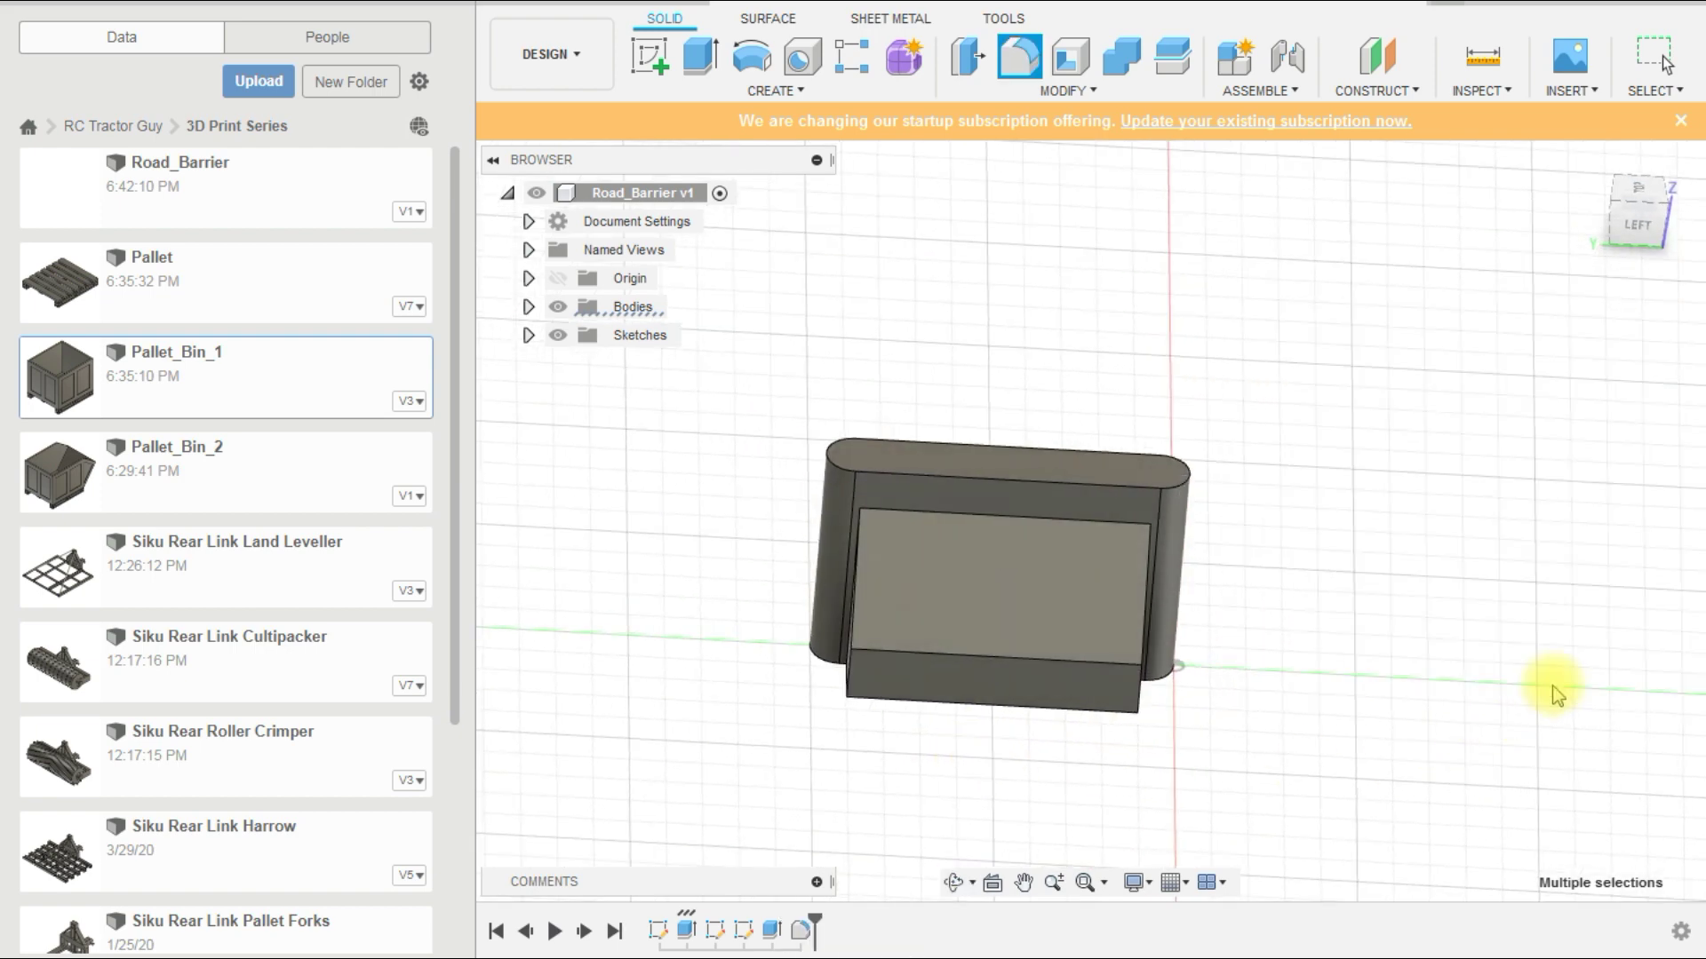
Step: Start a sketch on the flat side face of the barrier's central wall, above the sloped base
middle_click_drag(1556, 693, 1305, 704, "shift")
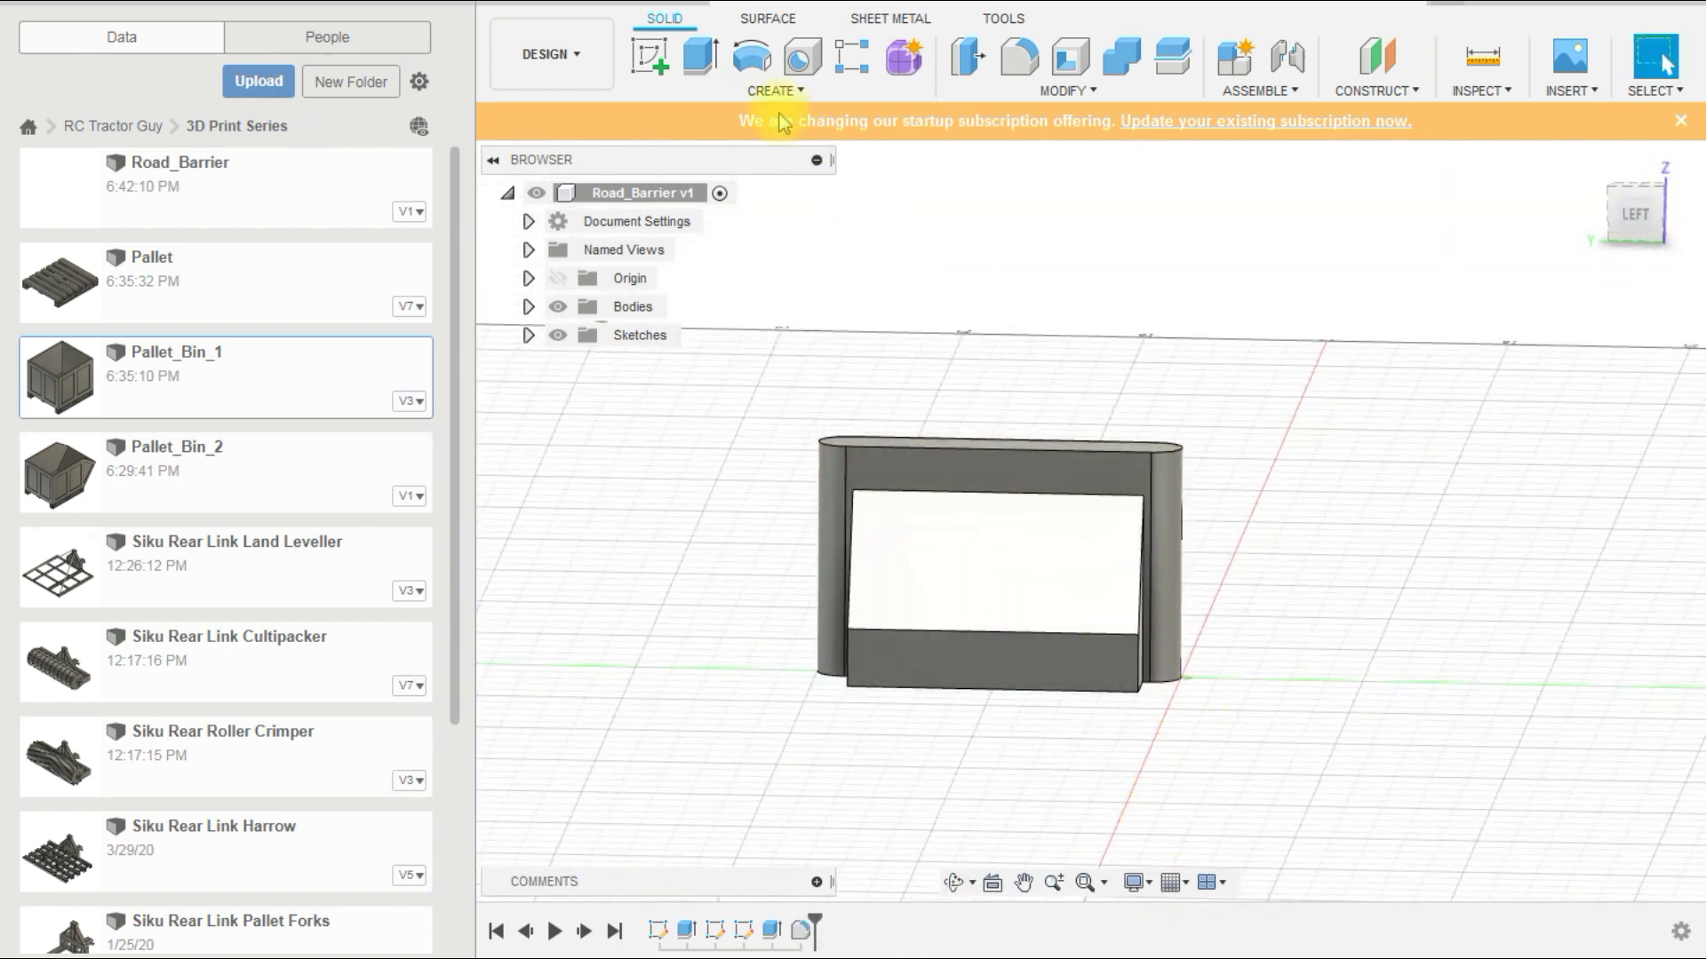
left_click(651, 55)
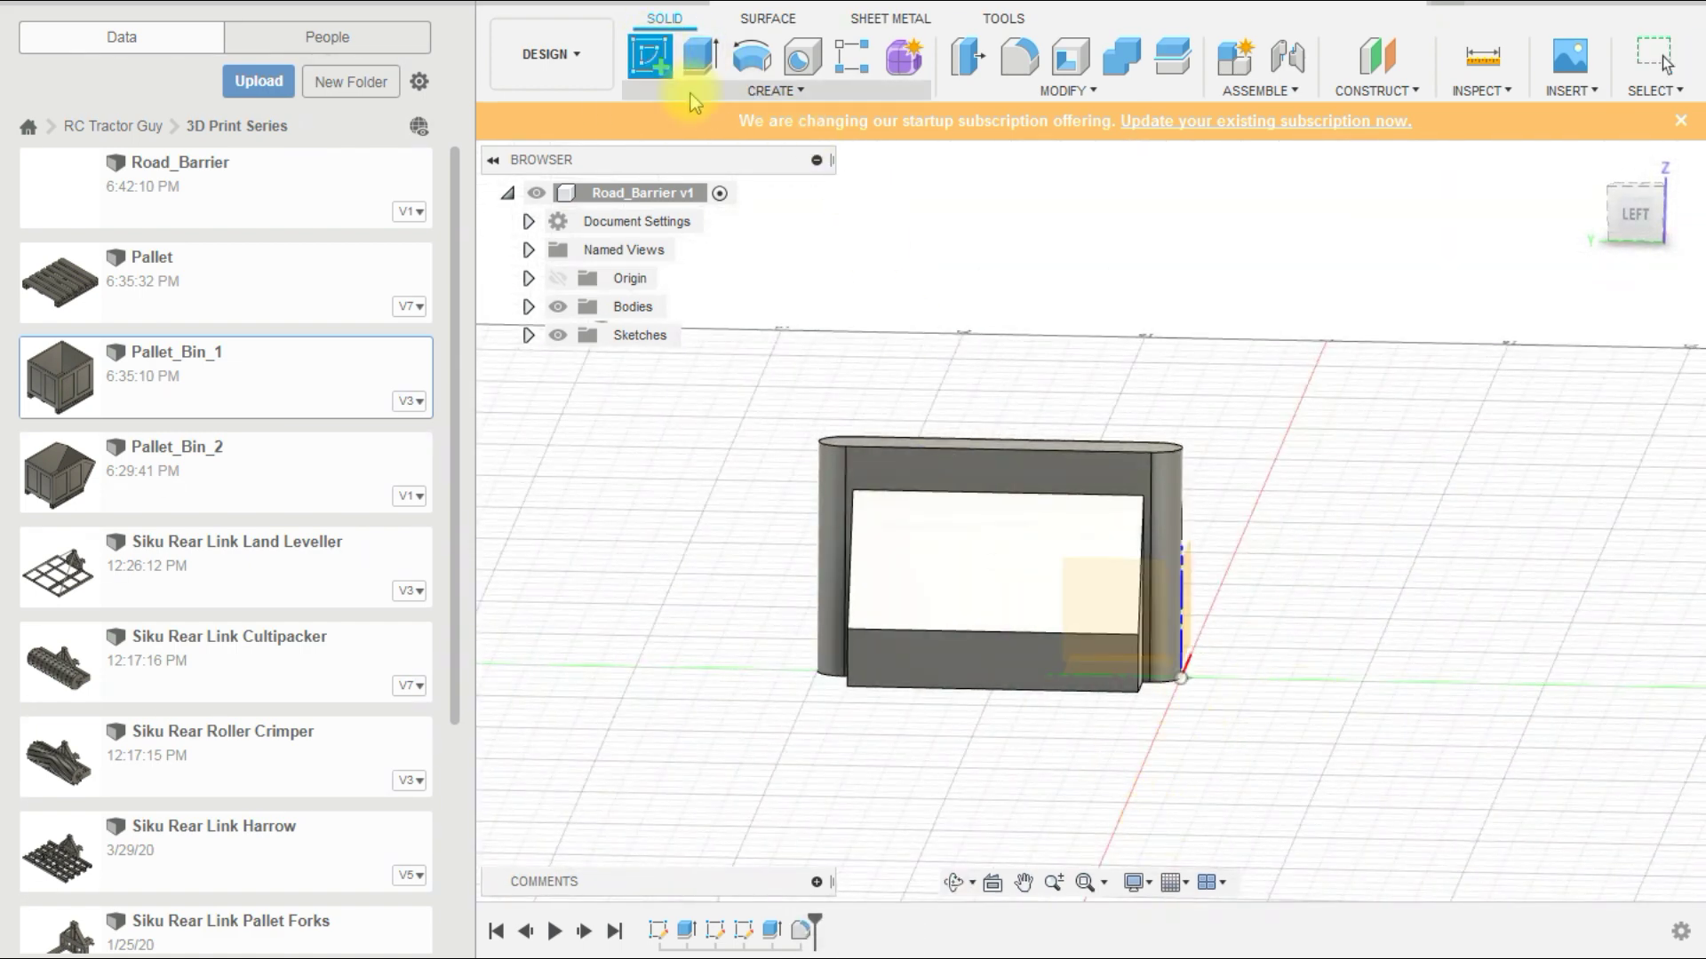
left_click(1075, 484)
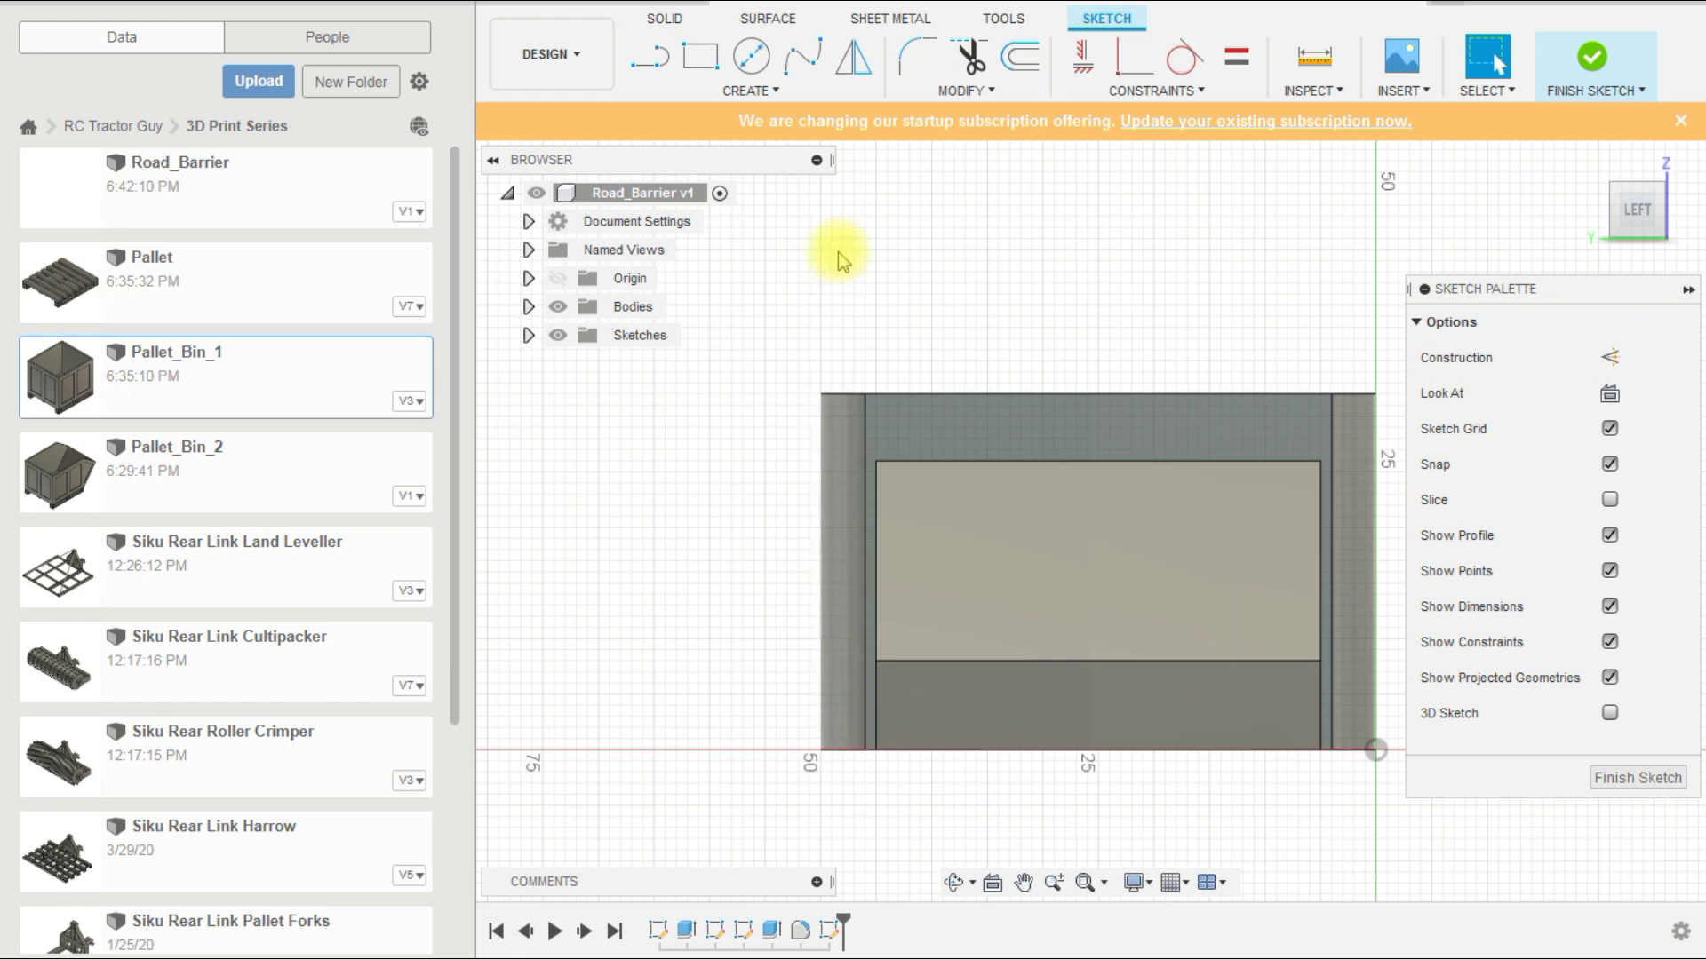
Step: Draw a two-point rectangle over the lower part of the rounded end opposite the origin, reaching the bottom outer corner
key("r")
scroll(819, 616, "up", 2)
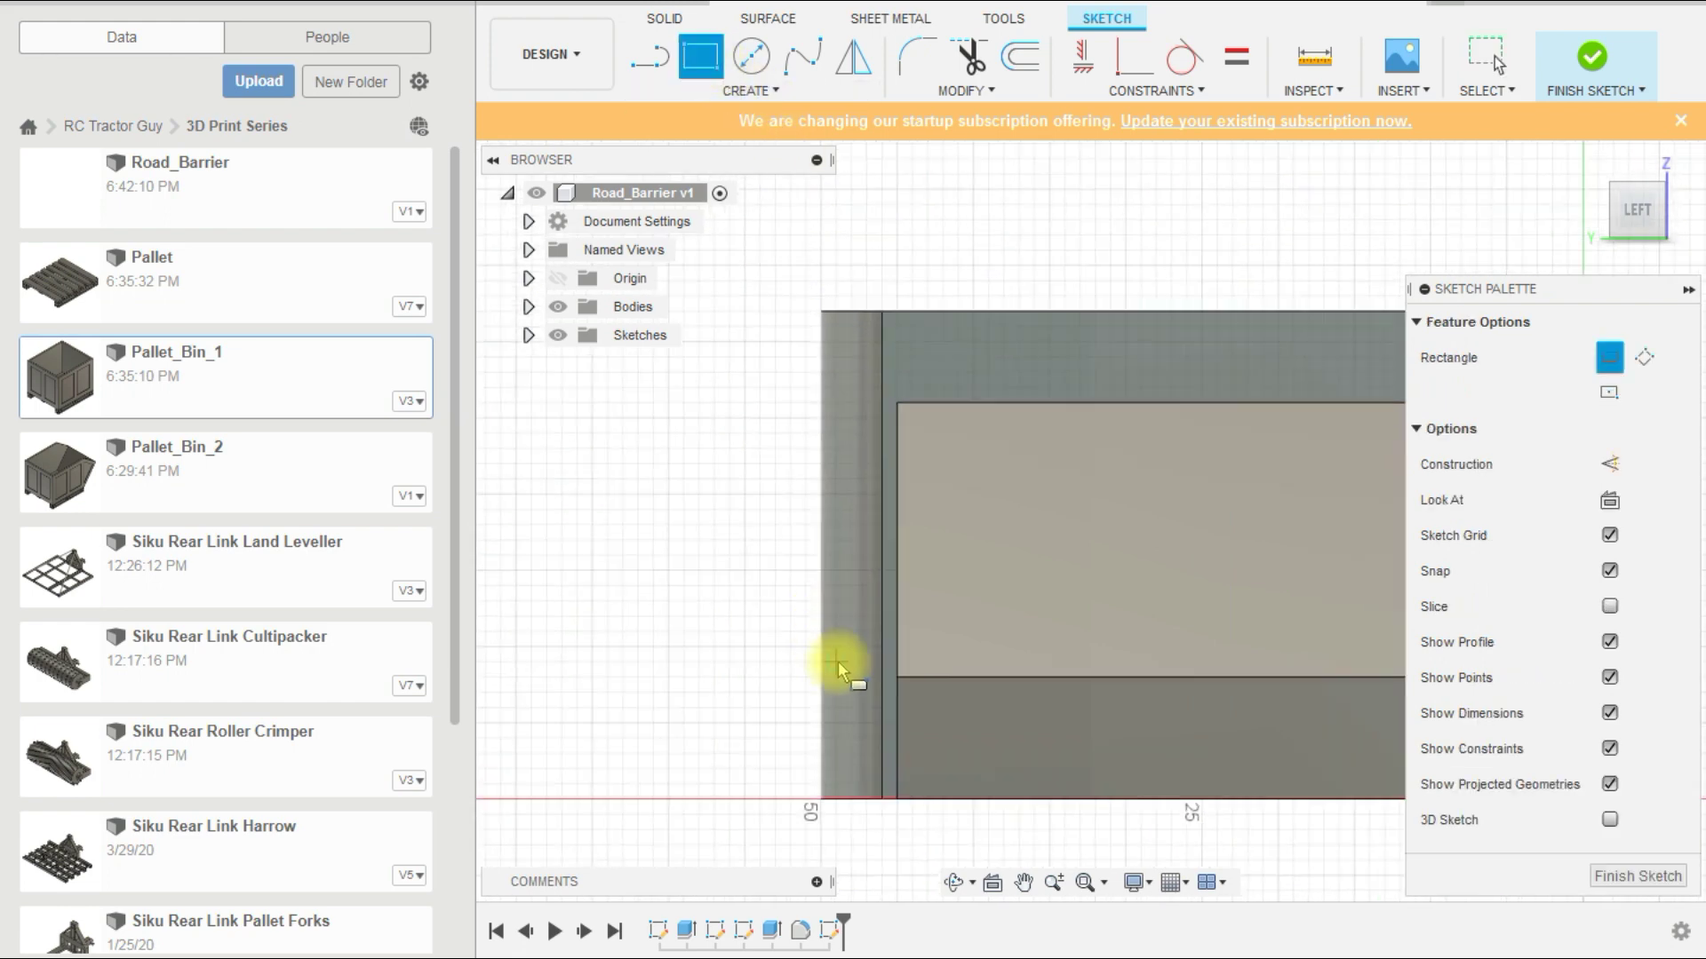
left_click(885, 572)
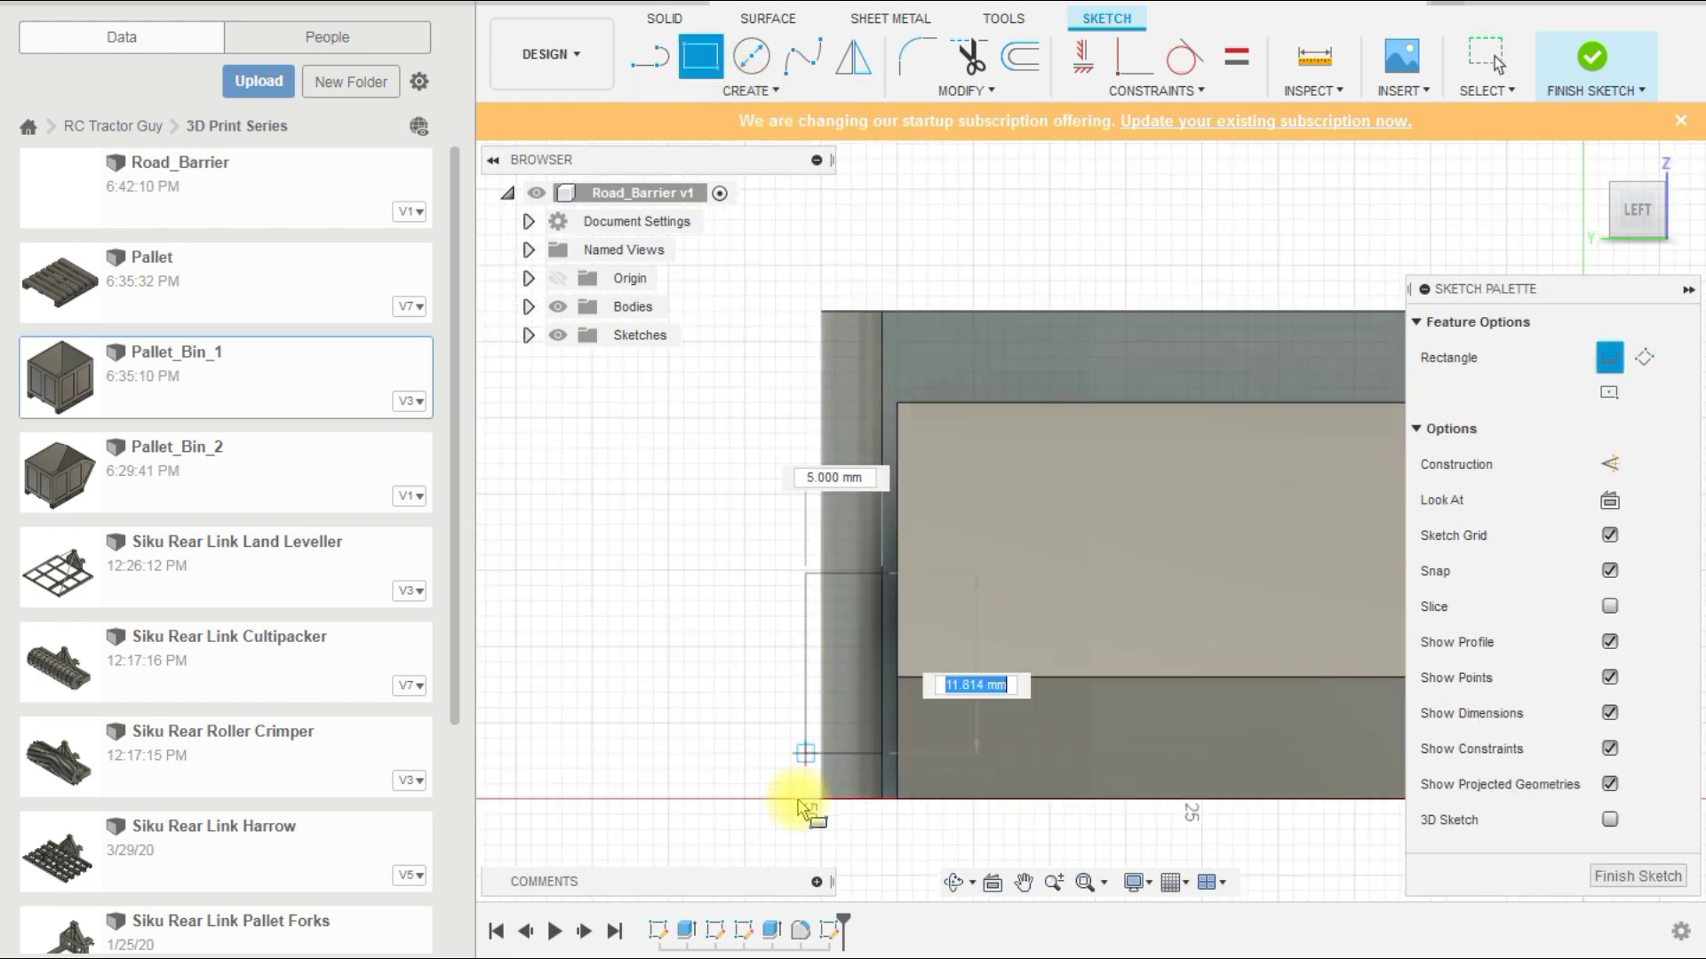
left_click(822, 800)
Step: Draw a two-point rectangle over the upper half of the origin-end rounded end, from the wall's top edge to its outer edge at mid-height
scroll(571, 781, "down", 2)
scroll(1097, 685, "down", 1)
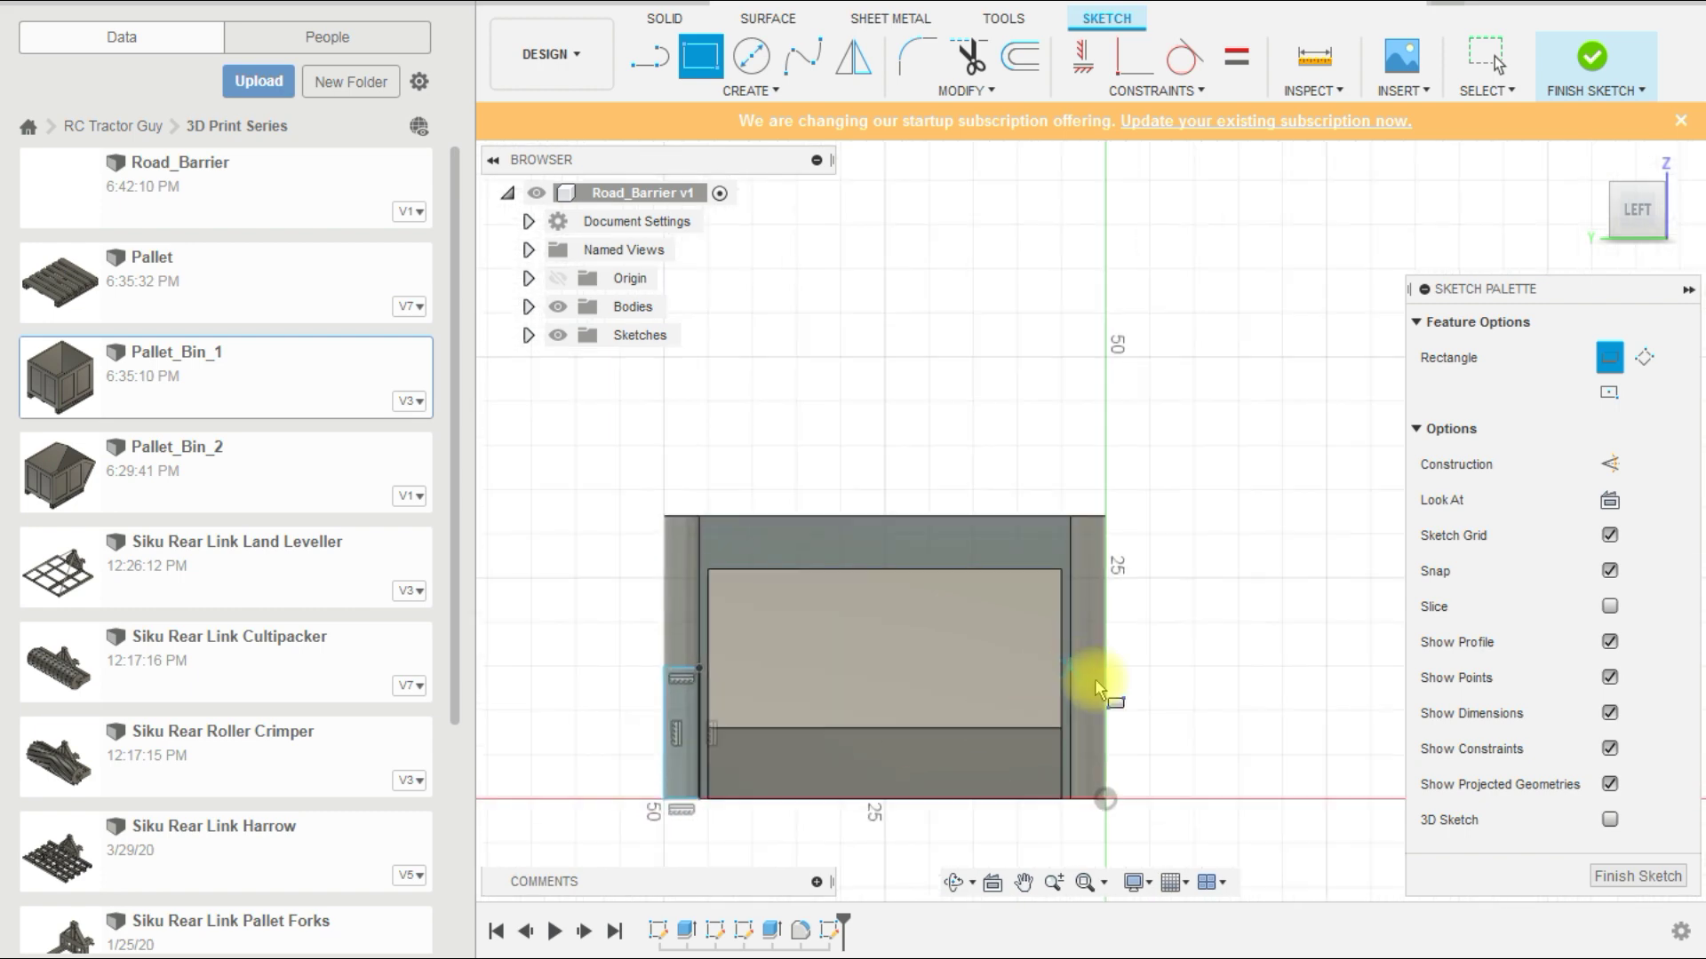
scroll(1097, 685, "up", 1)
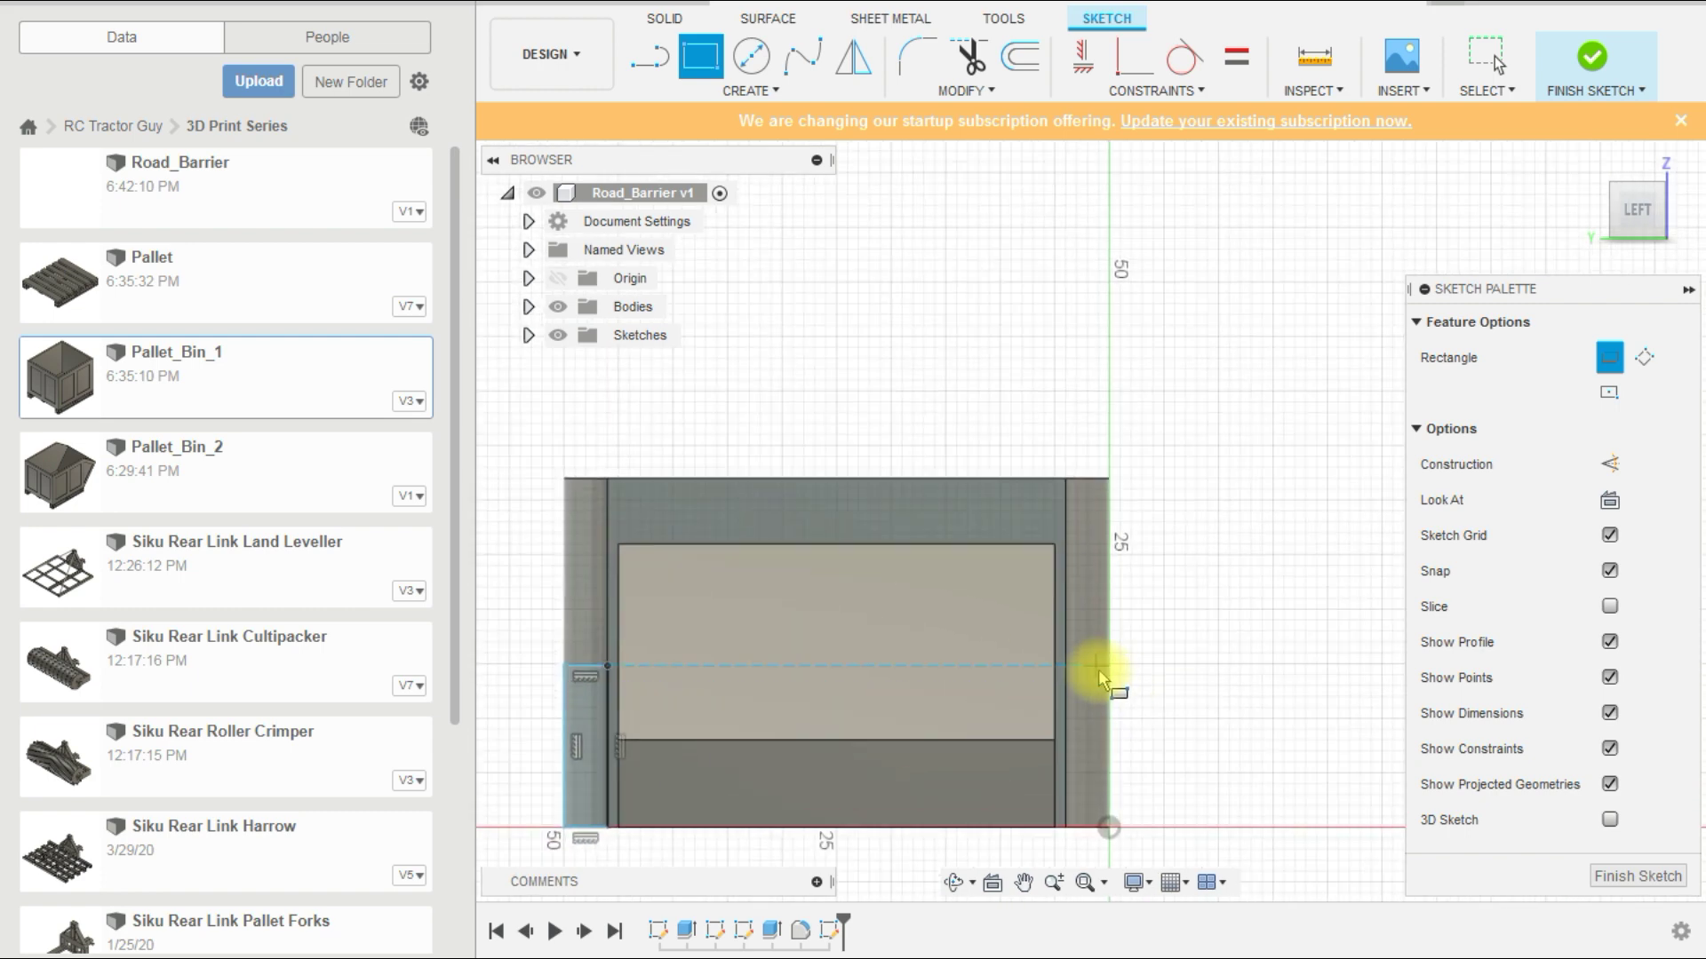
left_click(1054, 478)
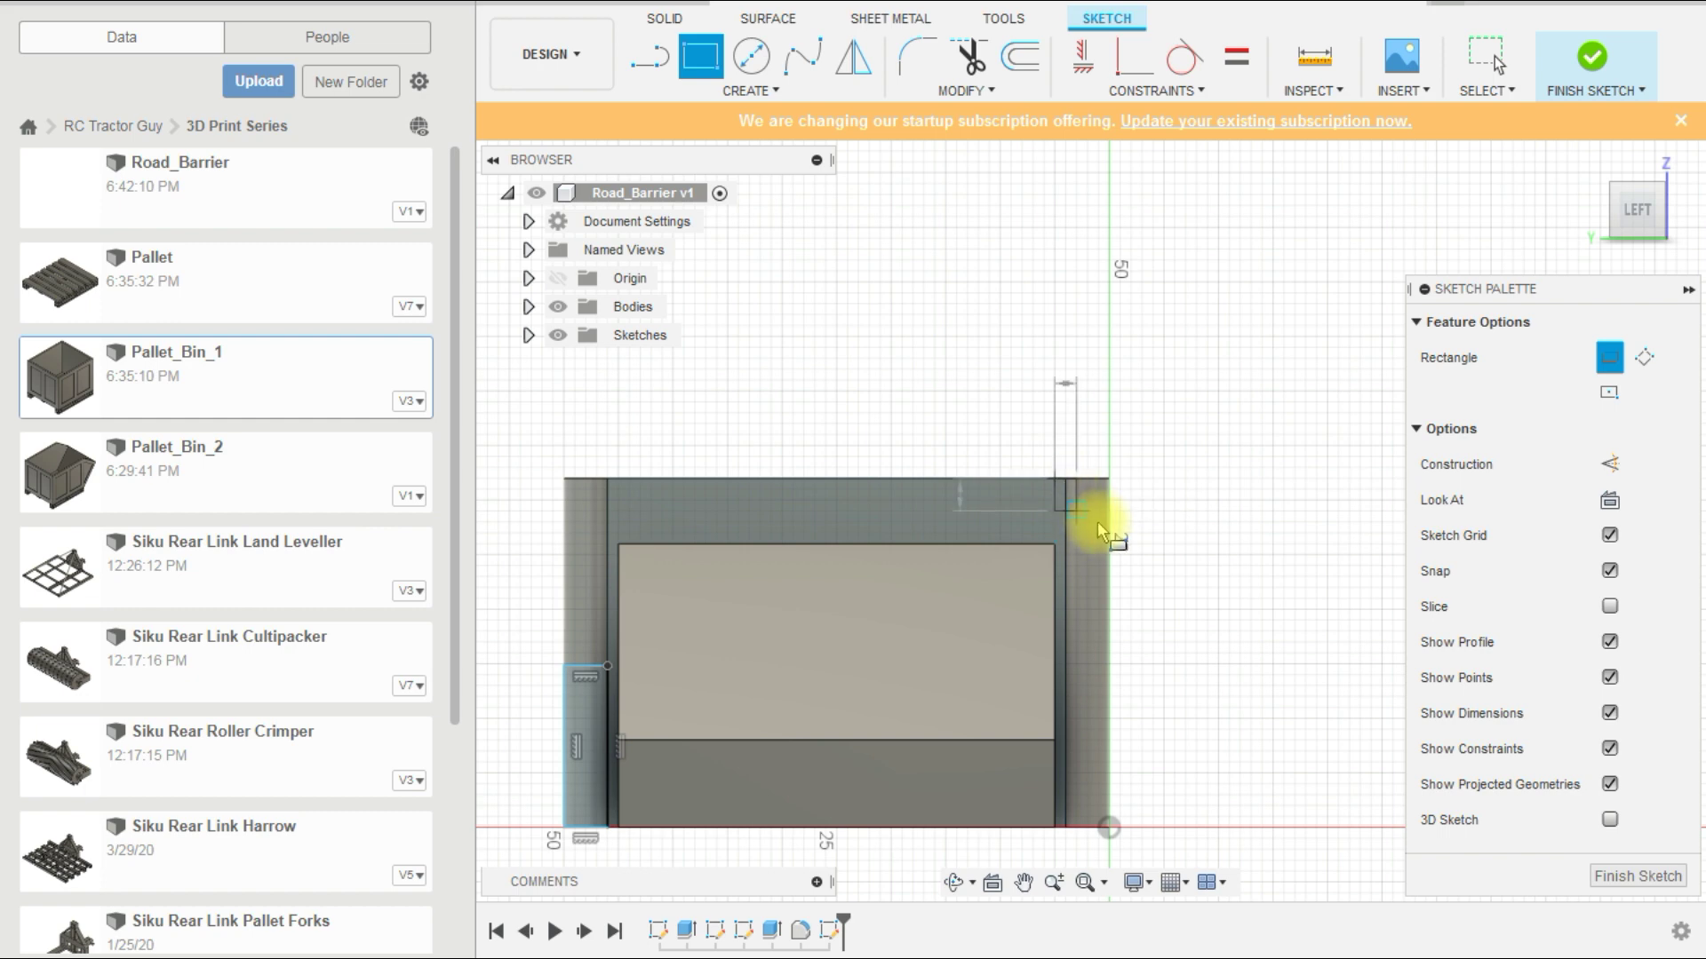
left_click(1116, 659)
key("Escape")
Step: Delete the lower far-end rectangle and redraw it from the bottom outer corner up to the level of the upper rectangle's lower edge
left_click_drag(529, 659, 632, 855)
key("Delete")
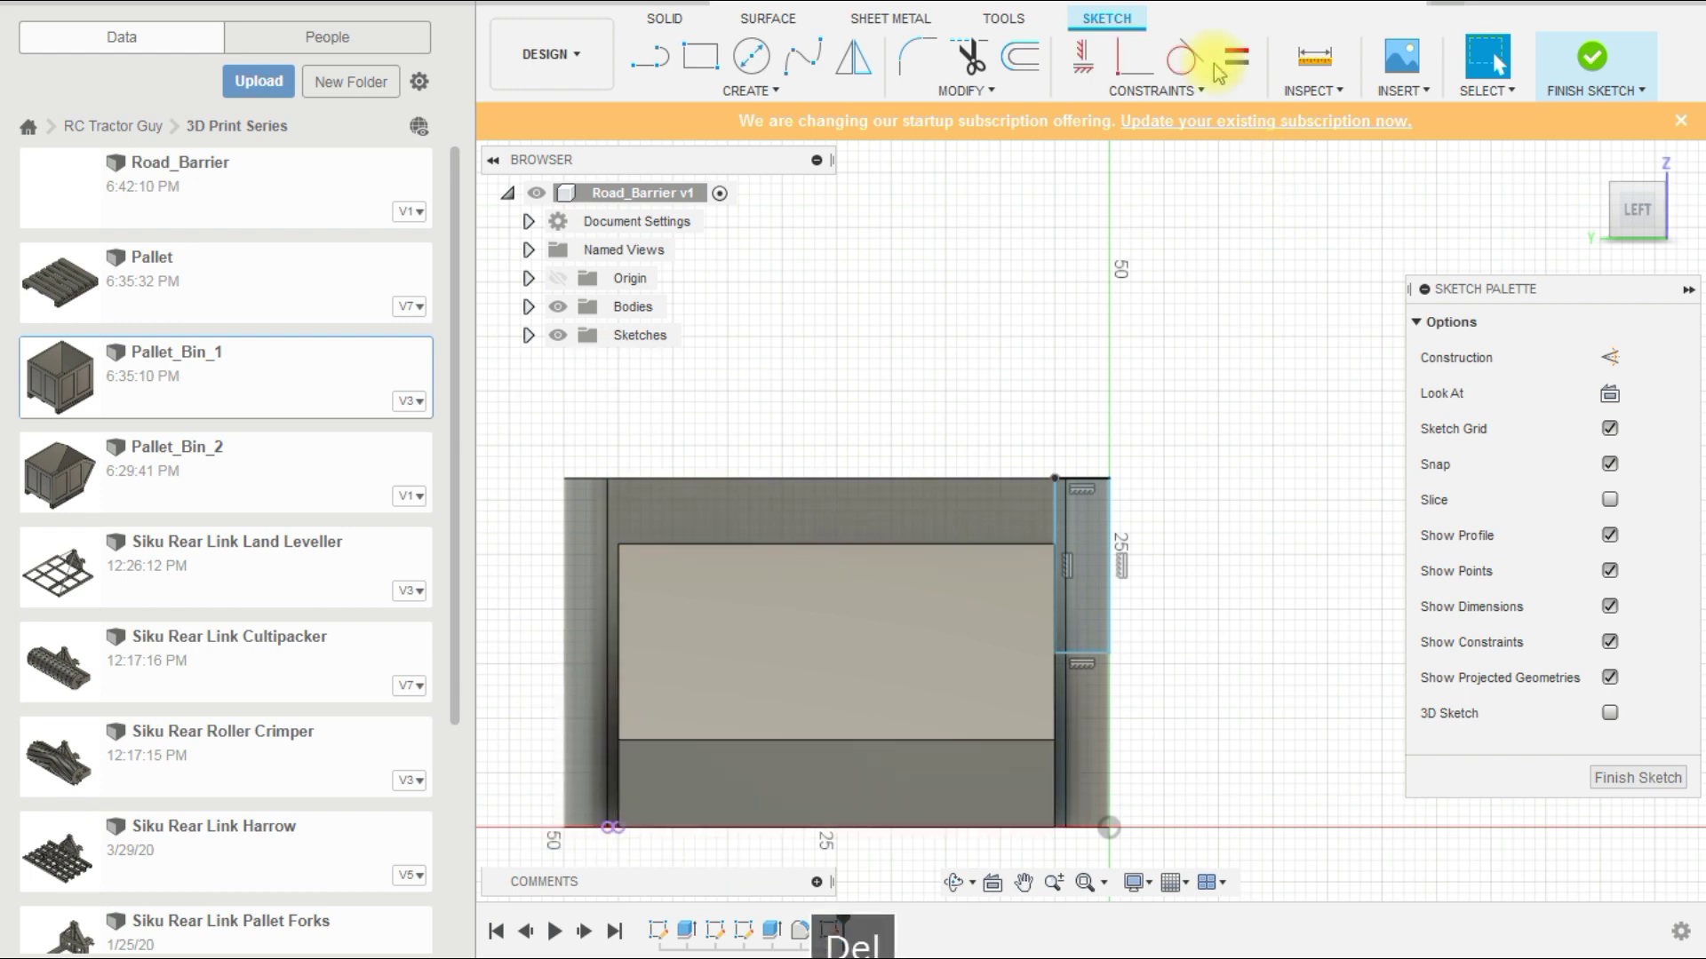
left_click(700, 56)
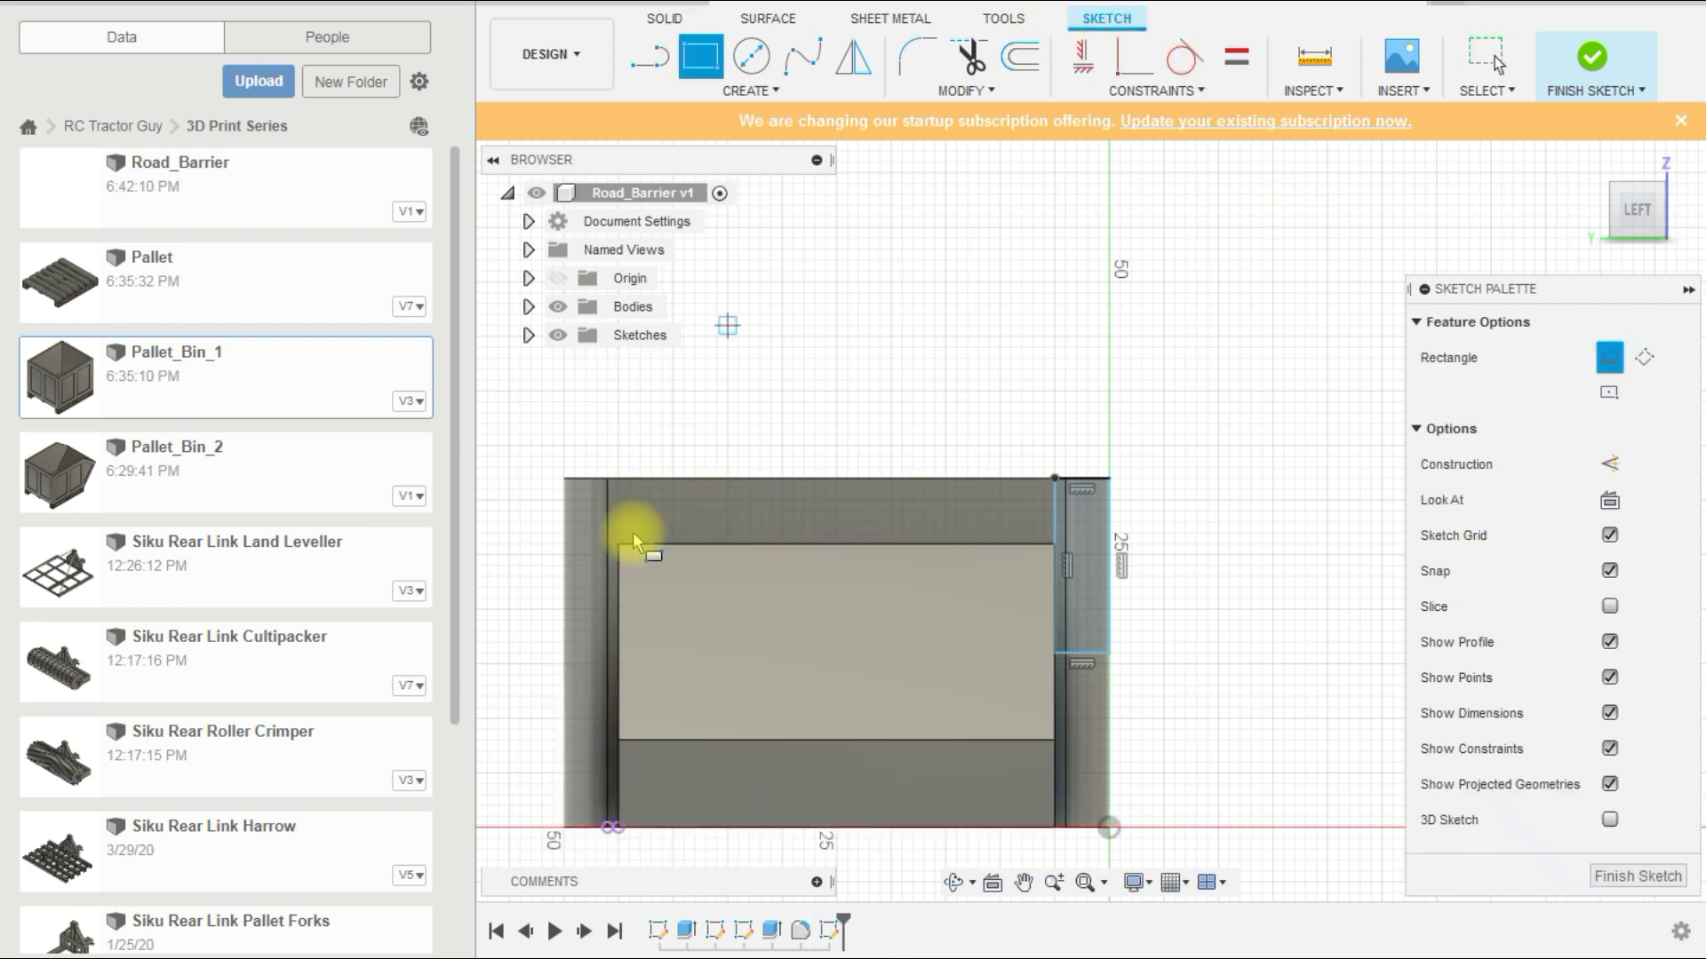
left_click(567, 828)
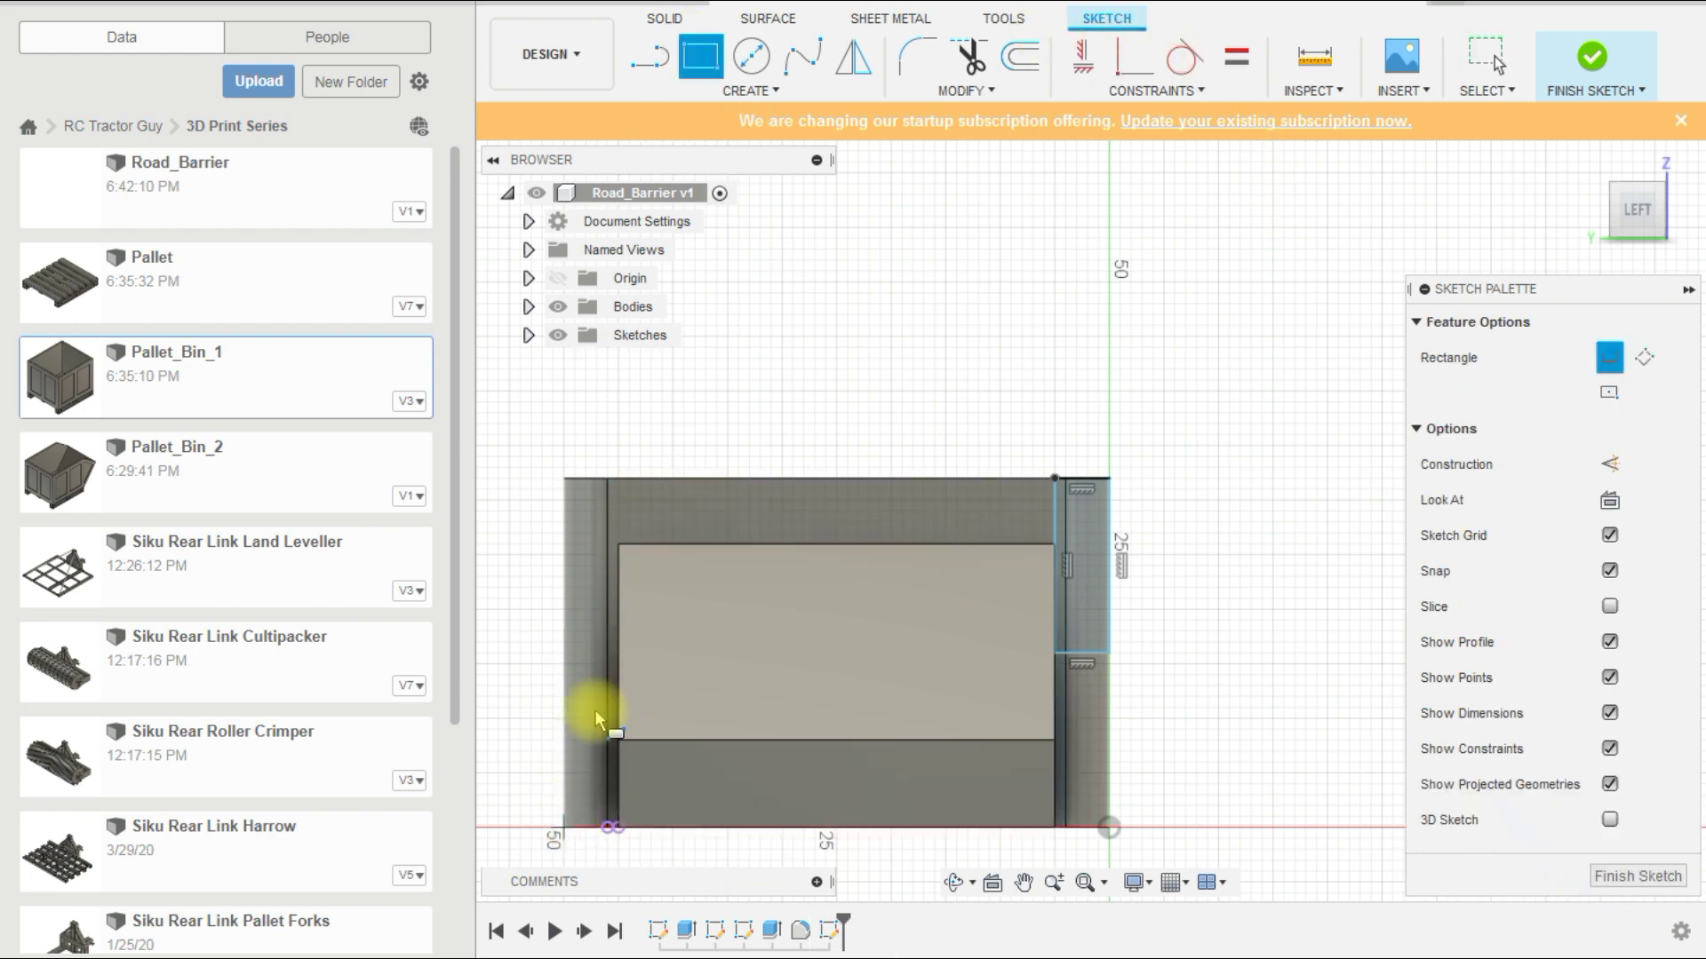
left_click(625, 653)
key("Escape")
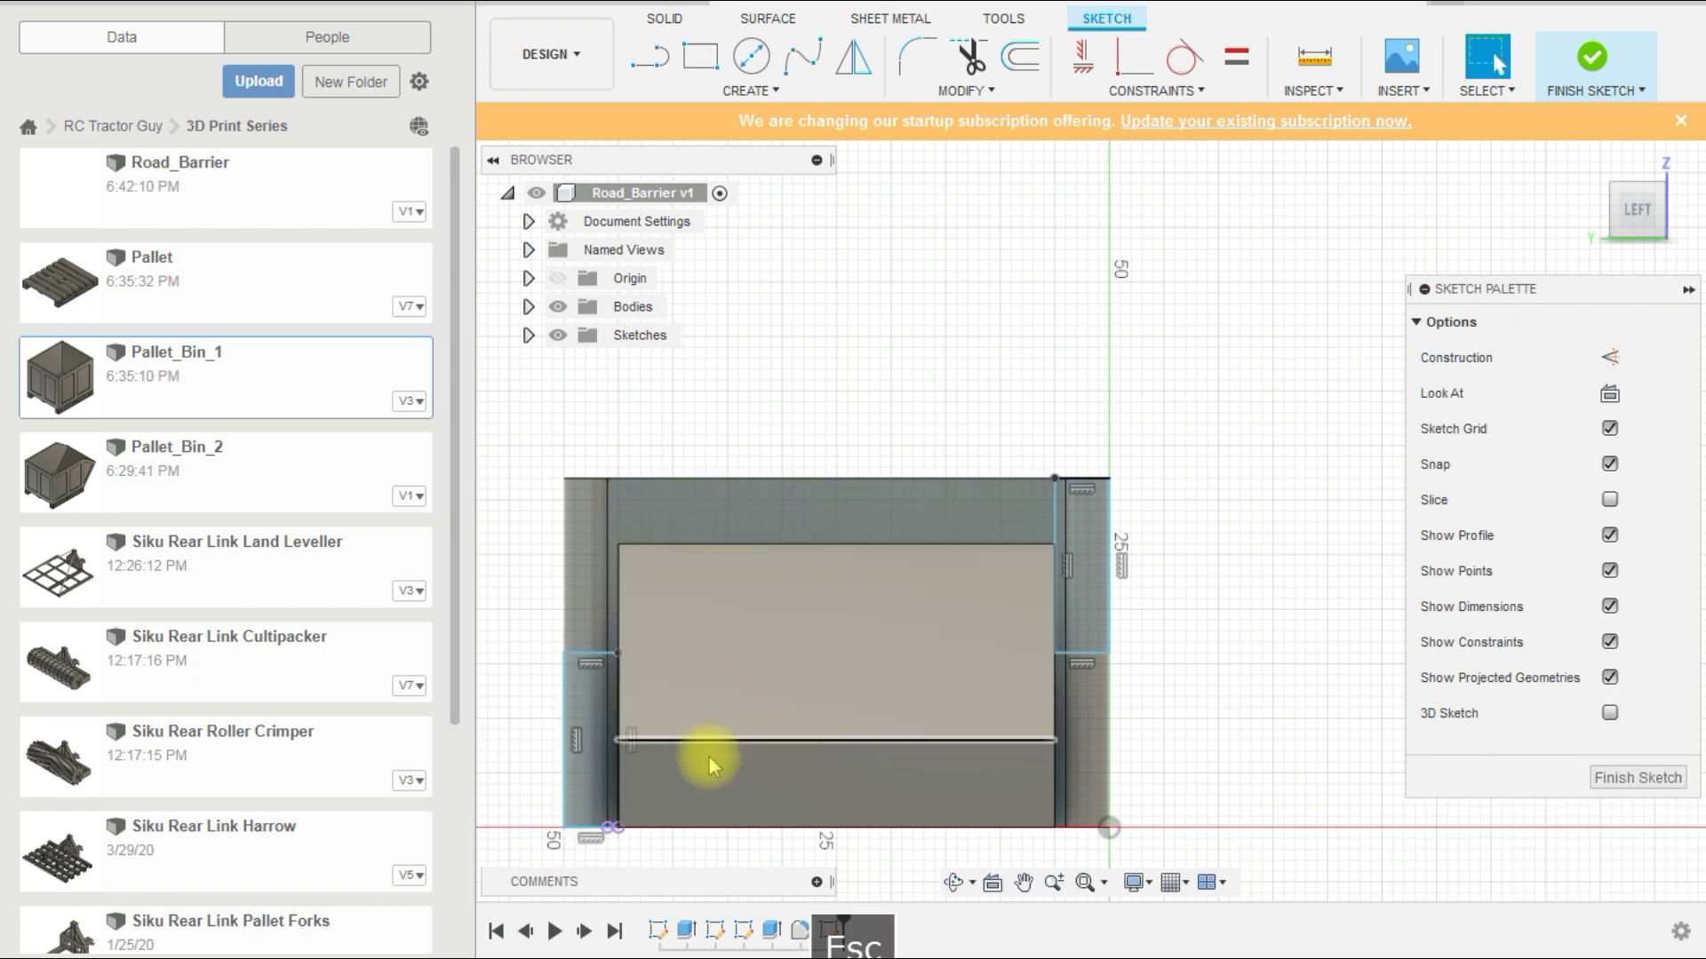
Step: Dimension the height of the lower rectangle at the far end to 16 mm
key("d")
left_click(565, 737)
left_click(545, 739)
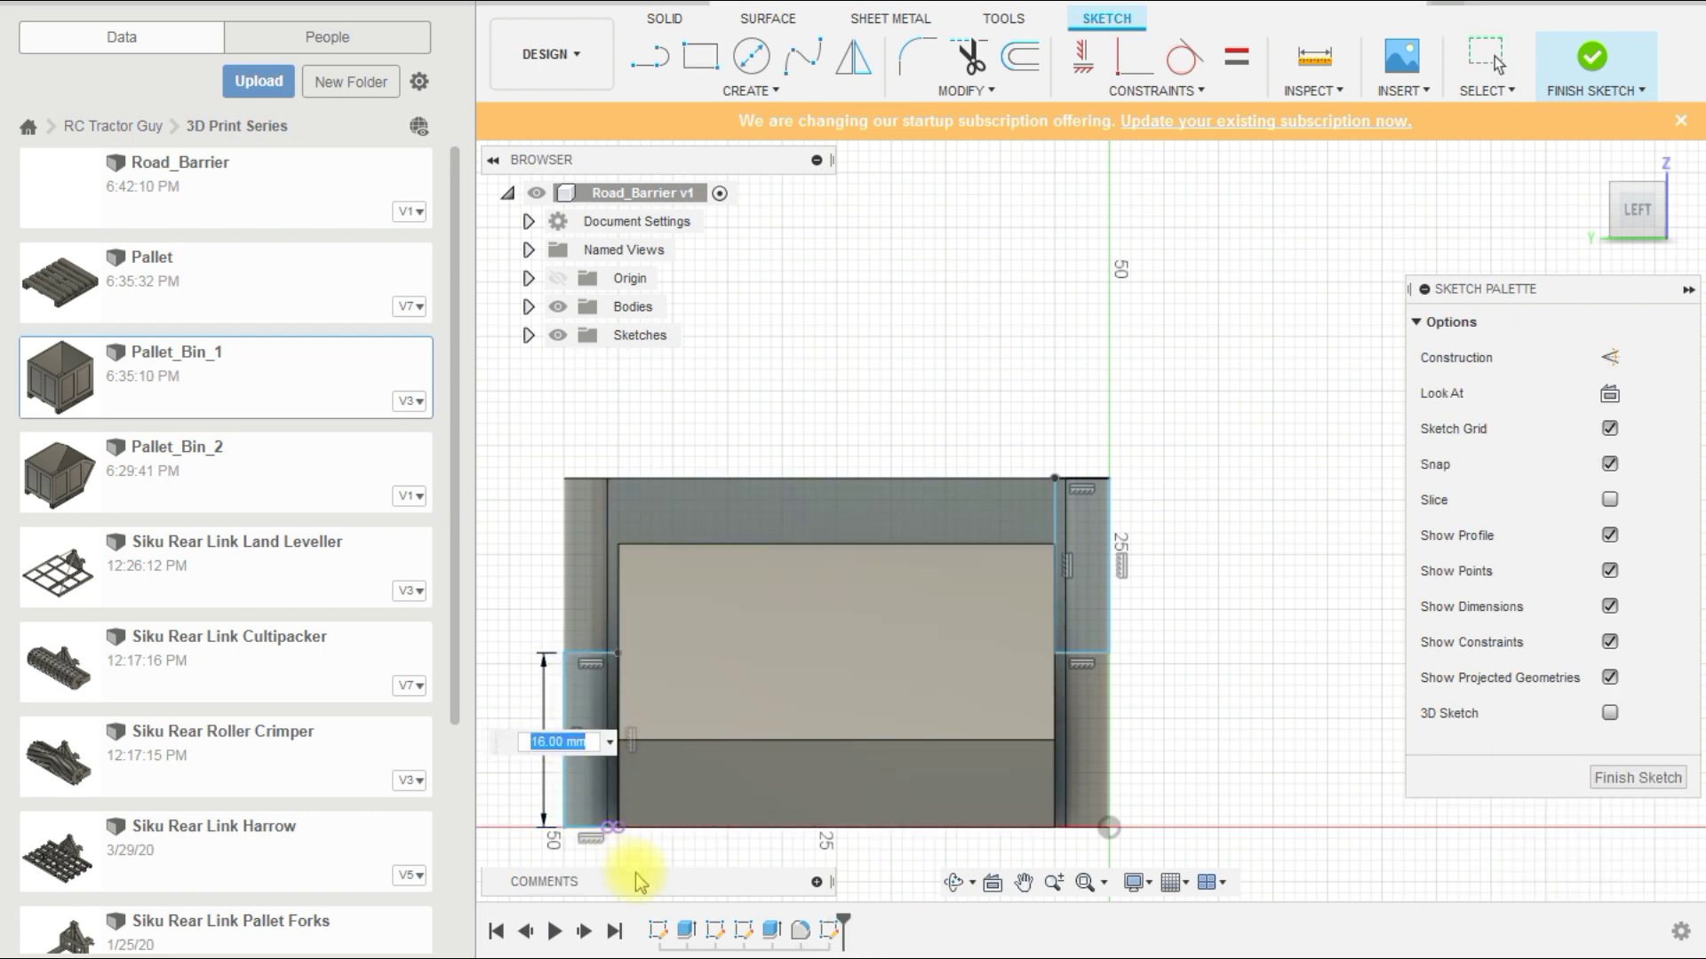
type("6")
key("Return")
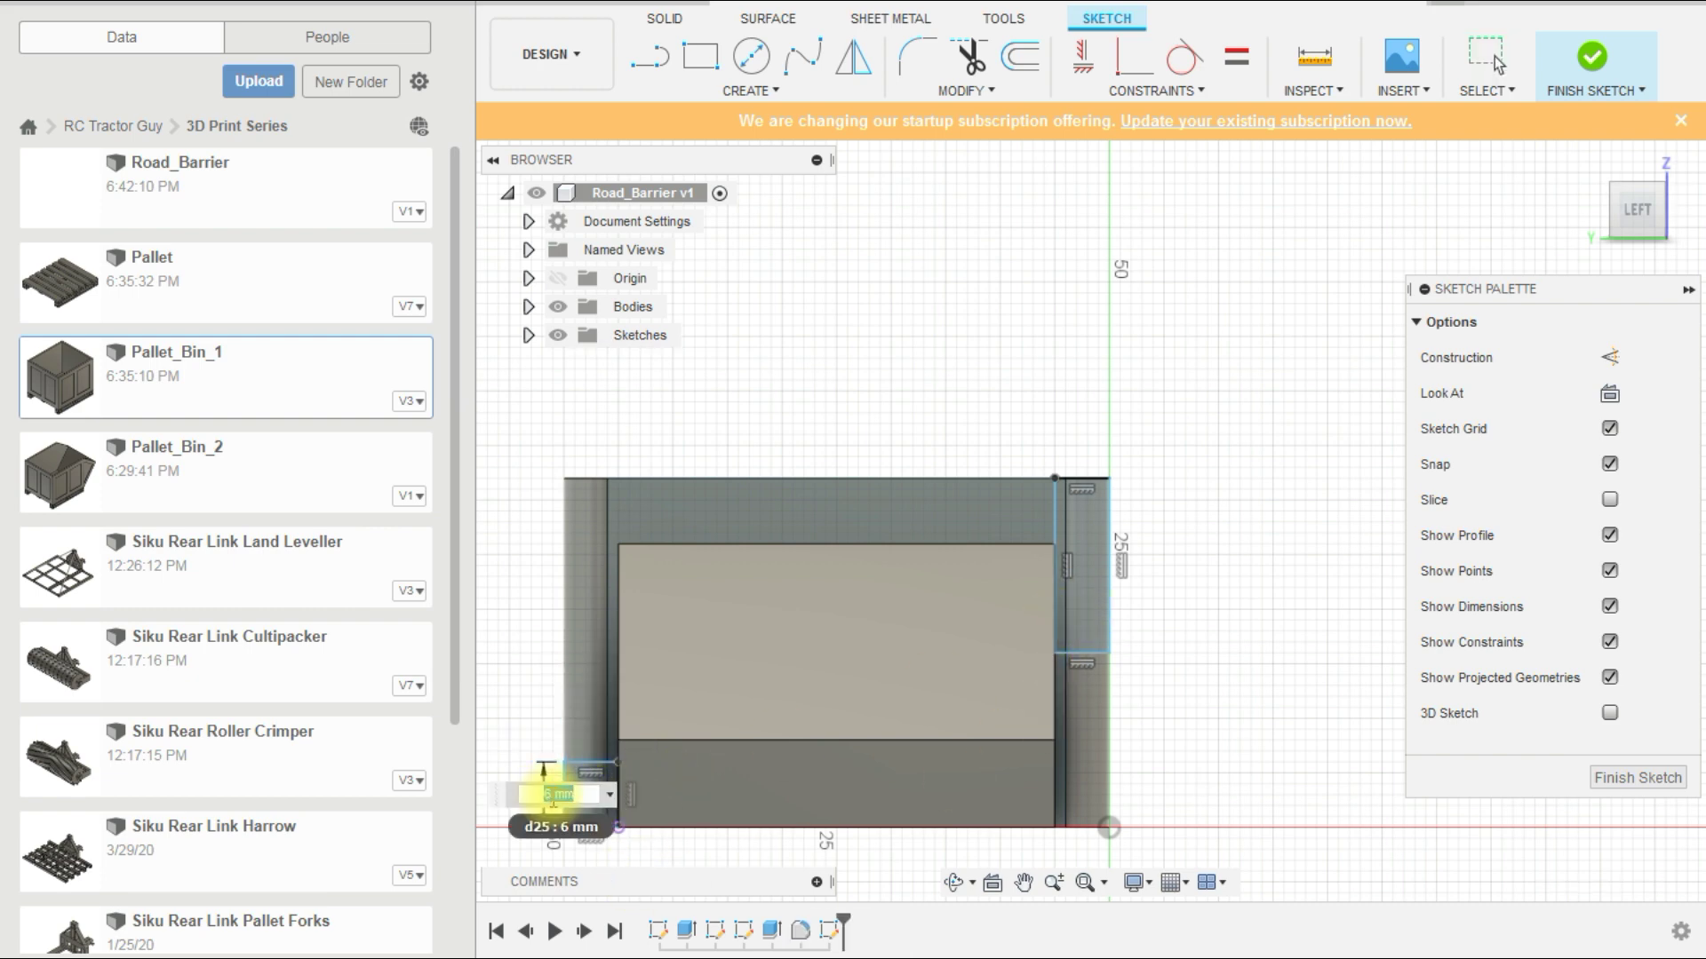
key("Return")
Step: Dimension the height of the upper rectangle at the origin end to 16 mm
left_click(1107, 549)
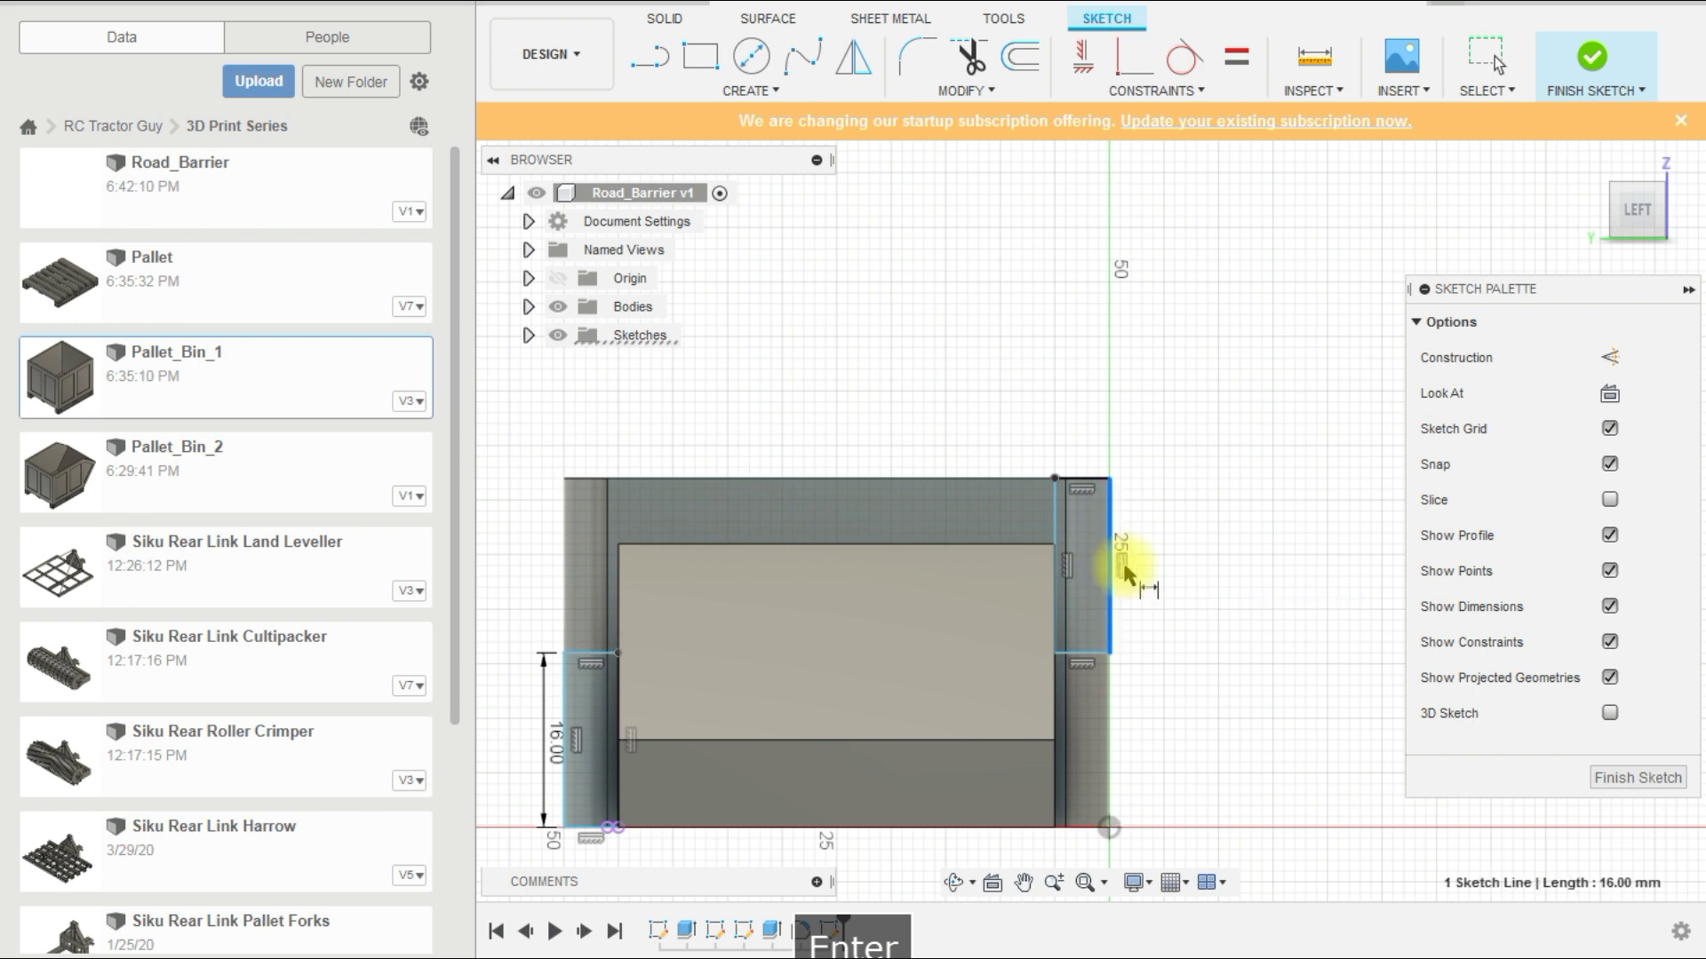
left_click(1151, 557)
type("16")
key("Return")
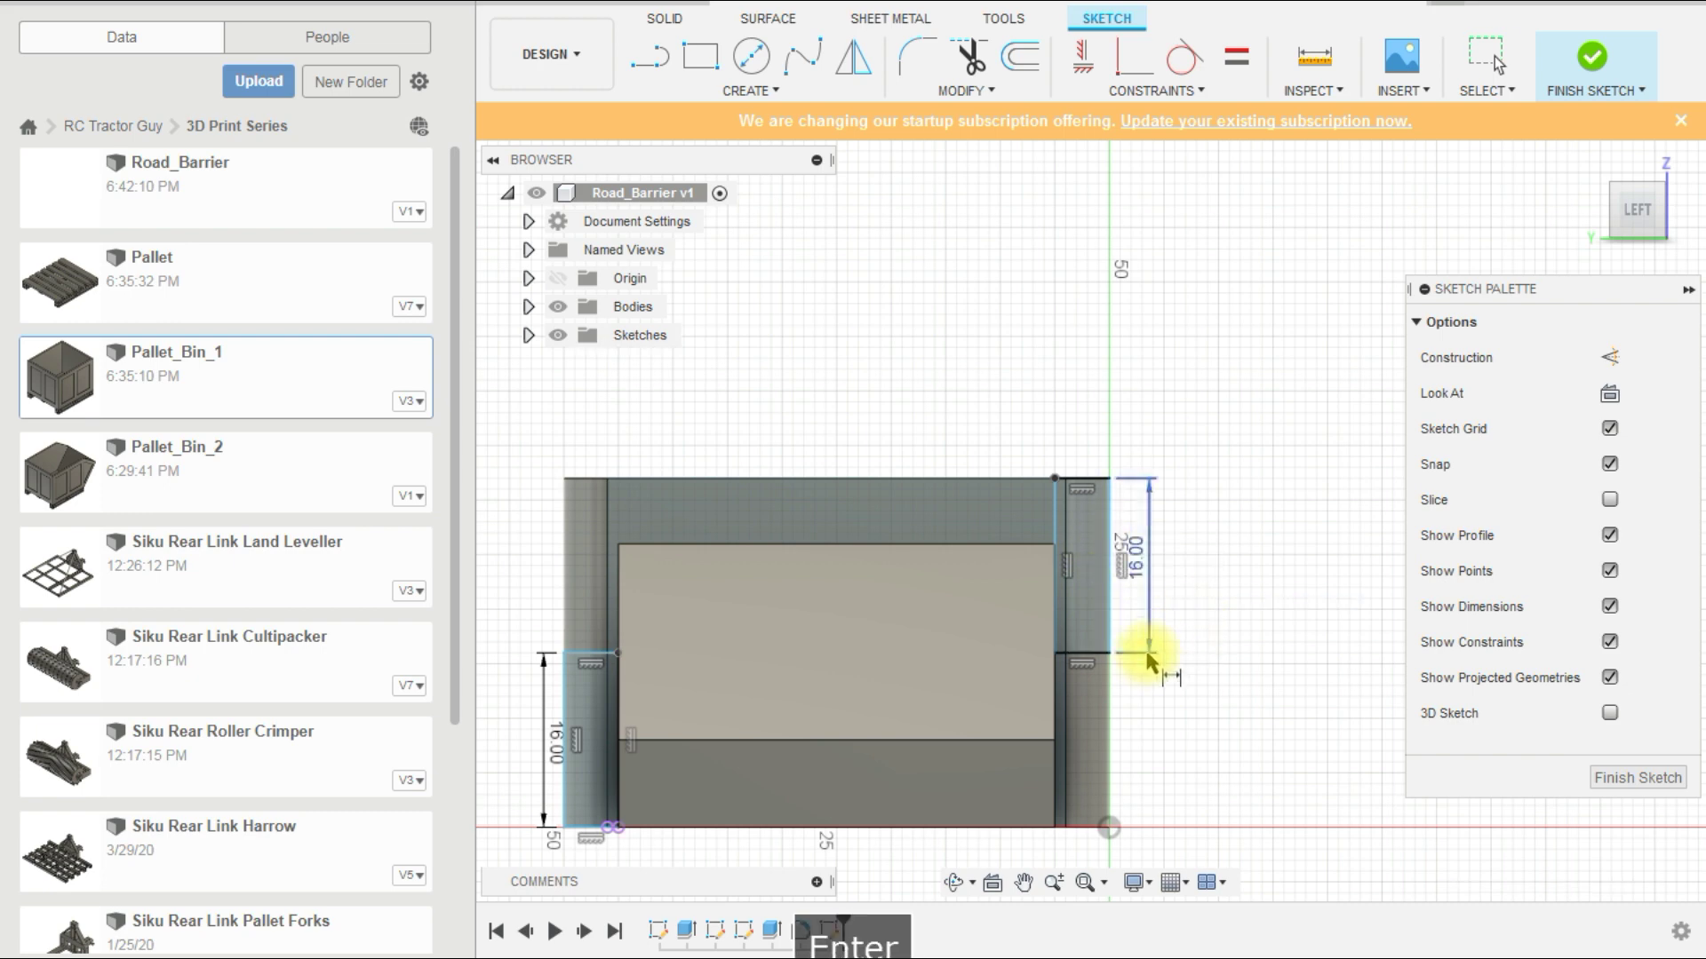
scroll(1121, 675, "down", 2)
key("Escape")
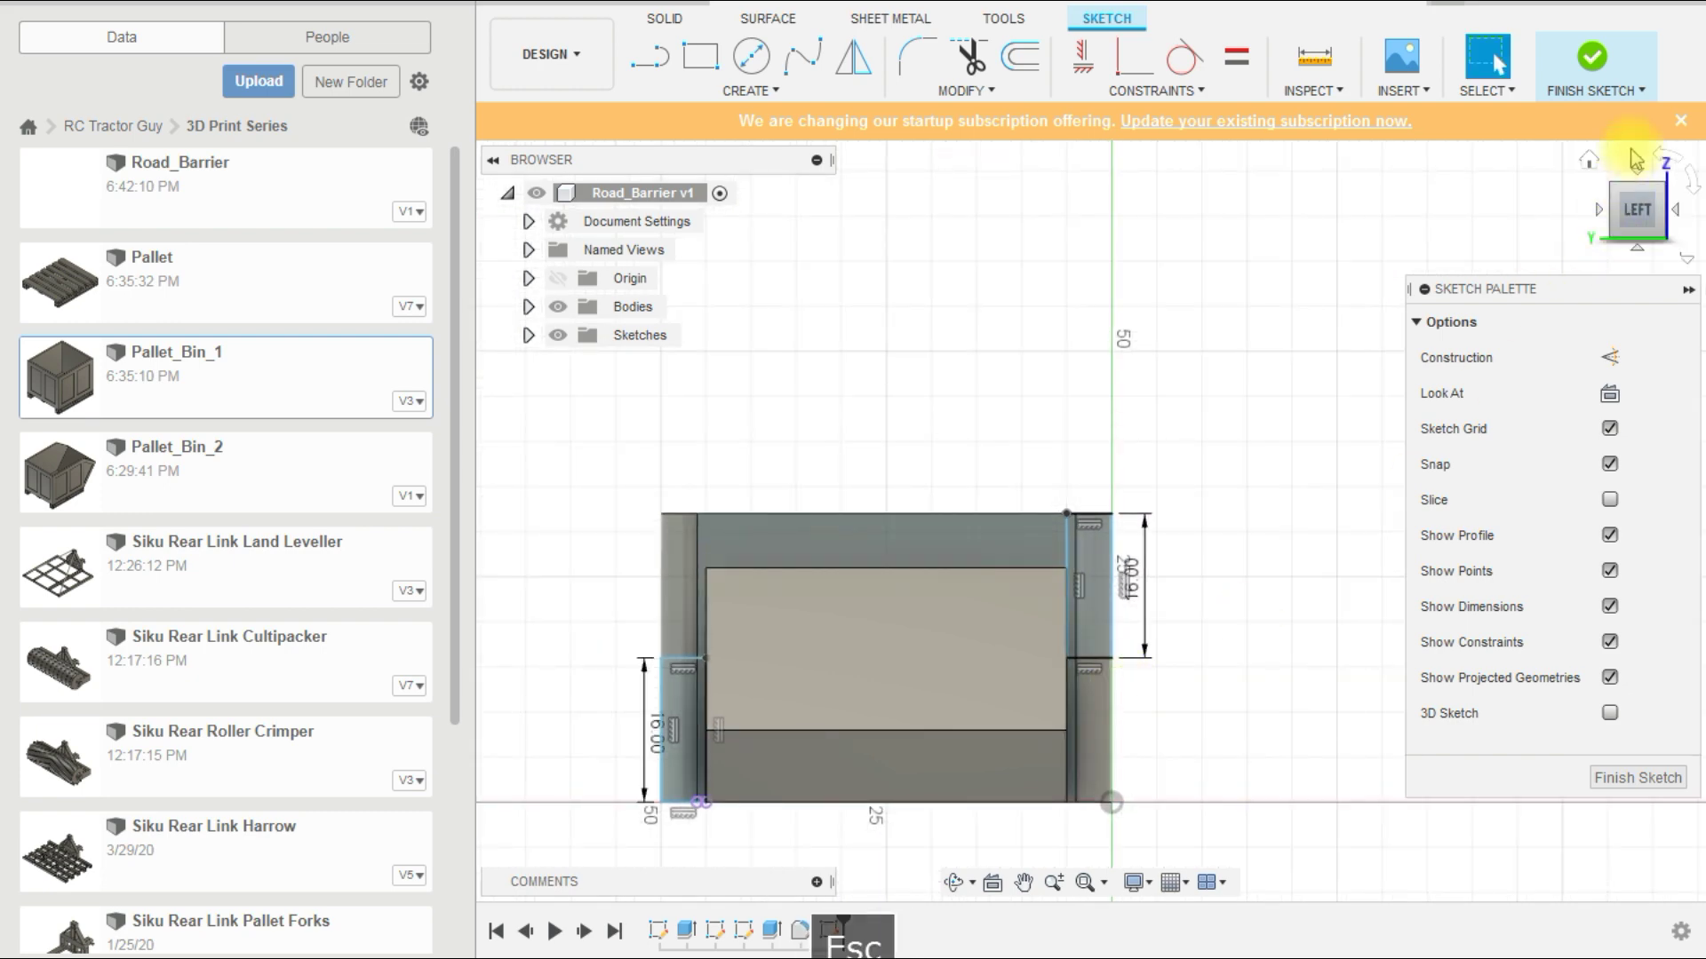
Step: Finish the sketch and extrude-cut all profiles of both rectangles through the wall's rounded ends
left_click(1591, 56)
left_click(1100, 610)
scroll(1079, 551, "up", 3)
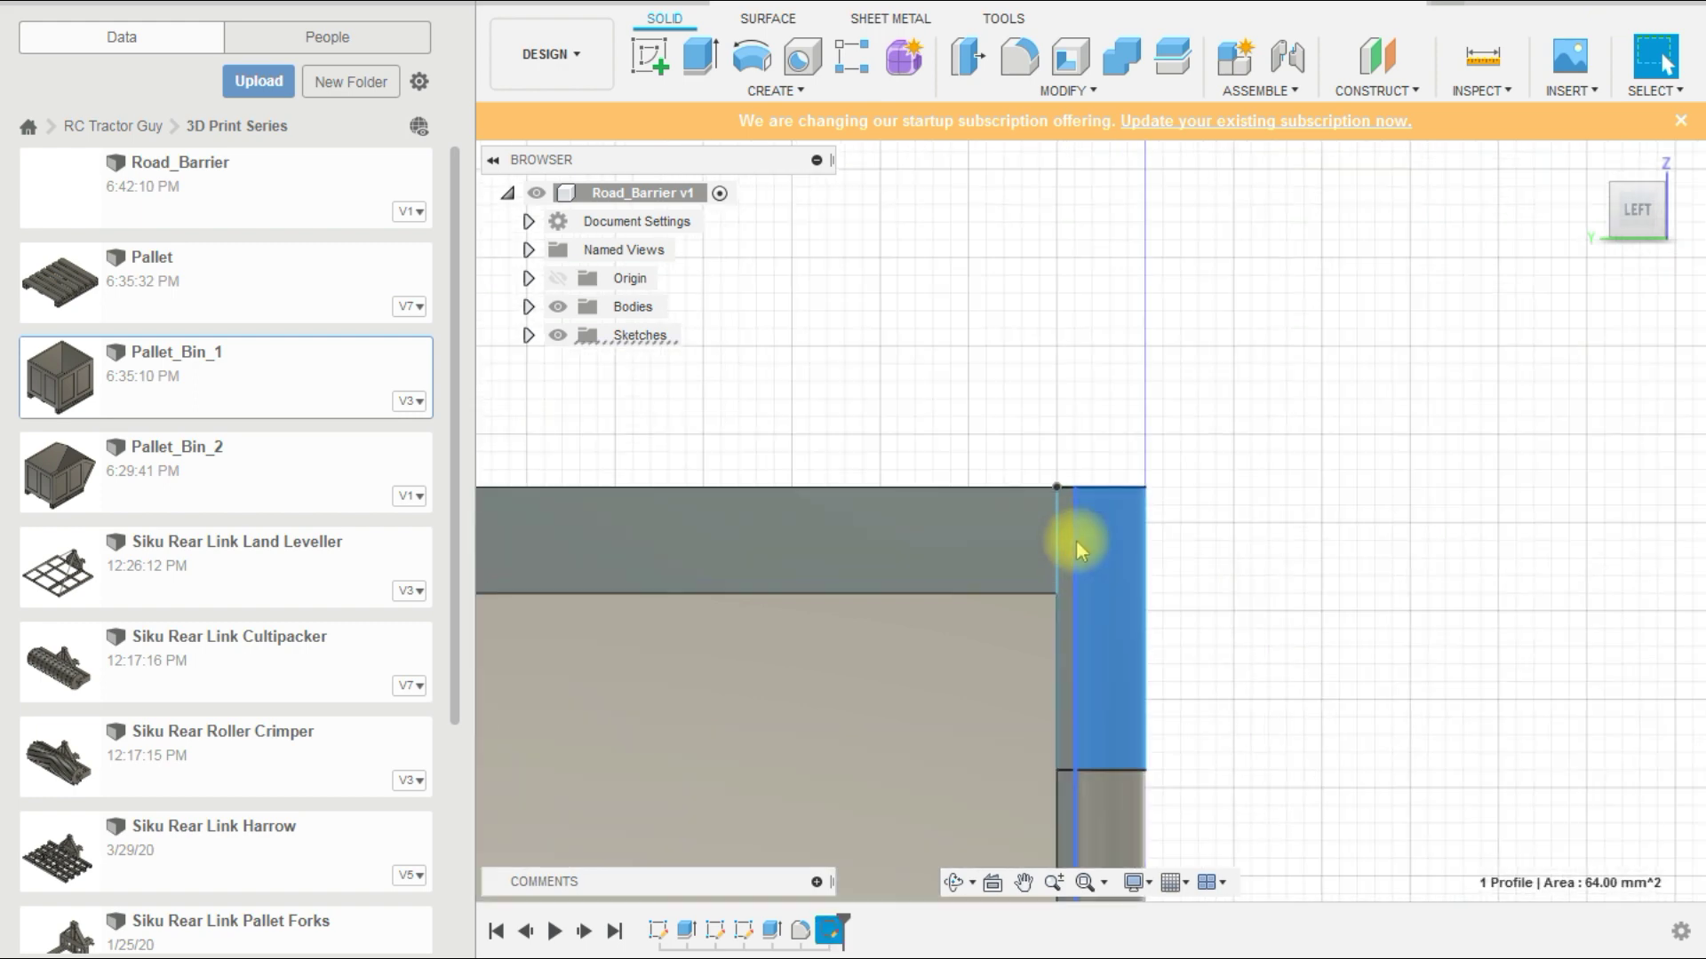
left_click(1048, 544, "ctrl")
scroll(983, 739, "down", 2)
scroll(846, 750, "up", 5)
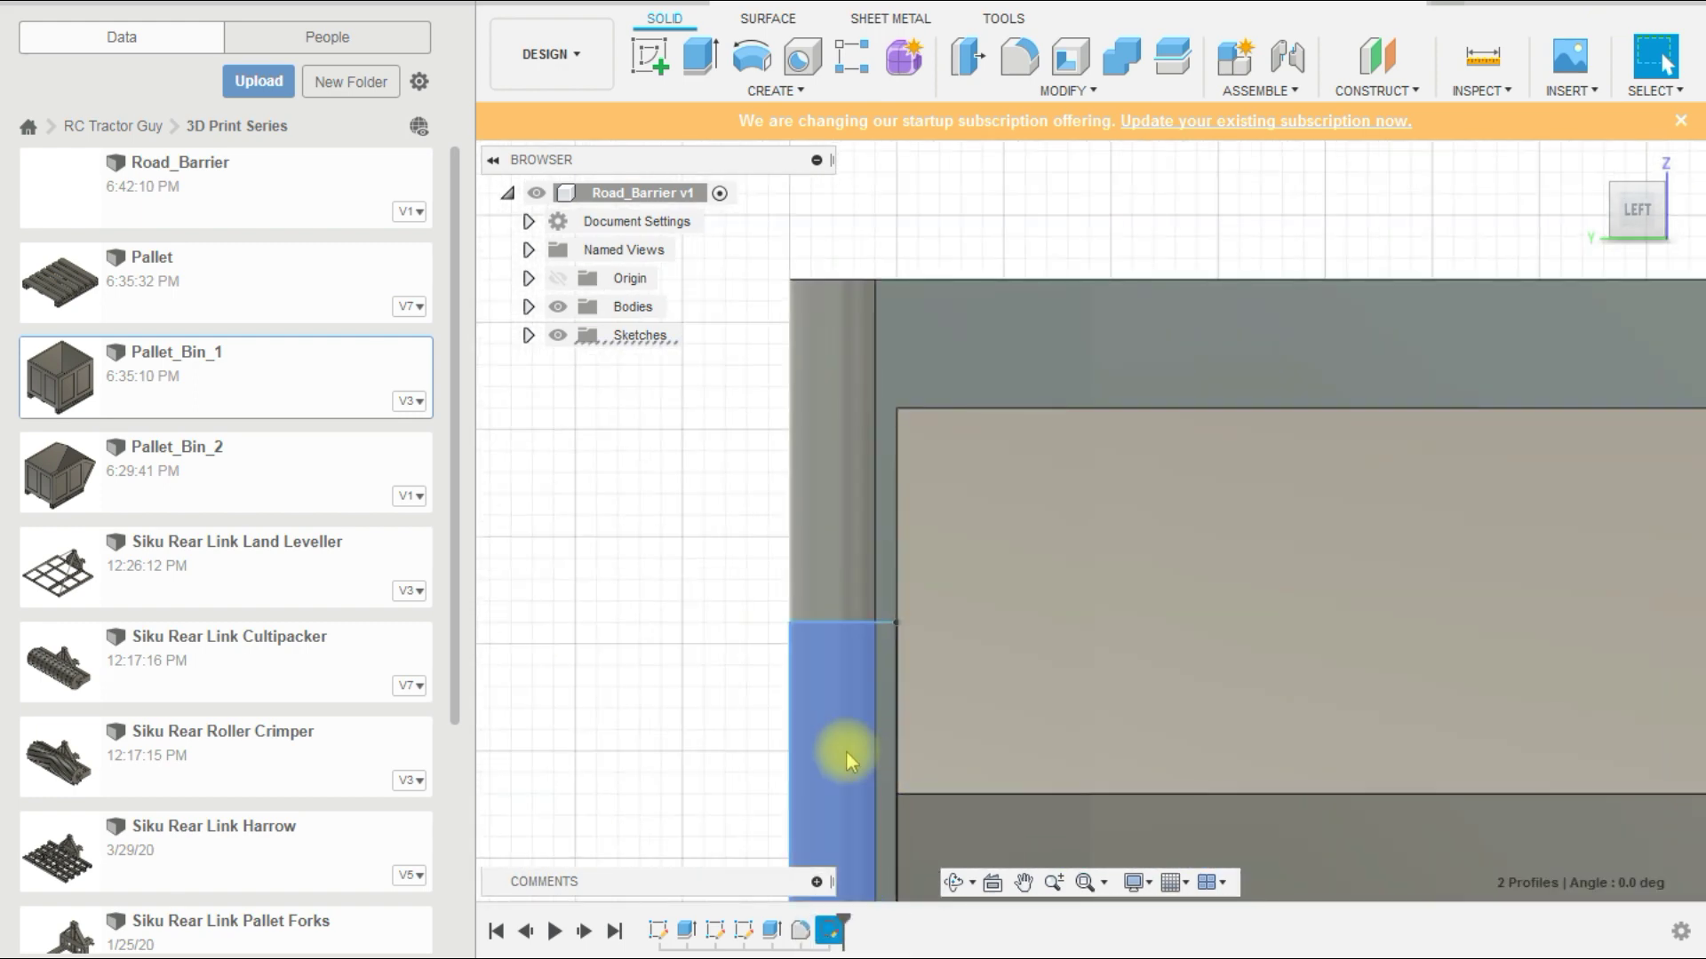
left_click(880, 705, "ctrl")
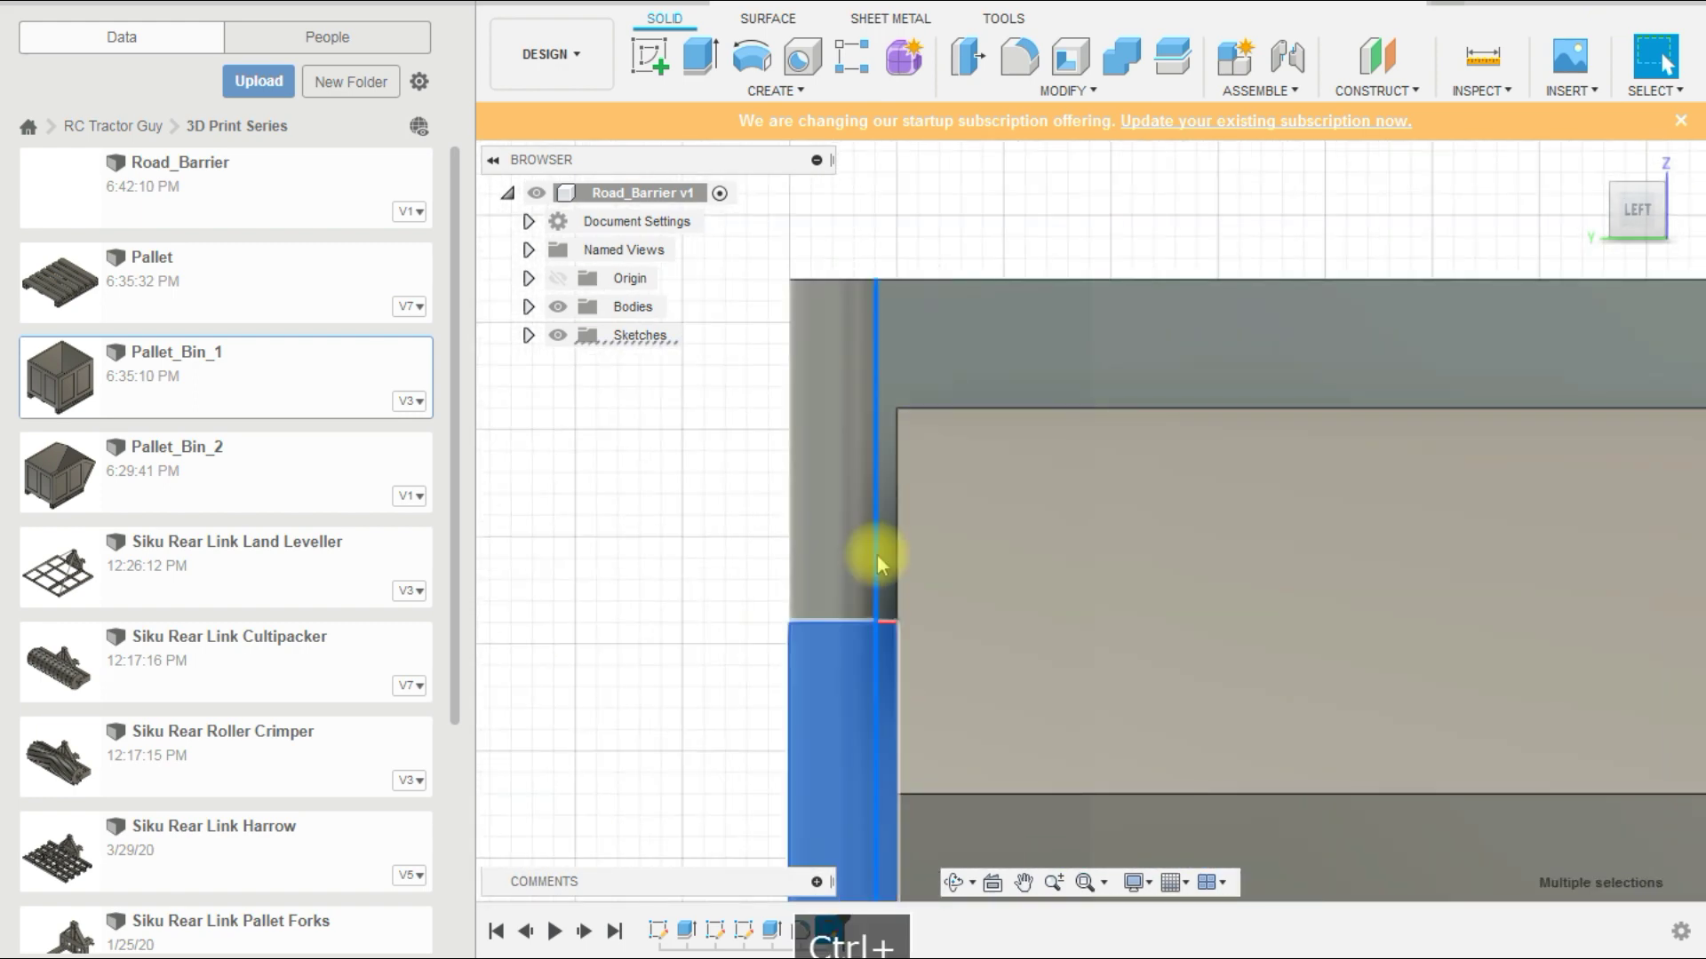
scroll(826, 627, "down", 2)
scroll(790, 677, "down", 2)
middle_click_drag(749, 666, 857, 742, "shift")
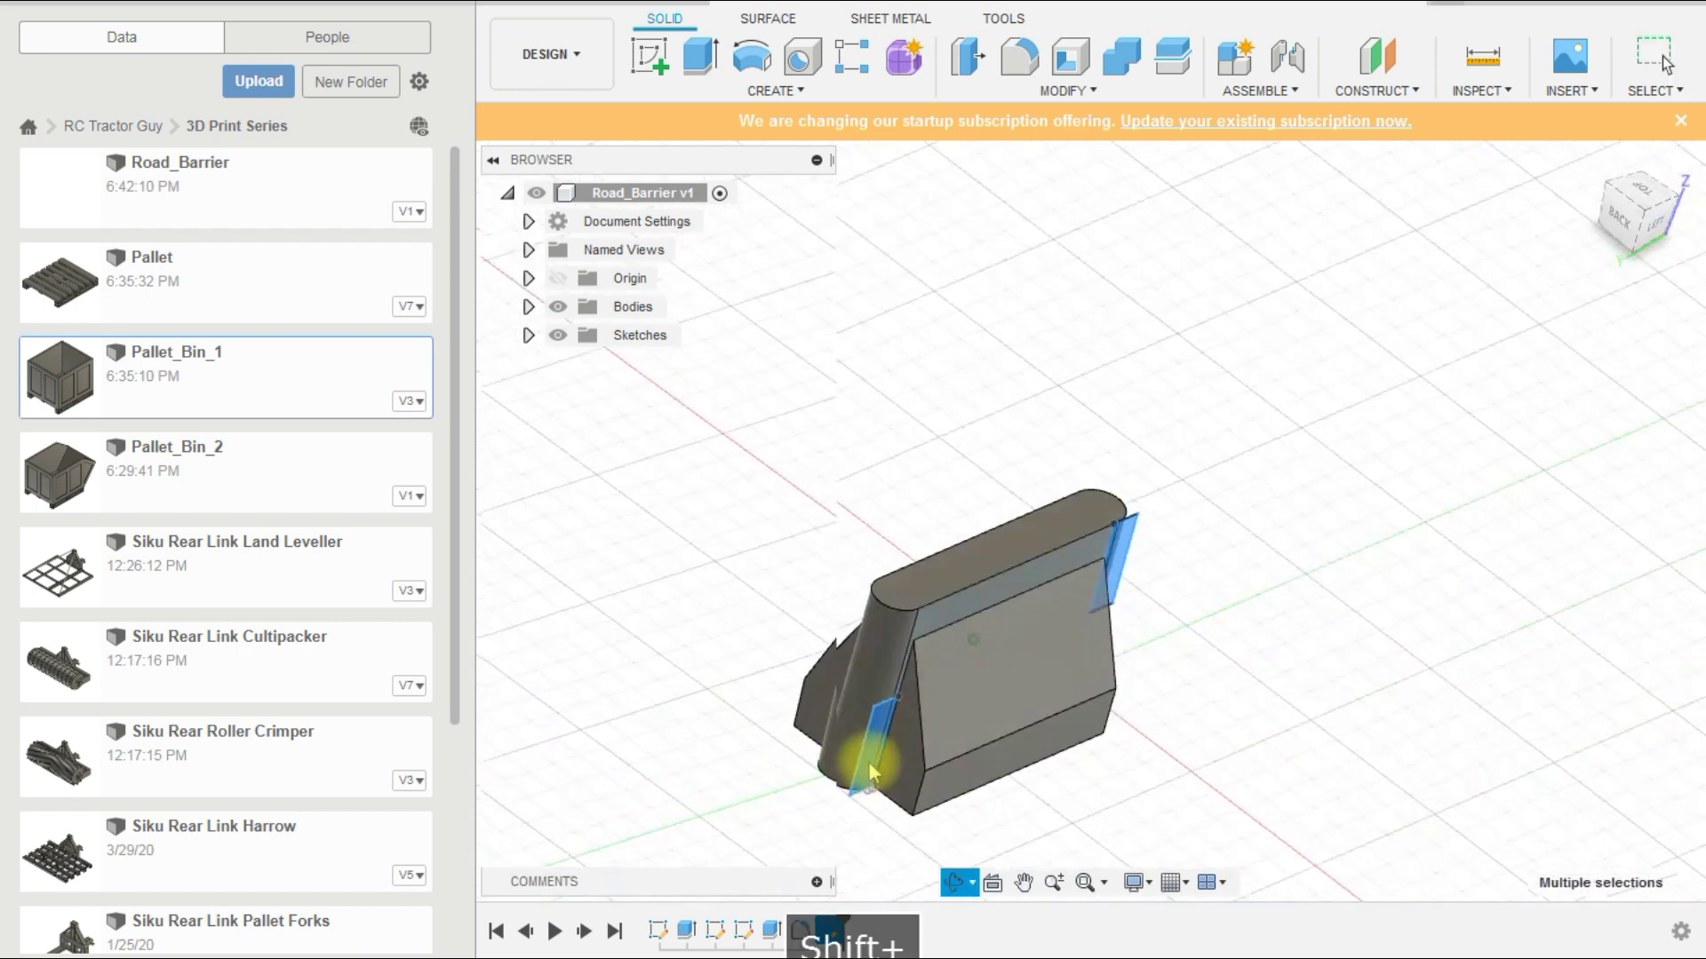
left_click(694, 78)
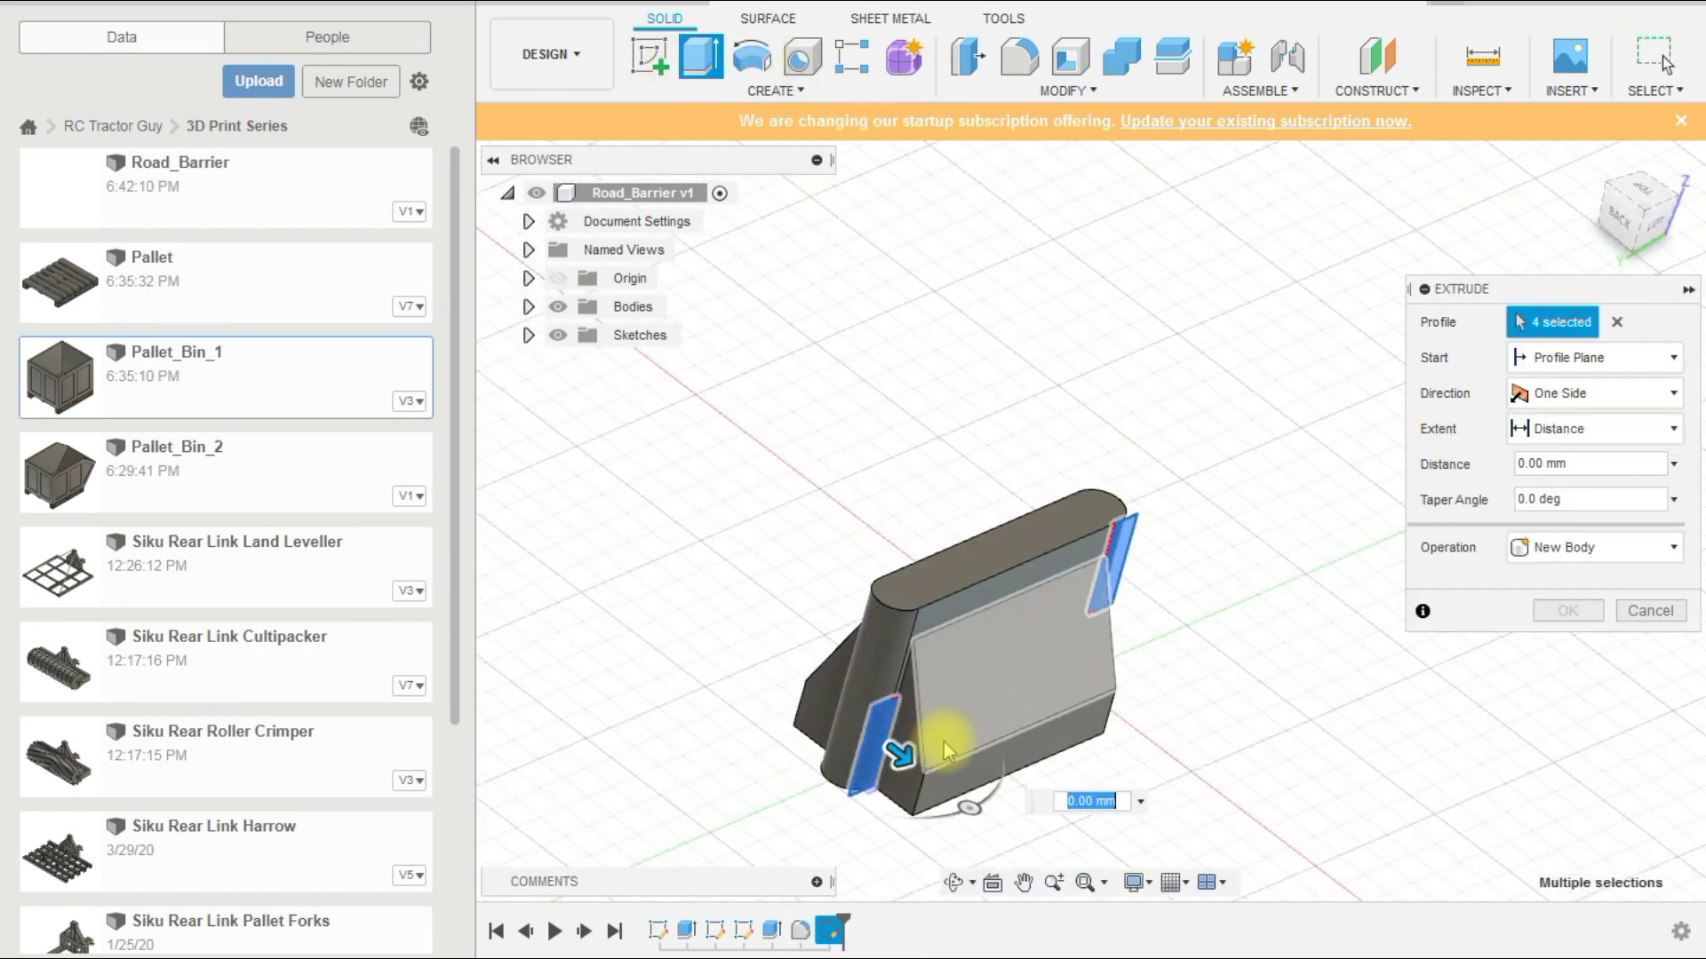
left_click_drag(902, 751, 811, 689)
left_click(1568, 647)
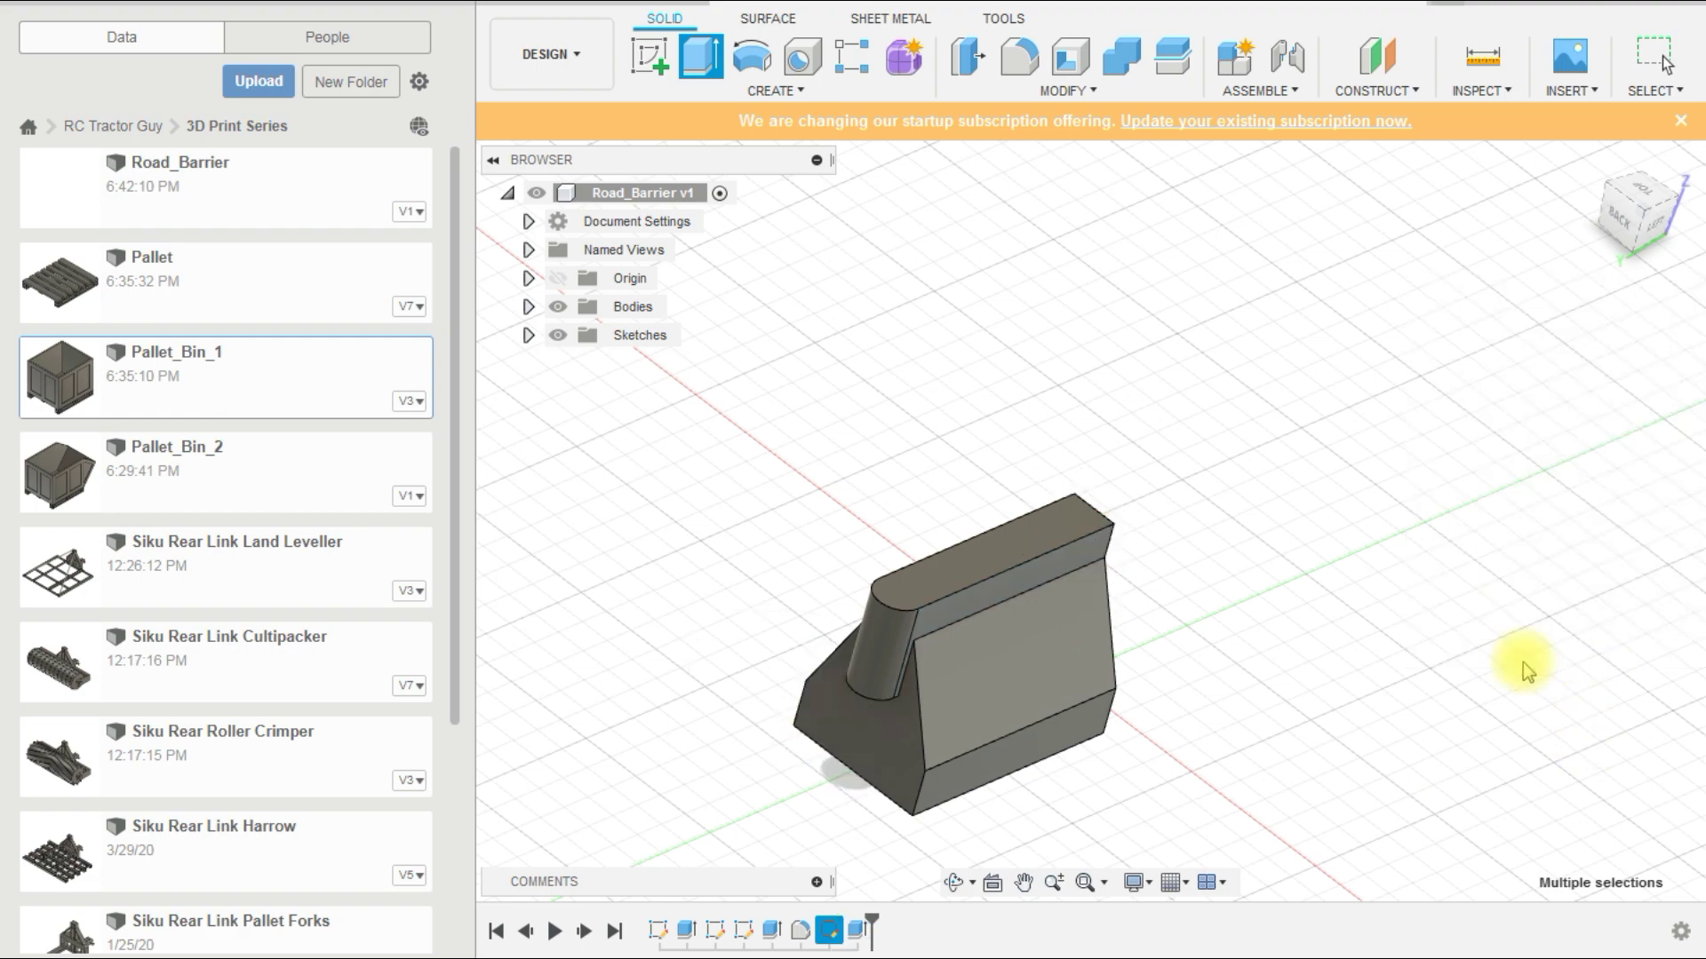
Step: Start a sketch on the flat upper face of the remaining lower half of the origin-end rounded end
middle_click_drag(1522, 666, 1297, 749, "shift")
scroll(1155, 640, "up", 3)
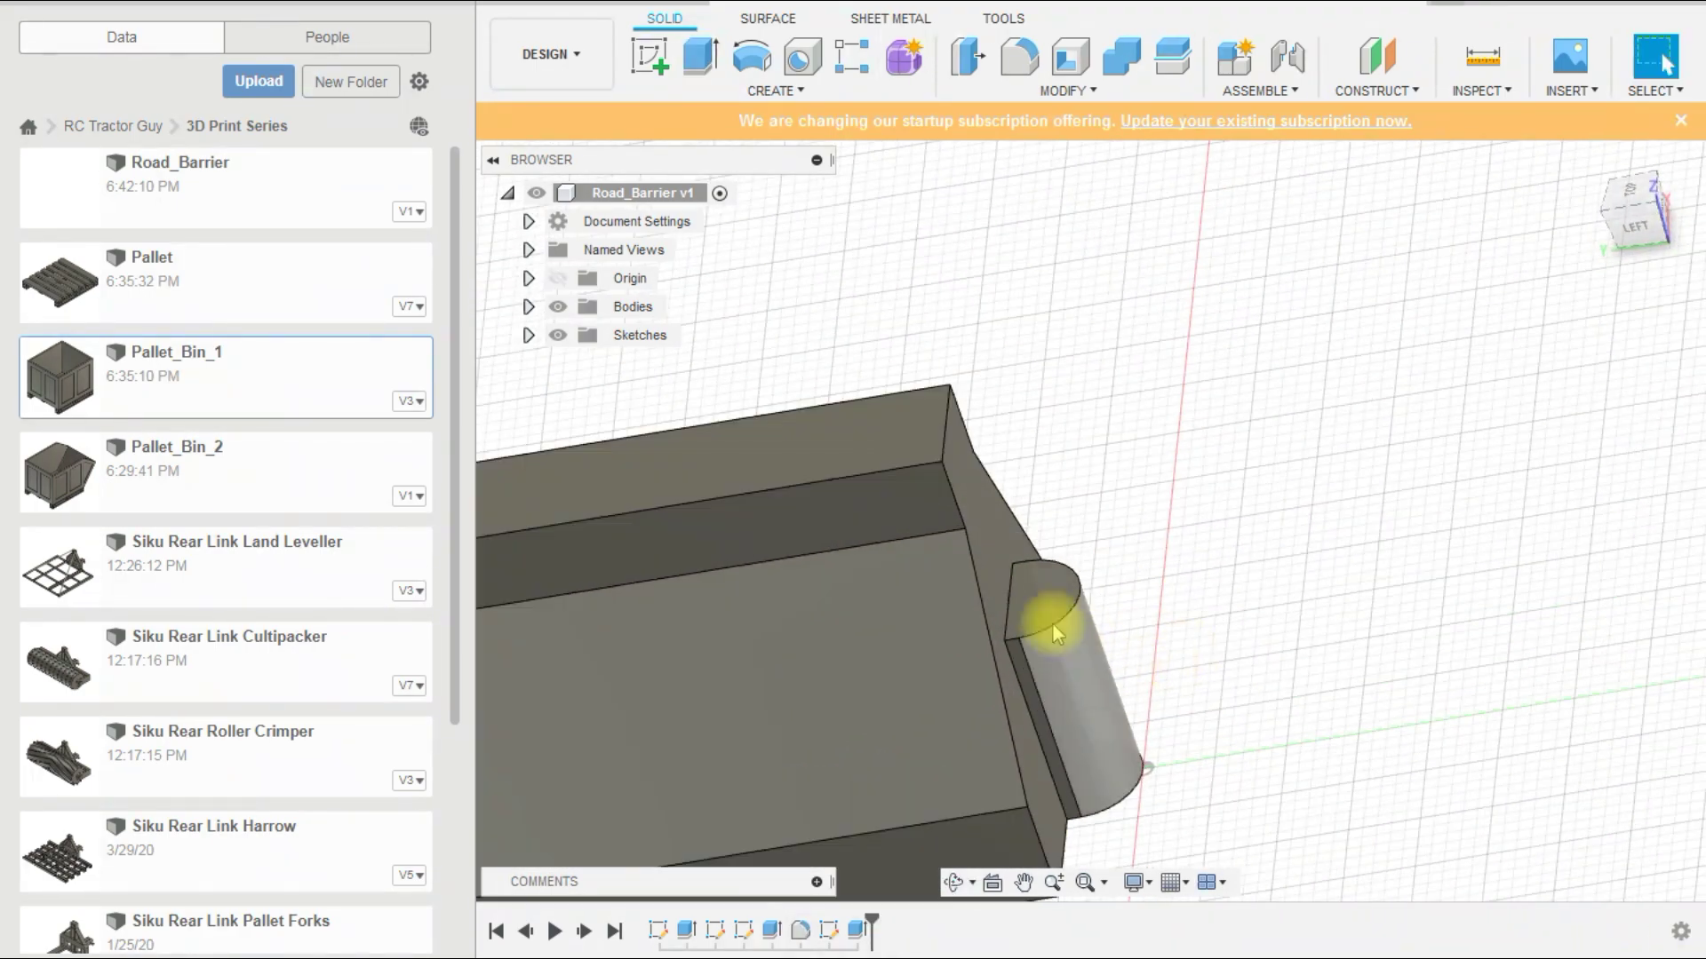
left_click(651, 62)
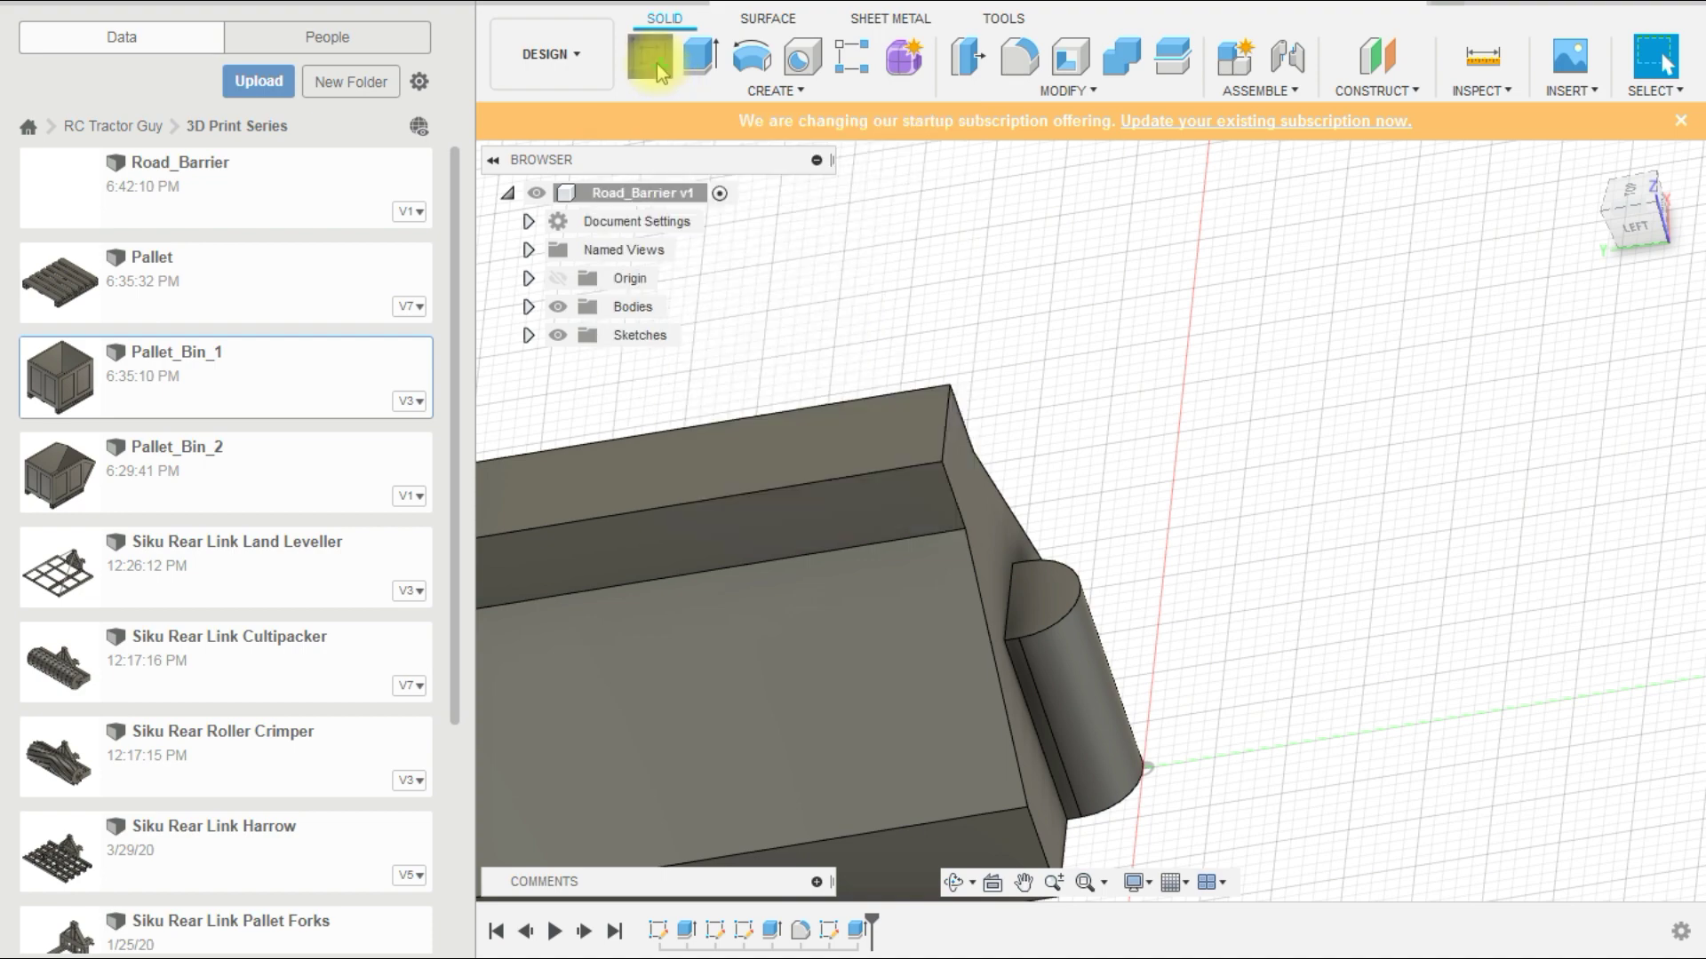
left_click(1066, 597)
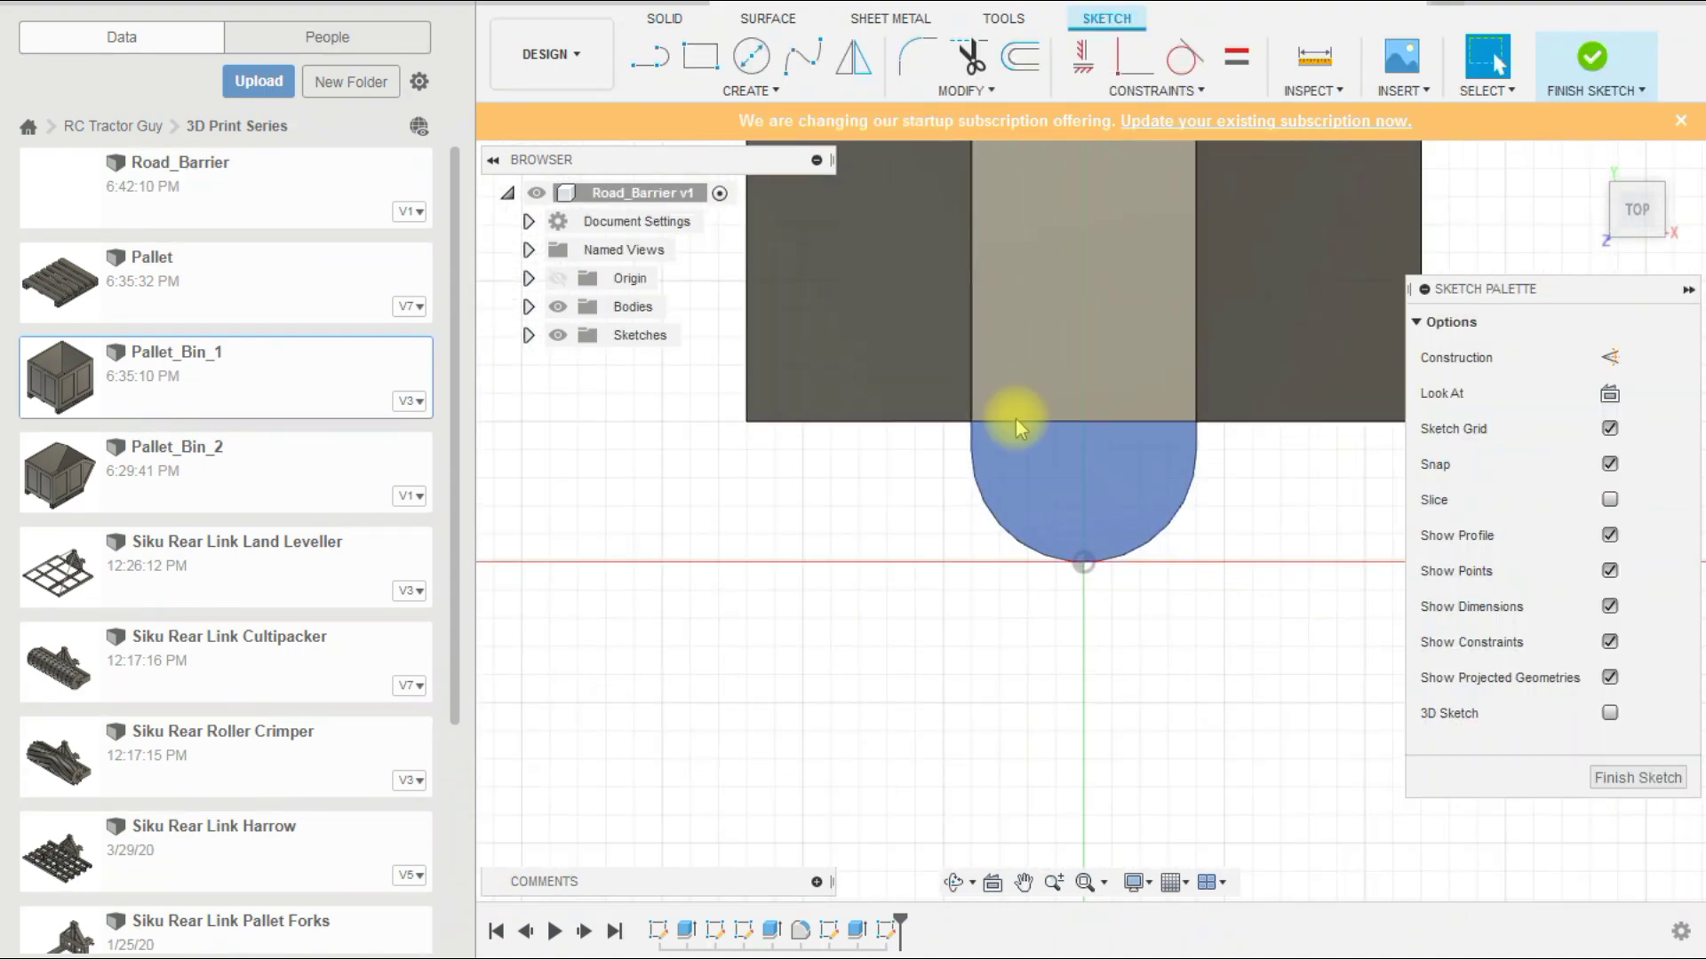
Step: Draw a two-point rectangle about 3.2 mm wide and 2.7 mm high inside the rounded end's flat face
left_click(750, 56)
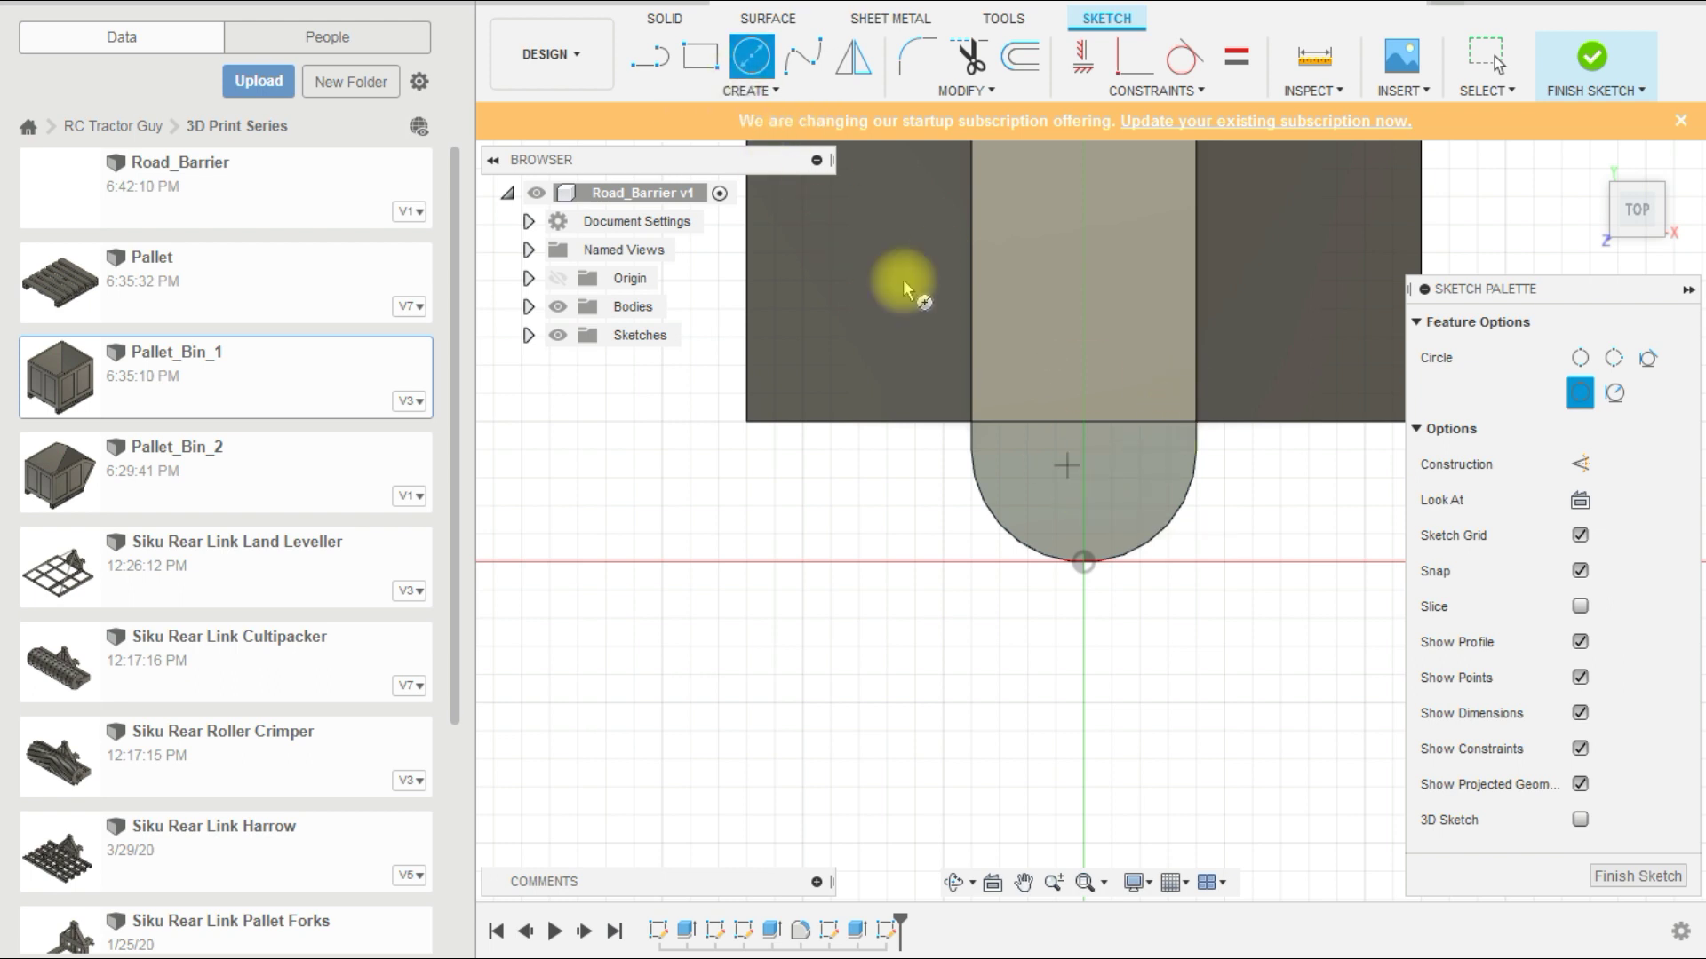
key("r")
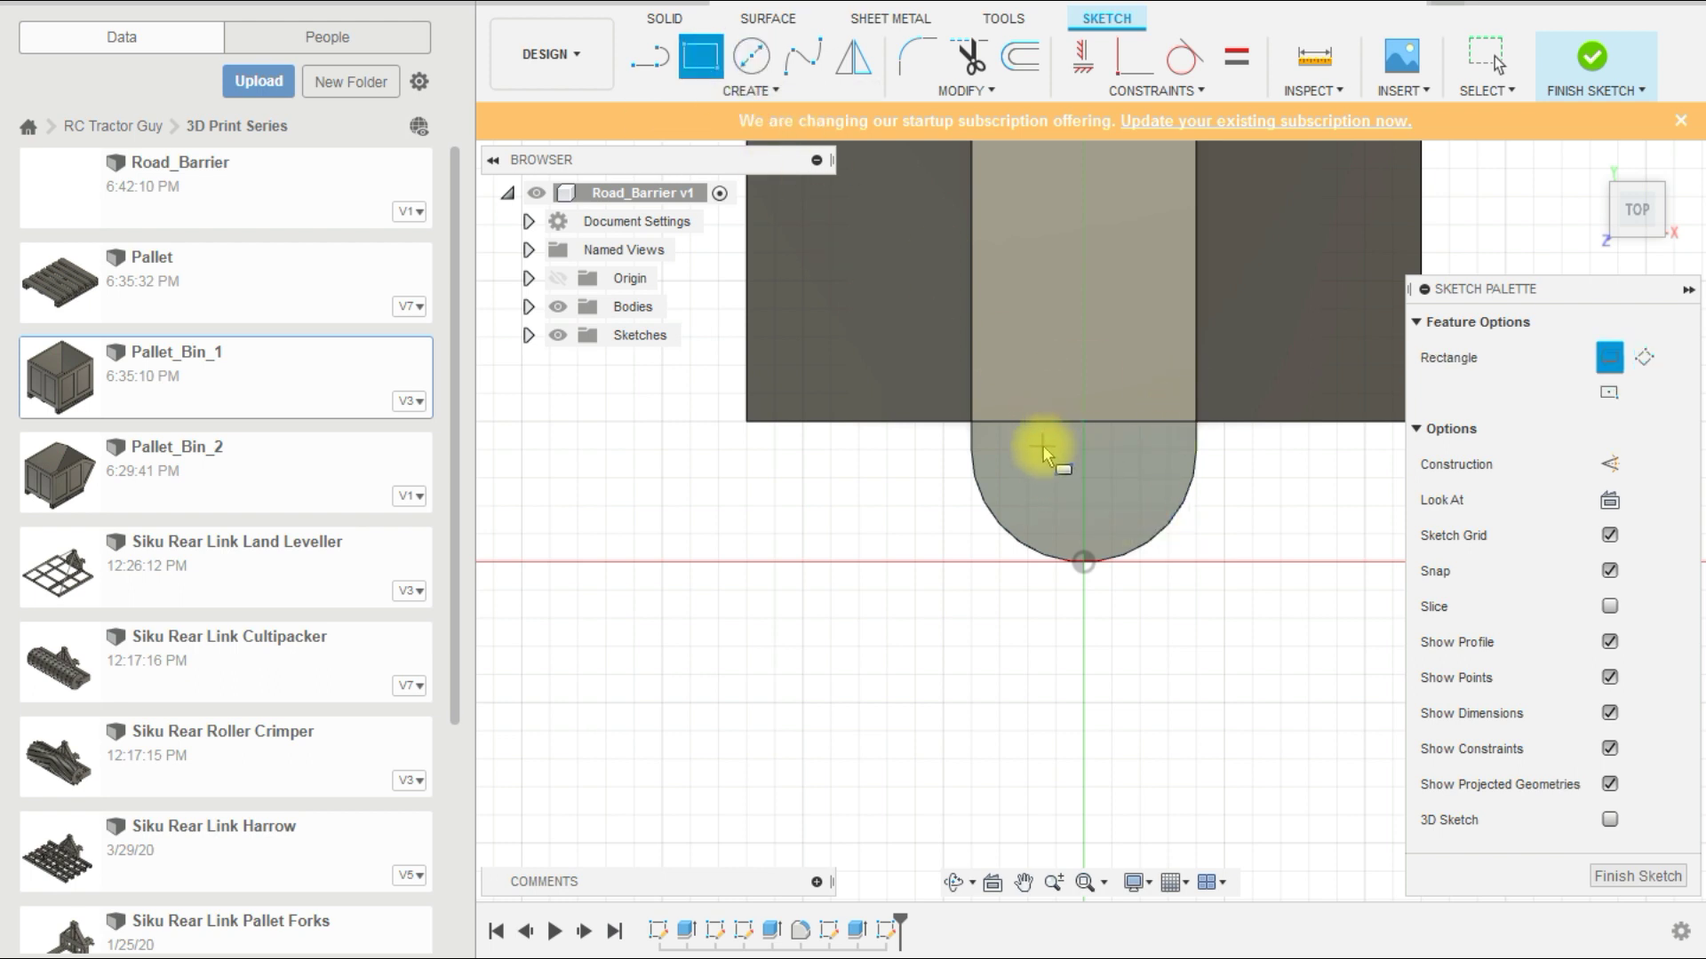
left_click(1042, 444)
left_click(1134, 525)
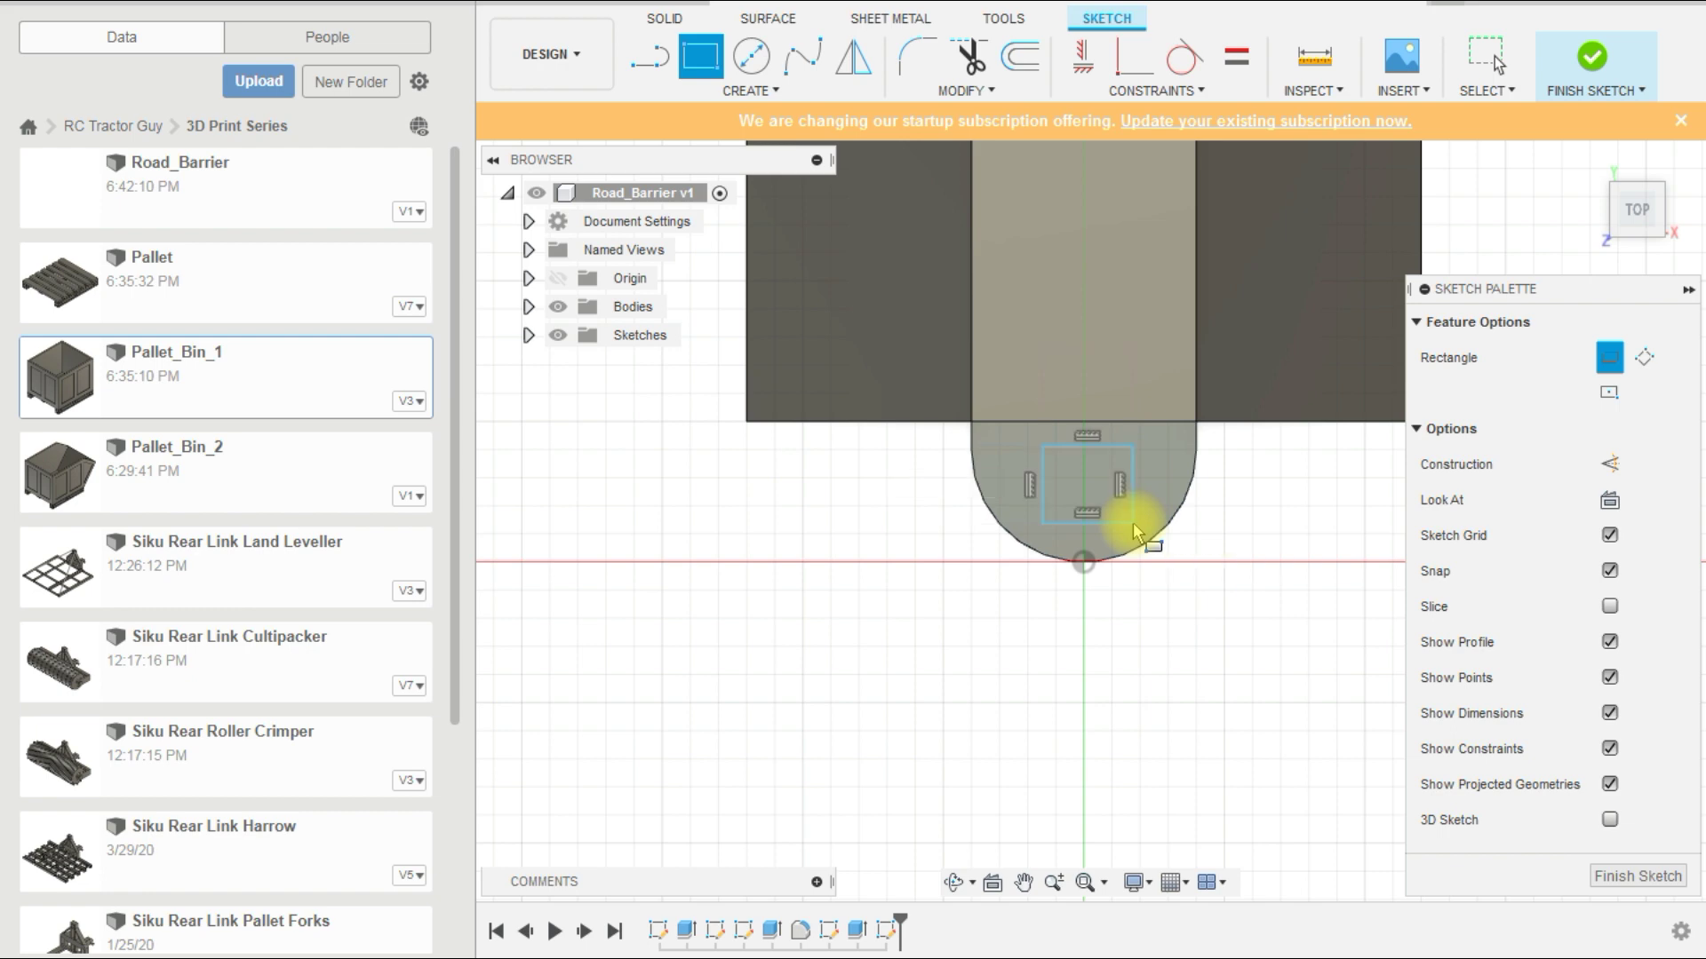
scroll(1137, 417, "down", 2)
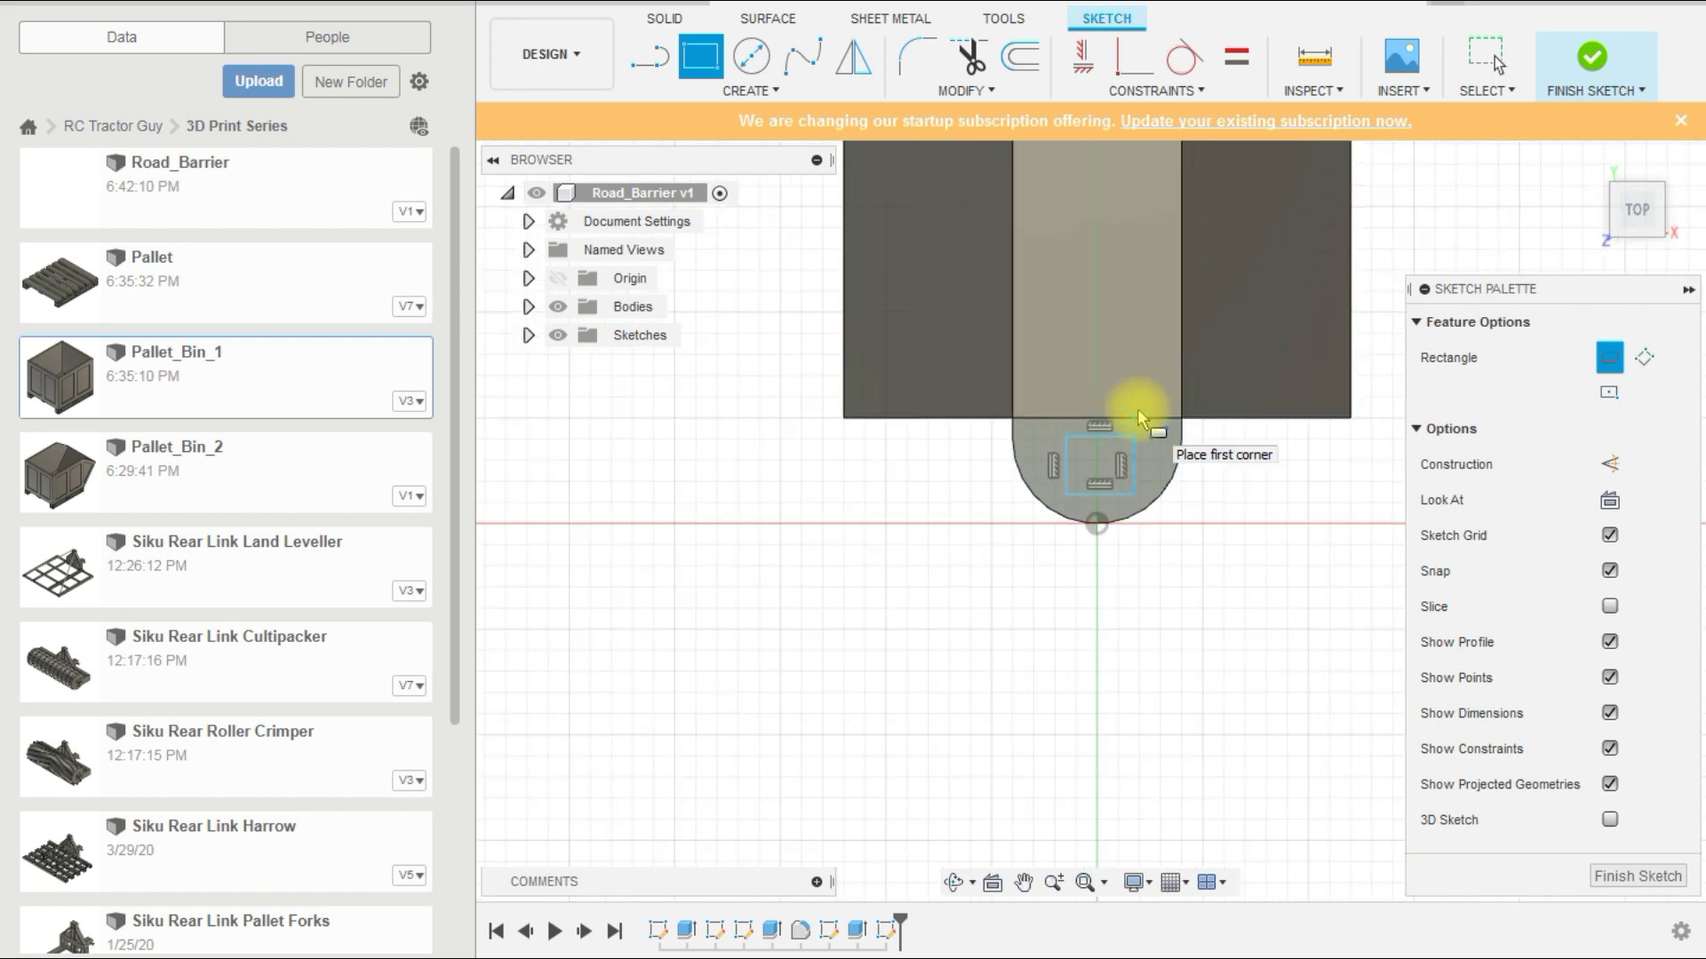
key("Escape")
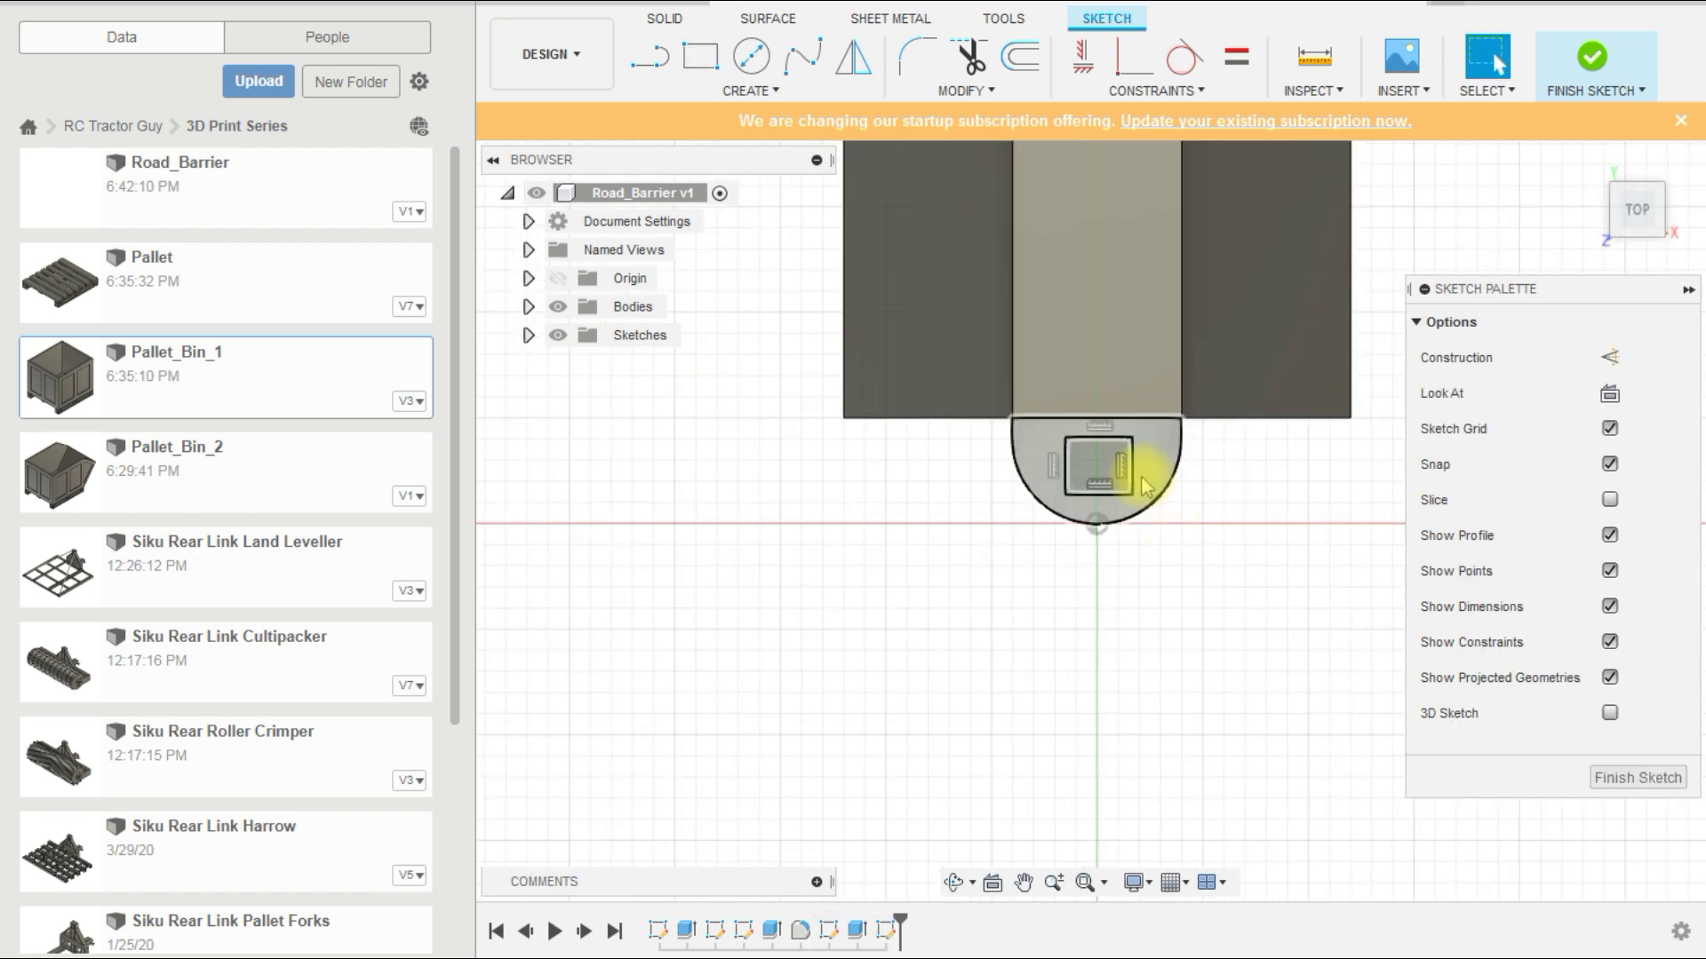
Step: Dimension the rectangle to 3 mm wide and 3 mm high
scroll(1146, 487, "up", 2)
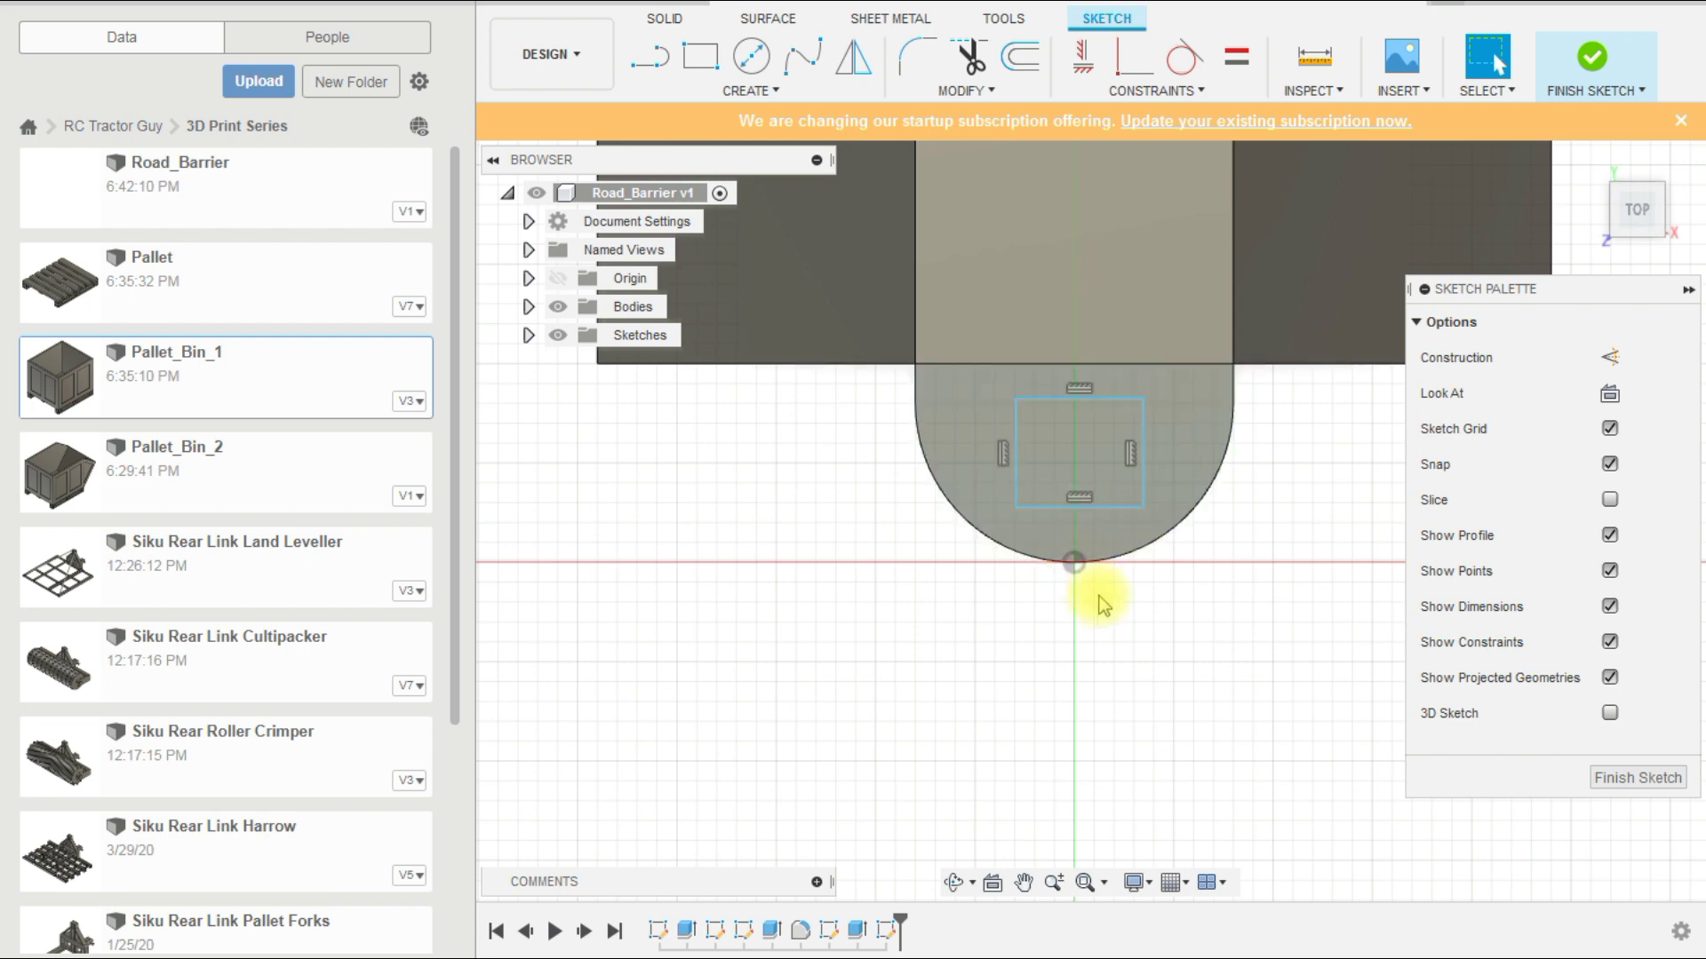
left_click(1052, 509)
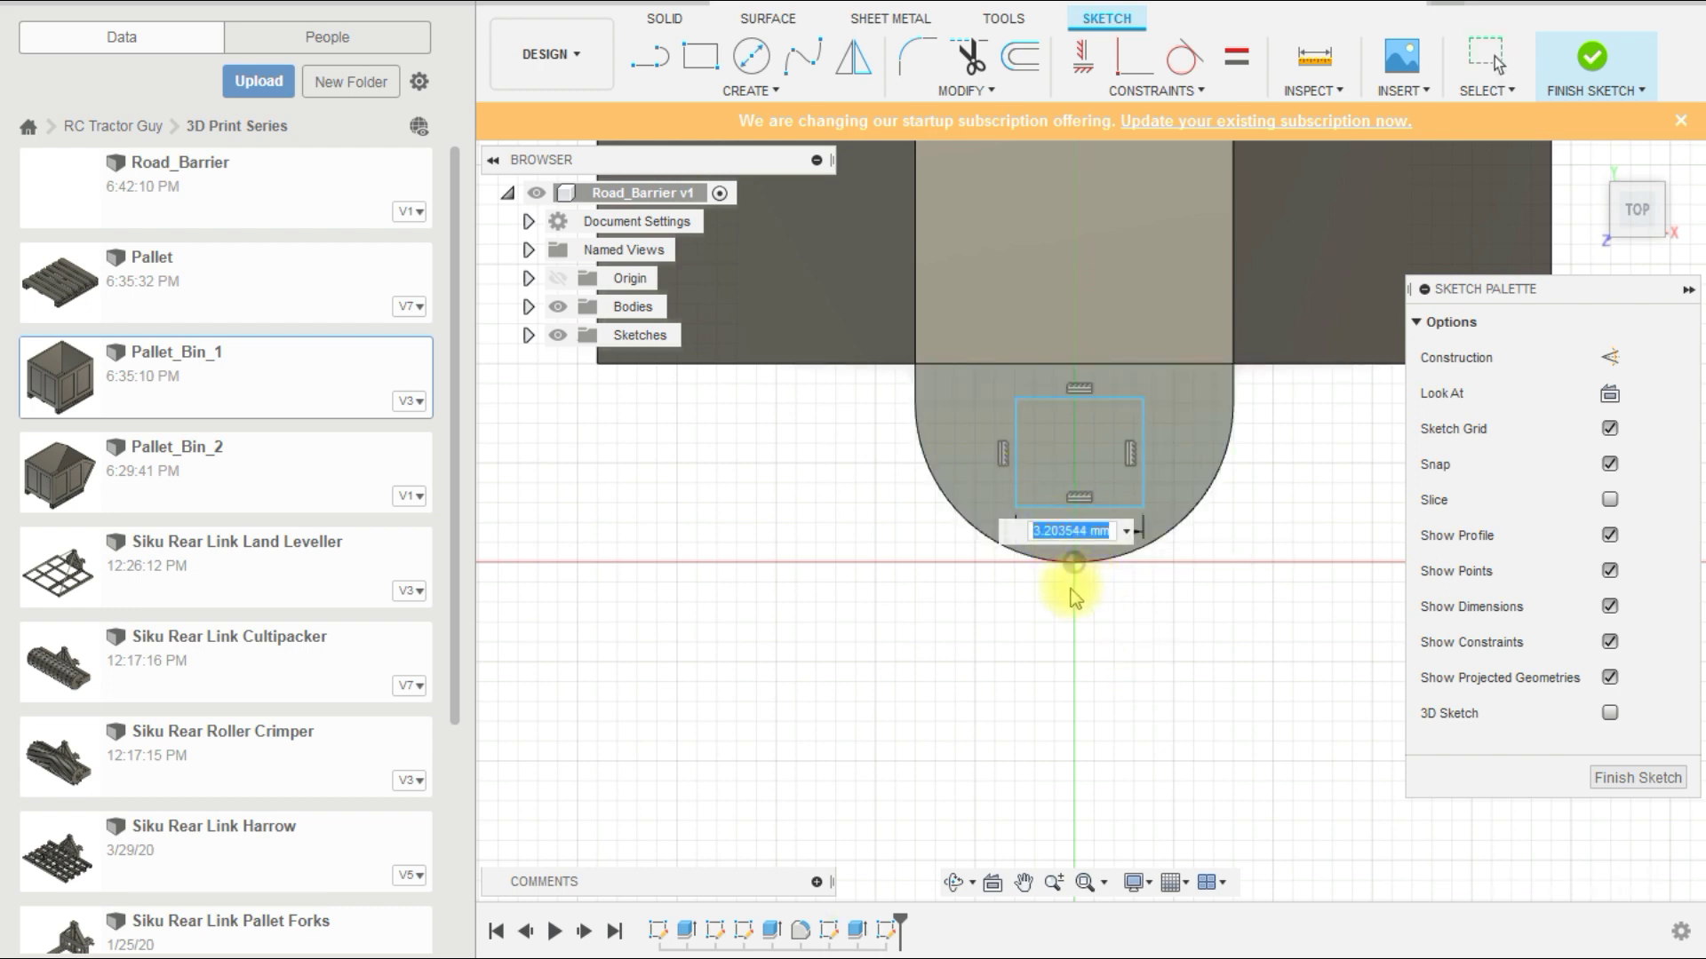
type("3")
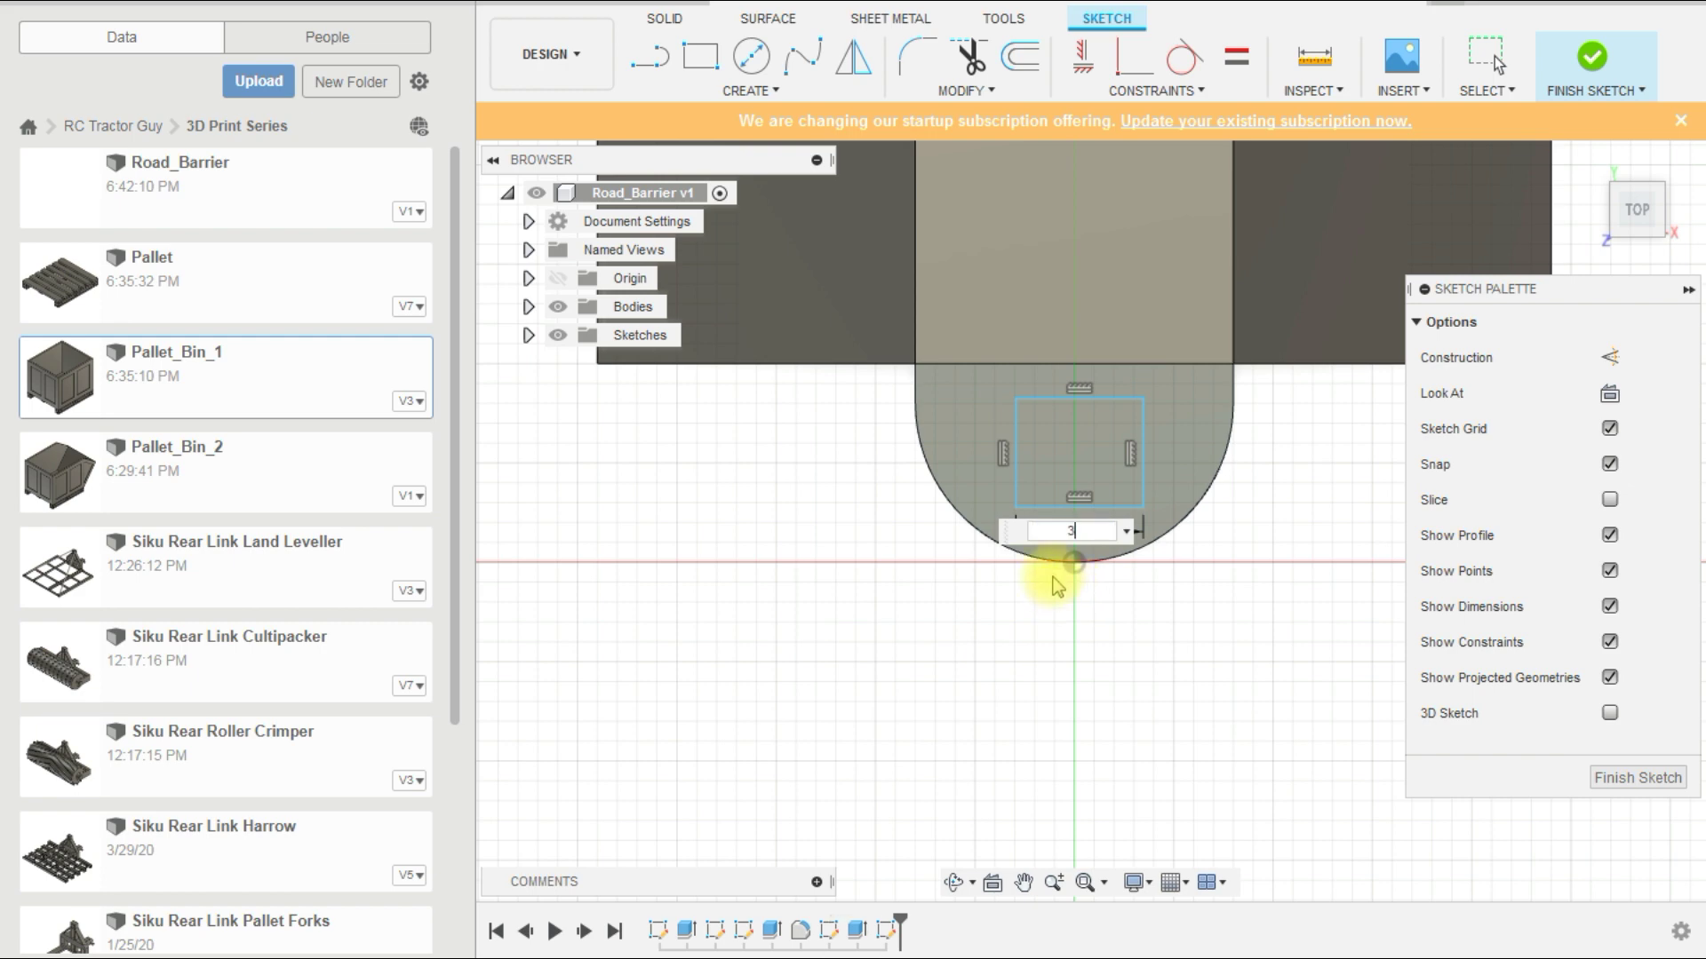
key("Return")
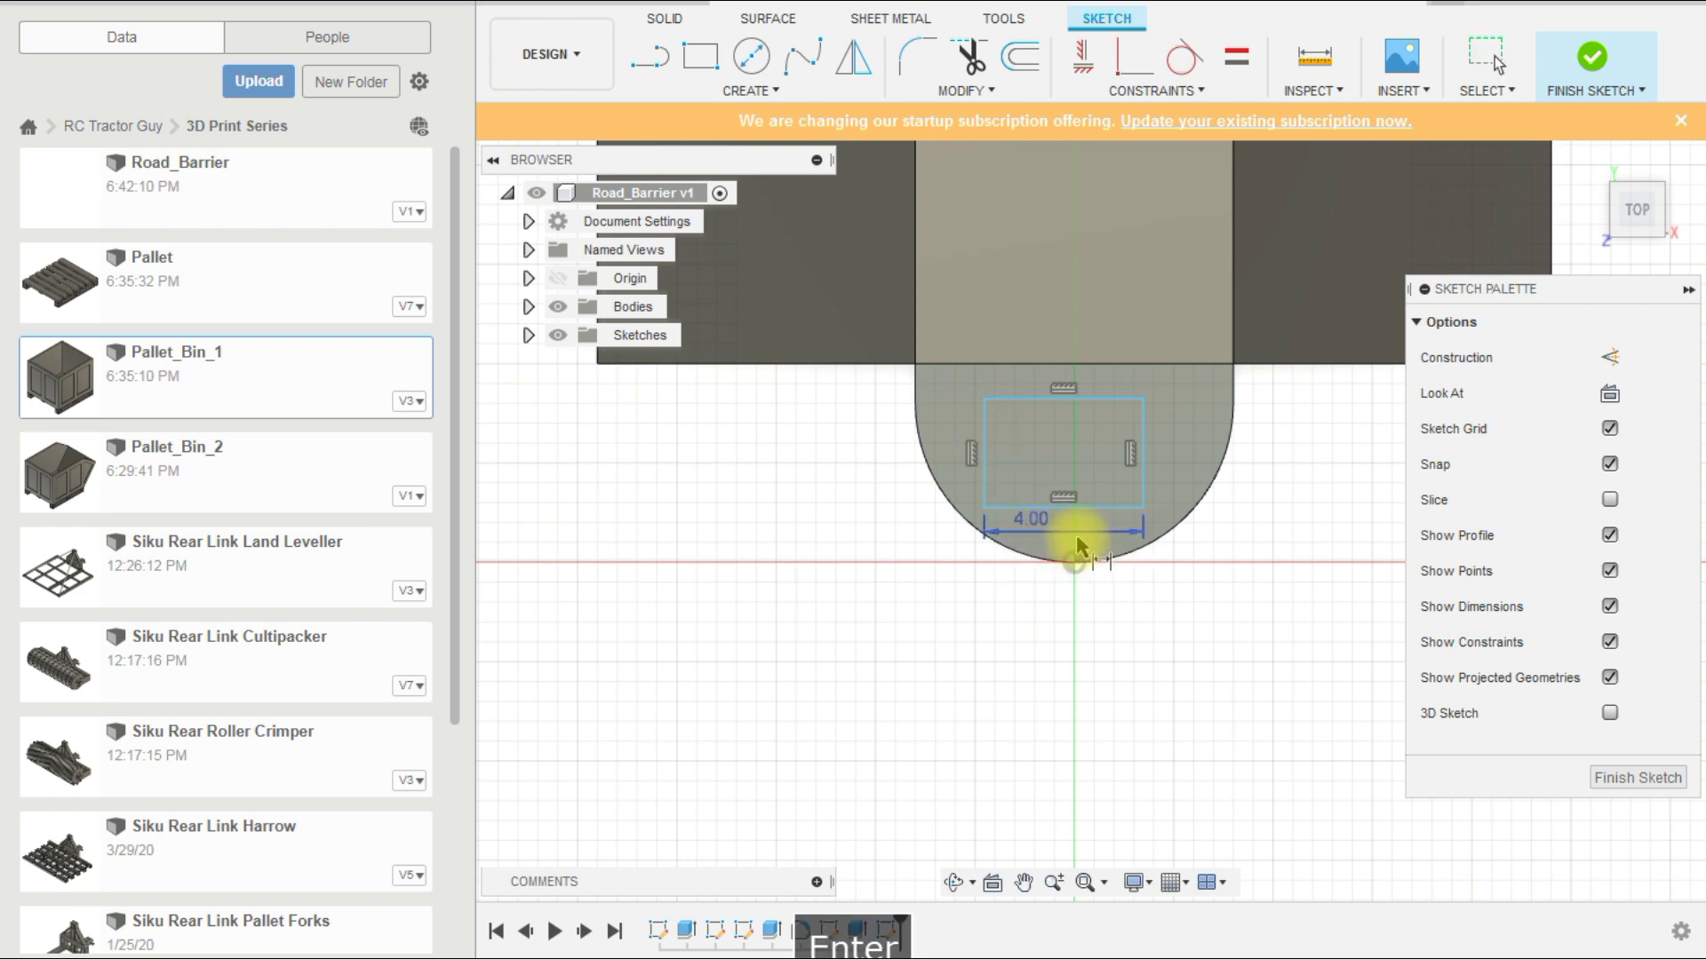
left_click(983, 420)
left_click(952, 416)
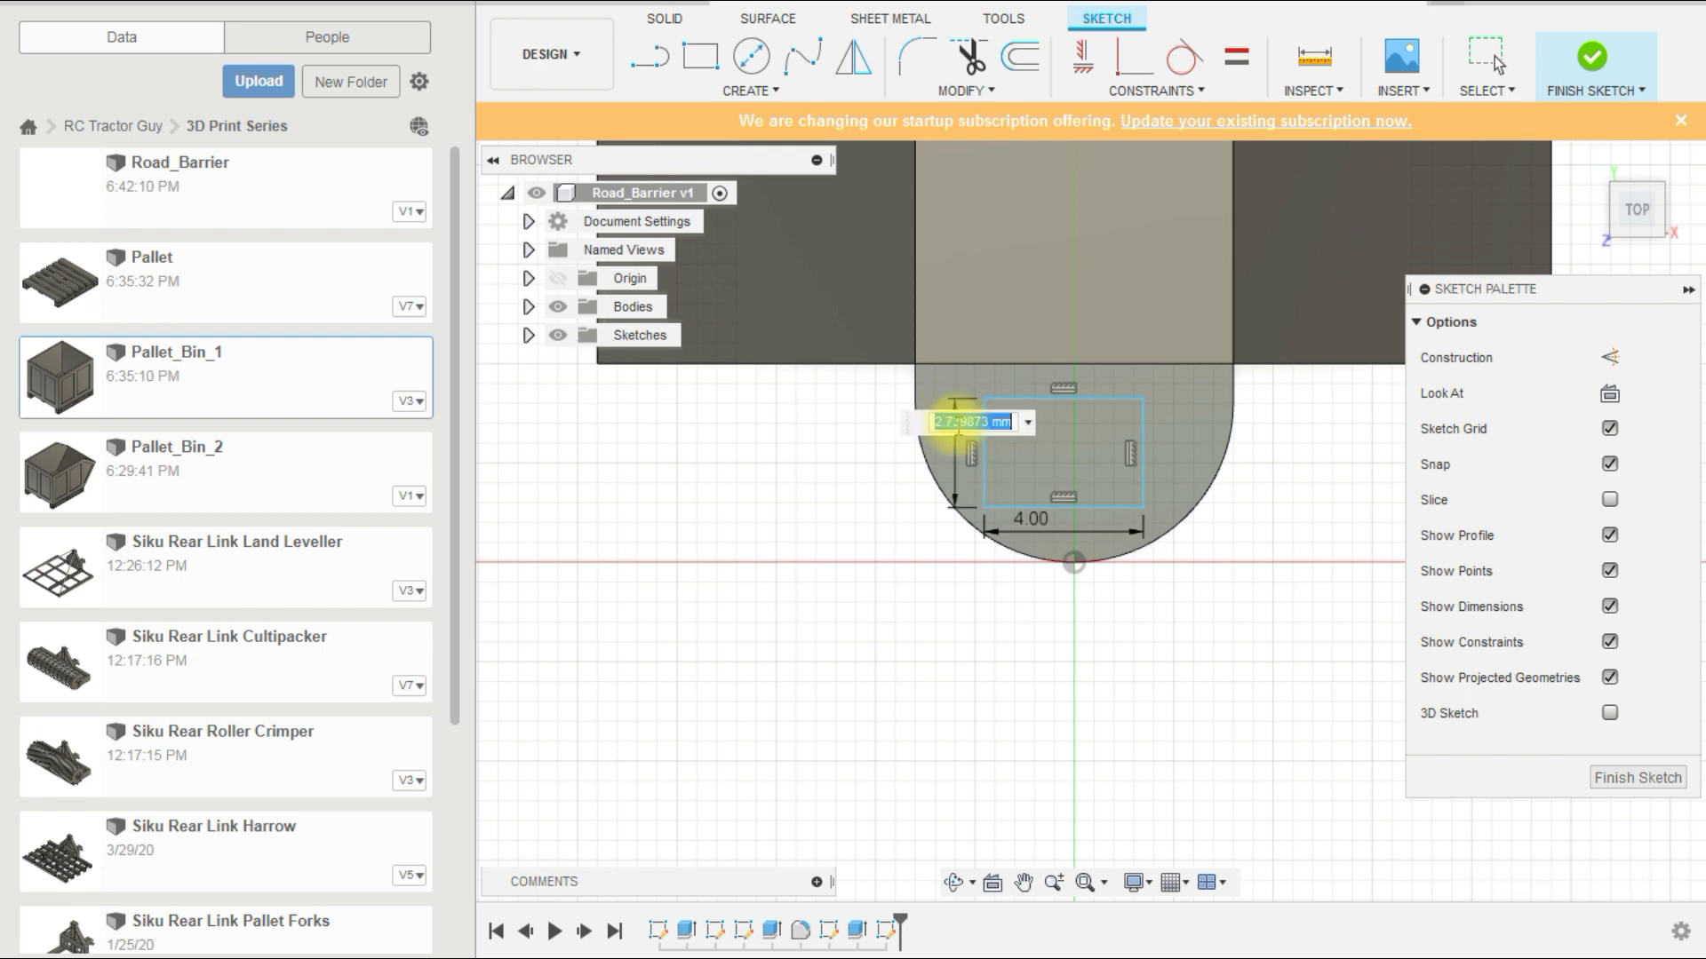
key("Return")
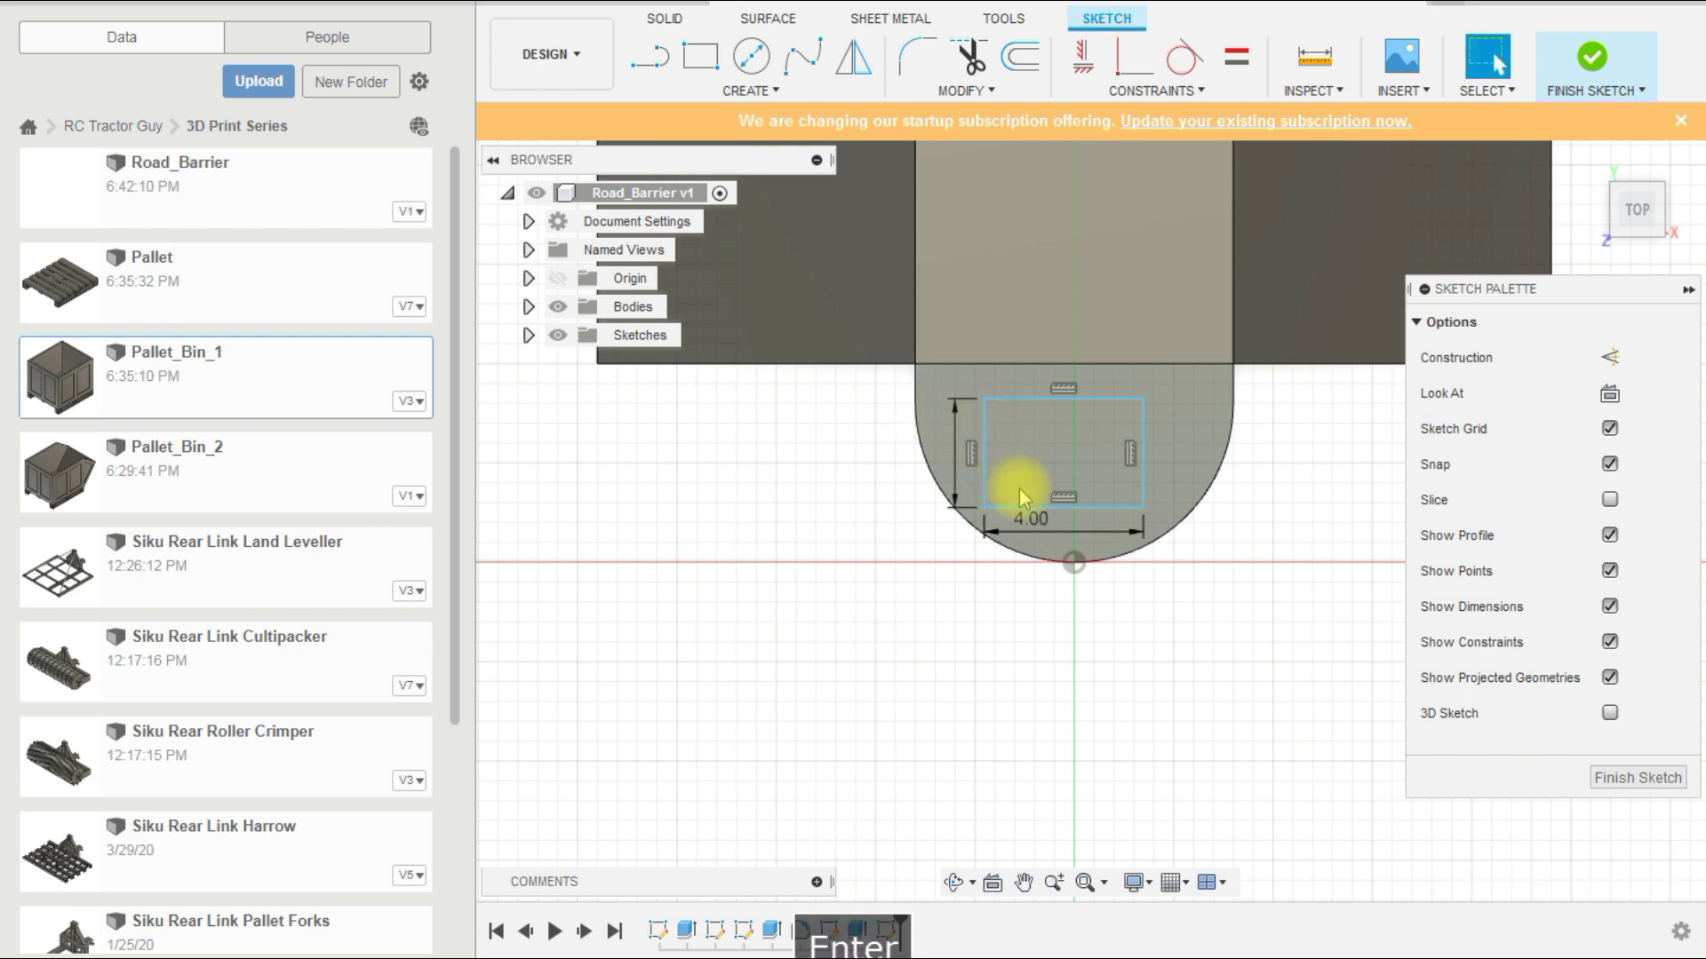
double_click(1037, 526)
type("3")
key("Return")
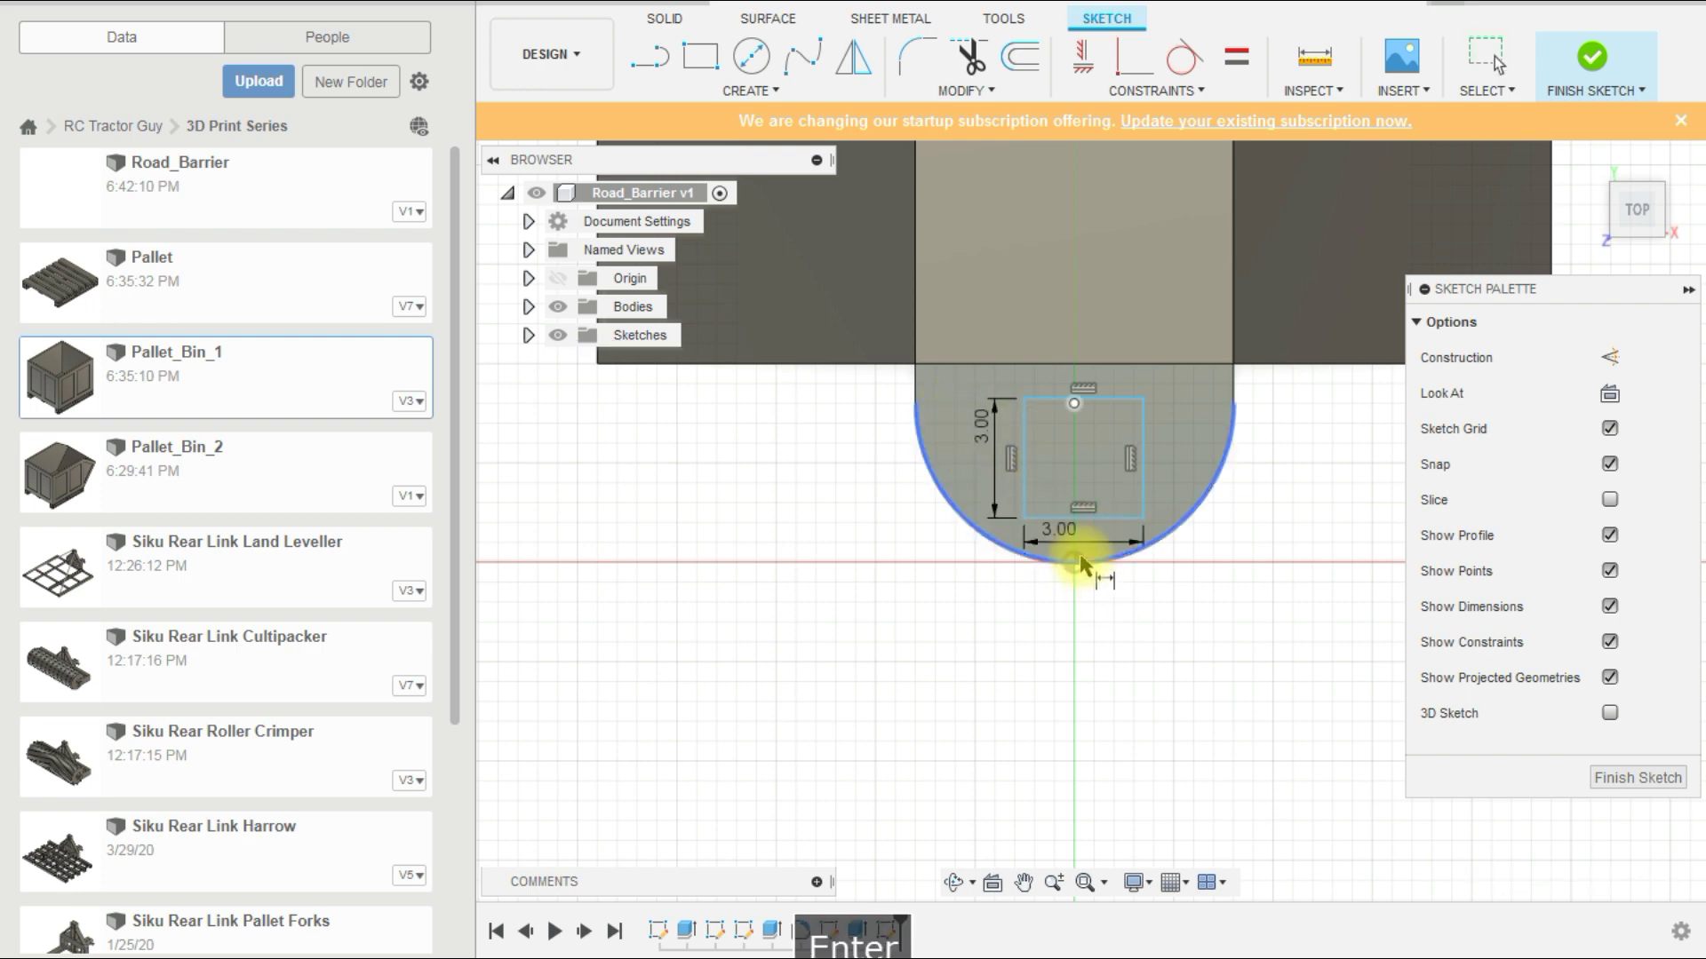
Step: Dimension the distance from the square's edge nearest the rounded tip to the origin as 1 mm
left_click(1055, 516)
left_click(1075, 562)
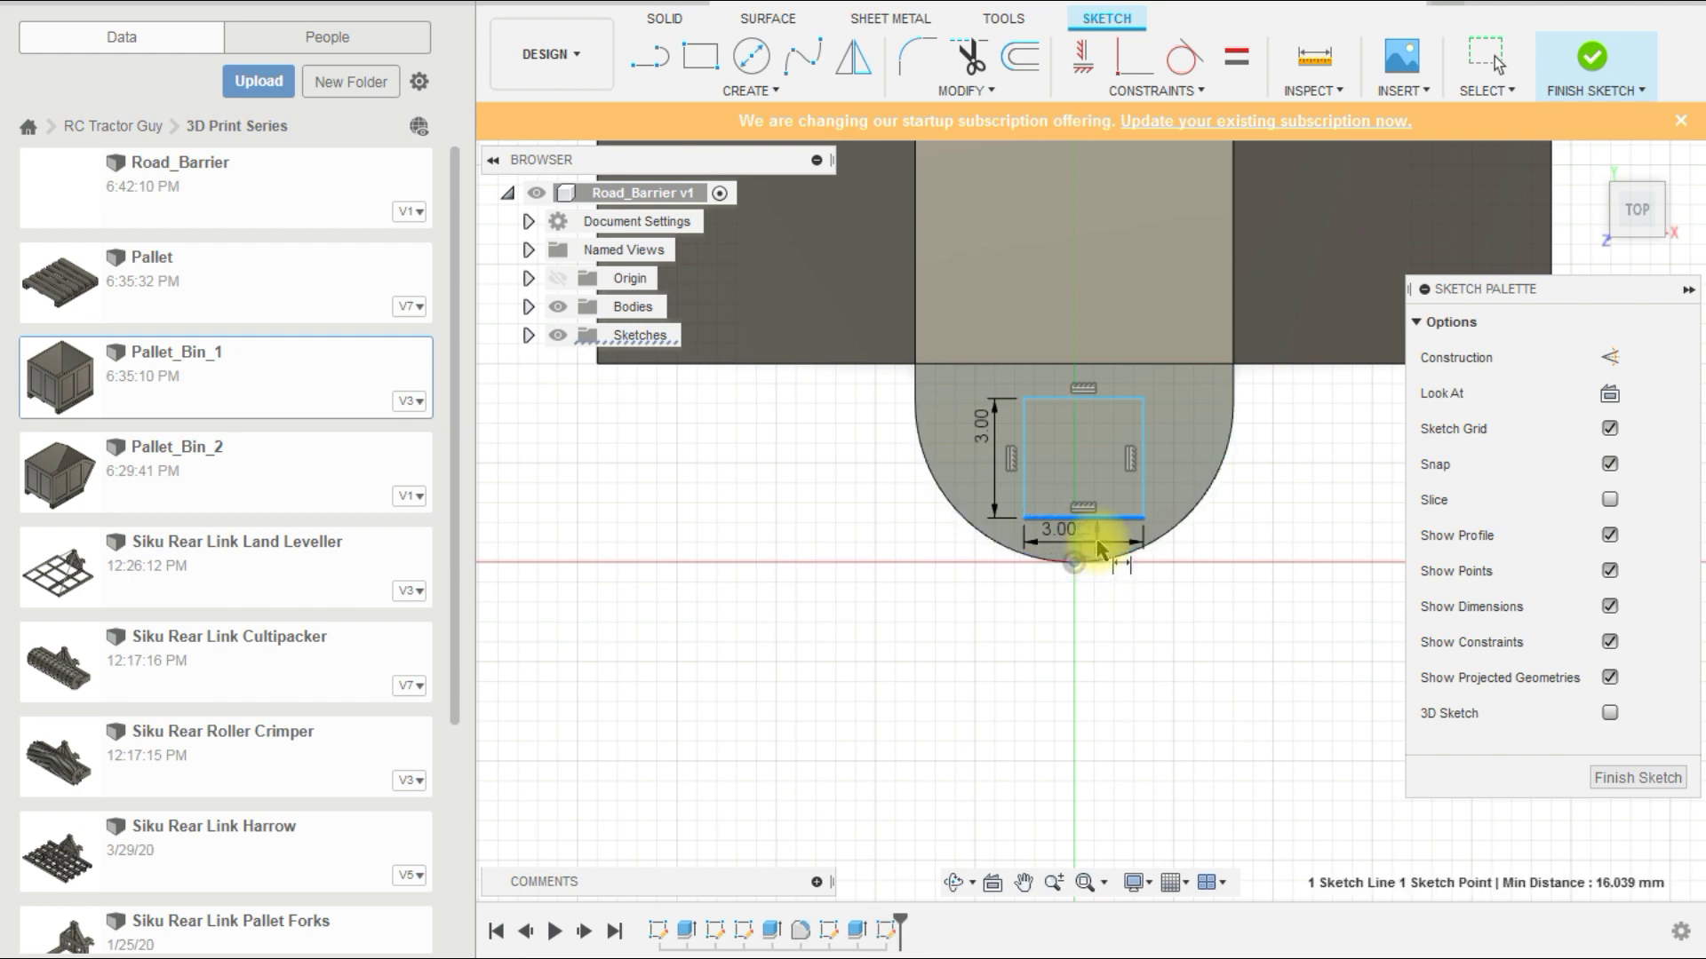
left_click(1125, 575)
key("Return")
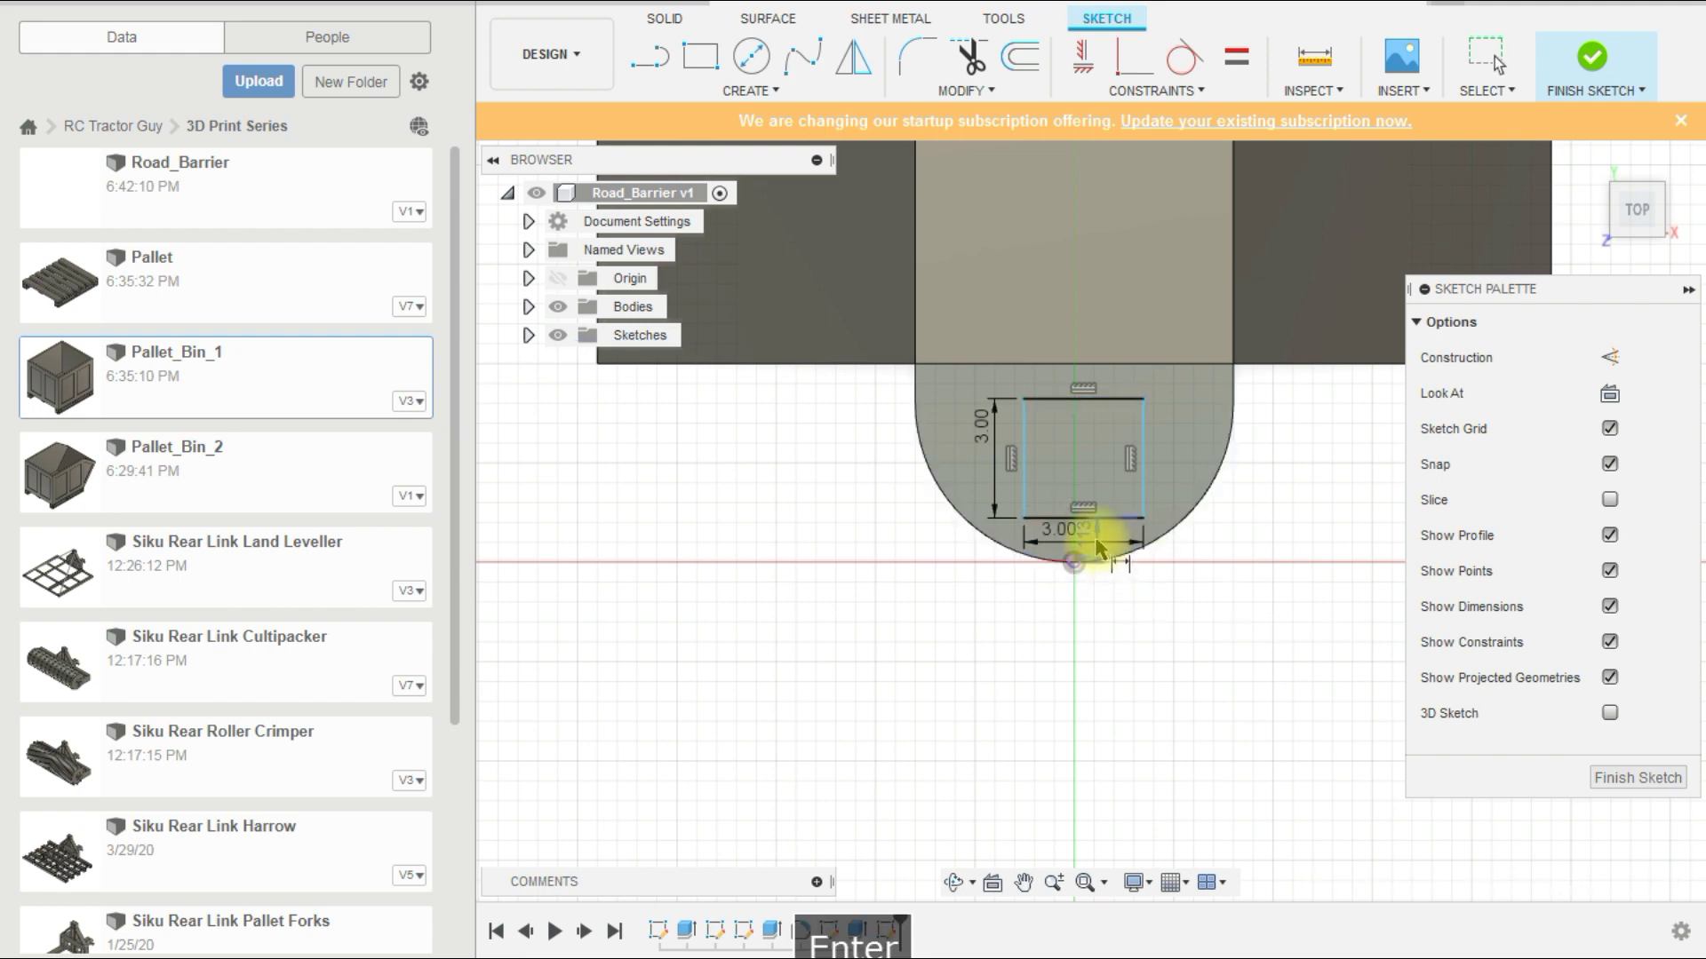
type("1")
key("Return")
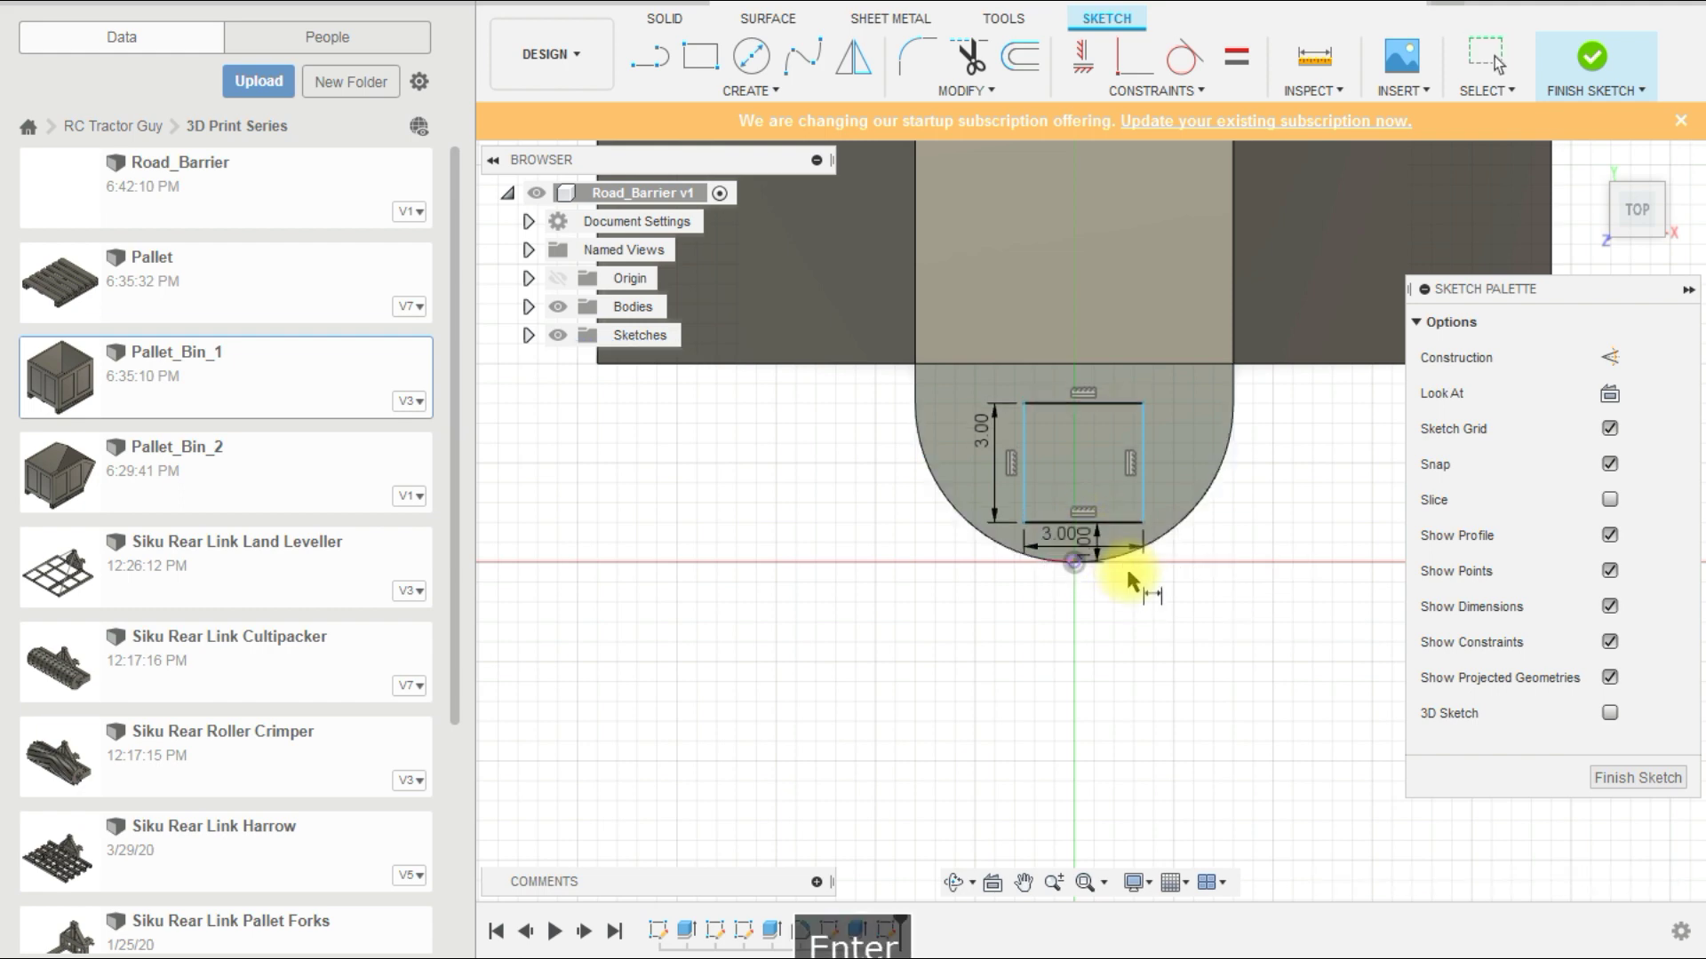
Step: Center the square on the rounded end by dimensioning its side edge 1.5 mm from the origin
left_click(1022, 479)
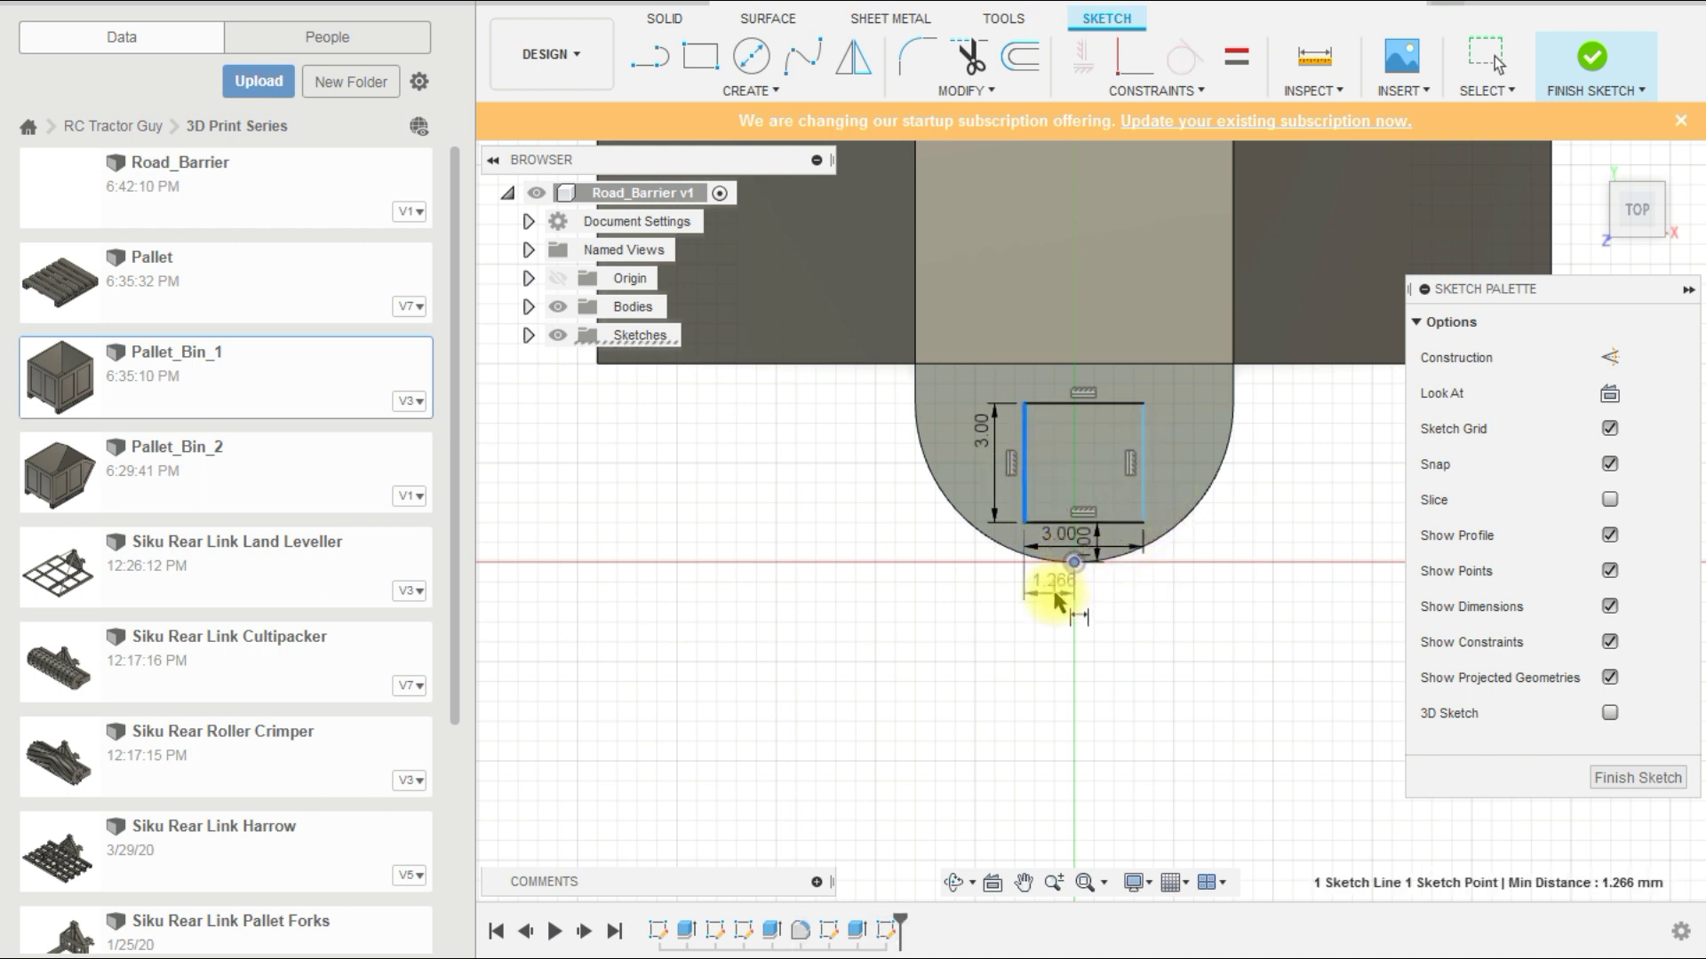
left_click(1069, 613)
type("1.5")
key("Return")
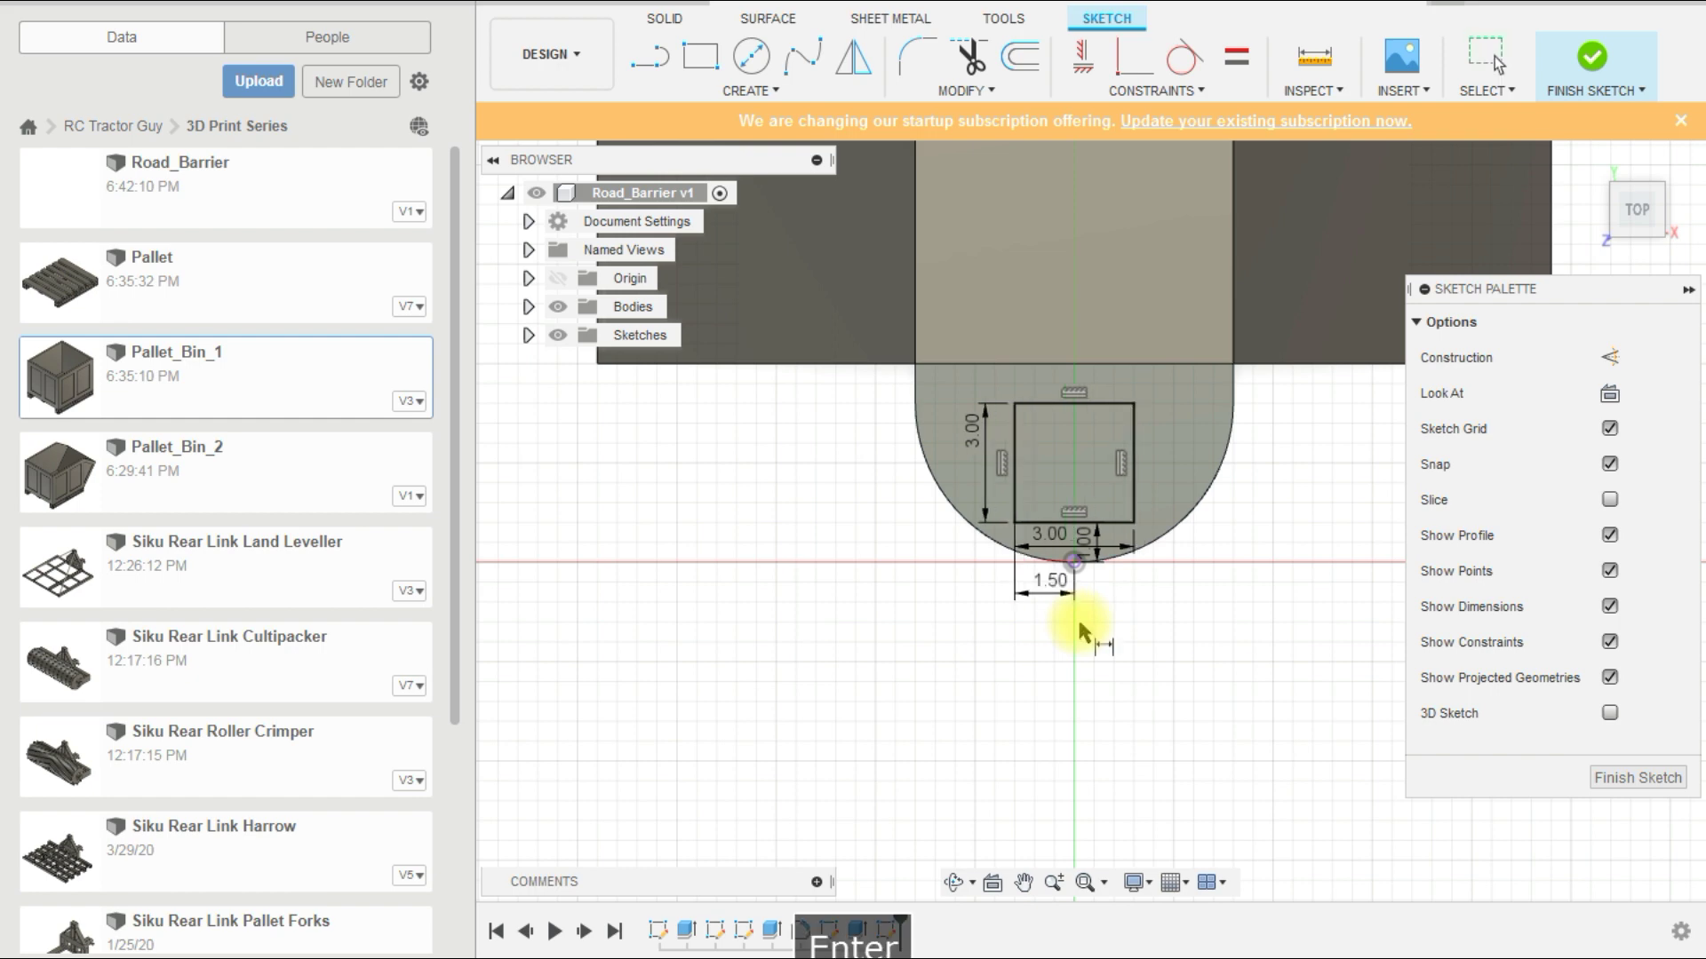
scroll(1082, 631, "down", 3)
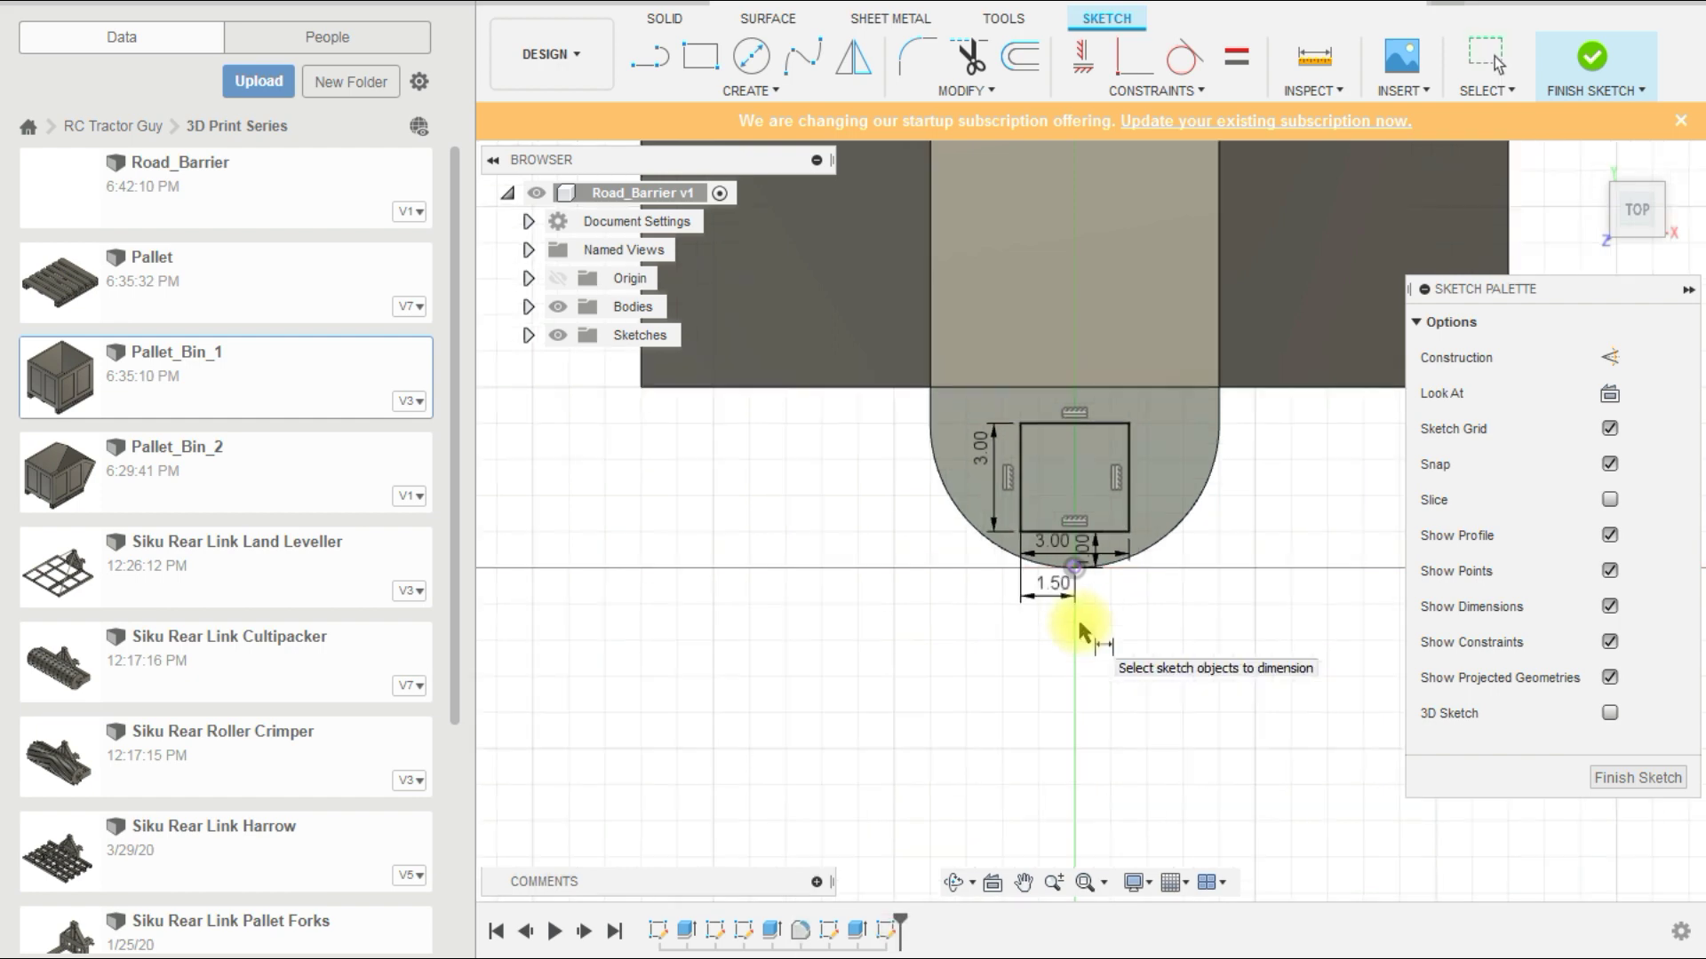
key("Escape")
Step: Finish the sketch of the square on the rounded end's flat face
middle_click_drag(1191, 651, 1186, 637, "shift")
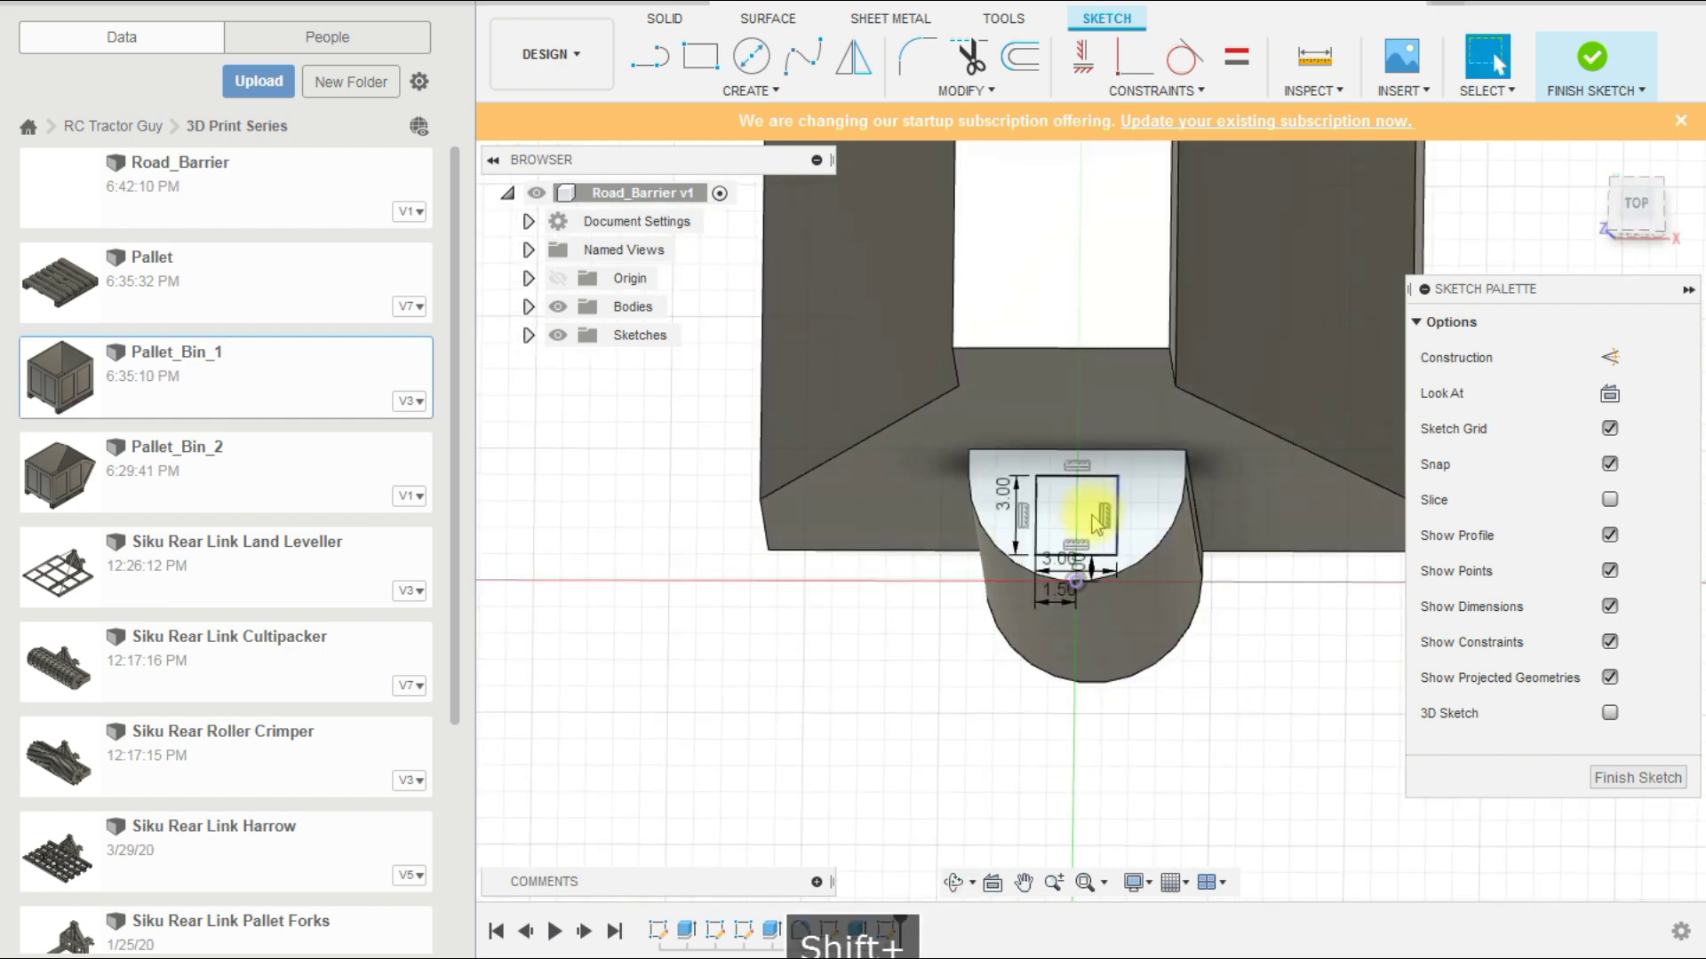
scroll(1292, 682, "down", 1)
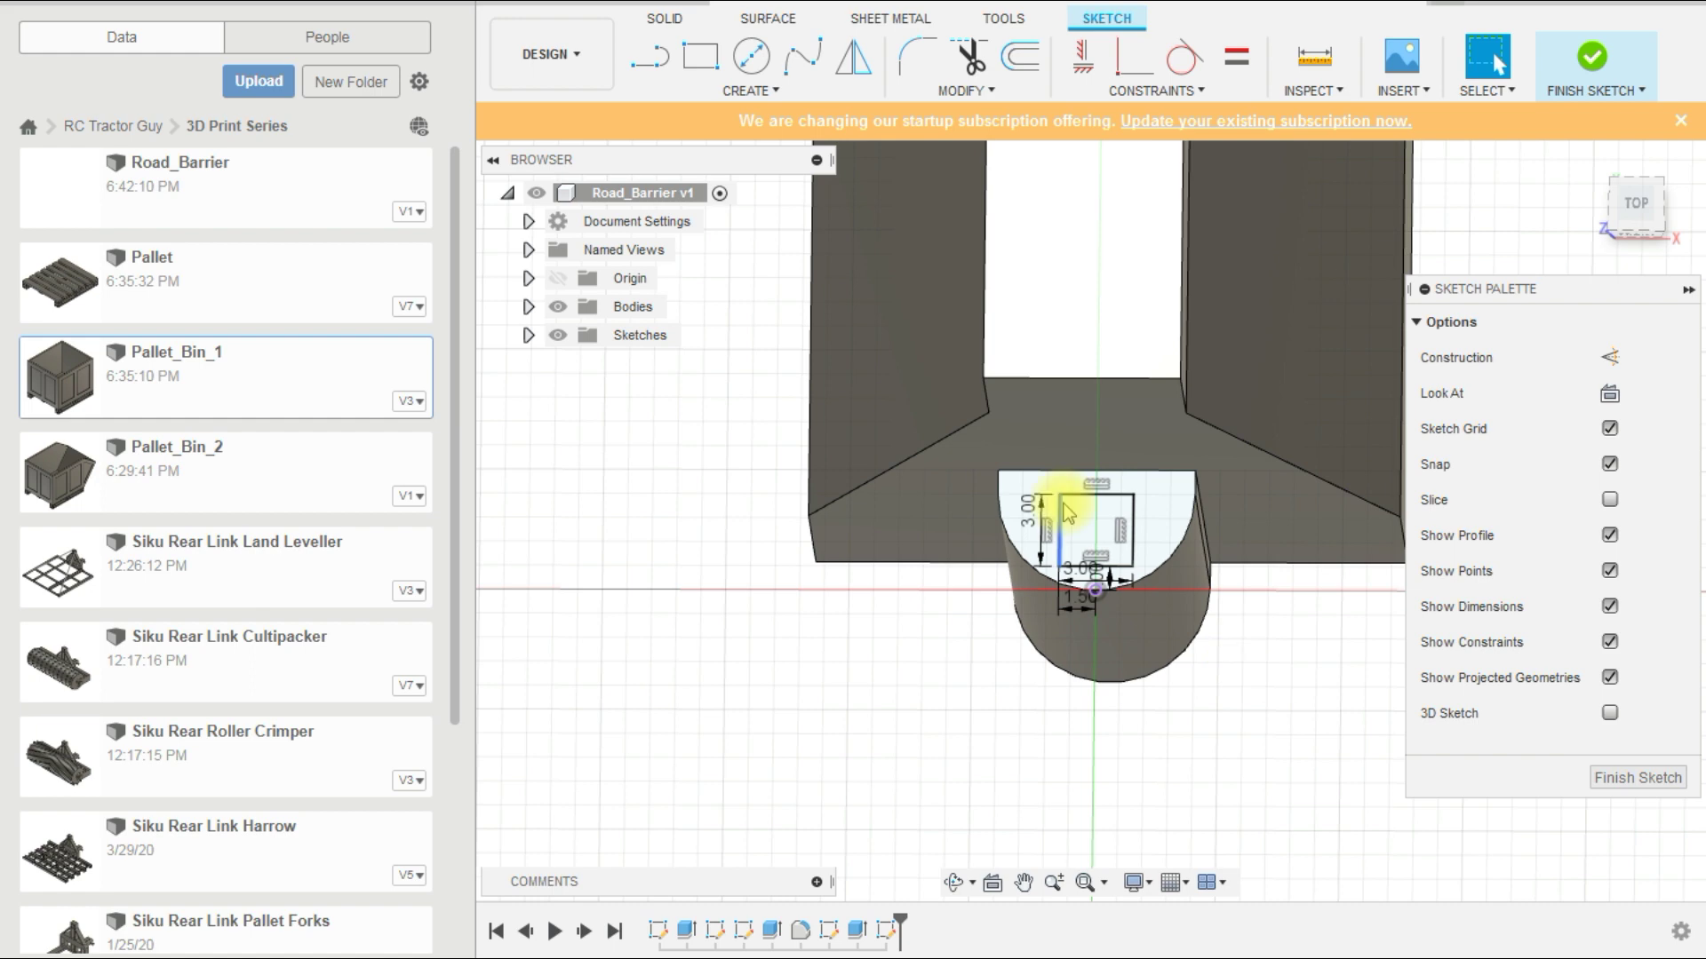
left_click(1586, 61)
Step: Extrude only the square profile 2 mm down into the rounded end as a cut to form a socket
left_click(1099, 544)
middle_click_drag(1266, 629, 1263, 590, "shift")
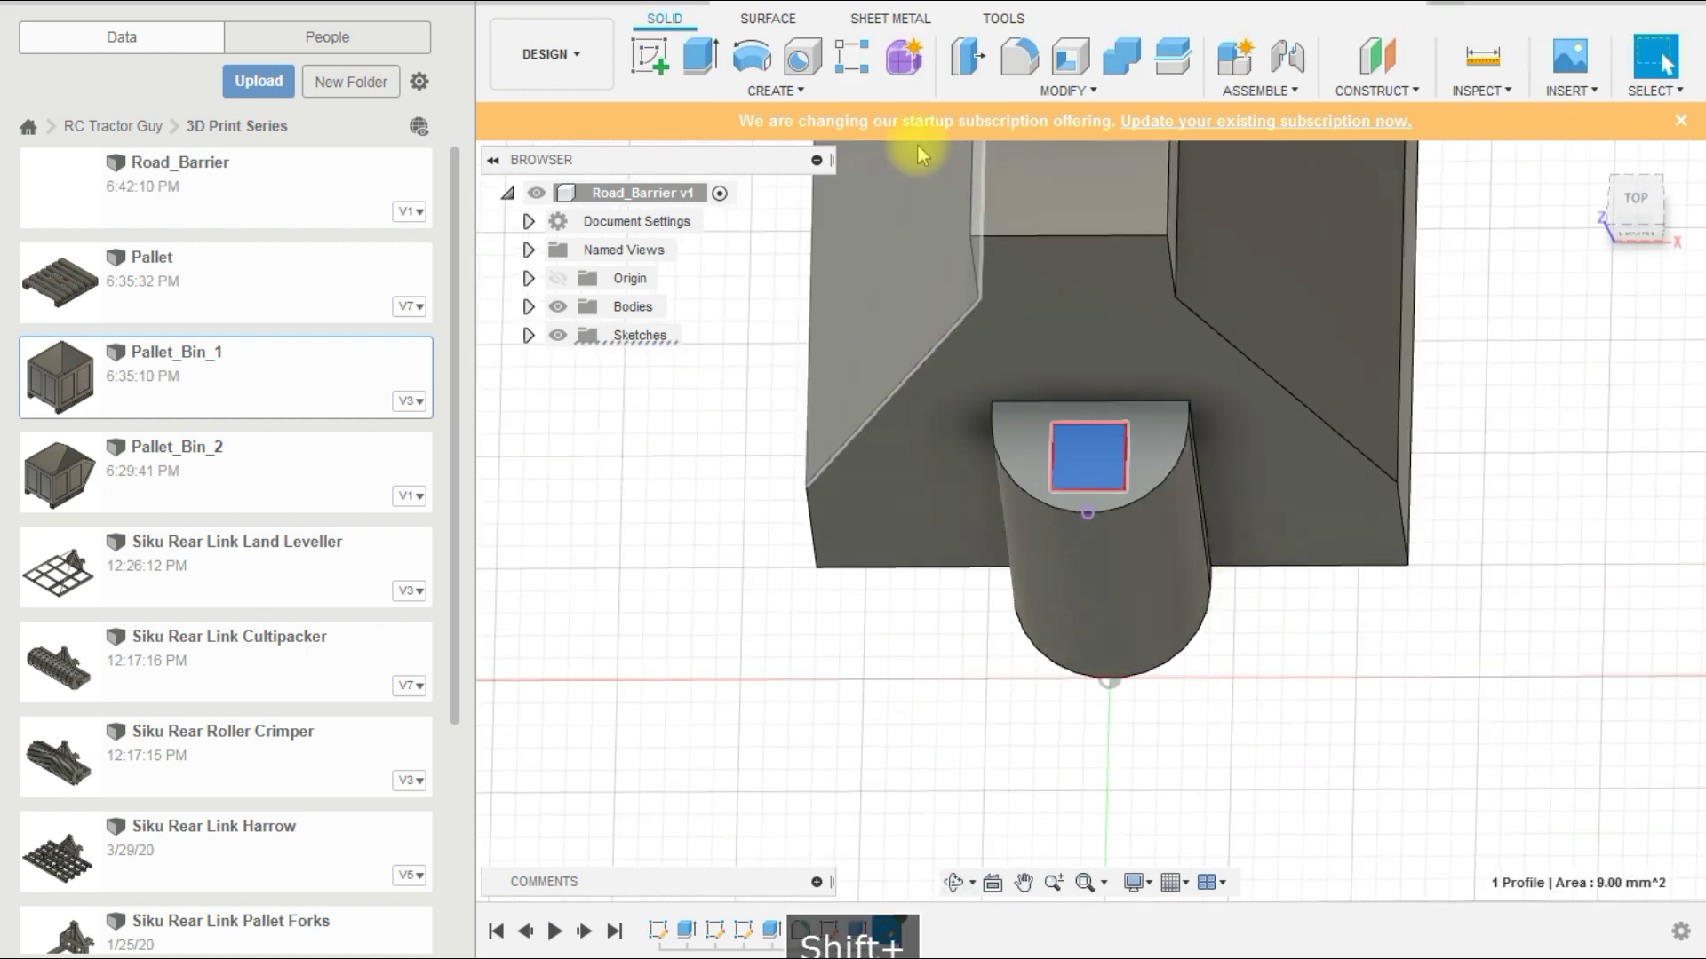
left_click(702, 56)
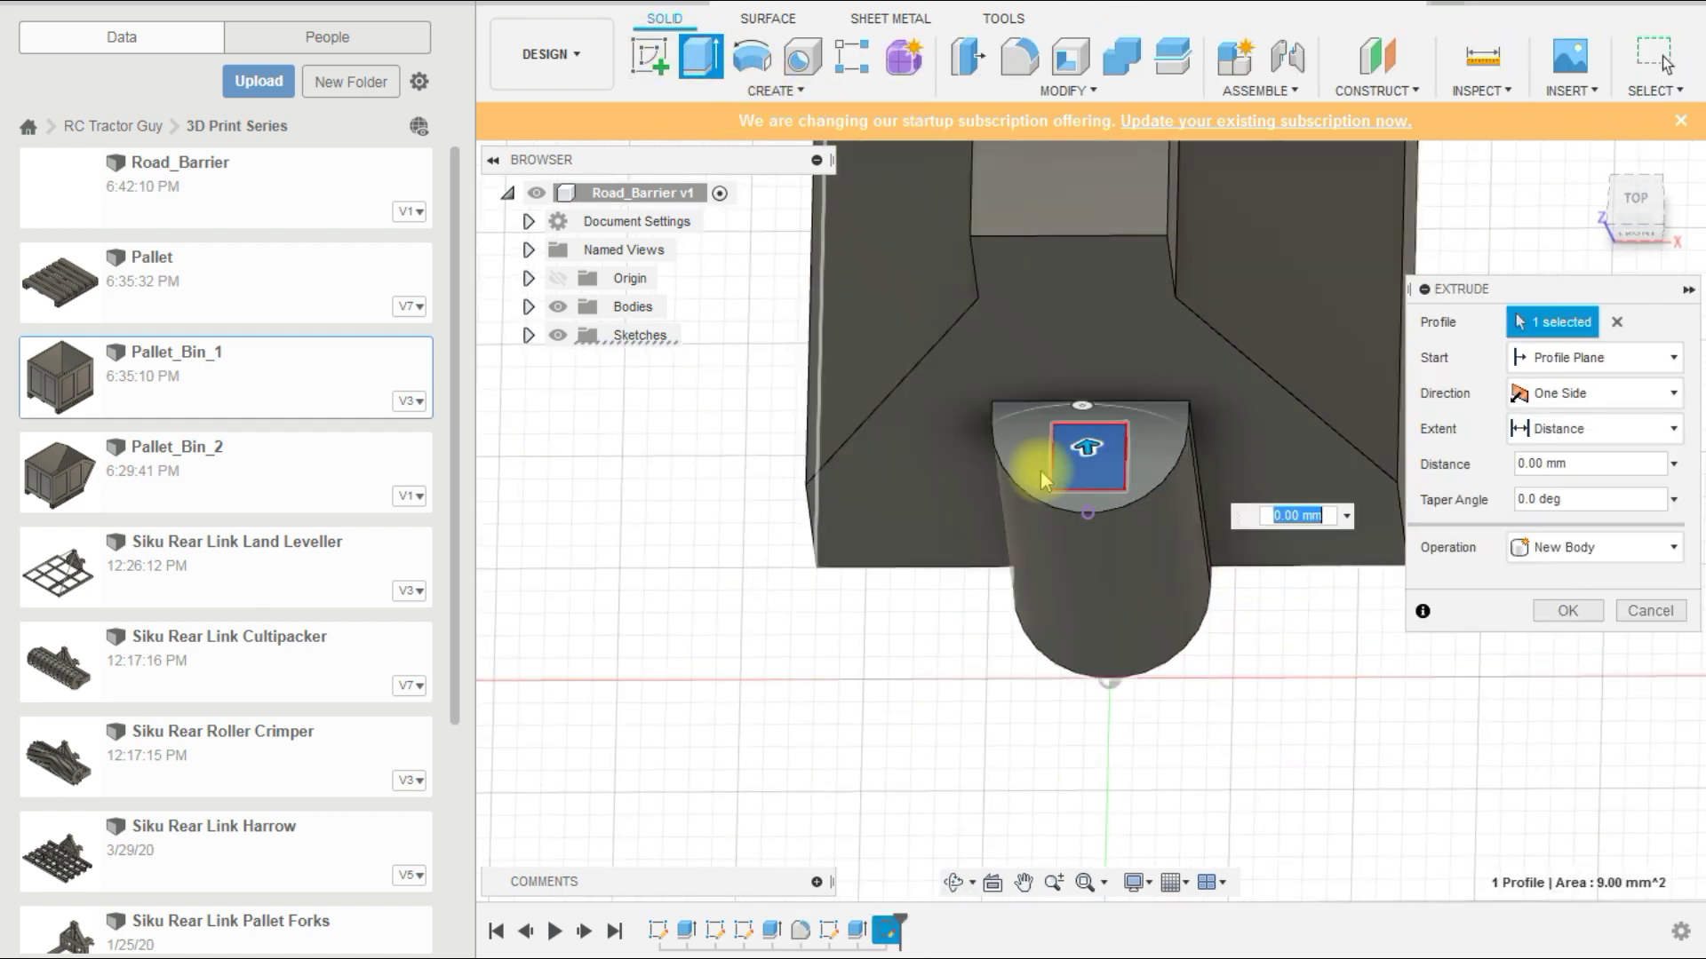
left_click(1117, 495)
left_click_drag(1088, 451, 1102, 485)
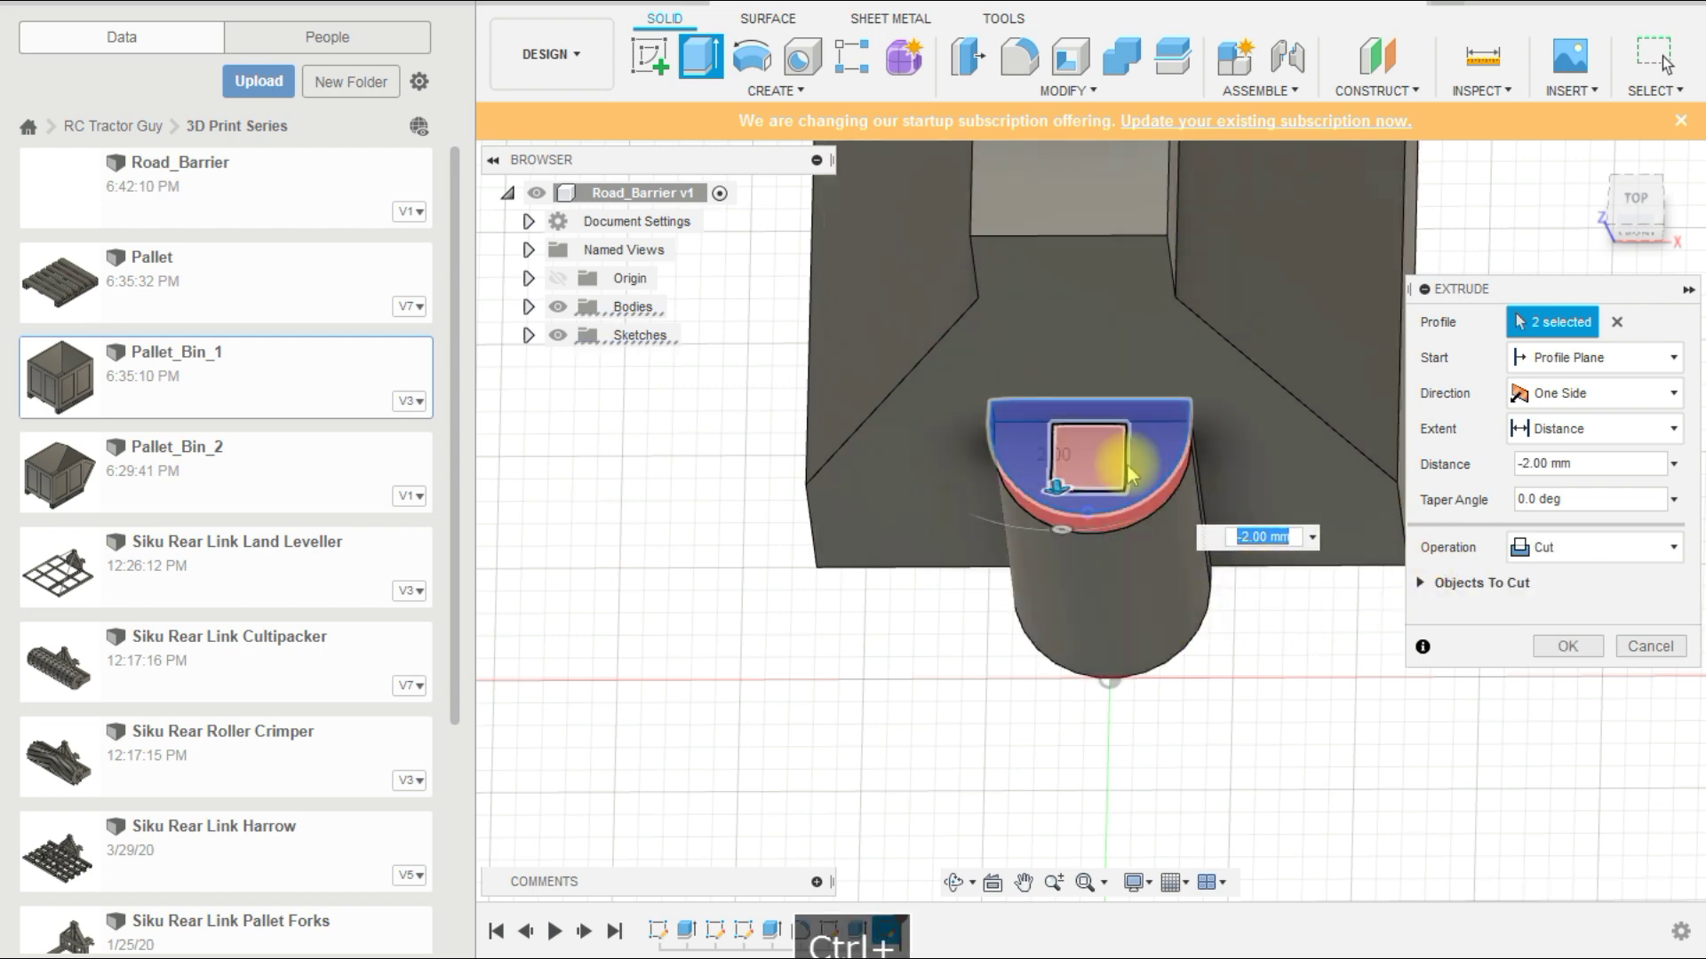
left_click(1149, 473, "ctrl")
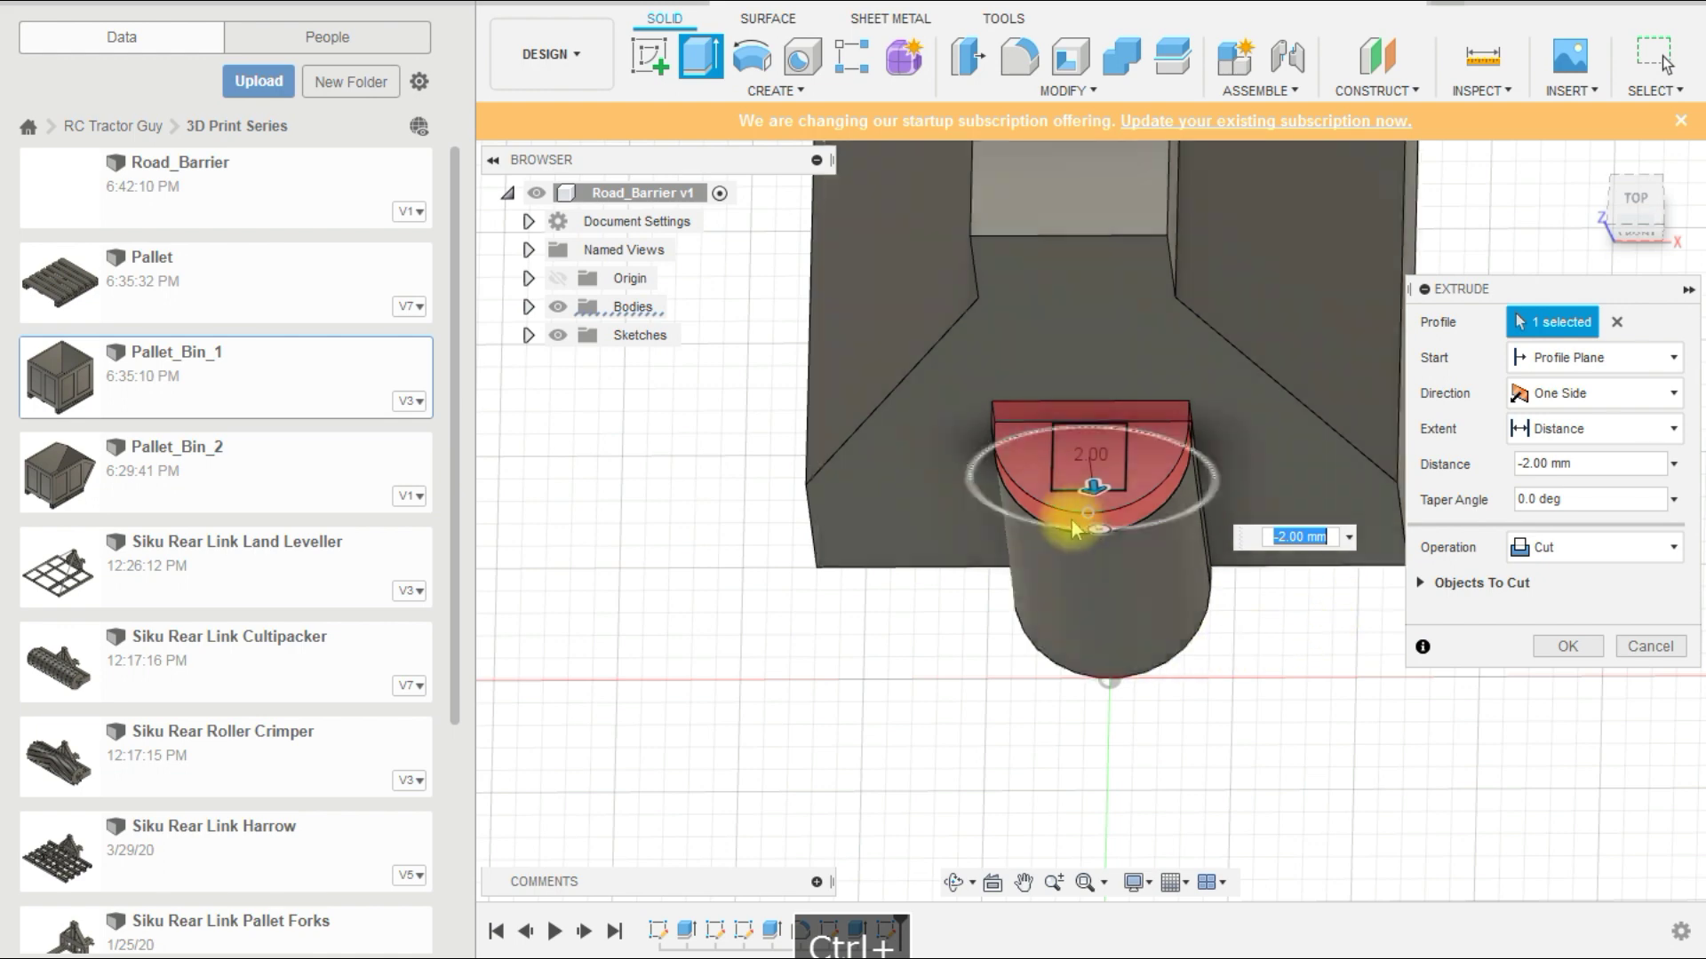
left_click(1077, 453, "ctrl")
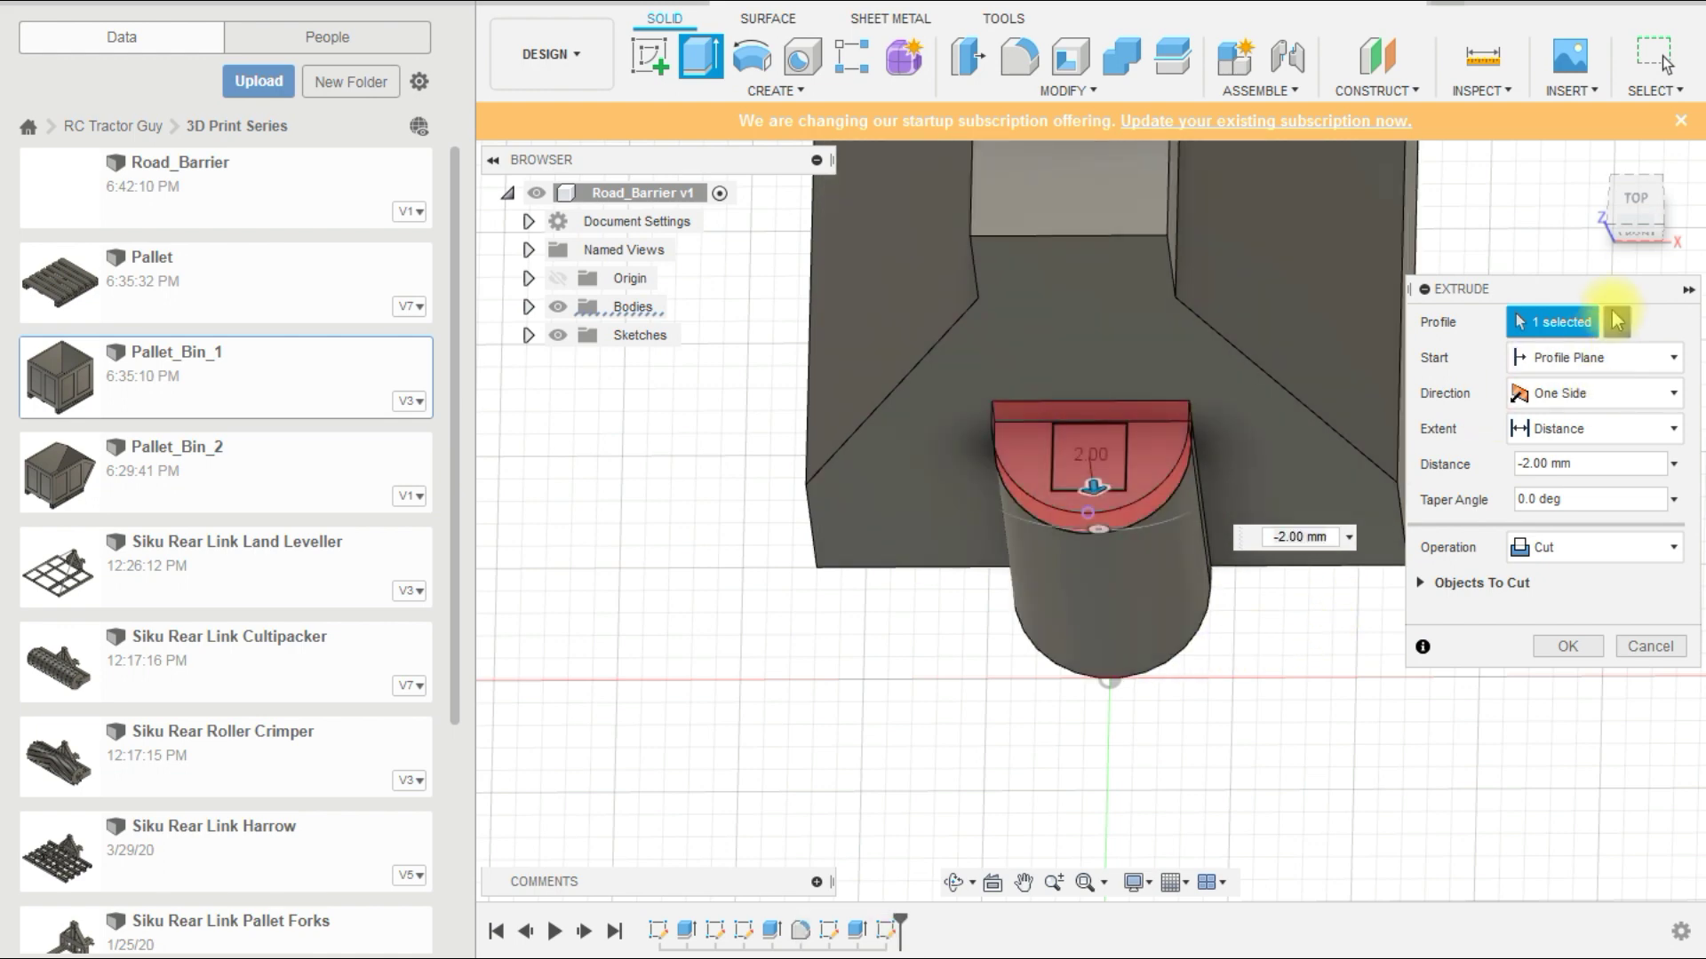
left_click(1616, 321)
left_click(1077, 460)
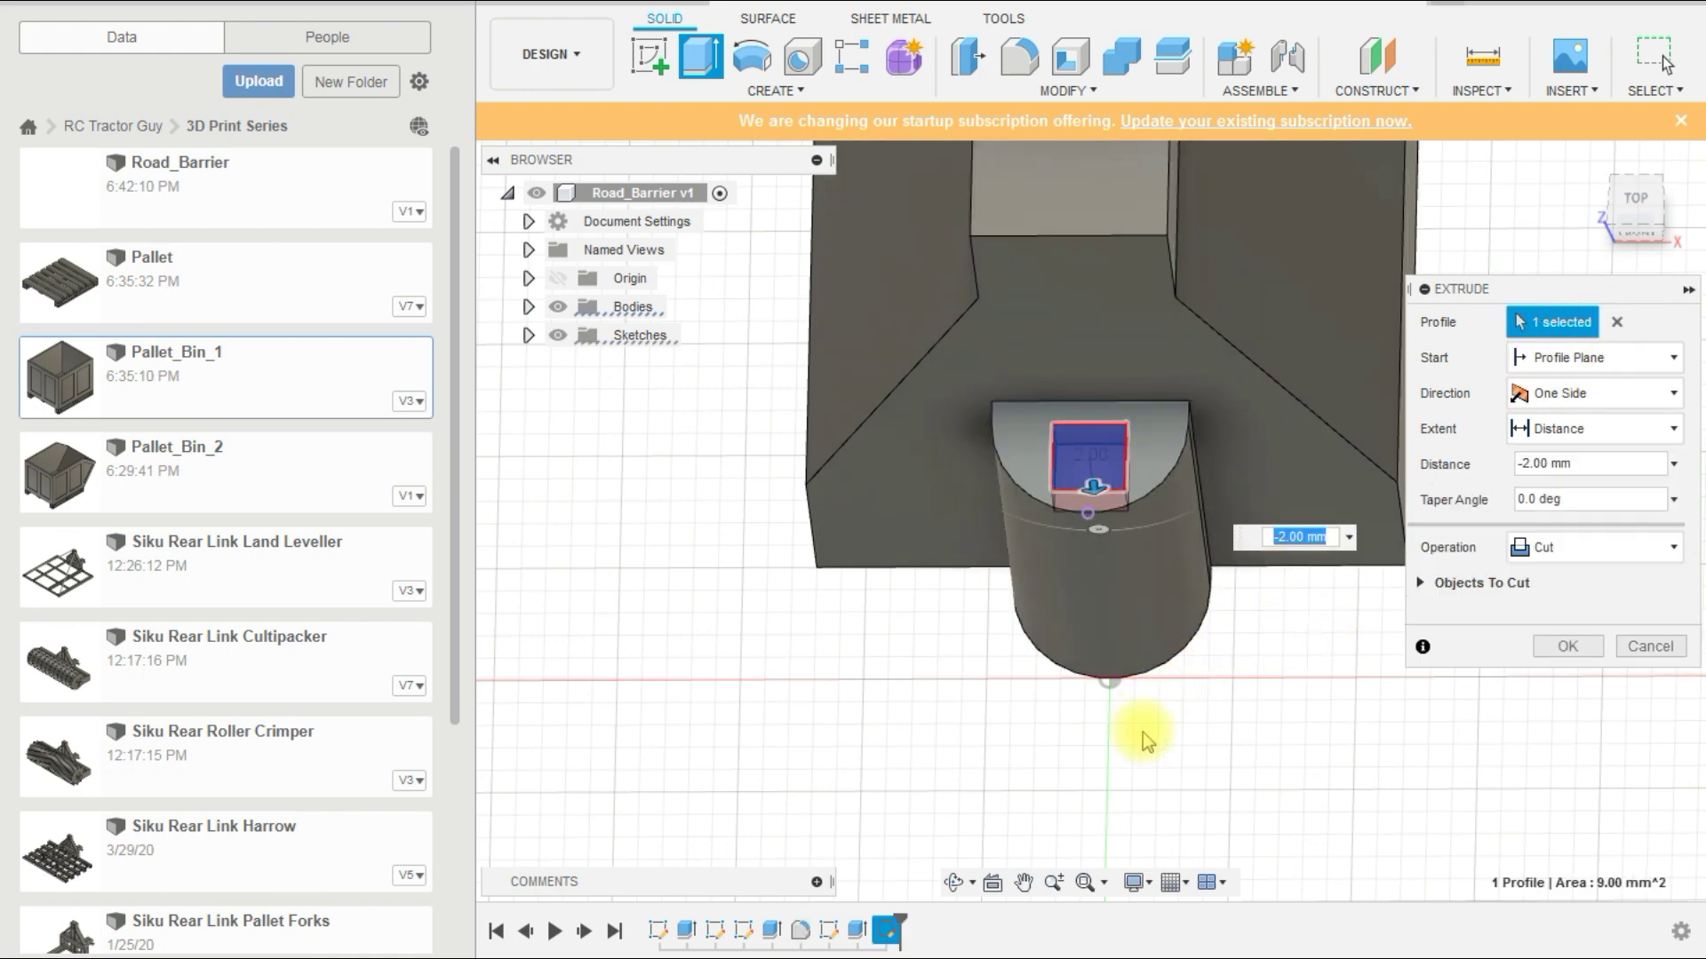
mouse_move(1135, 731)
middle_mouse_down("shift")
mouse_move(1169, 684)
mouse_move(1111, 710)
middle_mouse_up("shift")
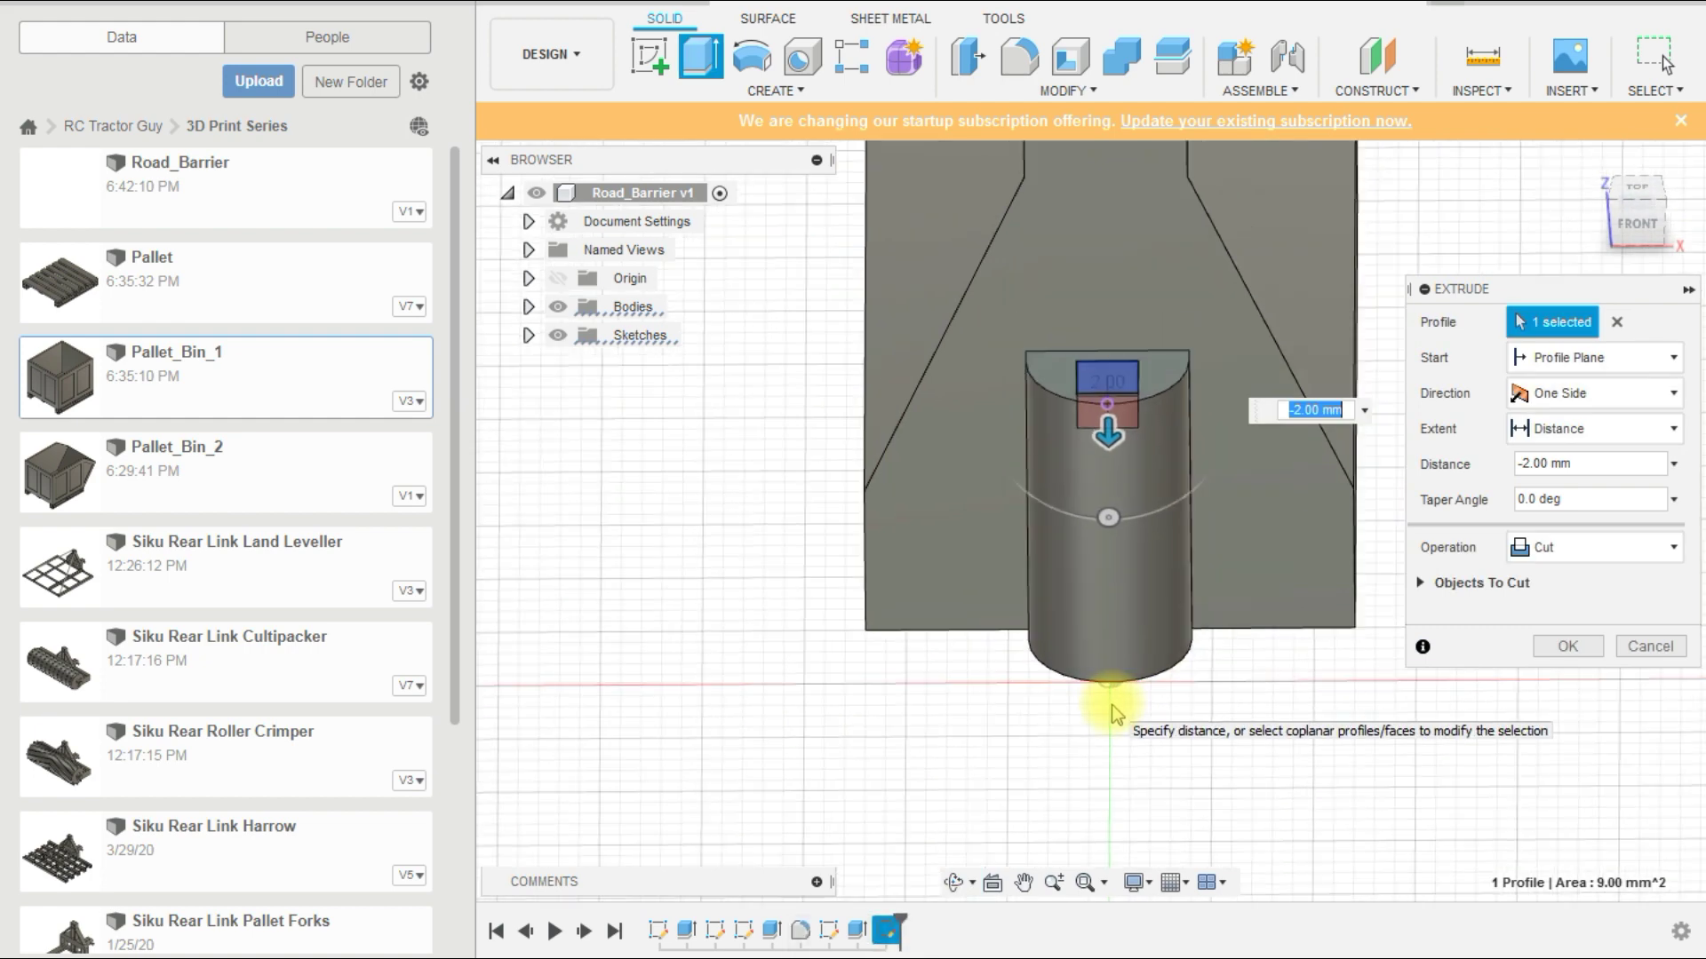
left_click(1568, 646)
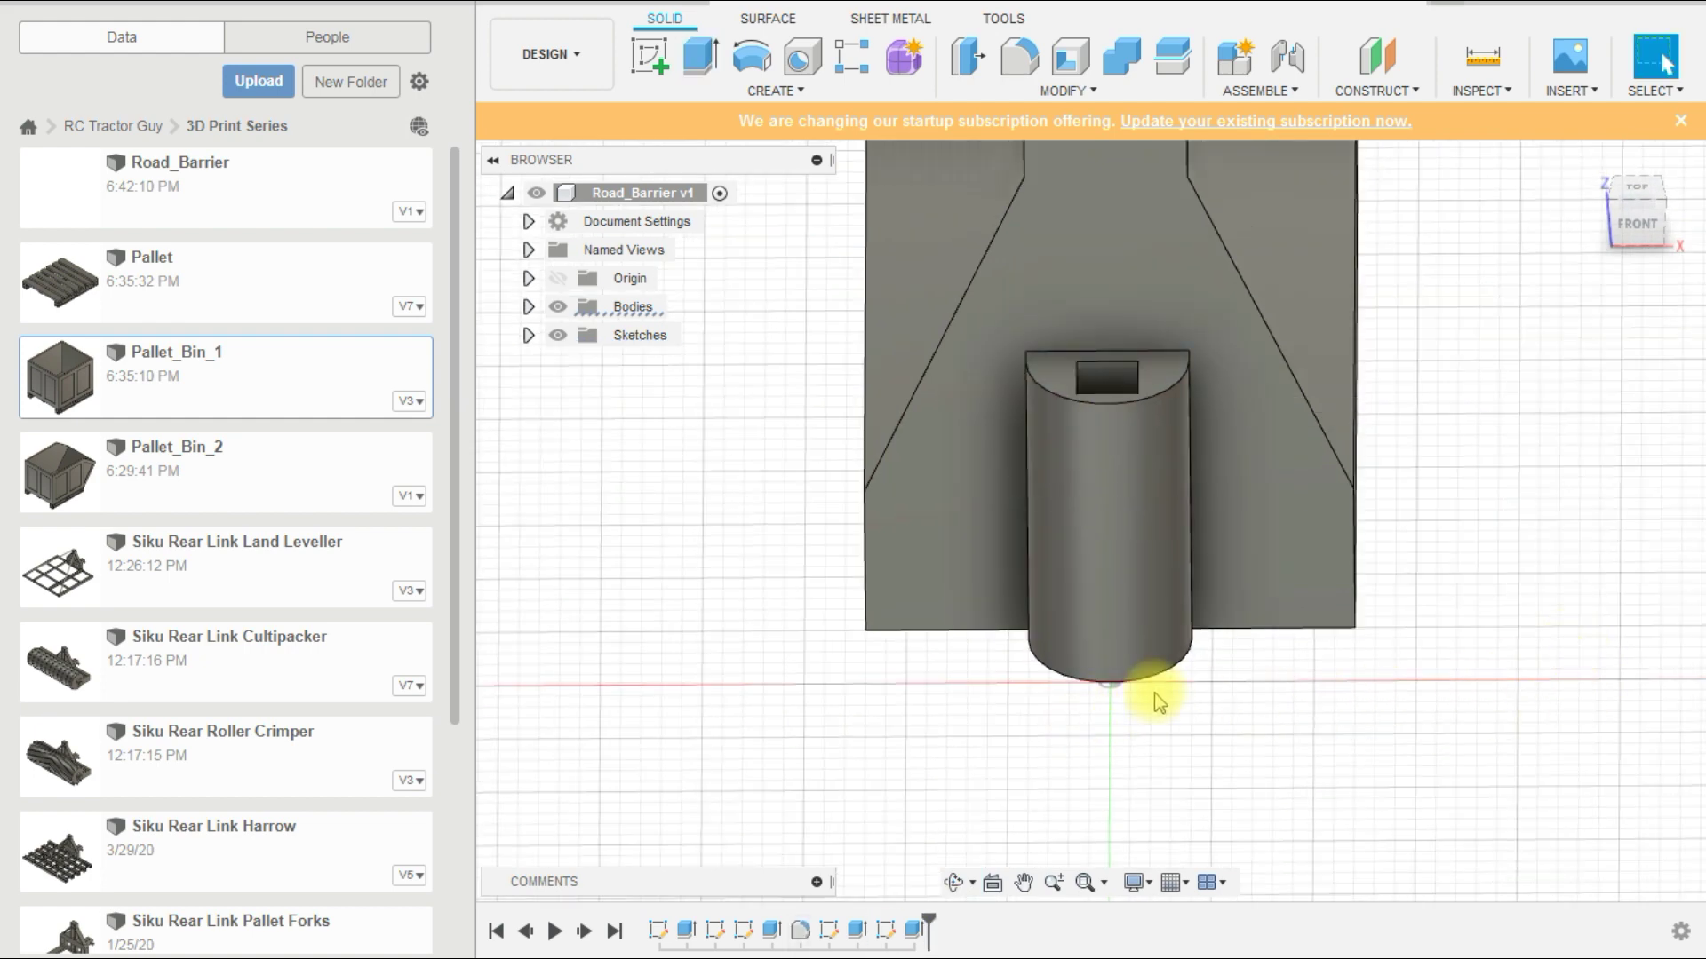
Step: Start a sketch on the downward-facing flat face of the rounded end opposite the square socket
middle_click_drag(1161, 693, 1394, 525, "shift")
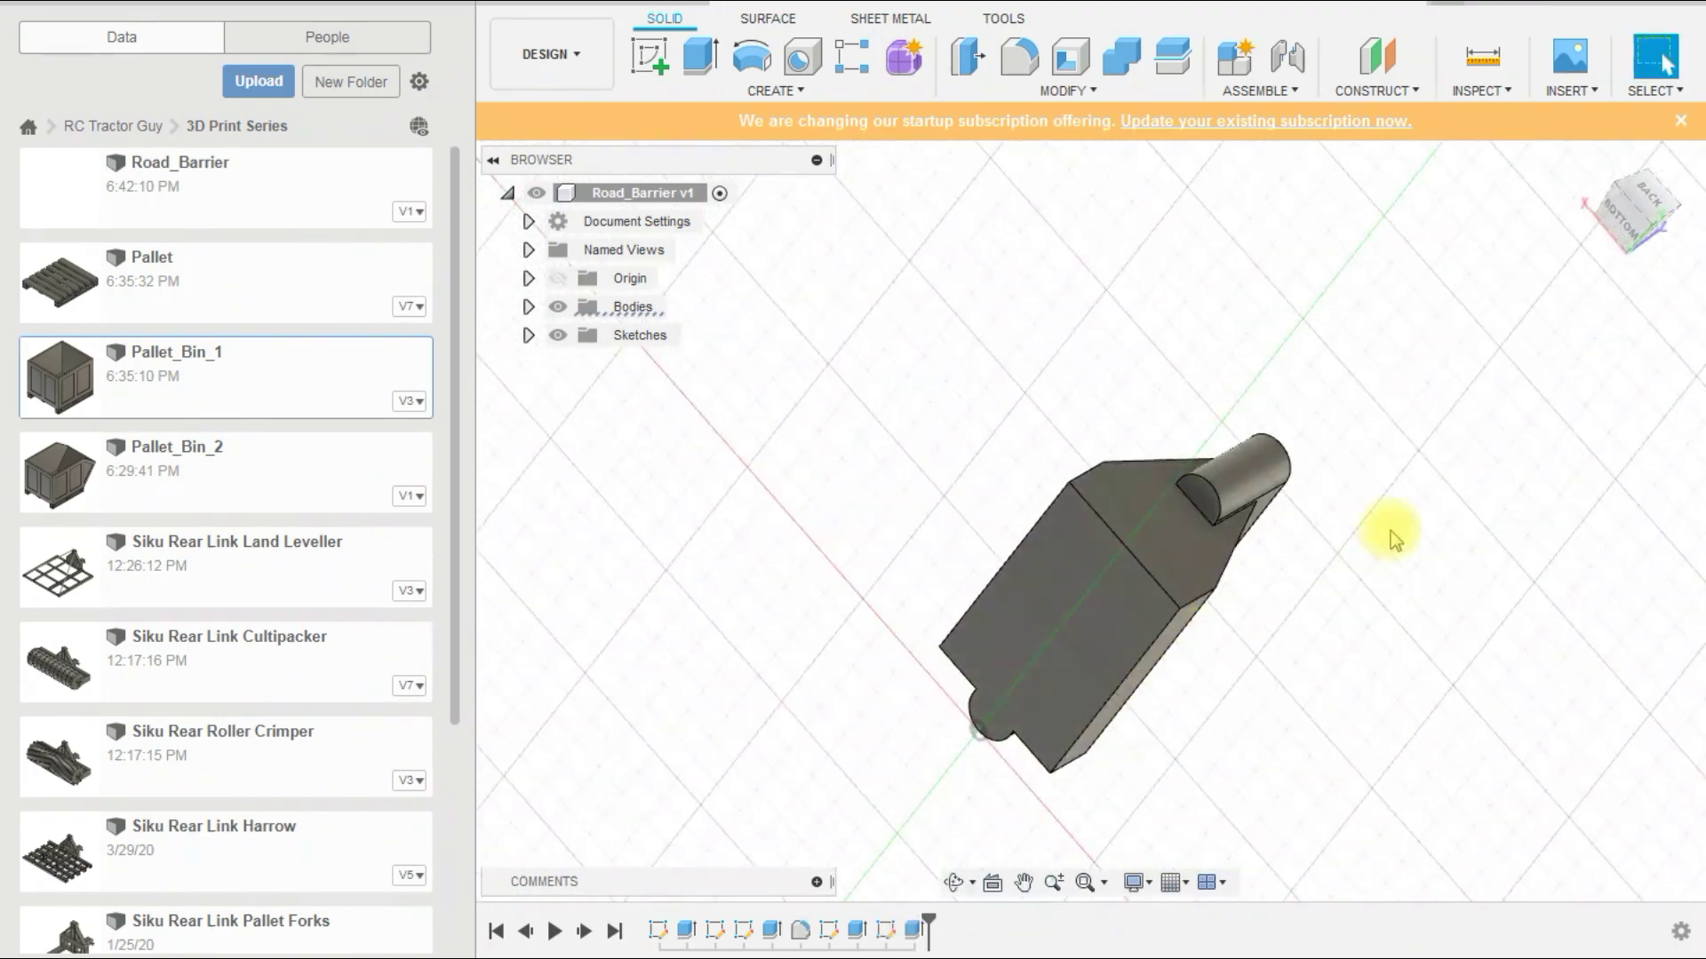
scroll(1212, 508, "up", 3)
left_click(1173, 529)
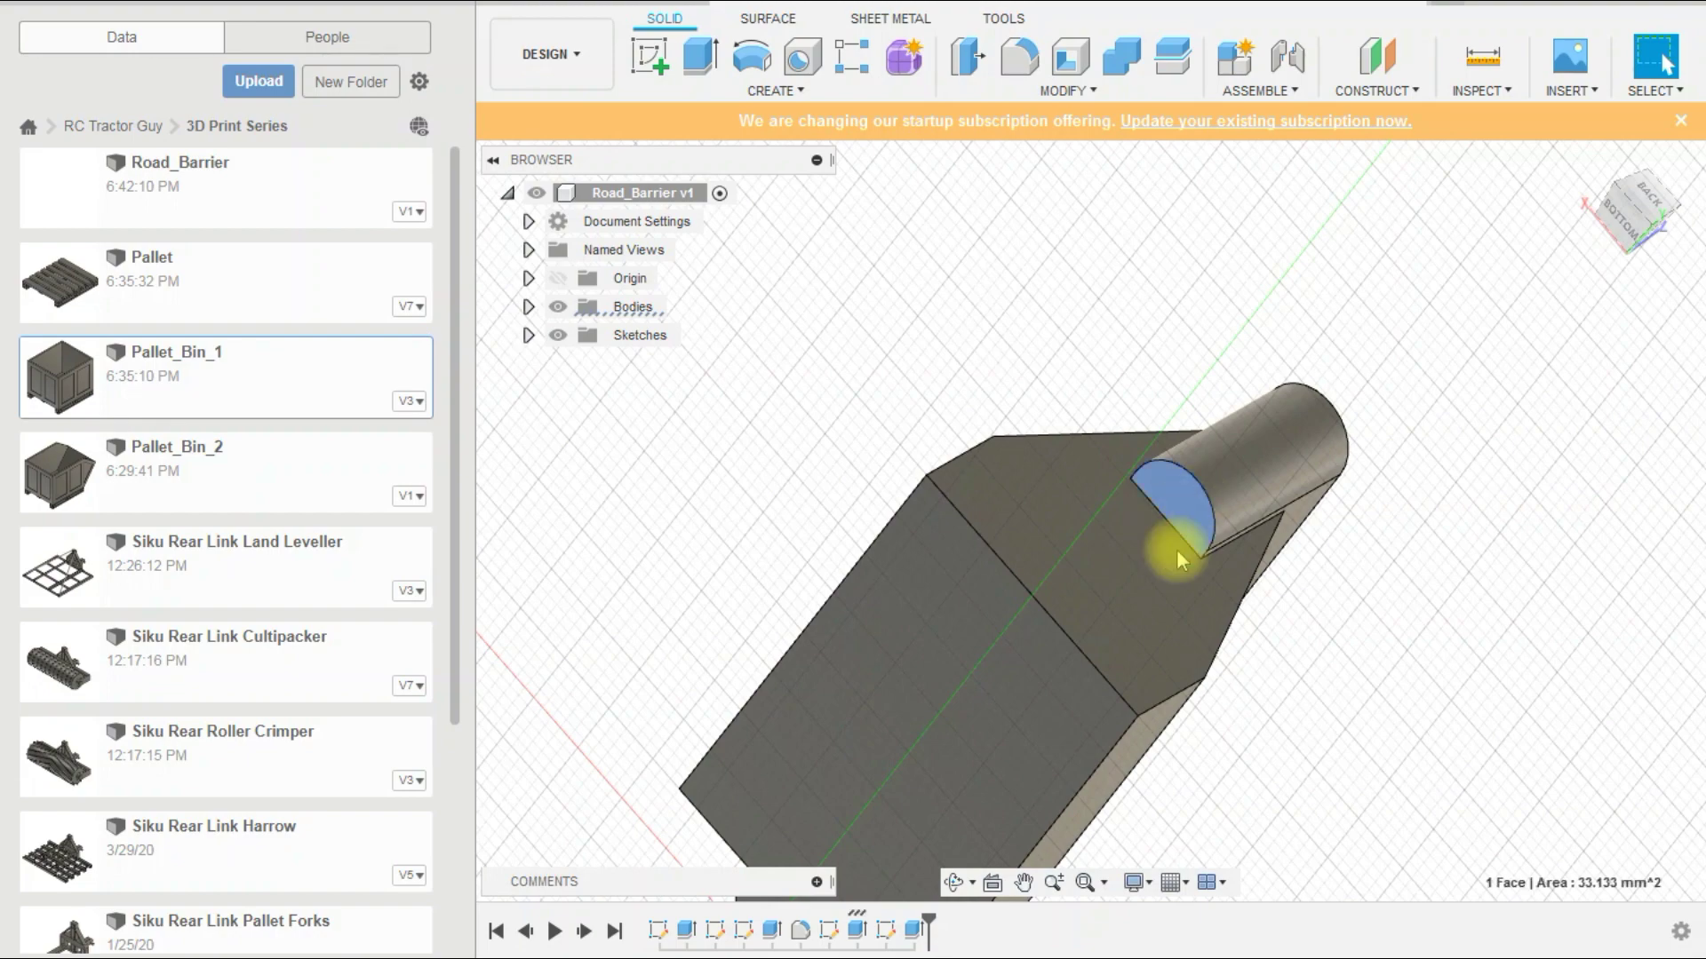
left_click(653, 56)
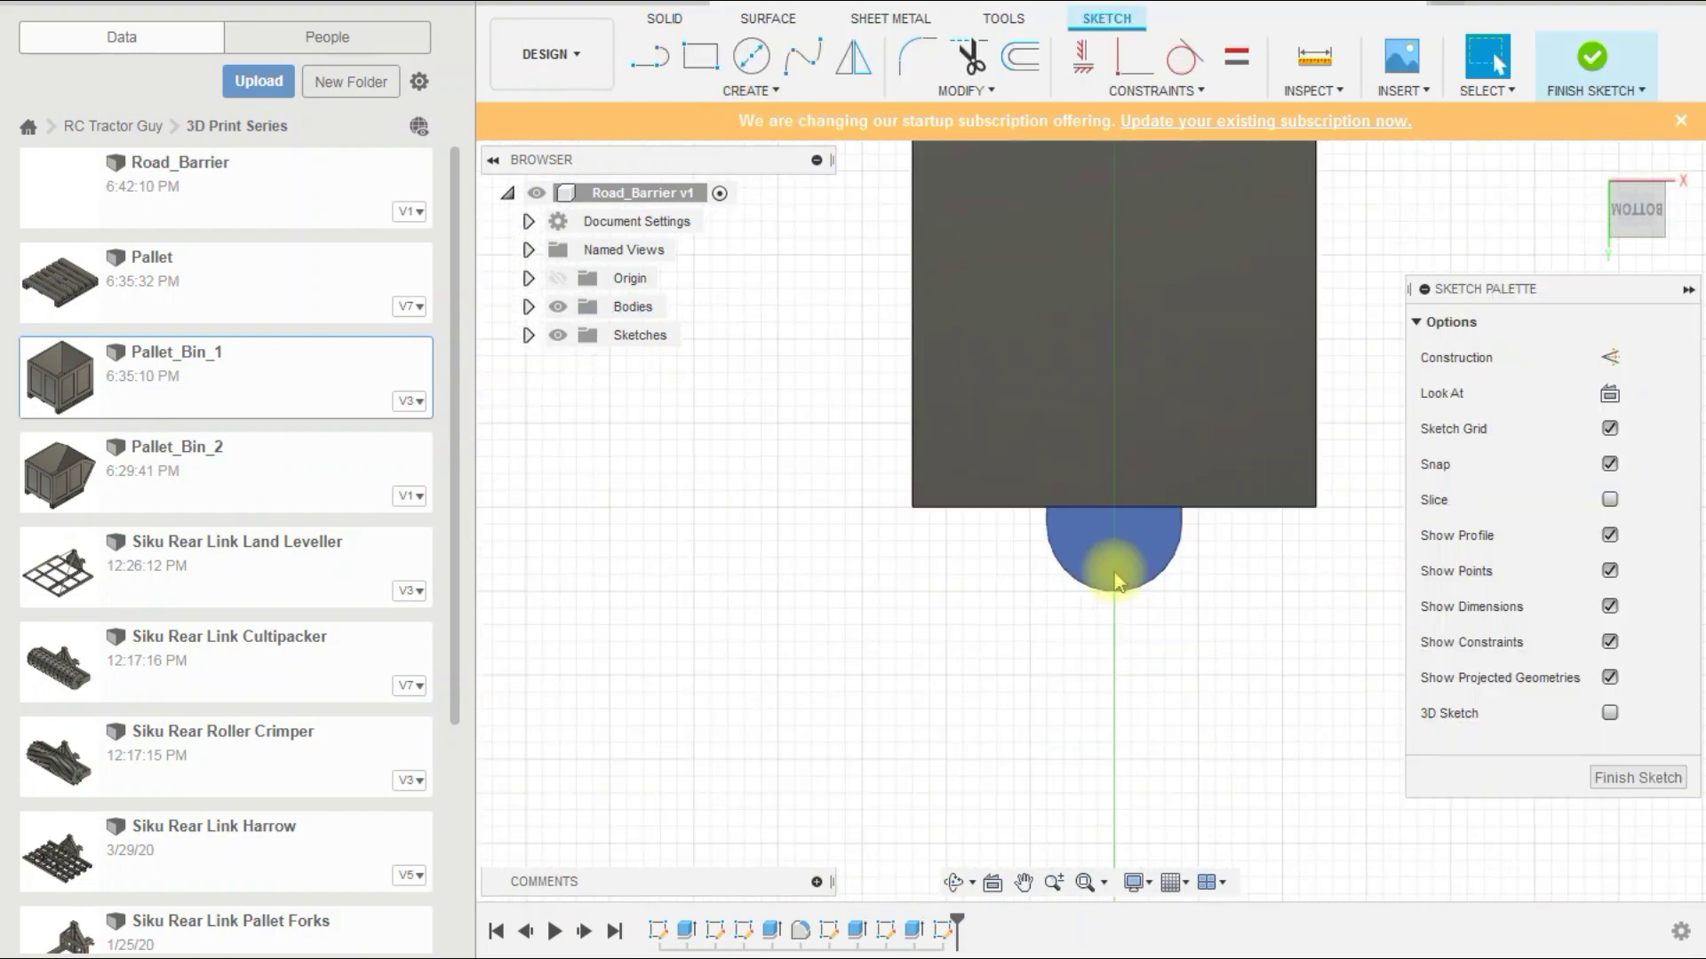
Step: Draw a circle about 2.24 mm in diameter on the rounded face's centerline, near the rounded tip
left_click(746, 56)
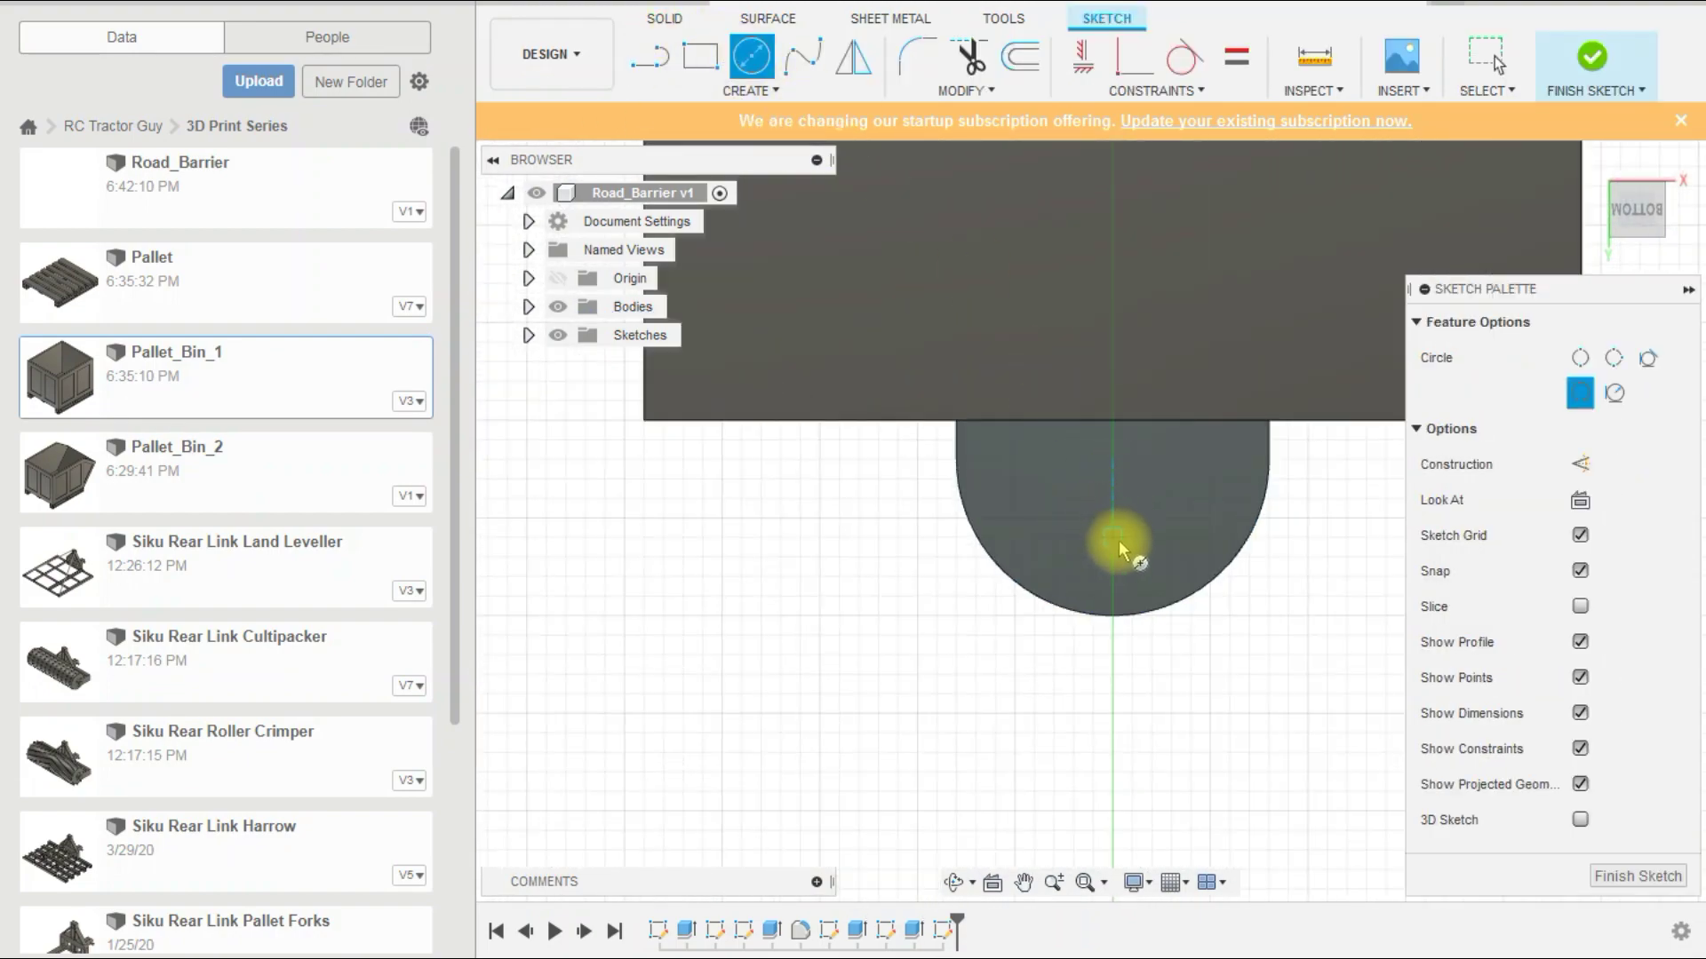
left_click(1112, 538)
left_click(1206, 588)
key("Escape")
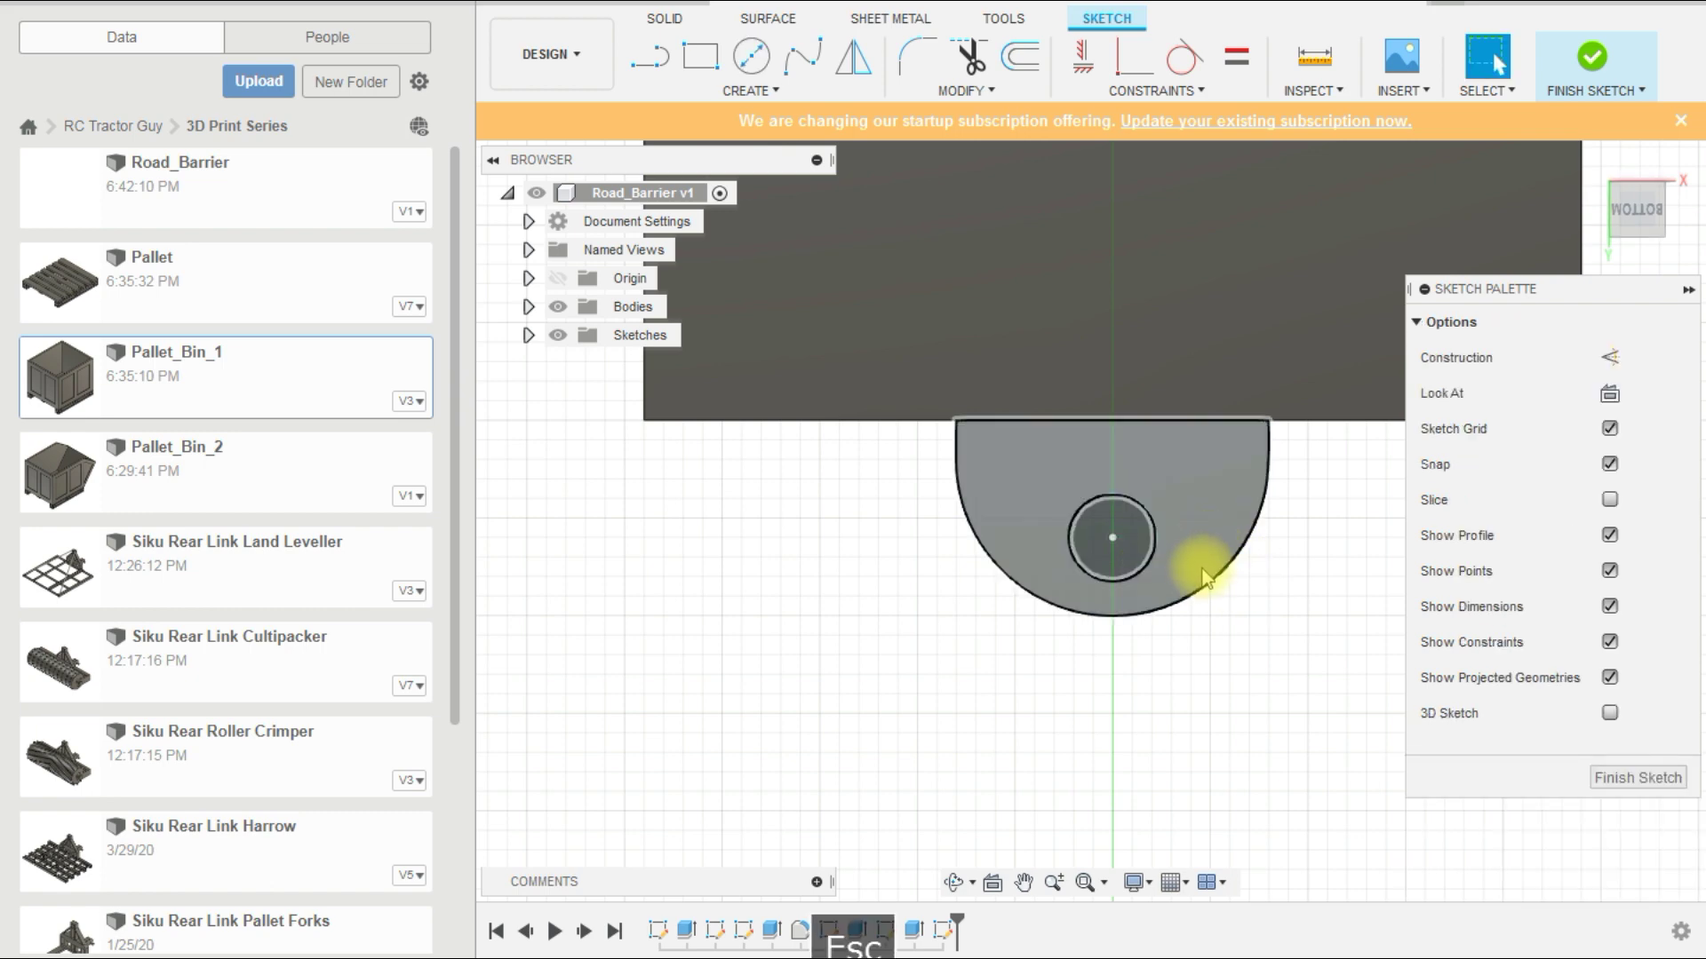
key("d")
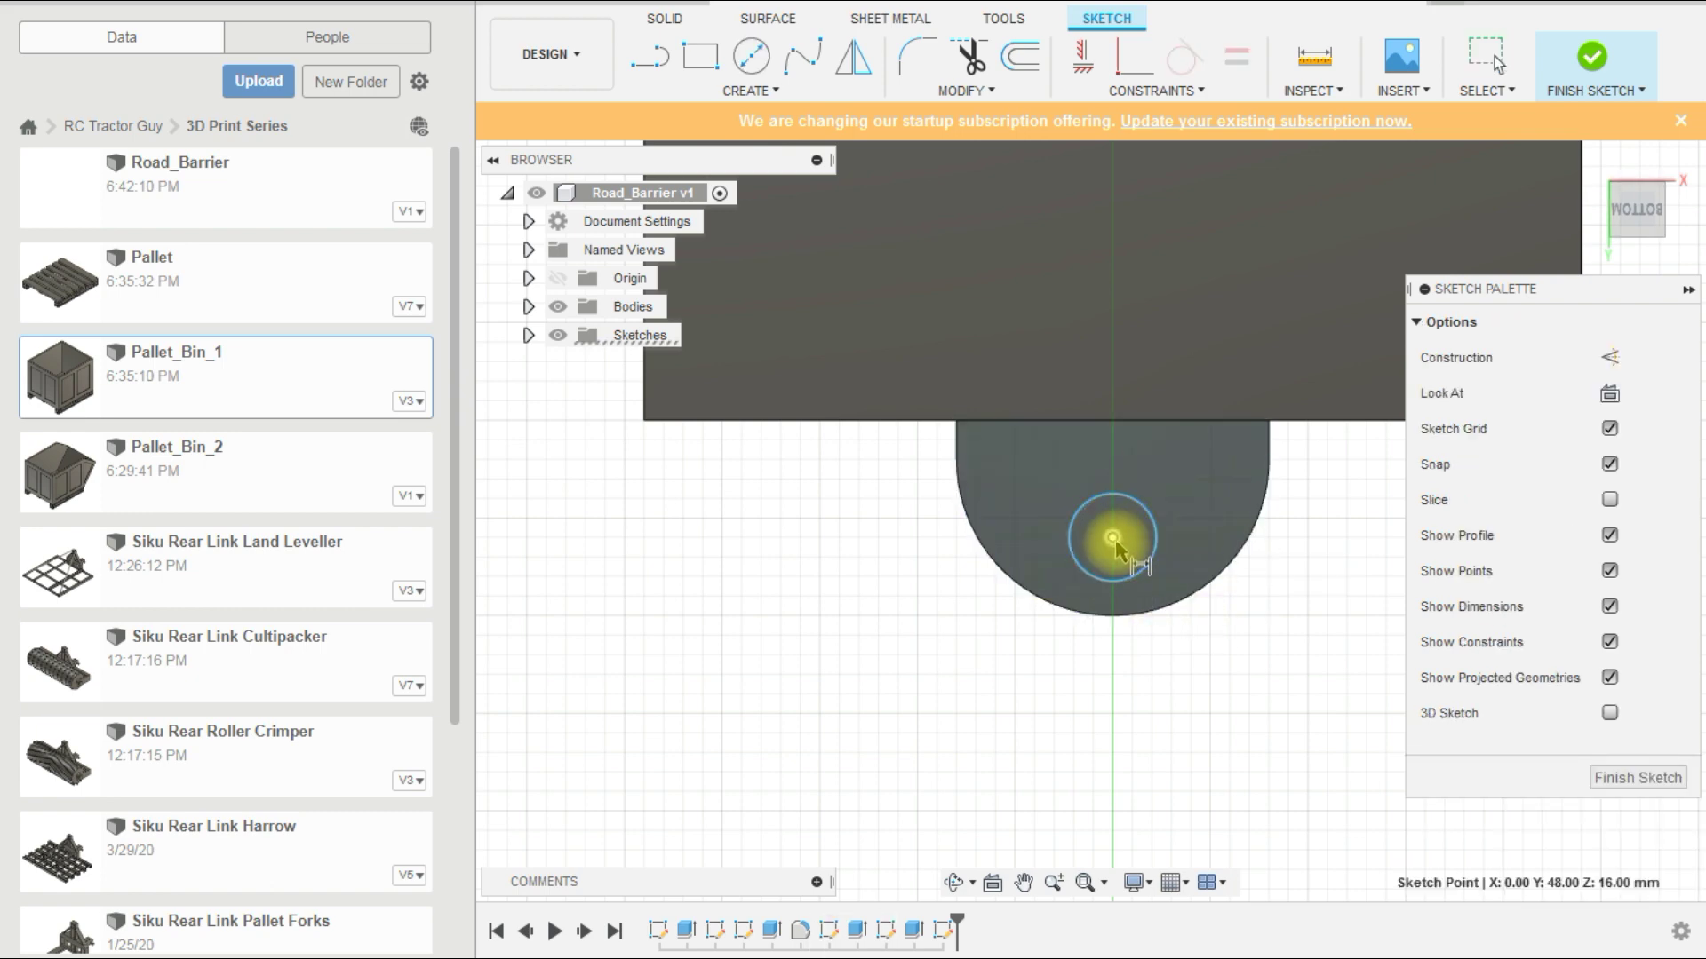
left_click(1120, 615)
left_click(1121, 618)
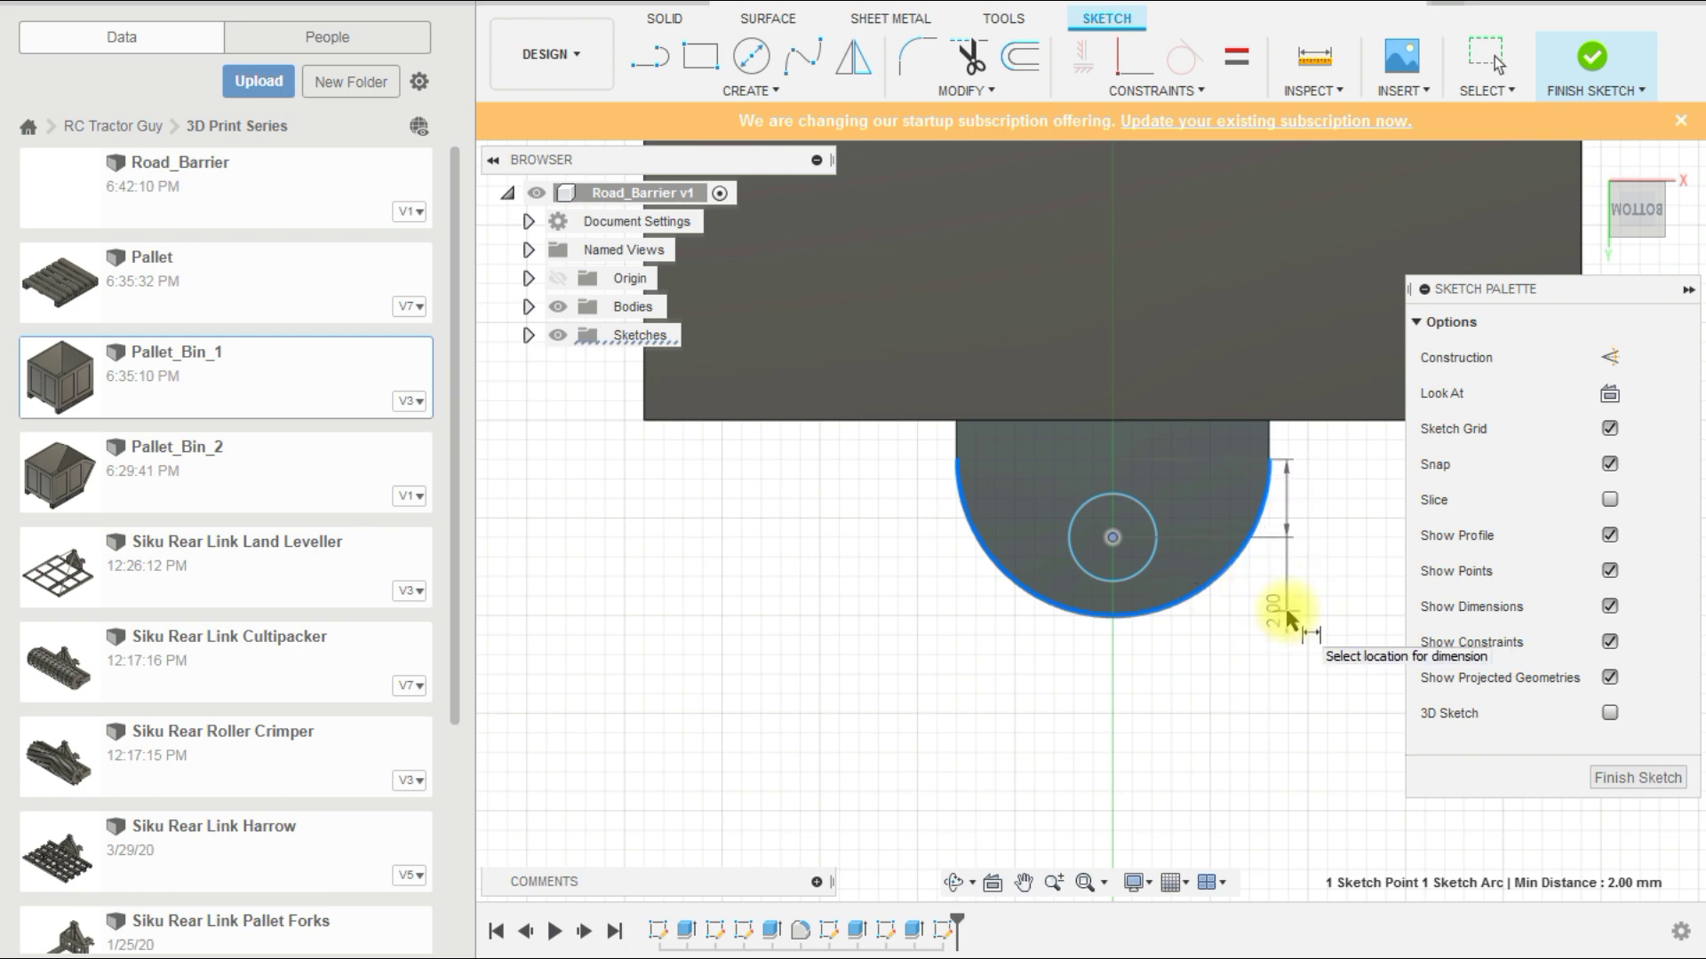
key("Escape")
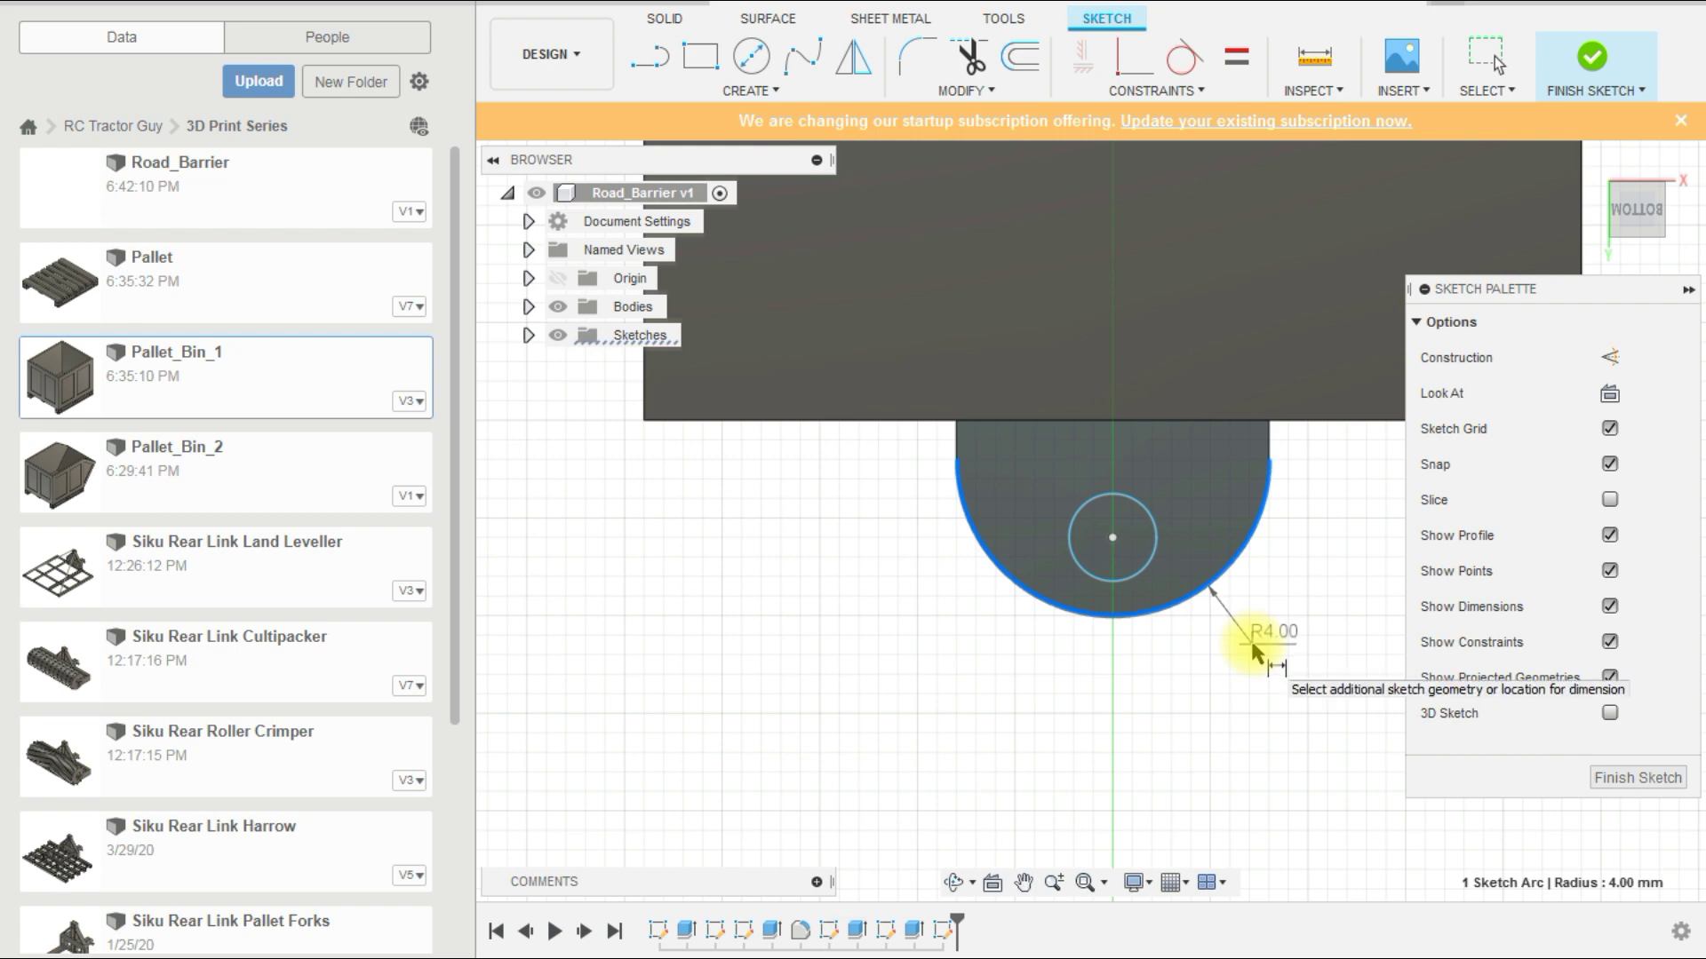
key("Escape")
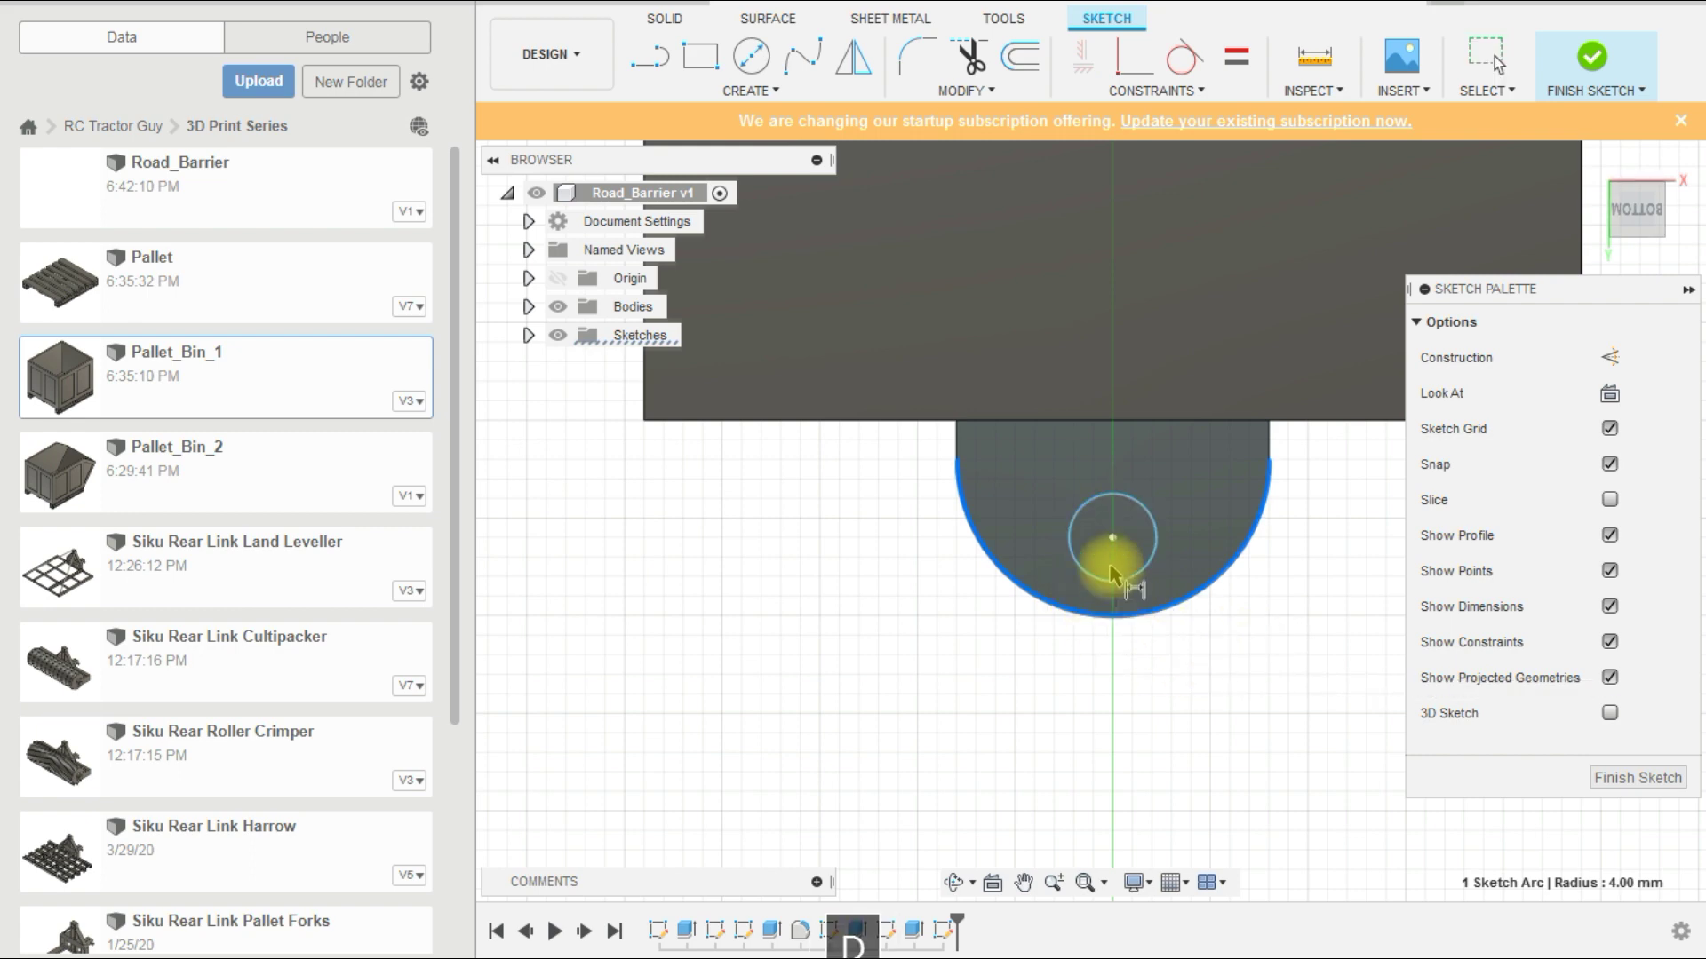
Step: Dimension the circle's center 2 mm from the center of the rounded end's arc
left_click(1214, 564)
left_click(1338, 582)
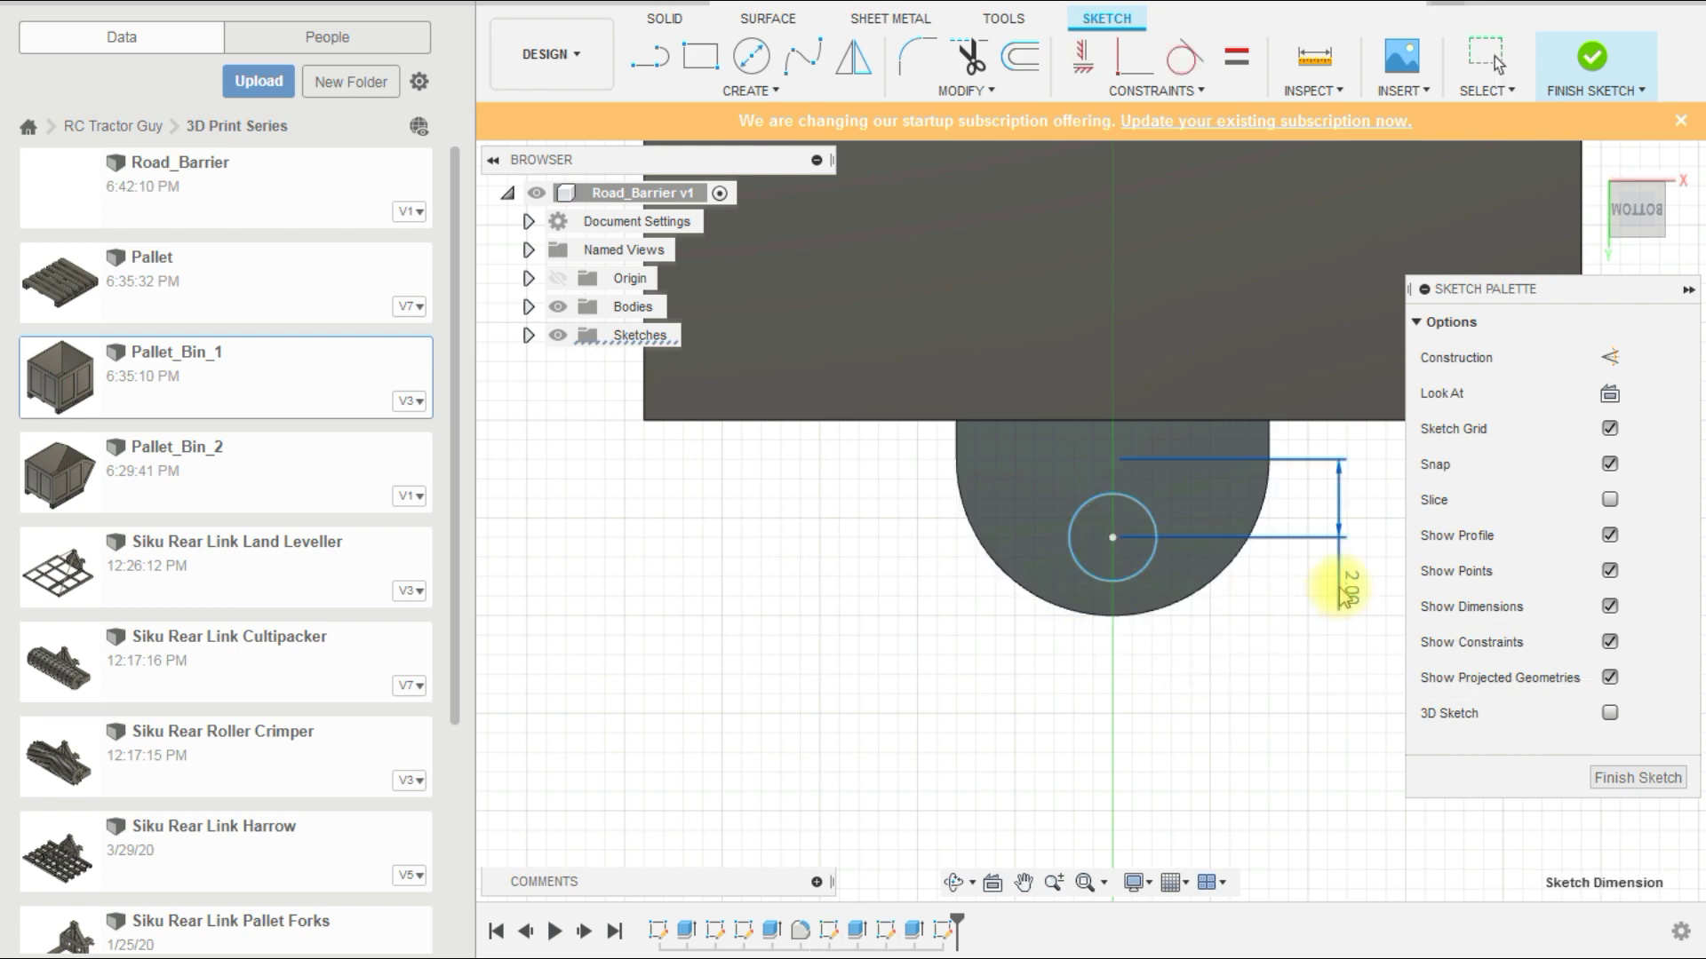
key("Return")
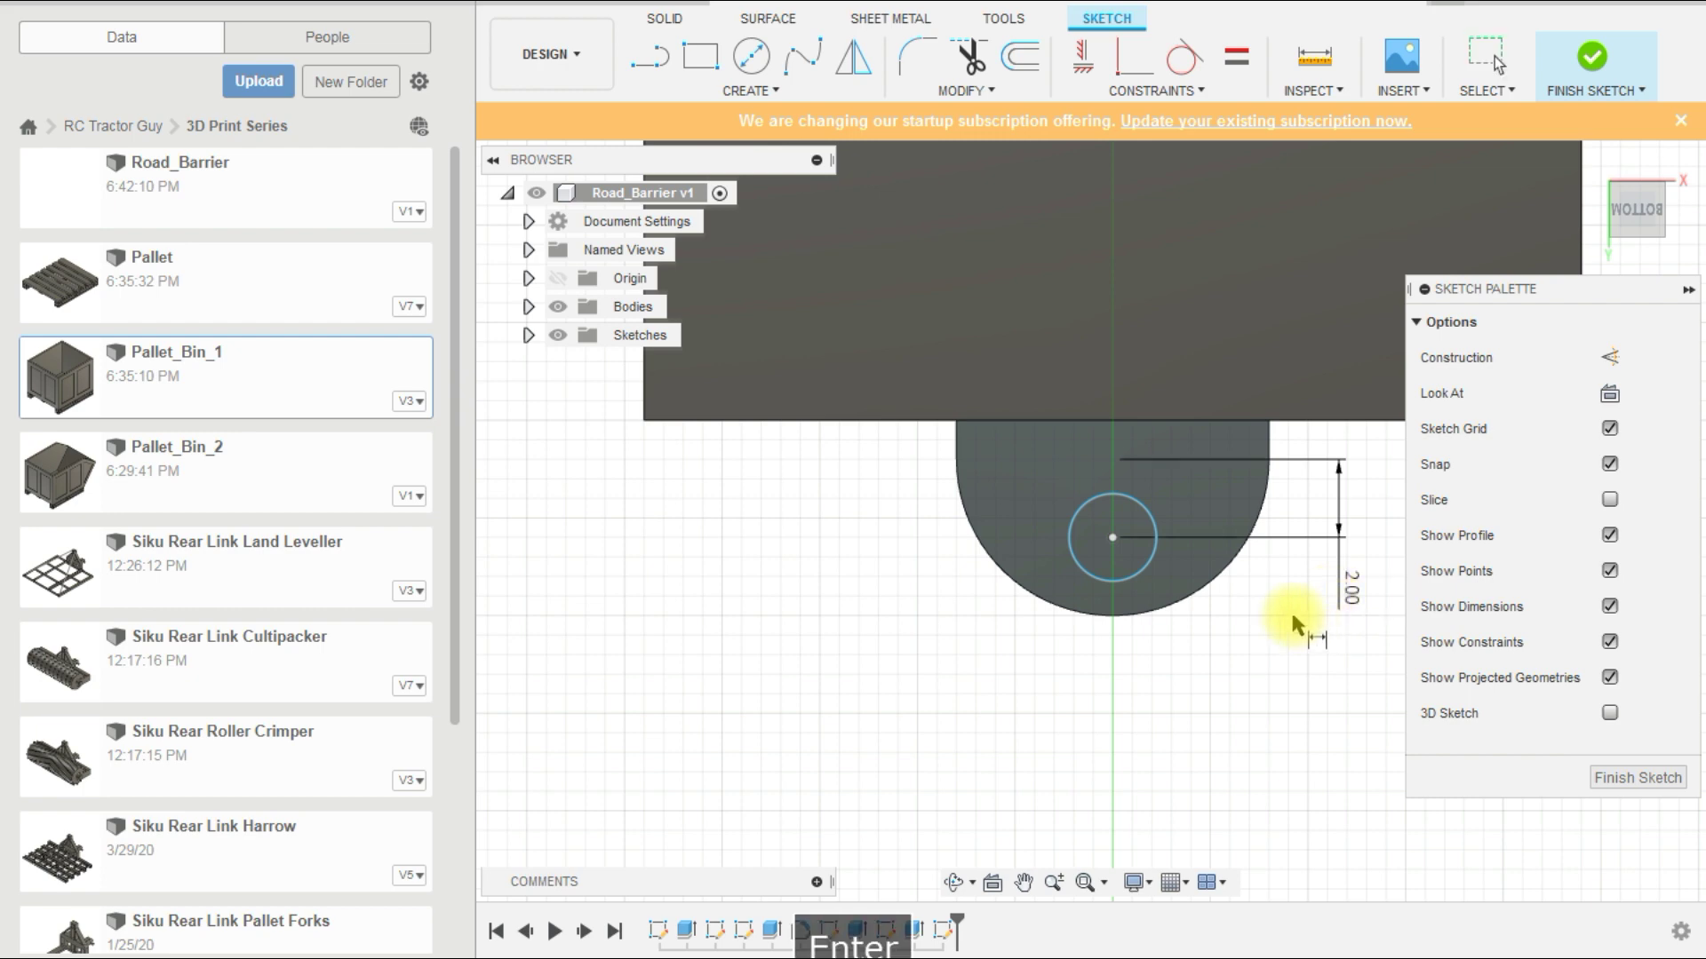
Step: Dimension the circle's diameter as 3 mm and finish the sketch
left_click(1156, 573)
left_click(1166, 579)
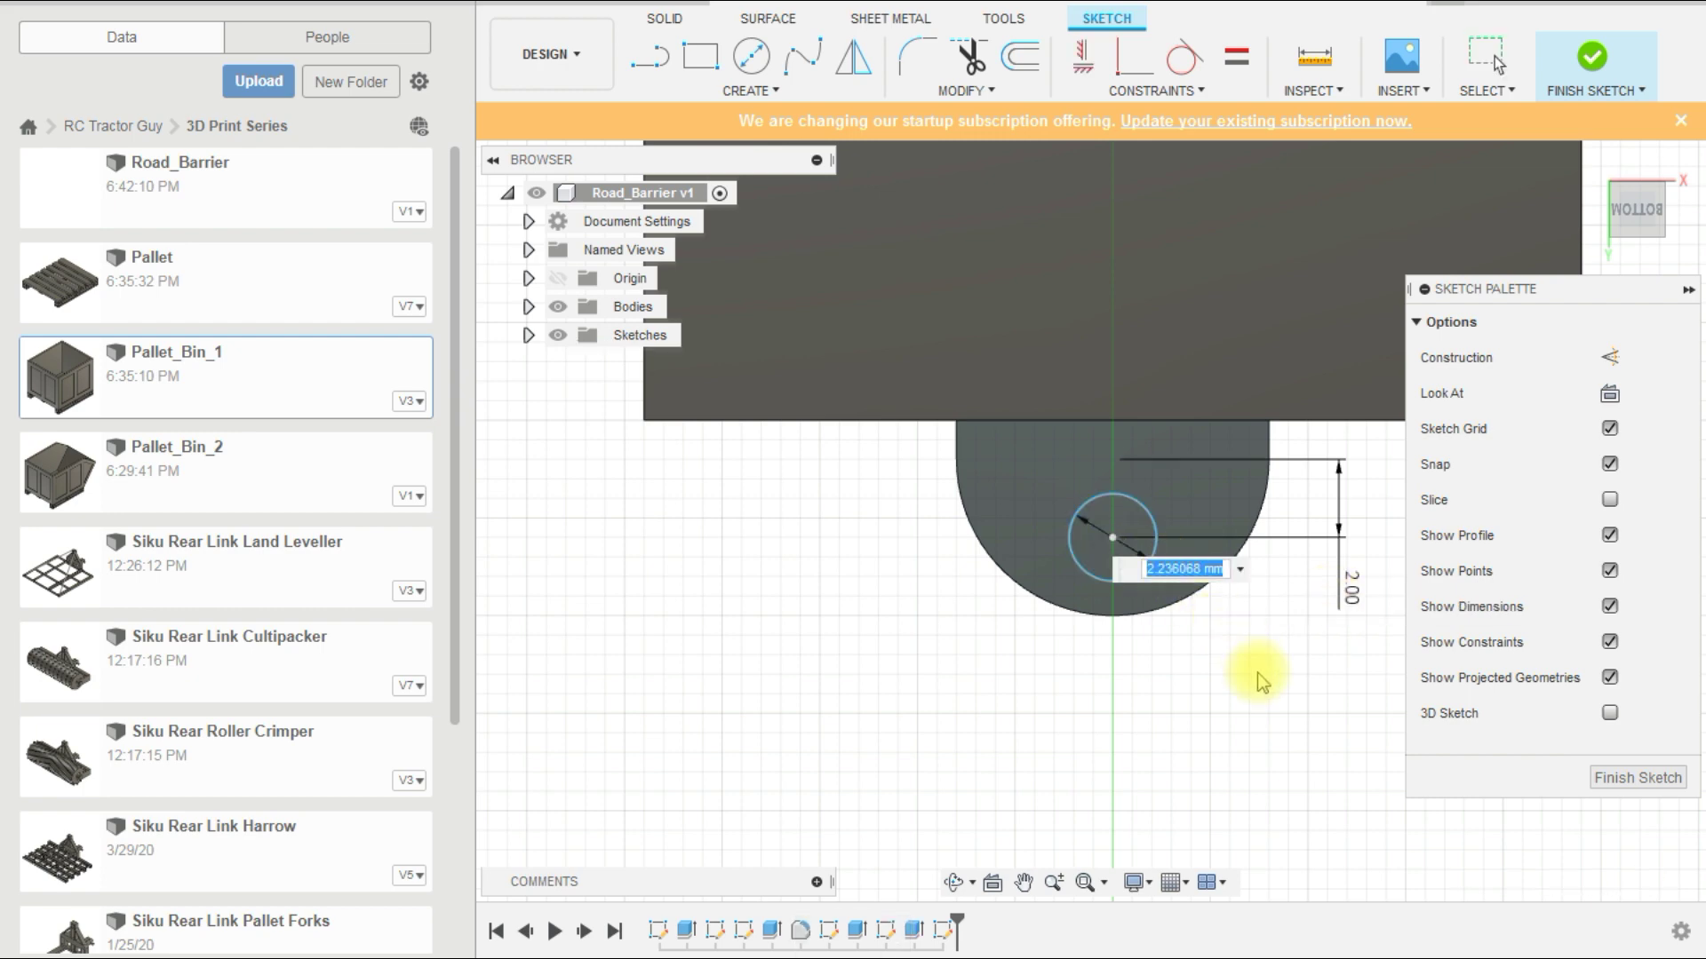
type("3")
key("Return")
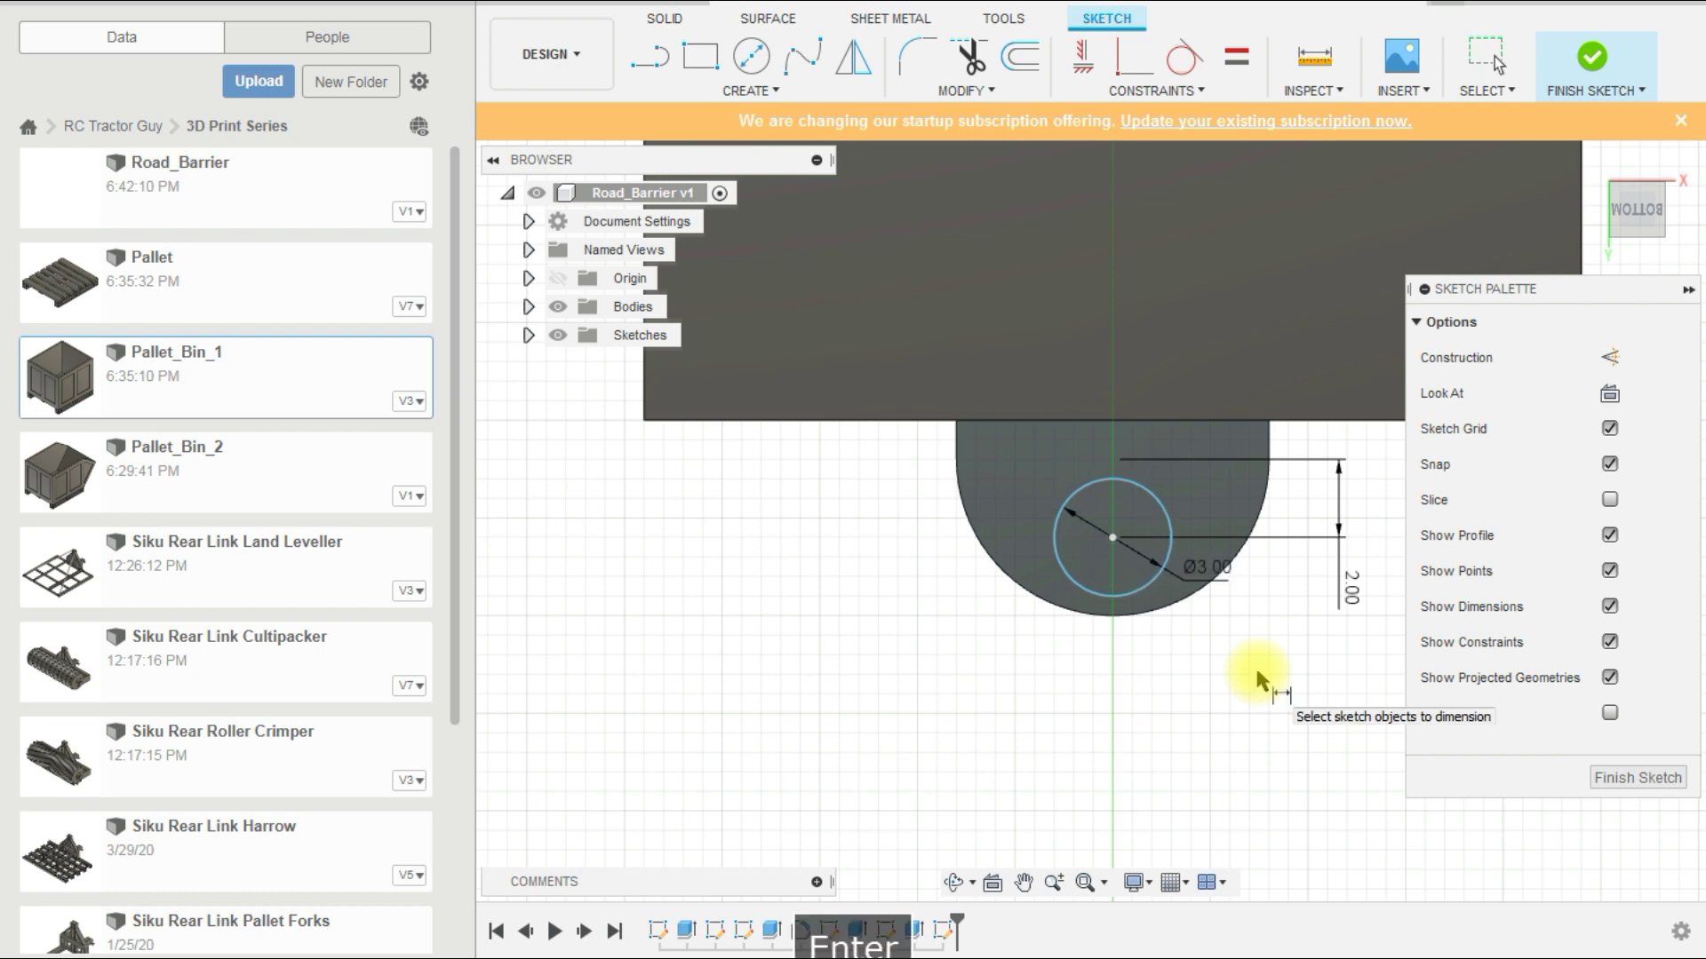
left_click(1592, 58)
Step: Extrude the circle 1.5 mm outward from the flat face as a peg joined to the barrier
middle_click_drag(1180, 666, 1085, 571, "shift")
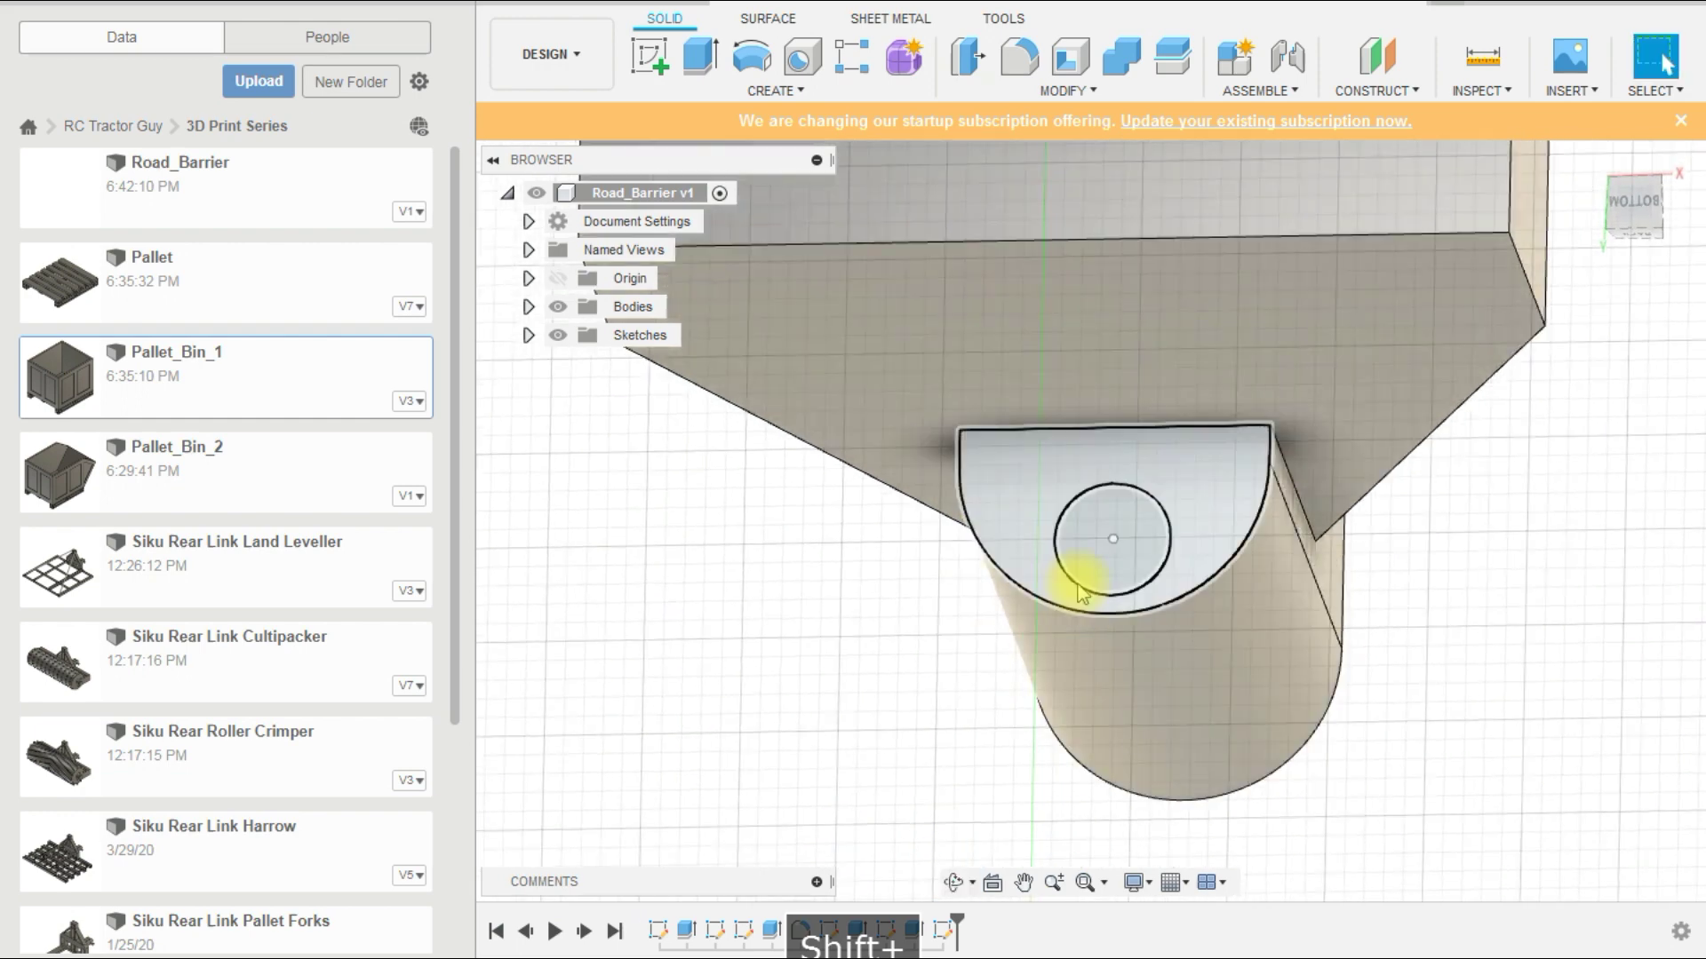
left_click(1137, 568)
left_click(702, 56)
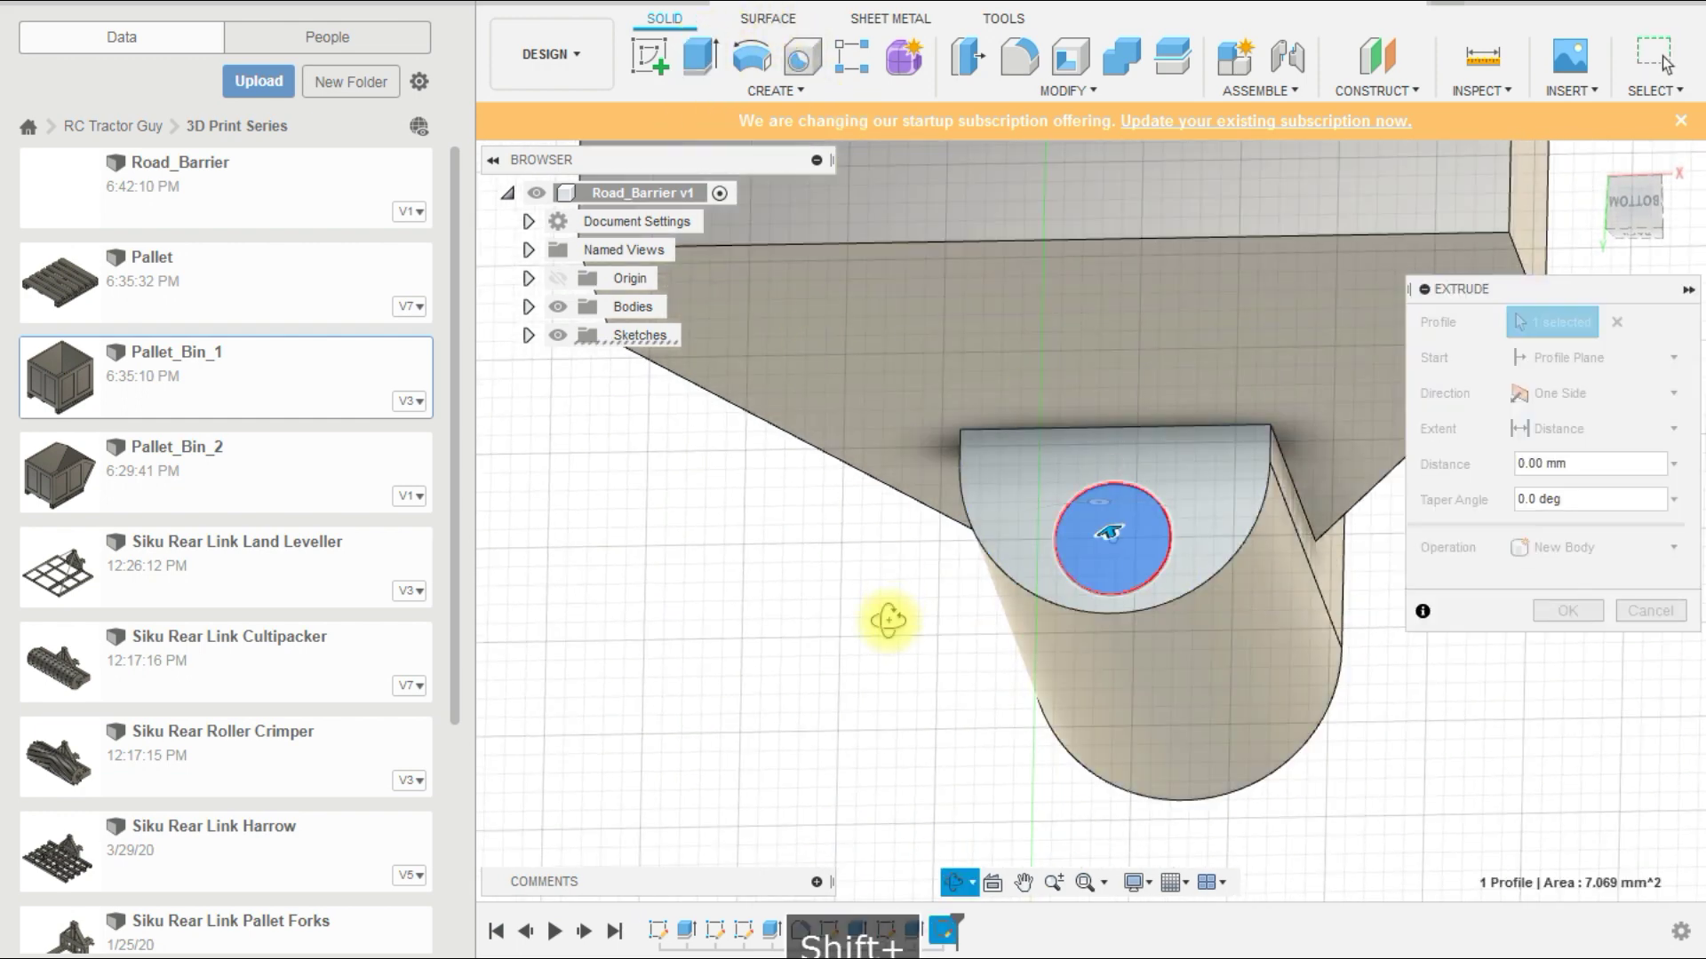
middle_click_drag(887, 620, 887, 533, "shift")
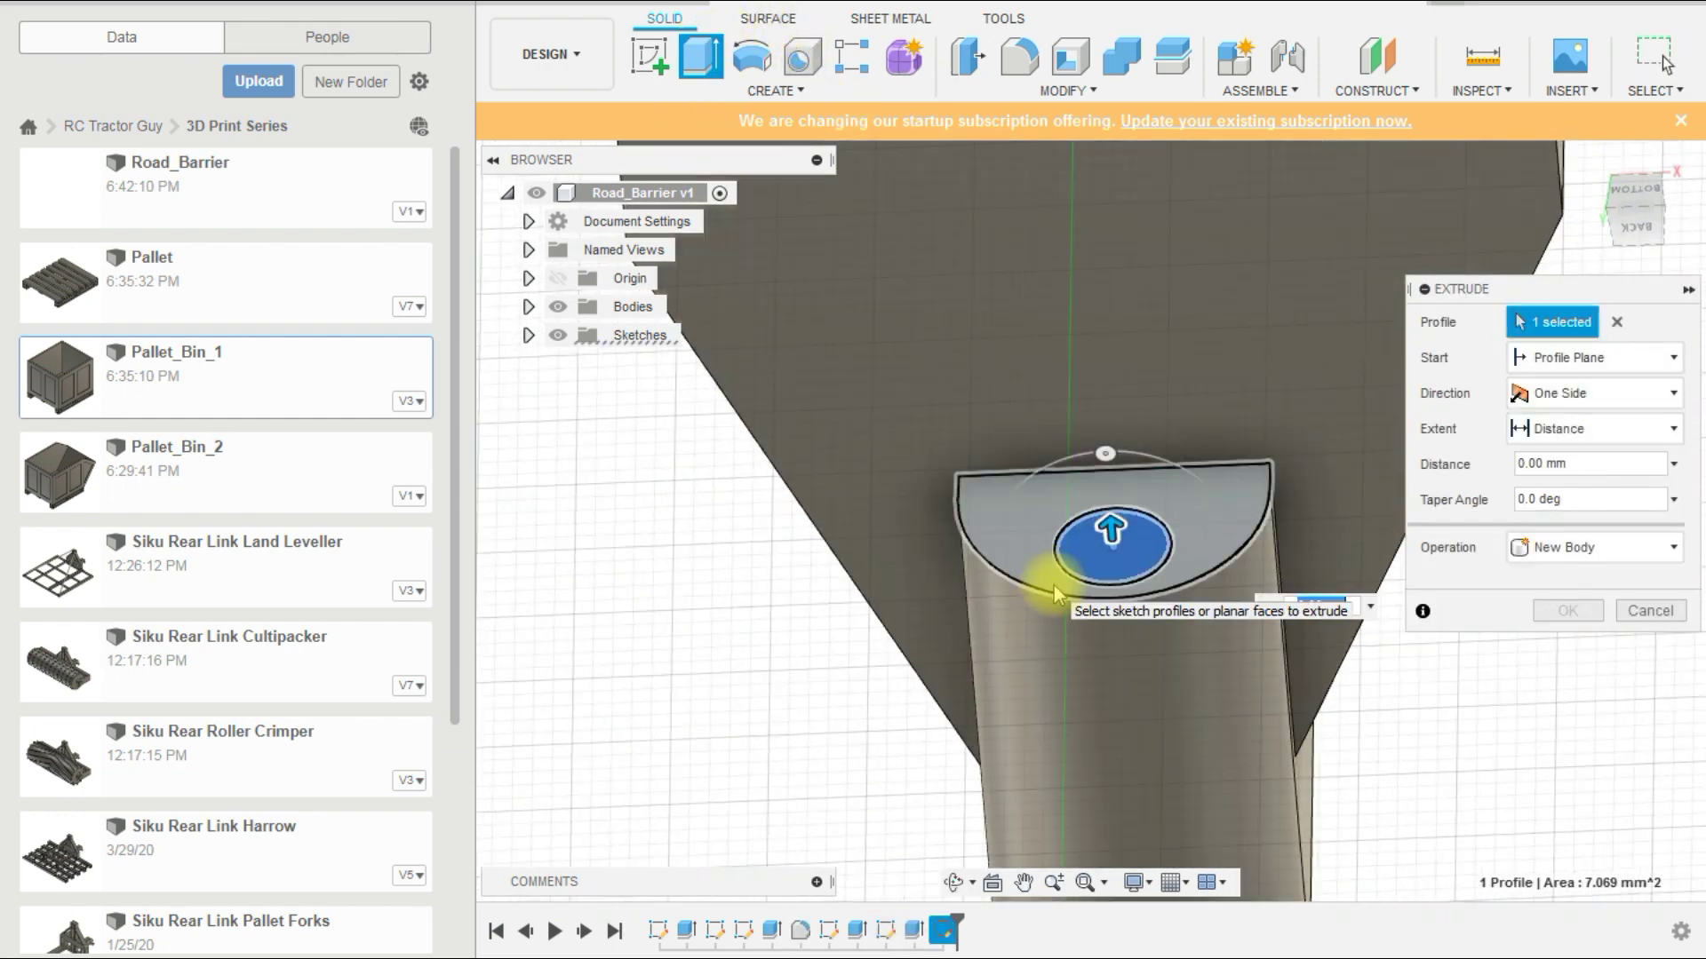
type("1.5")
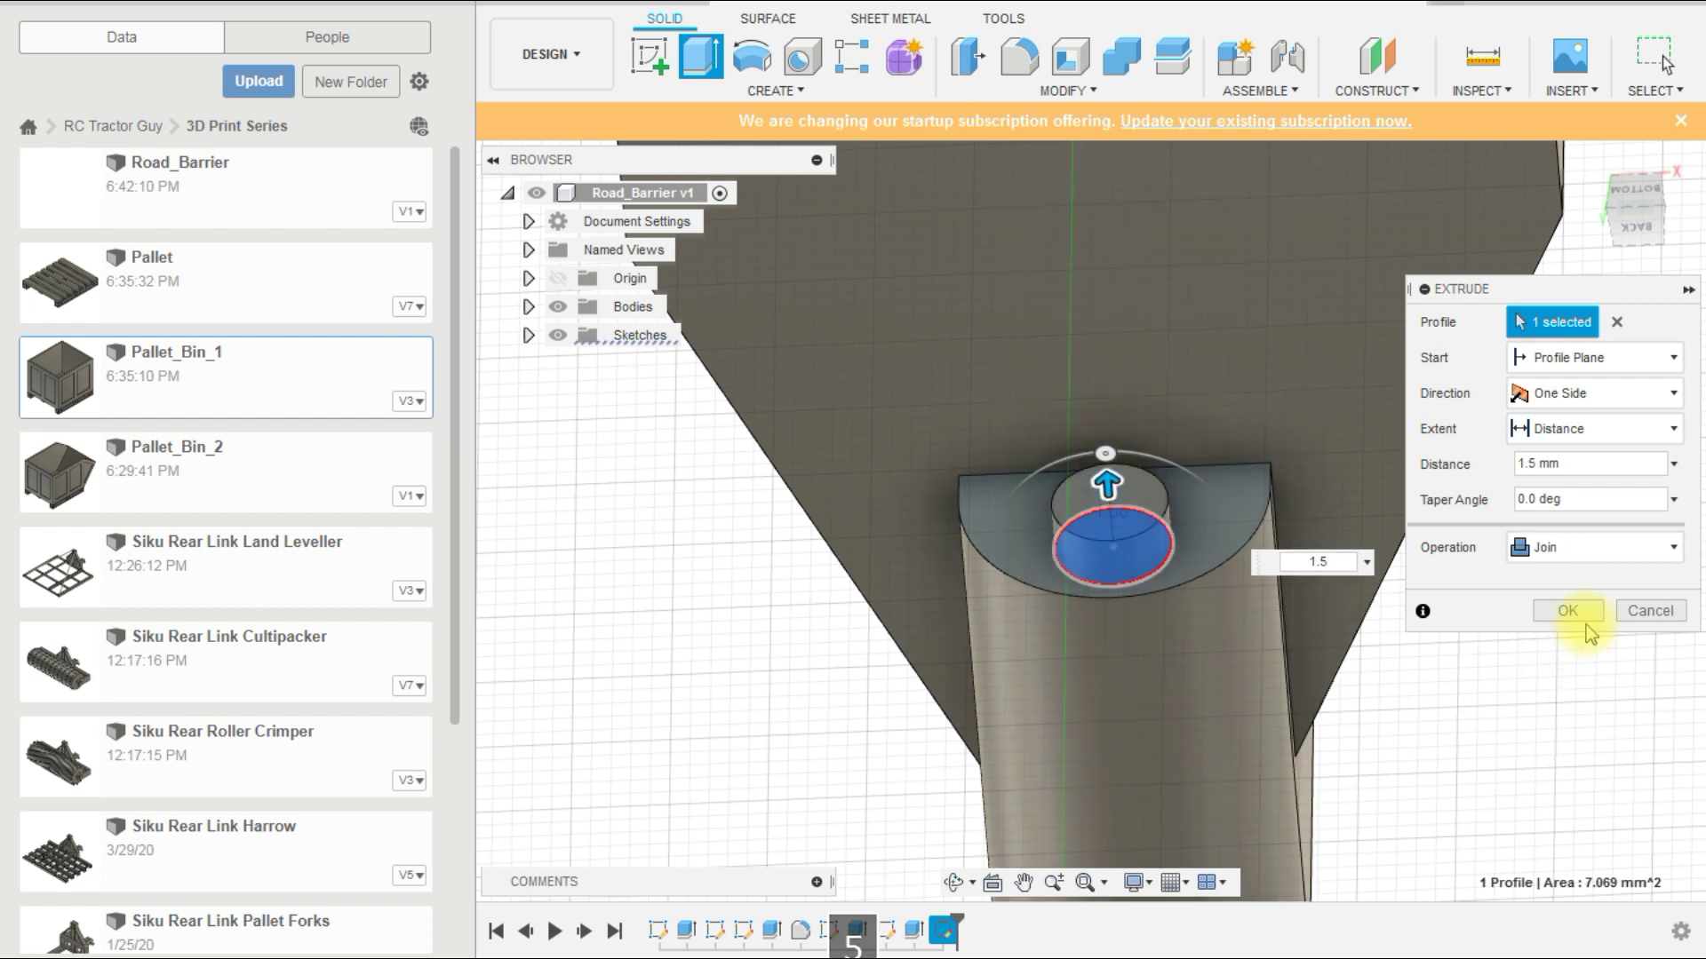
left_click(1571, 611)
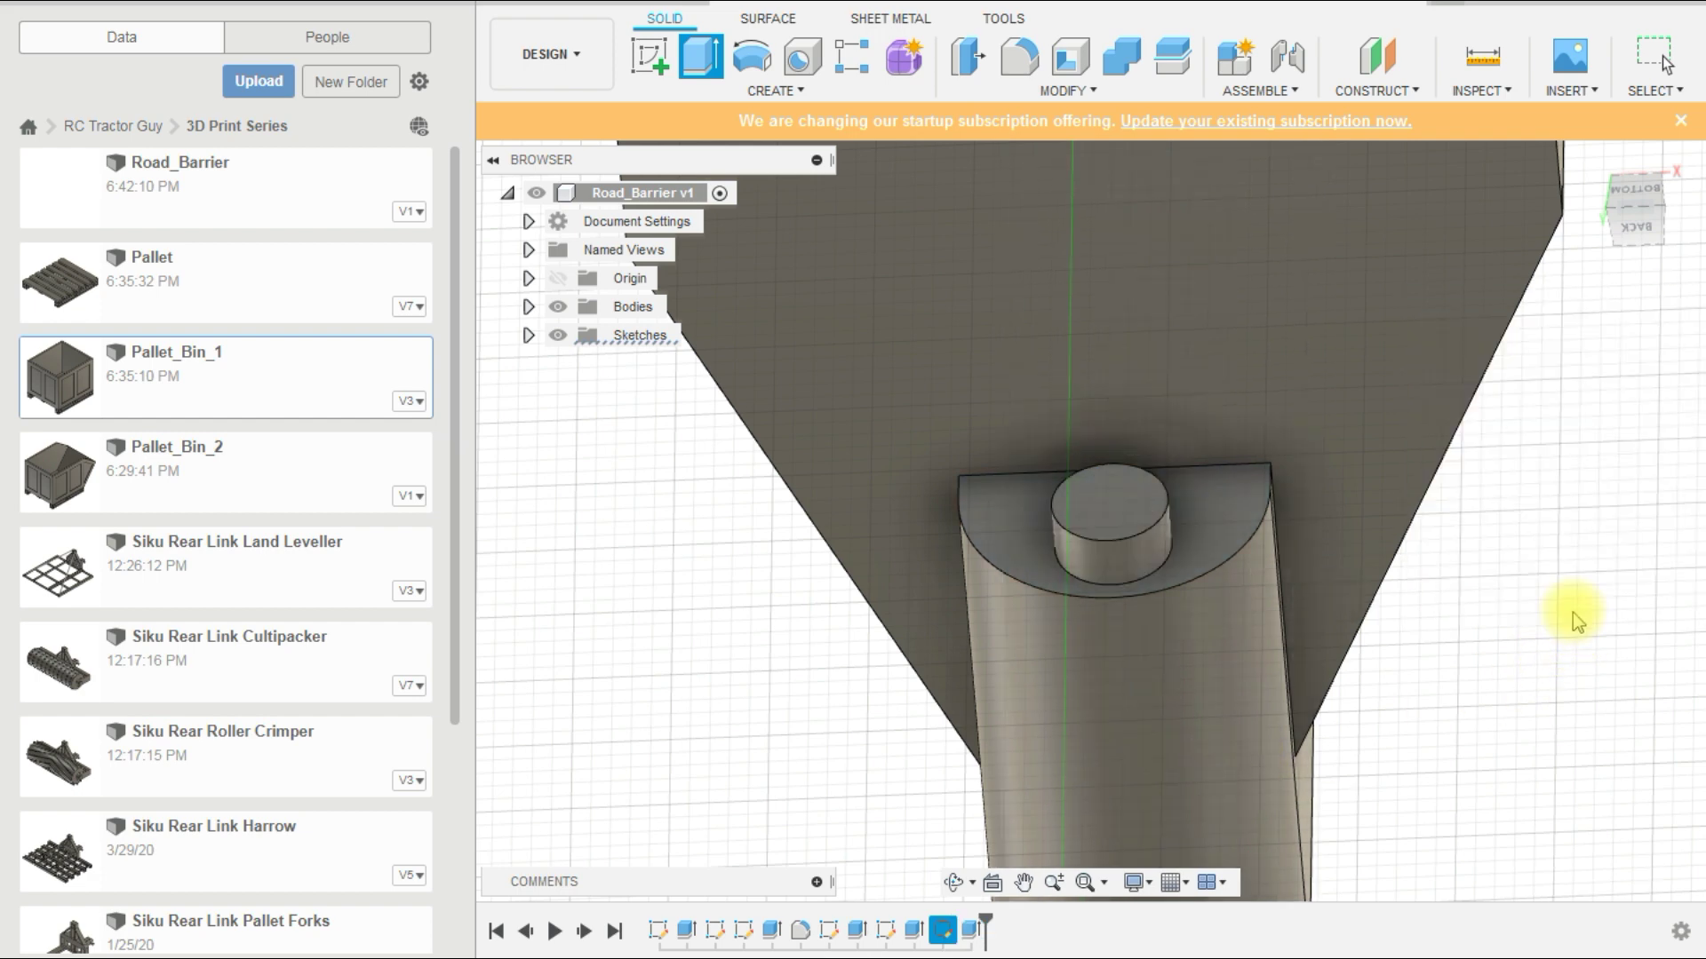
Step: Start a chamfer on the round peg's outer circular edge using the Two distances type
left_click(1085, 94)
left_click(993, 176)
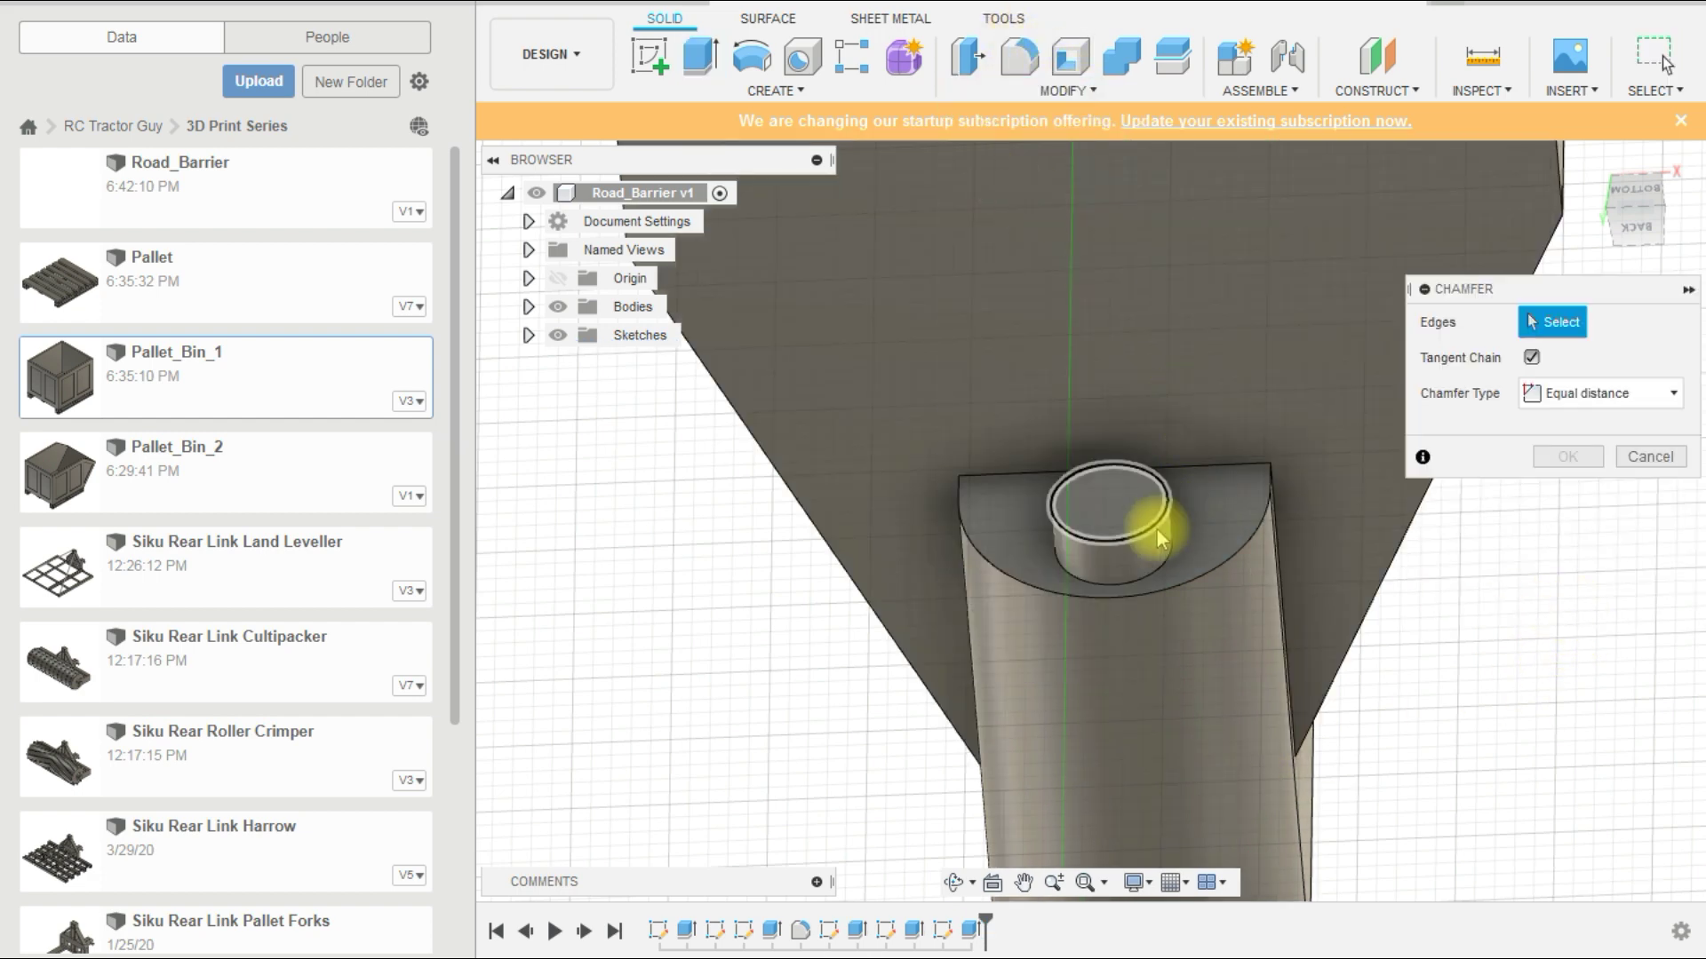
left_click(1144, 528)
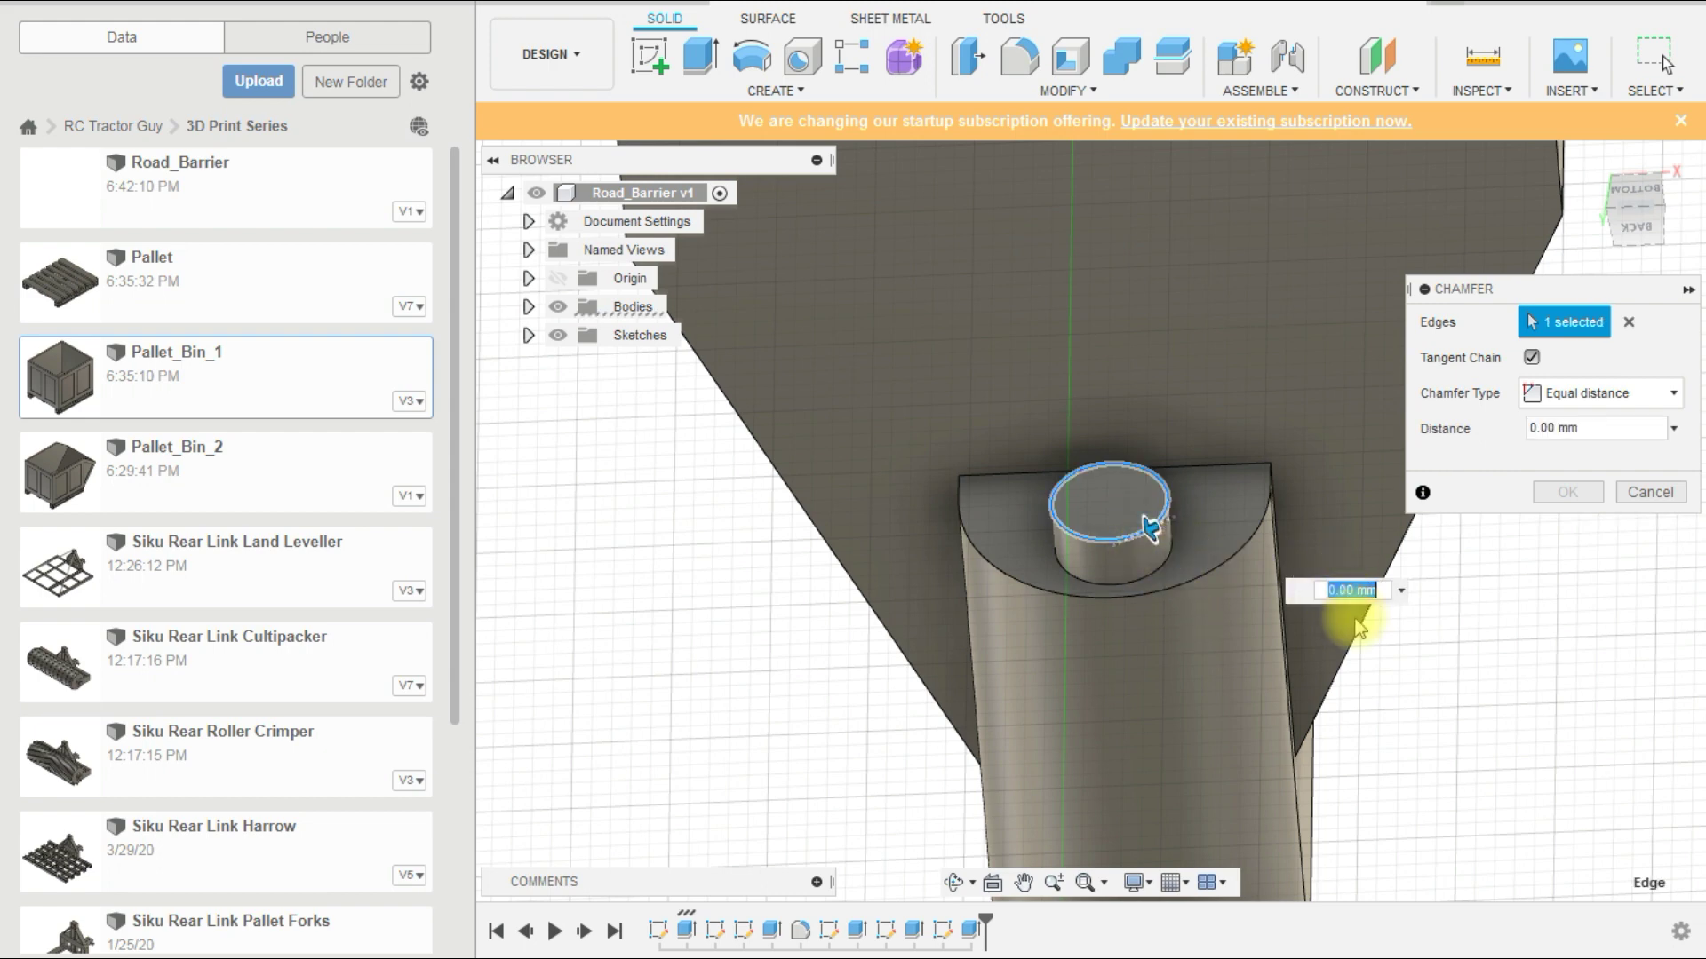
left_click(1550, 396)
left_click(1570, 456)
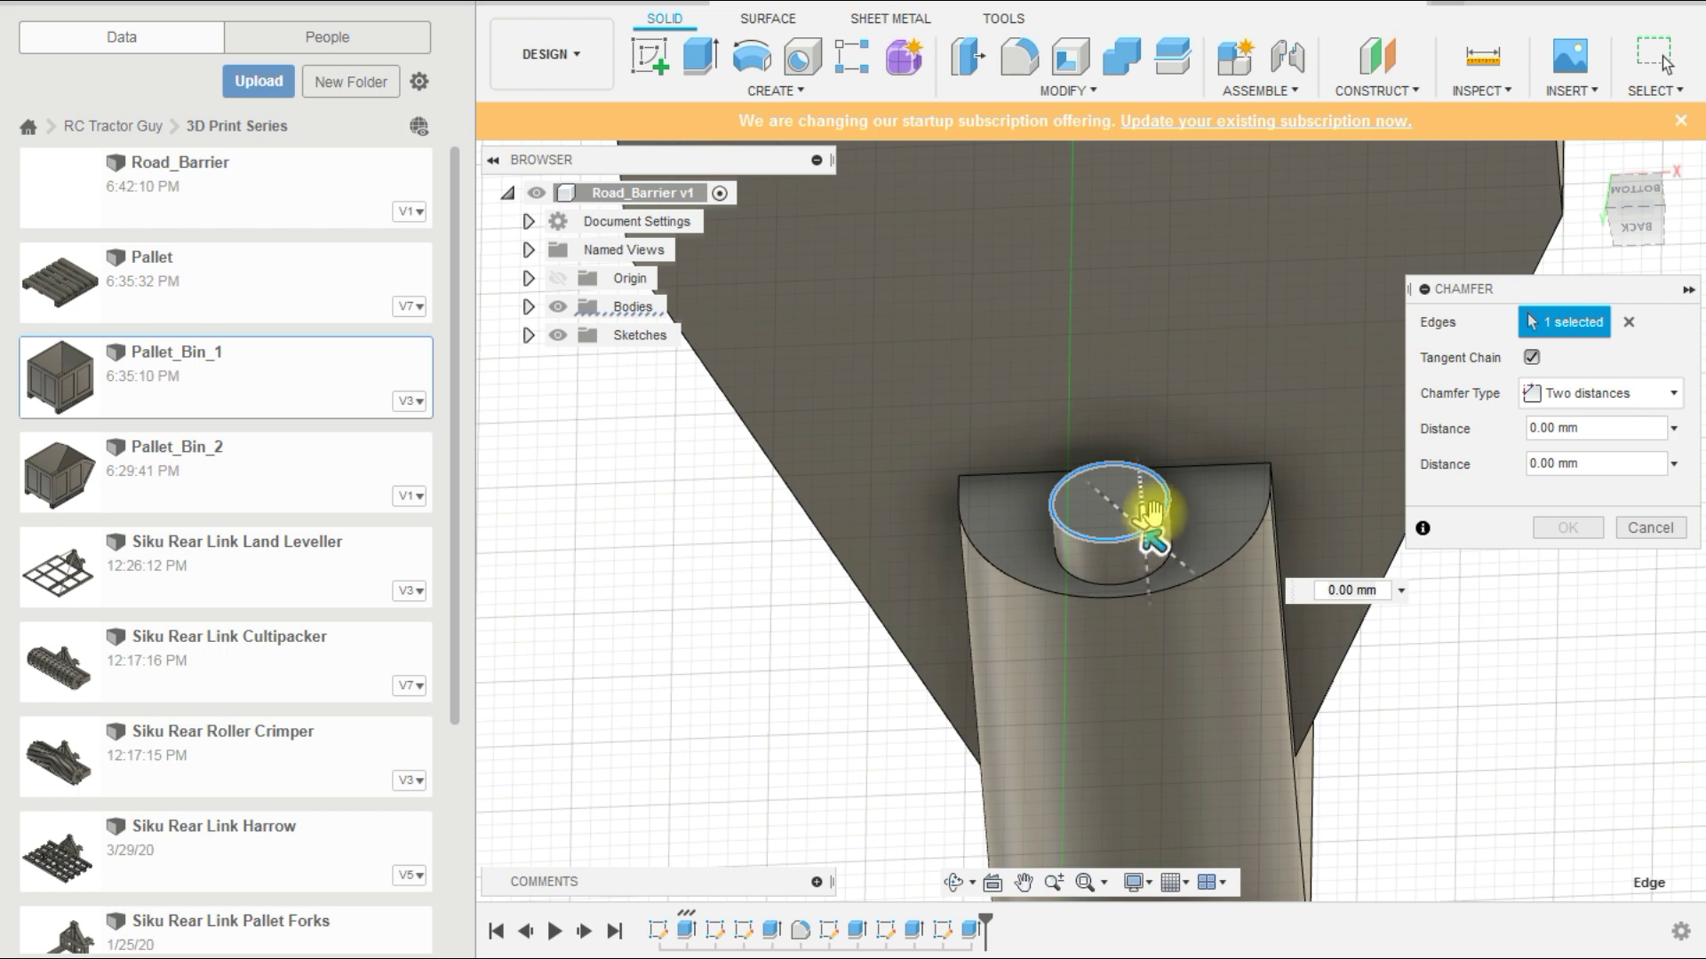
Step: Try chamfer distances of 1.20 mm and 1.50 mm on the round peg's outer edge
left_click_drag(1147, 522, 1147, 537)
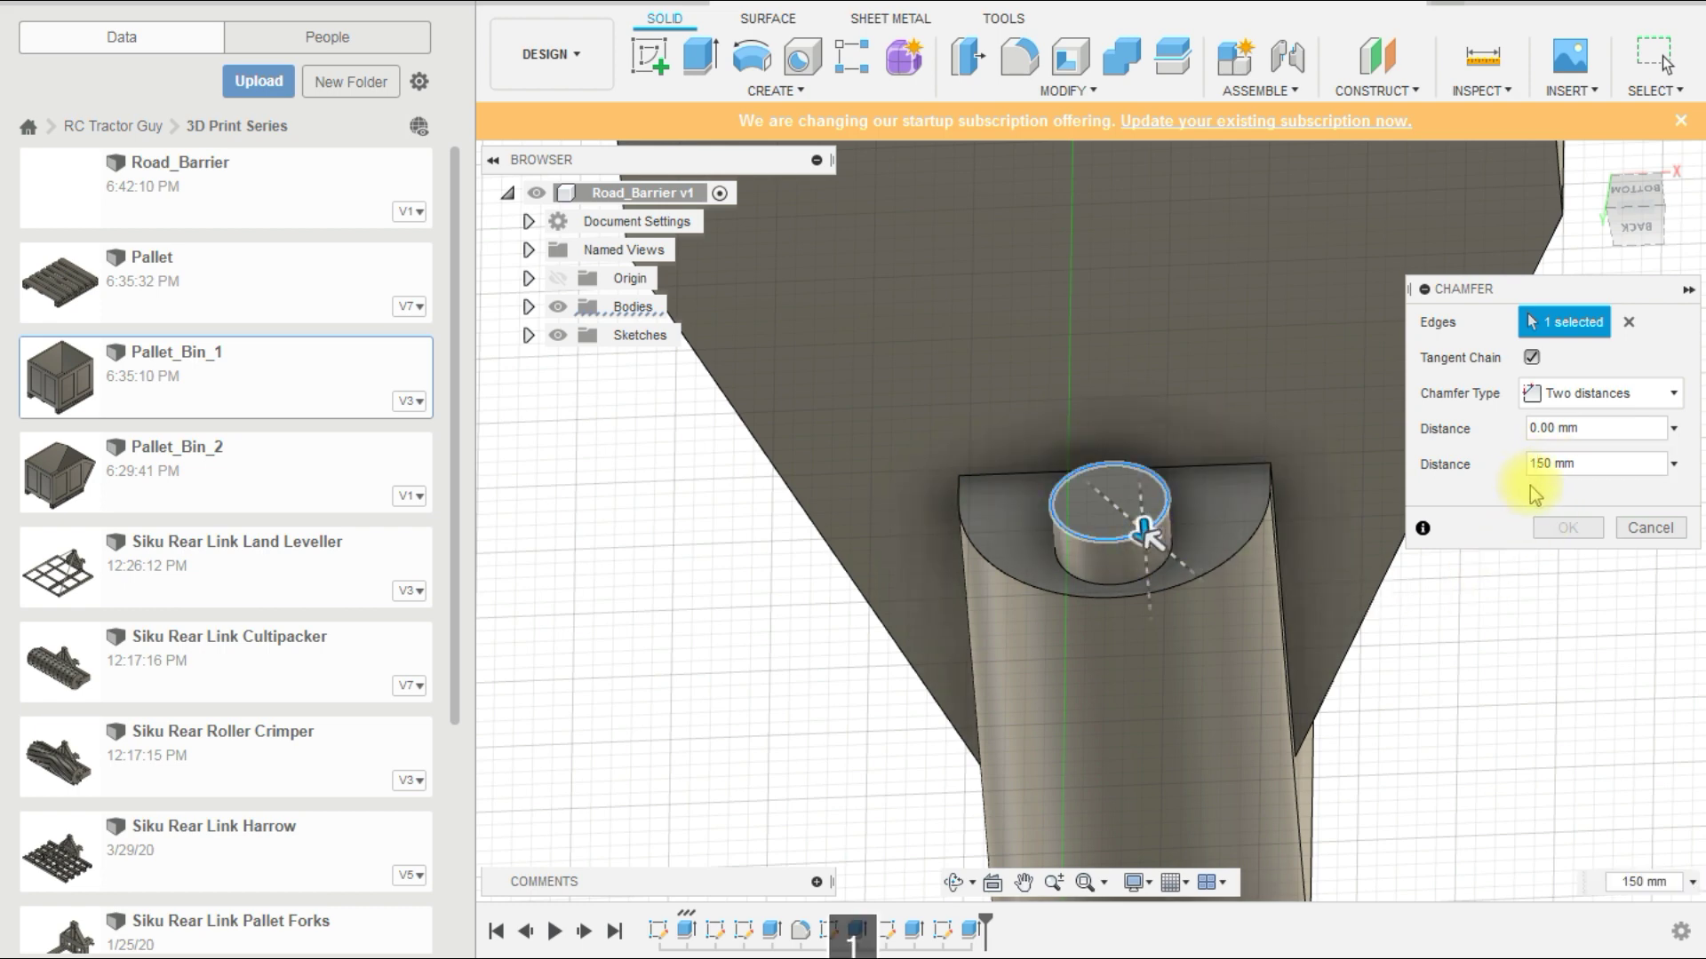
left_click(1544, 464)
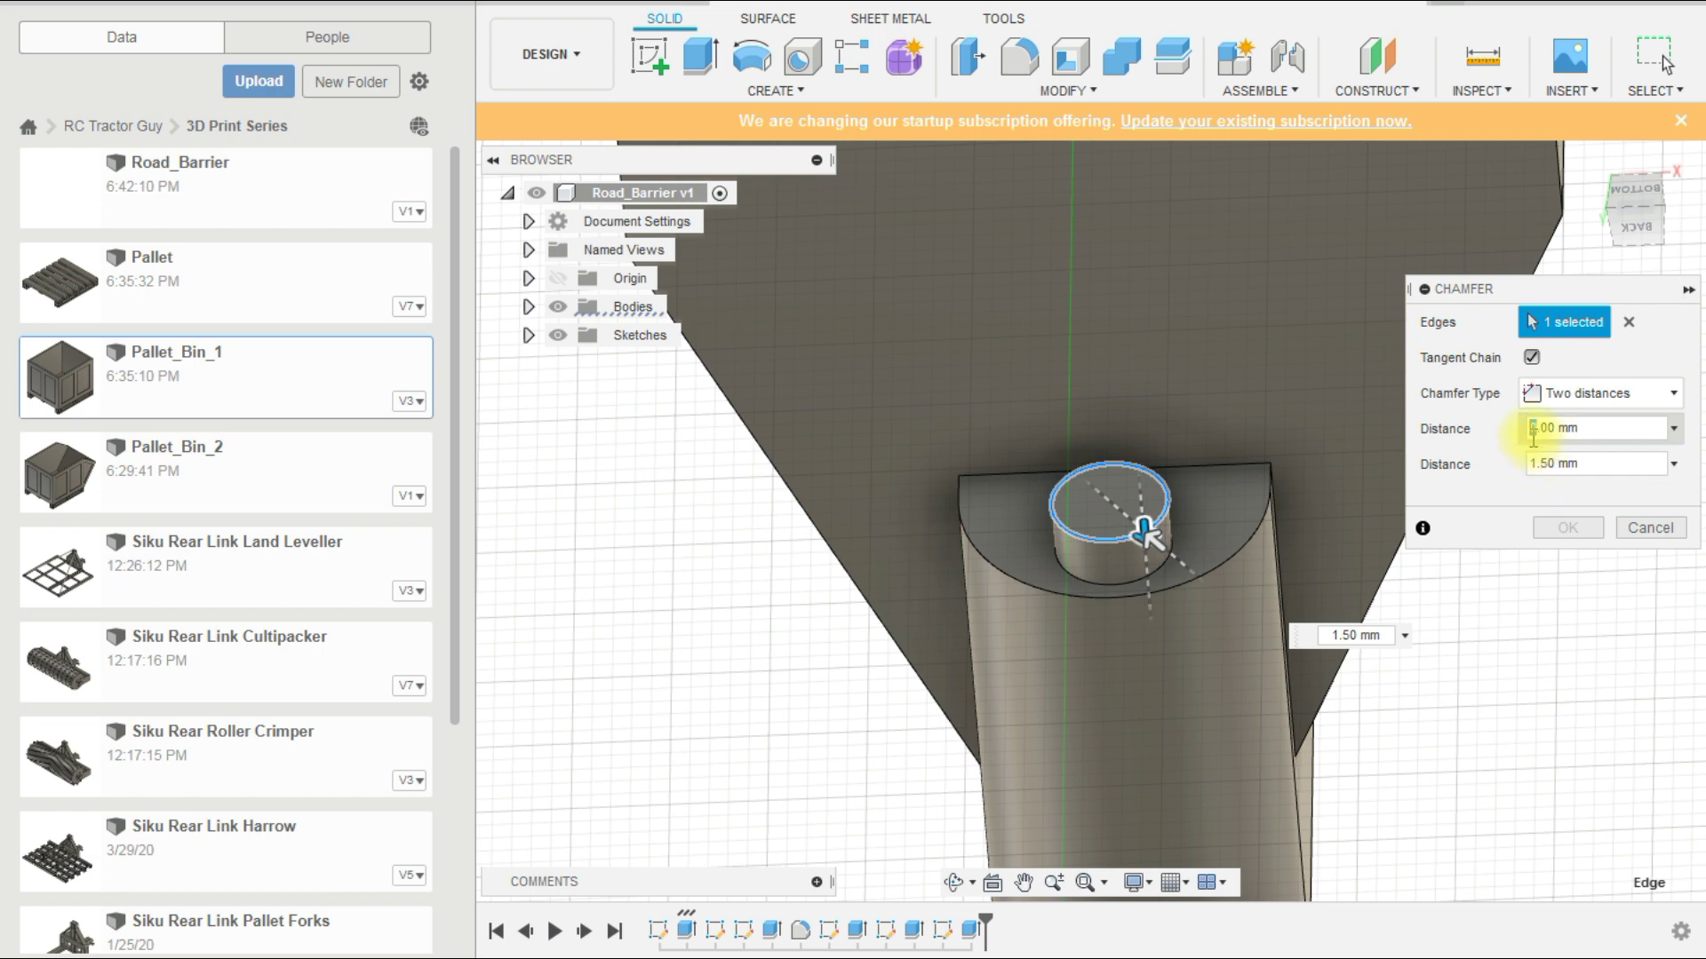
type("1")
left_click(1559, 433)
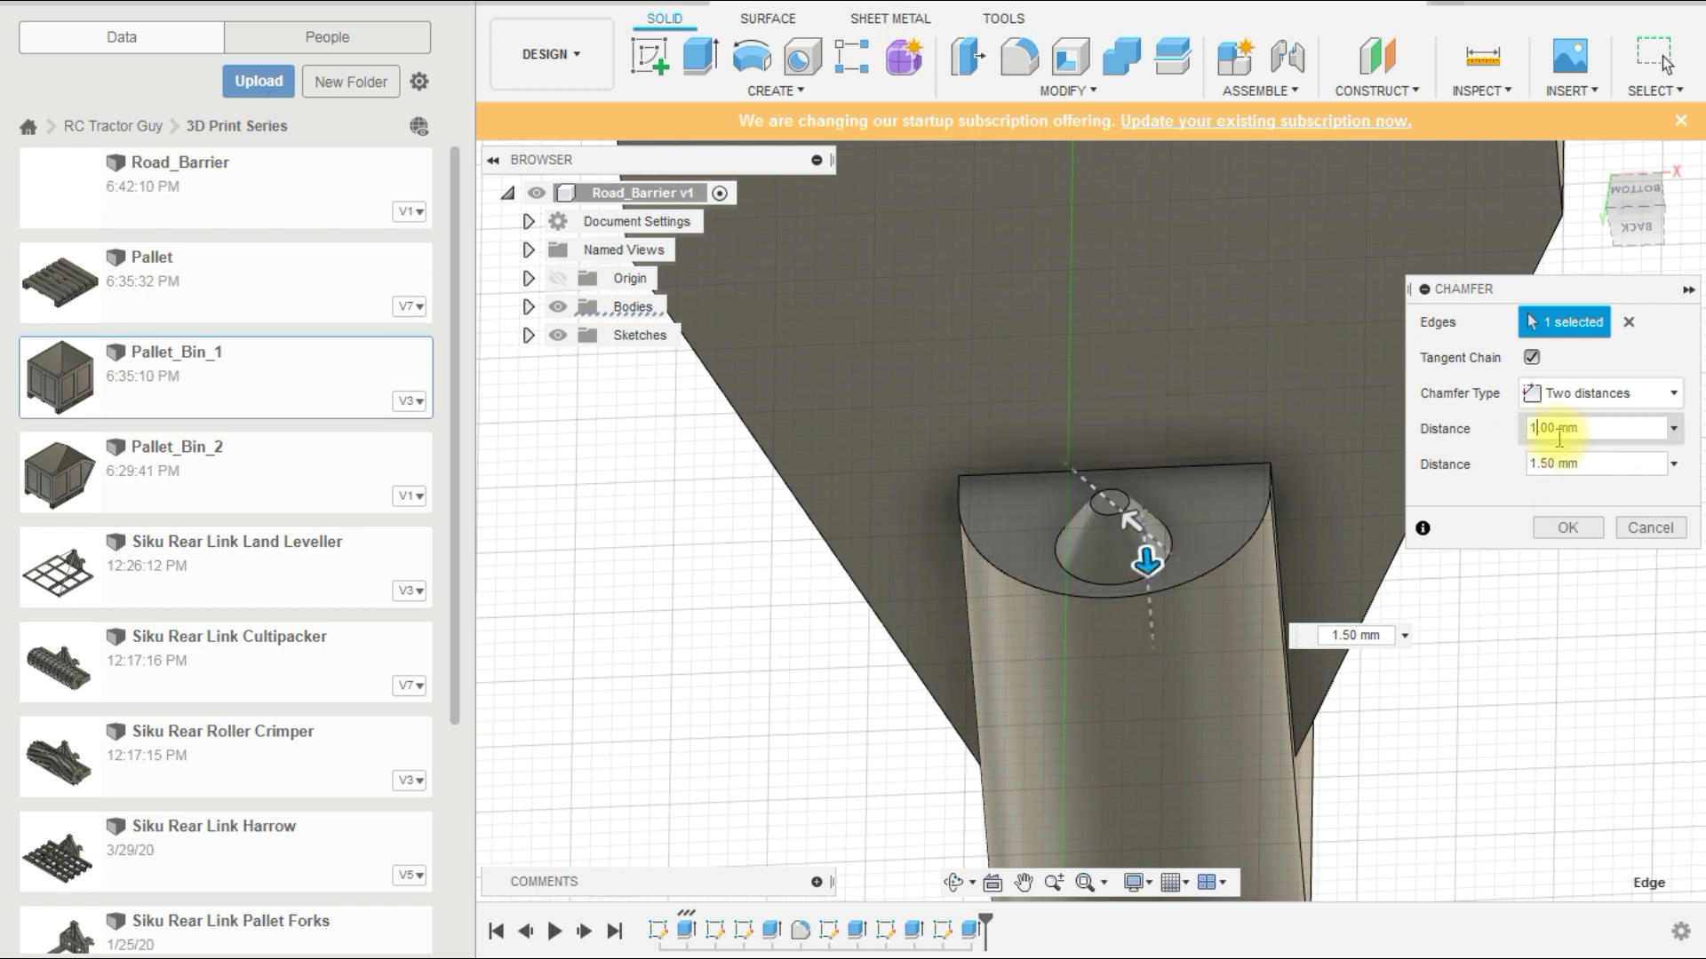
left_click(1561, 469)
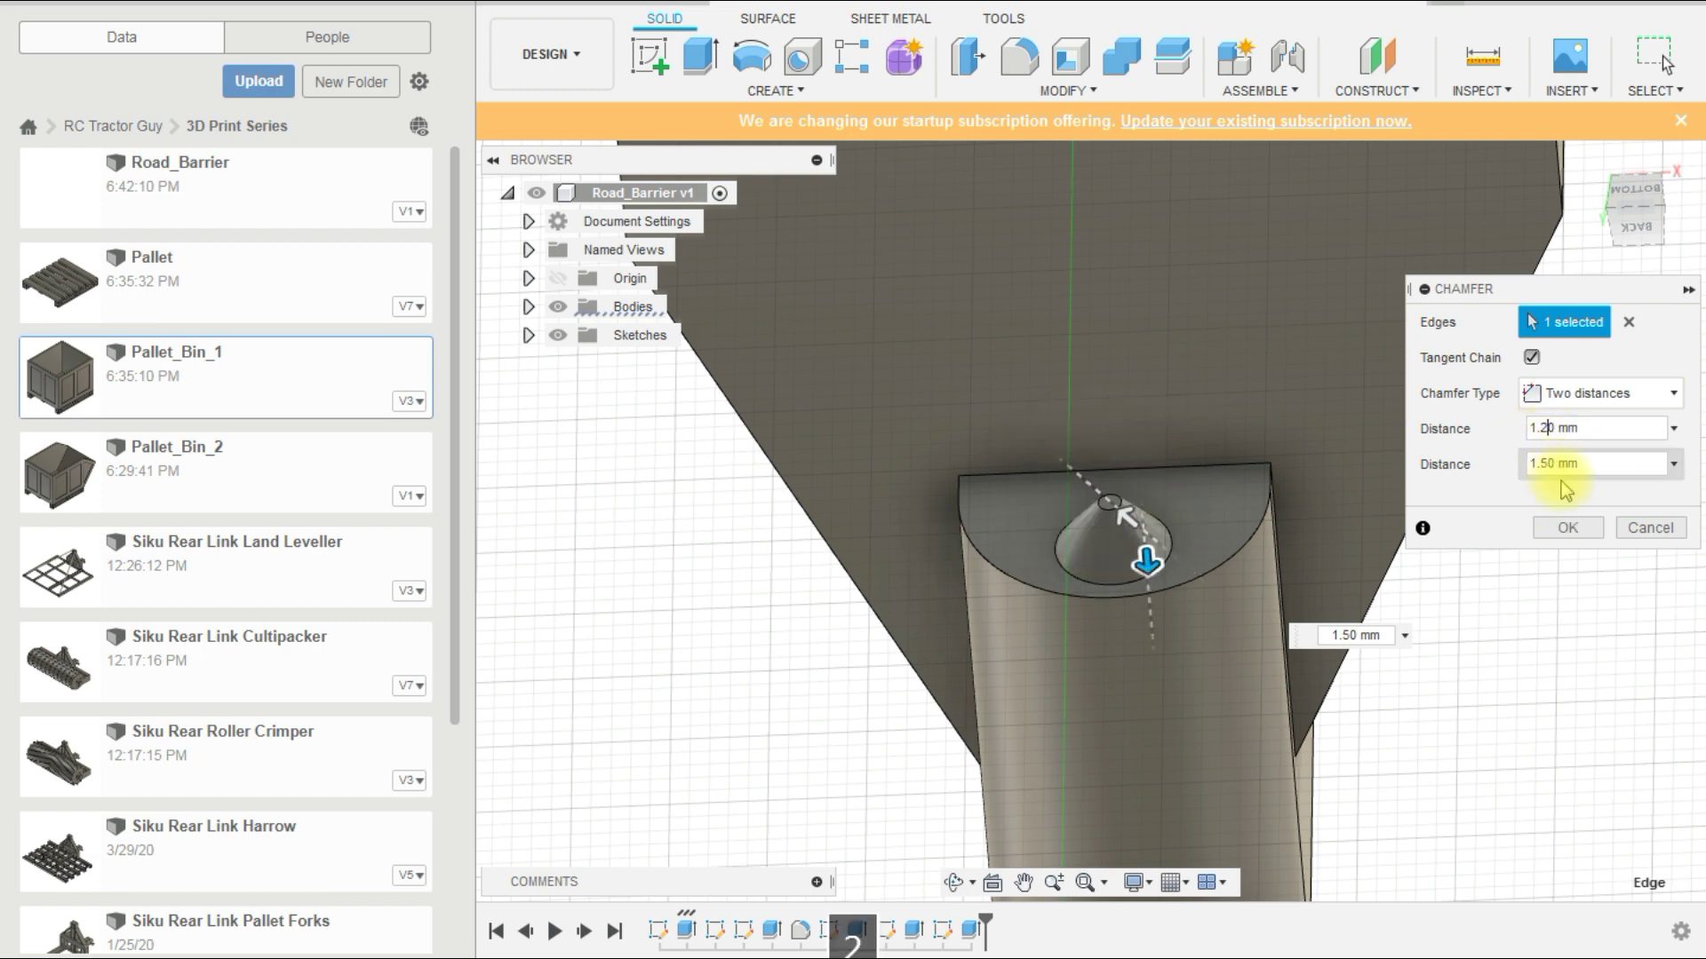
Step: Set the peg's chamfer distances to 0.50 mm and 1.00 mm and apply the chamfer
left_click(1544, 429)
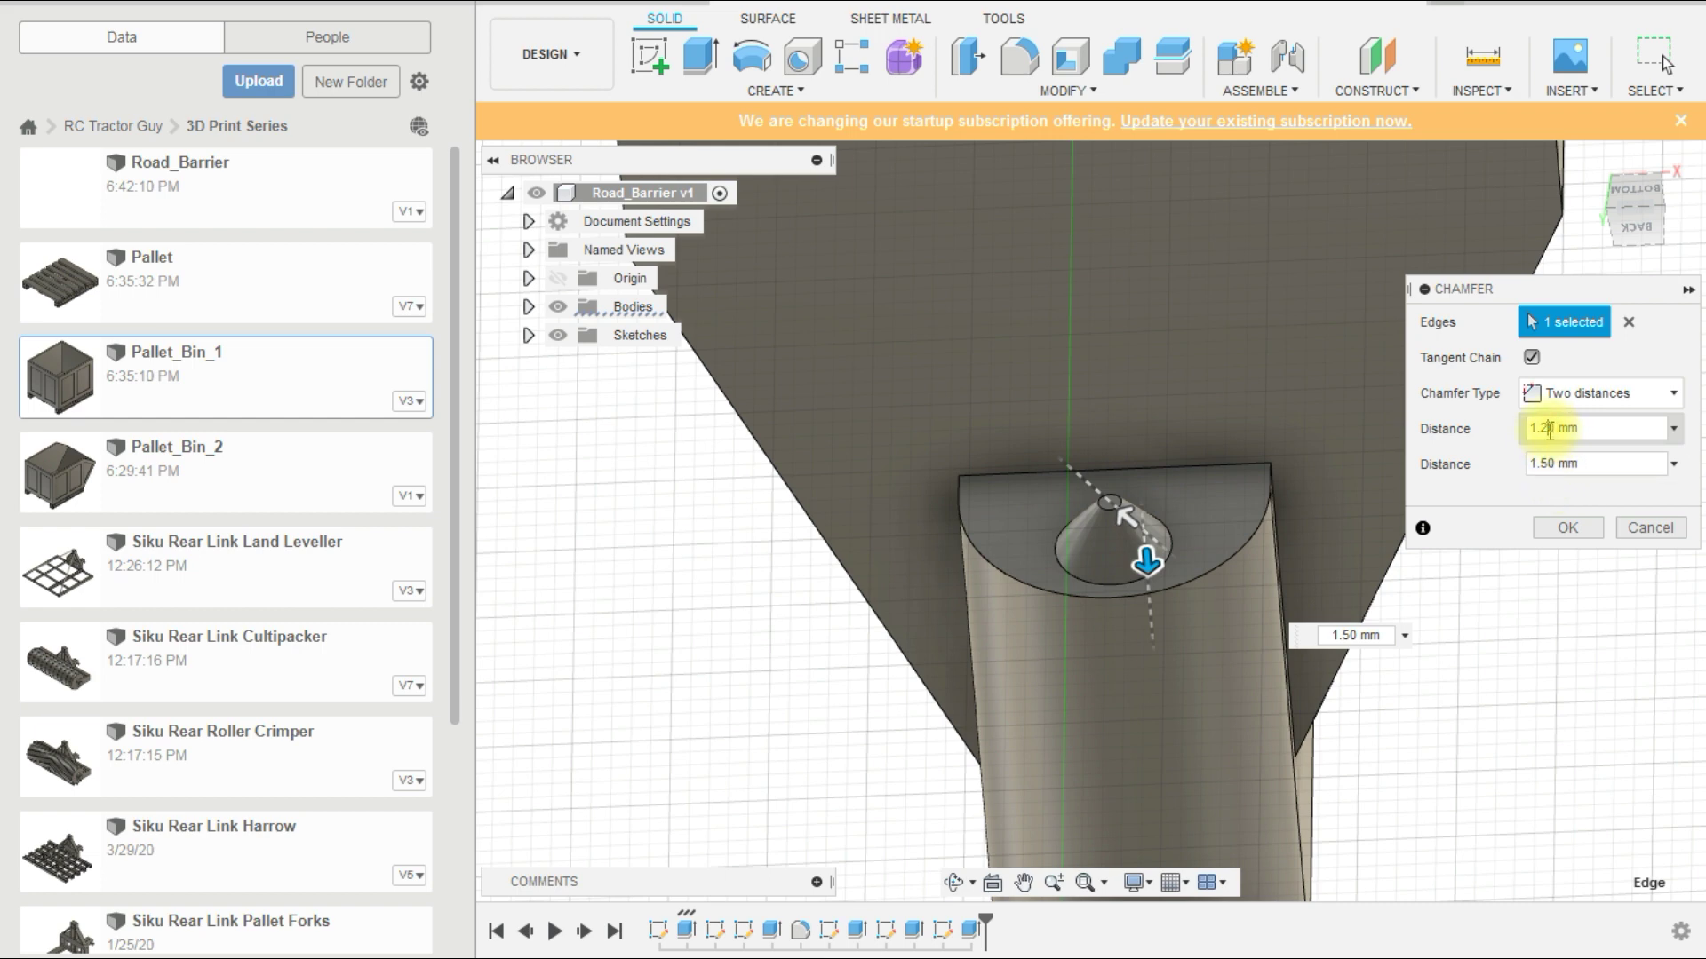
type("0.")
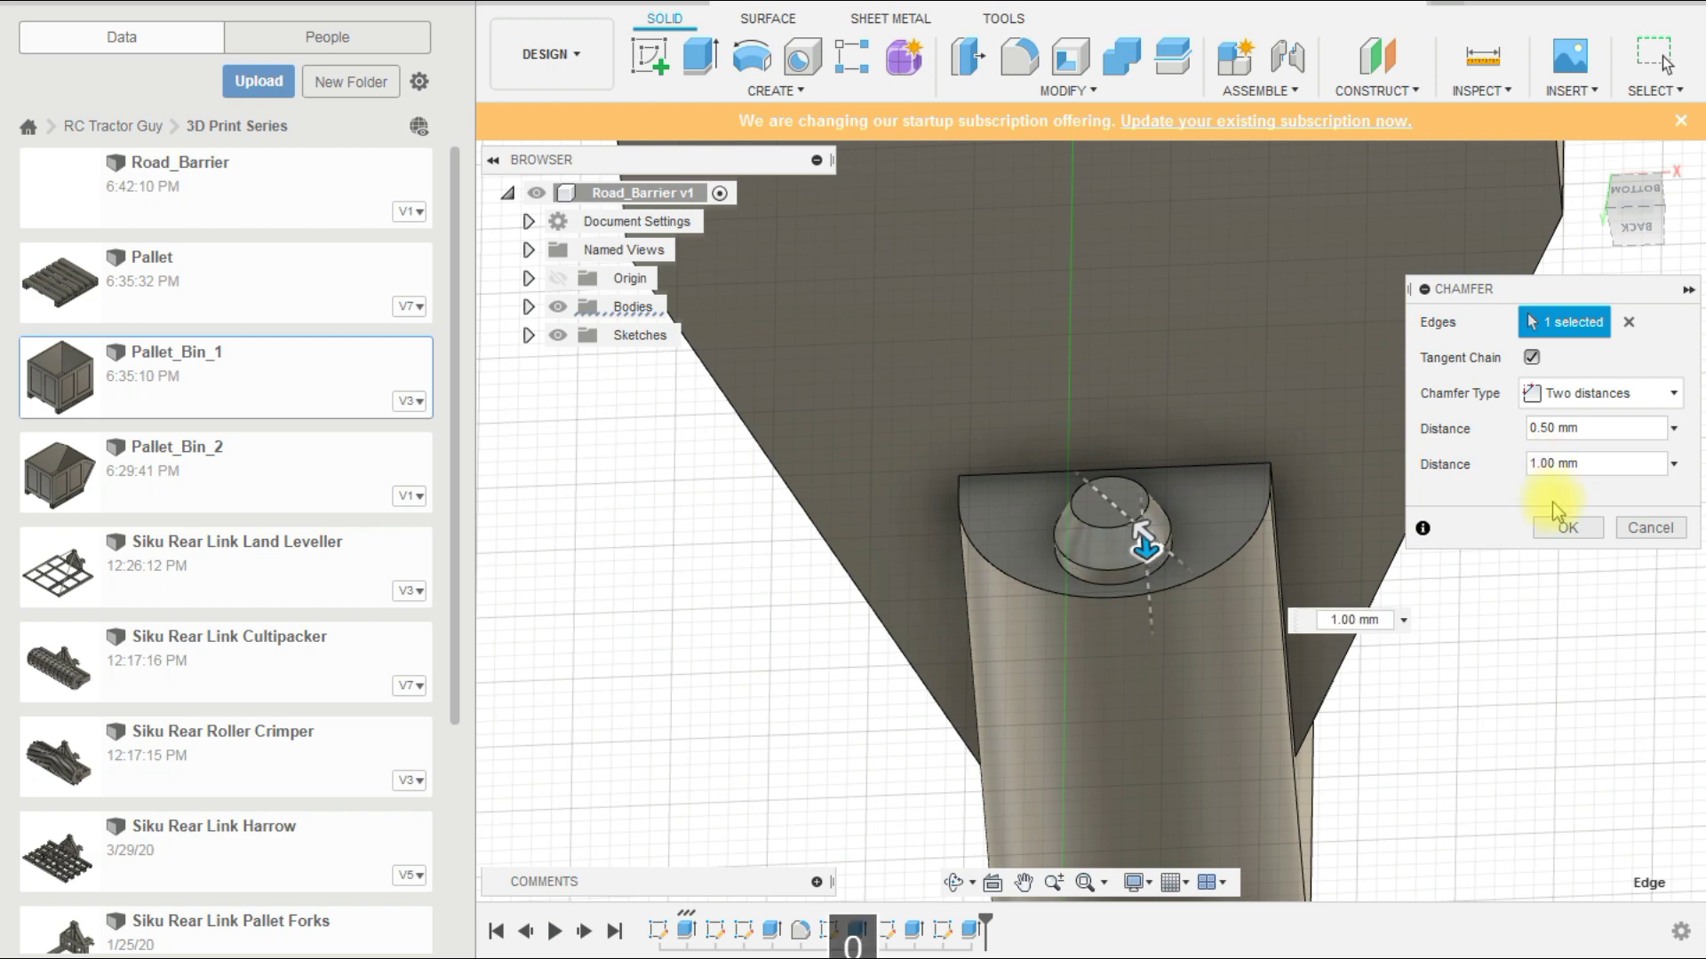
middle_click_drag(1324, 710, 735, 712, "shift")
left_click(1568, 528)
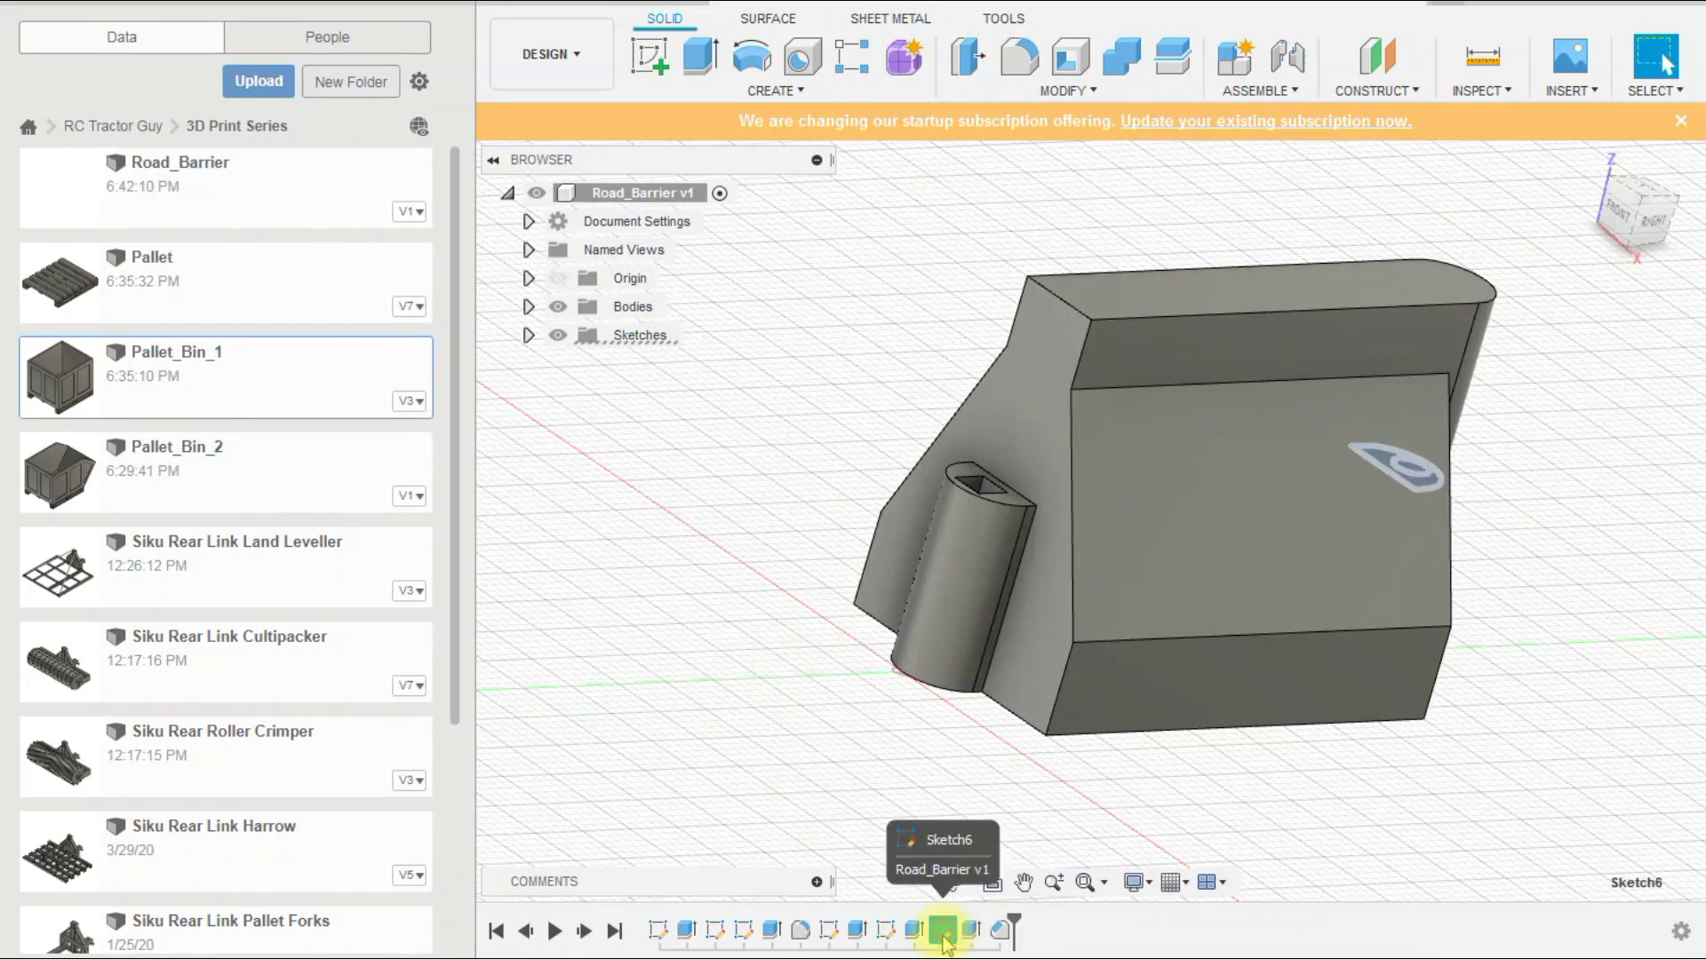
Step: Start a sketch on the barrier's flat bottom face
middle_click_drag(866, 771, 917, 629, "shift")
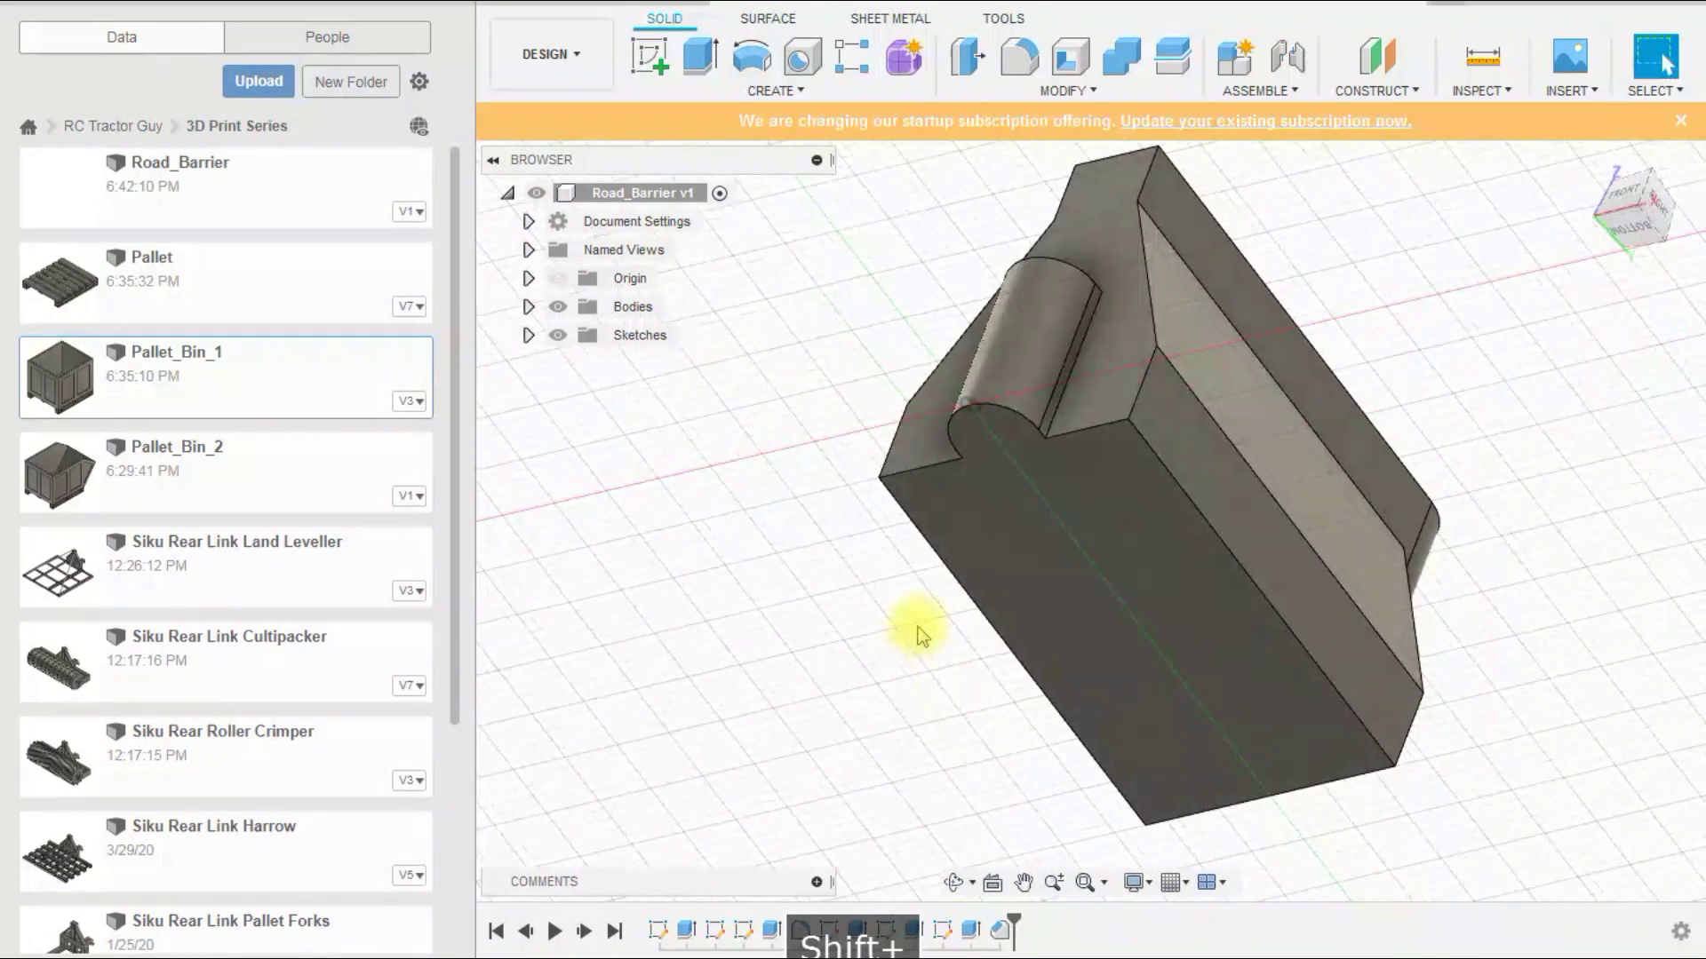
left_click(649, 55)
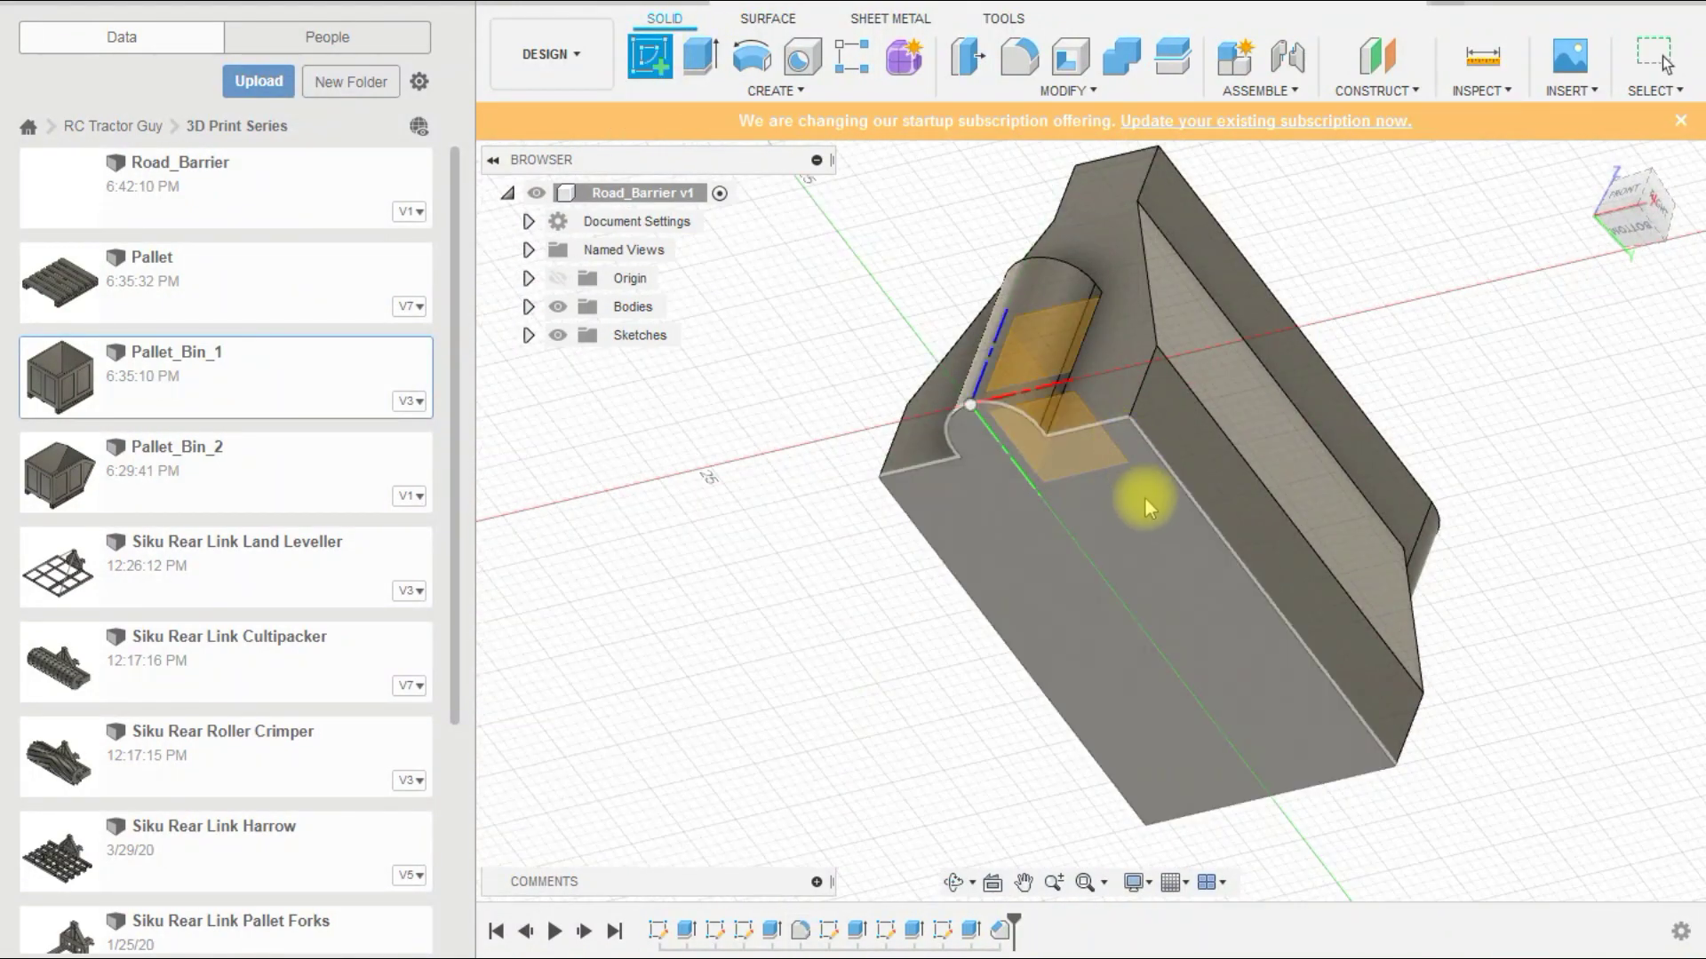
left_click(1137, 497)
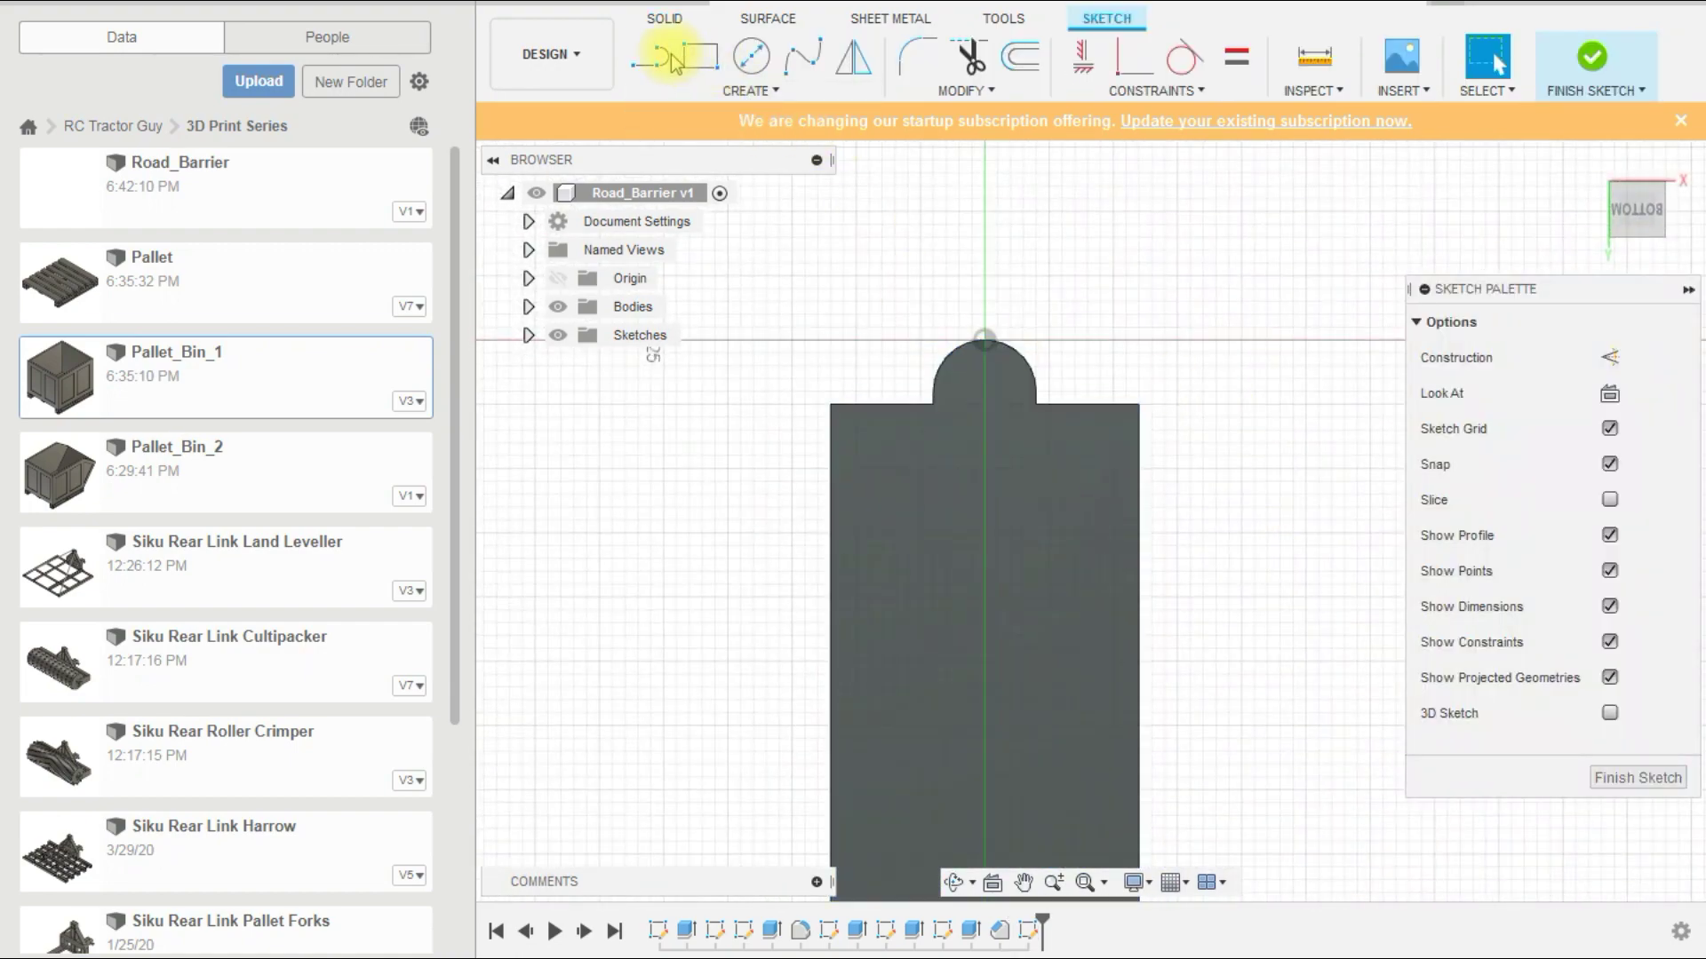
Step: Draw a closed right triangle of lines over one corner of the bottom face, starting where the rounded end meets the body
left_click(672, 57)
scroll(1020, 355, "up", 3)
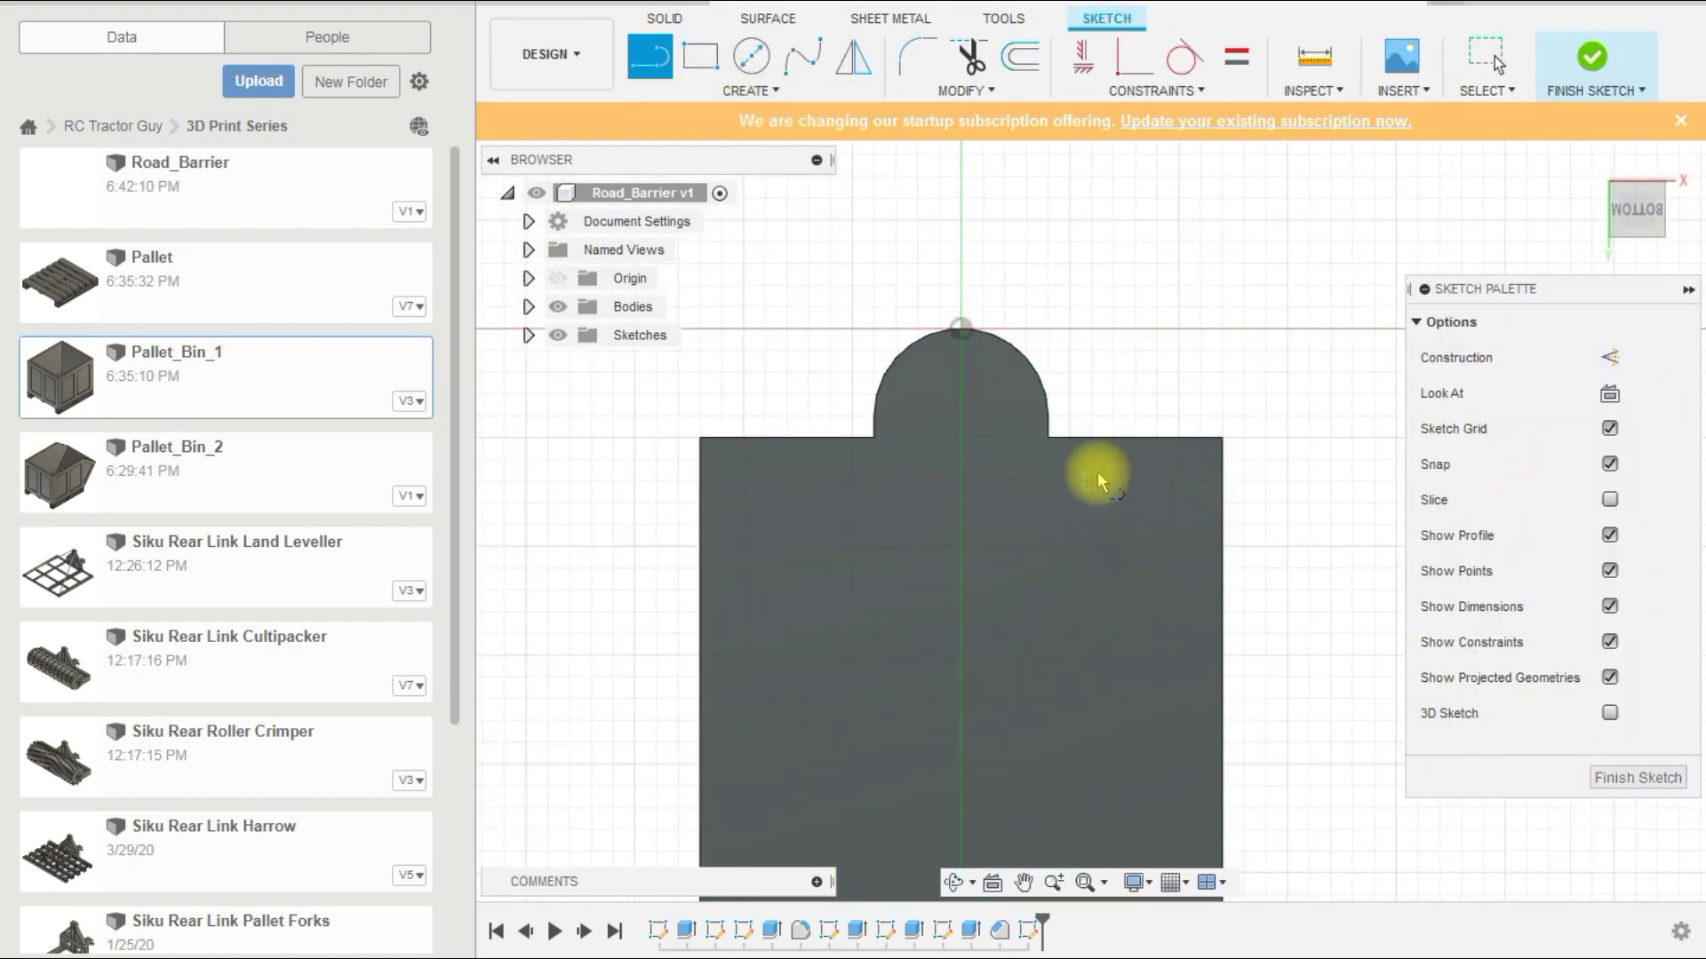
left_click(1048, 437)
left_click(1224, 561)
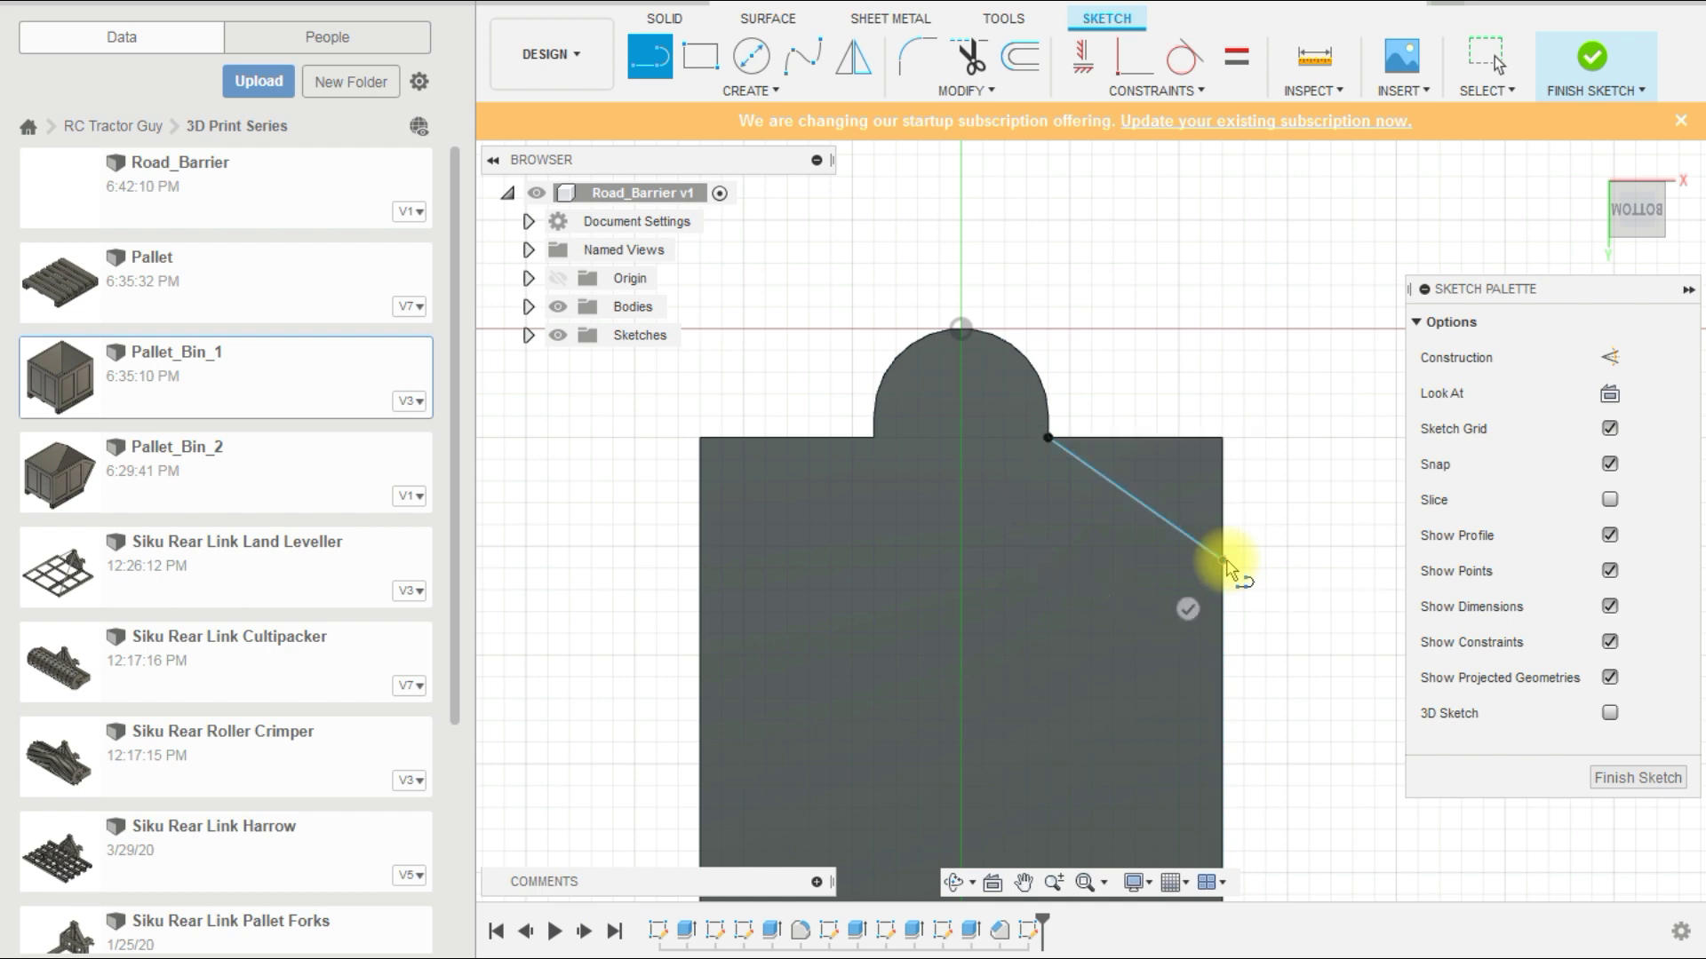
left_click(1224, 562)
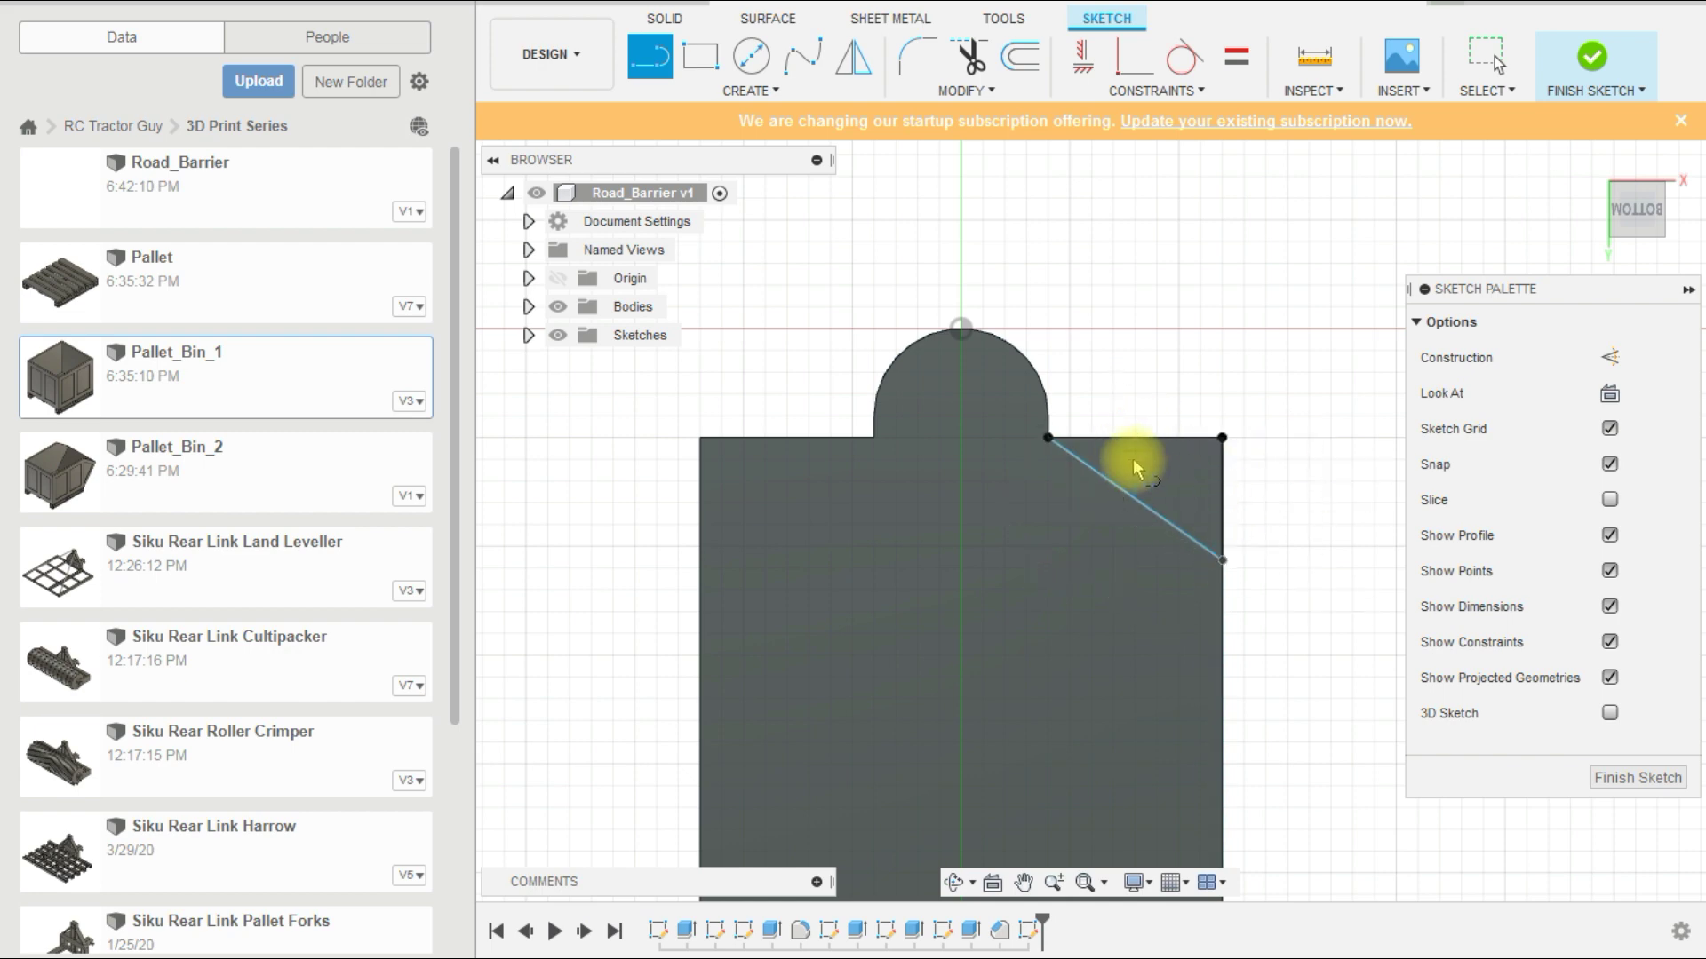
left_click(1222, 437)
key("Escape")
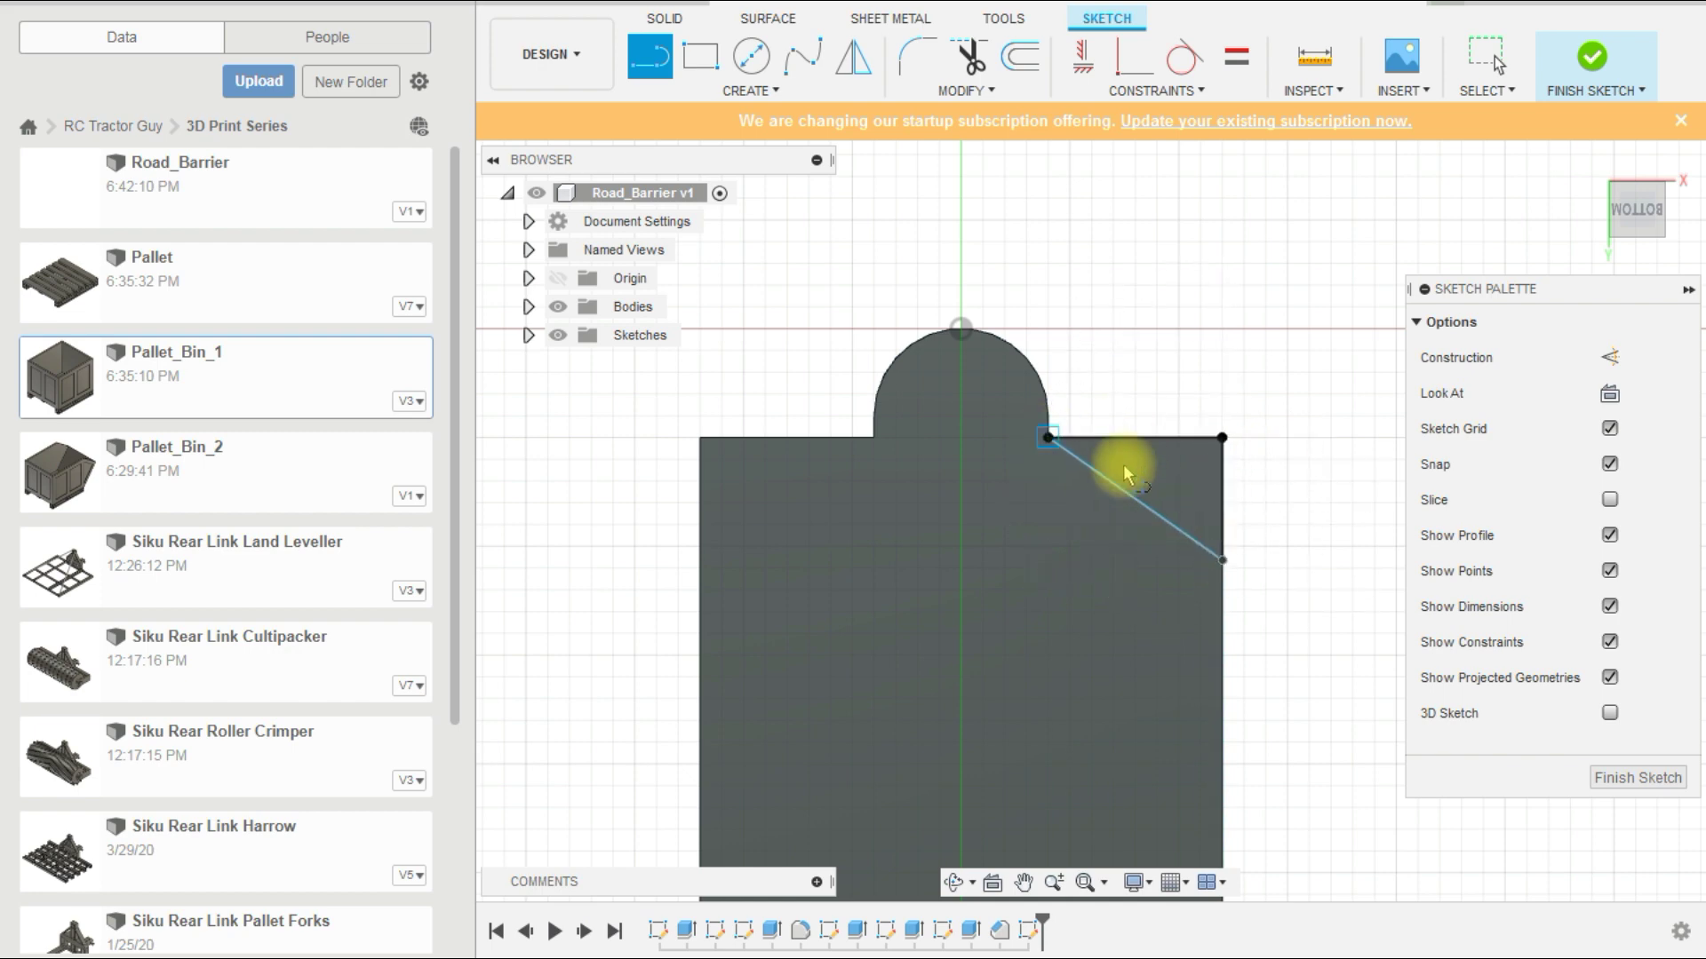
scroll(1218, 404, "down", 3)
key("Escape")
Step: Draw a construction line about 32 mm from the origin along the centerline, continued by a perpendicular one about 20 mm past the long edge
left_click_drag(1303, 513, 1111, 338)
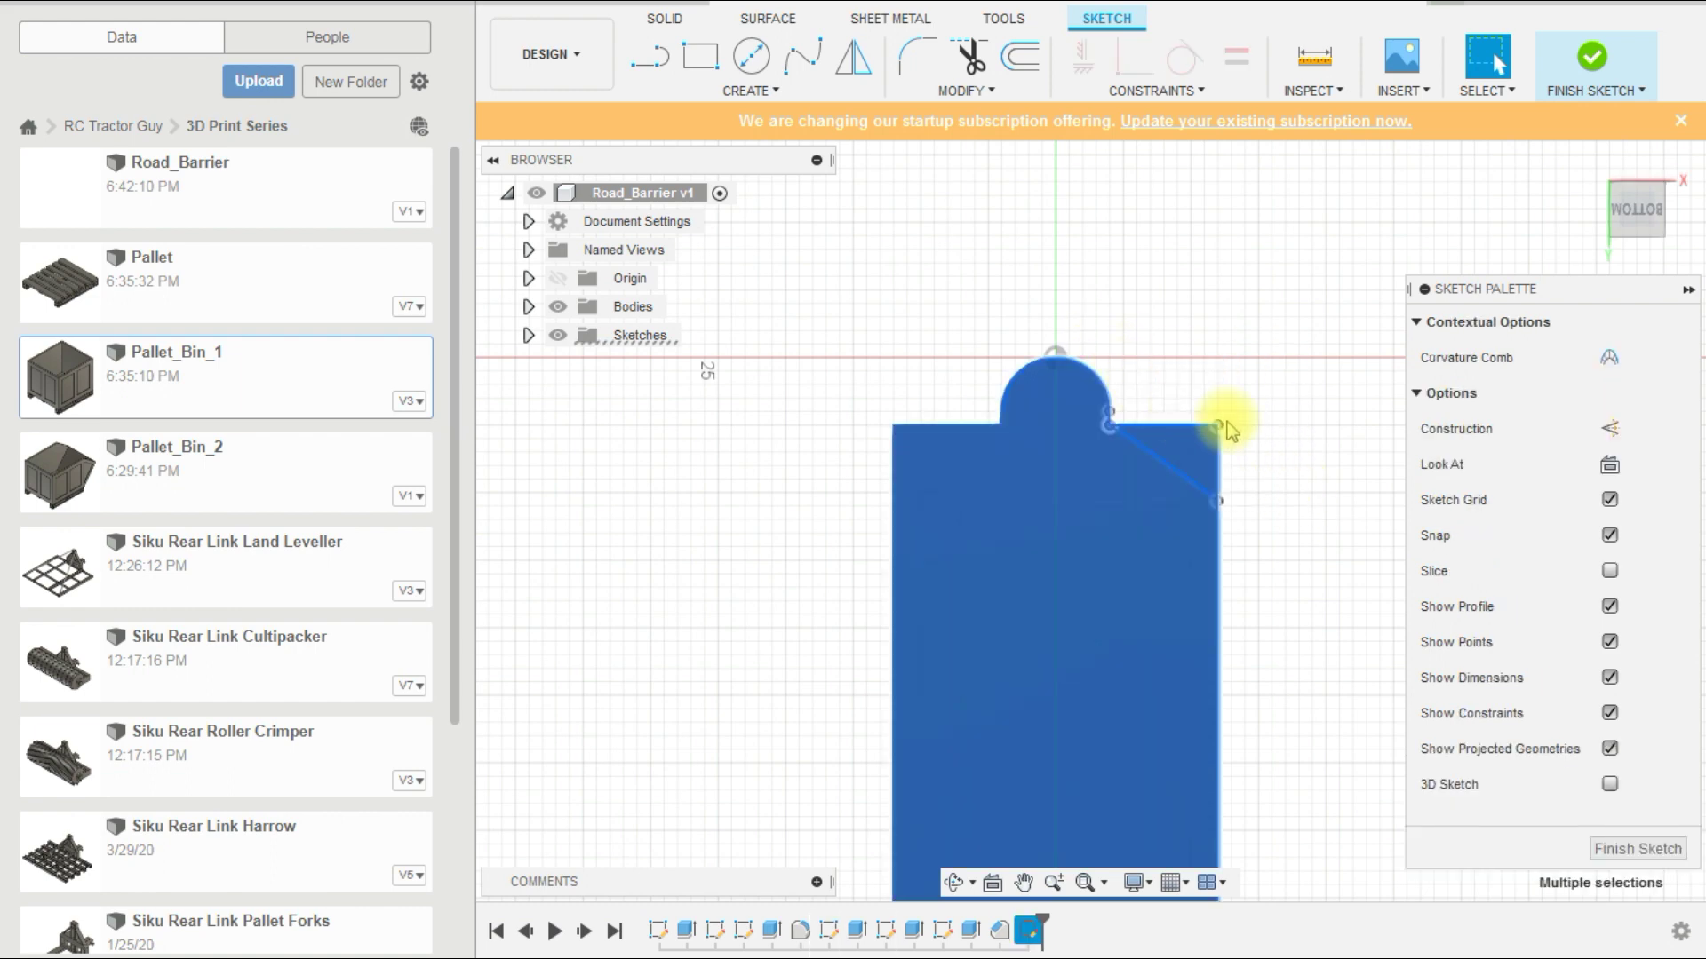
left_click(1288, 409)
left_click(1610, 358)
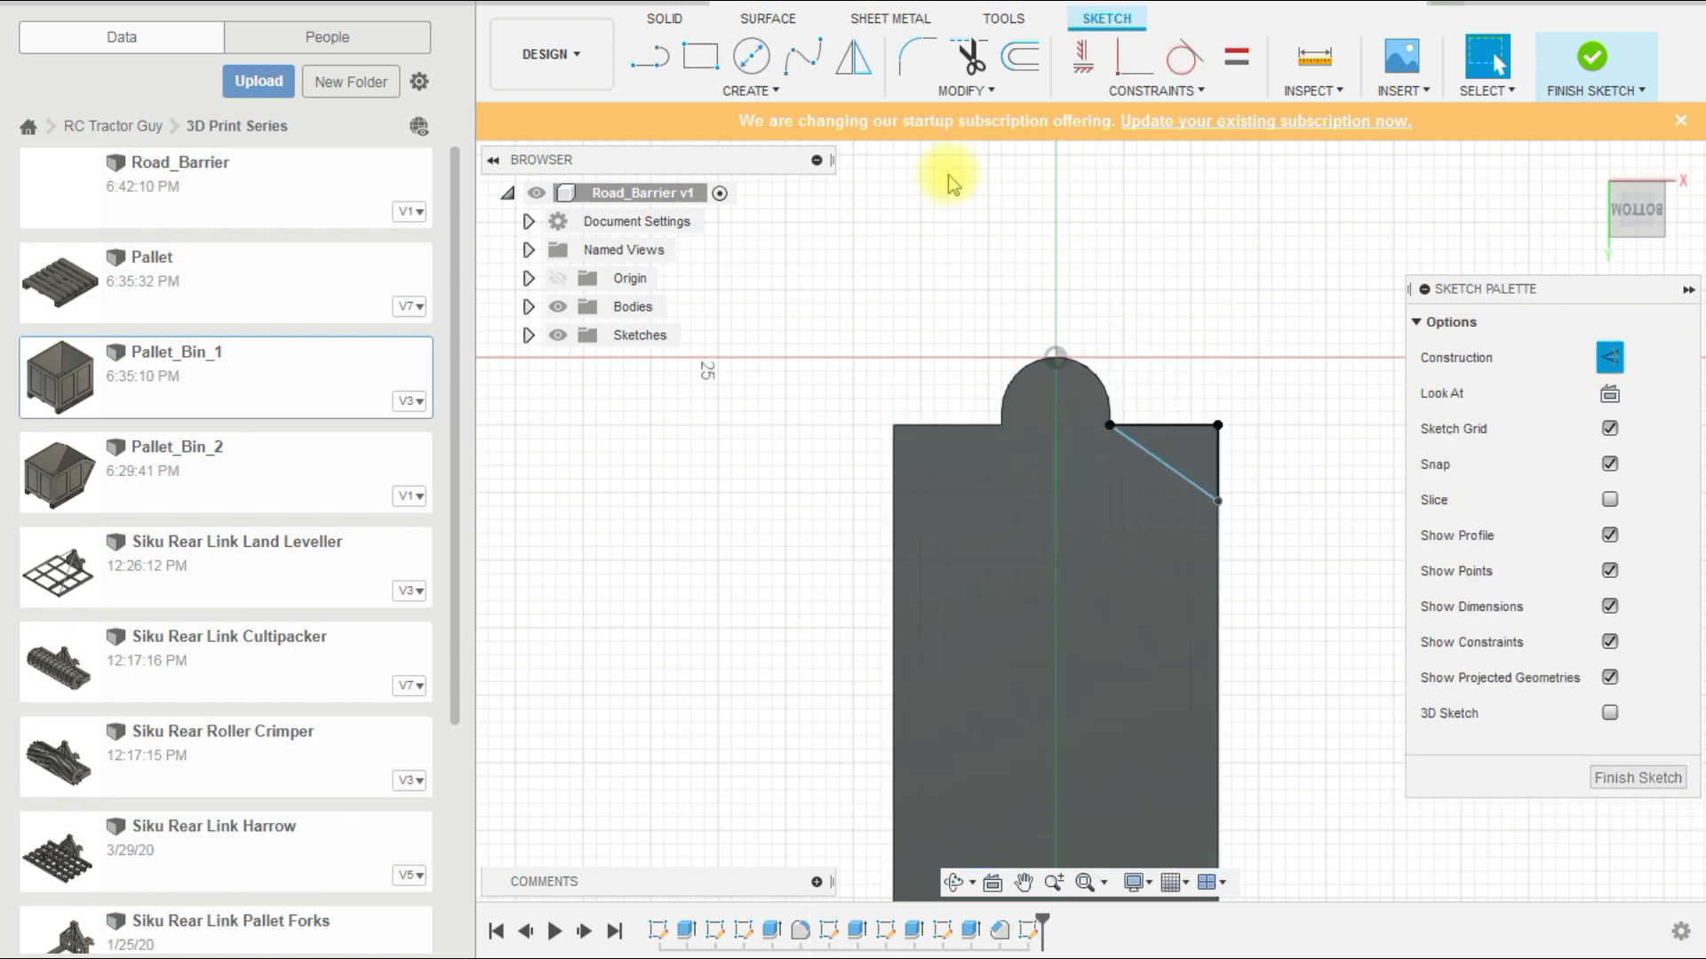
left_click(751, 90)
left_click(657, 119)
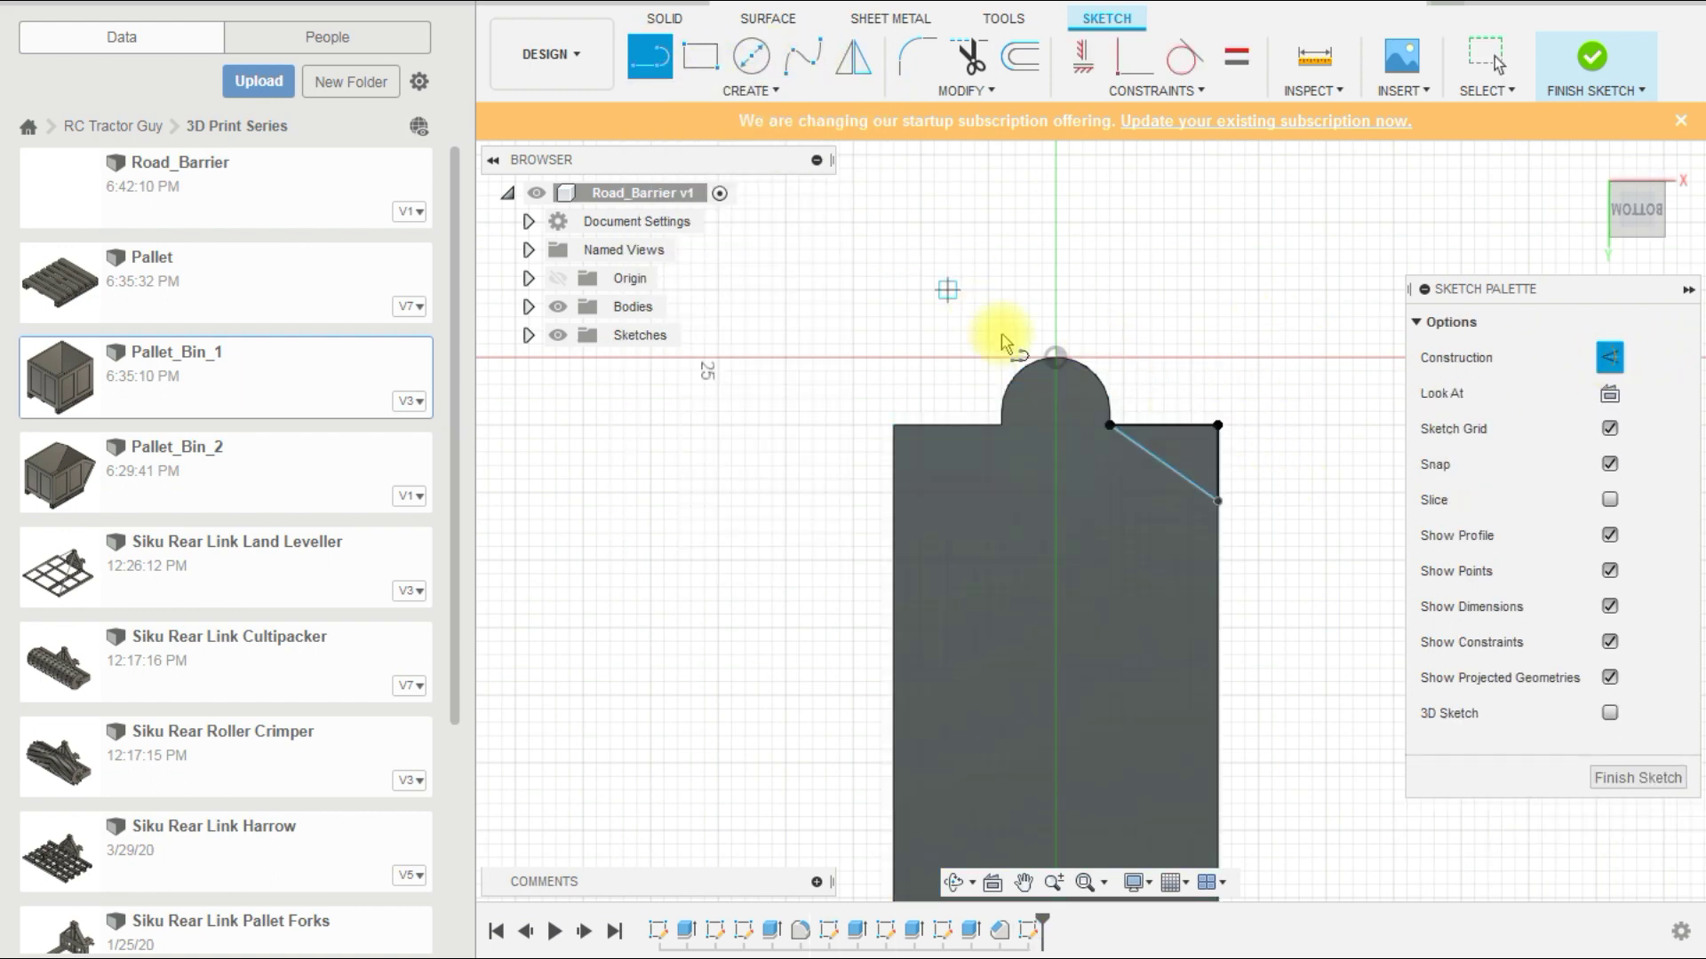
left_click(1055, 357)
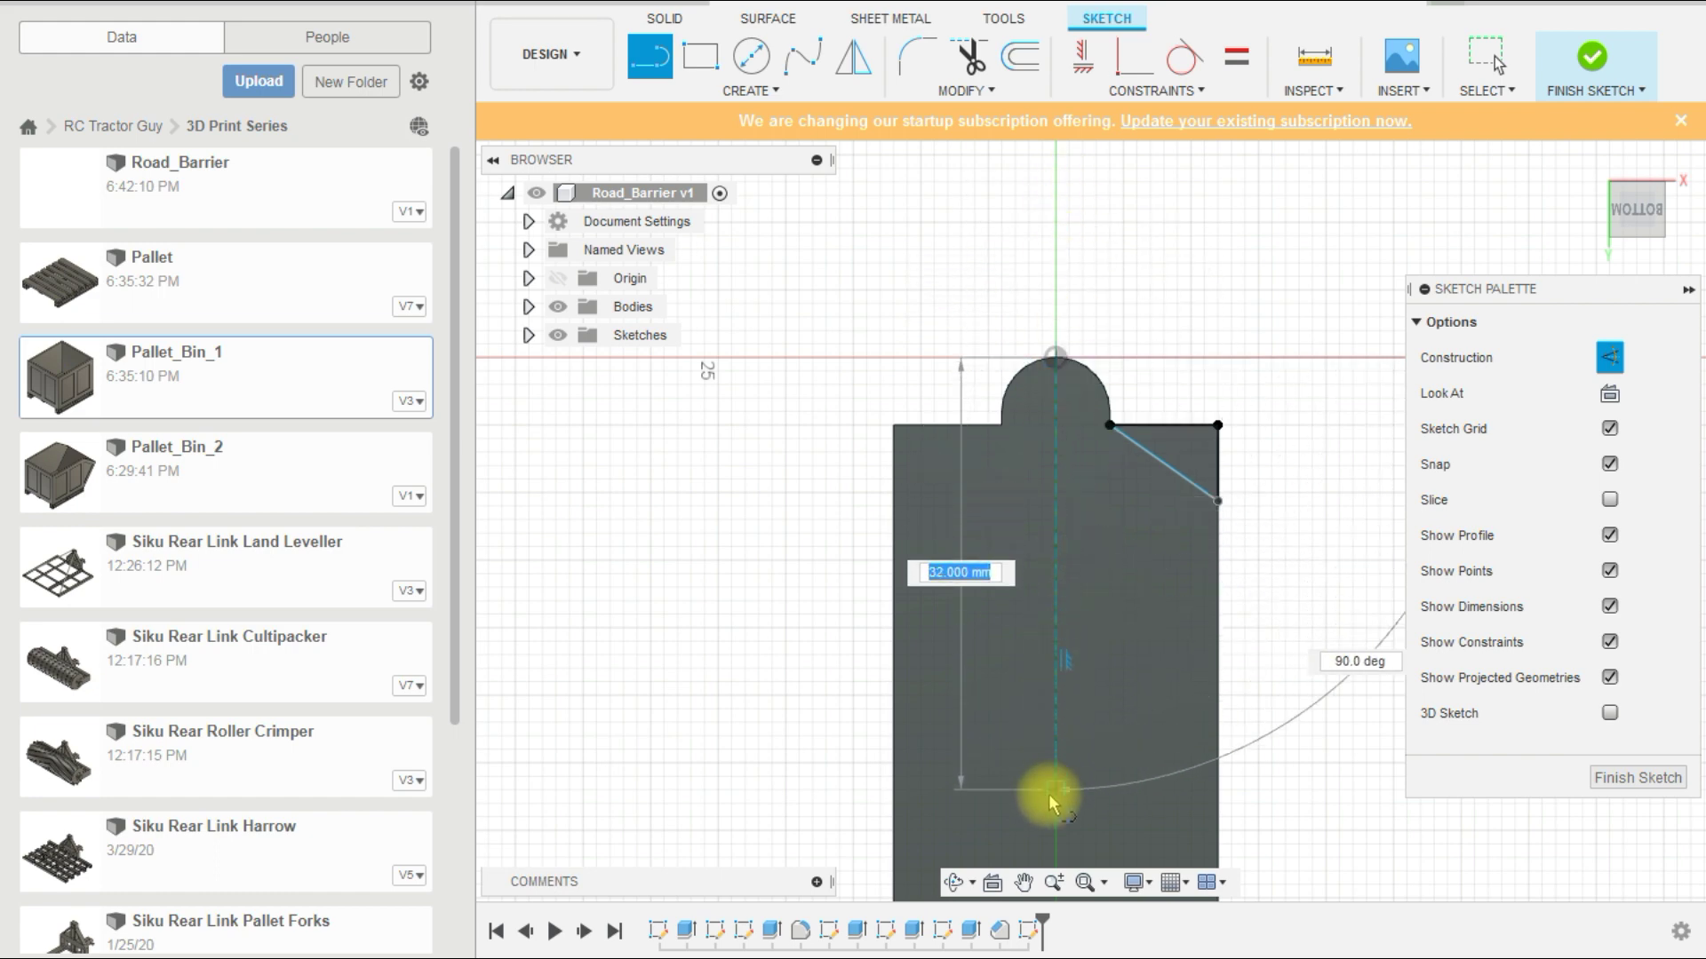
scroll(1238, 583, "down", 4)
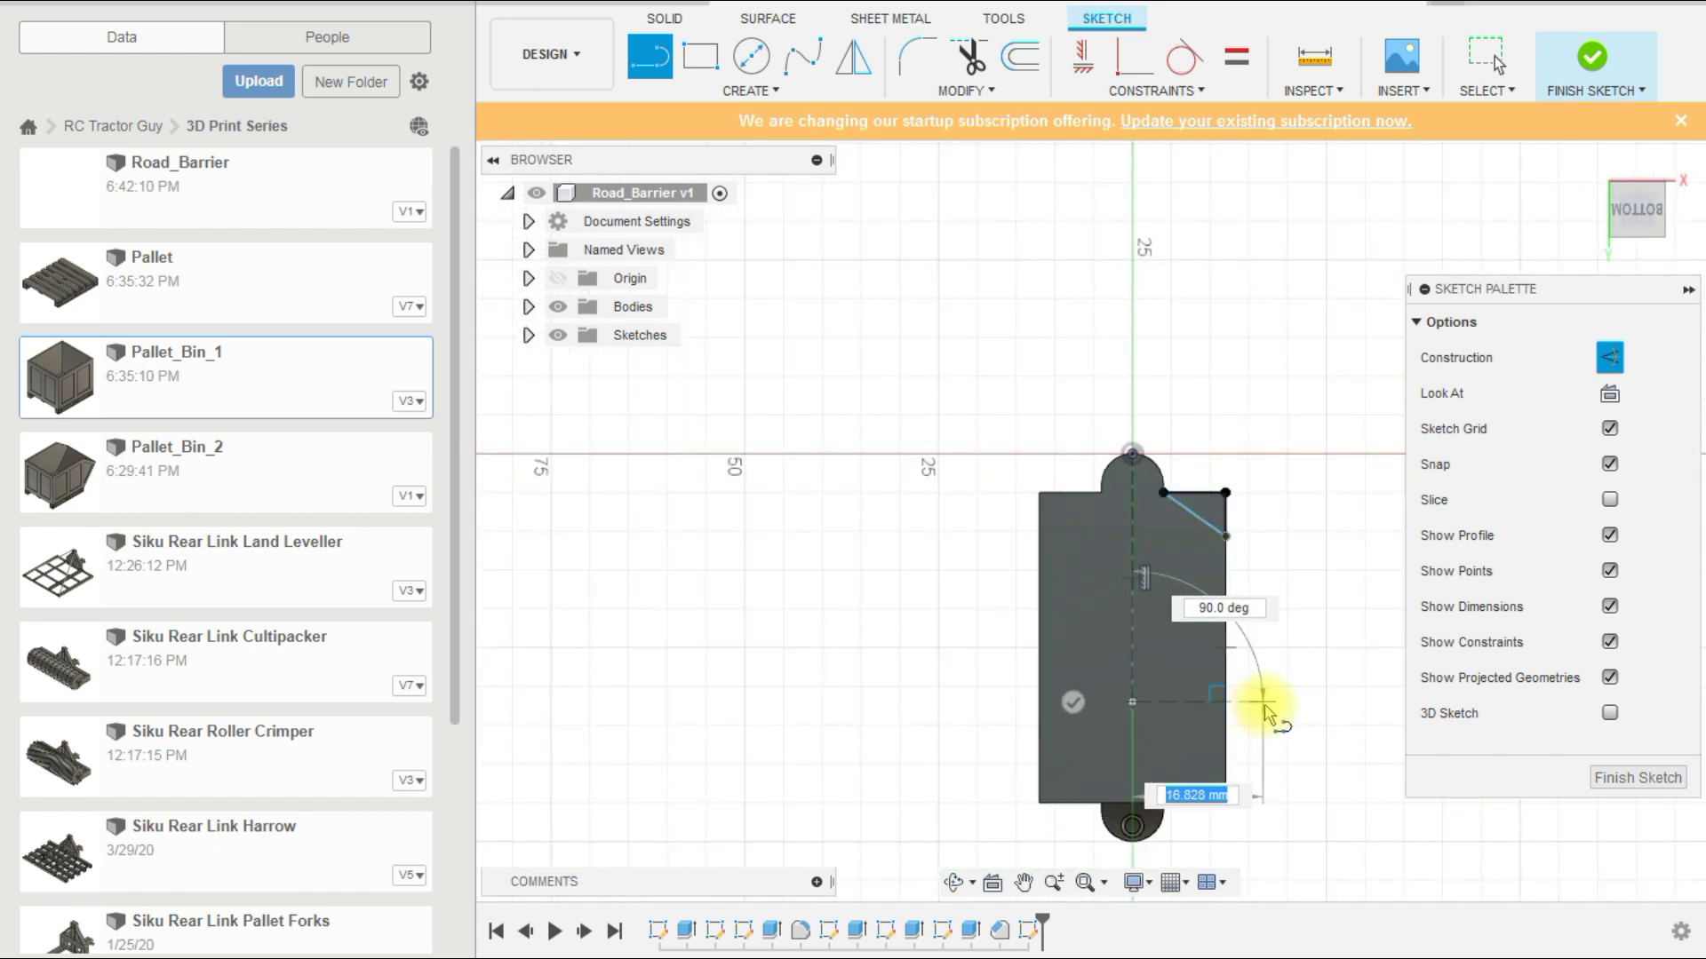
left_click(1287, 701)
key("Escape")
scroll(1279, 719, "up", 3)
Step: Dimension the crosswise construction line 25 mm from the origin at the rounded end's tip
key("d")
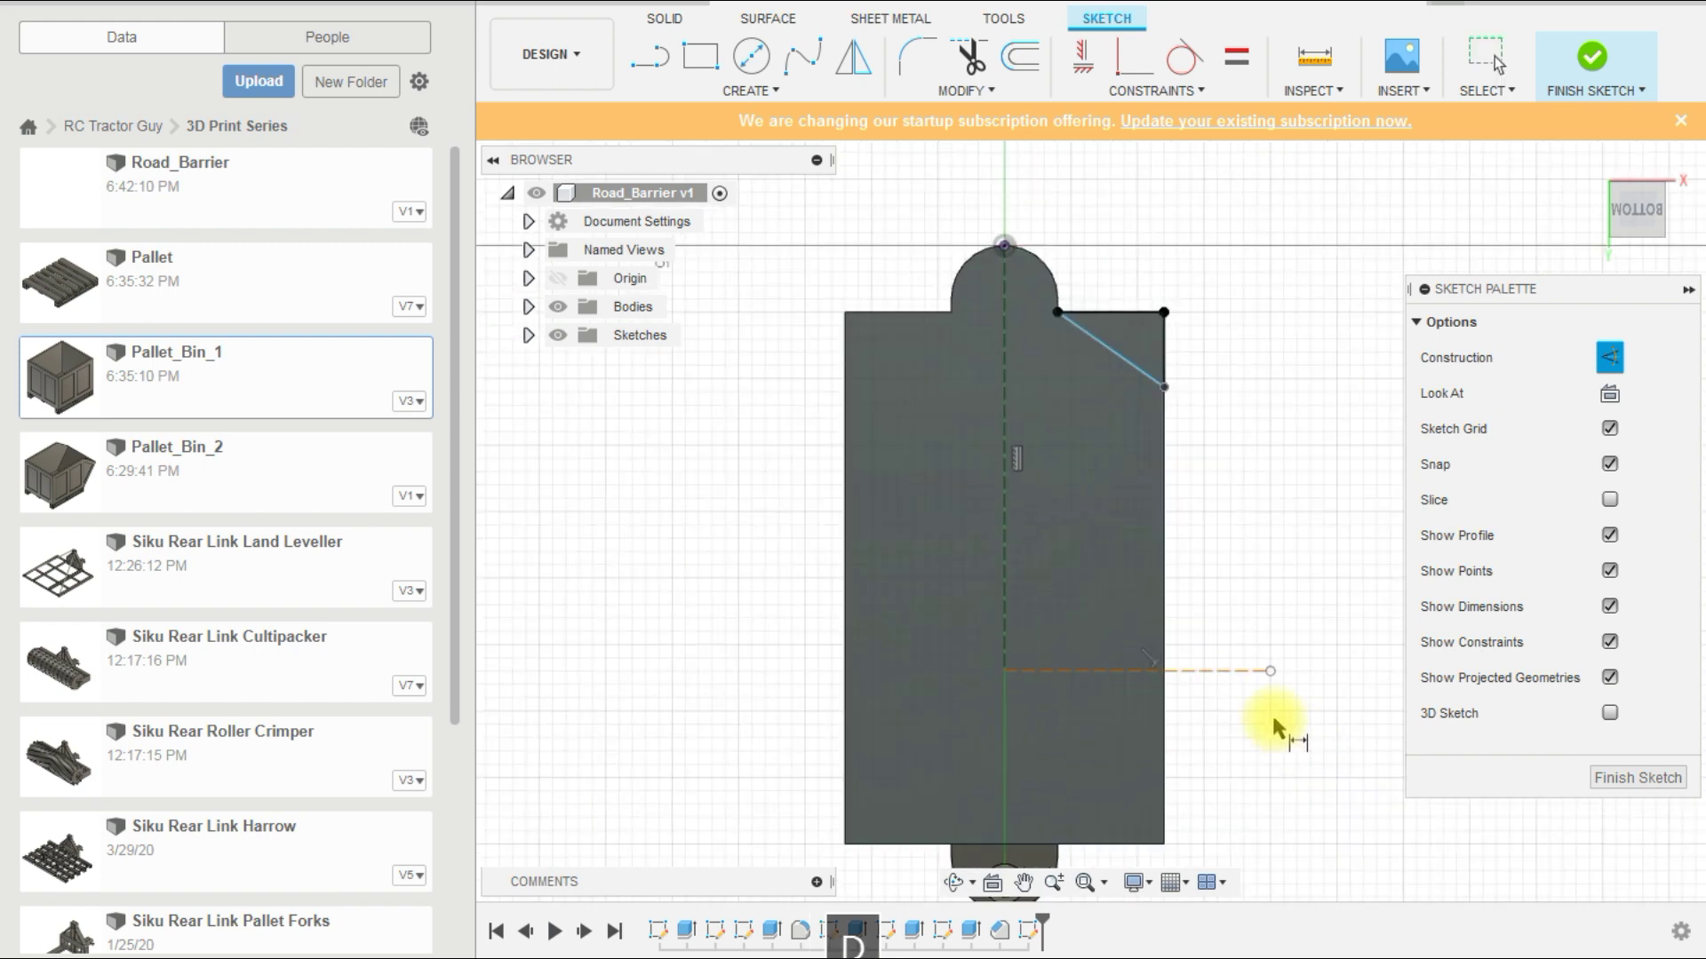
scroll(1077, 456, "down", 2)
left_click(1130, 615)
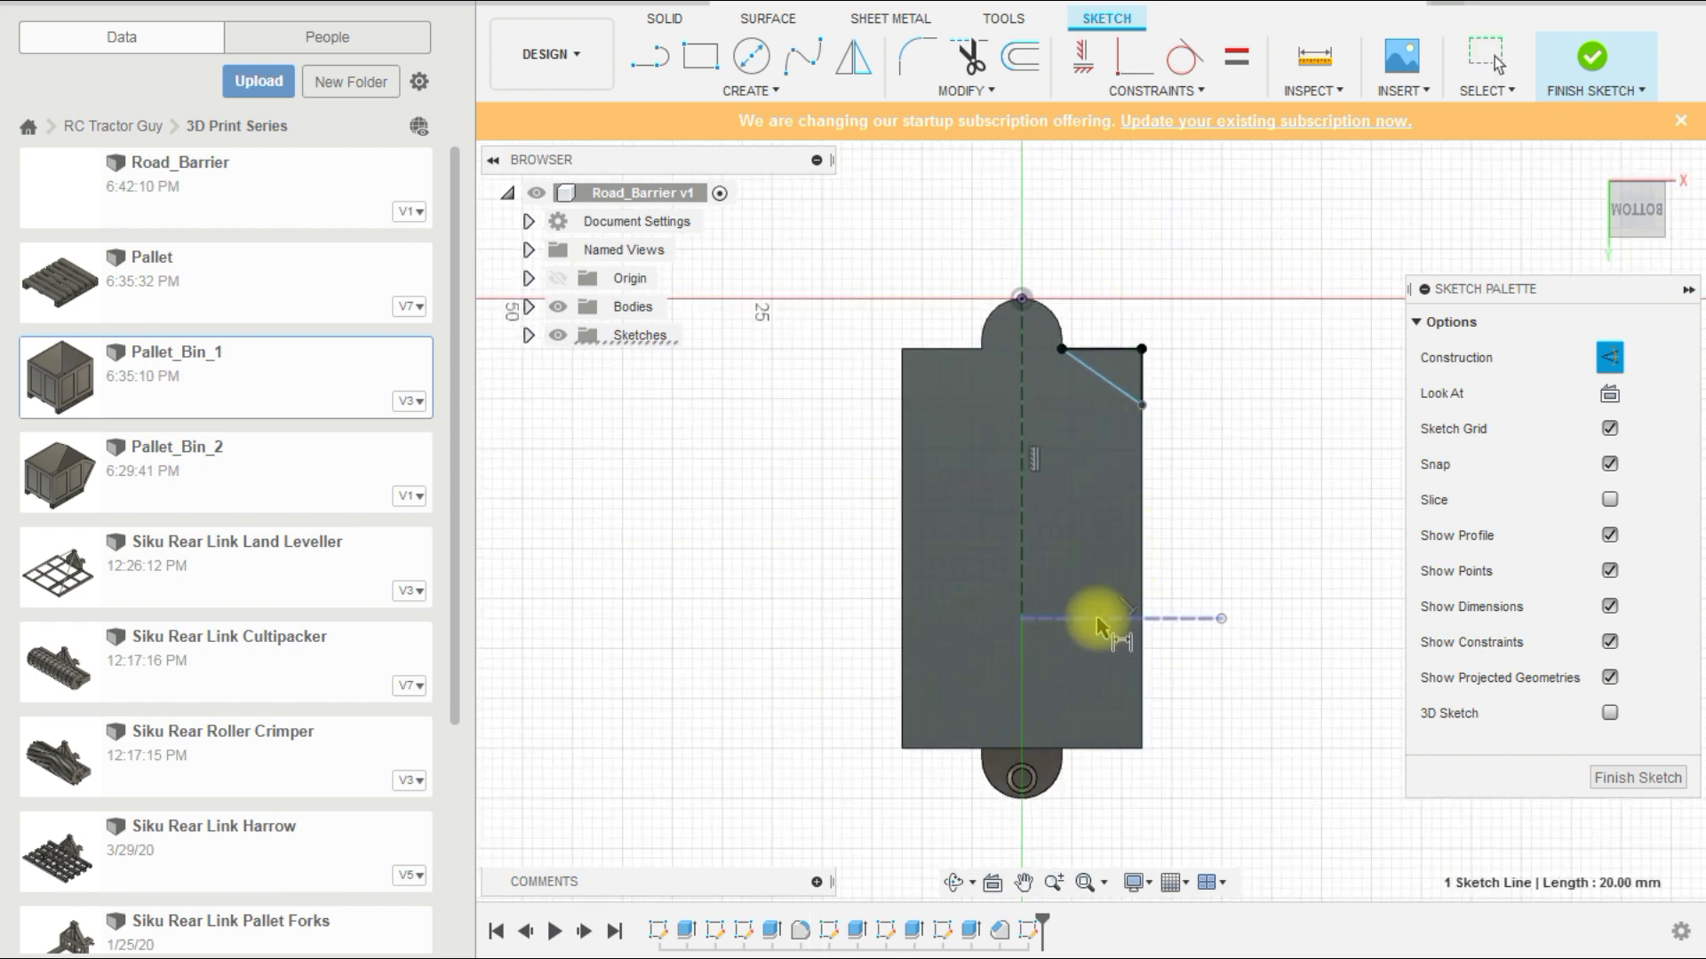
left_click(1021, 302)
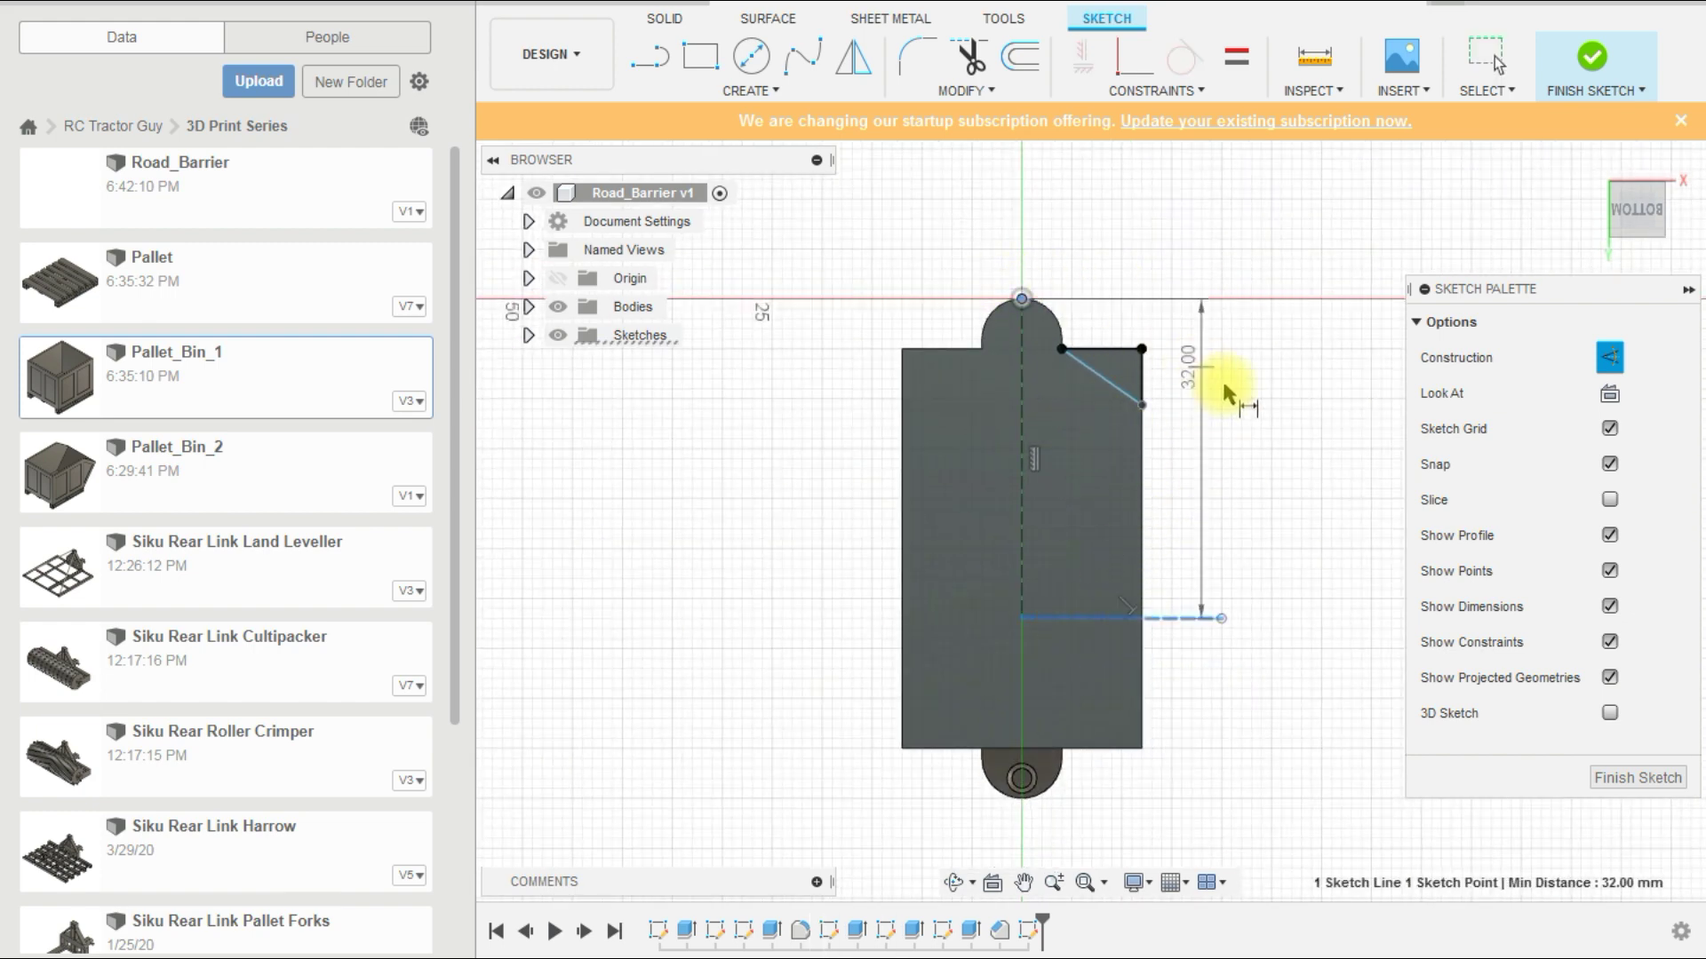
left_click(1237, 391)
type("25")
key("Return")
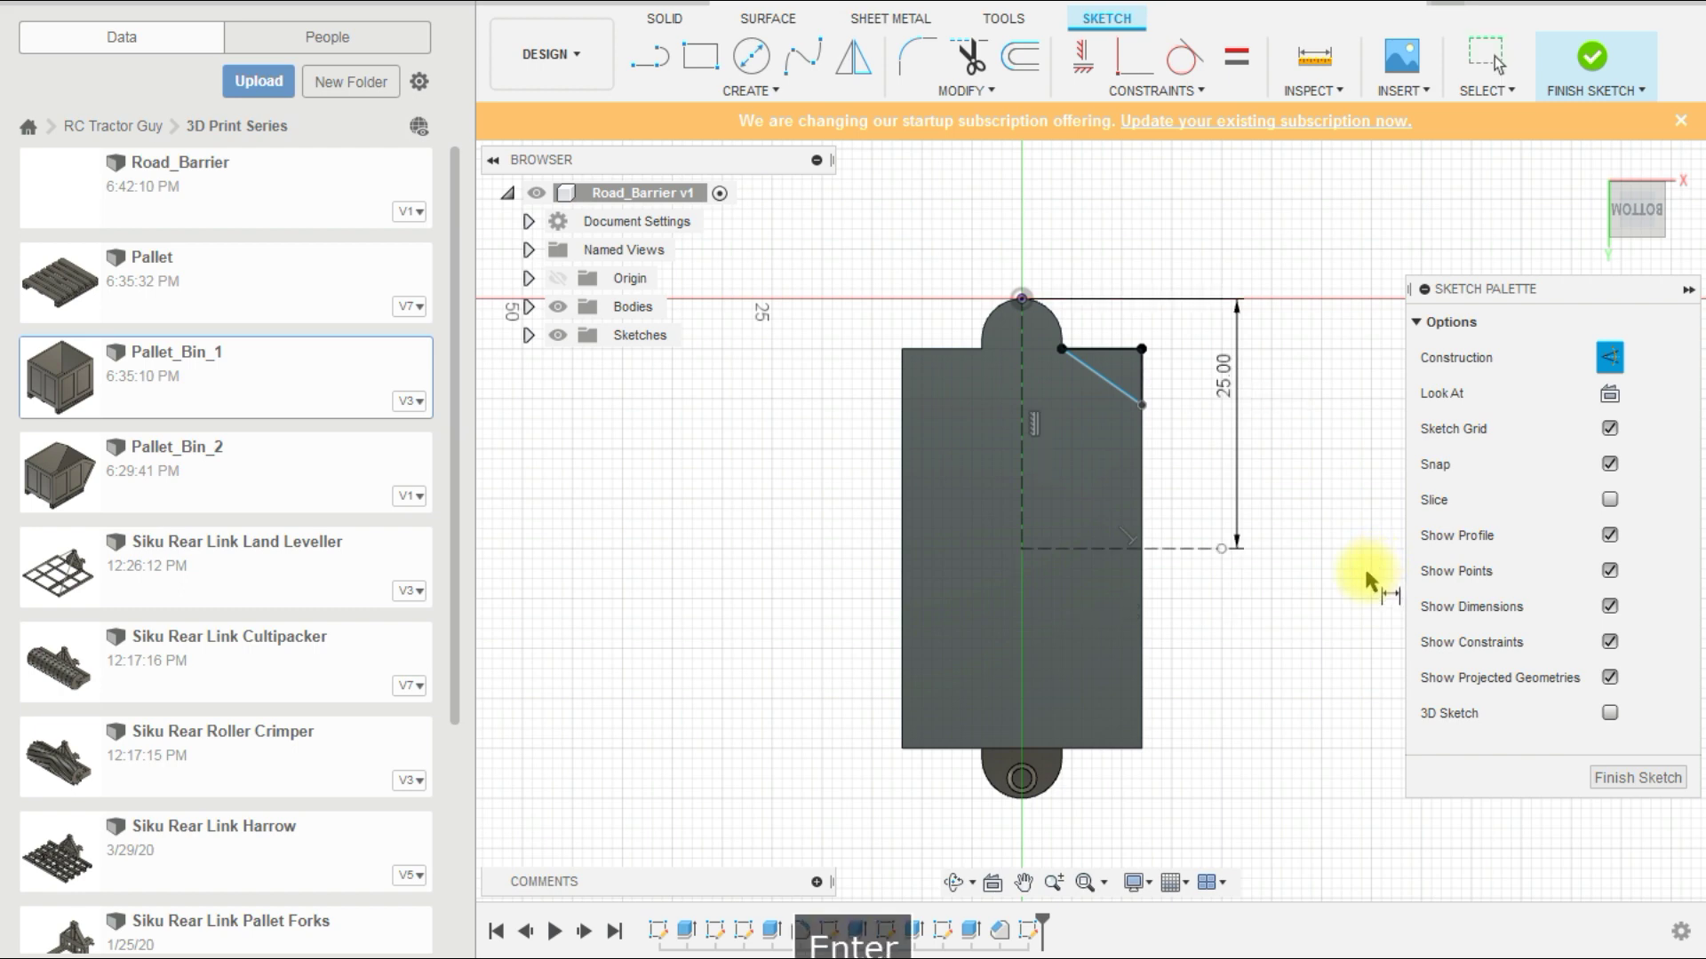
key("Escape")
left_click_drag(1190, 427, 1051, 342)
left_click(1610, 356)
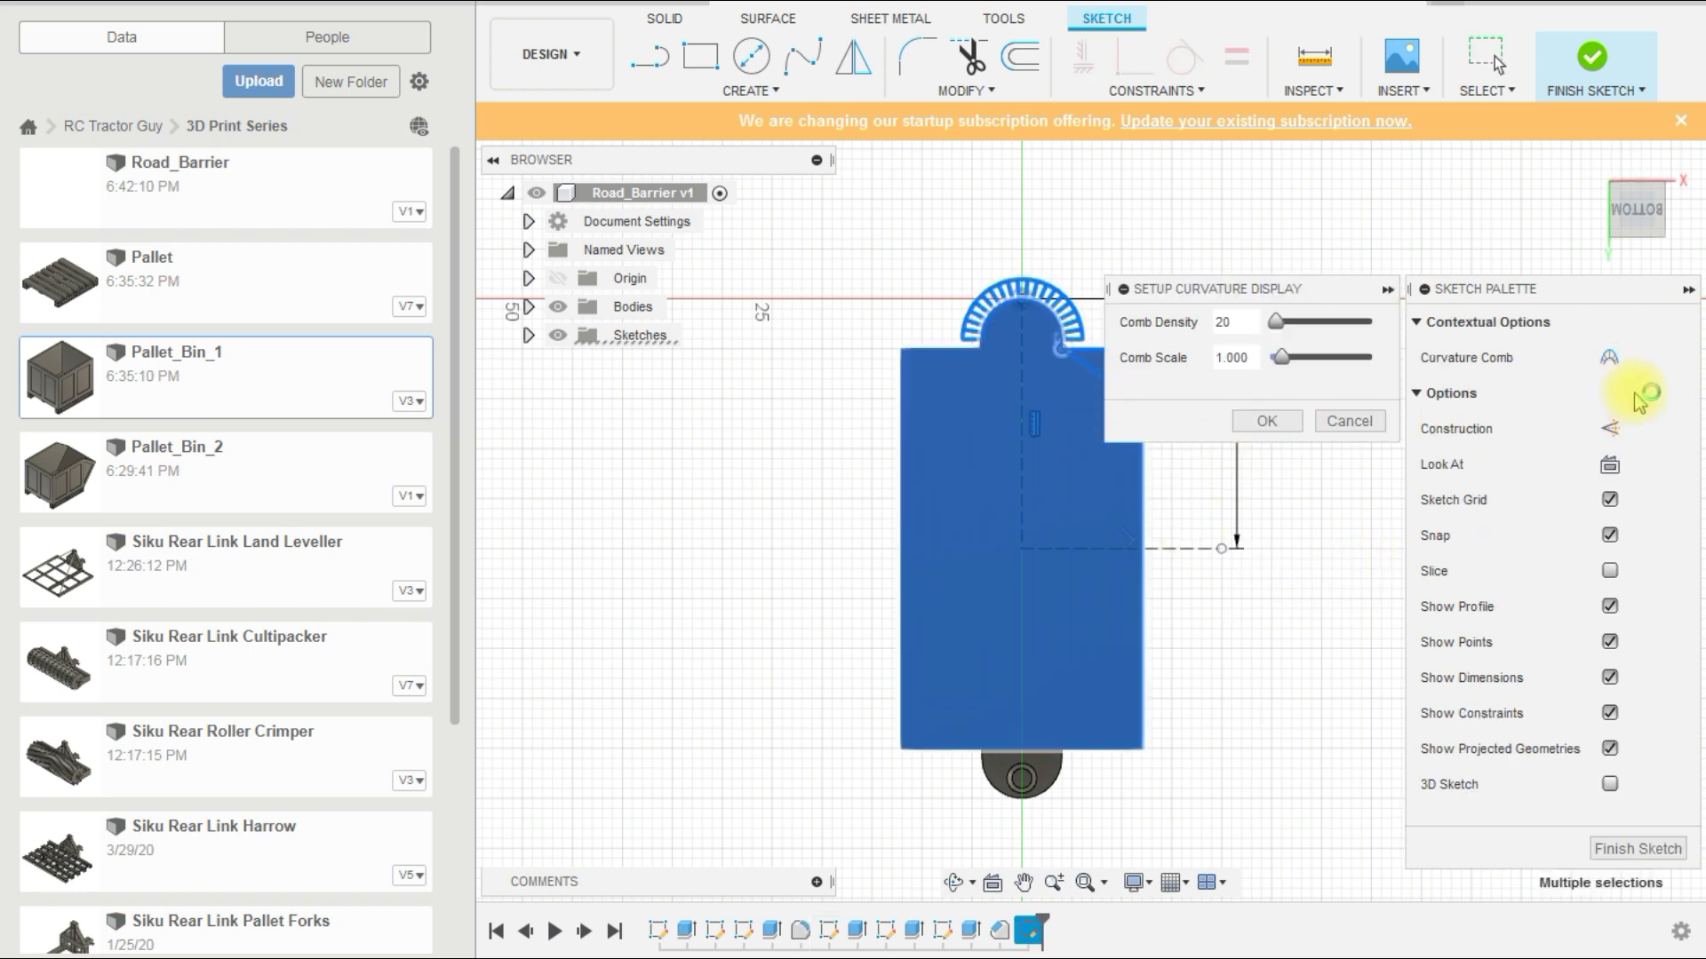
key("Escape")
key("Escape")
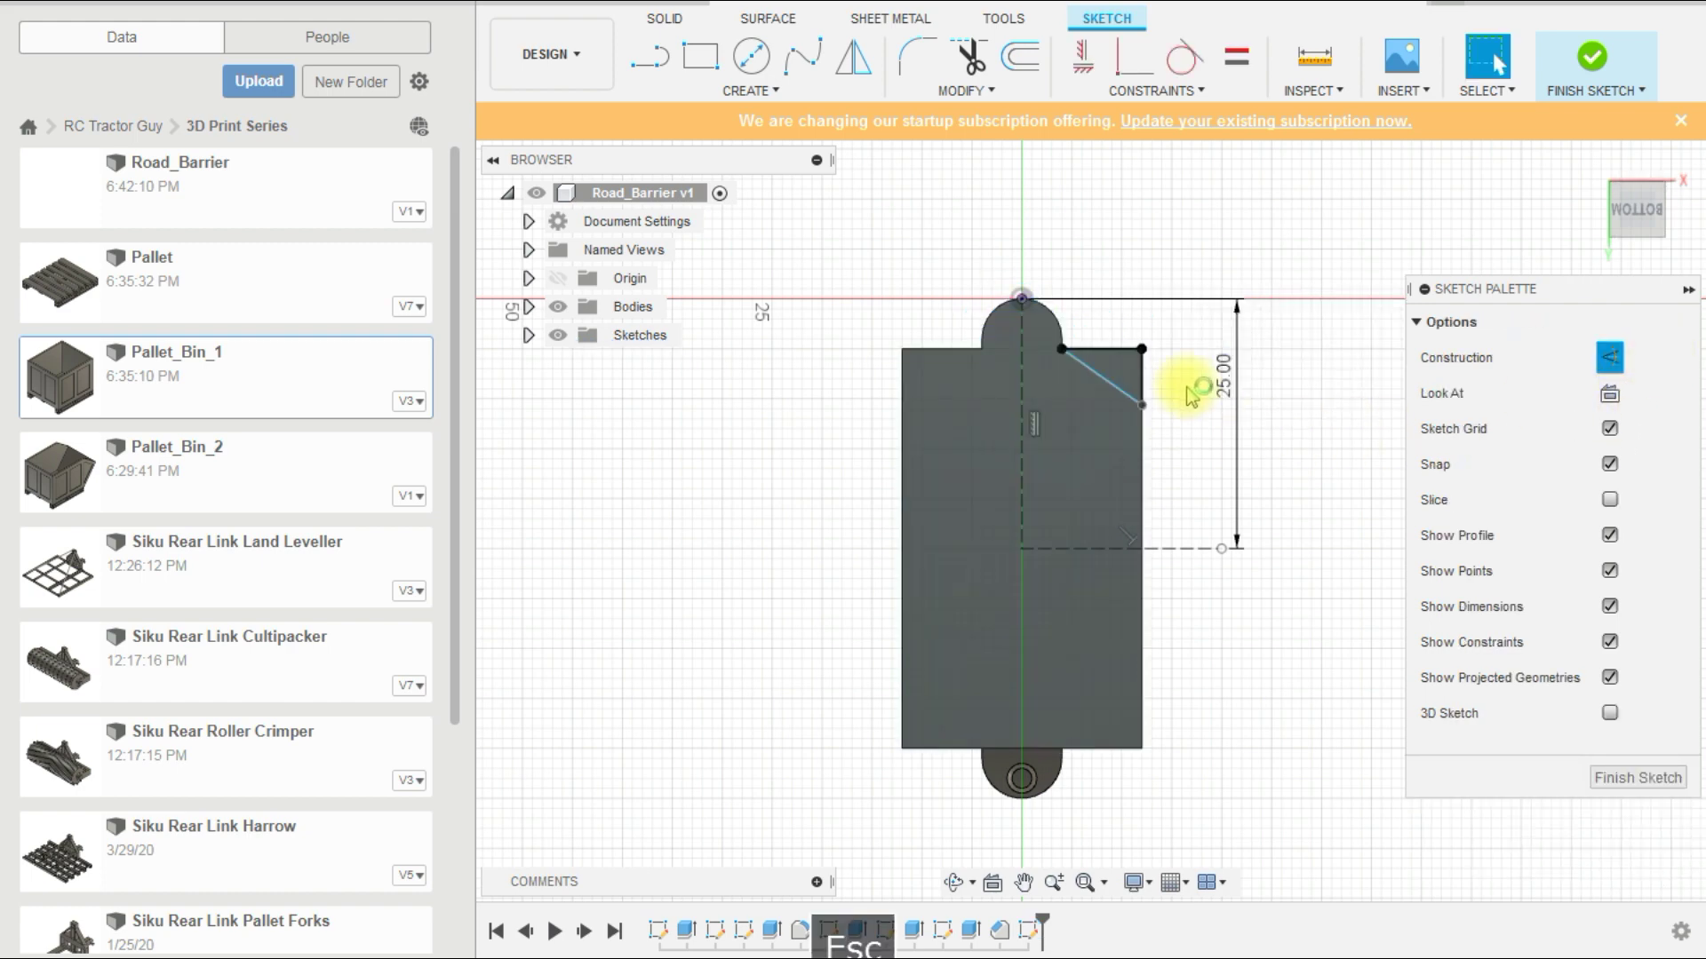
left_click(1618, 336)
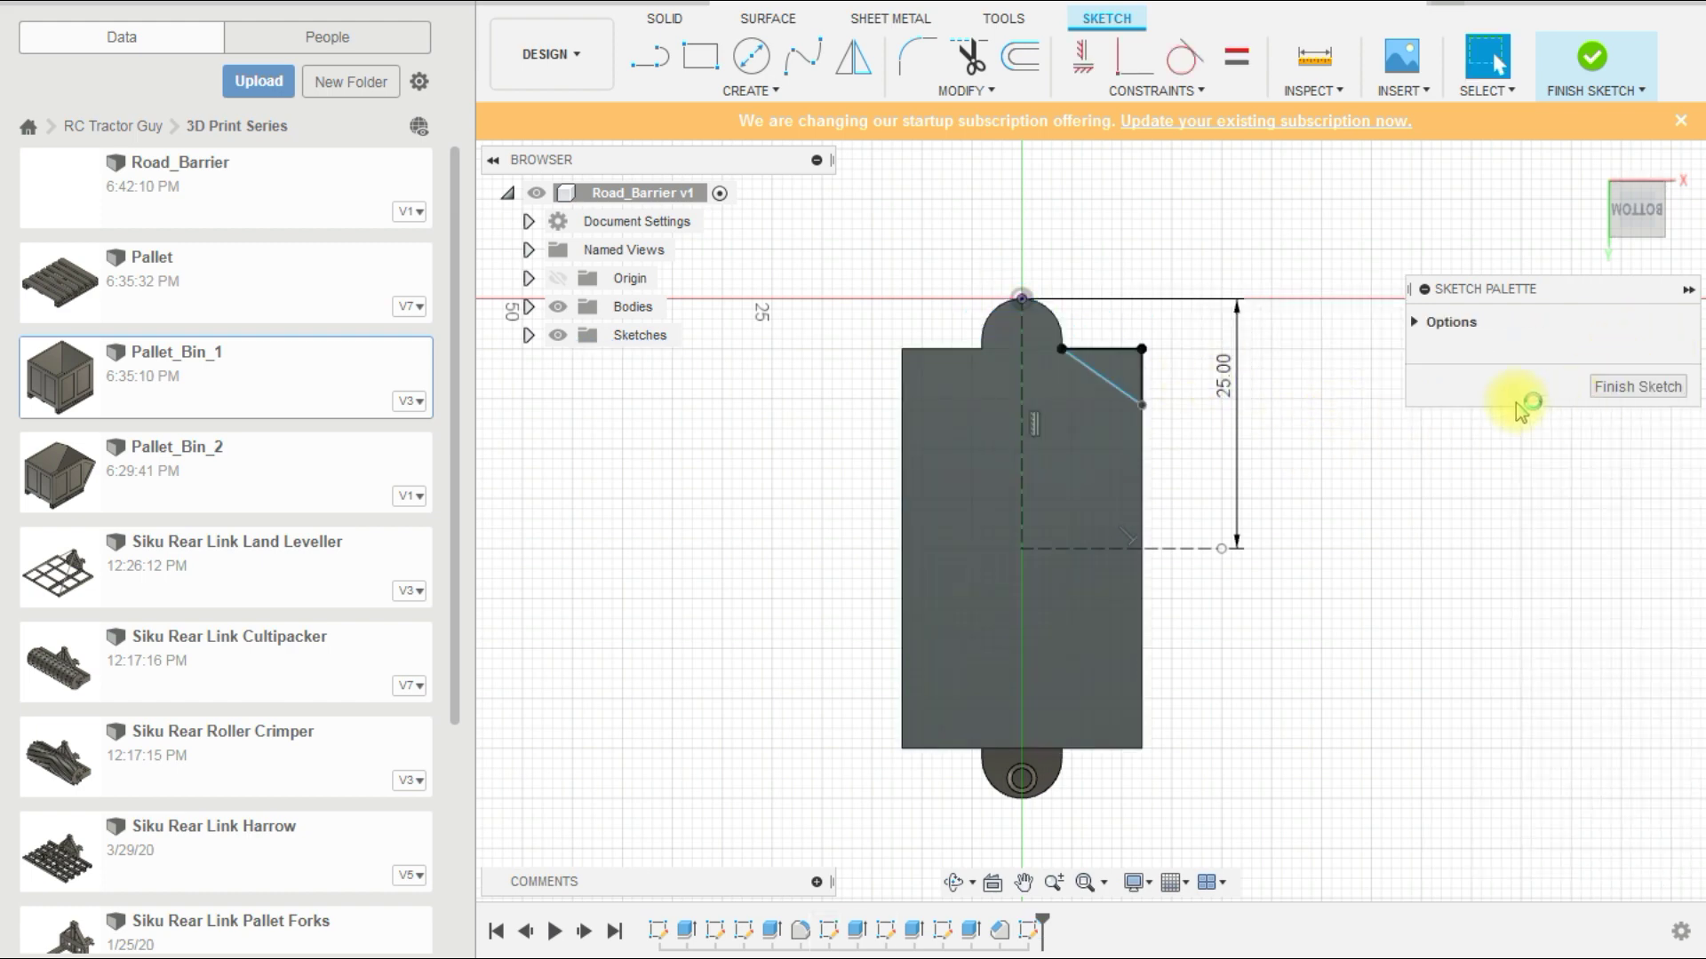
key("Escape")
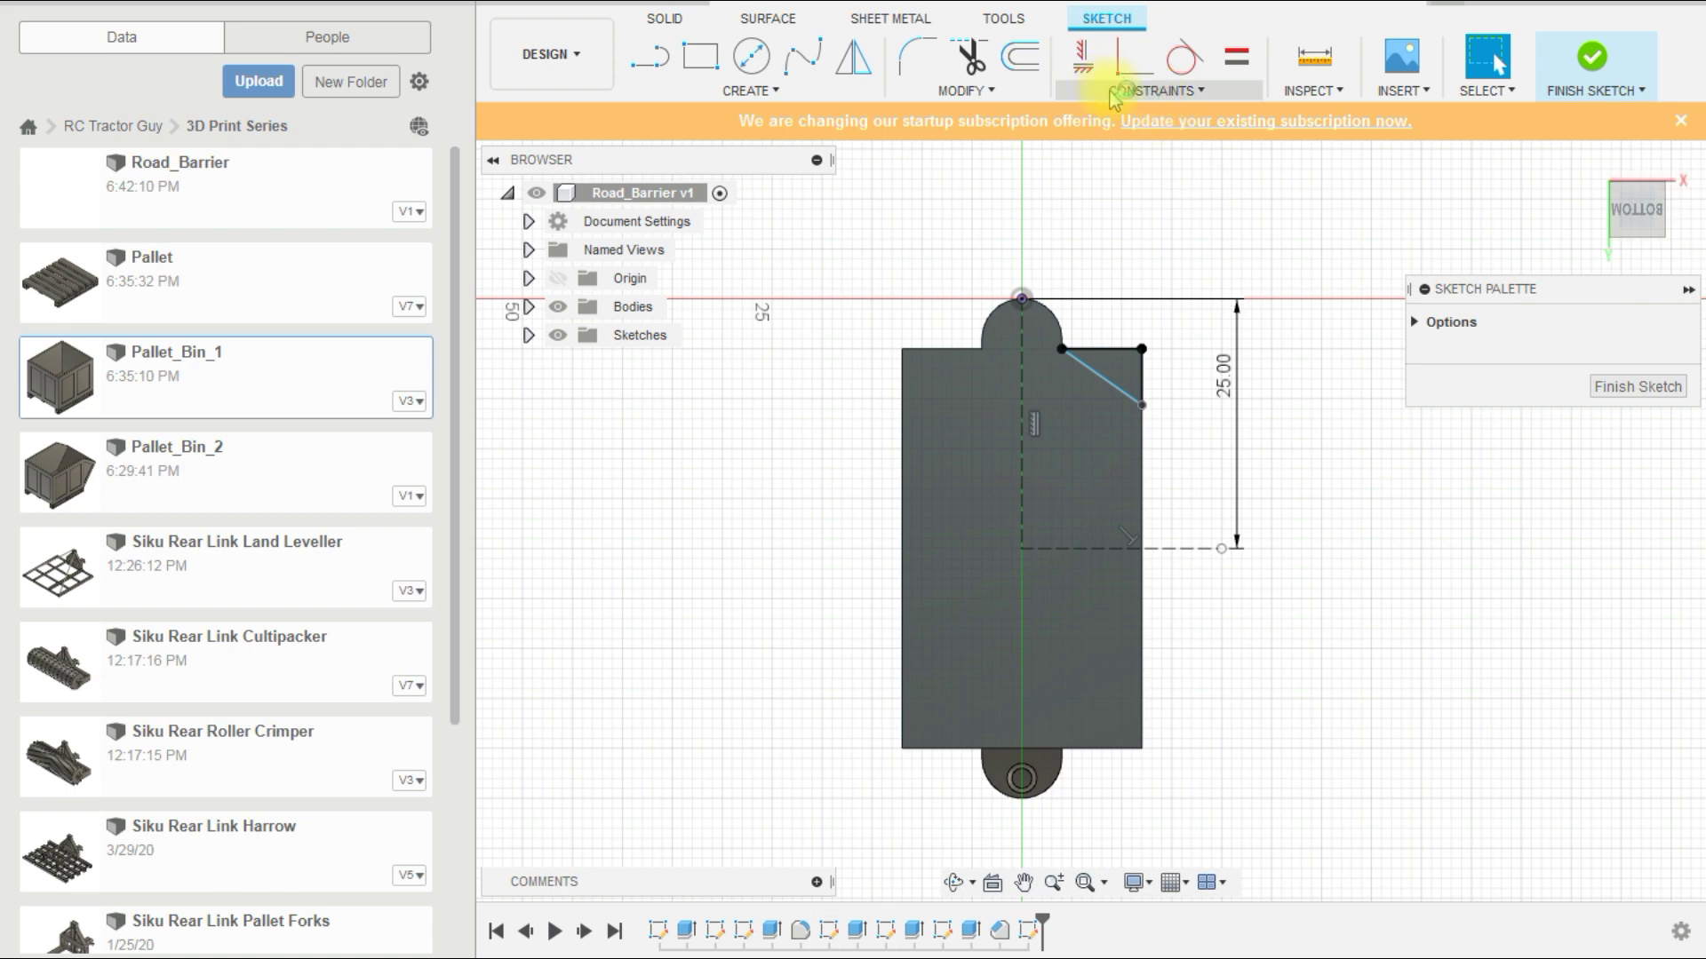
key("Escape")
double_click(1057, 334)
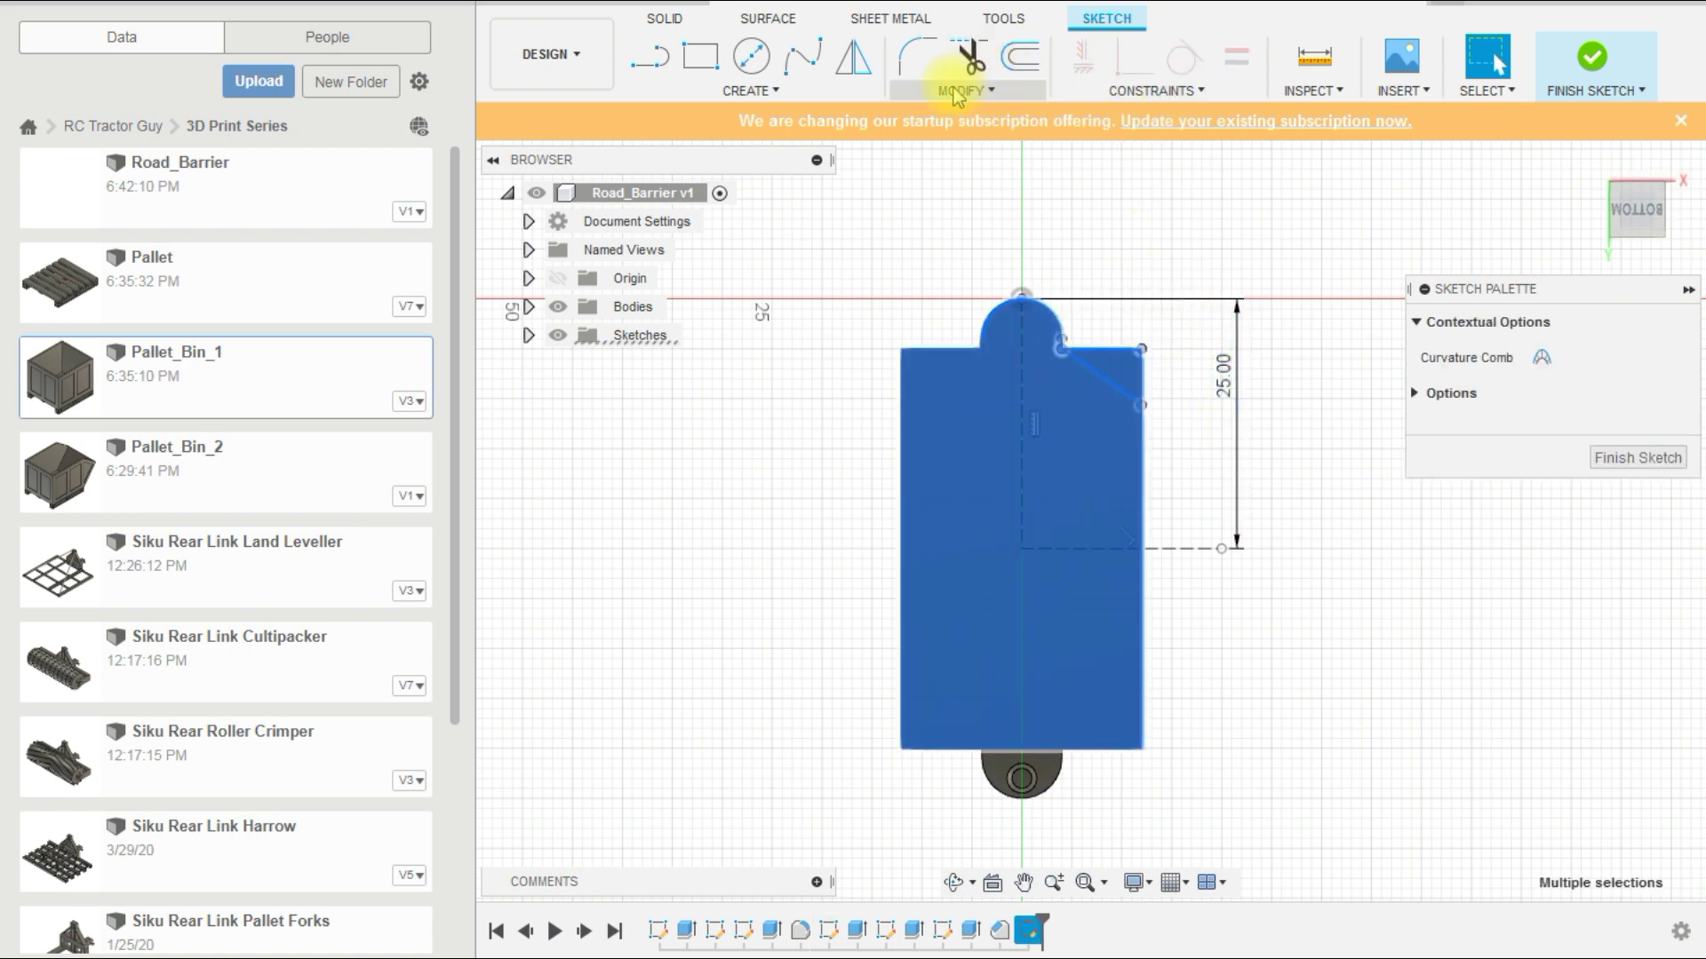
left_click(854, 56)
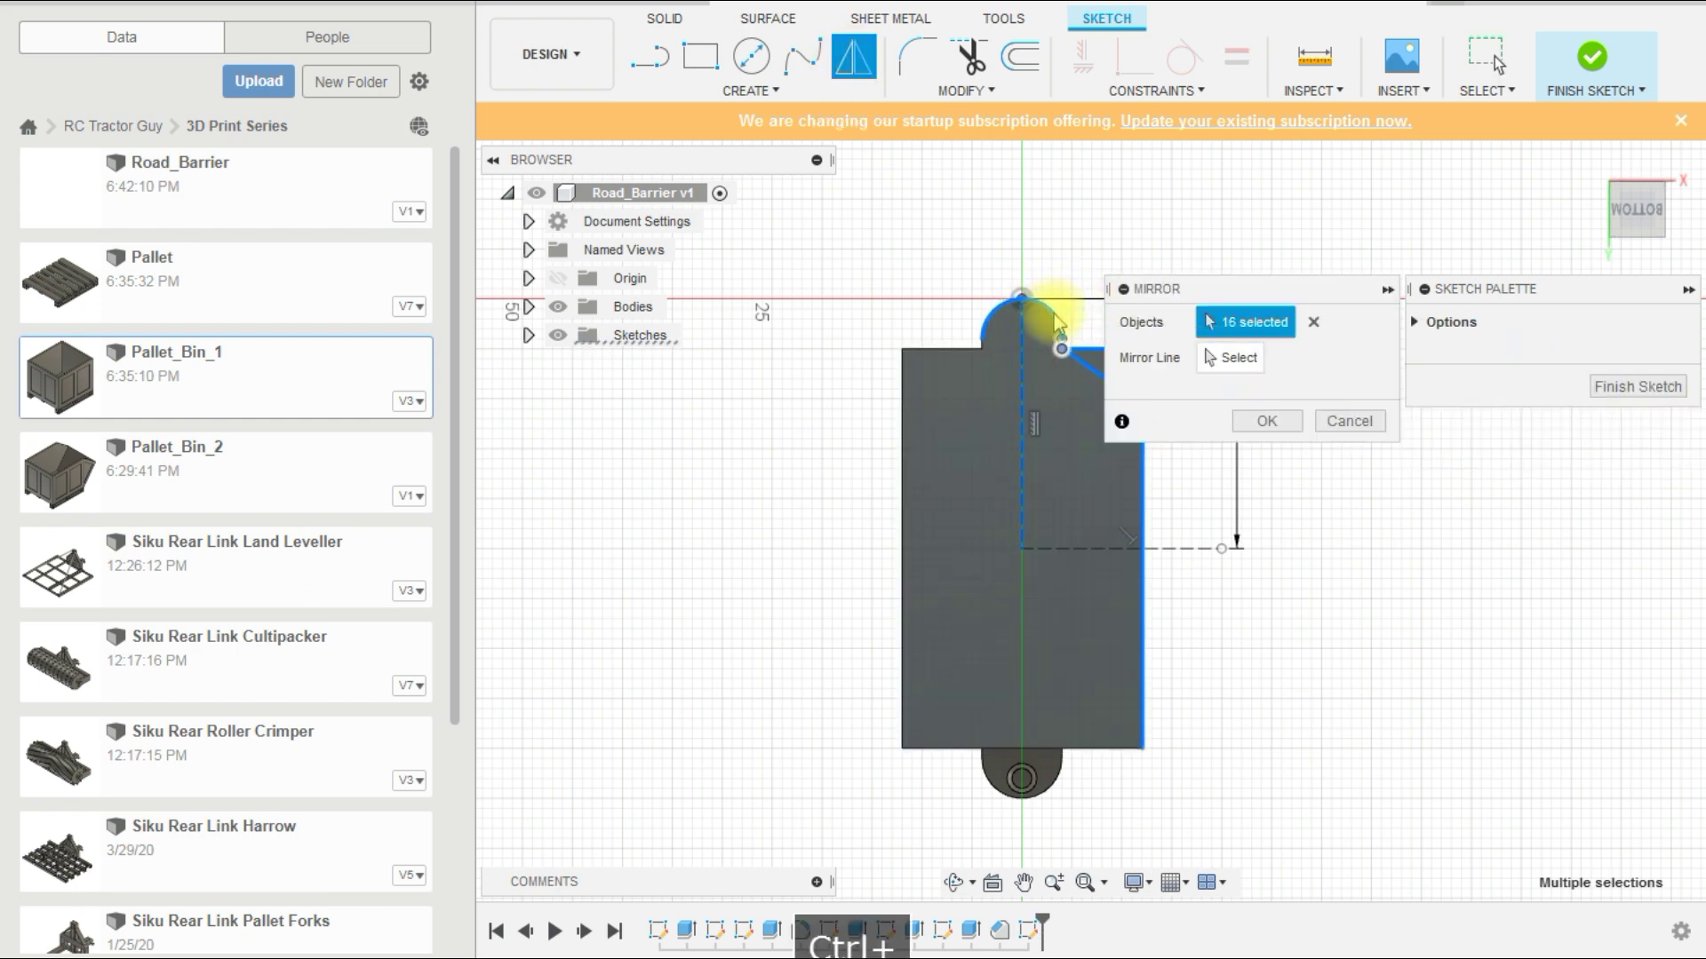
scroll(1030, 319, "up", 5)
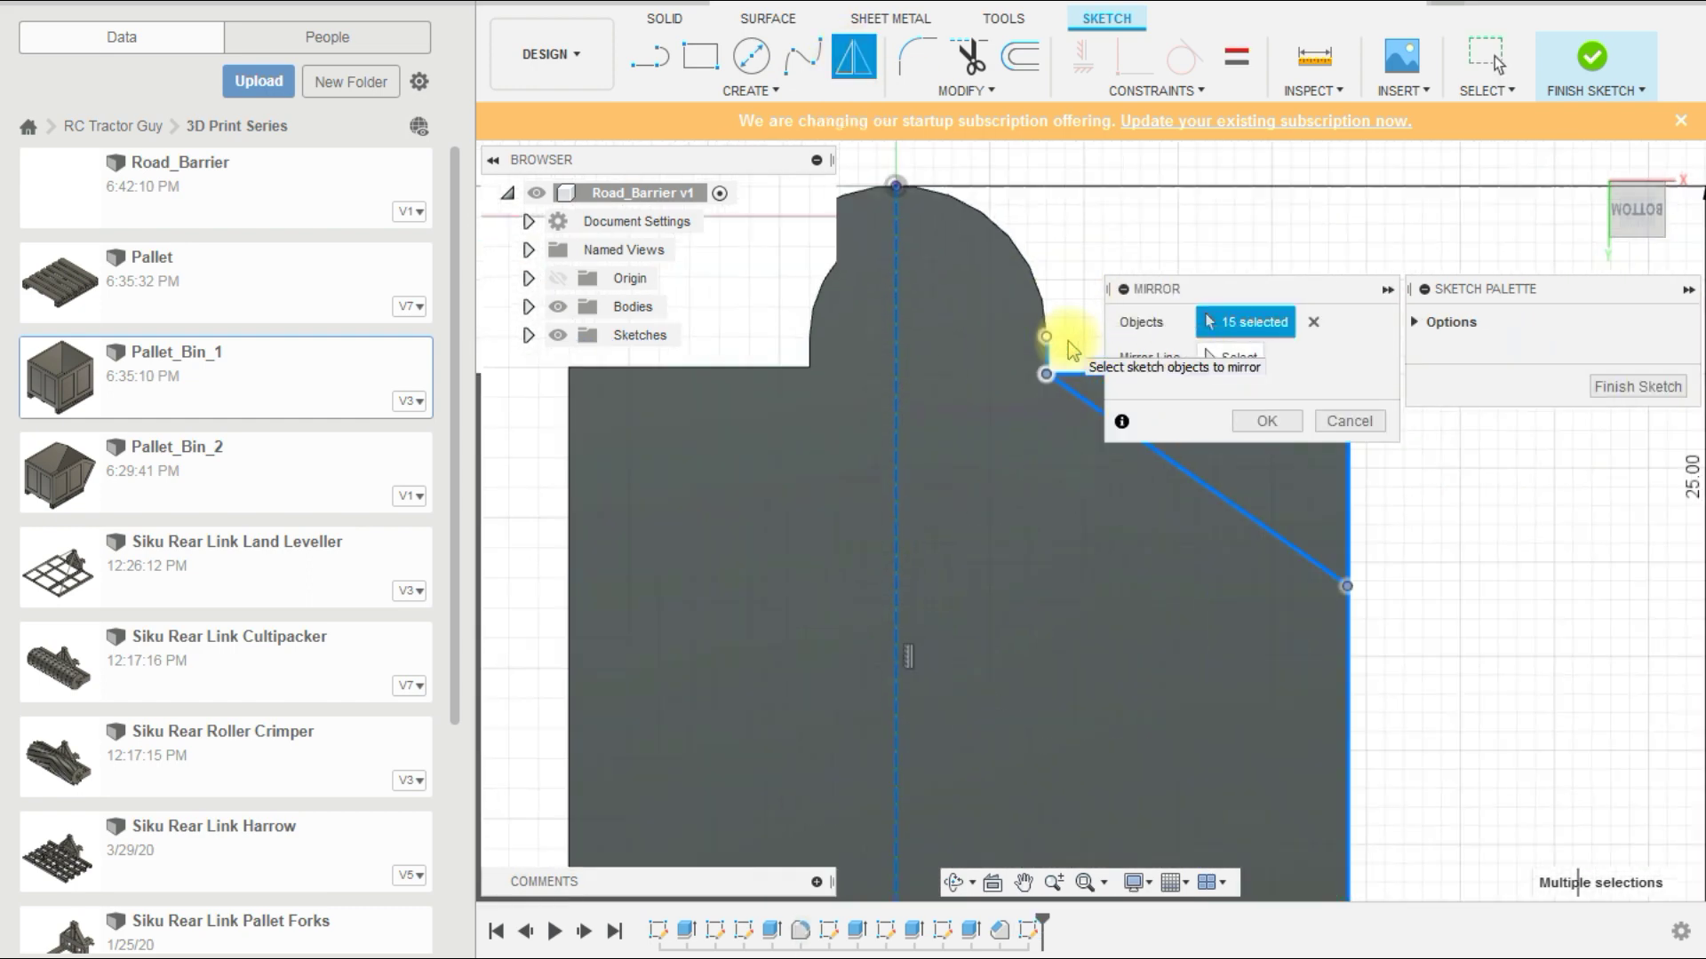
left_click(1022, 373, "ctrl")
scroll(1013, 338, "down", 5)
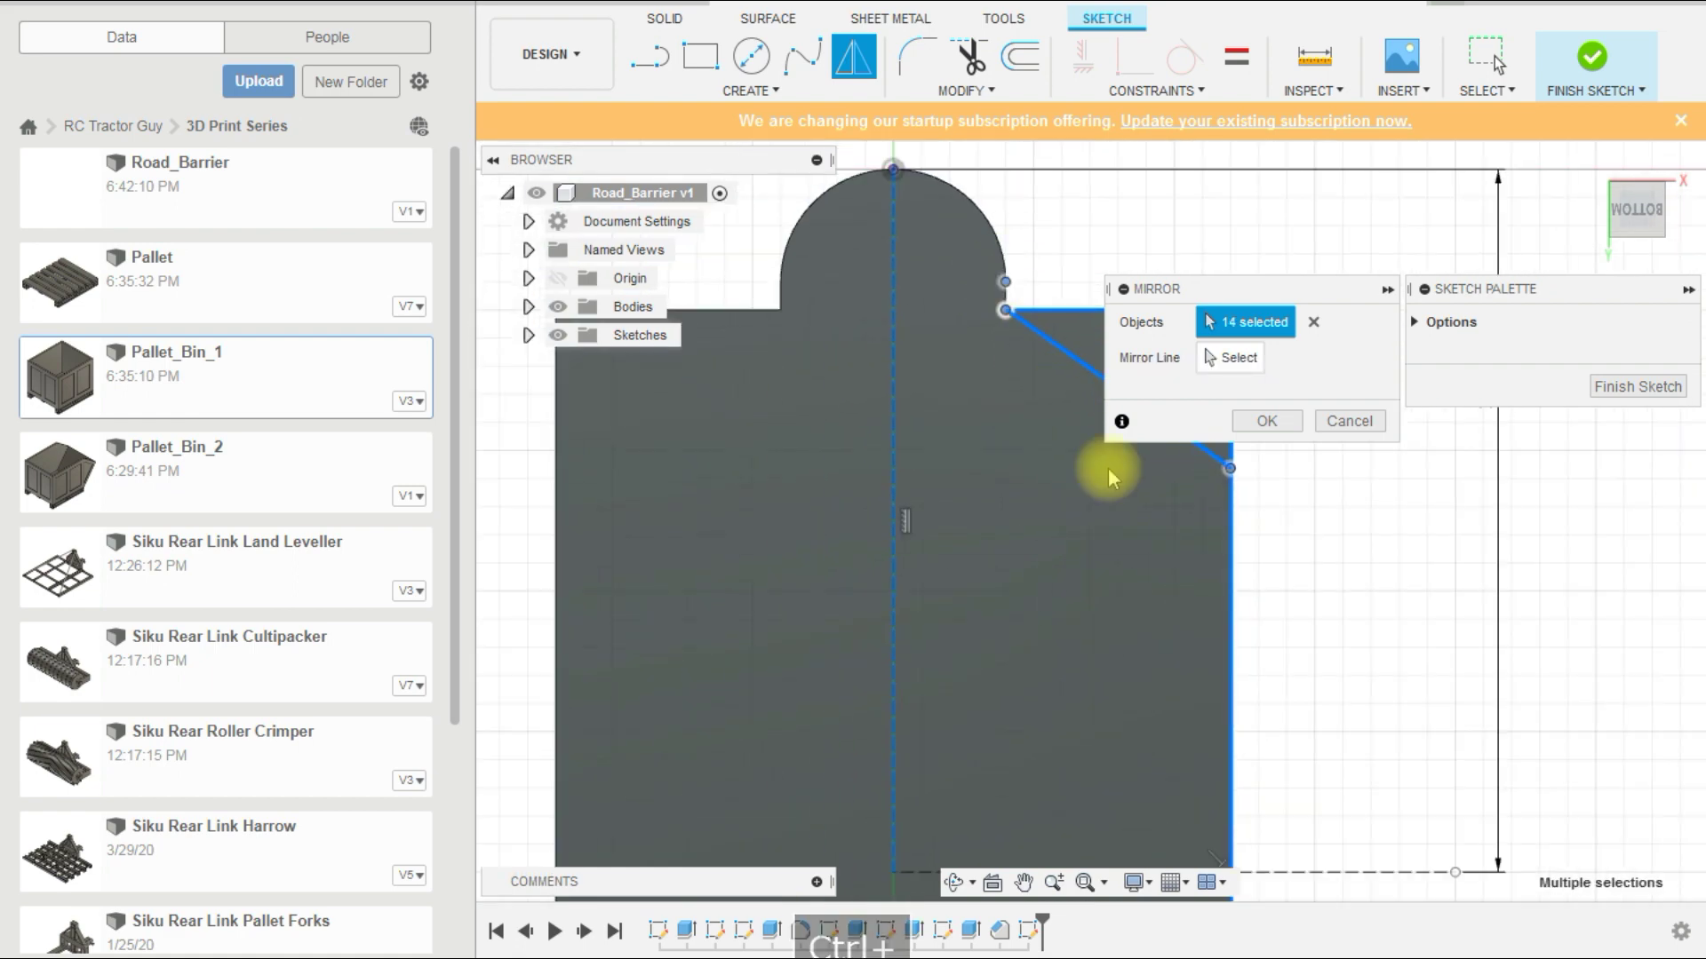
left_click(1005, 284, "ctrl")
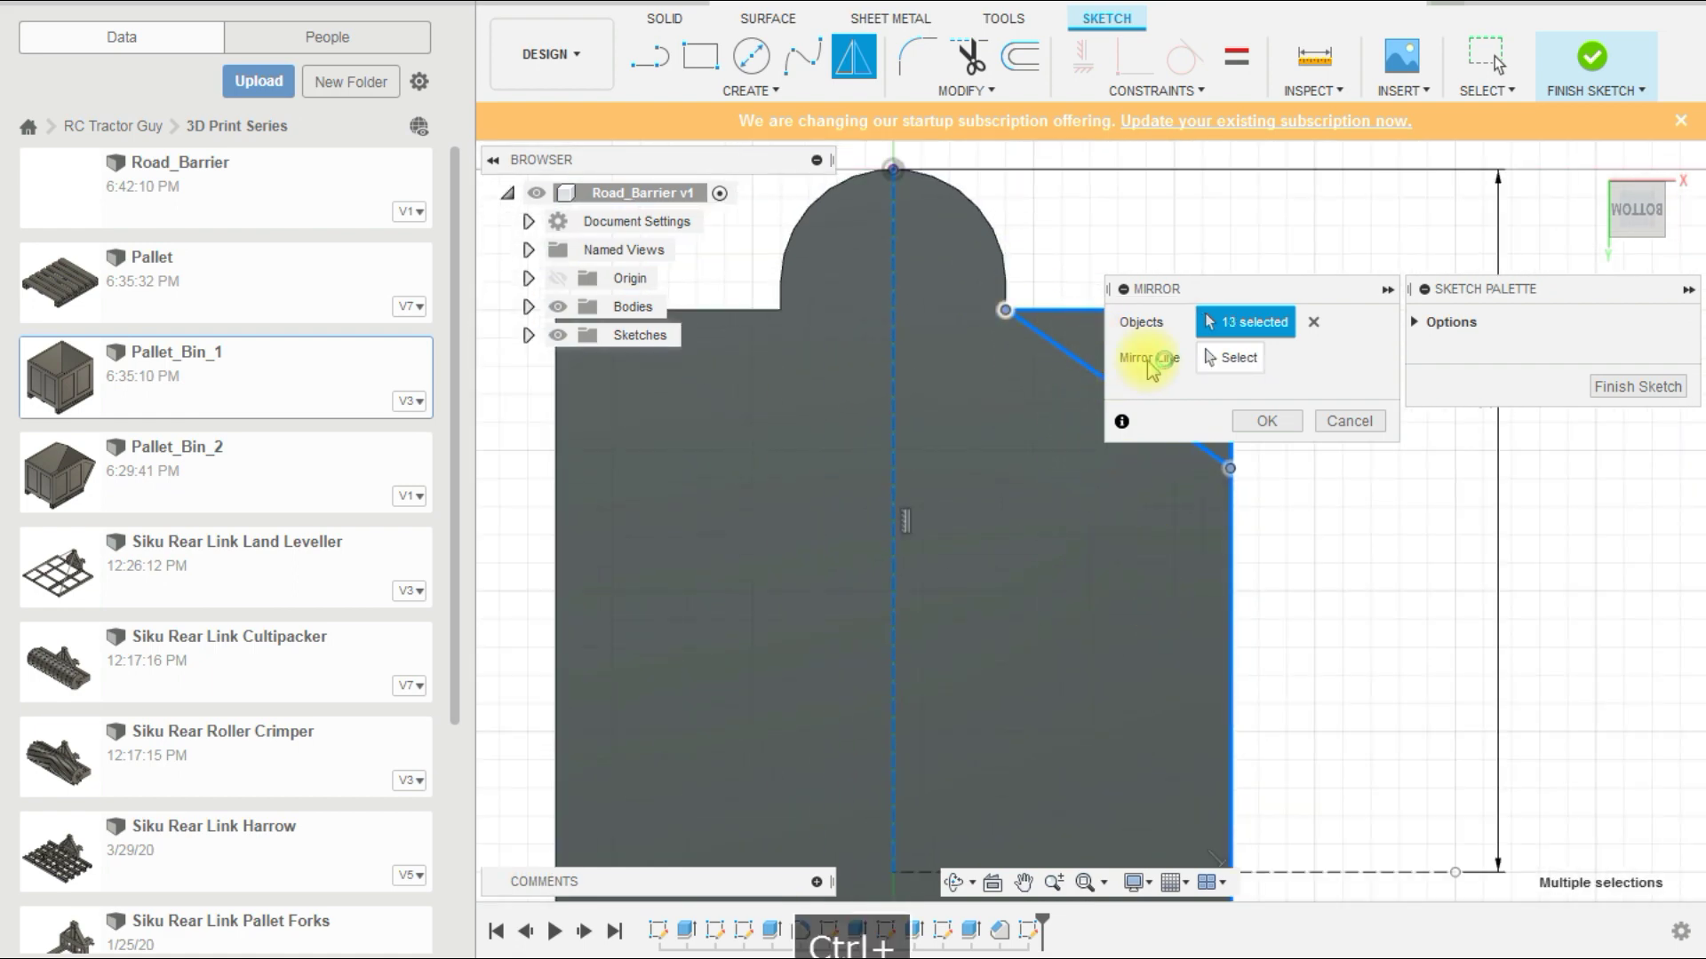
scroll(848, 462, "down", 3)
left_click(1094, 605, "ctrl")
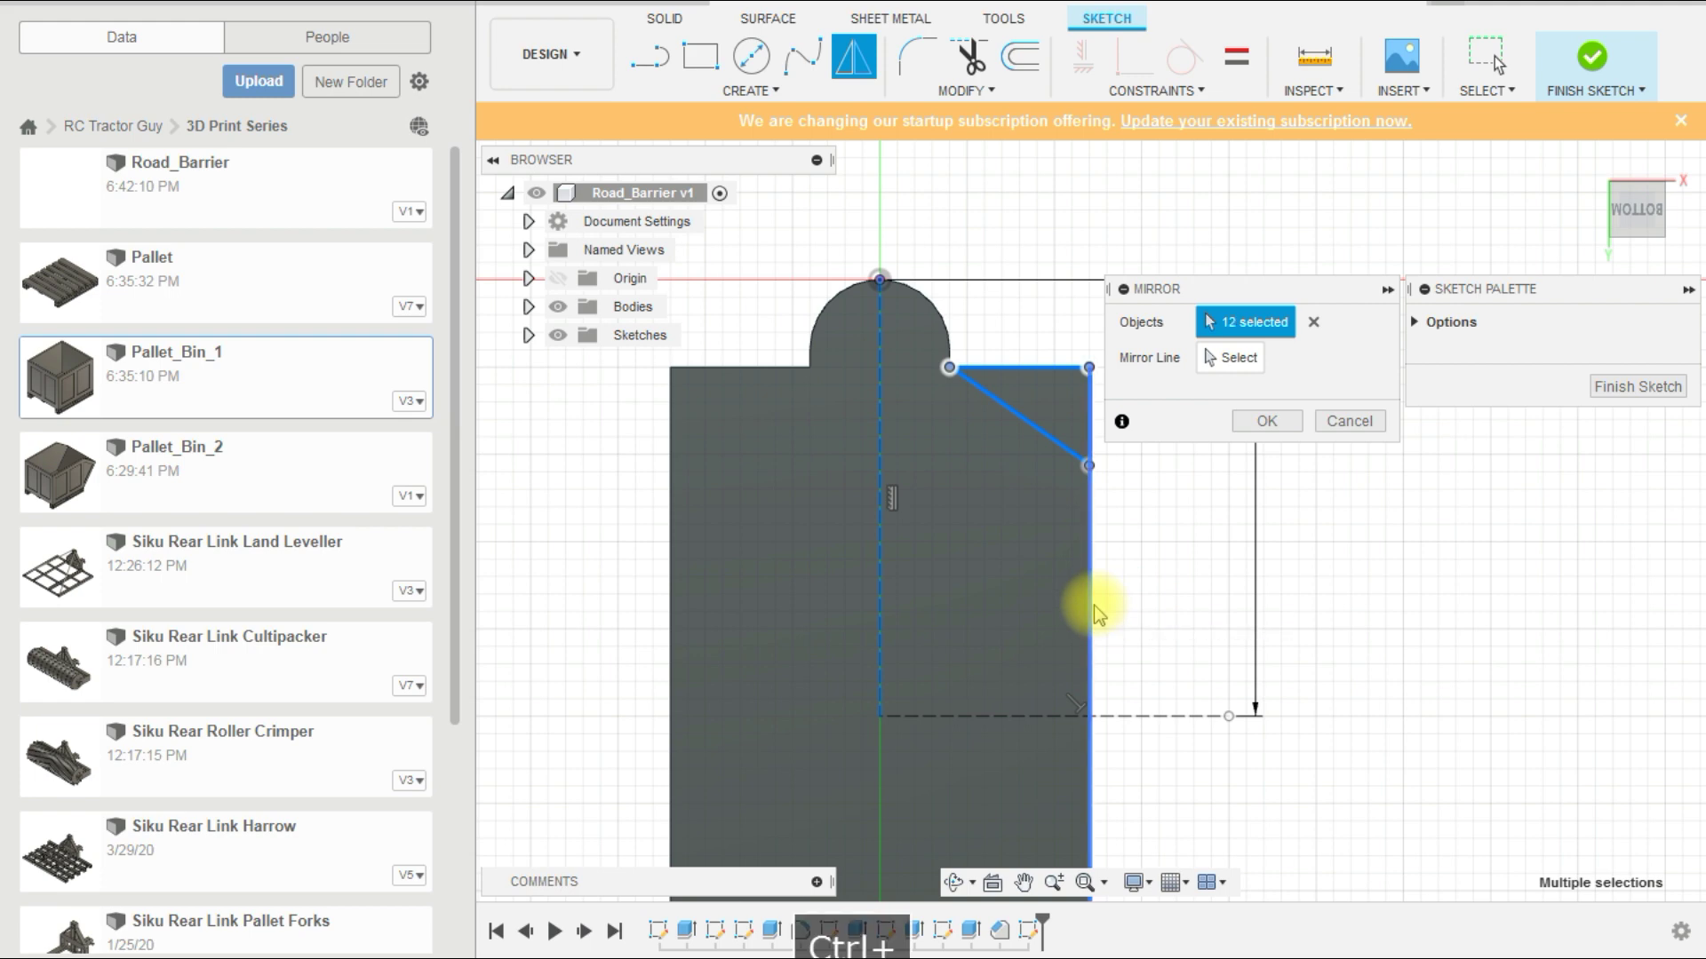
left_click(1097, 614, "ctrl")
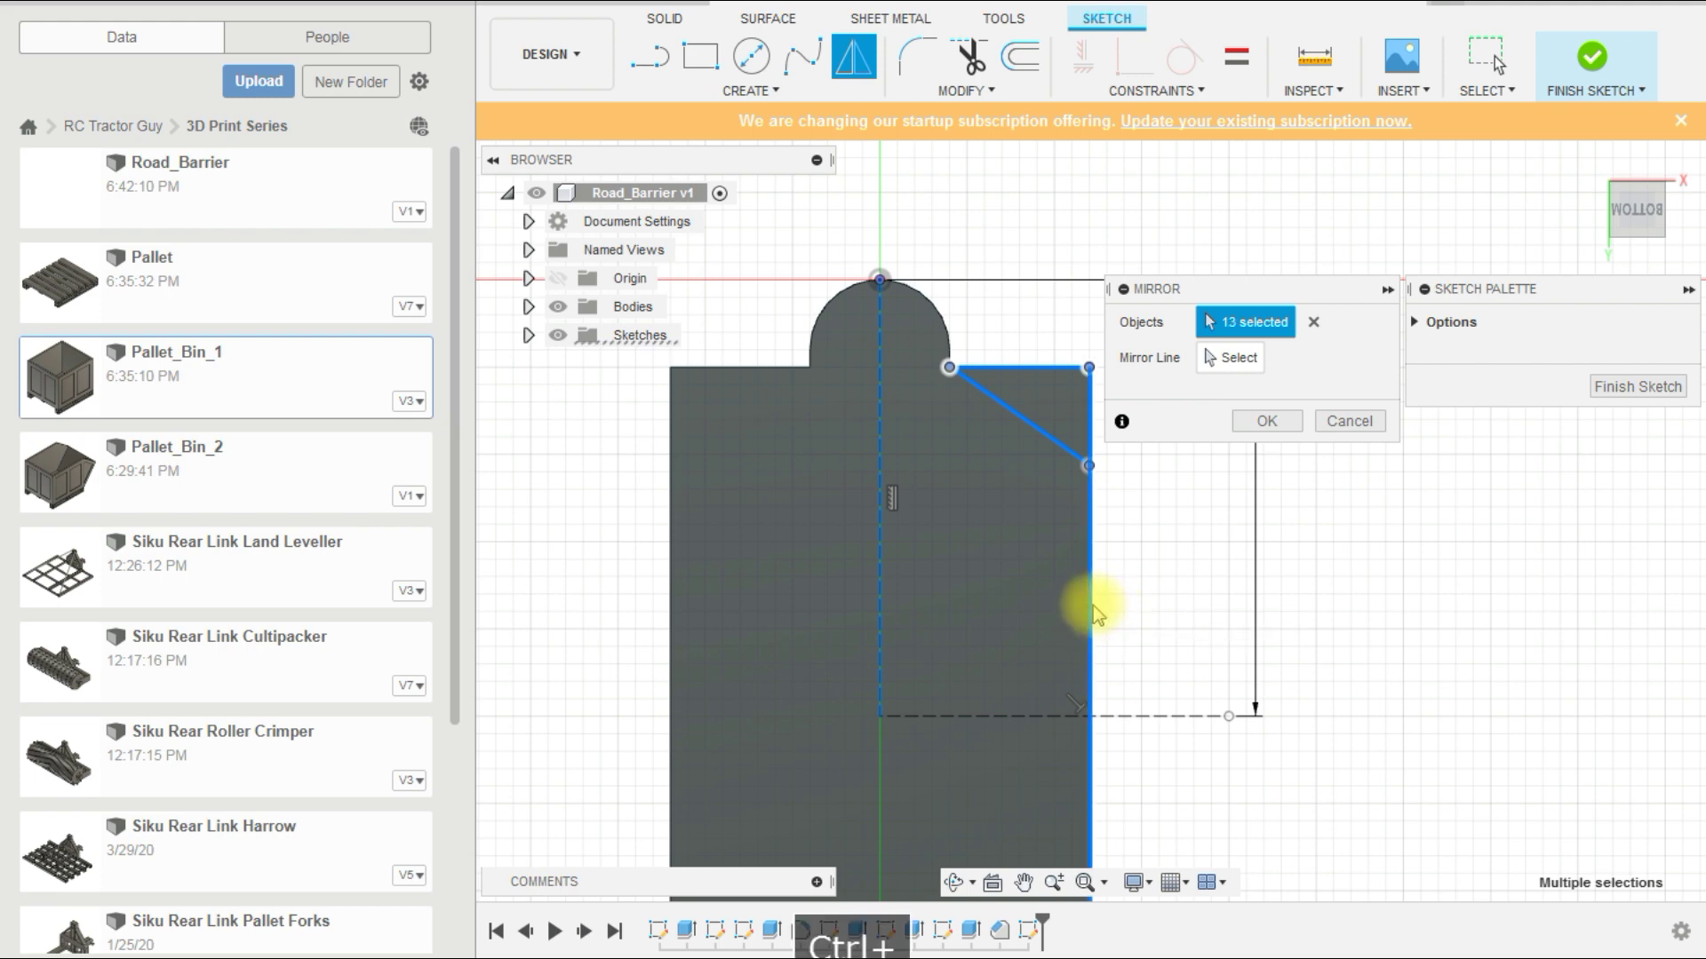
left_click(1313, 321)
Step: Mirror the three lines of the corner triangle across the lengthwise construction centerline to the opposite corner
scroll(1031, 404, "up", 3)
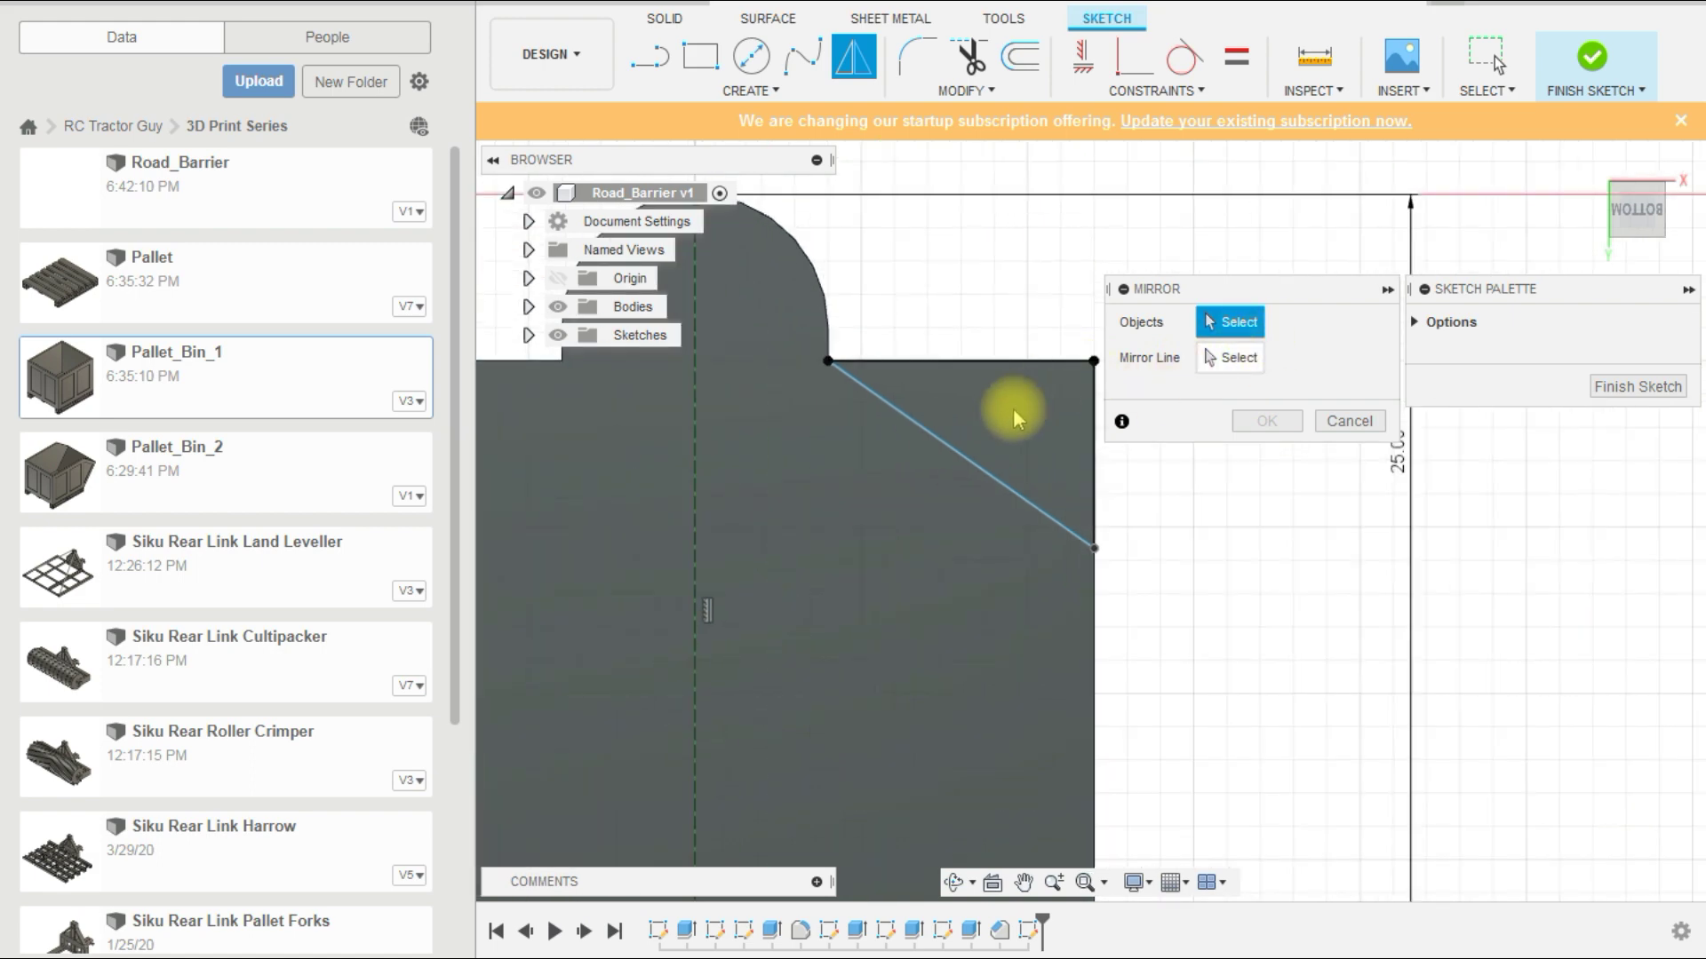
left_click(977, 474)
left_click(966, 361, "ctrl")
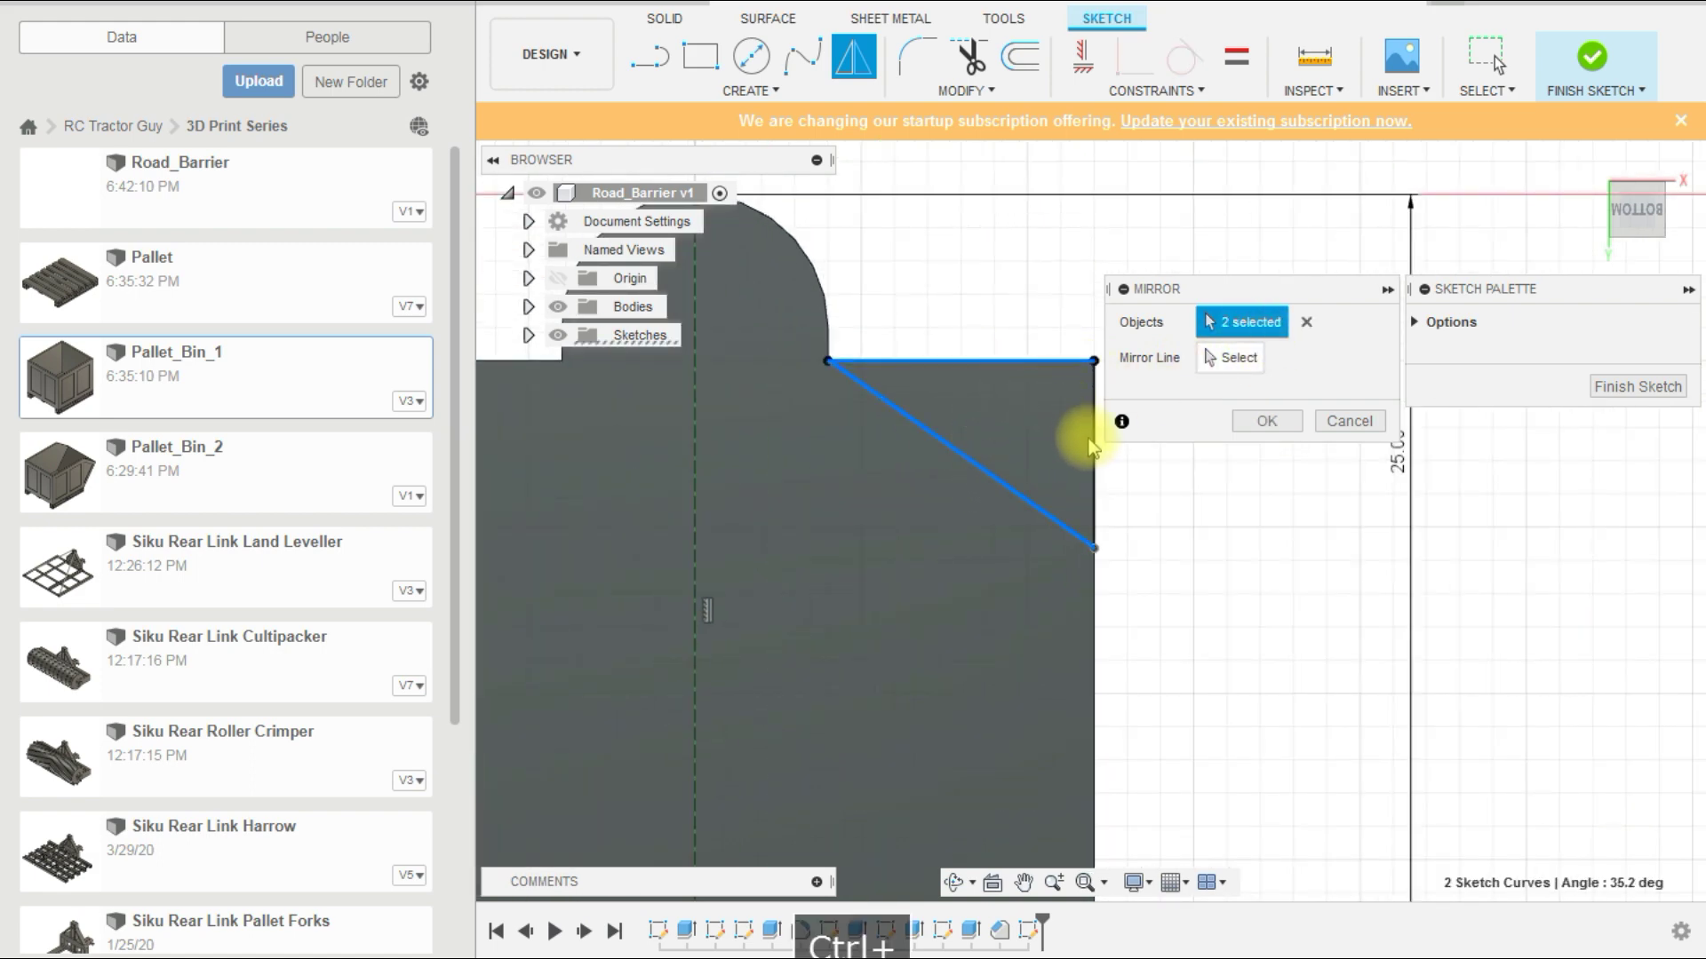
left_click(1096, 449)
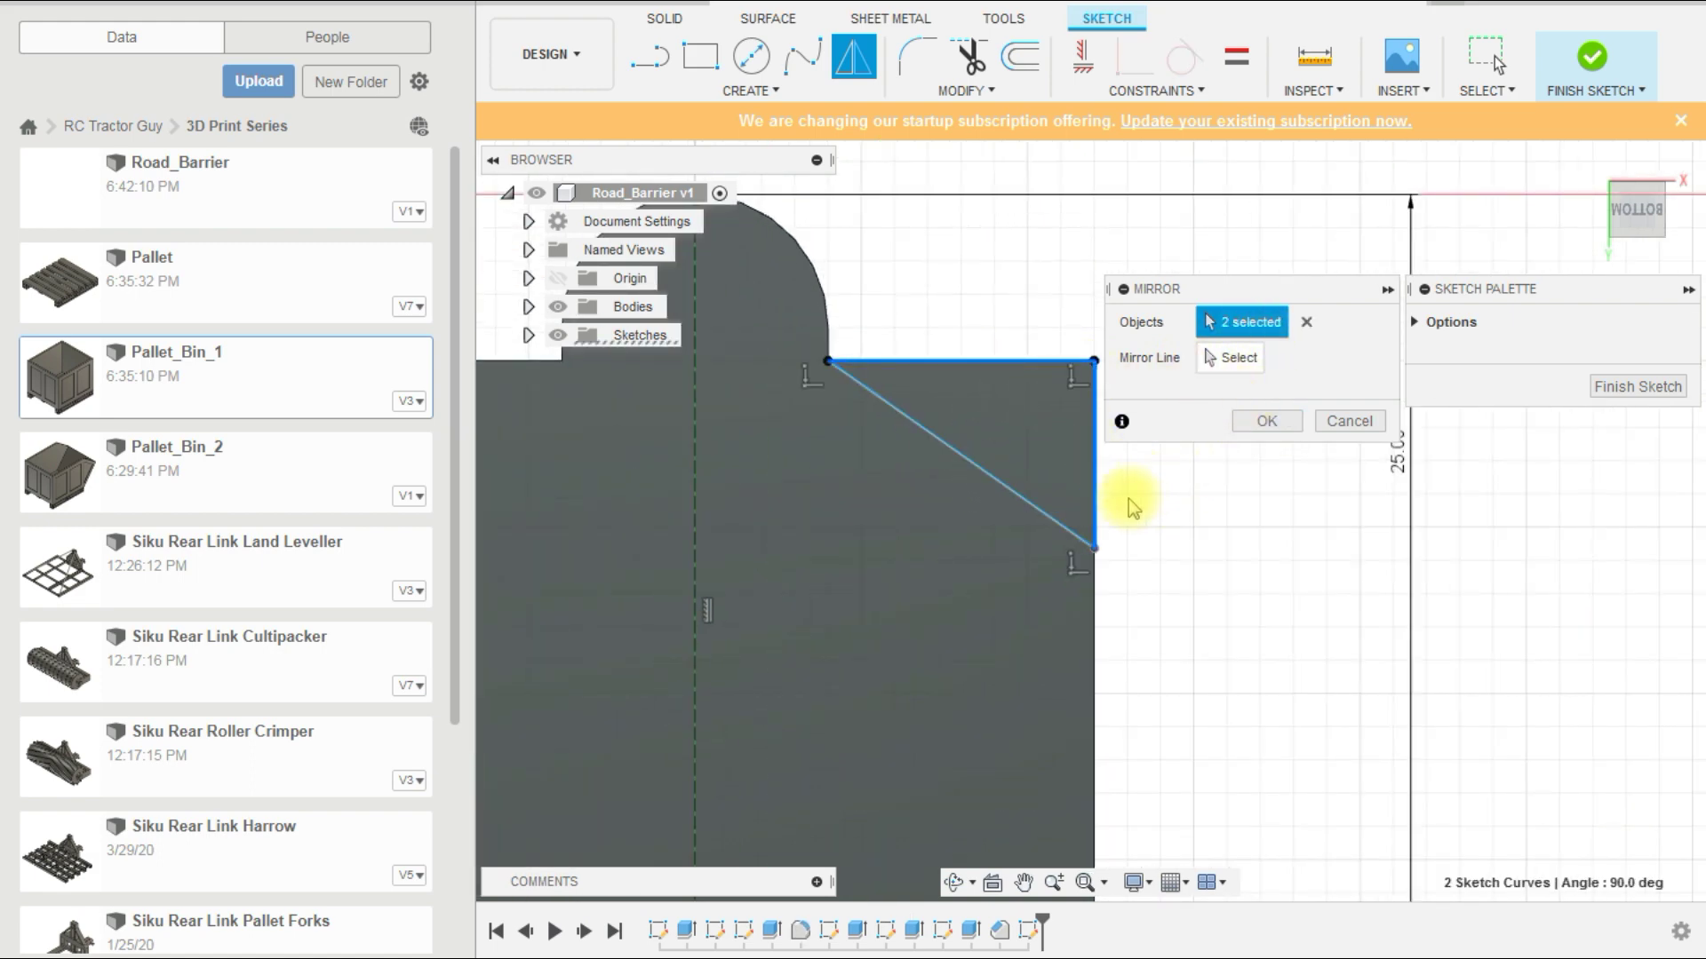
left_click(1070, 530, "ctrl")
scroll(1199, 568, "down", 2)
left_click(1231, 357)
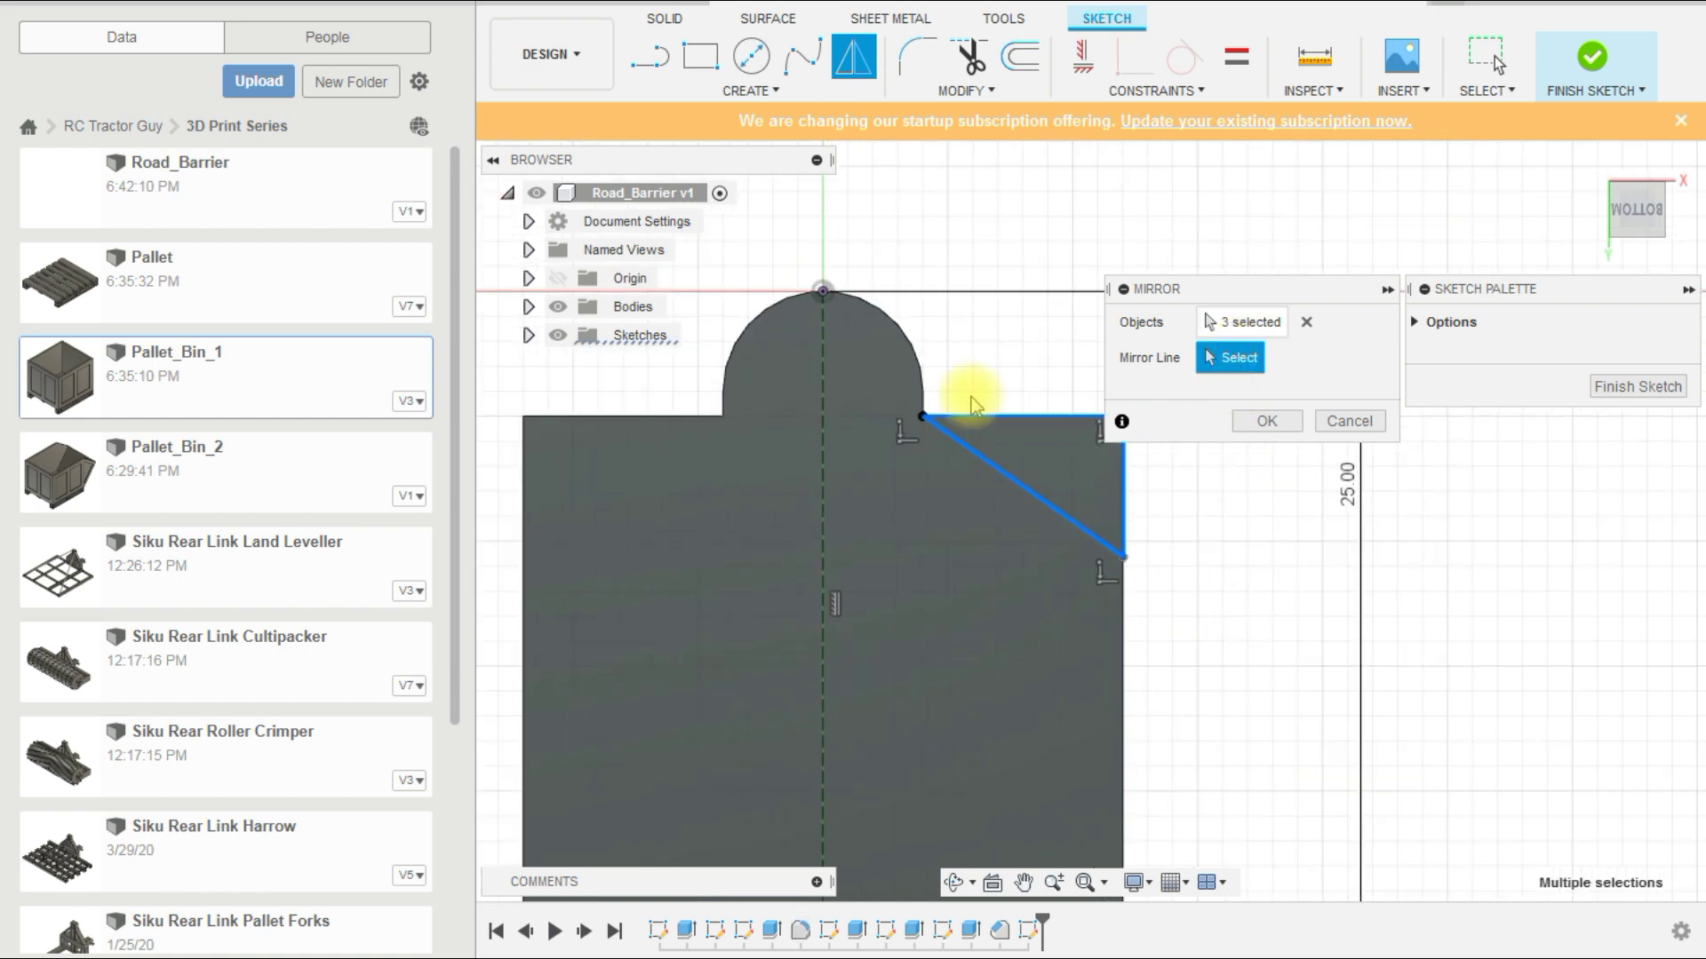
left_click(824, 452)
scroll(1037, 569, "down", 2)
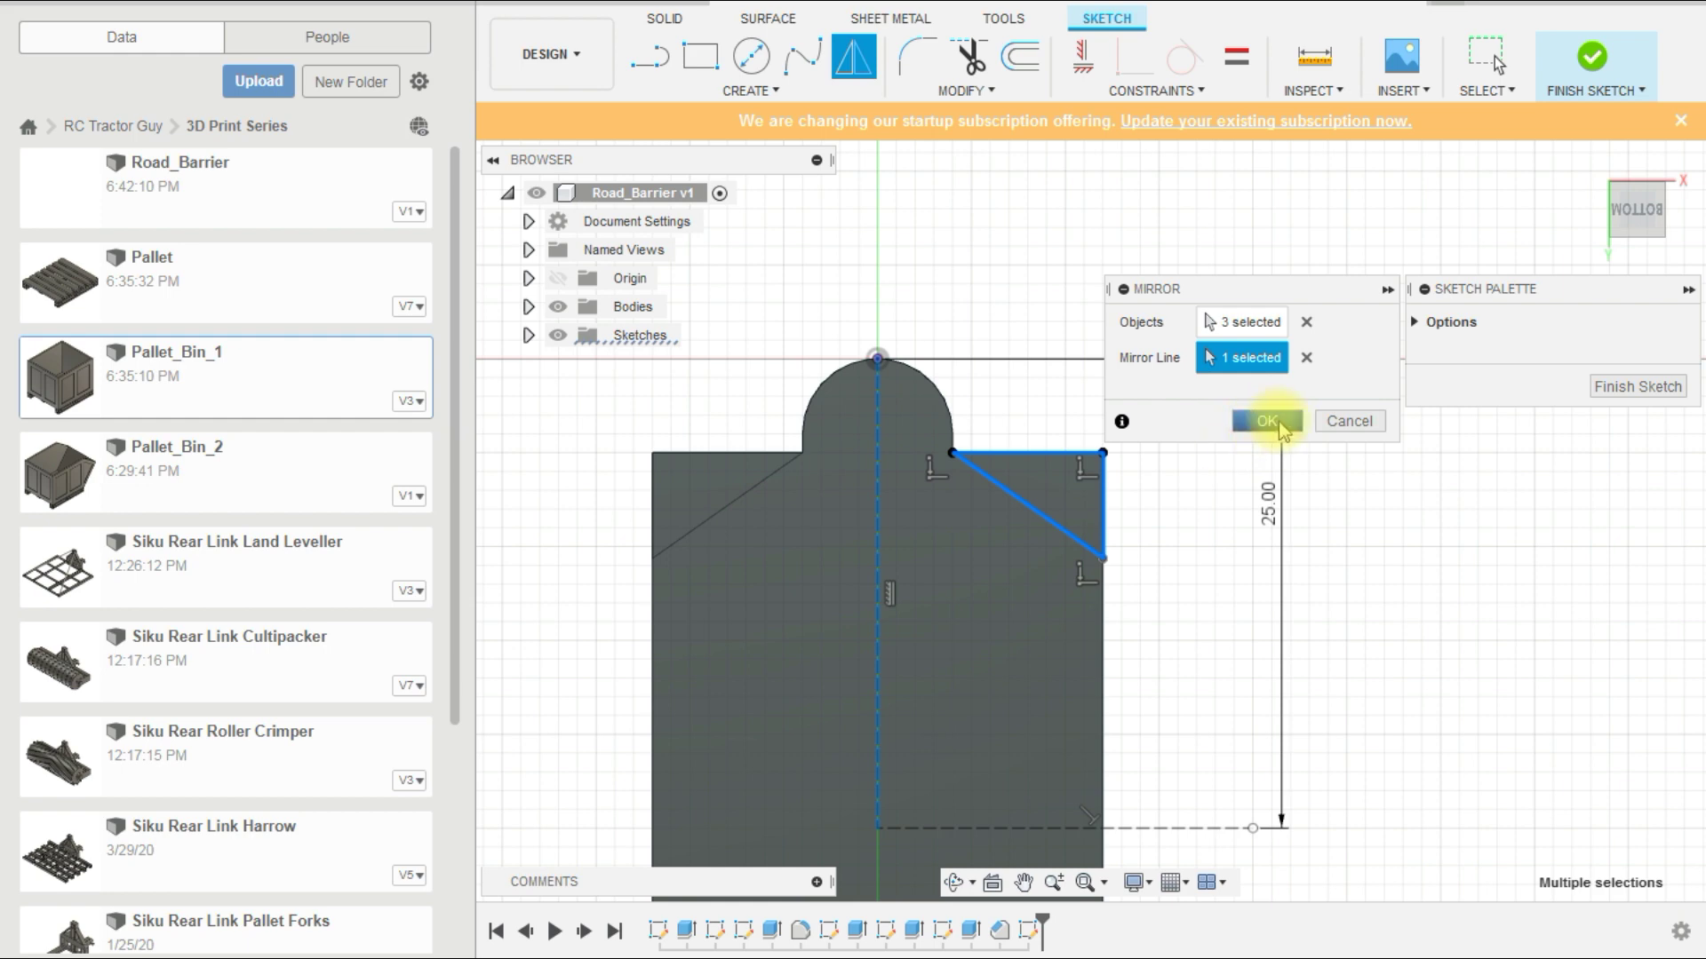
left_click(1043, 826, "ctrl")
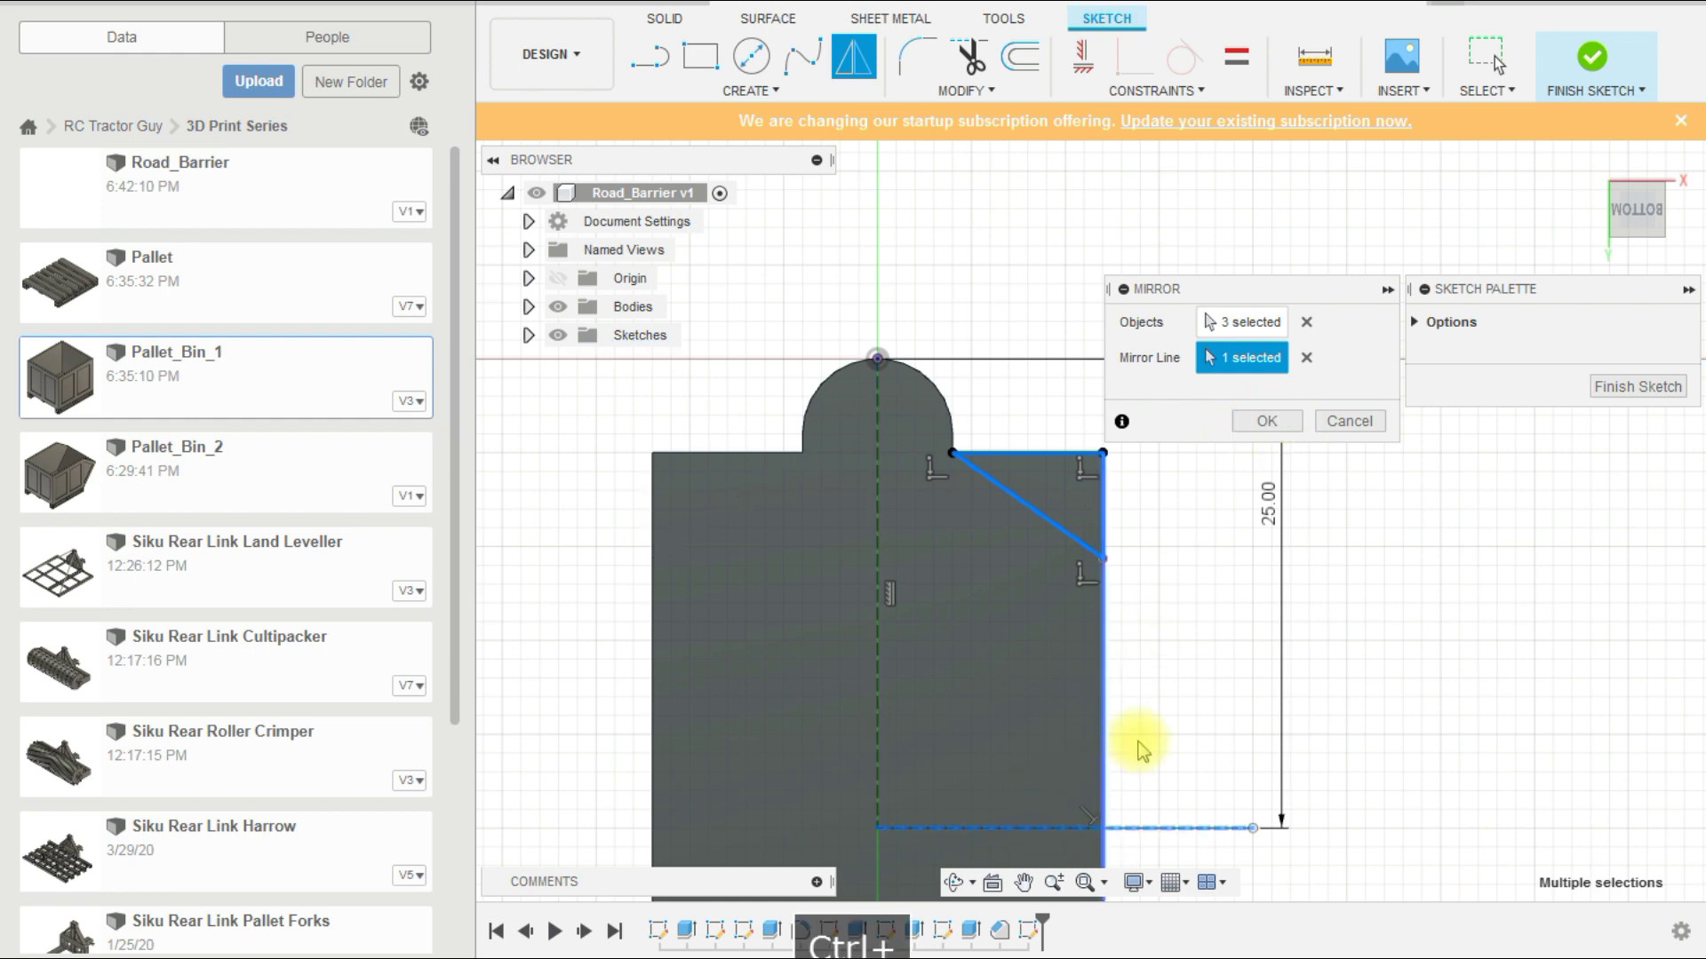
left_click(876, 636)
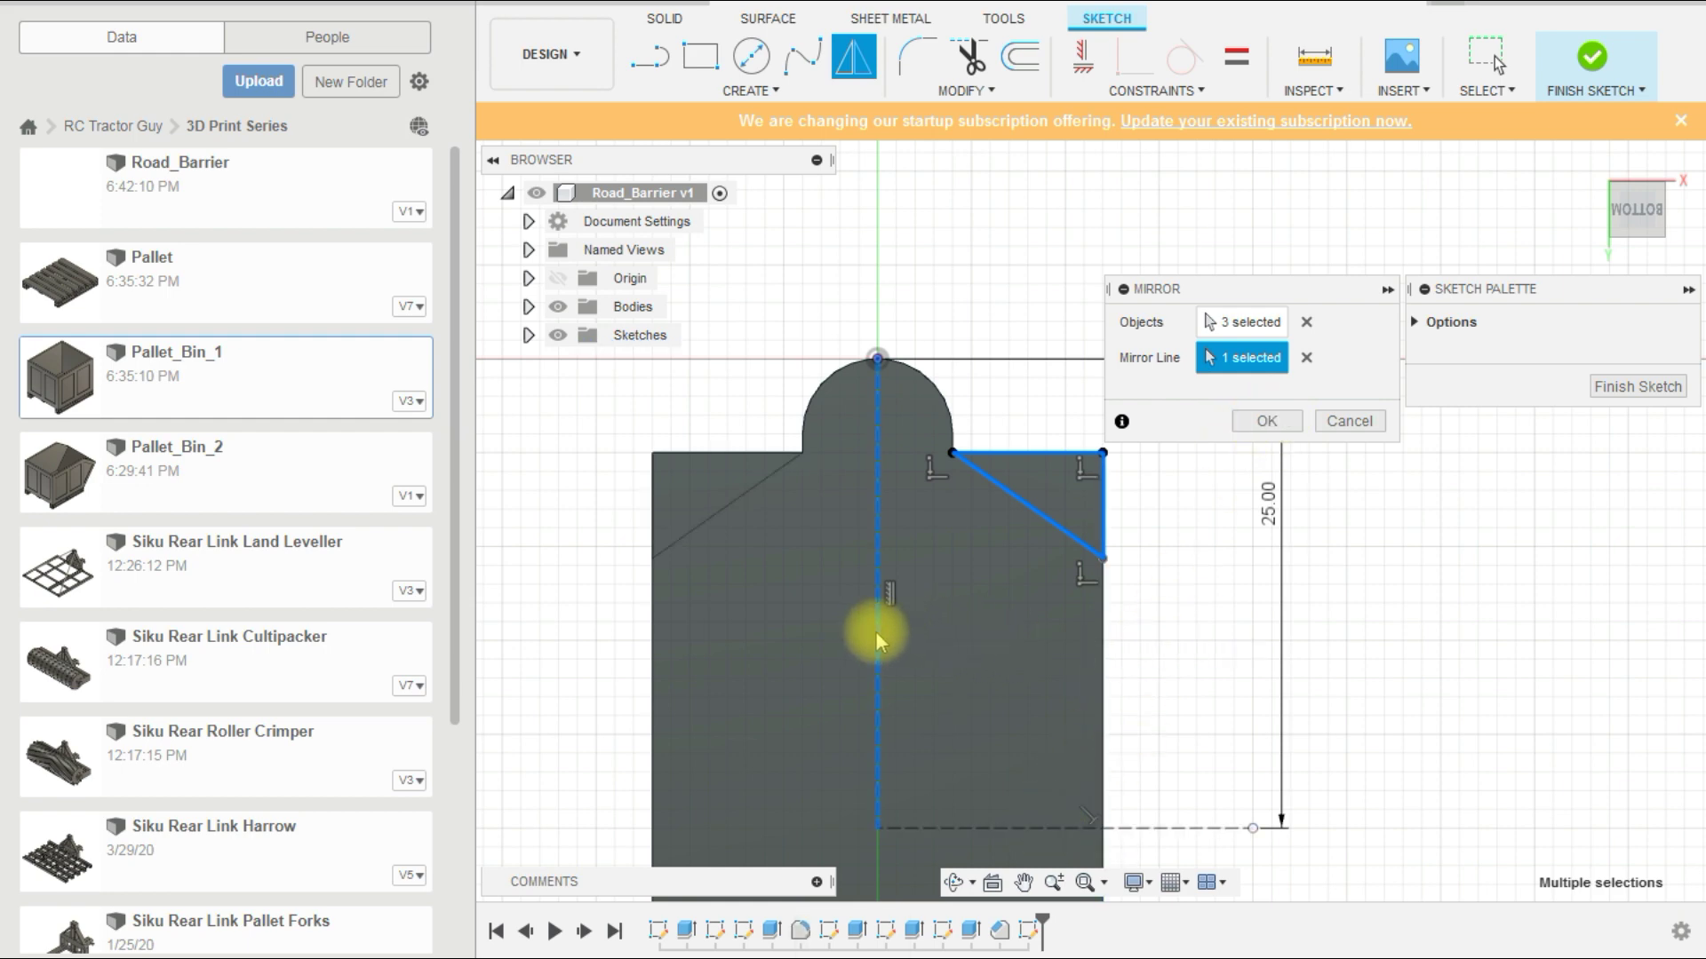
left_click(1265, 422)
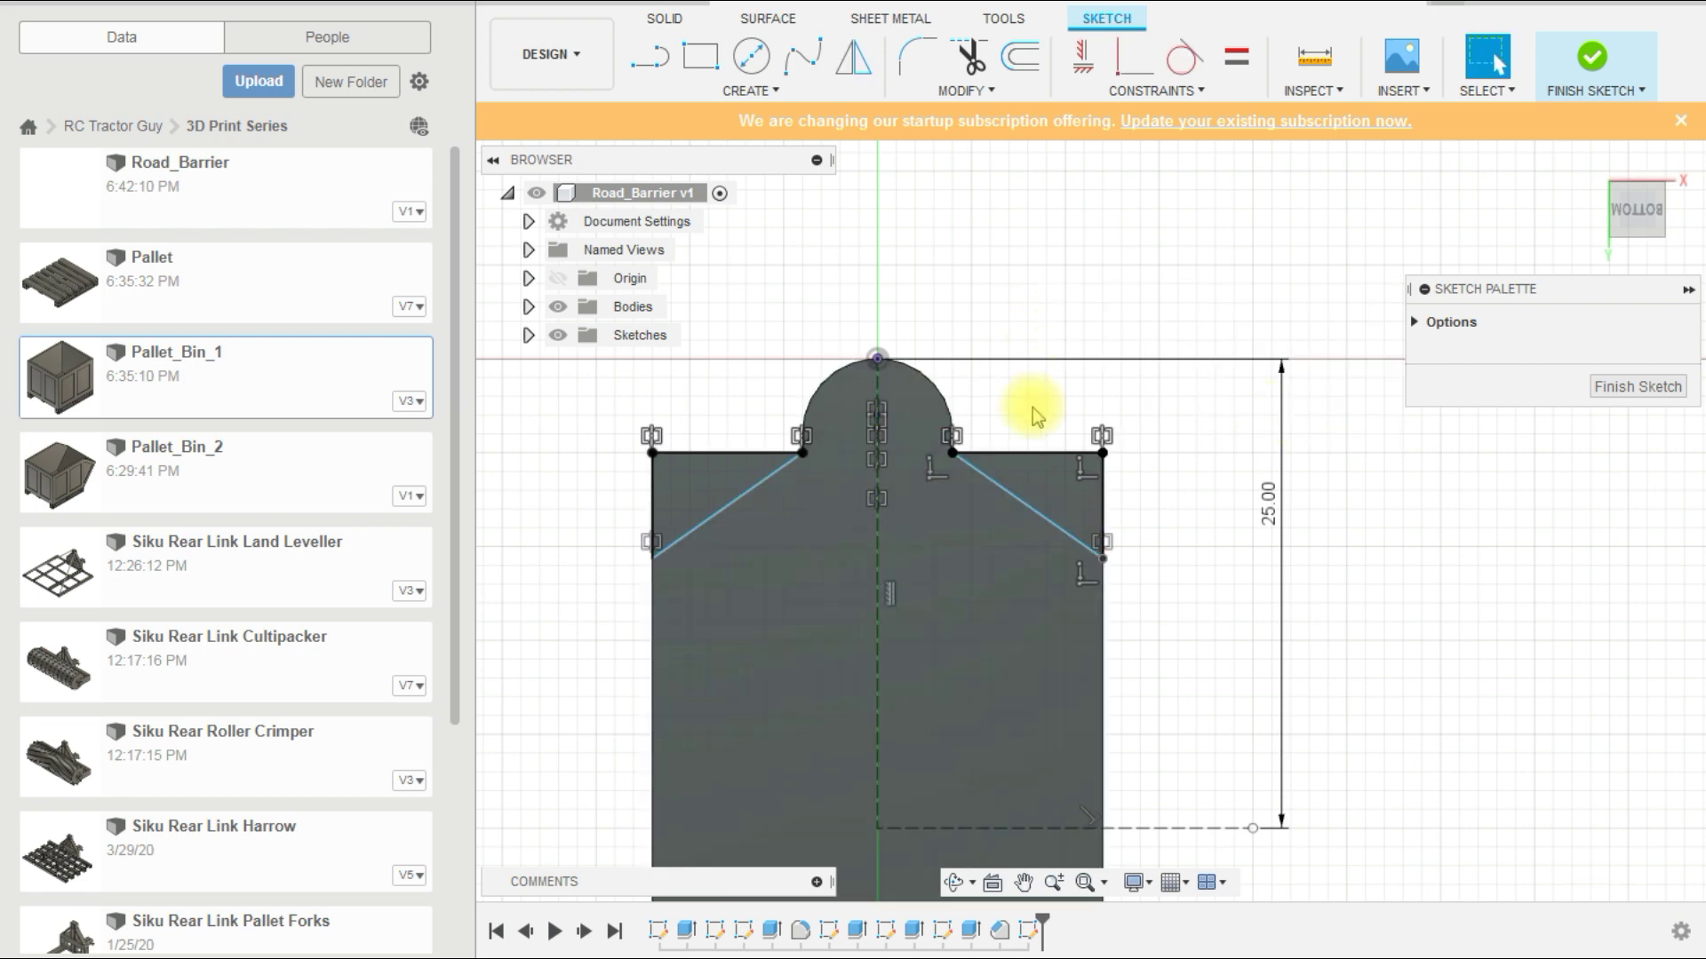
Step: Mirror all six lines of both corner triangles across the crosswise construction line to the other end of the bottom face
left_click(853, 58)
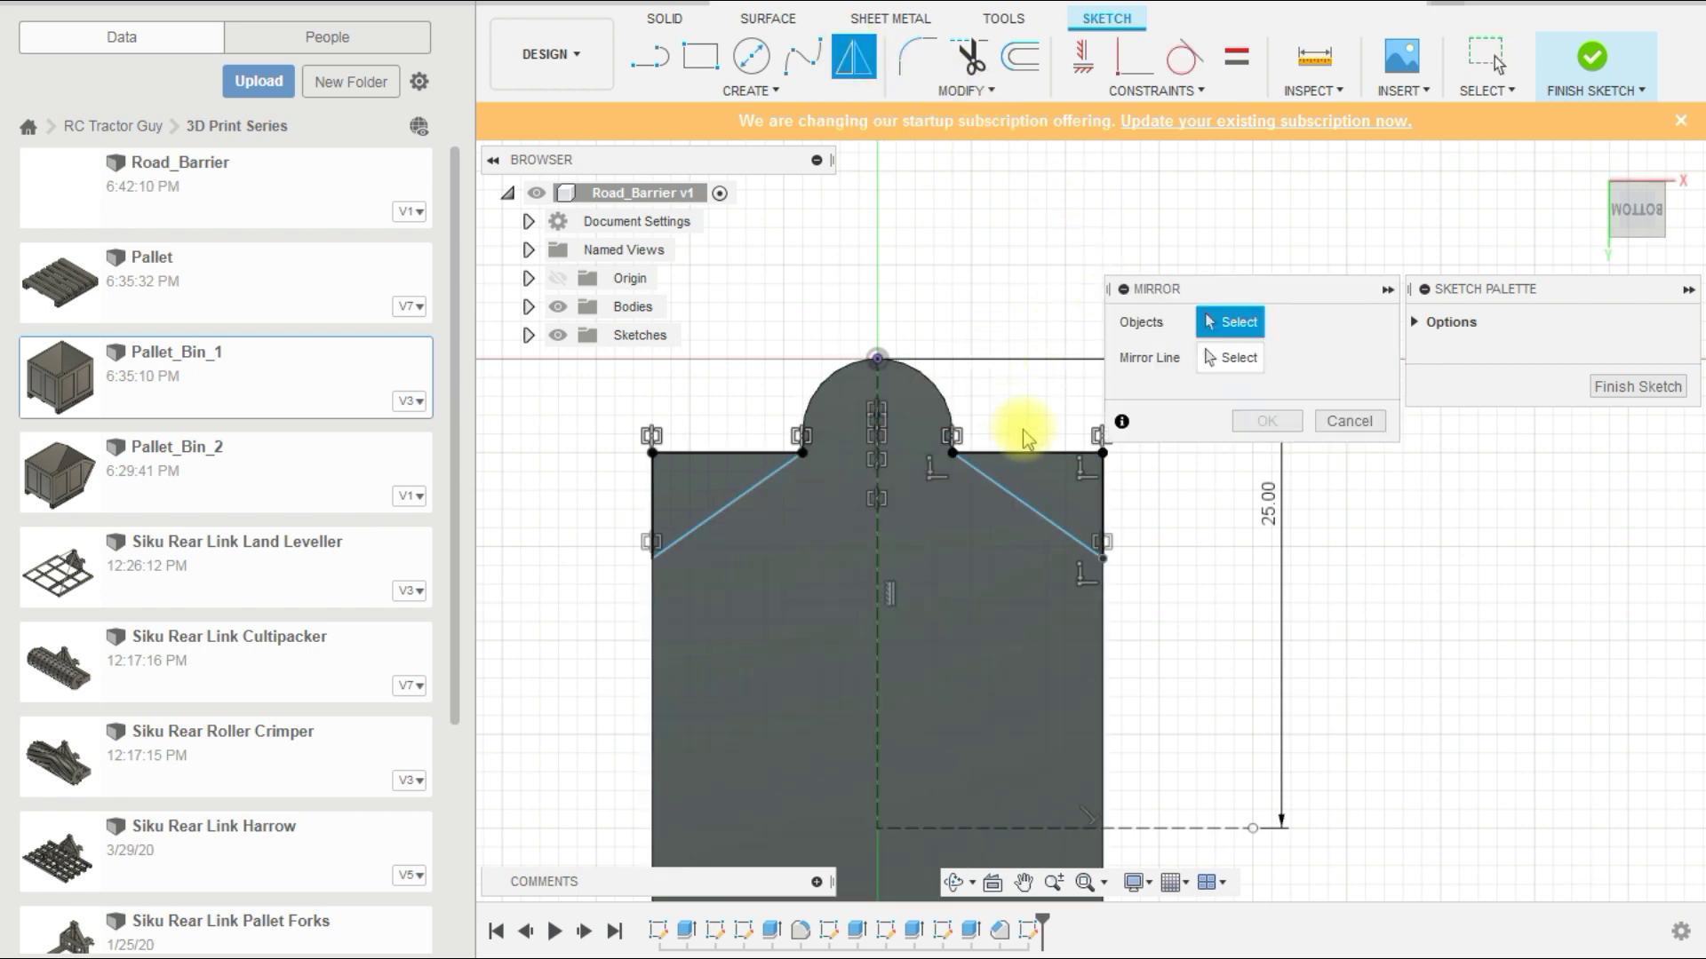
left_click(1035, 451)
left_click(1037, 494, "ctrl")
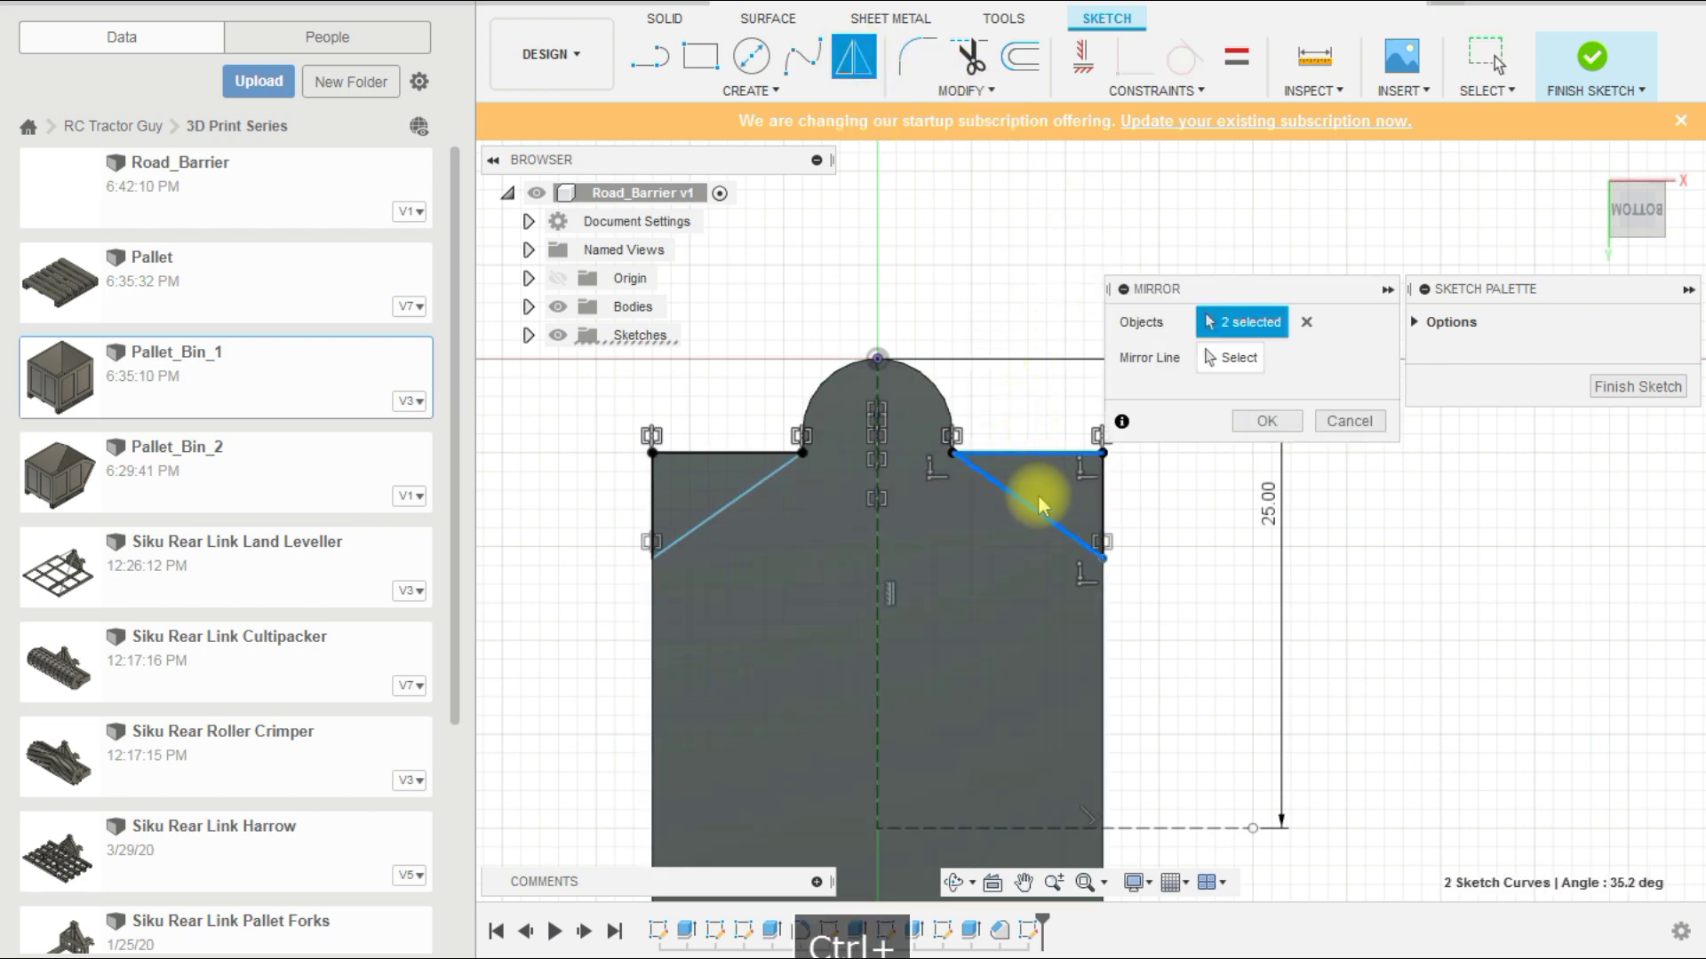
left_click(1102, 504, "ctrl")
left_click(724, 522, "ctrl")
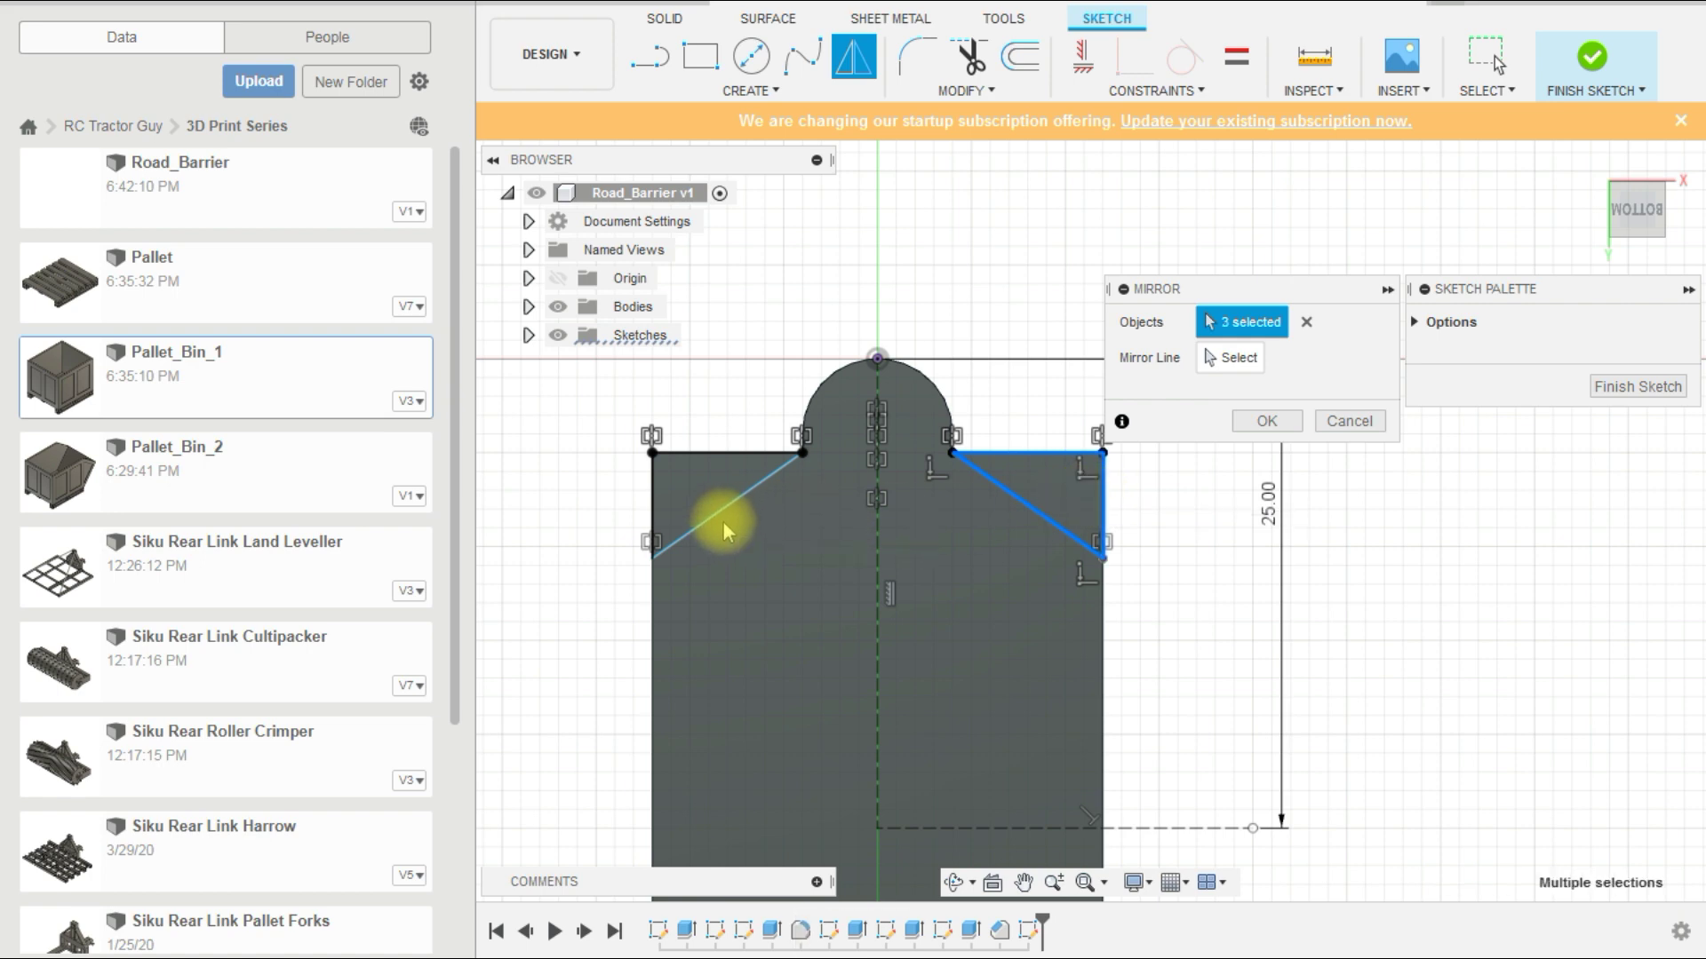
left_click(727, 451, "ctrl")
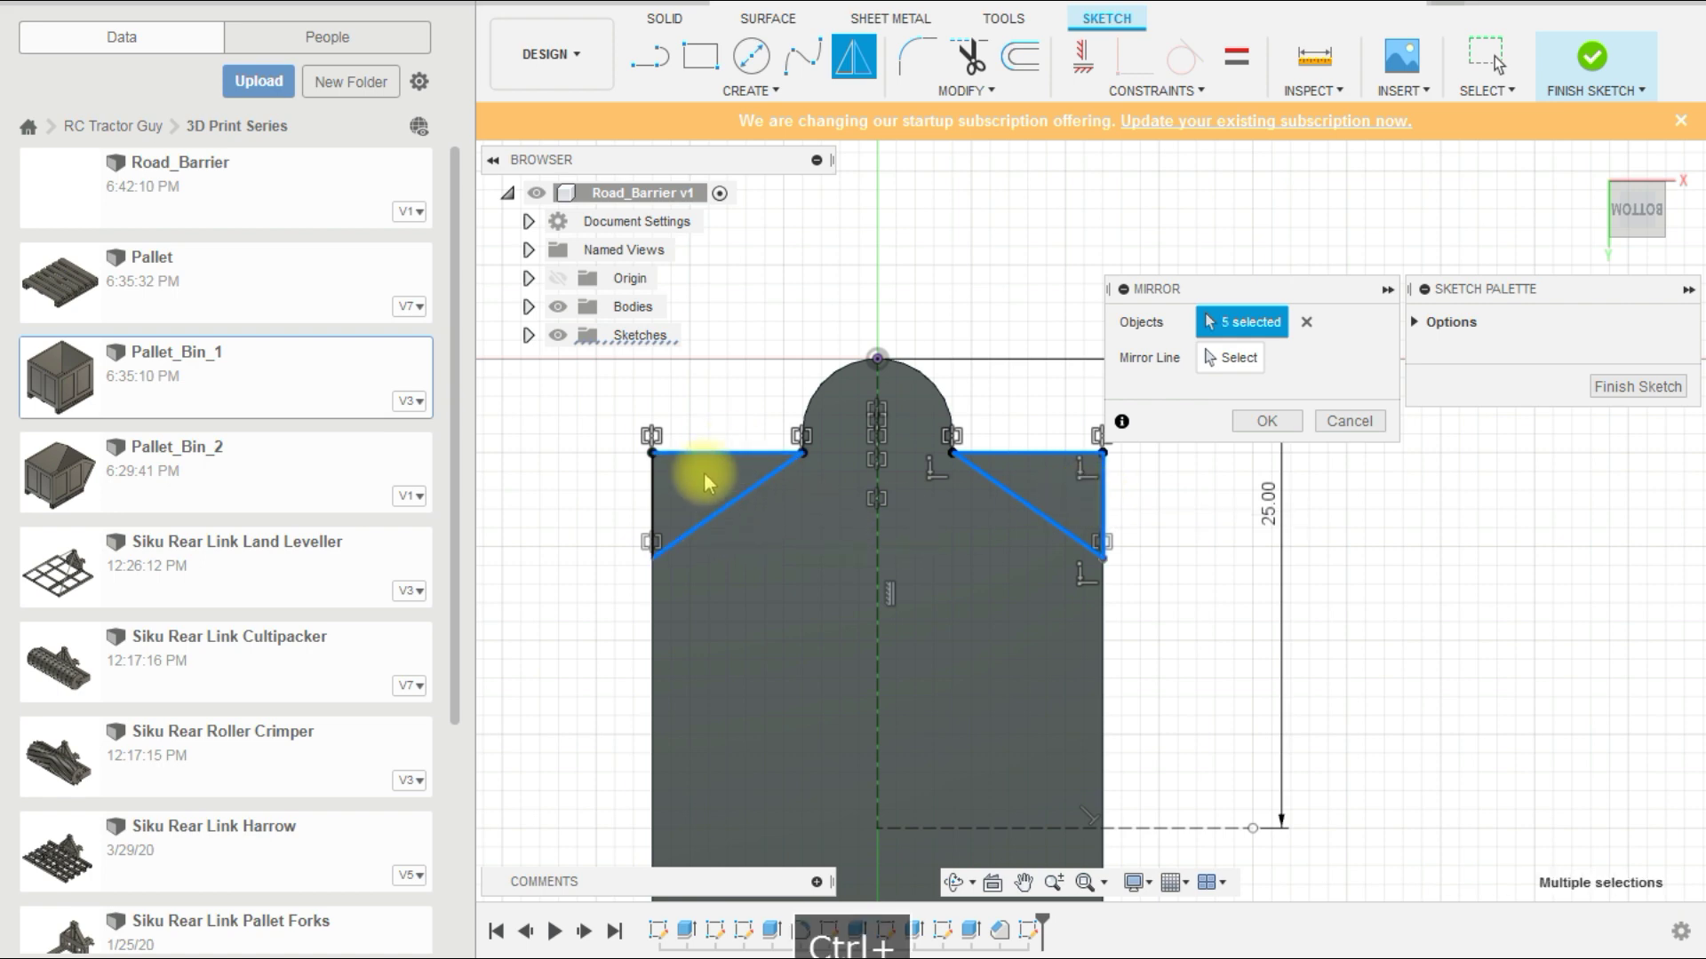
left_click(652, 494, "ctrl")
scroll(782, 320, "down", 2)
scroll(779, 311, "down", 3)
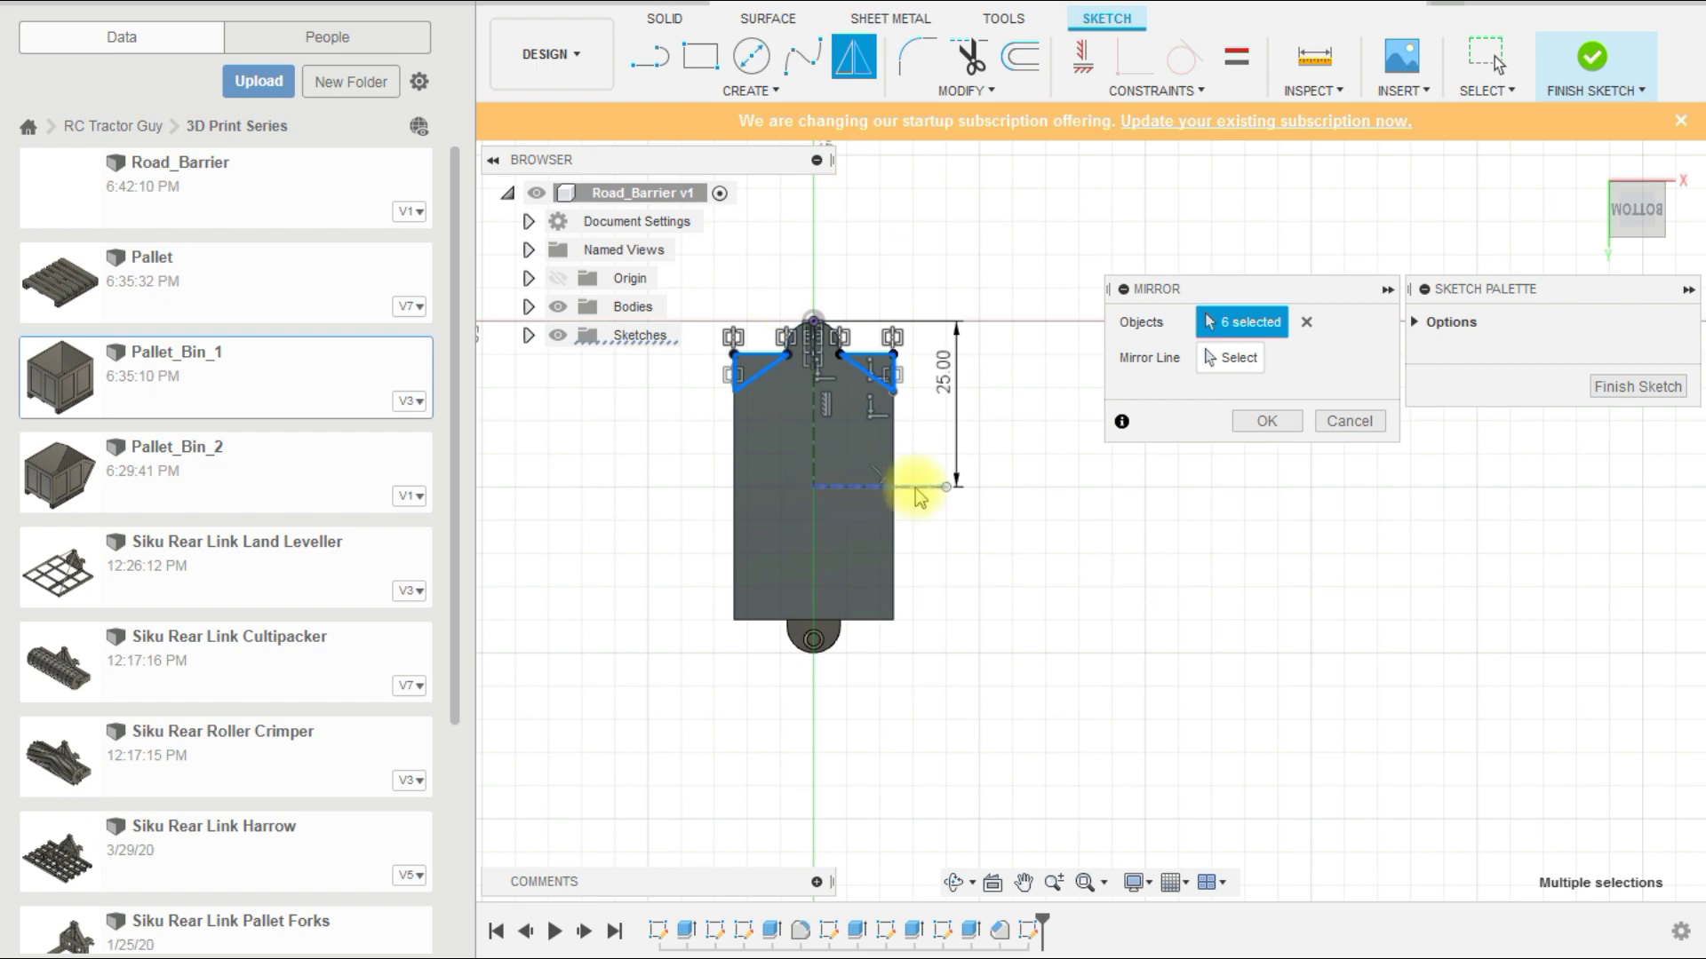
left_click(1229, 362)
left_click(899, 487)
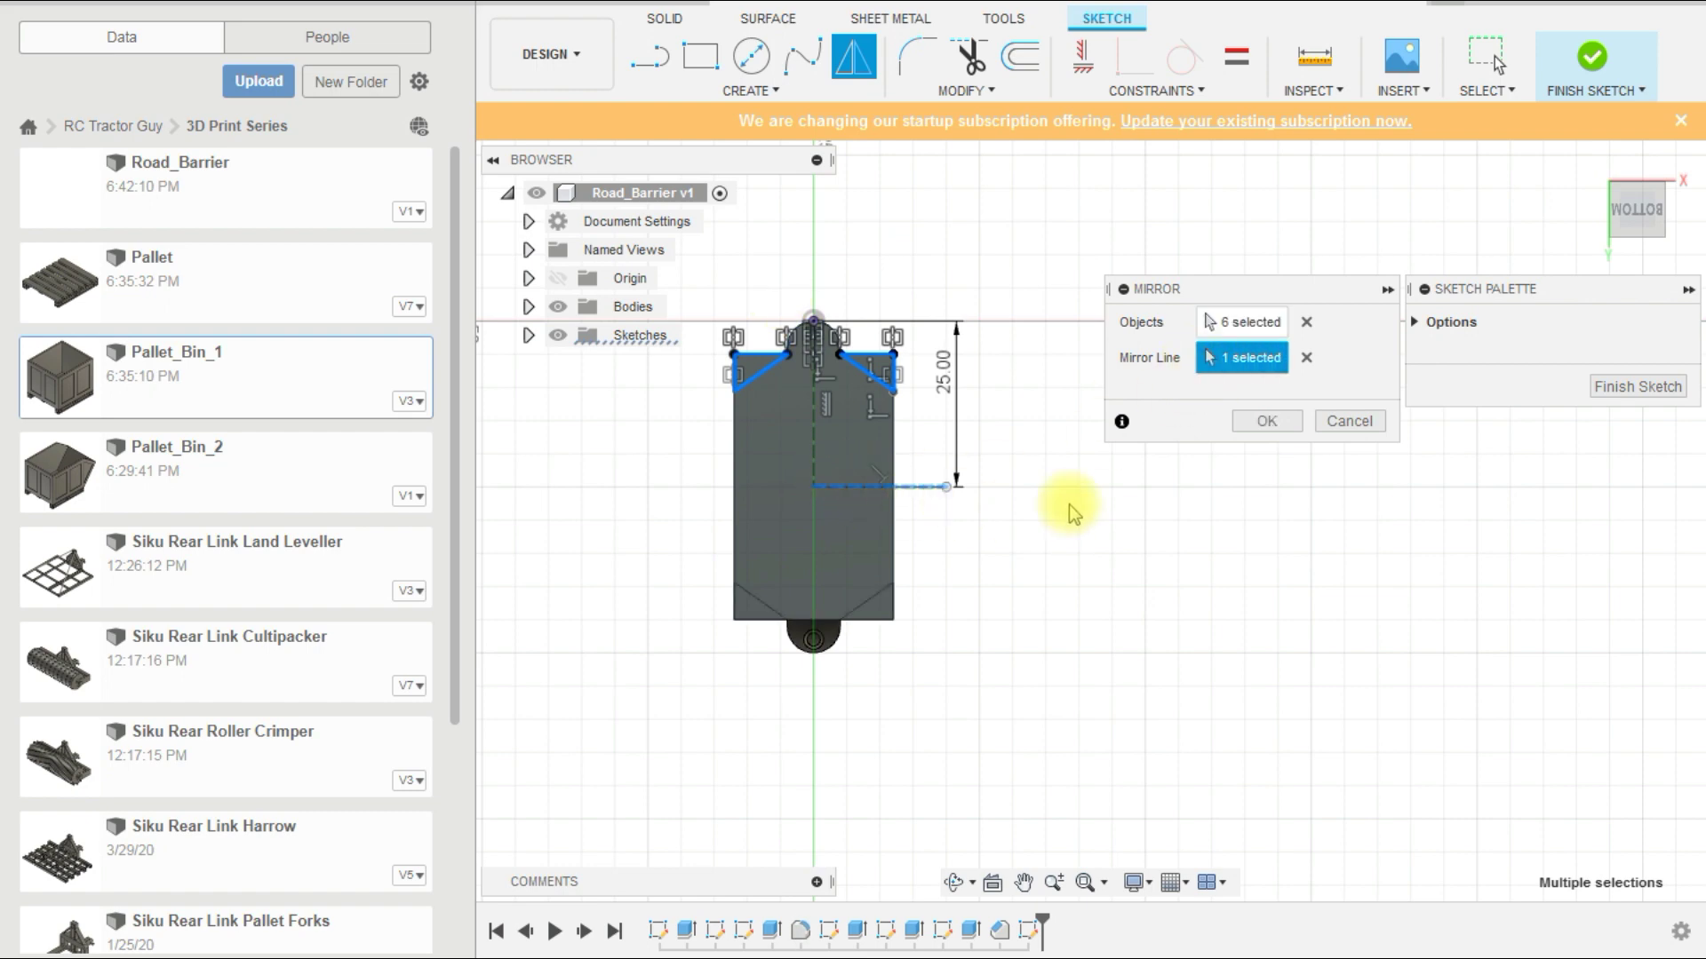
left_click(1270, 421)
Step: Dimension the corner triangle's side along the barrier's long edge to 5 mm
scroll(845, 335, "up", 5)
key("Escape")
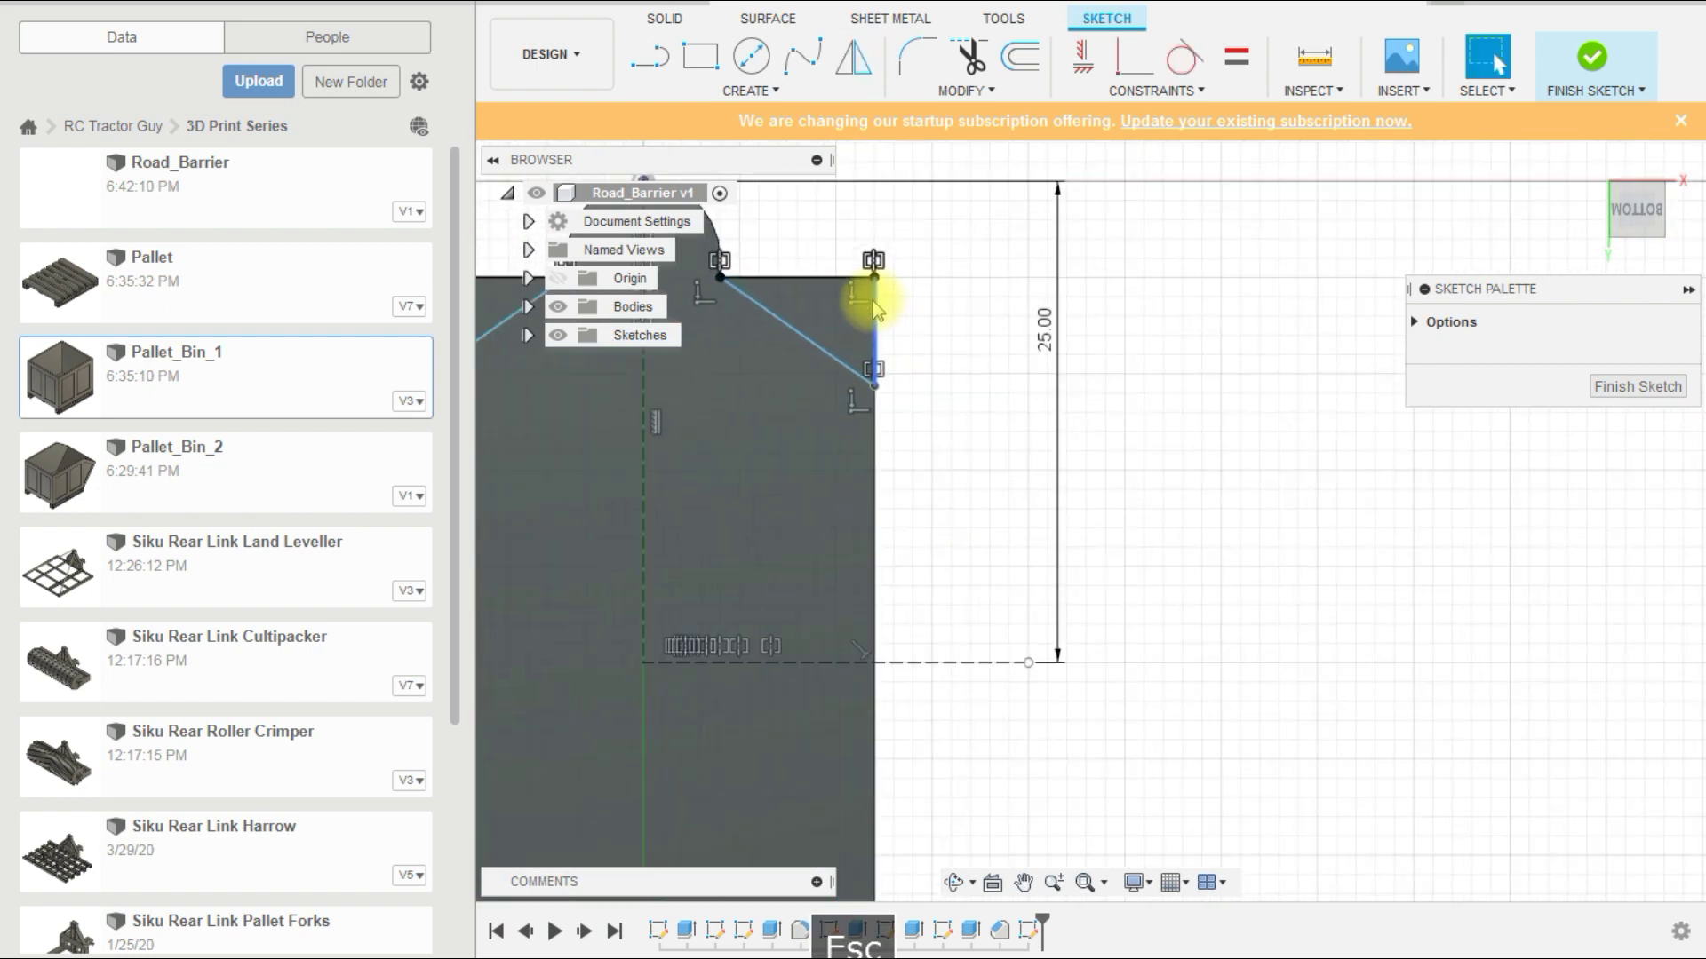
key("d")
left_click(876, 333)
left_click(888, 337)
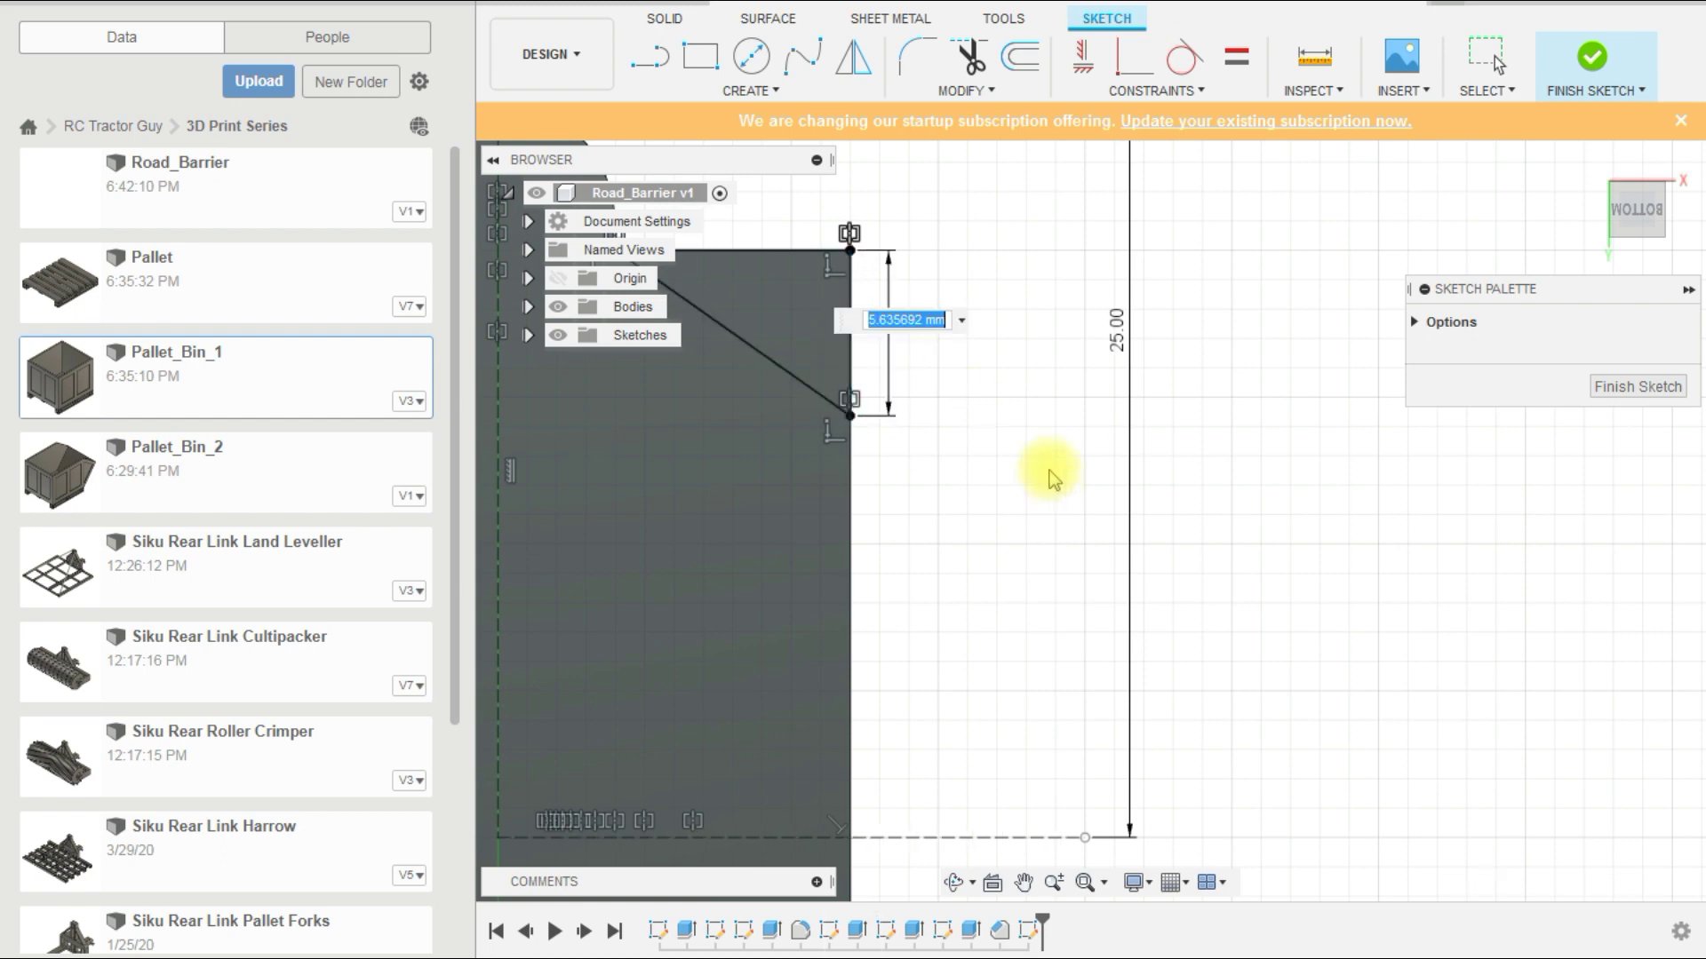
type("5")
scroll(988, 320, "down", 5)
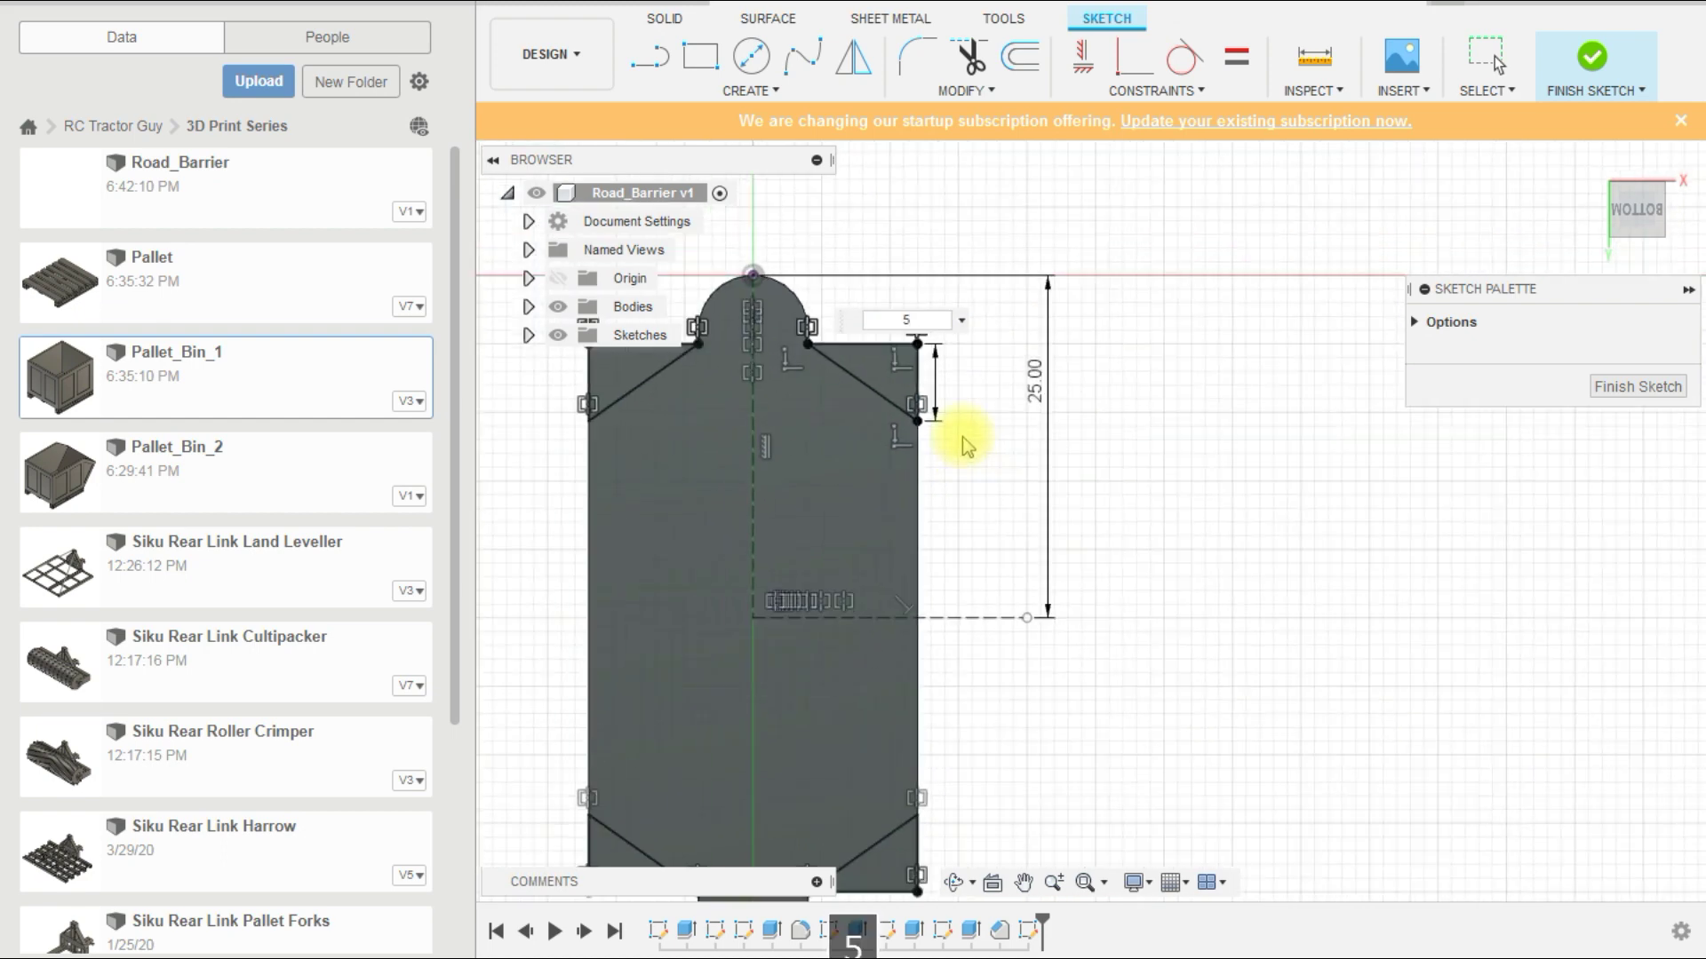
key("Return")
scroll(883, 361, "up", 5)
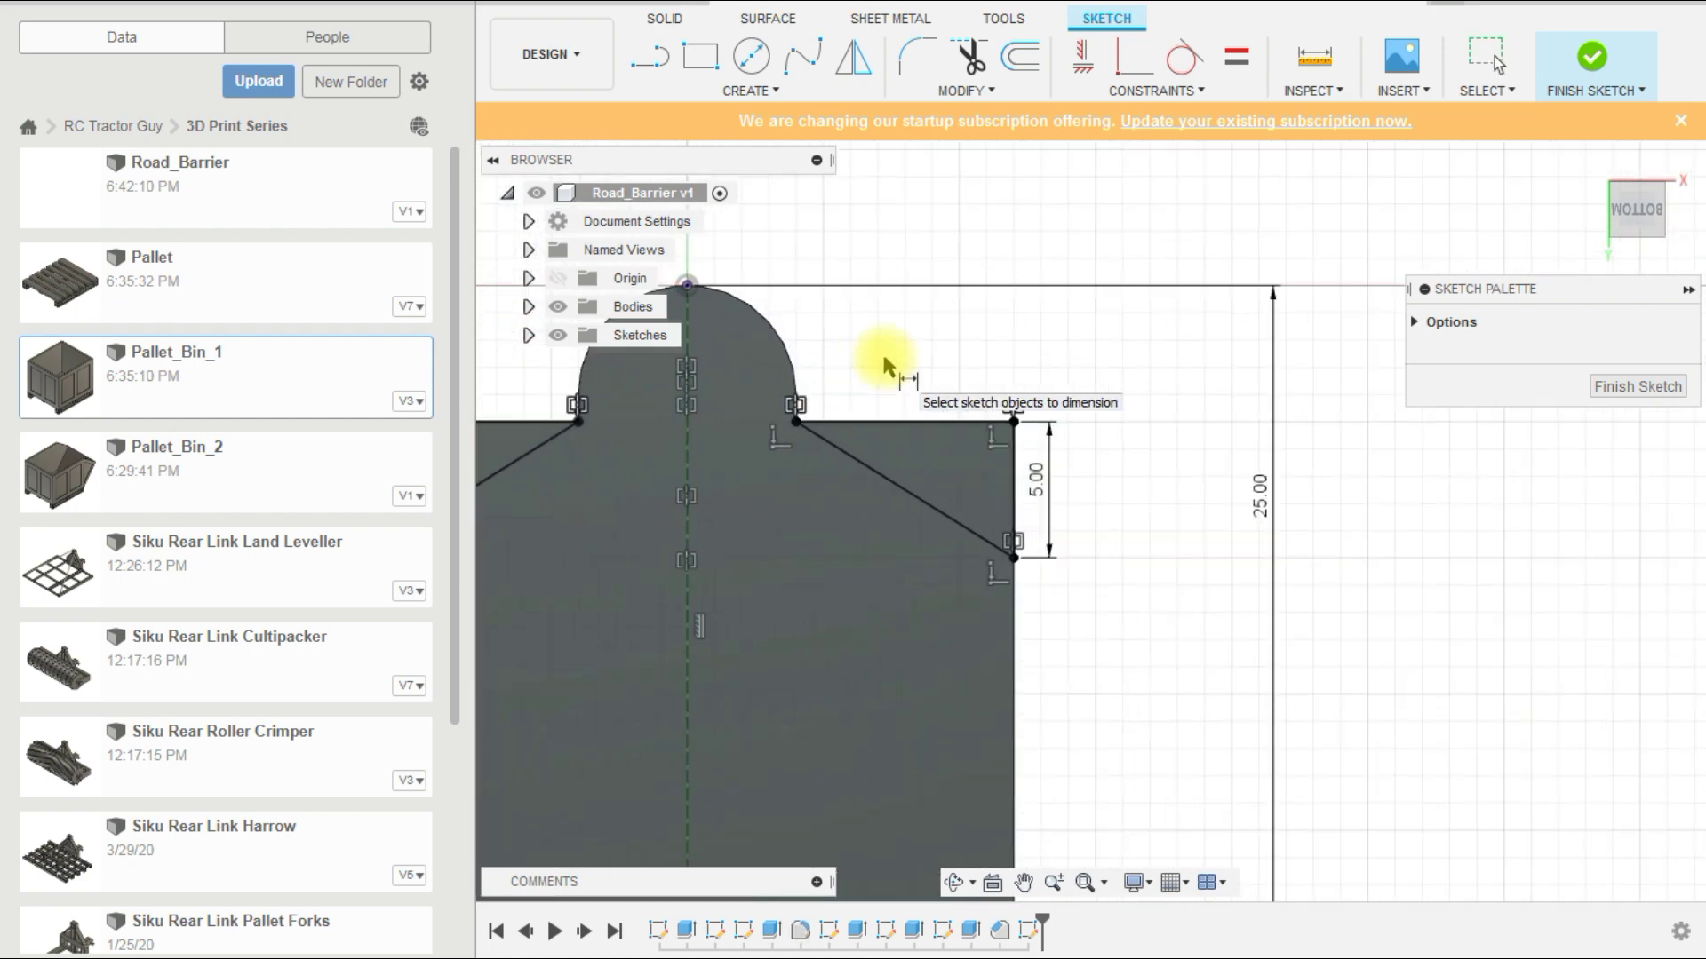
scroll(859, 378, "down", 1)
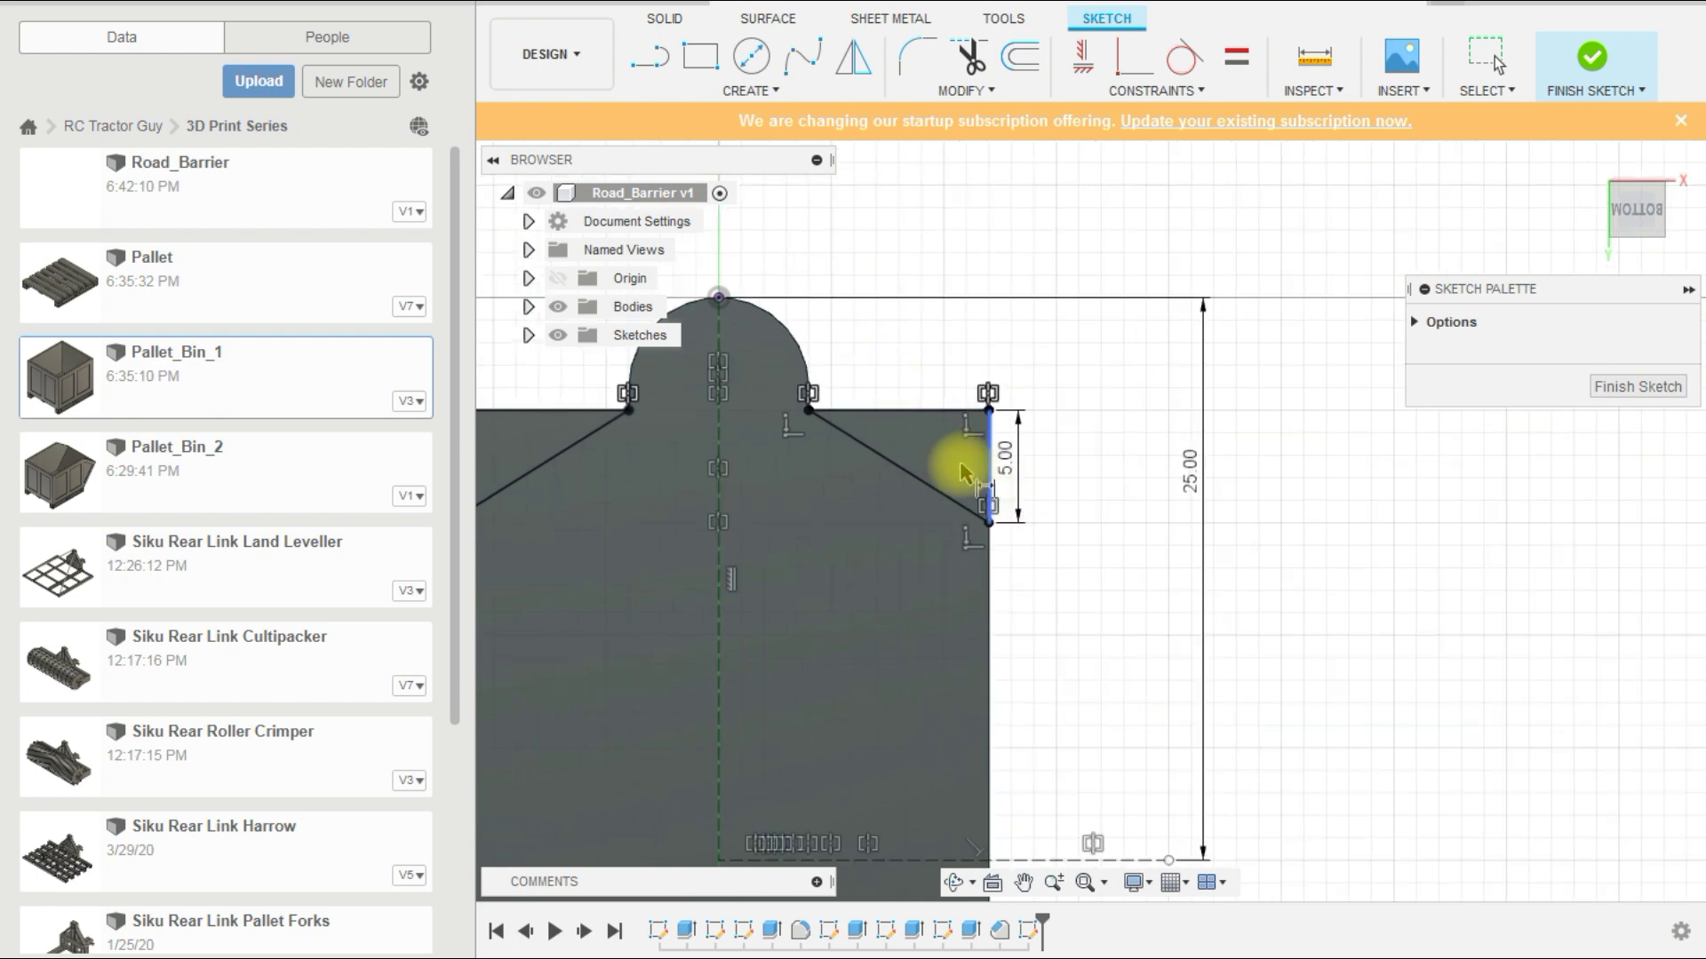
scroll(1053, 502, "down", 3)
key("Escape")
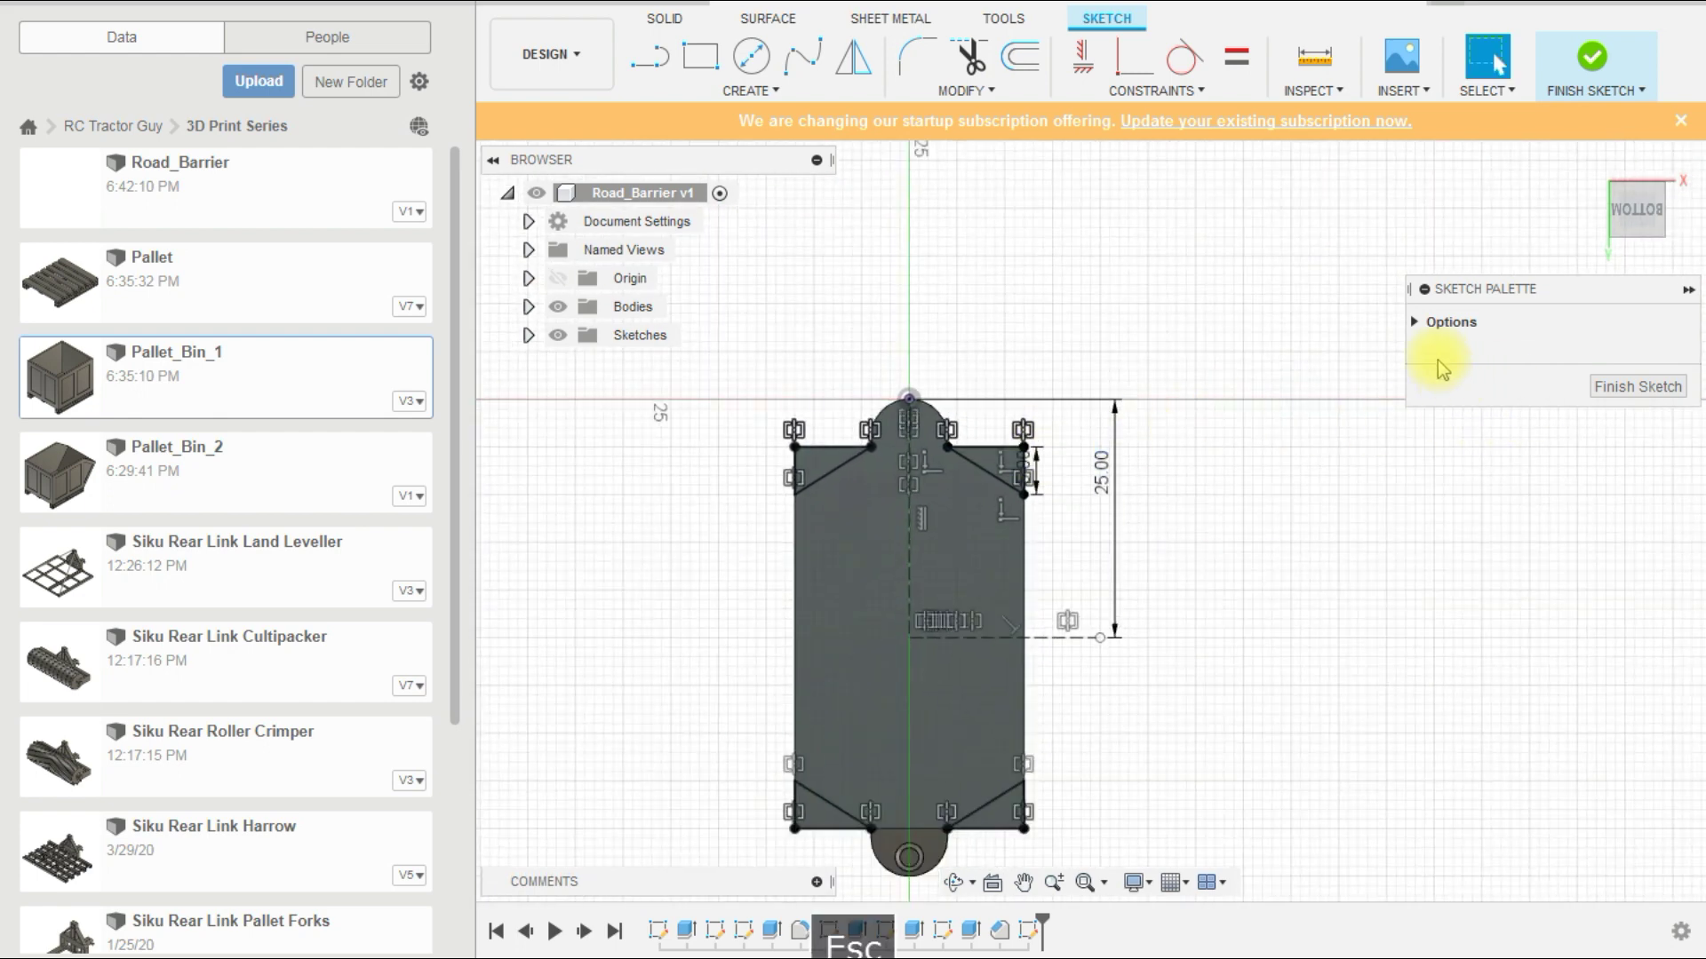
Step: Finish the sketch and extrude the four corner triangles upward as a cut through the barrier body
left_click(1591, 60)
left_click(1002, 464)
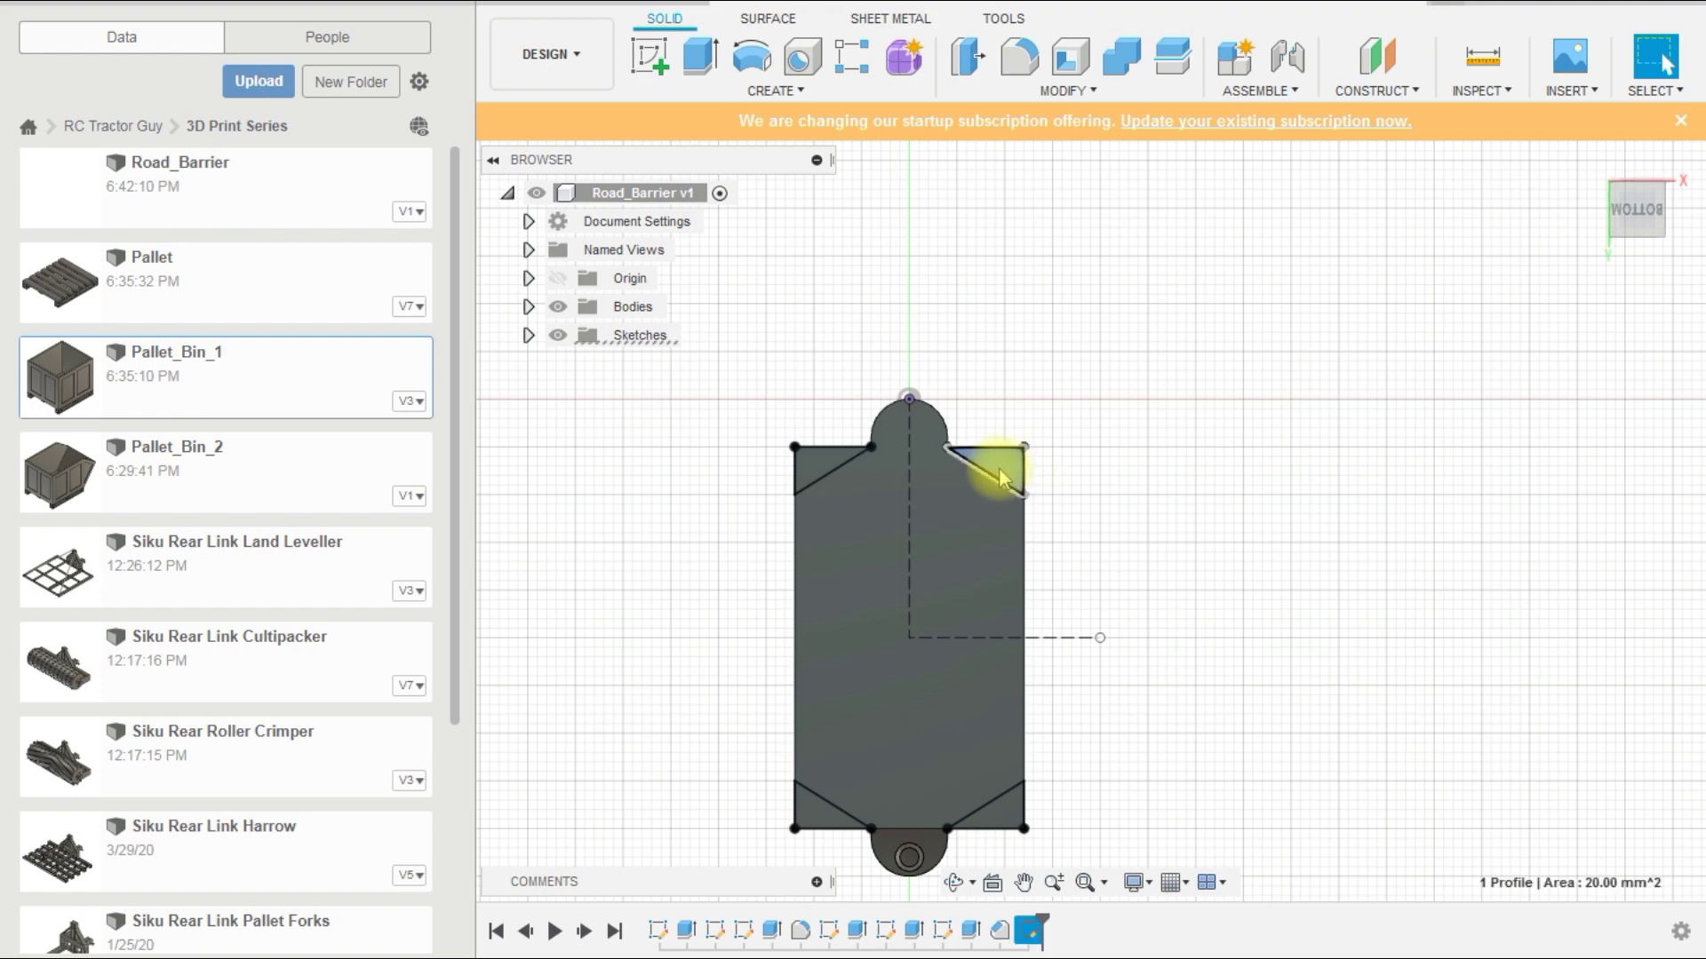
left_click(815, 471, "ctrl")
left_click(818, 807, "ctrl")
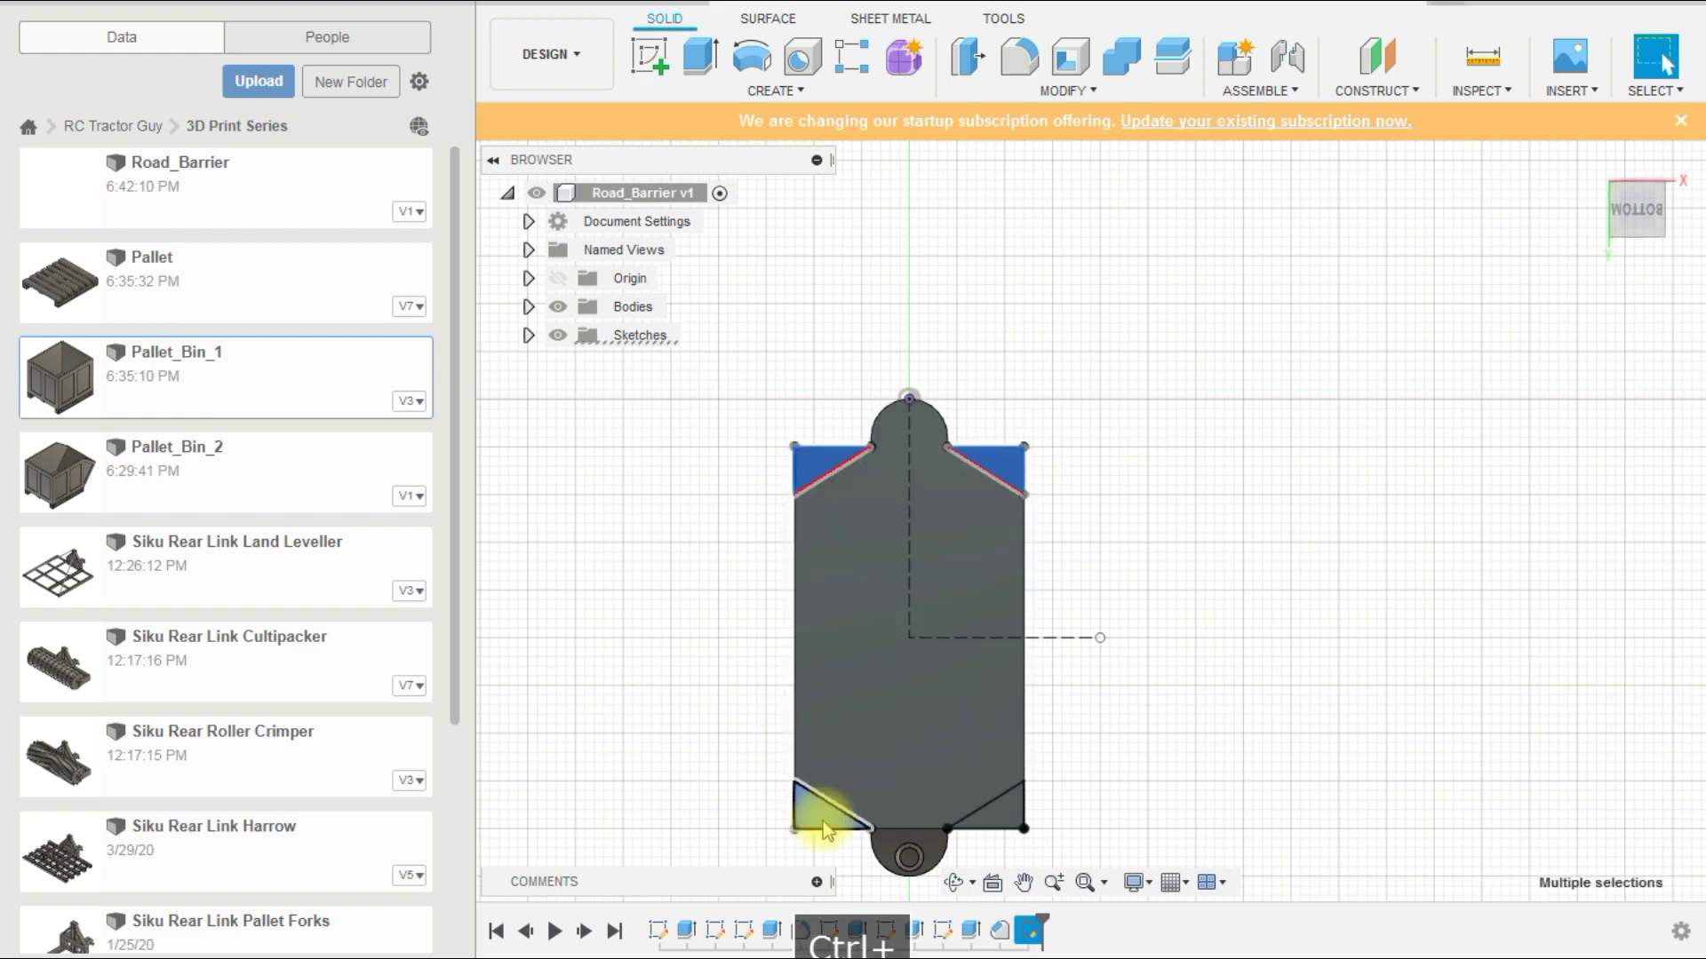
middle_click_drag(1177, 593, 960, 444, "shift")
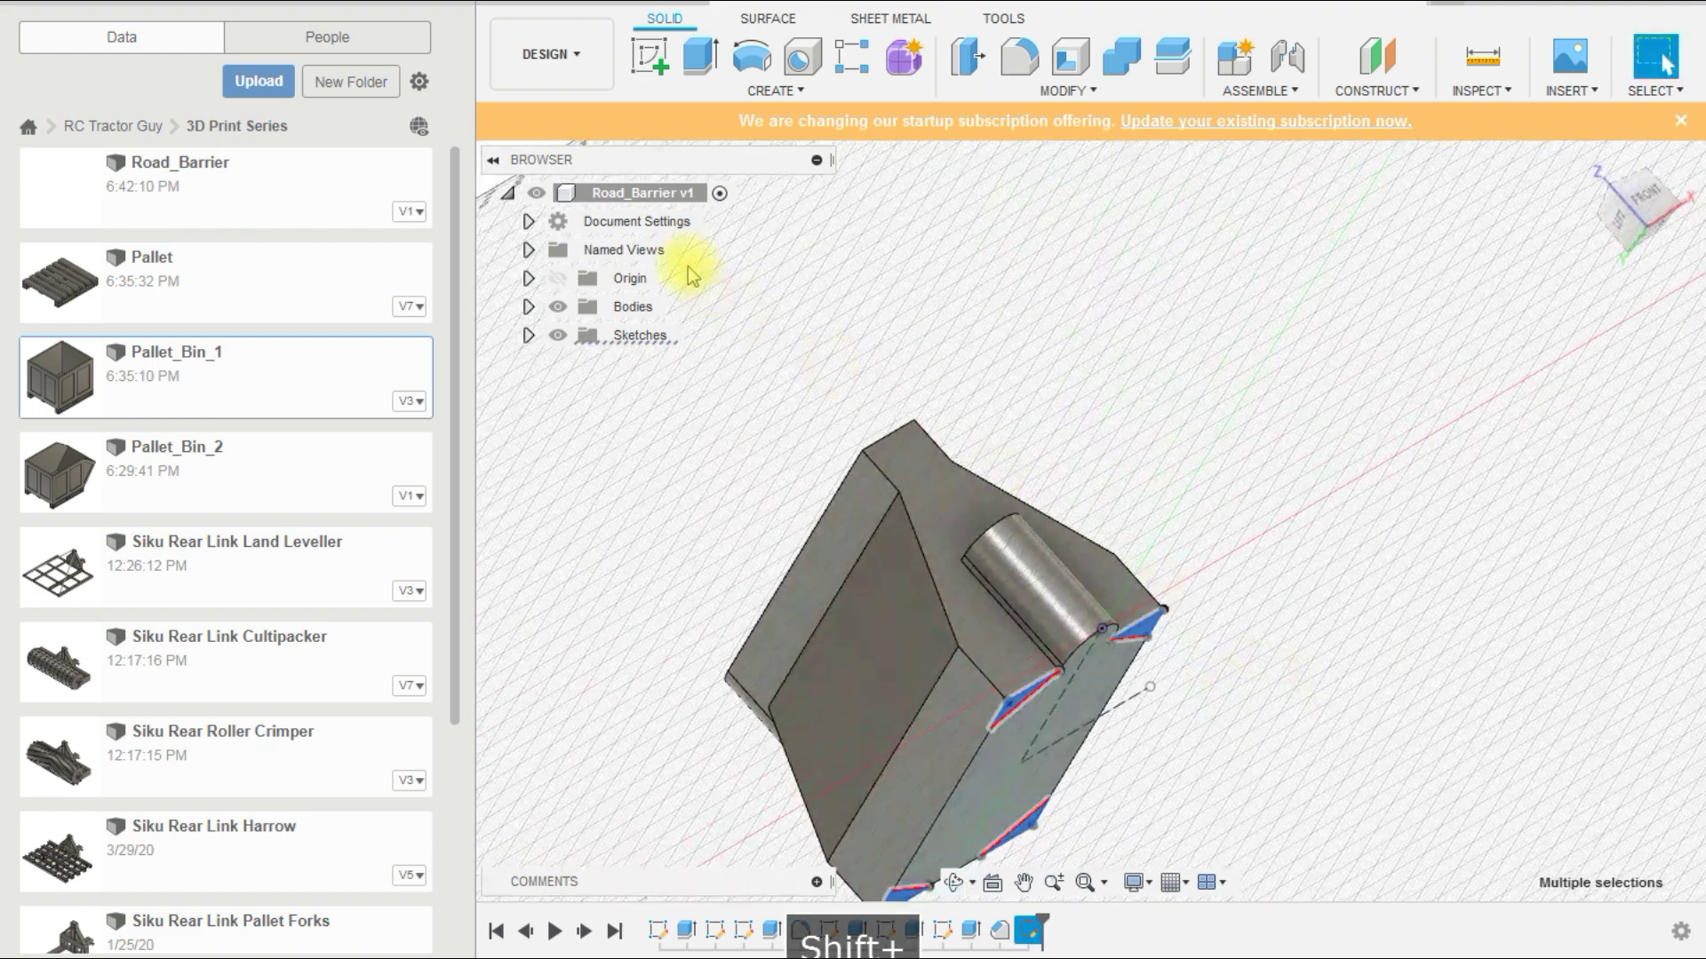
left_click(701, 55)
left_click_drag(1031, 844, 737, 520)
left_click(1565, 647)
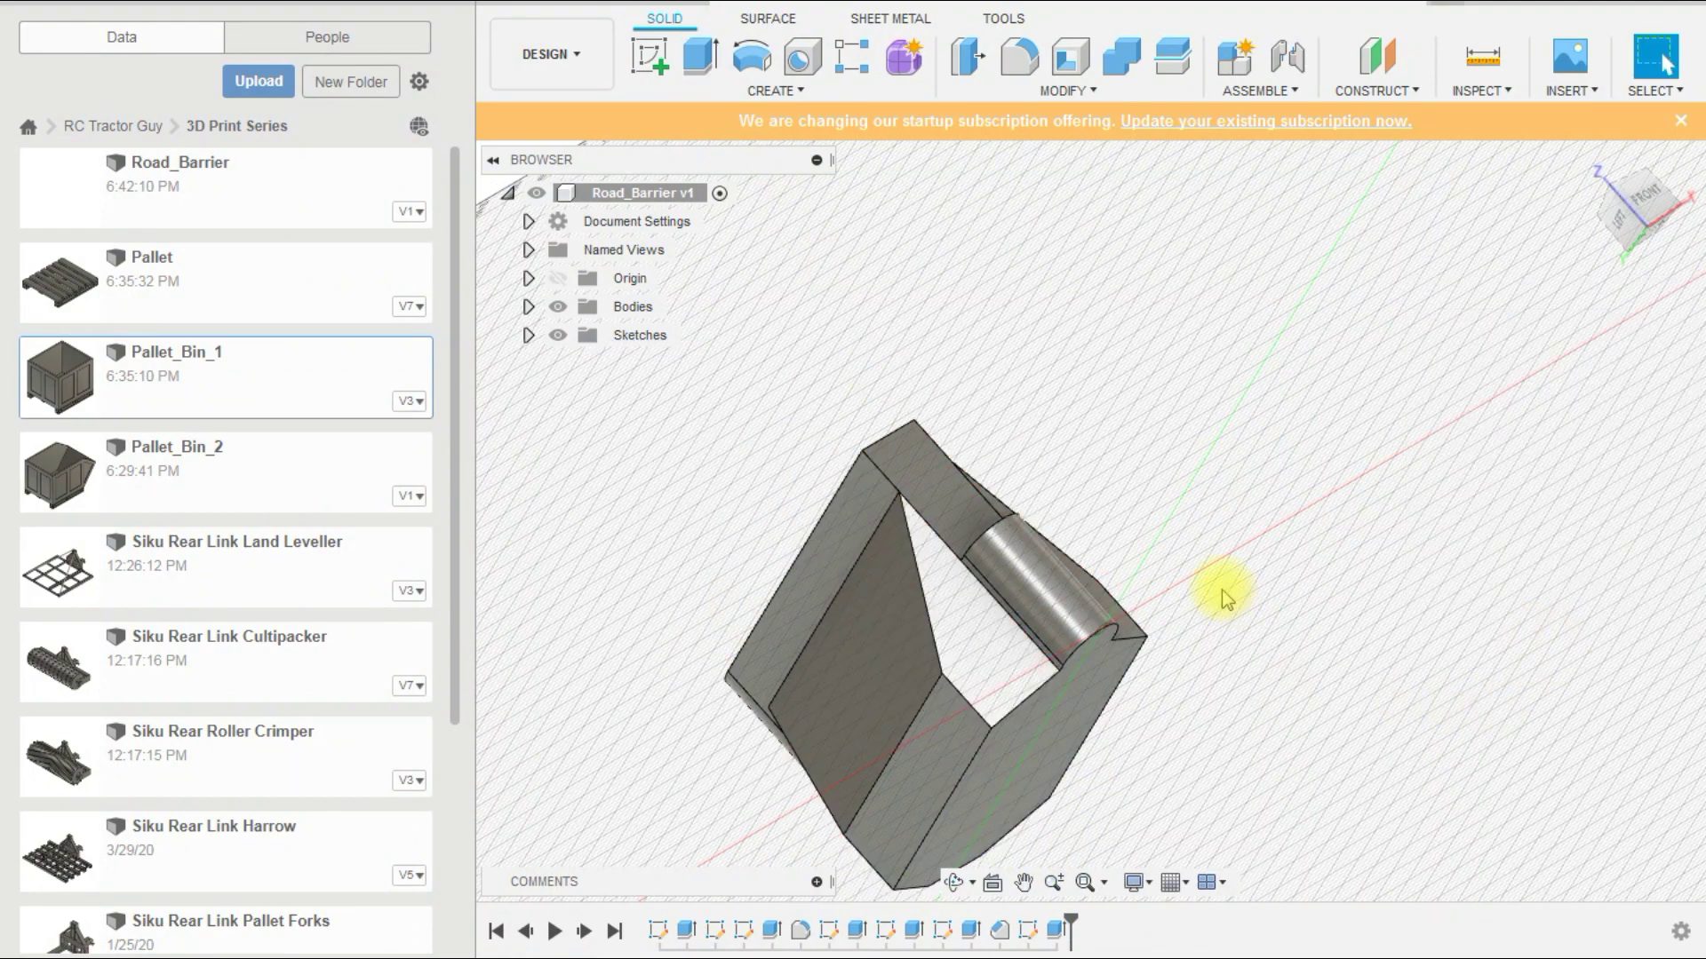
Step: Start a sketch on the flat vertical face at the base of the barrier's long side
middle_click_drag(1218, 589, 1428, 535, "shift")
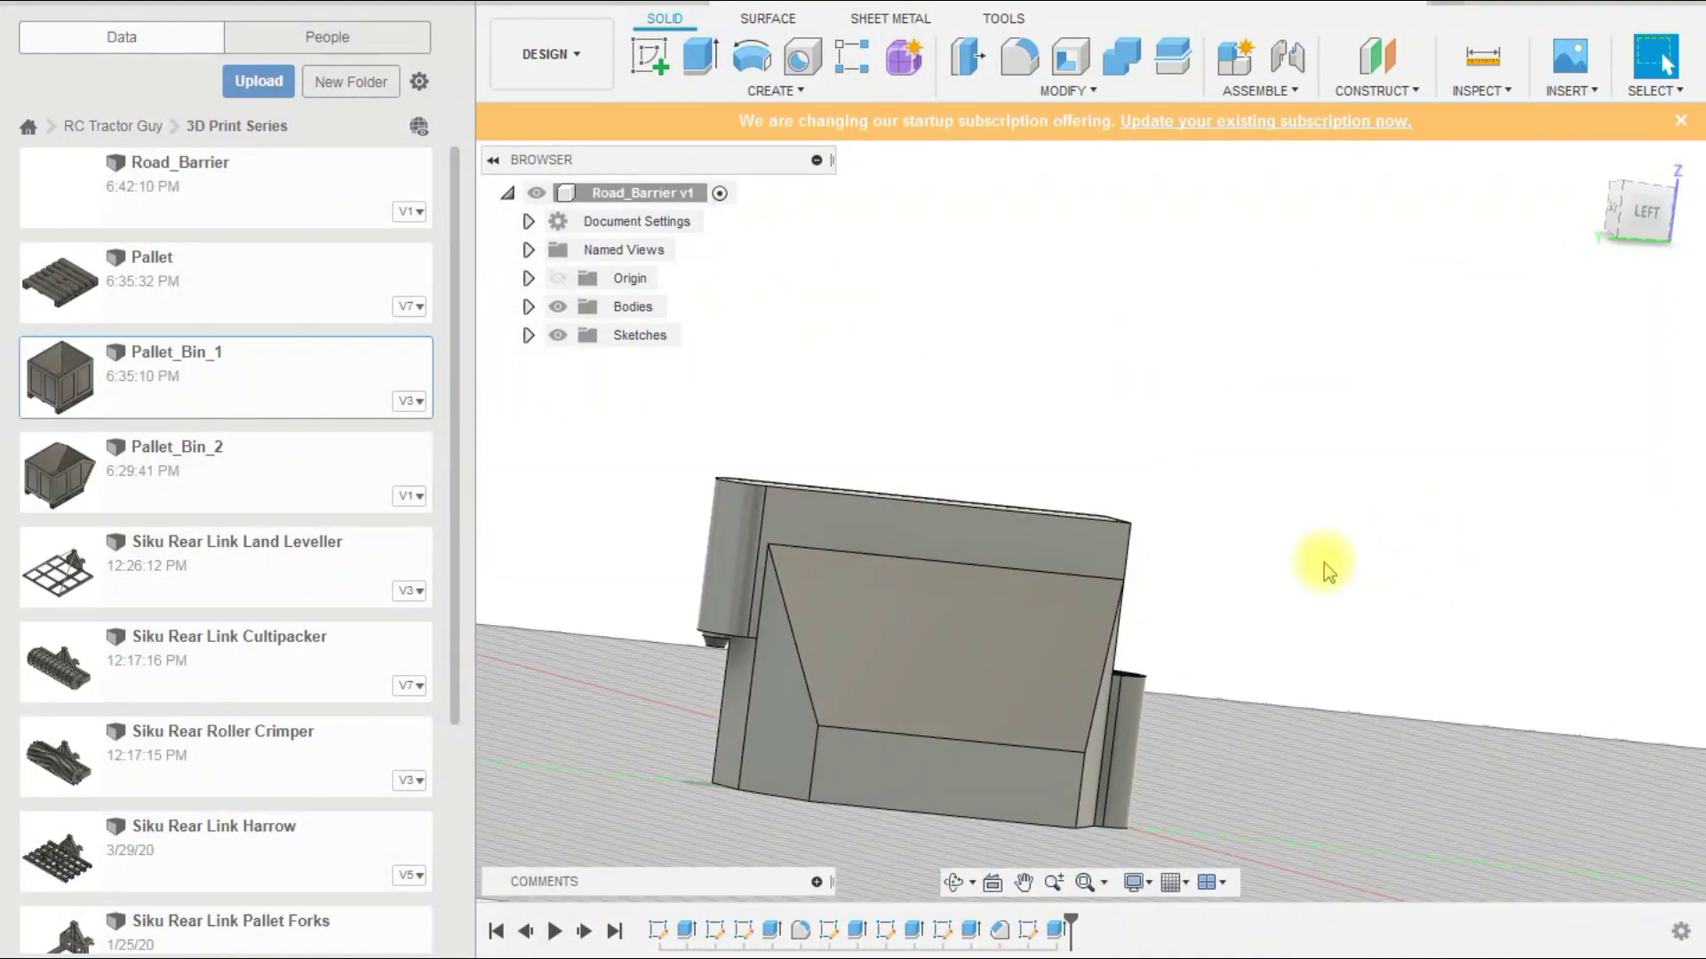
scroll(1315, 641, "down", 2)
scroll(1285, 752, "up", 2)
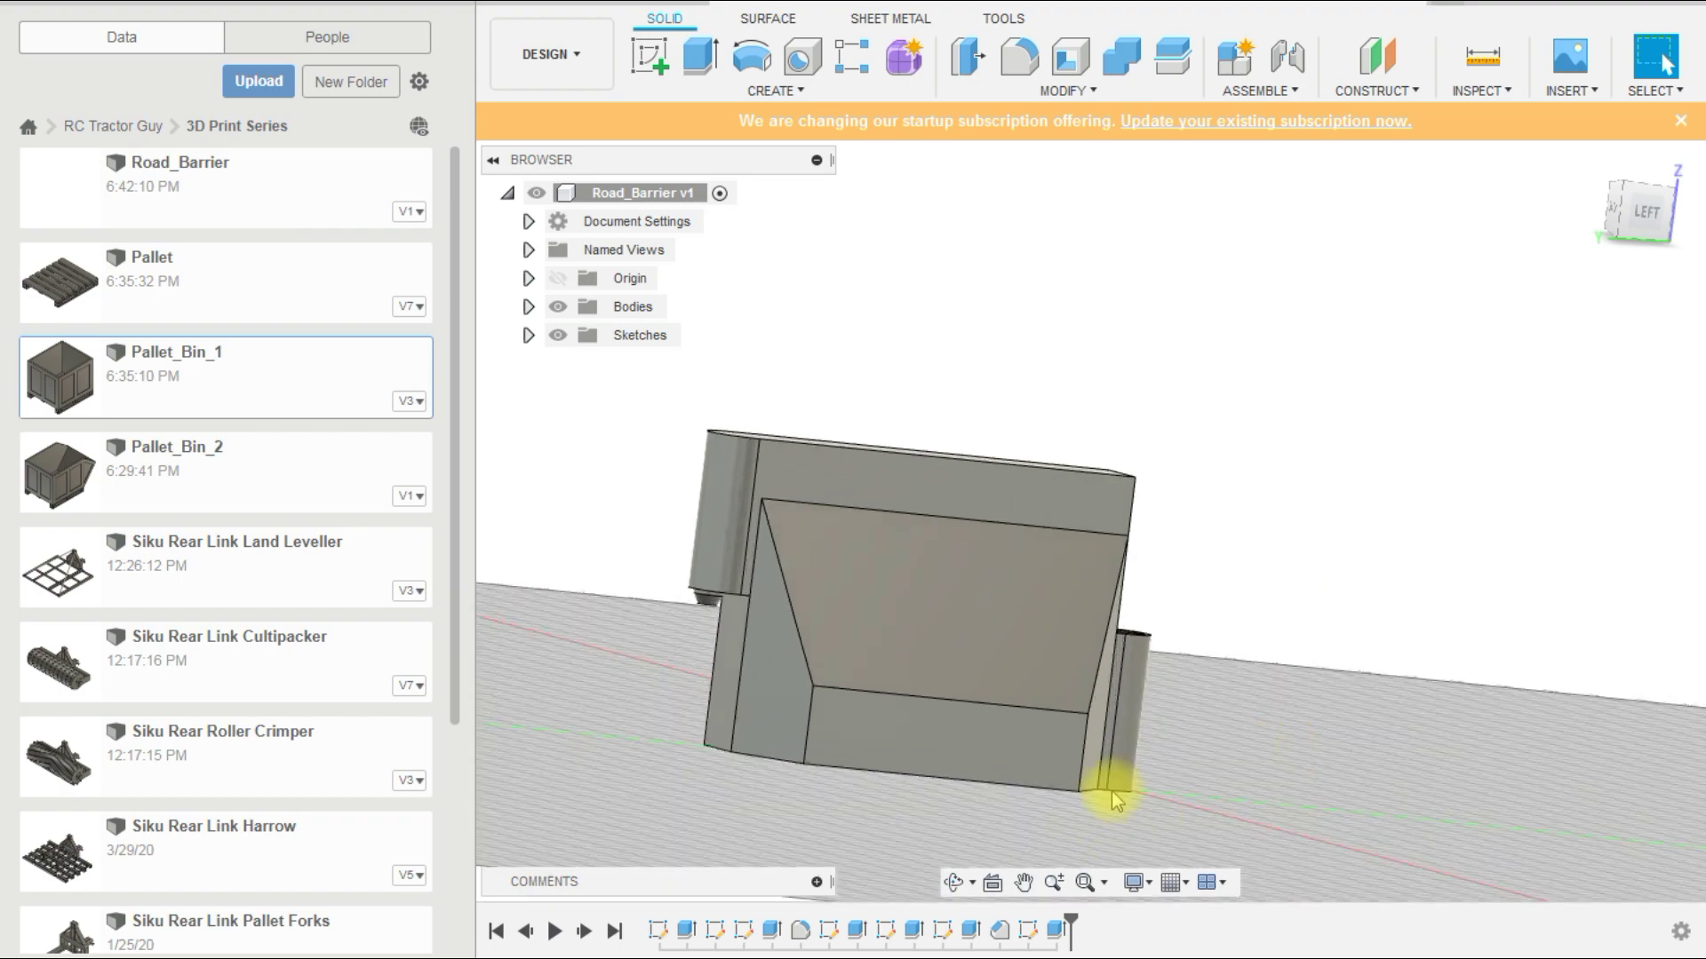
left_click(654, 49)
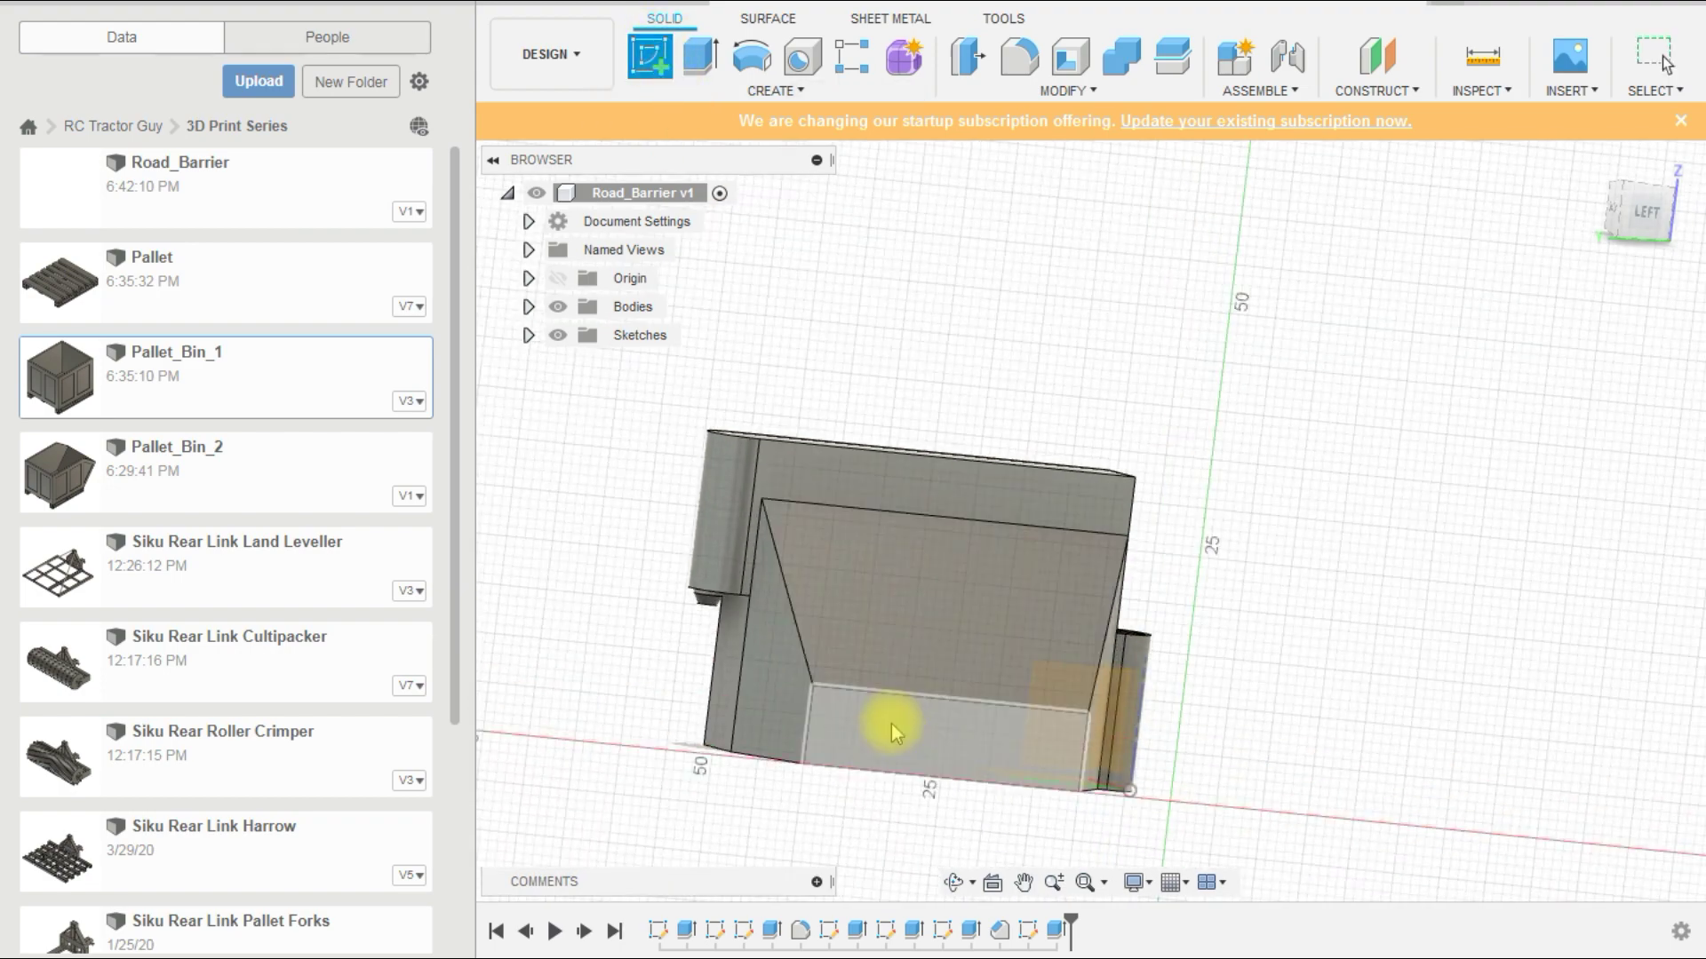
left_click(888, 723)
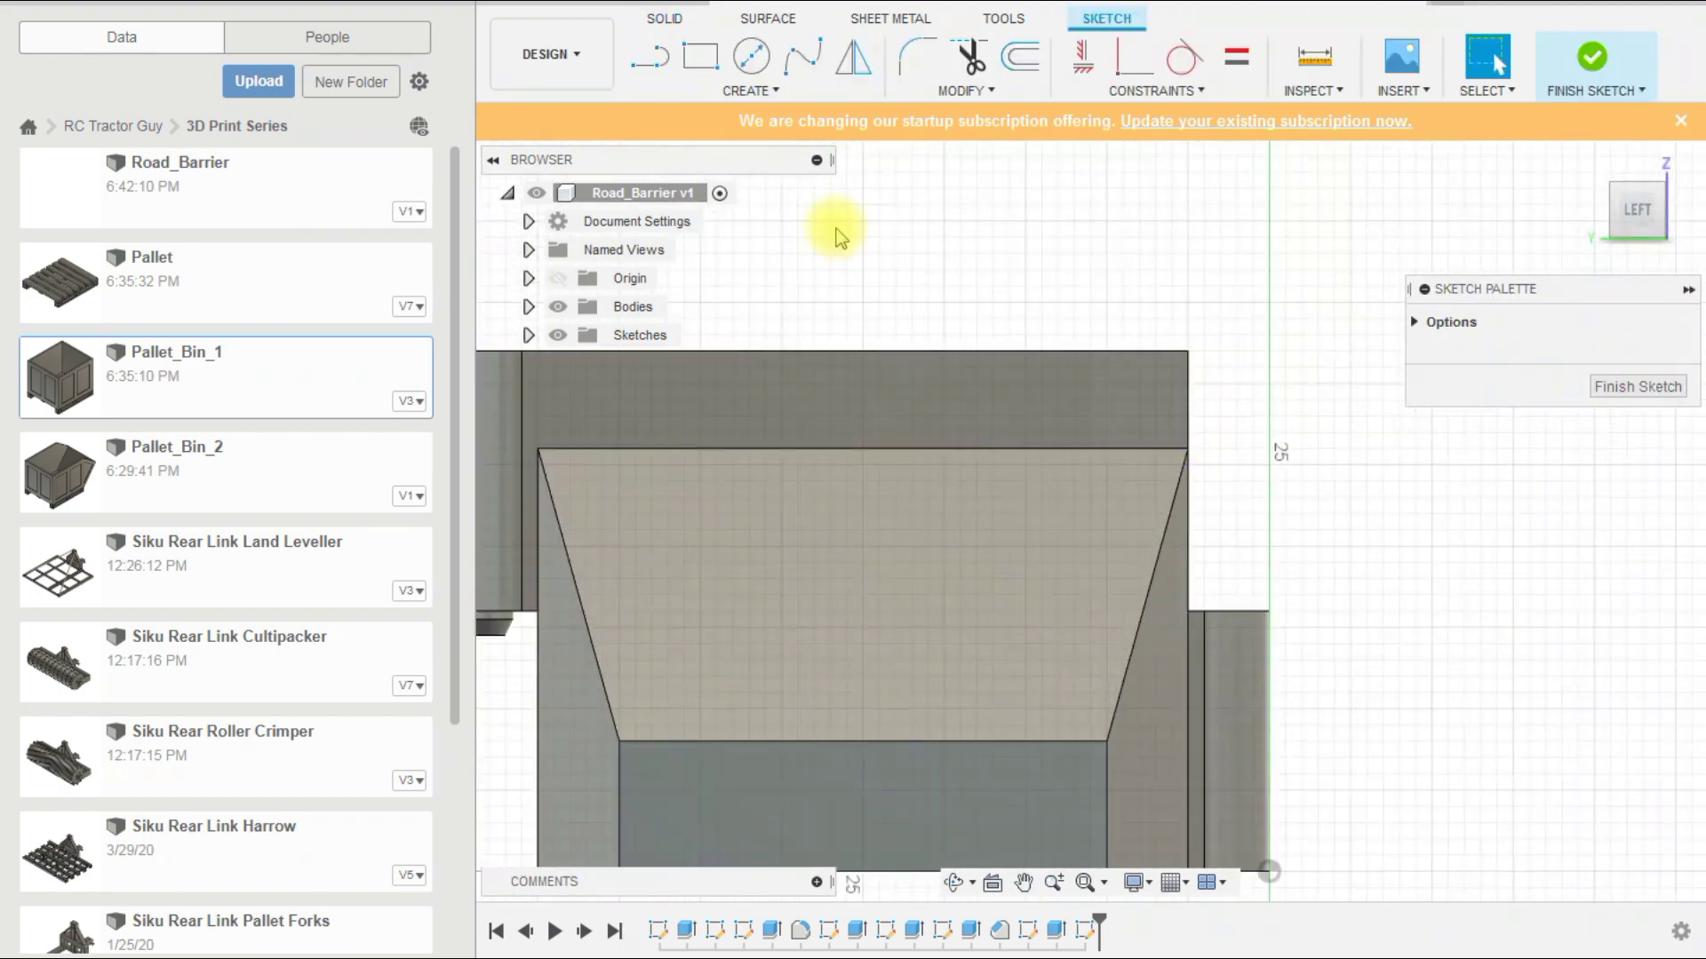
Step: Sketch three side-by-side rectangles spanning the sloped face from its upper edge to its lower edge, the middle one about 7.5 mm wide
left_click(700, 56)
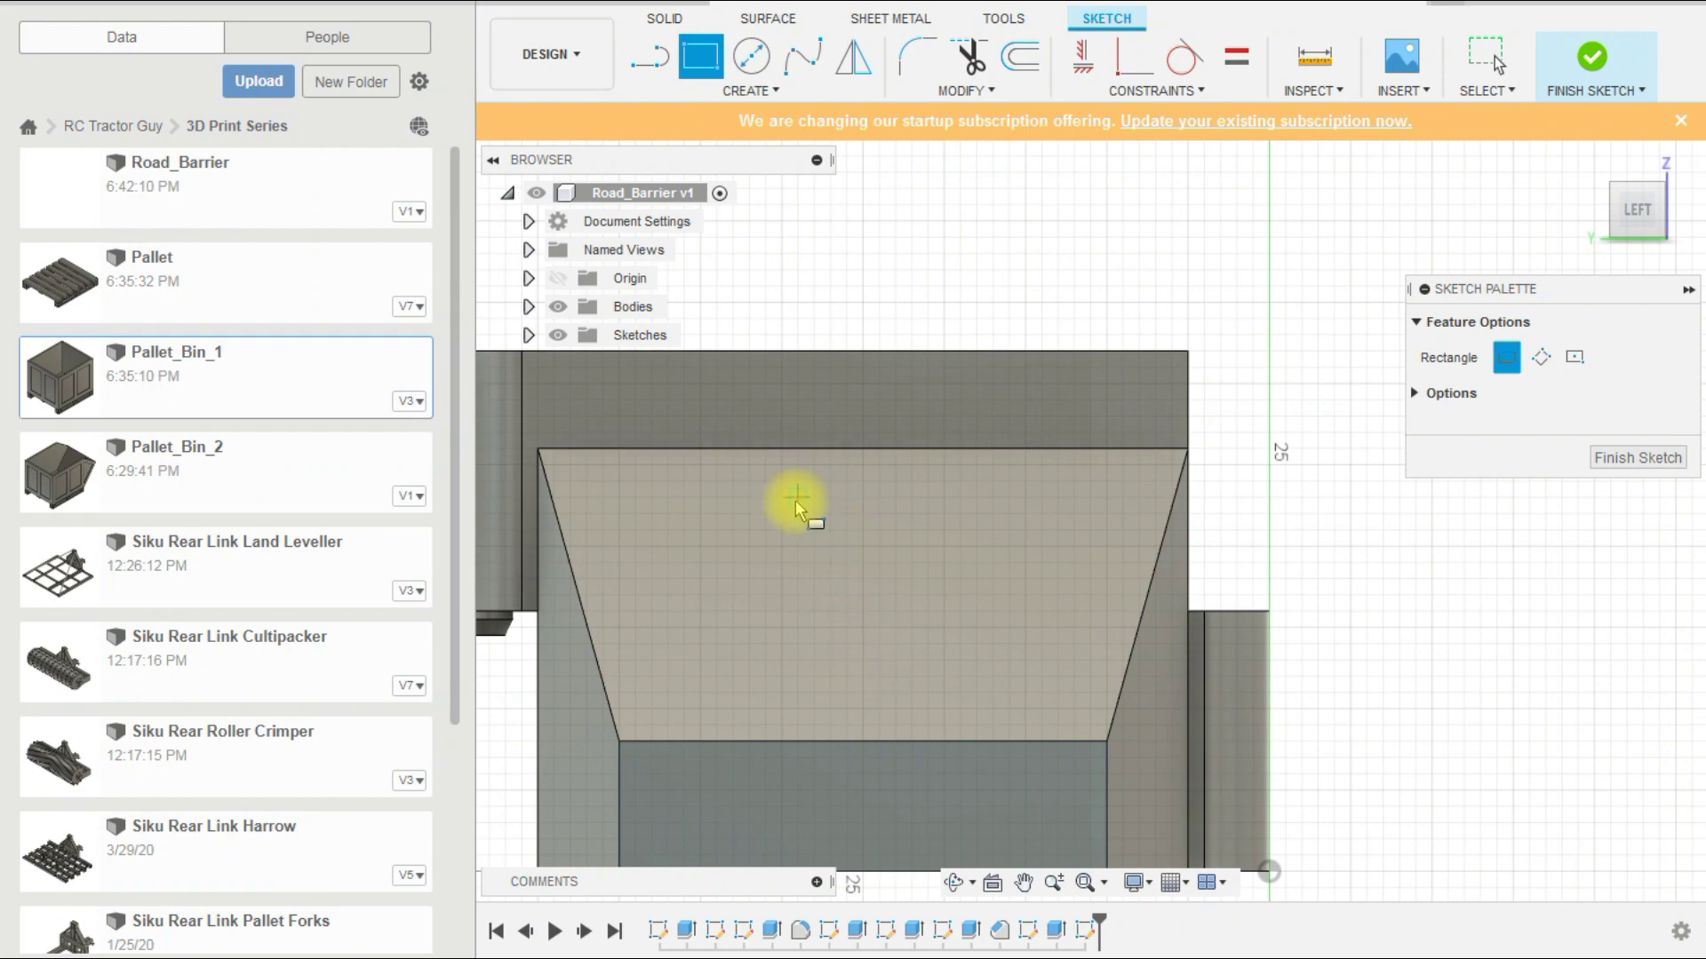
left_click(798, 449)
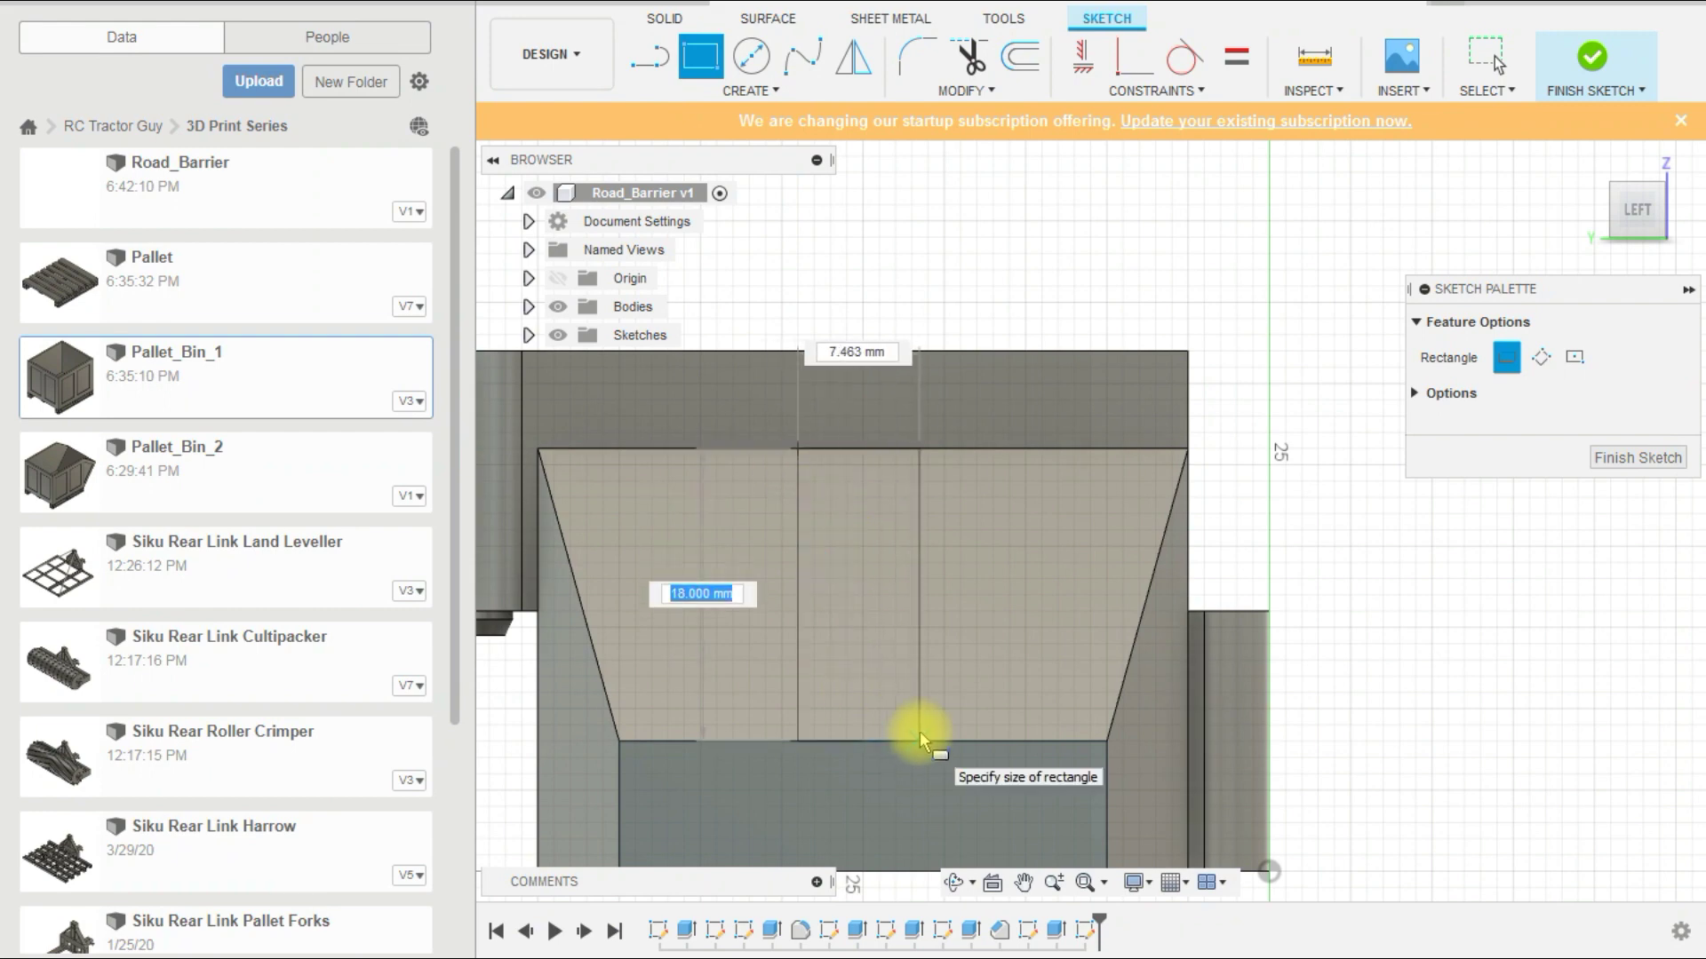
left_click(918, 740)
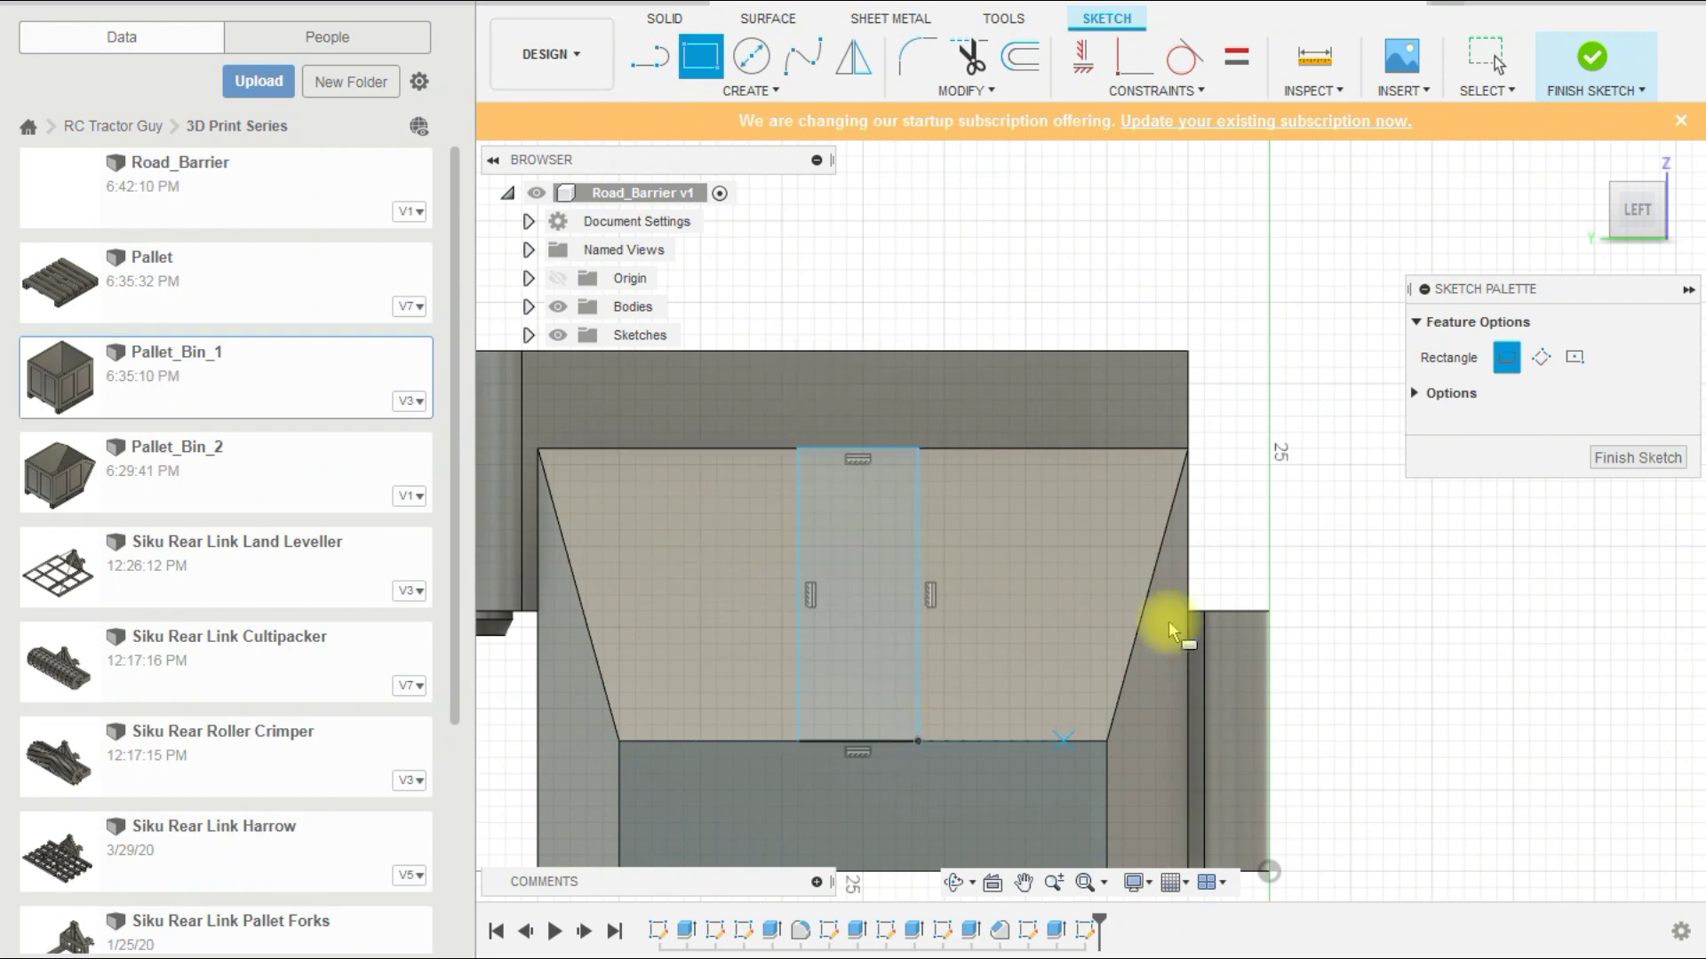
left_click(978, 740)
left_click(1058, 448)
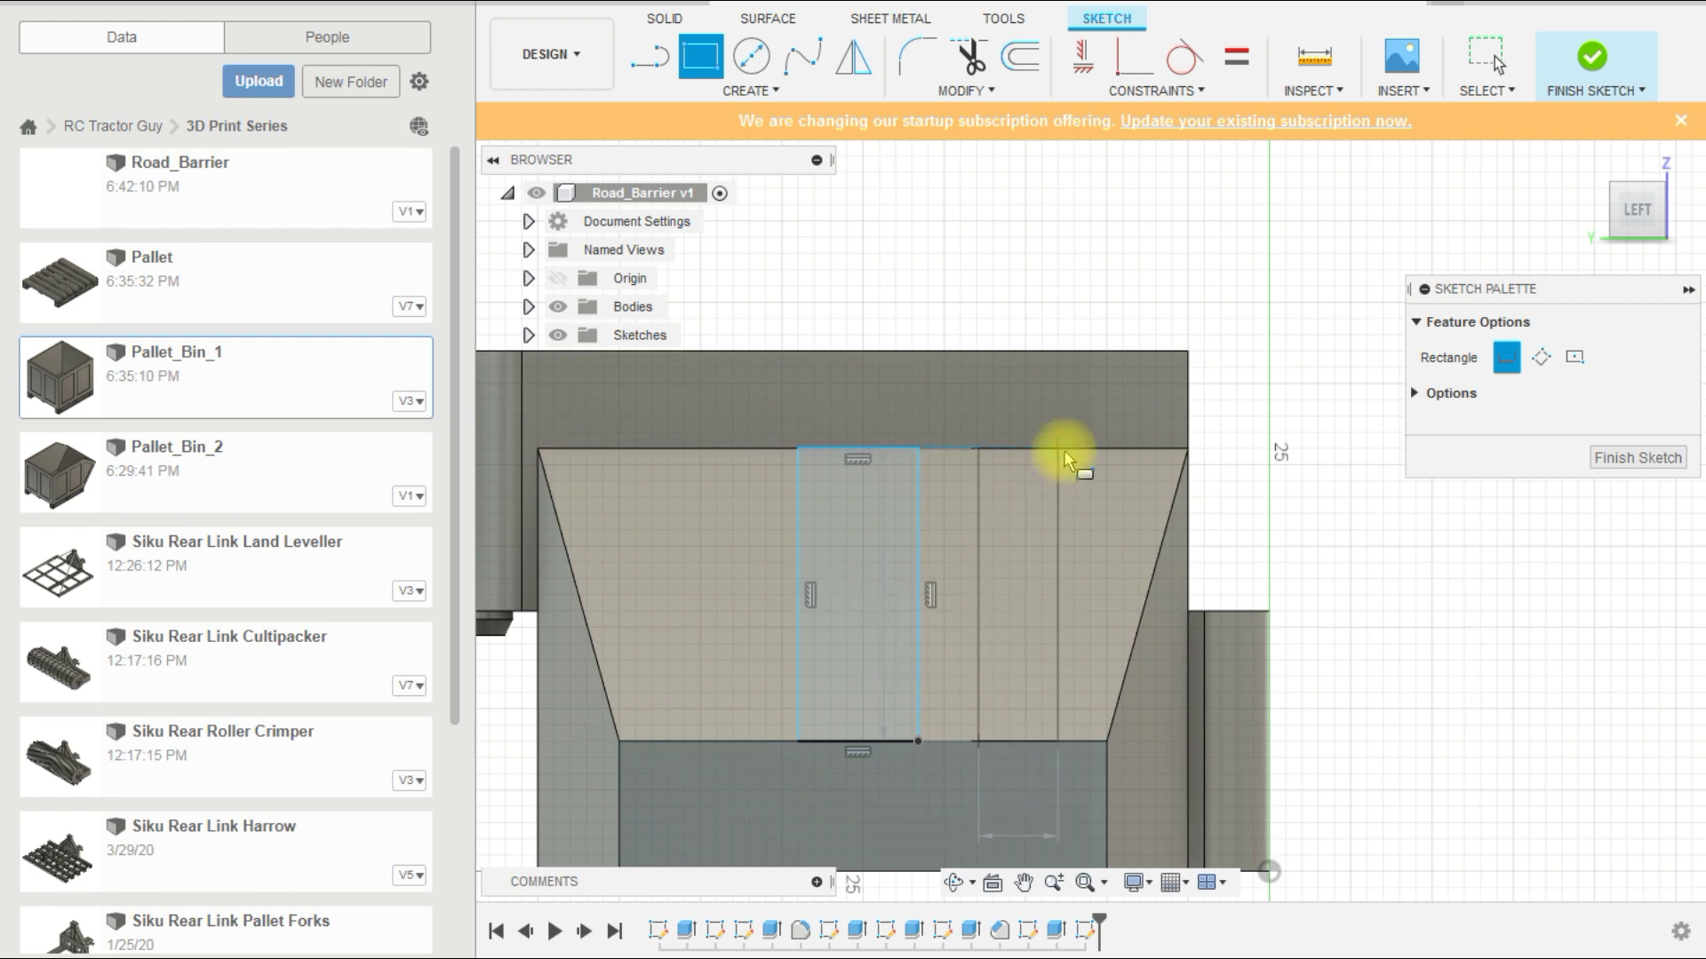
left_click(743, 740)
left_click(667, 448)
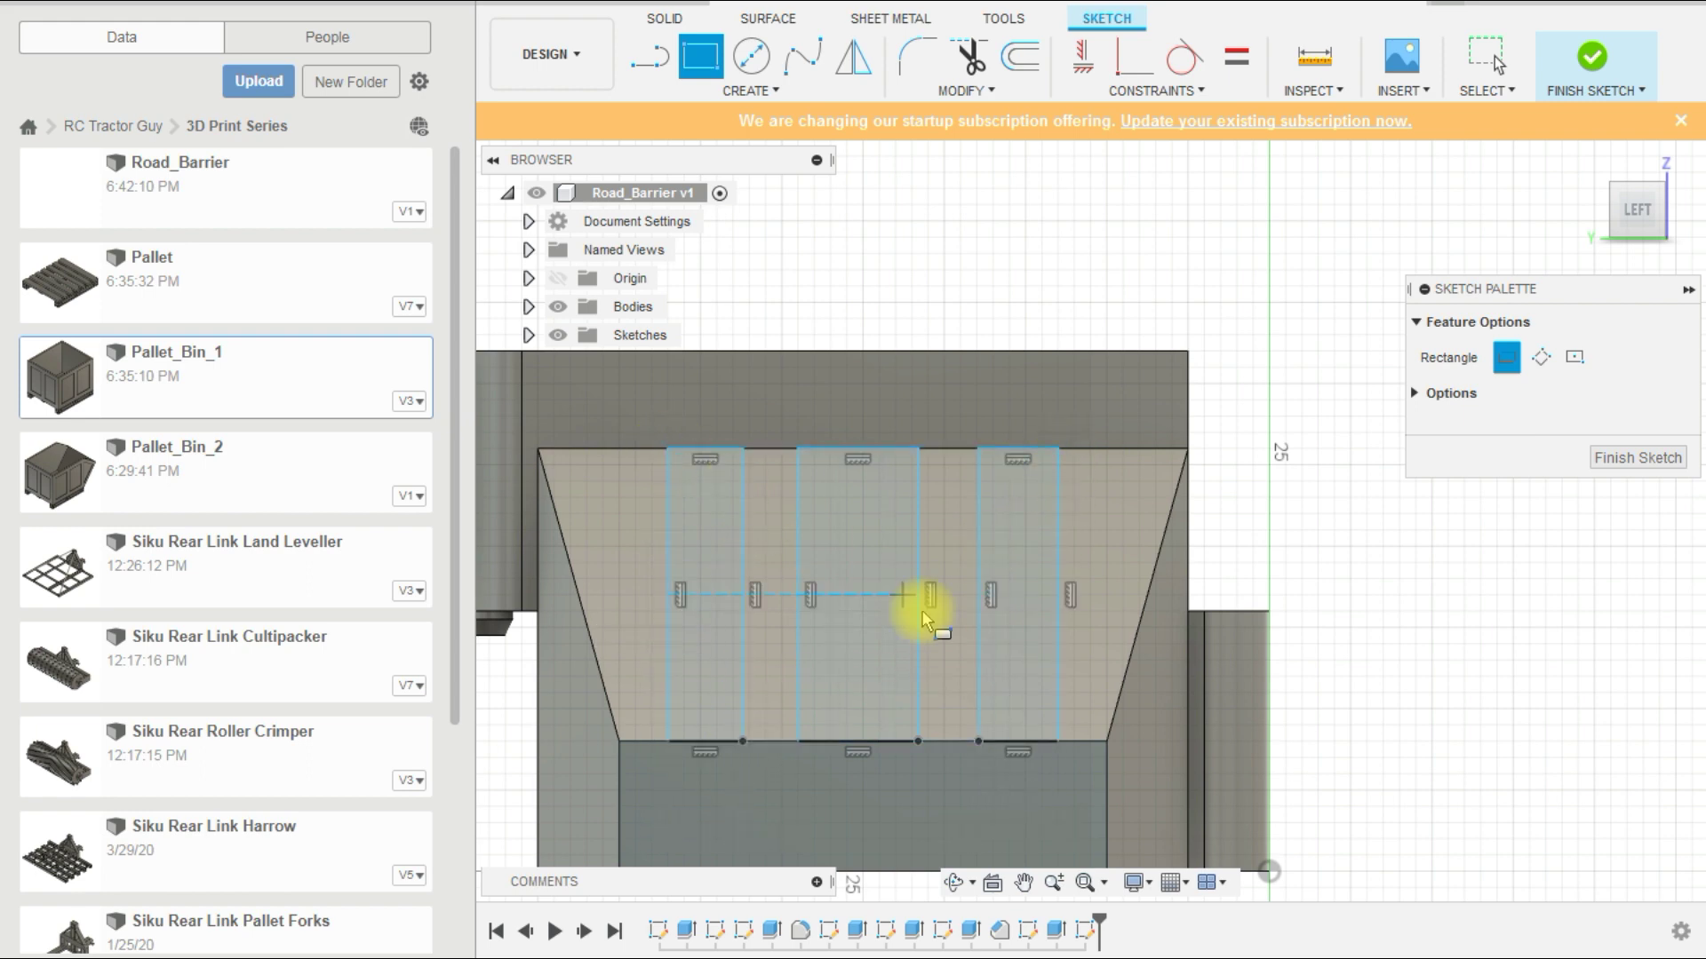
scroll(759, 533, "down", 1)
key("Escape")
Step: Dimension the width of each of the three rectangles to 5 mm
key("d")
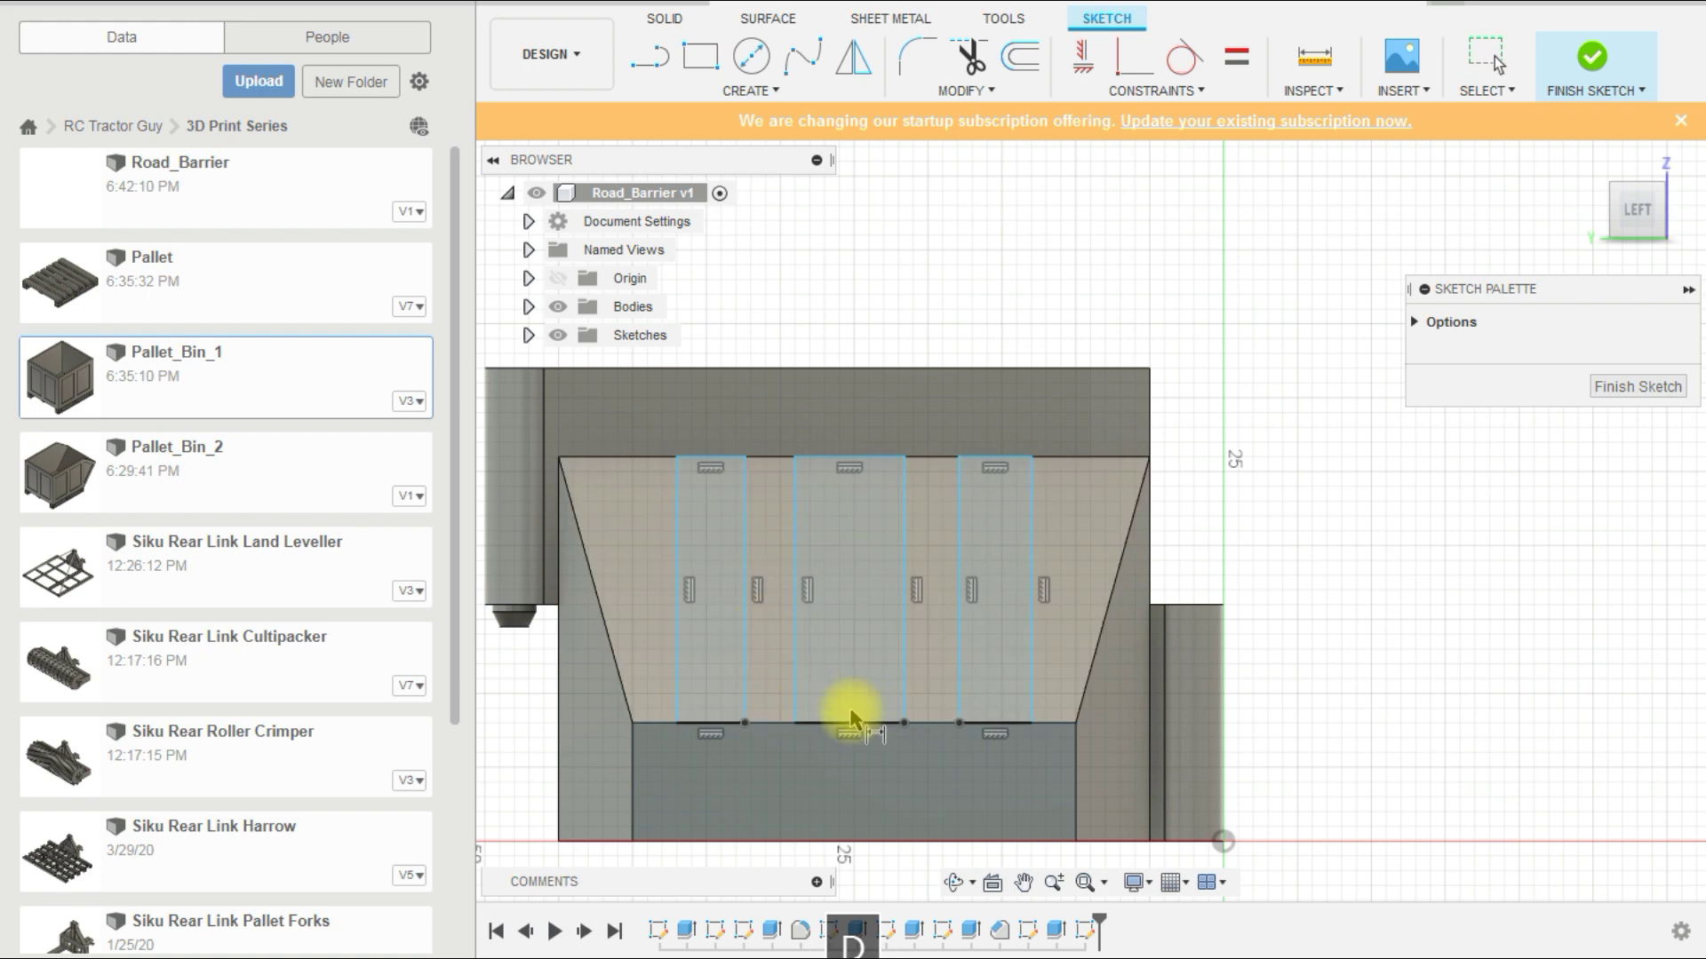
left_click(716, 433)
left_click(716, 425)
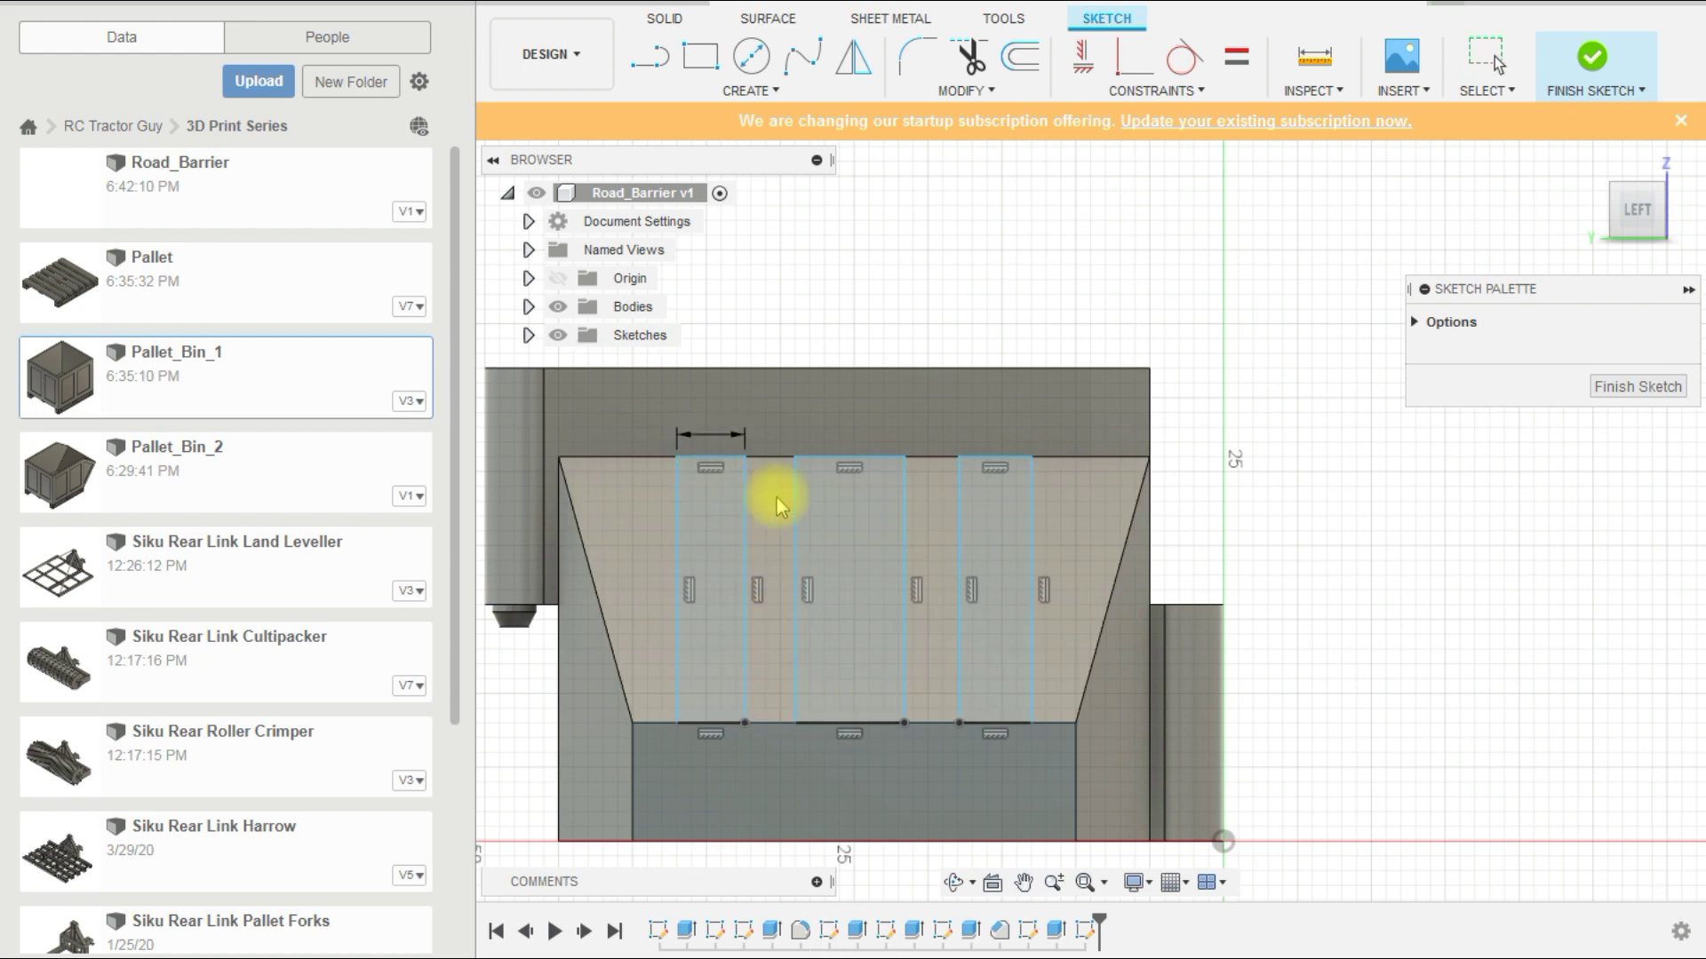
type("5")
key("Return")
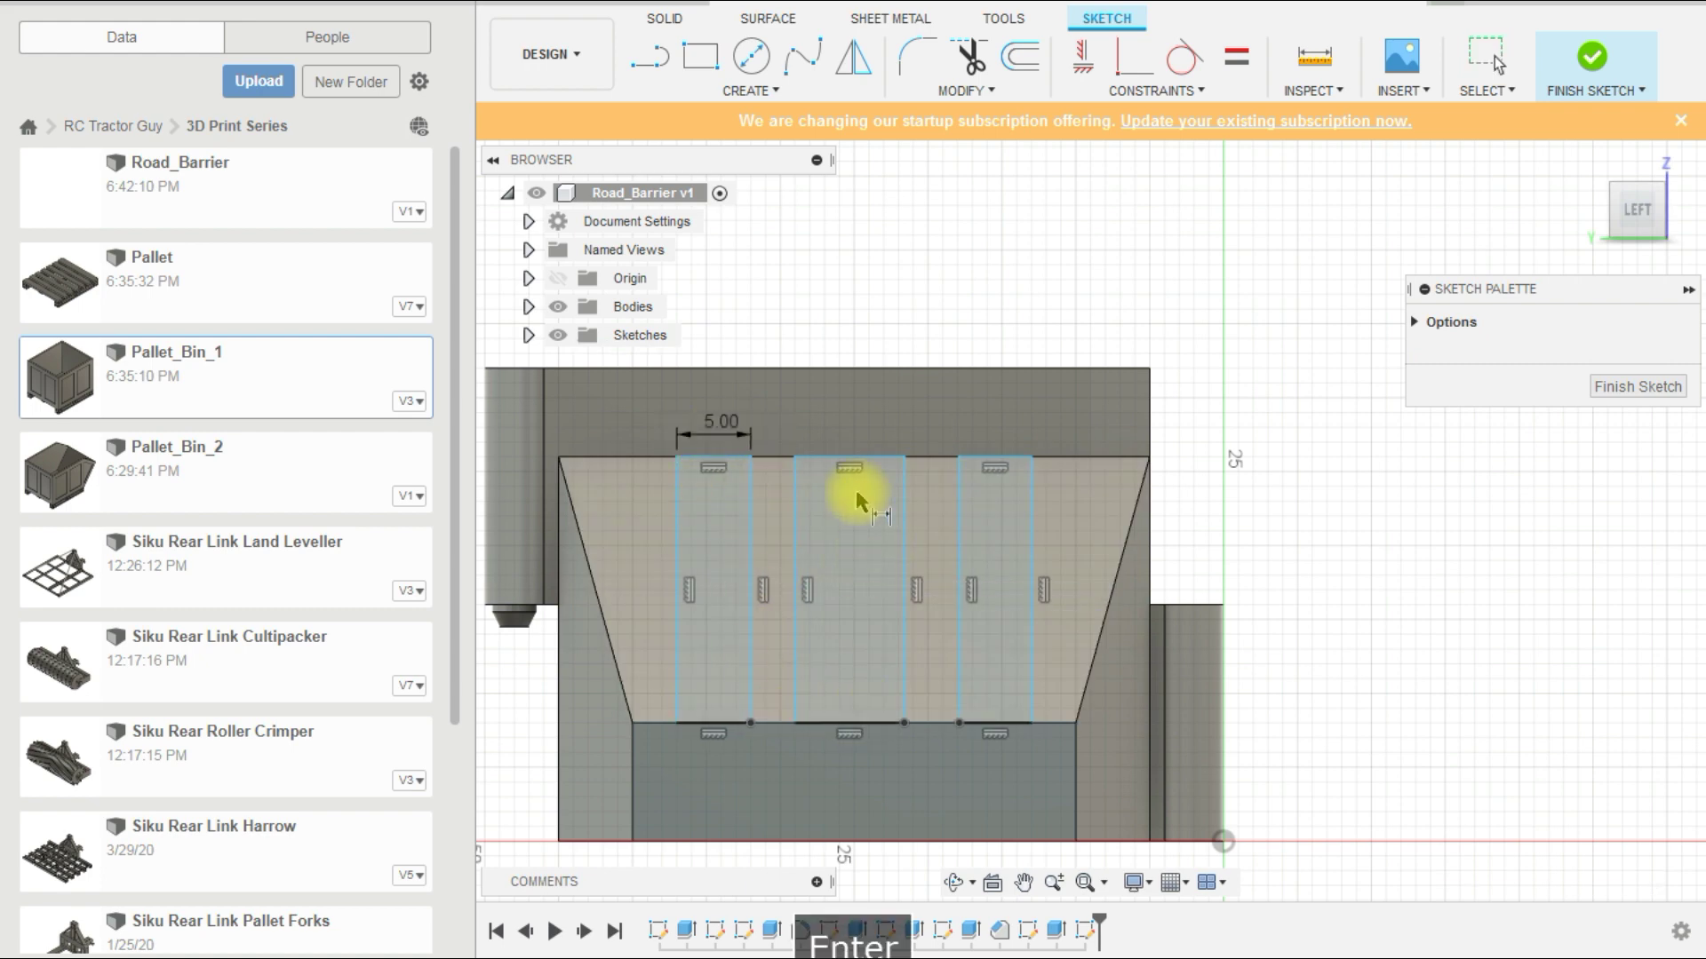
left_click(868, 458)
left_click(872, 425)
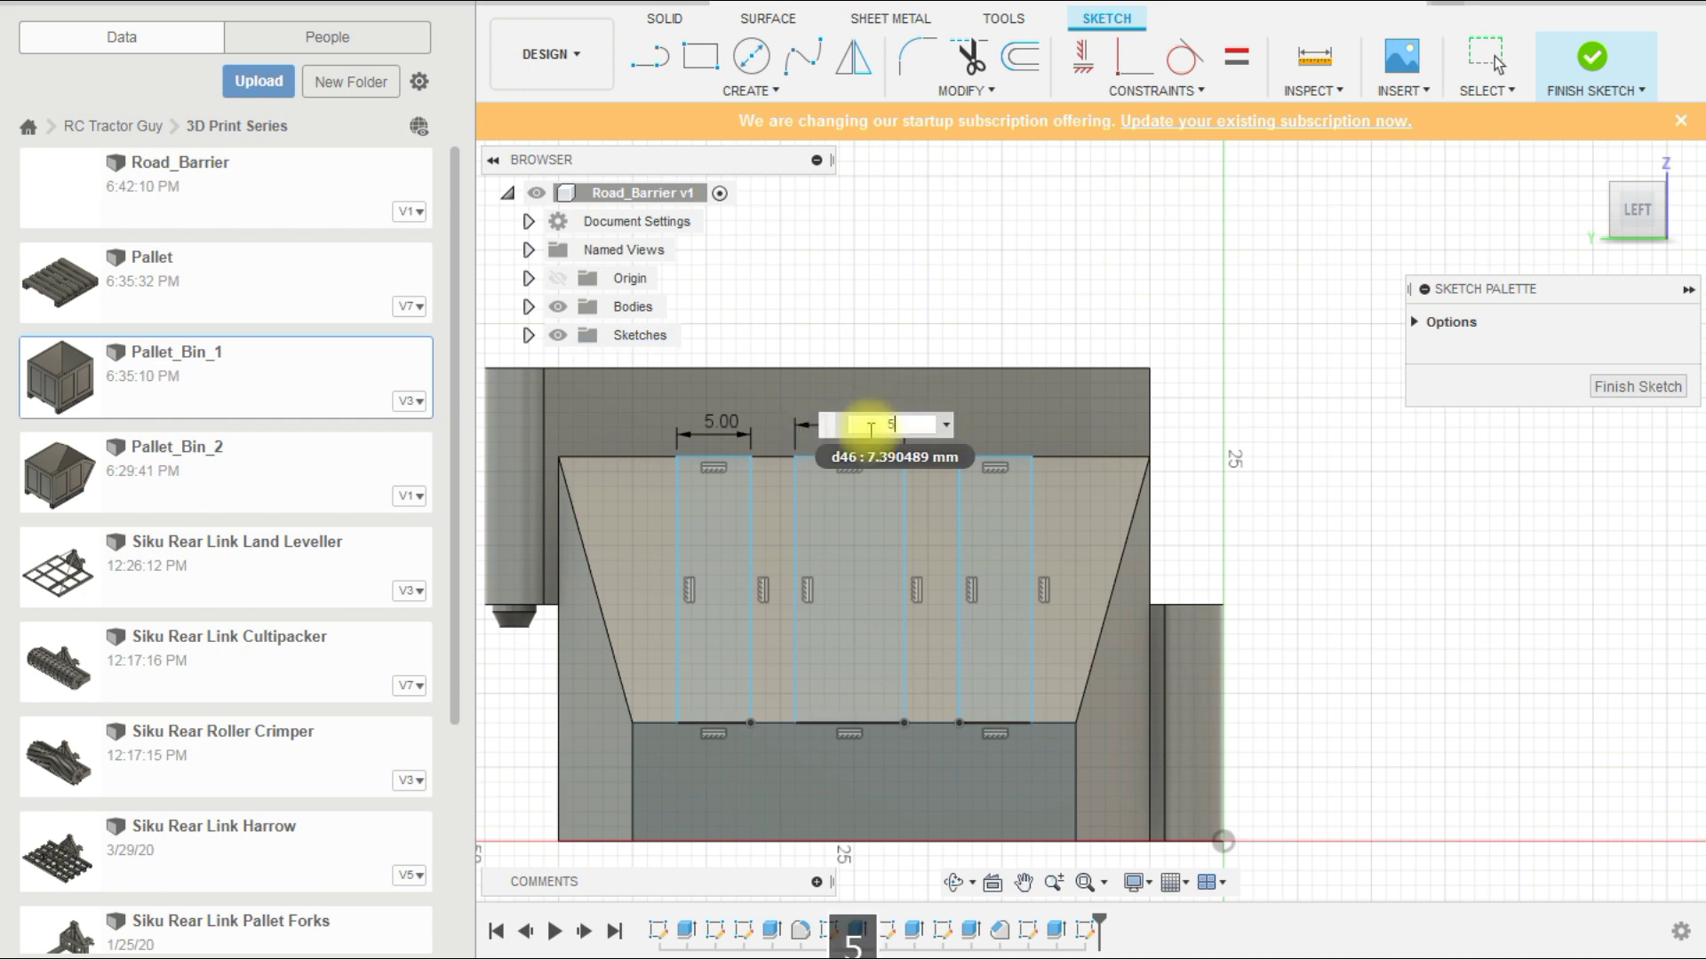
type("5")
key("Return")
left_click(999, 439)
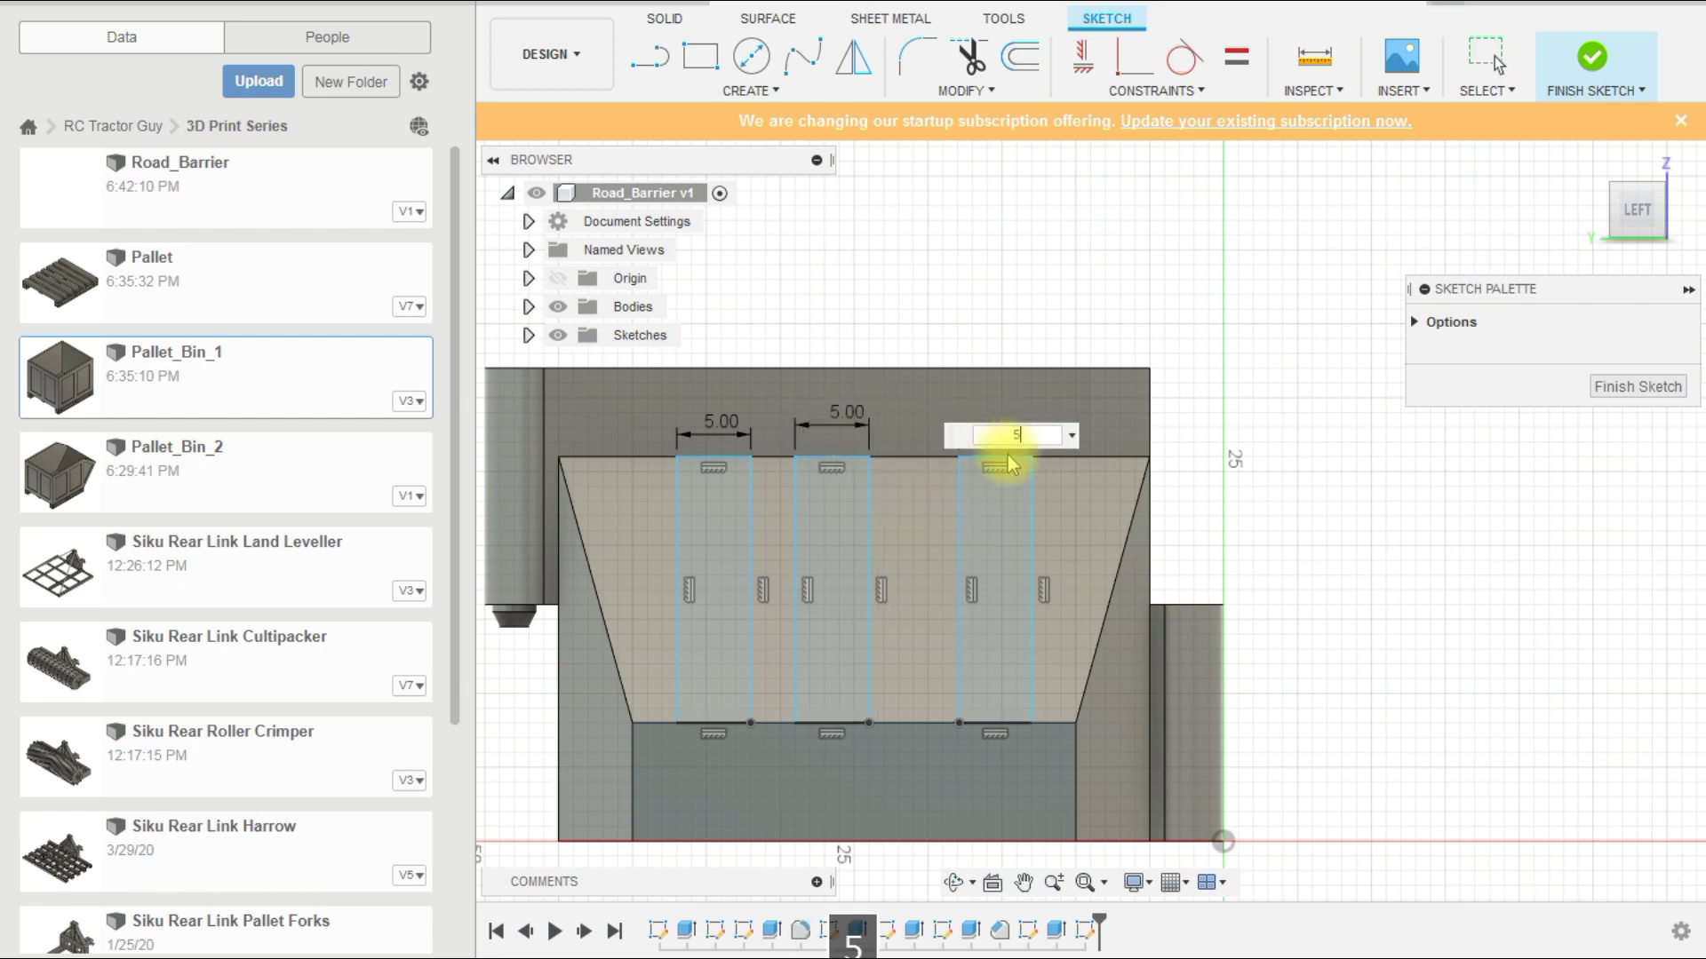
type("5")
key("Return")
Step: Dimension the middle rectangle's side nearest the origin to 22.5 mm from the origin point
scroll(870, 462, "down", 3)
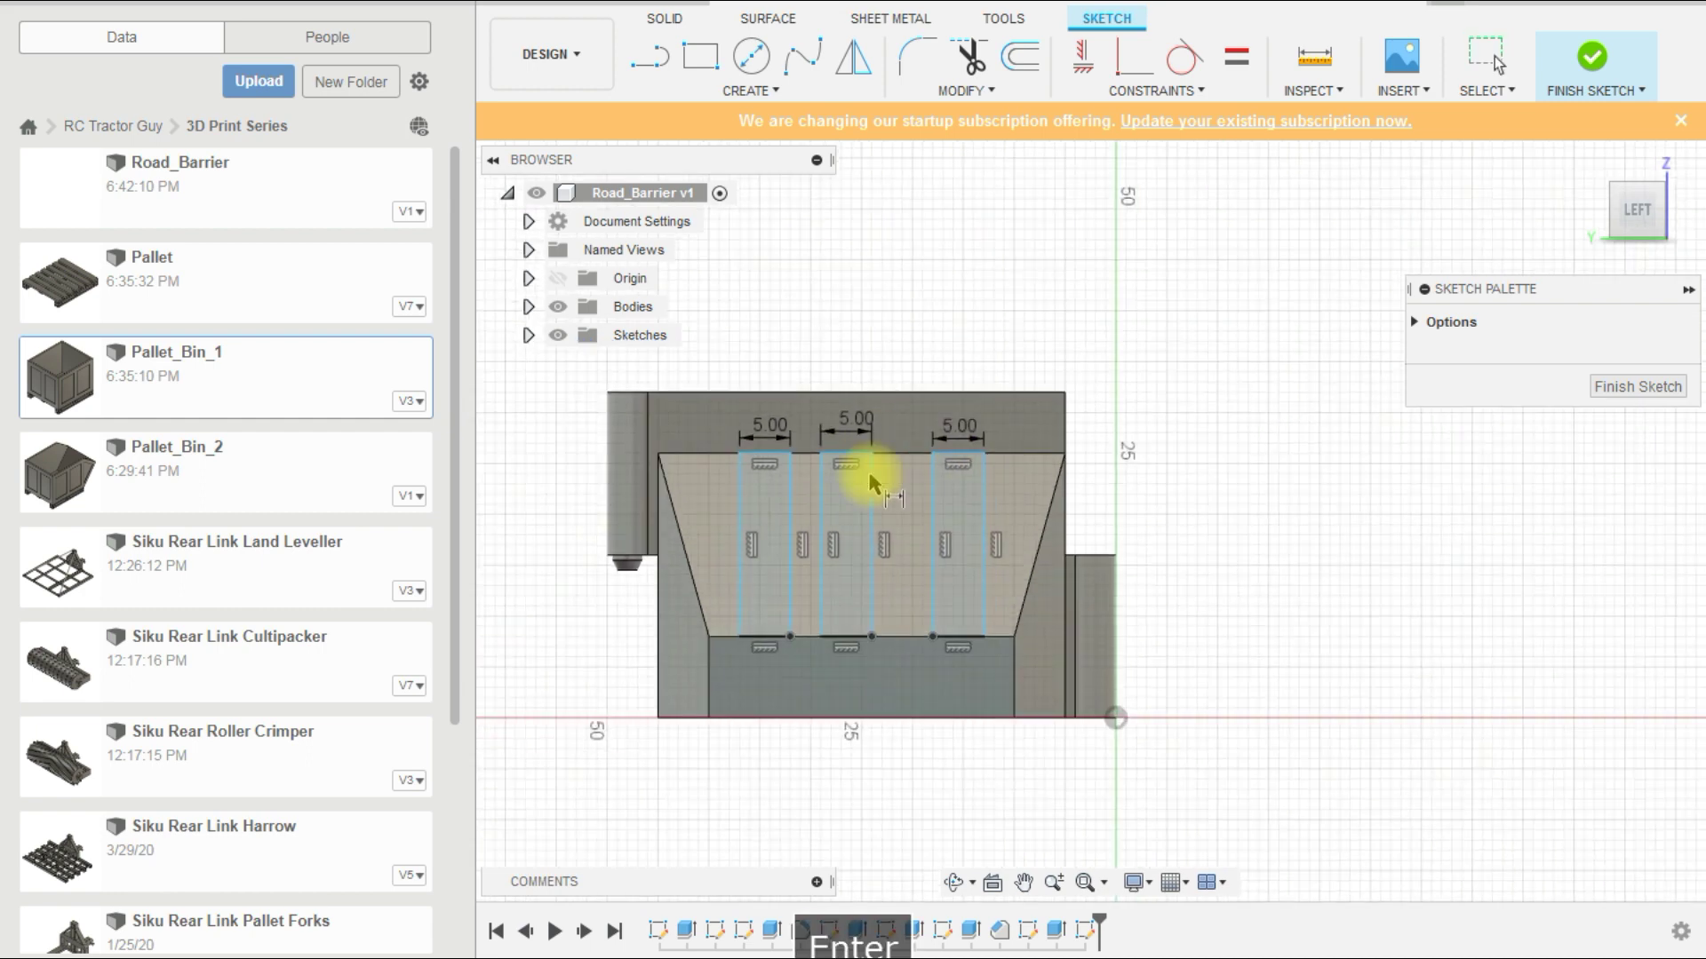
left_click(870, 618)
left_click(1115, 720)
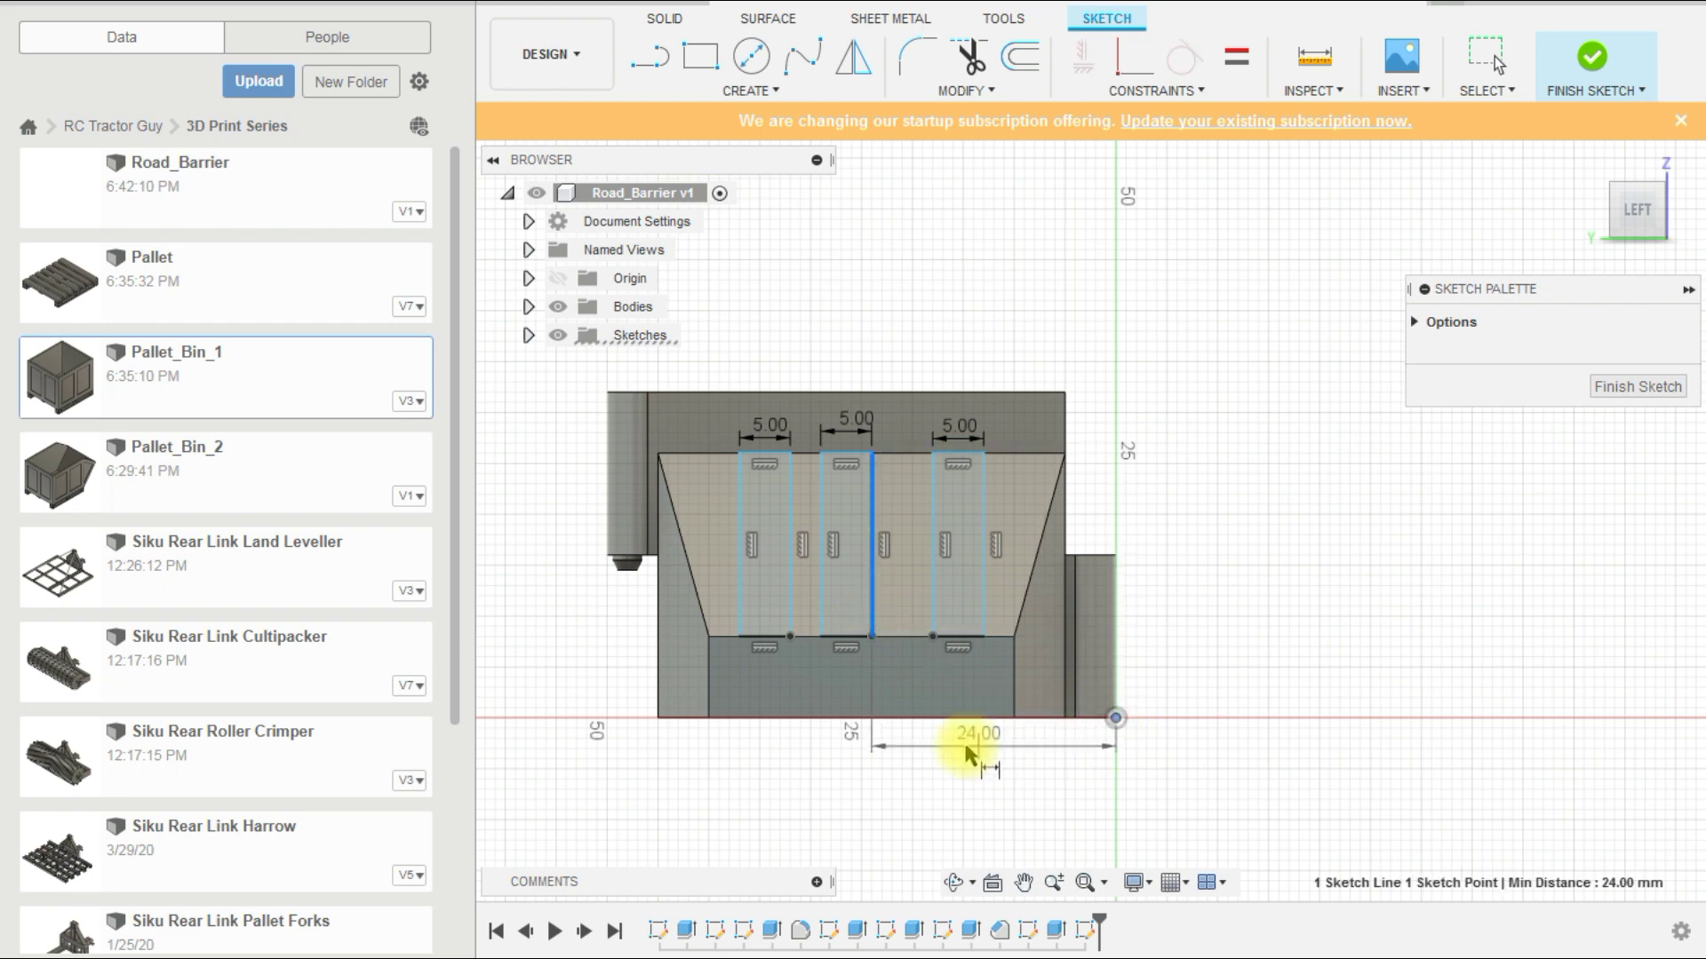
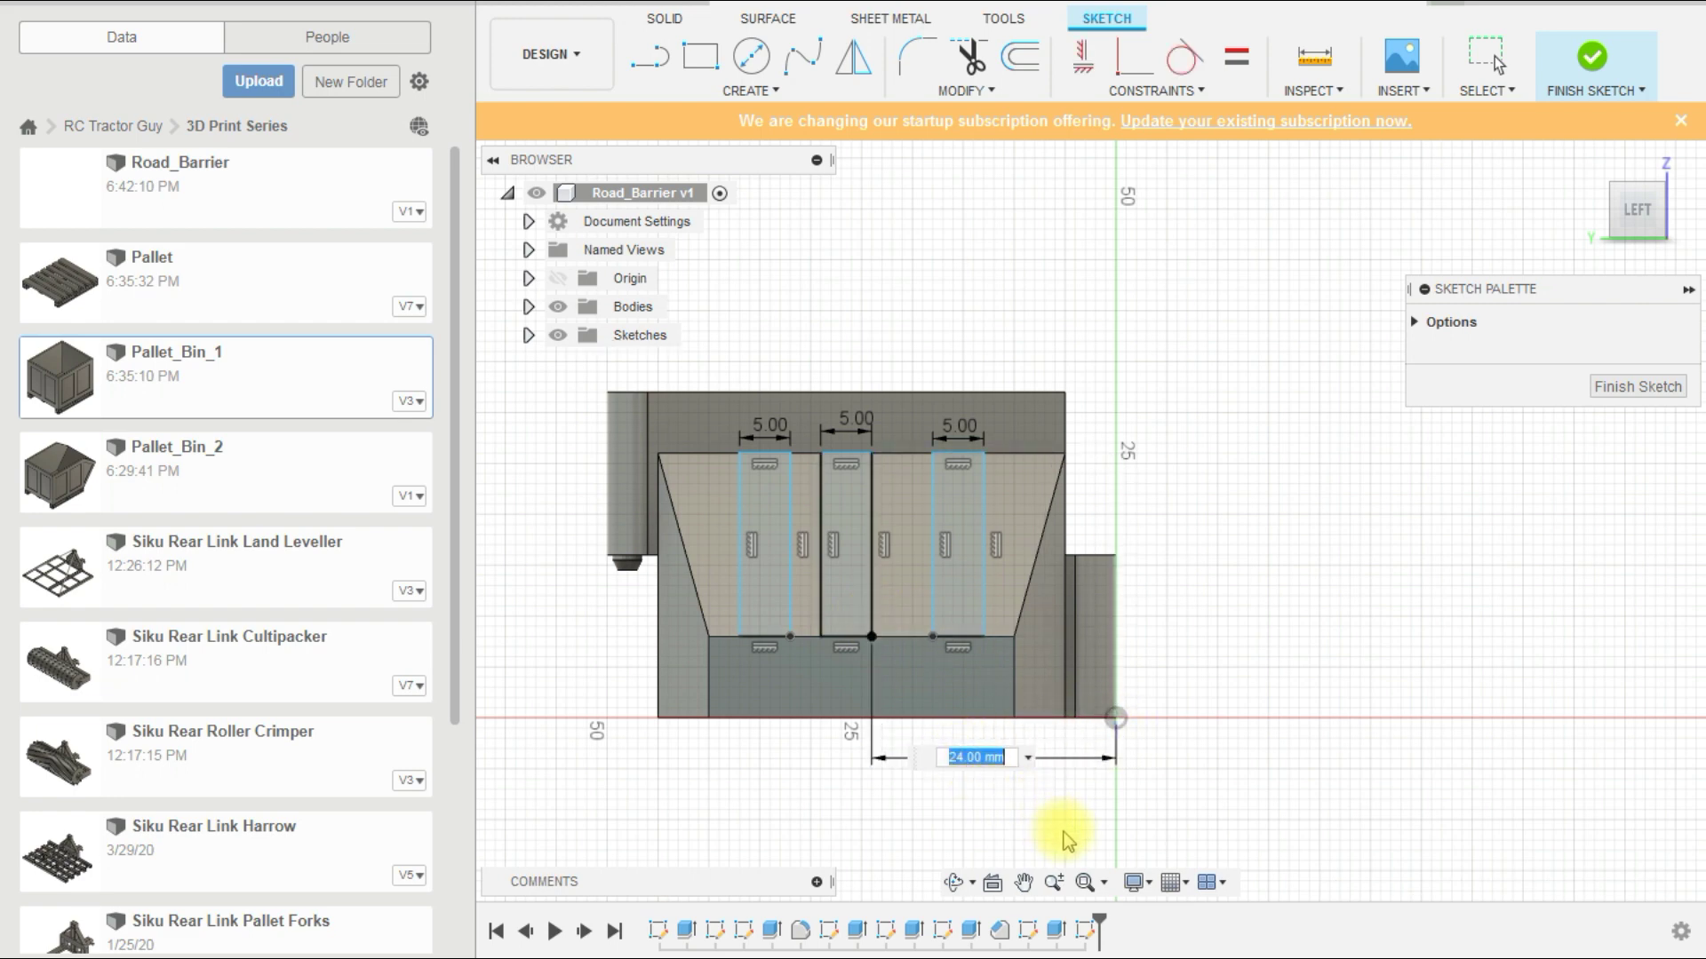
type("22.5")
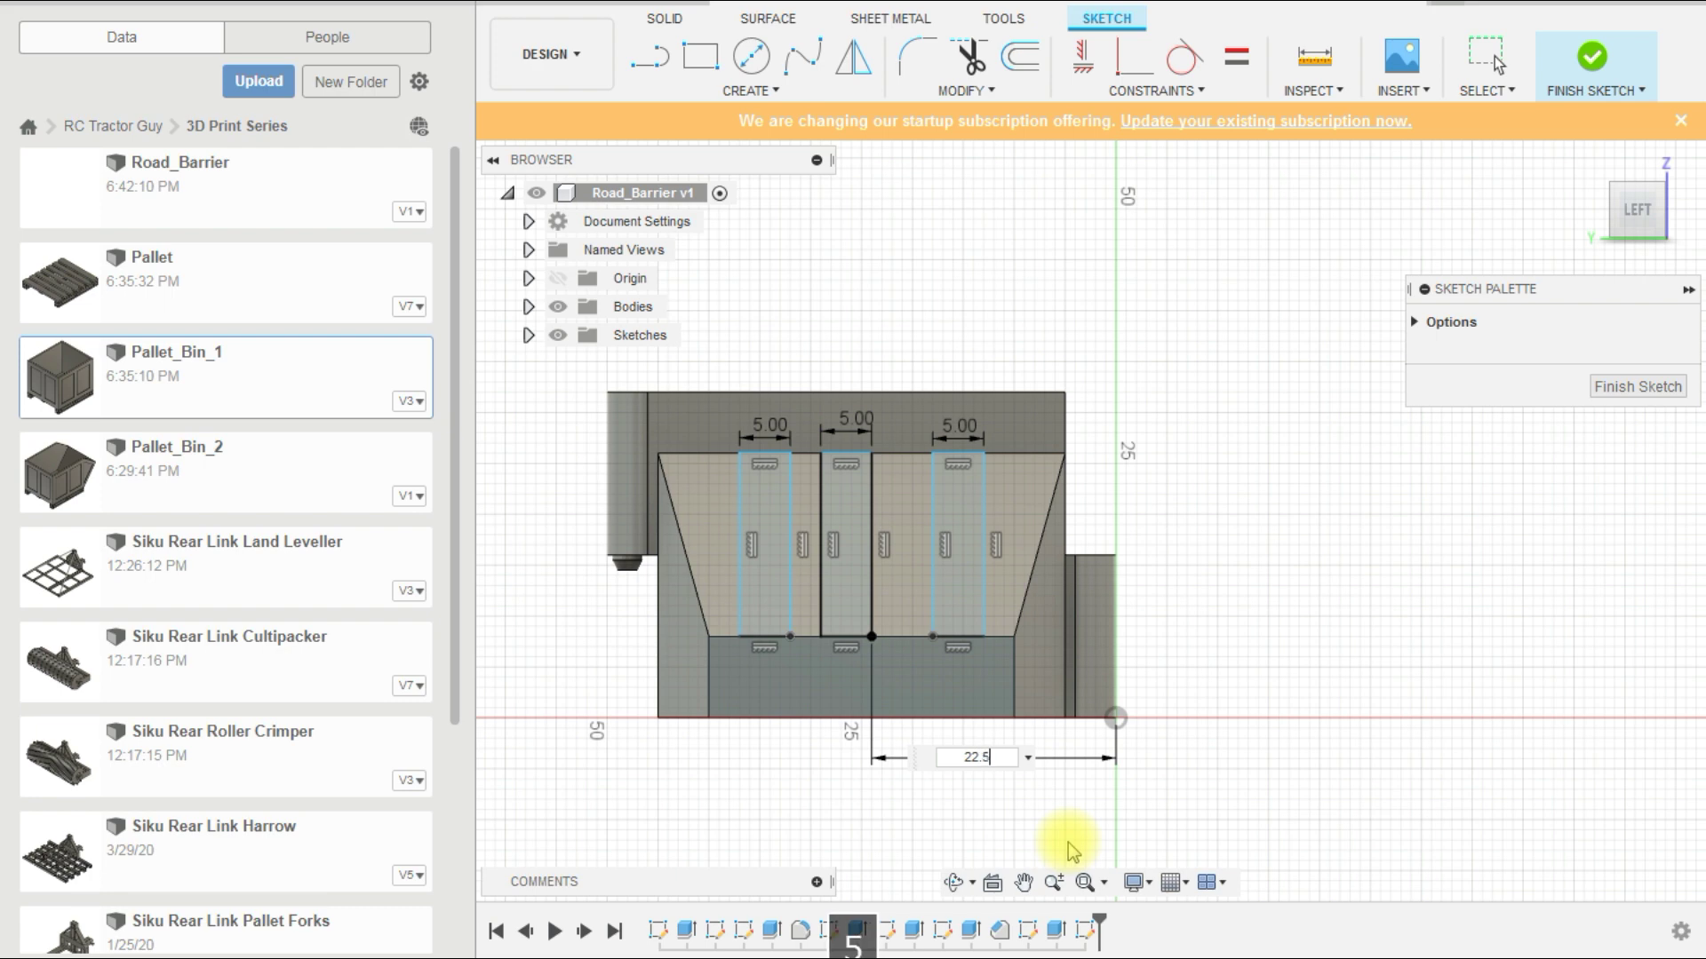
key("Return")
scroll(897, 555, "up", 2)
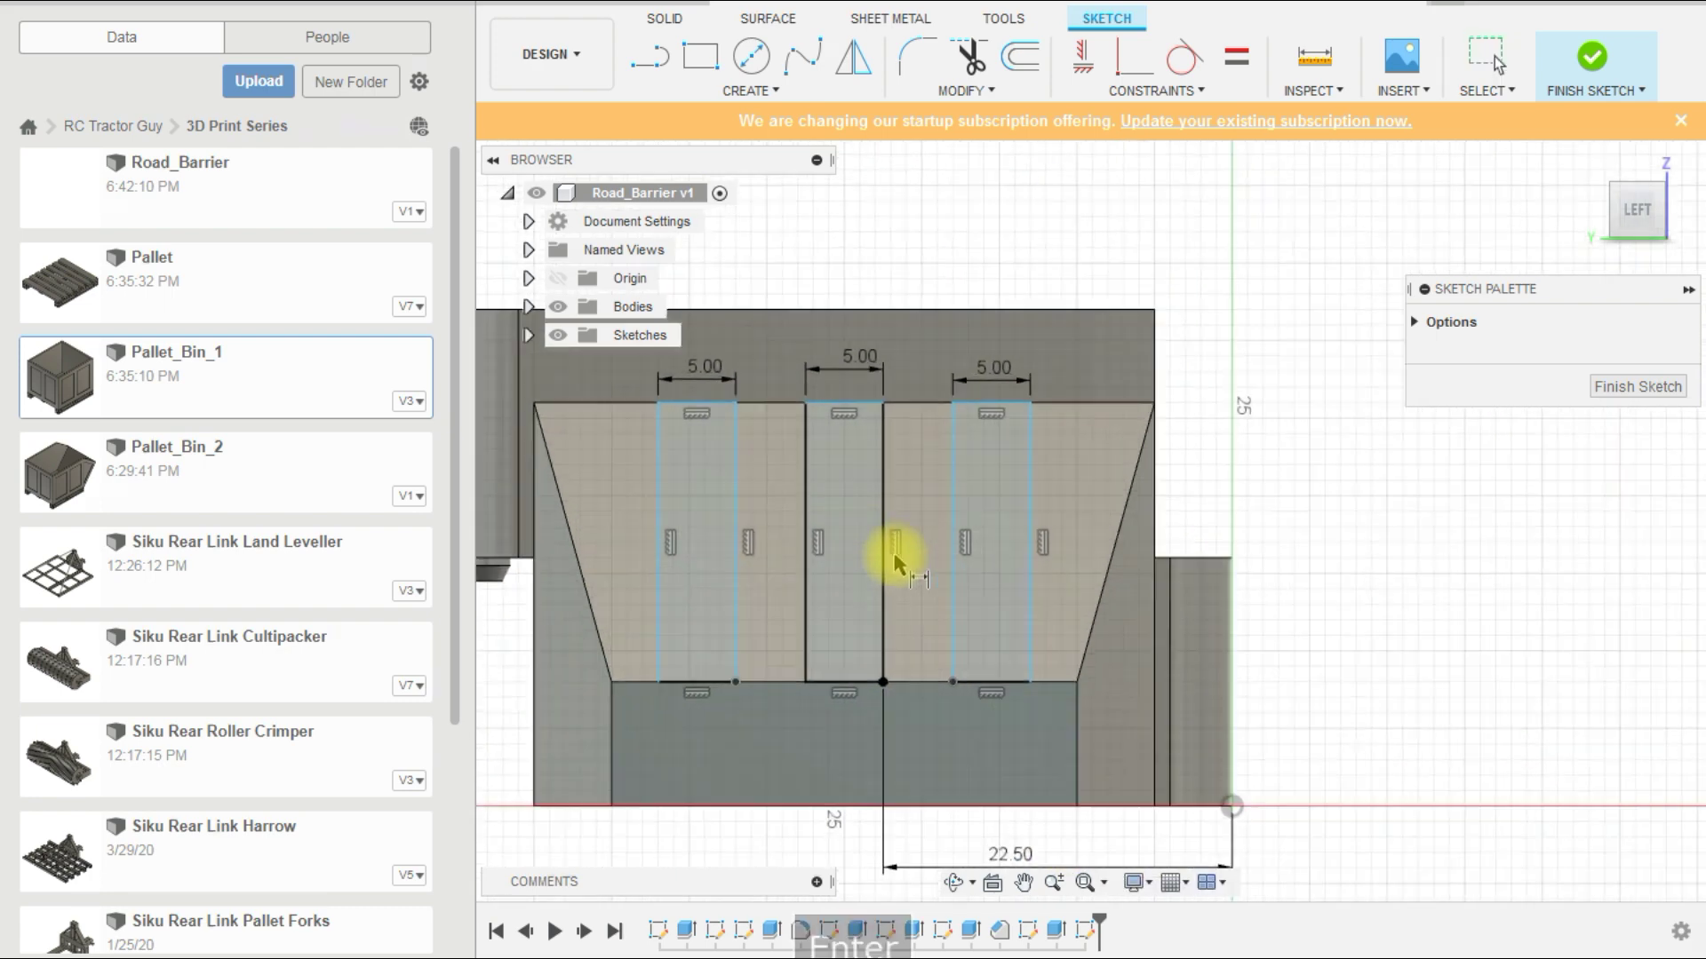
Step: Dimension the gaps between the middle rectangle and the two outer rectangles to 5 mm each
left_click(888, 657)
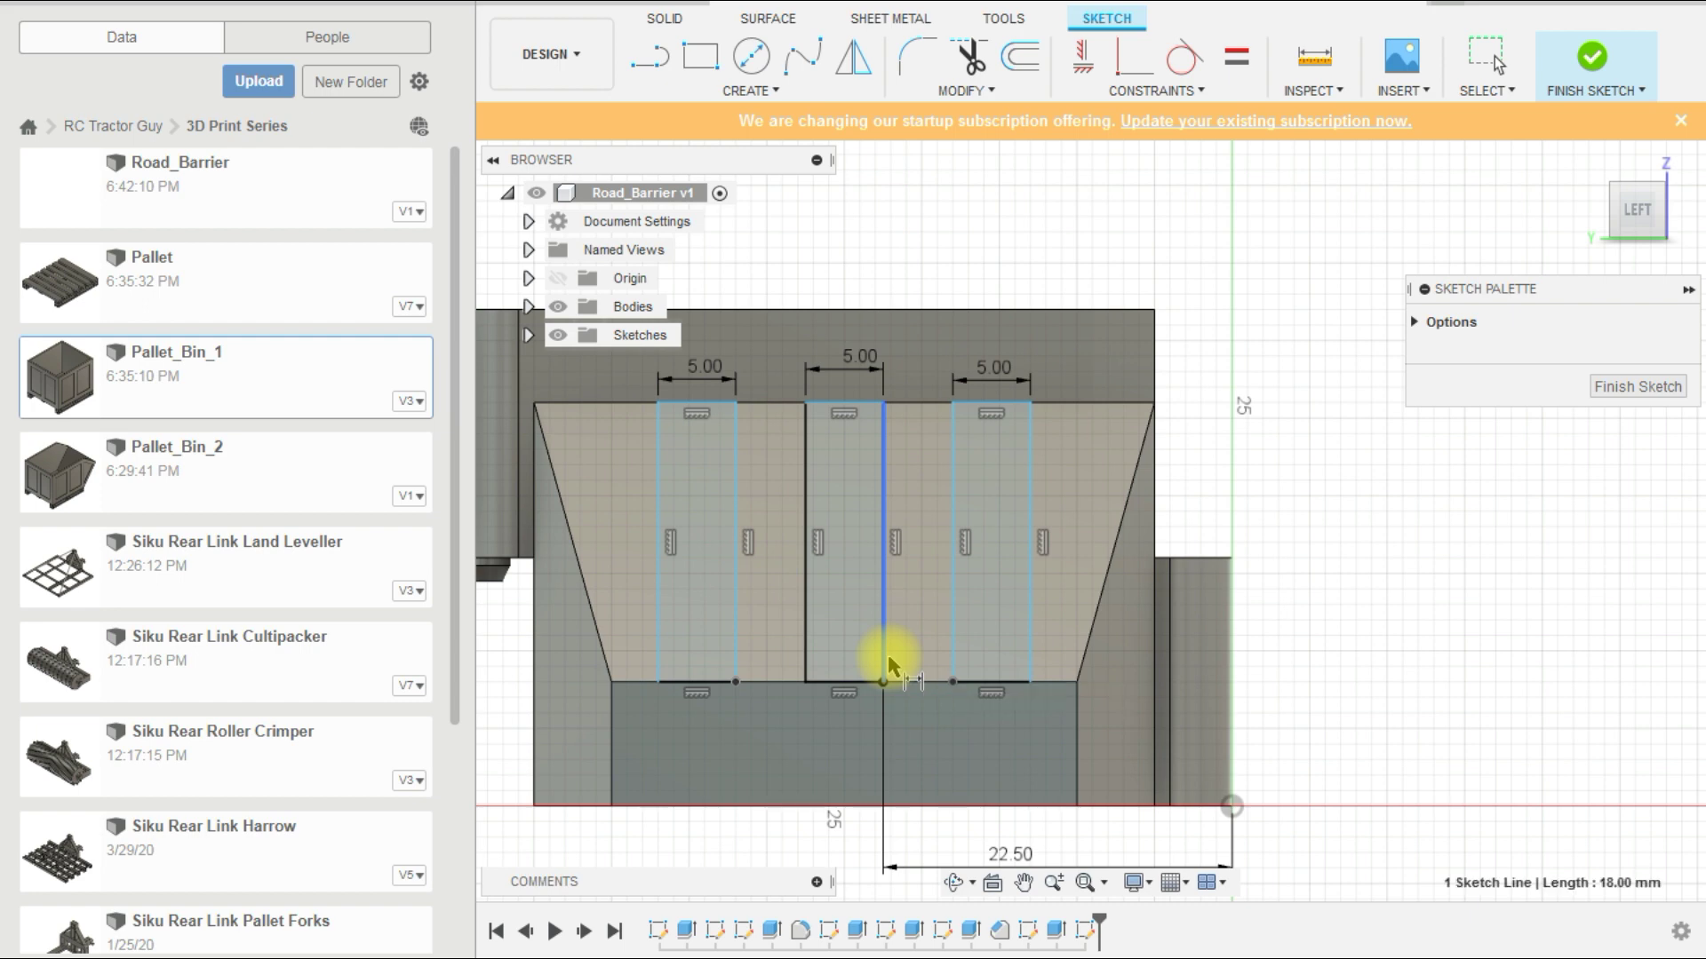
left_click(950, 654)
left_click(945, 691)
type("5")
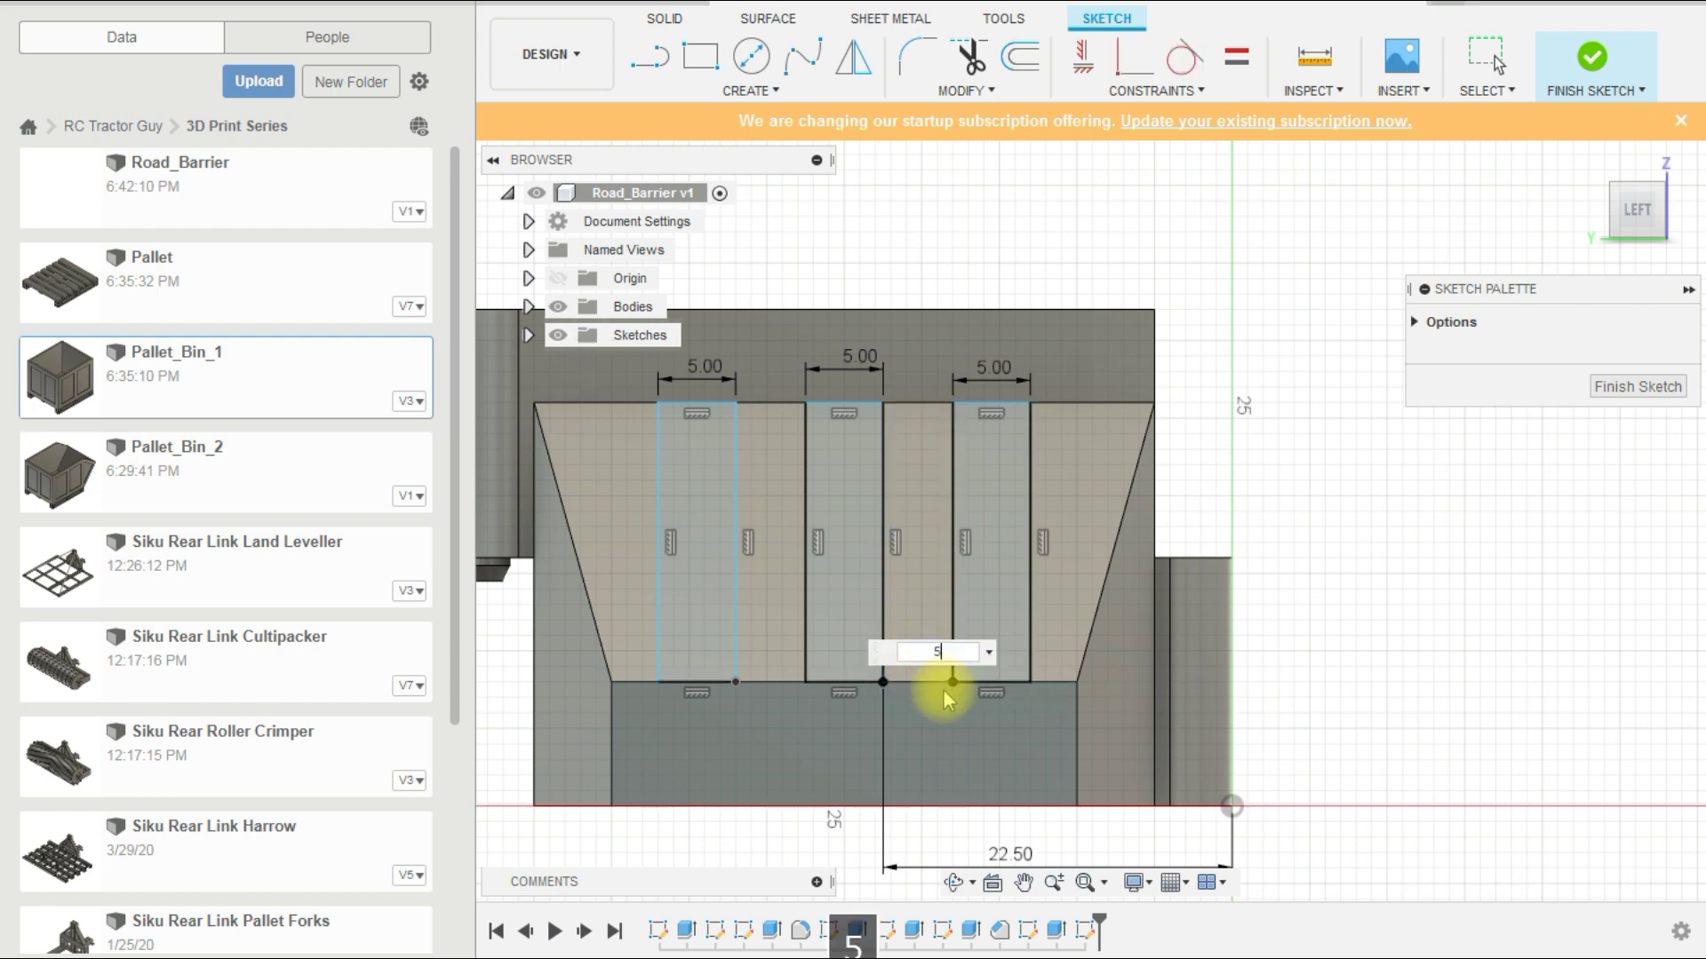
key("Return")
left_click(741, 641)
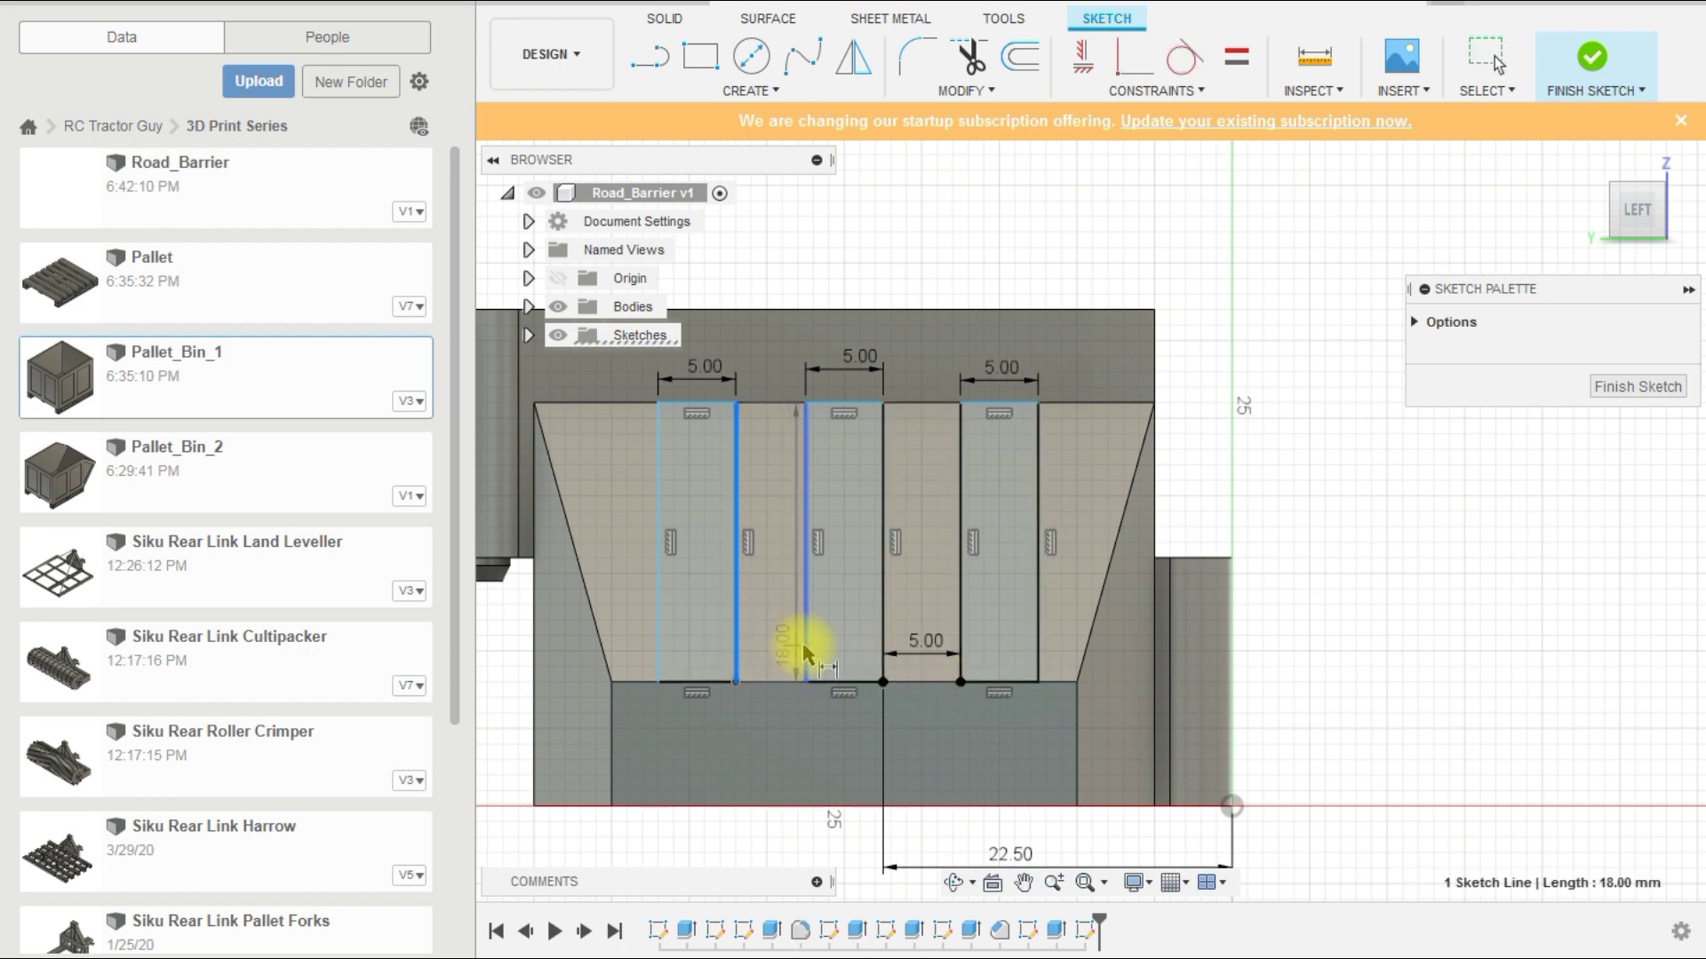
left_click(804, 655)
left_click(764, 653)
type("5")
key("Return")
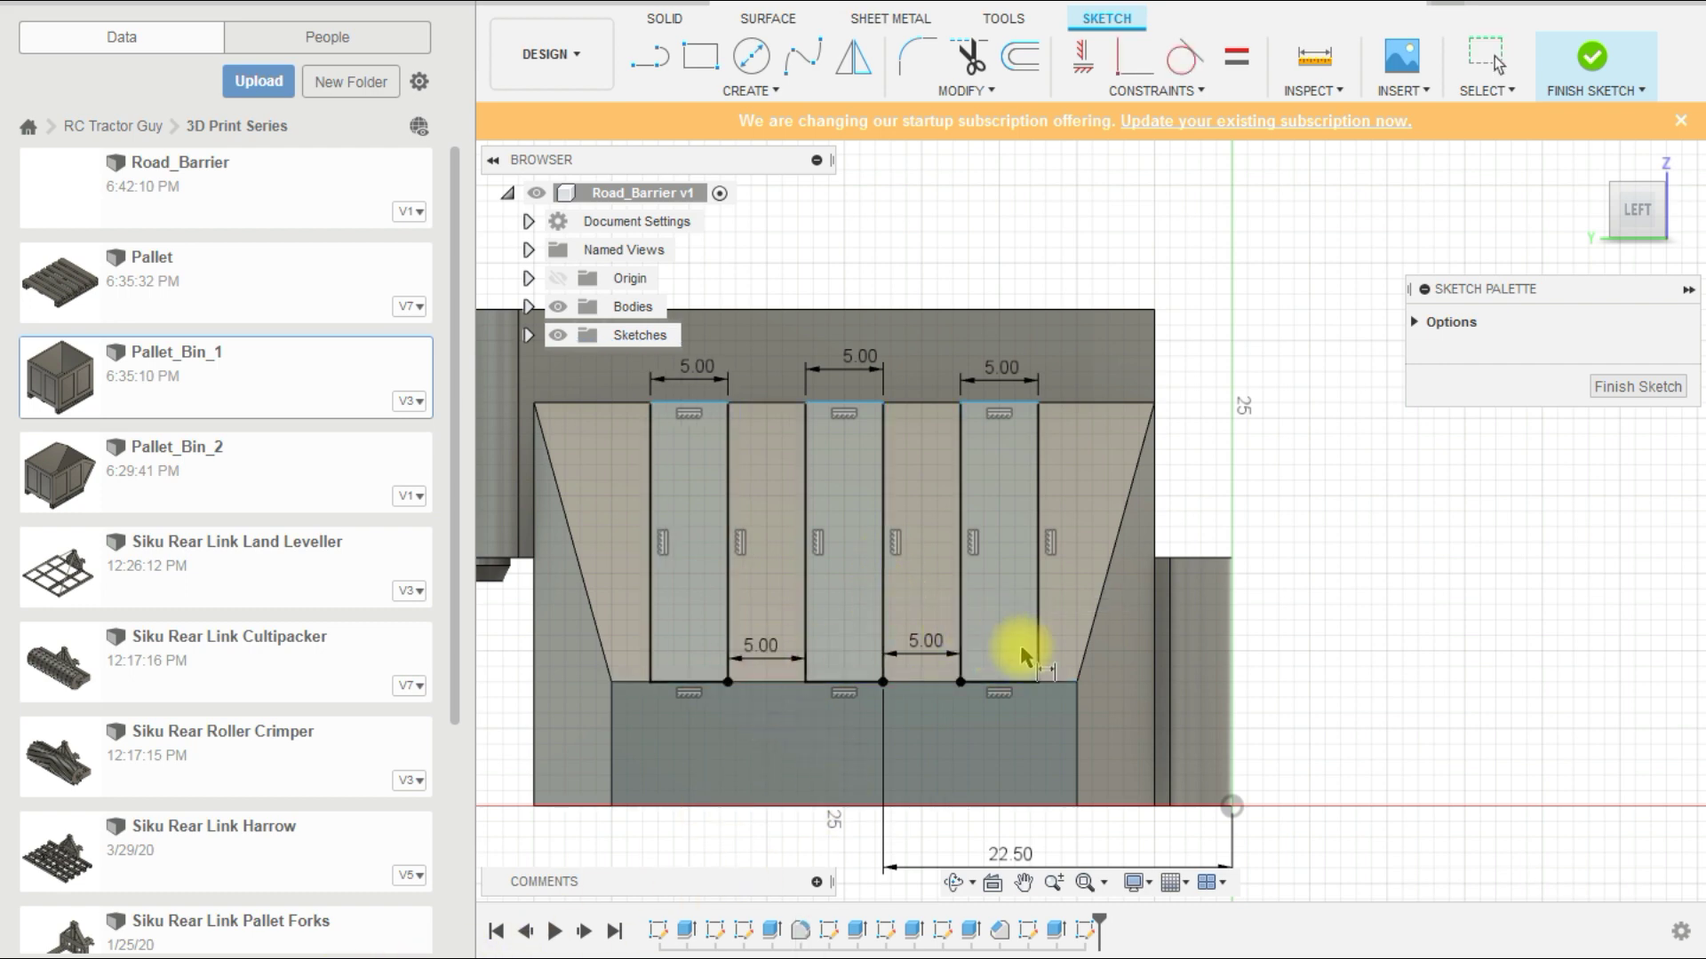
key("Escape")
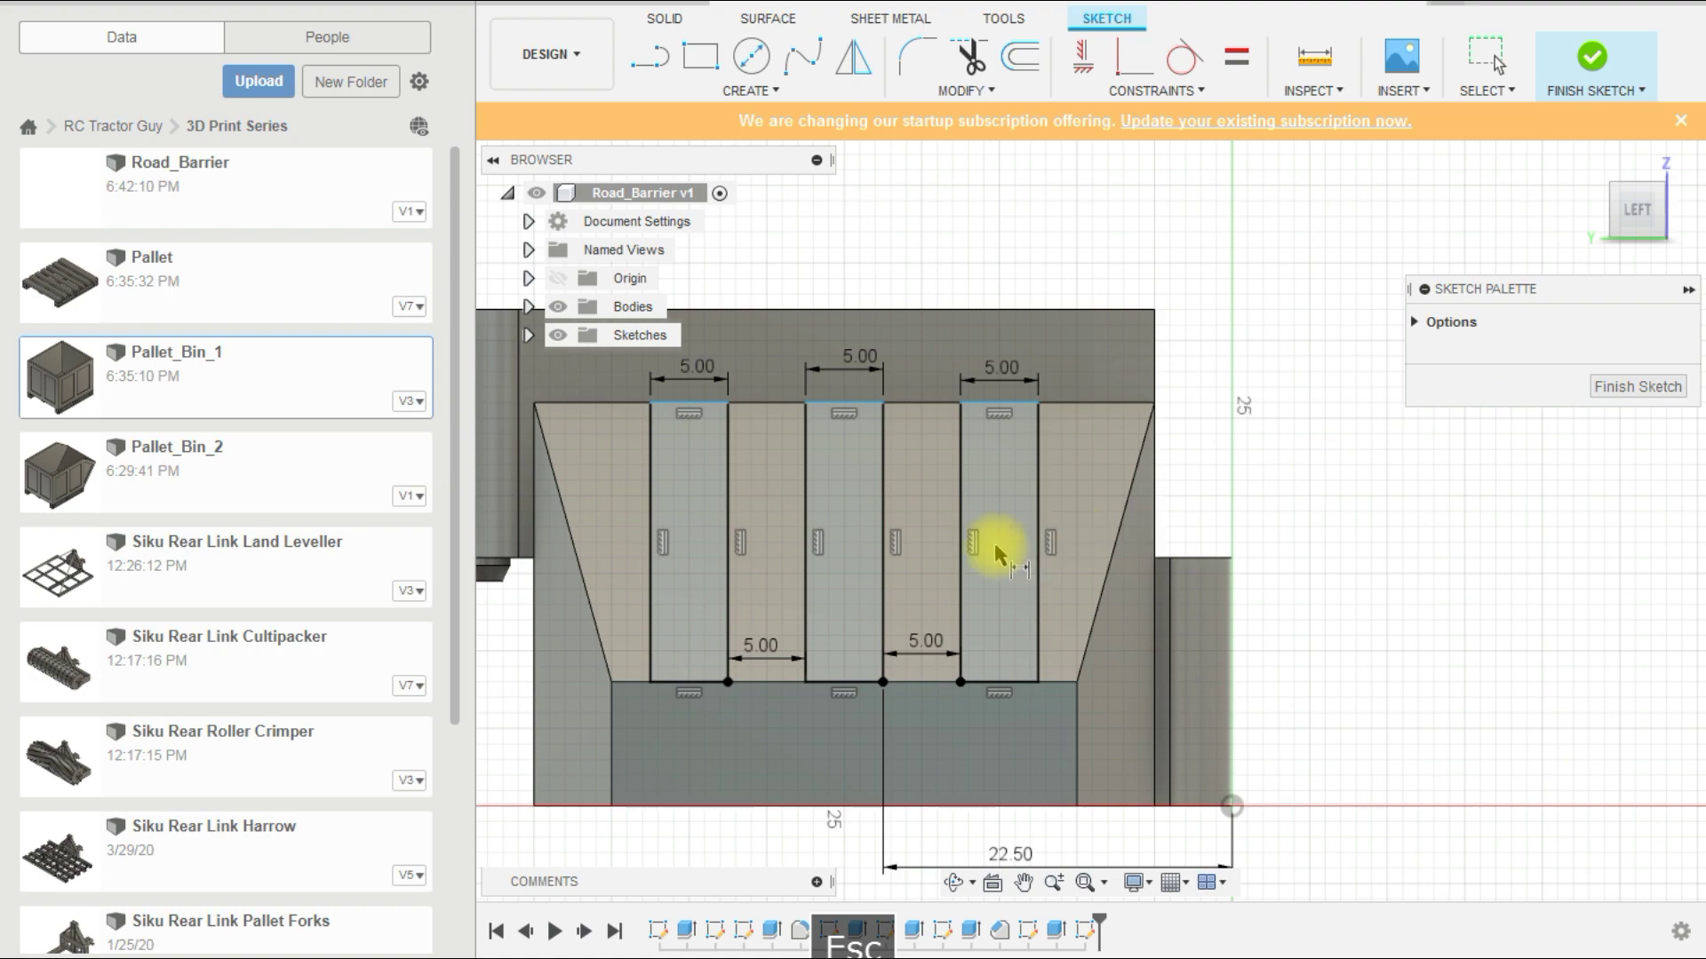
Step: Finish the sketch and extrude the three rectangles as a cut, with the extent to object set to the upper vertical side face
left_click(1595, 61)
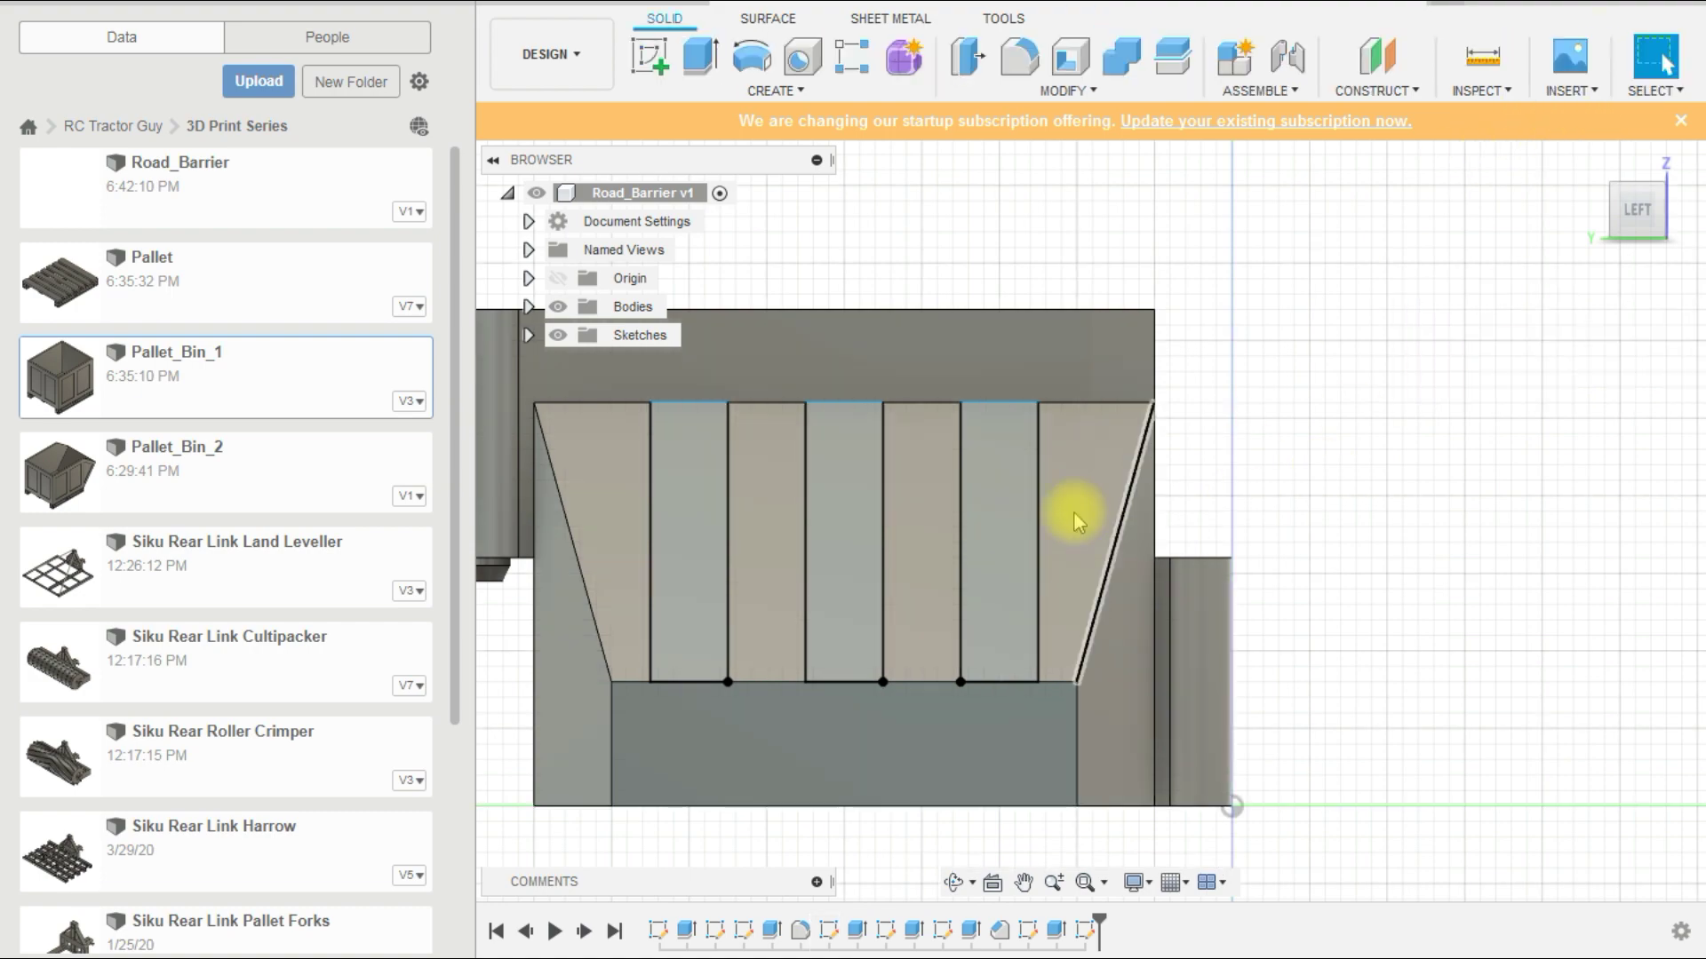
left_click(990, 546)
left_click(844, 560, "ctrl")
left_click(711, 640, "ctrl")
middle_click_drag(717, 657, 903, 598, "shift")
left_click(701, 56)
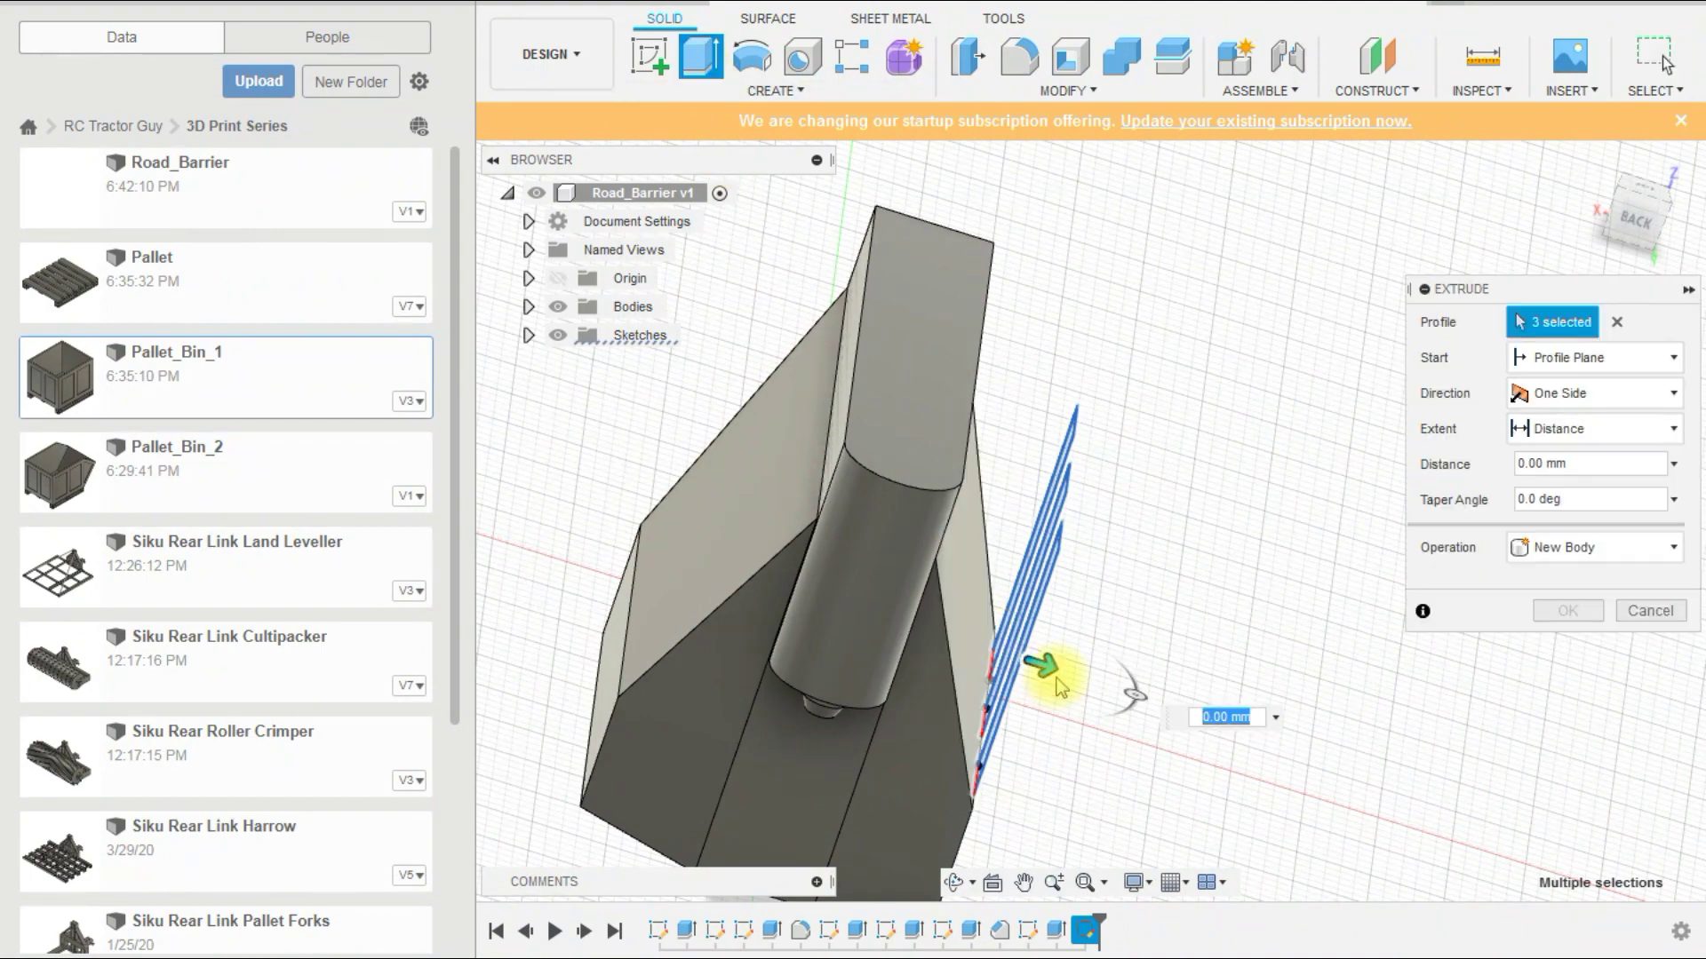
left_click_drag(1048, 671, 910, 622)
middle_click_drag(1191, 567, 1351, 533, "shift")
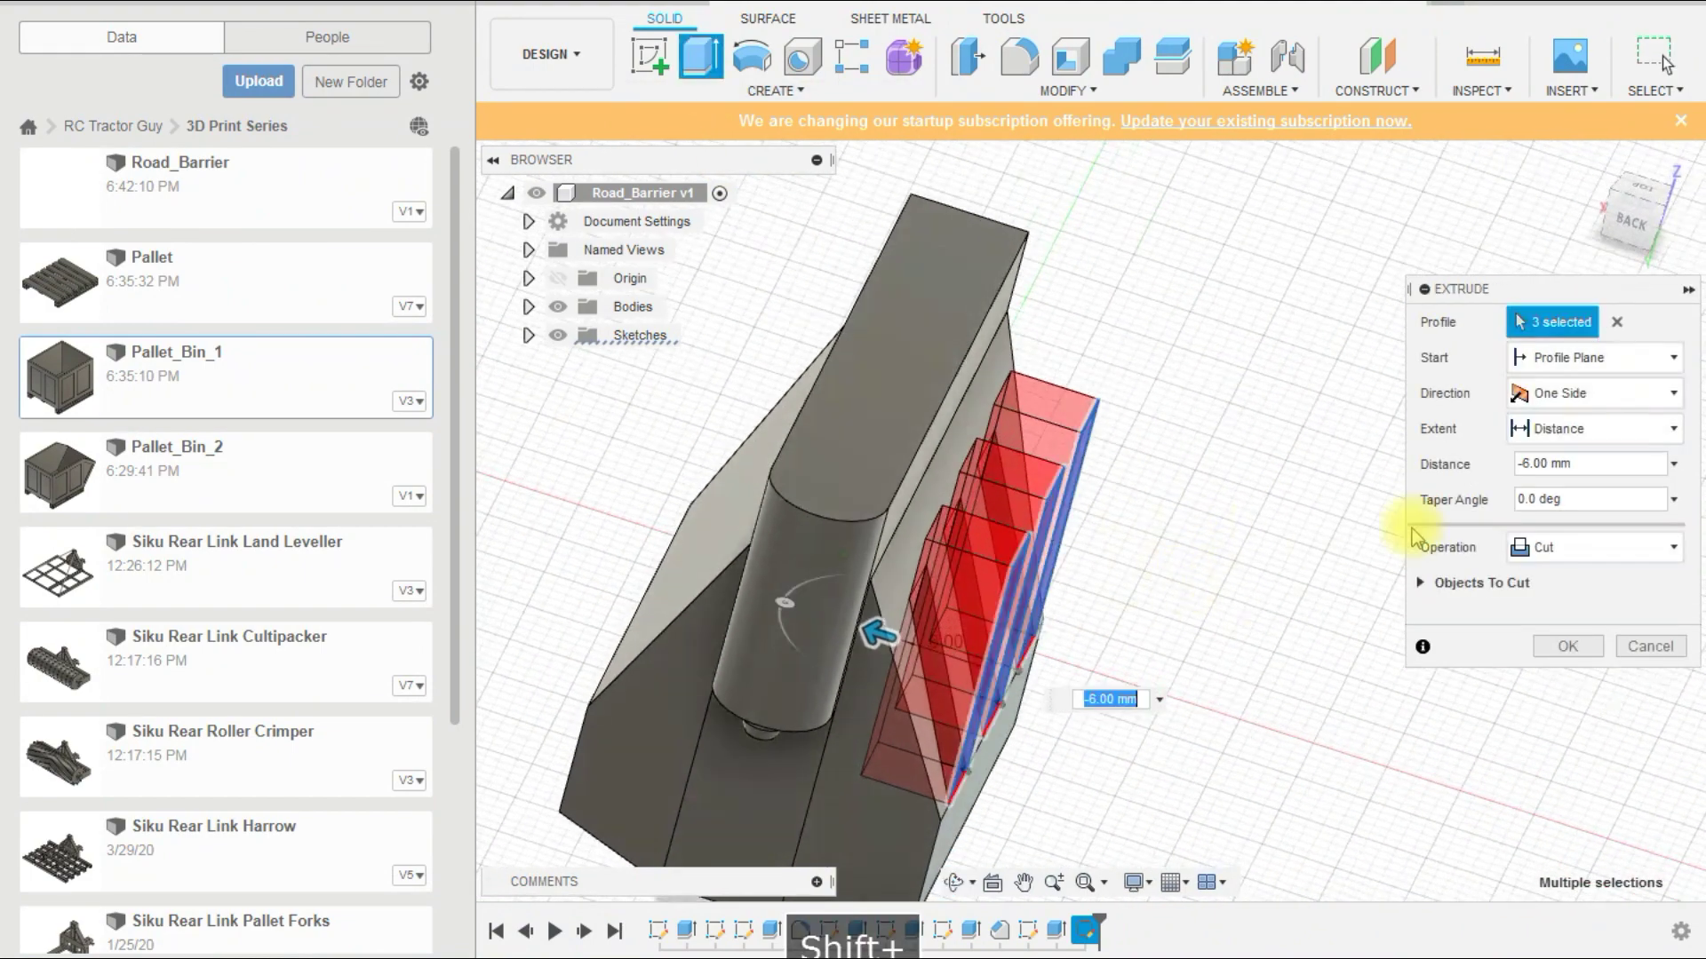
left_click(1563, 430)
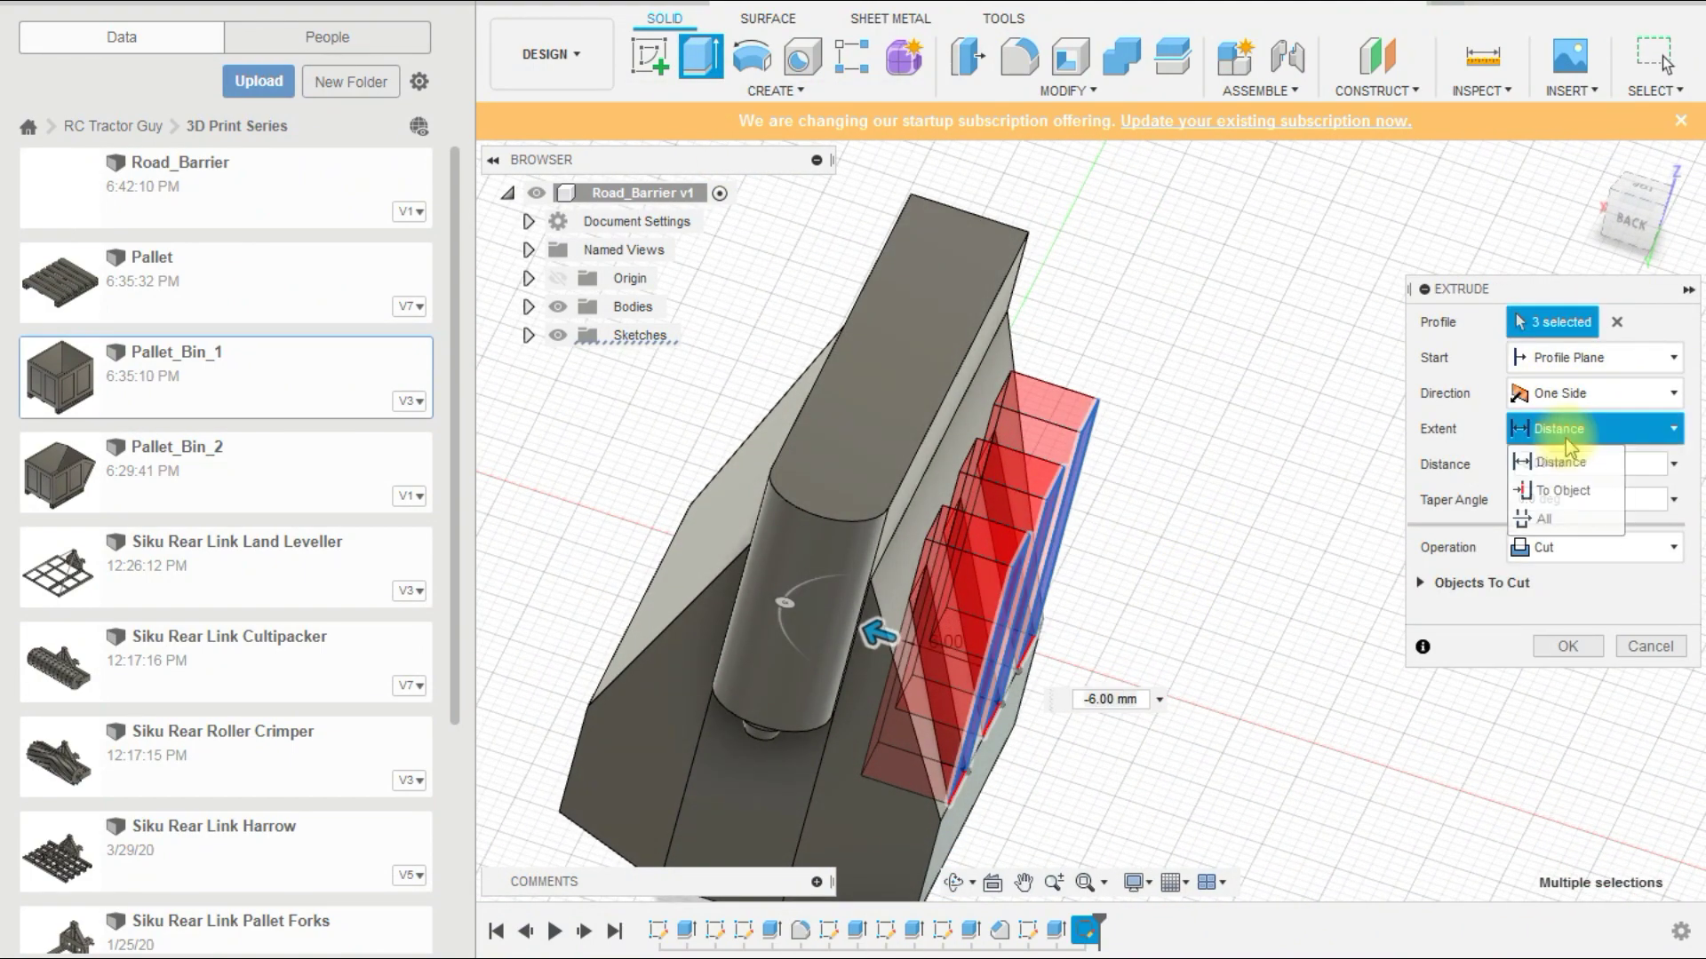
left_click(1563, 491)
middle_click_drag(1214, 582, 925, 445, "shift")
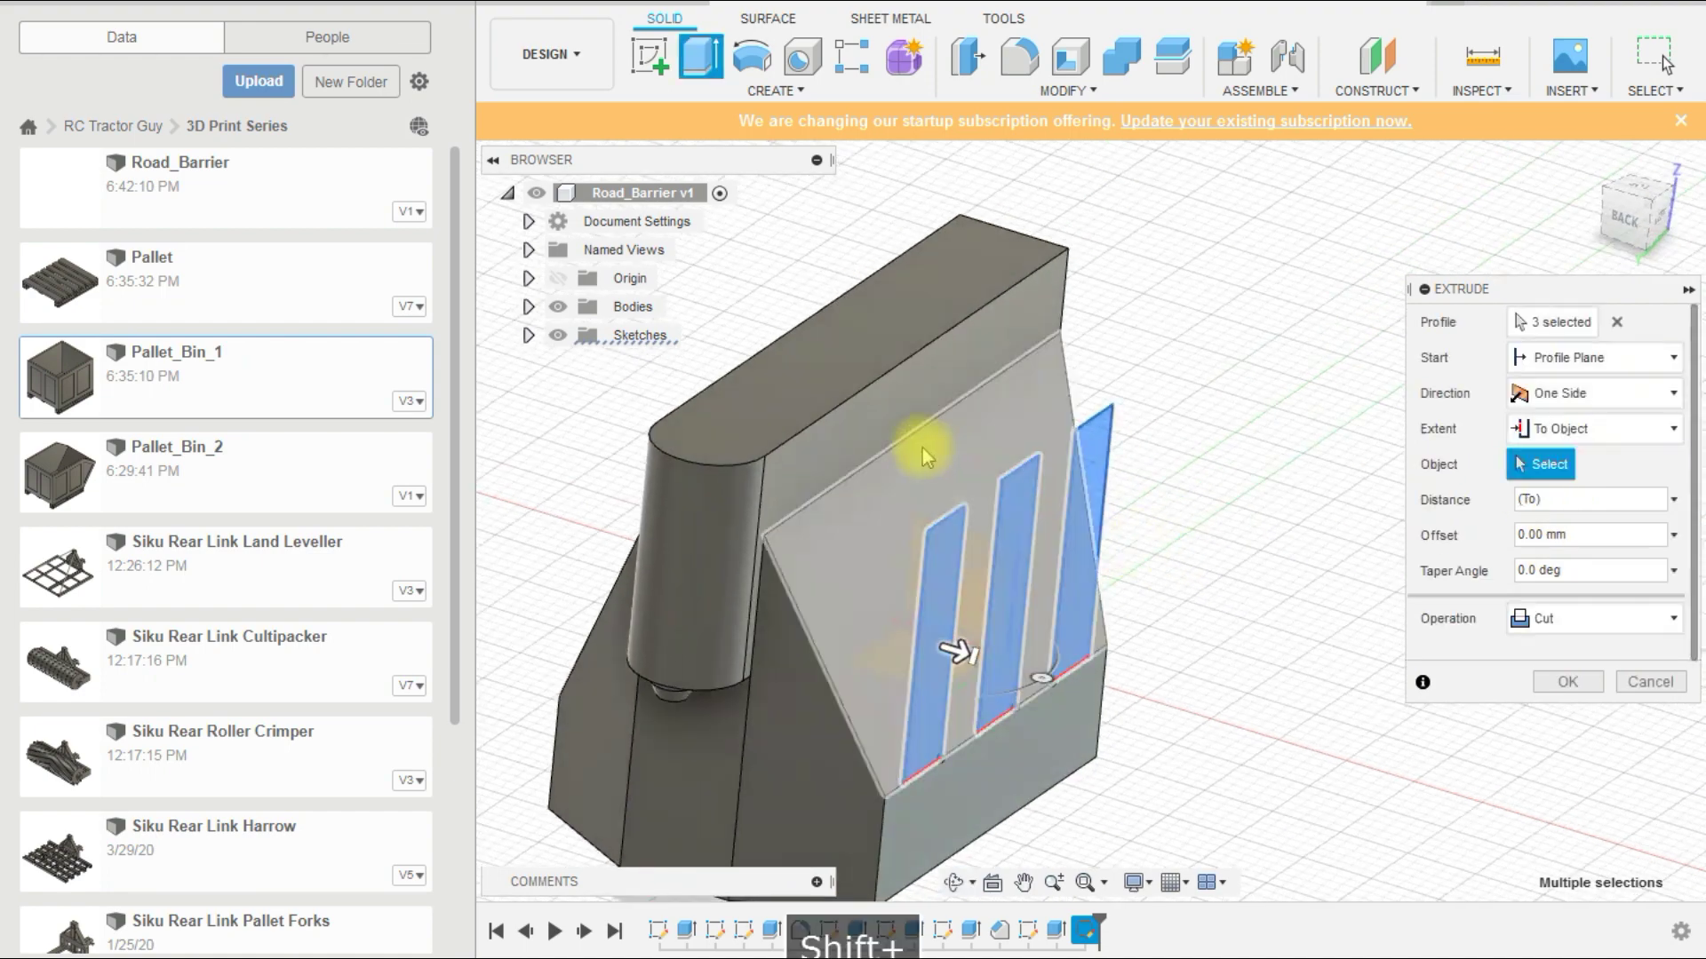
left_click(920, 382)
left_click(1565, 754)
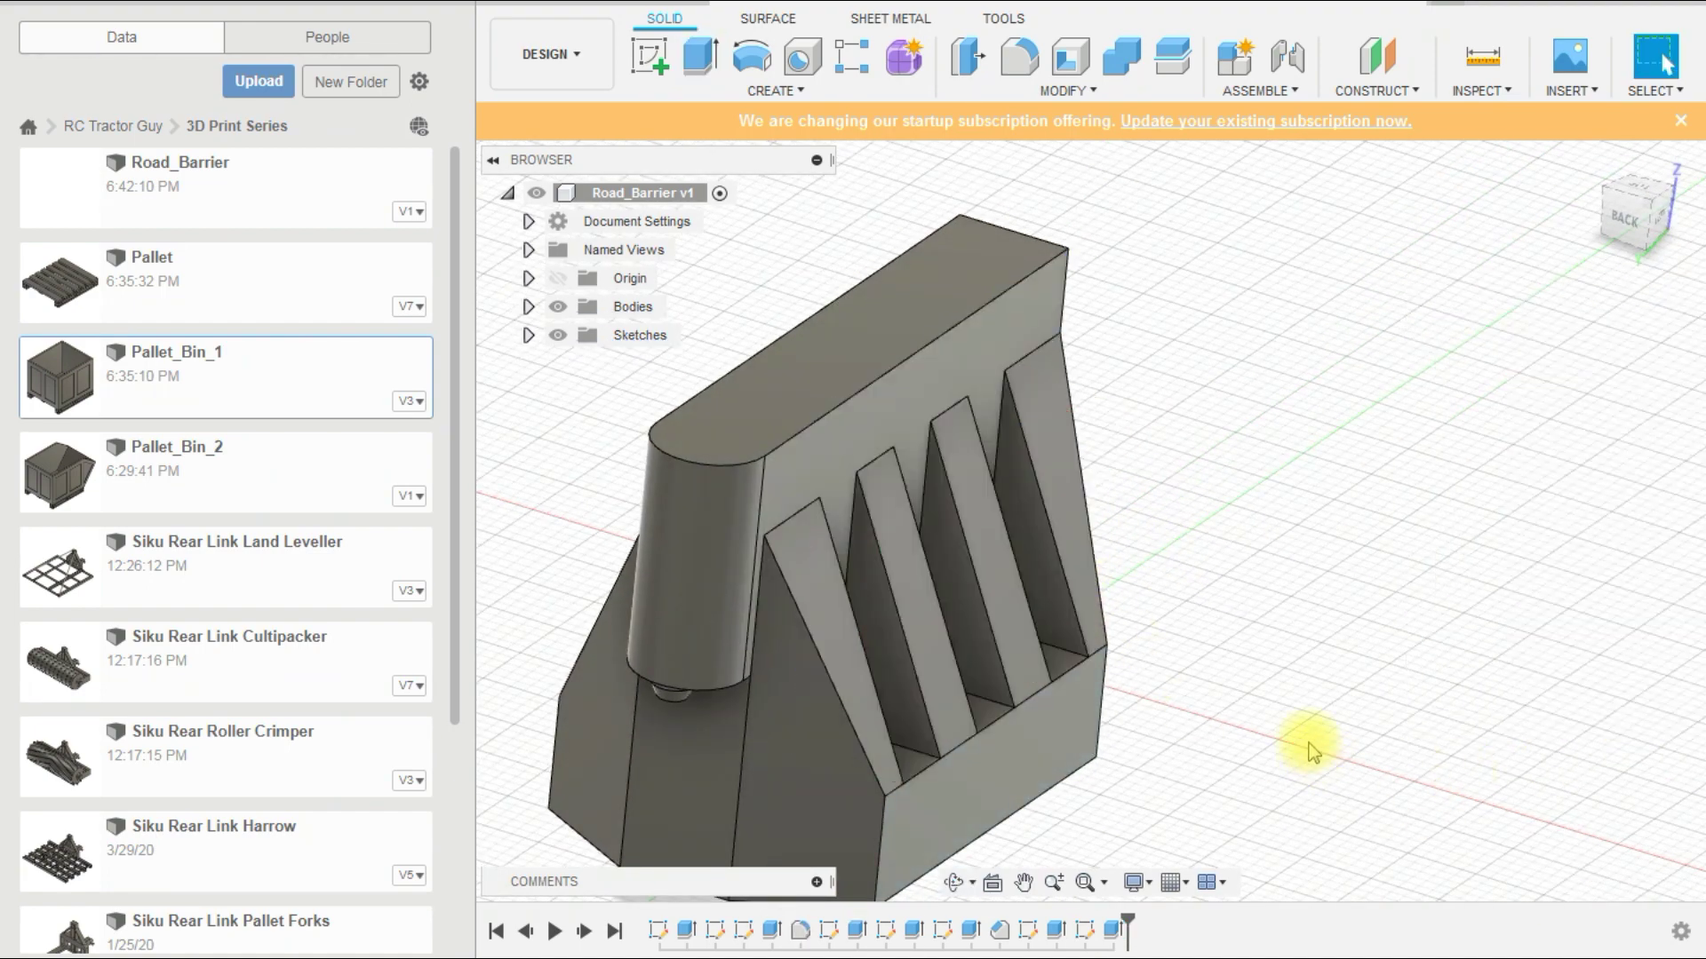
Step: Expand the list of sketches, hide Sketch2 and keep the rectangle sketch, Sketch8, visible
middle_click_drag(1306, 747, 887, 704, "shift")
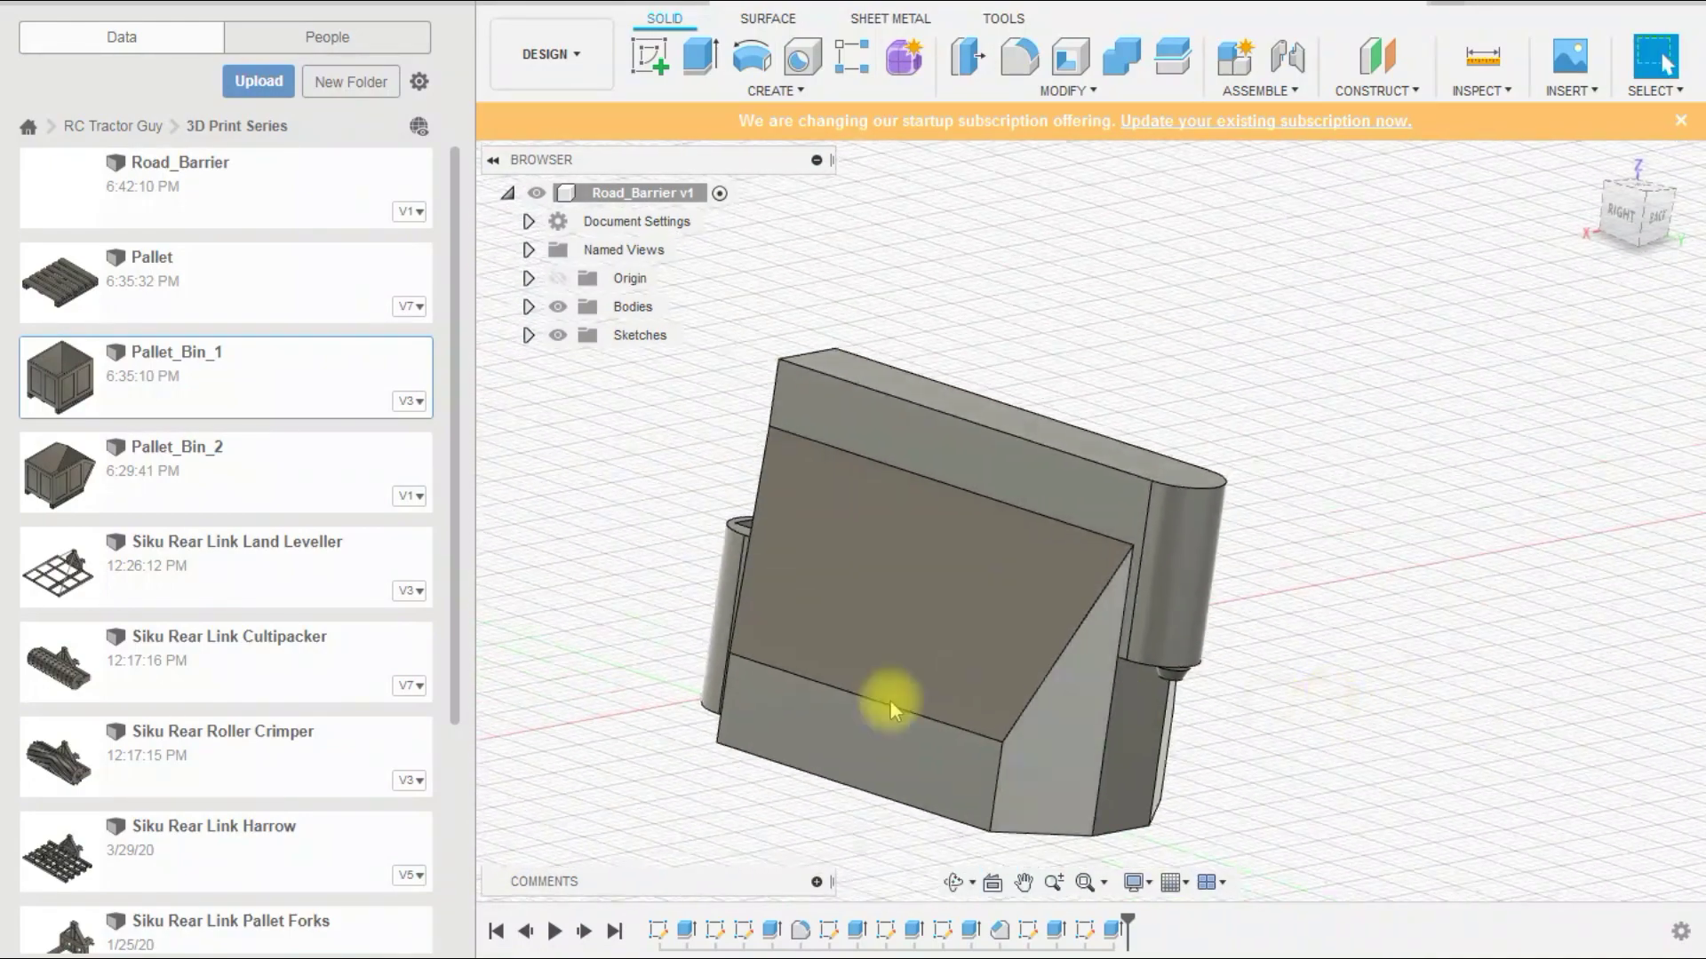
left_click(529, 335)
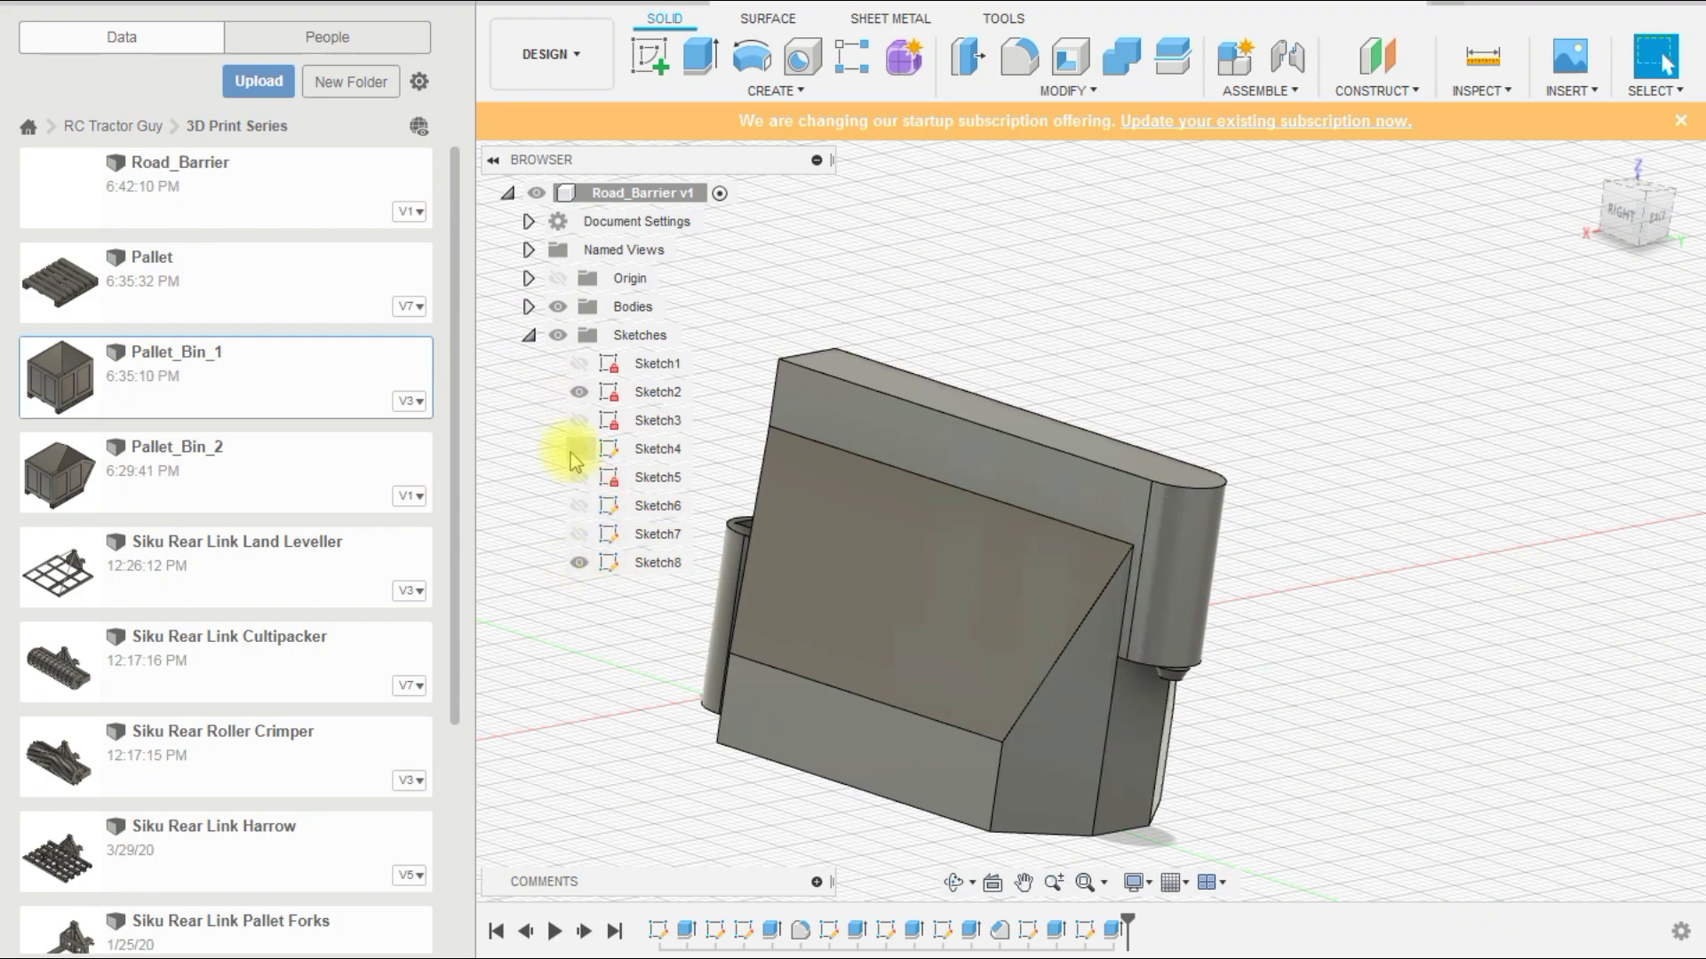
mouse_move(1245, 689)
middle_mouse_down("shift")
mouse_move(1096, 692)
mouse_move(1036, 648)
middle_mouse_up("shift")
Step: Extrude the three Sketch8 rectangles as a cut from an offset plane, with the extent to the upper vertical face of the barrier's uncut side
left_click(1017, 599)
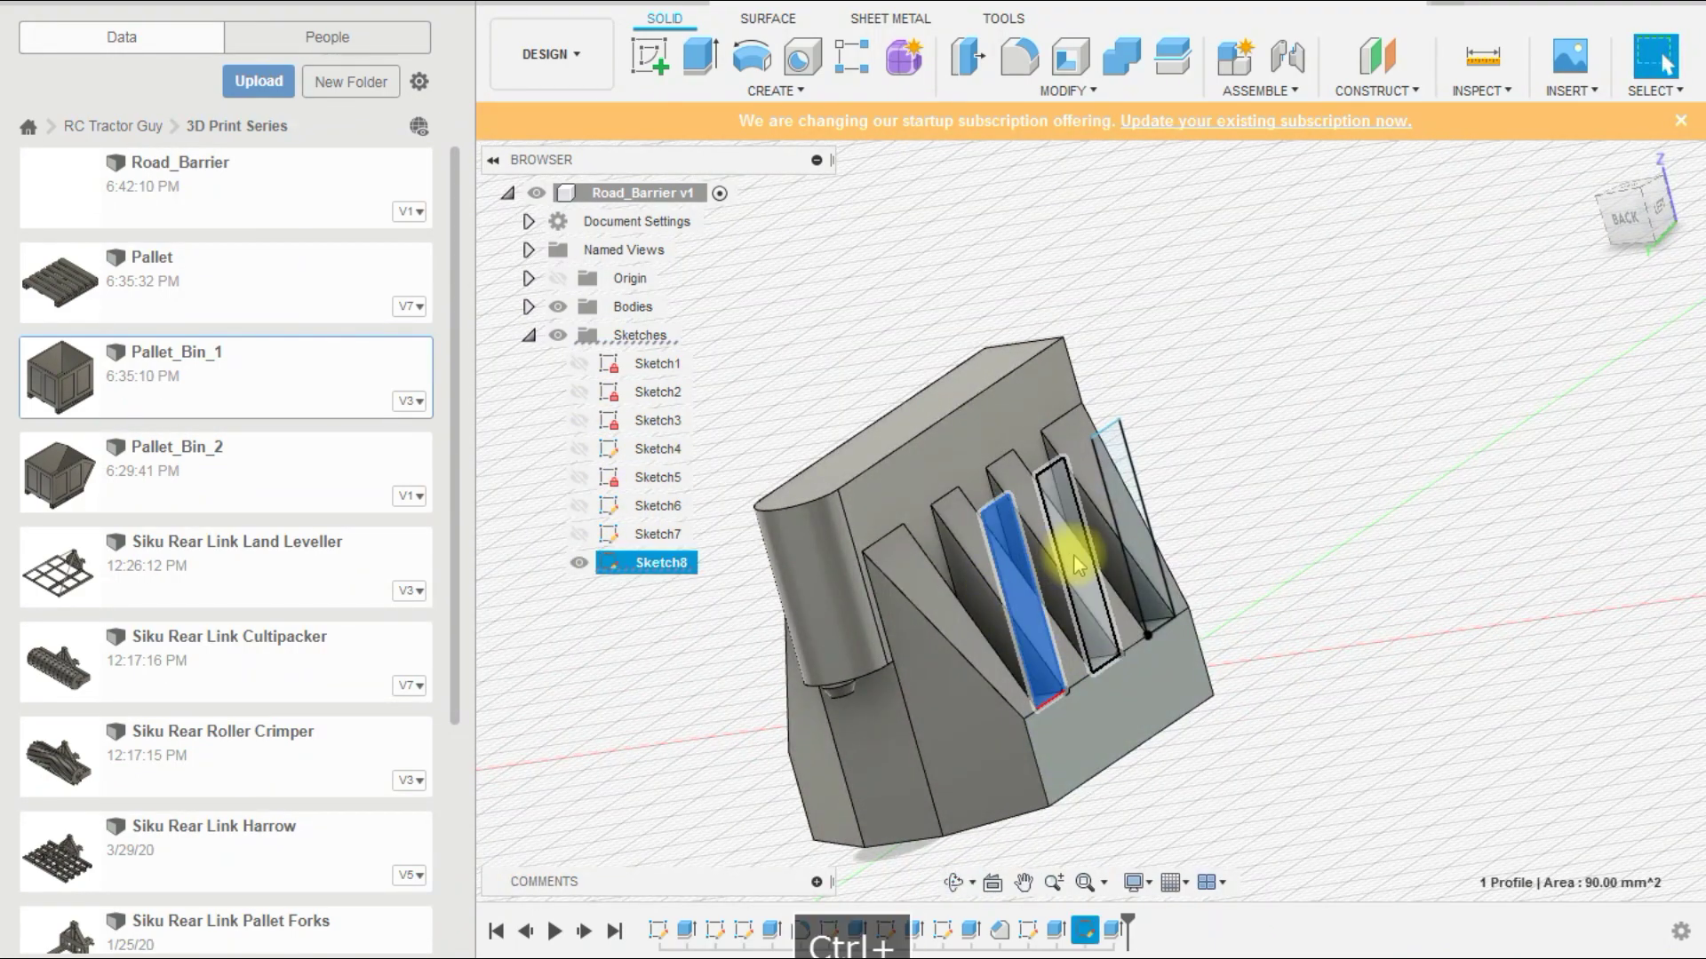
left_click(1071, 540, "ctrl")
left_click(1133, 457, "ctrl")
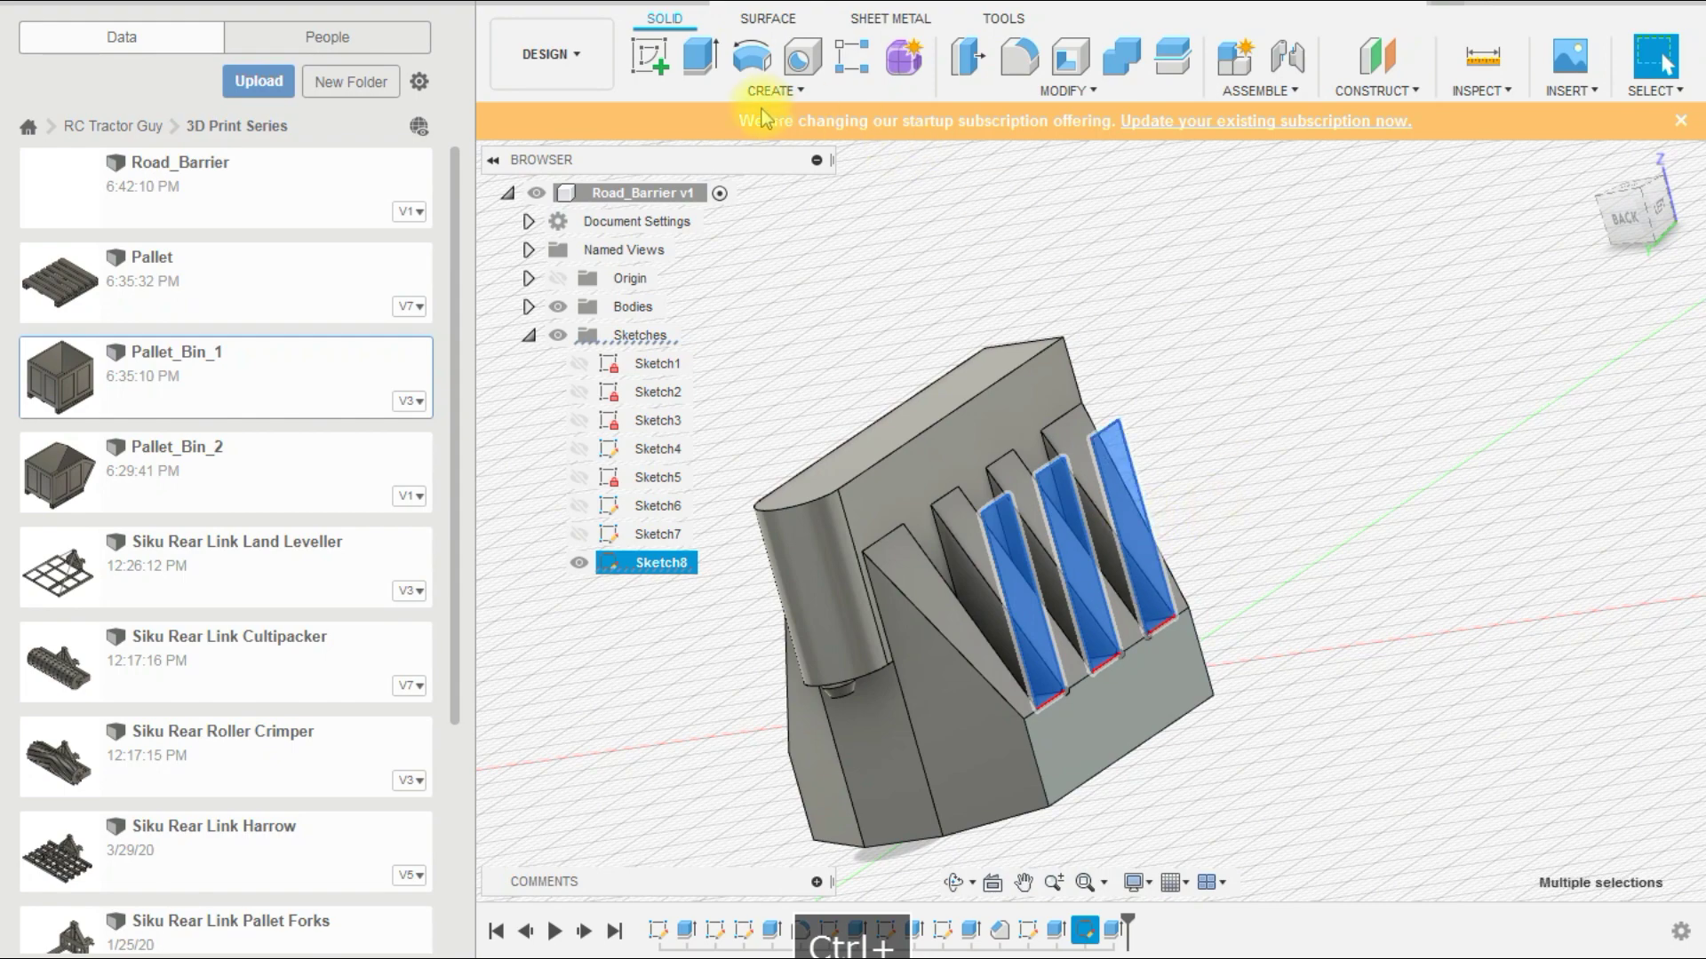
left_click(700, 56)
left_click(1550, 357)
left_click(1570, 418)
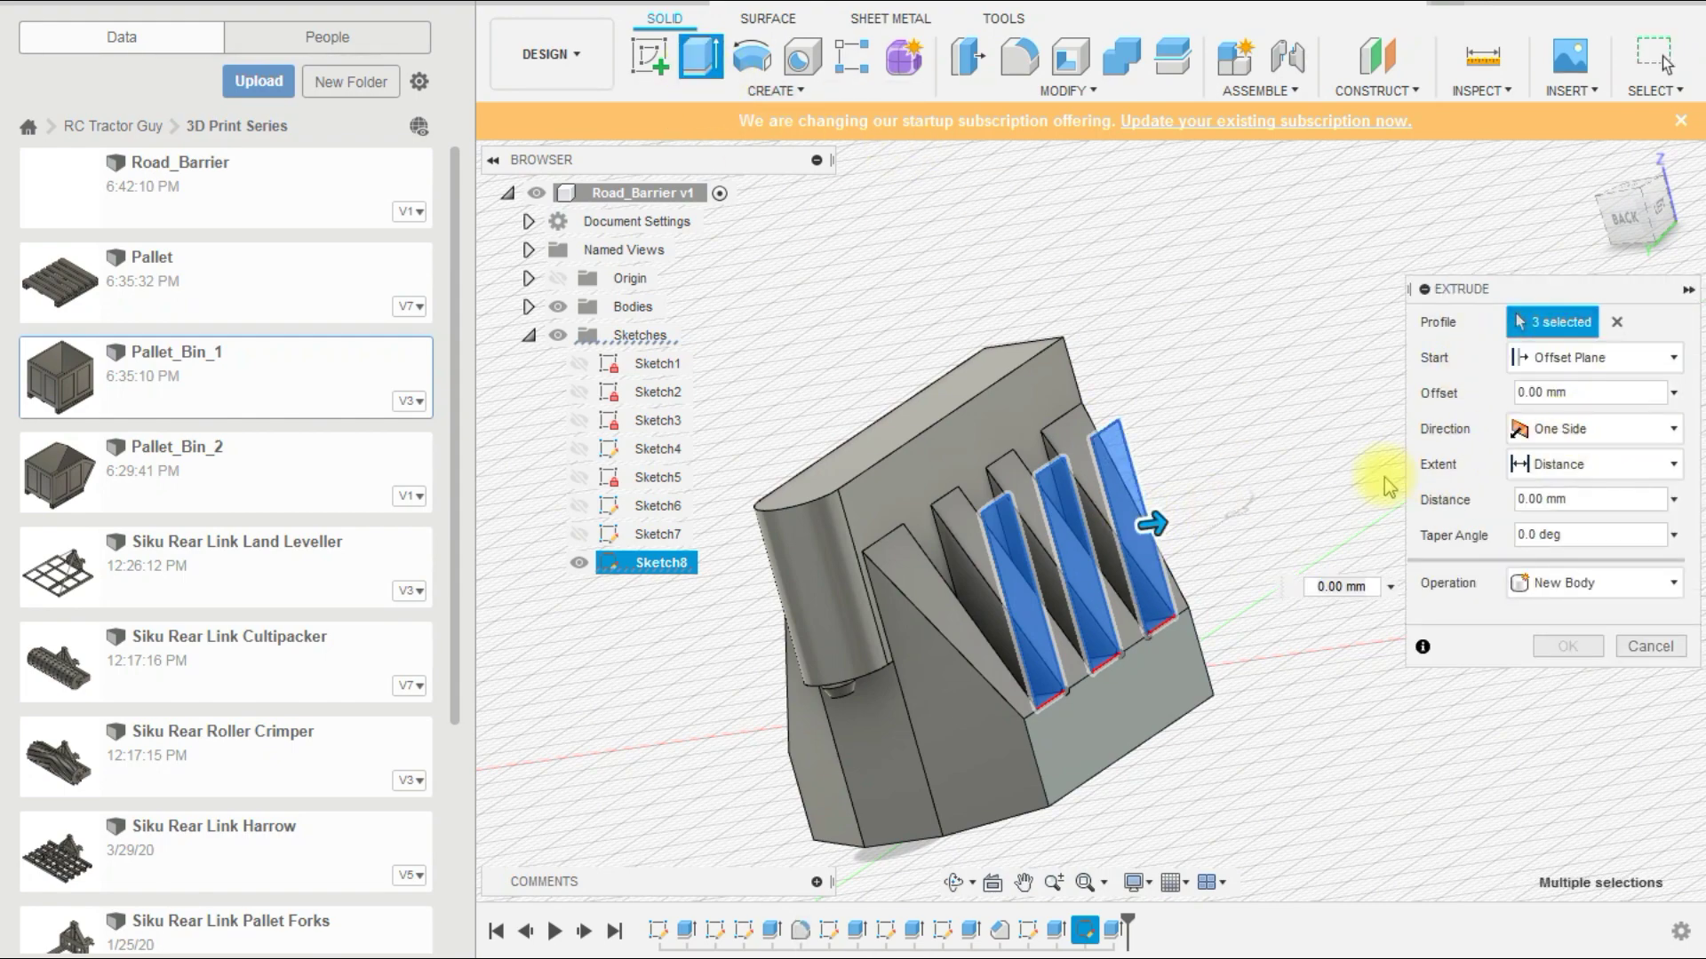
middle_click_drag(1378, 476, 848, 680, "shift")
type("-24")
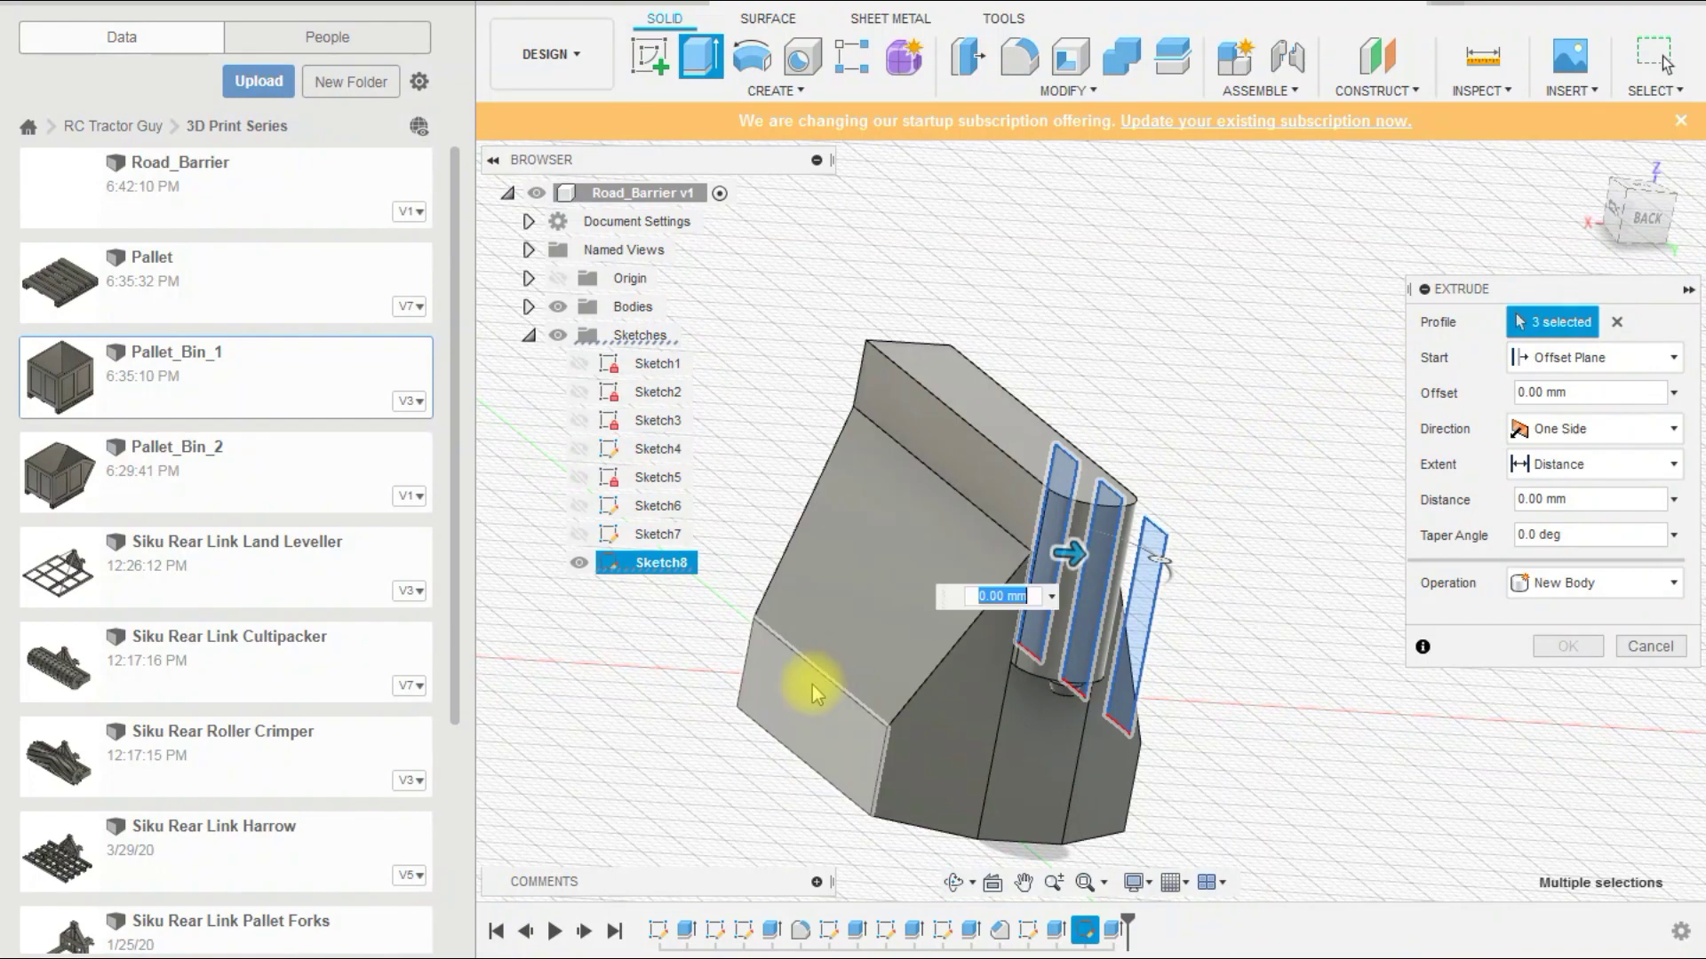
left_click(1627, 469)
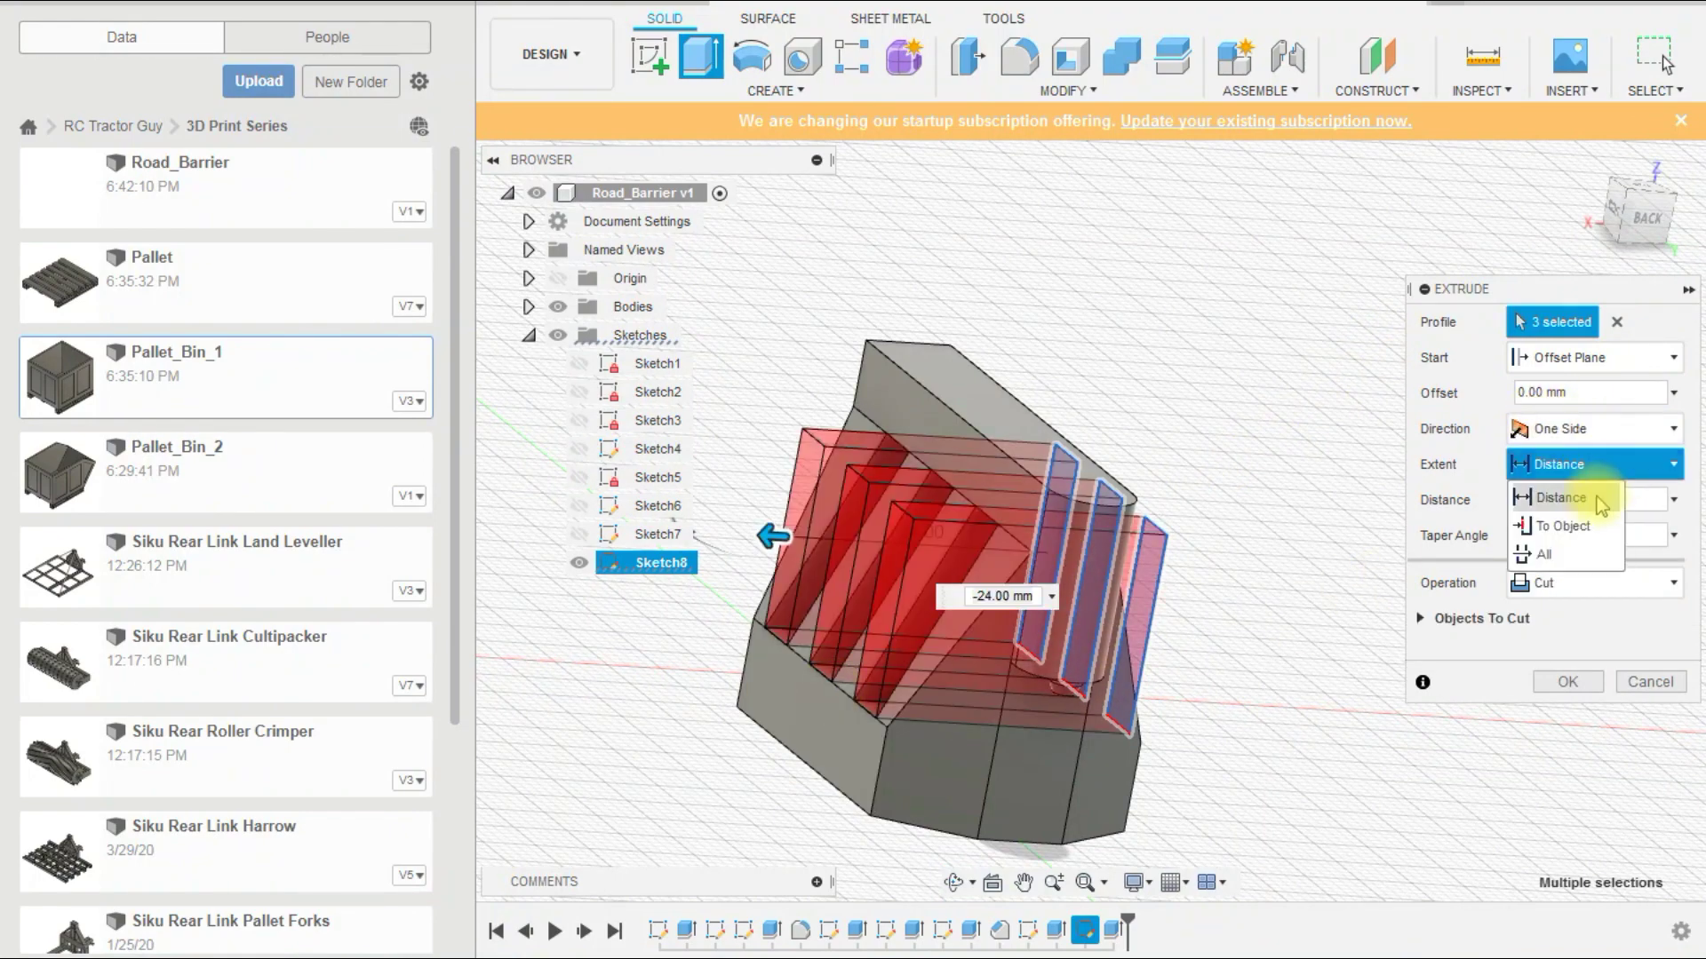
left_click(1590, 531)
left_click(1030, 512)
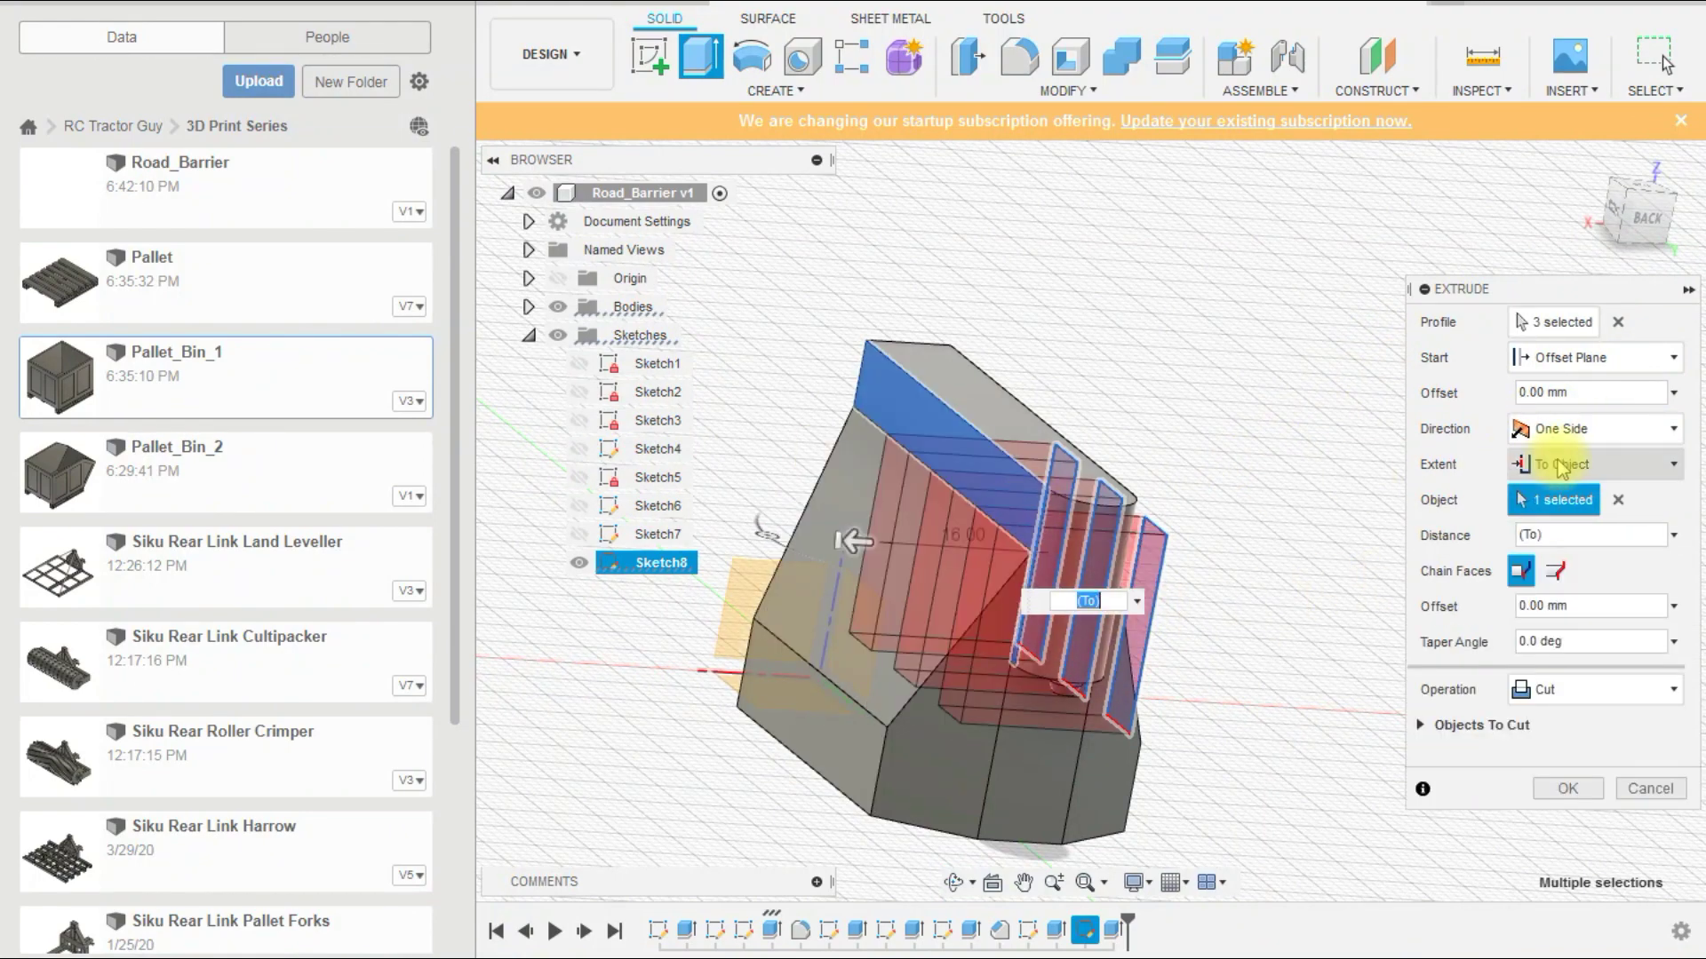
Step: Change the cut's start to From Object using the lower vertical face of the same side, and complete the extrusion
left_click(1579, 360)
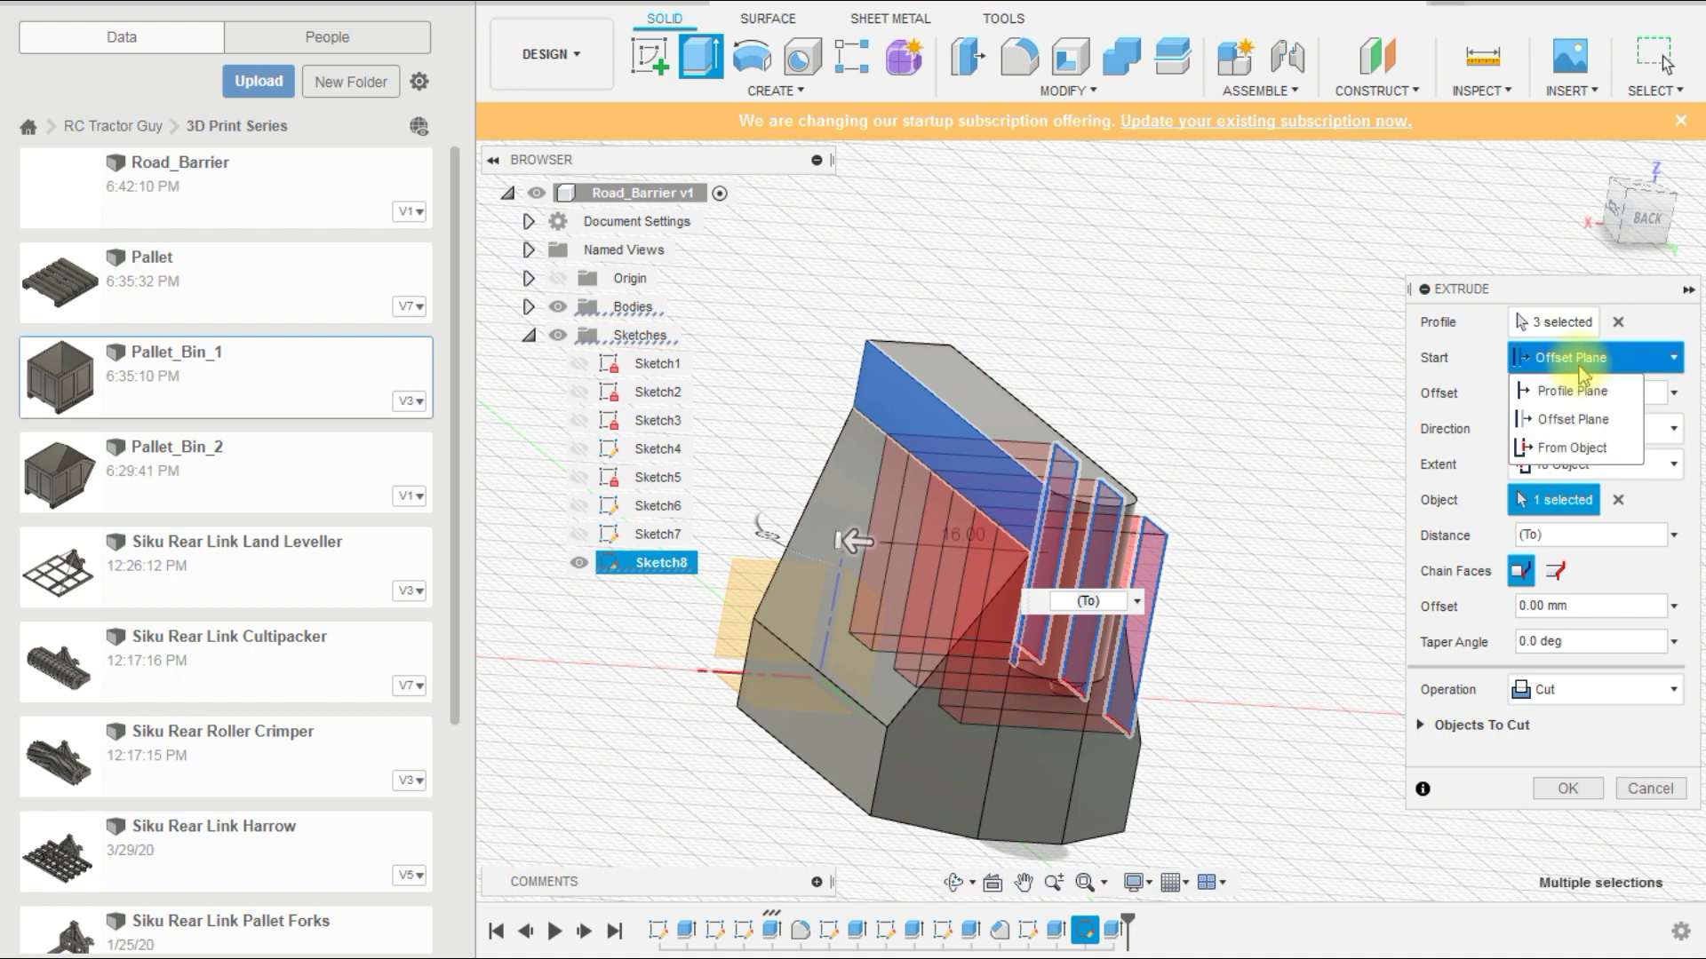
left_click(1572, 448)
left_click(833, 759)
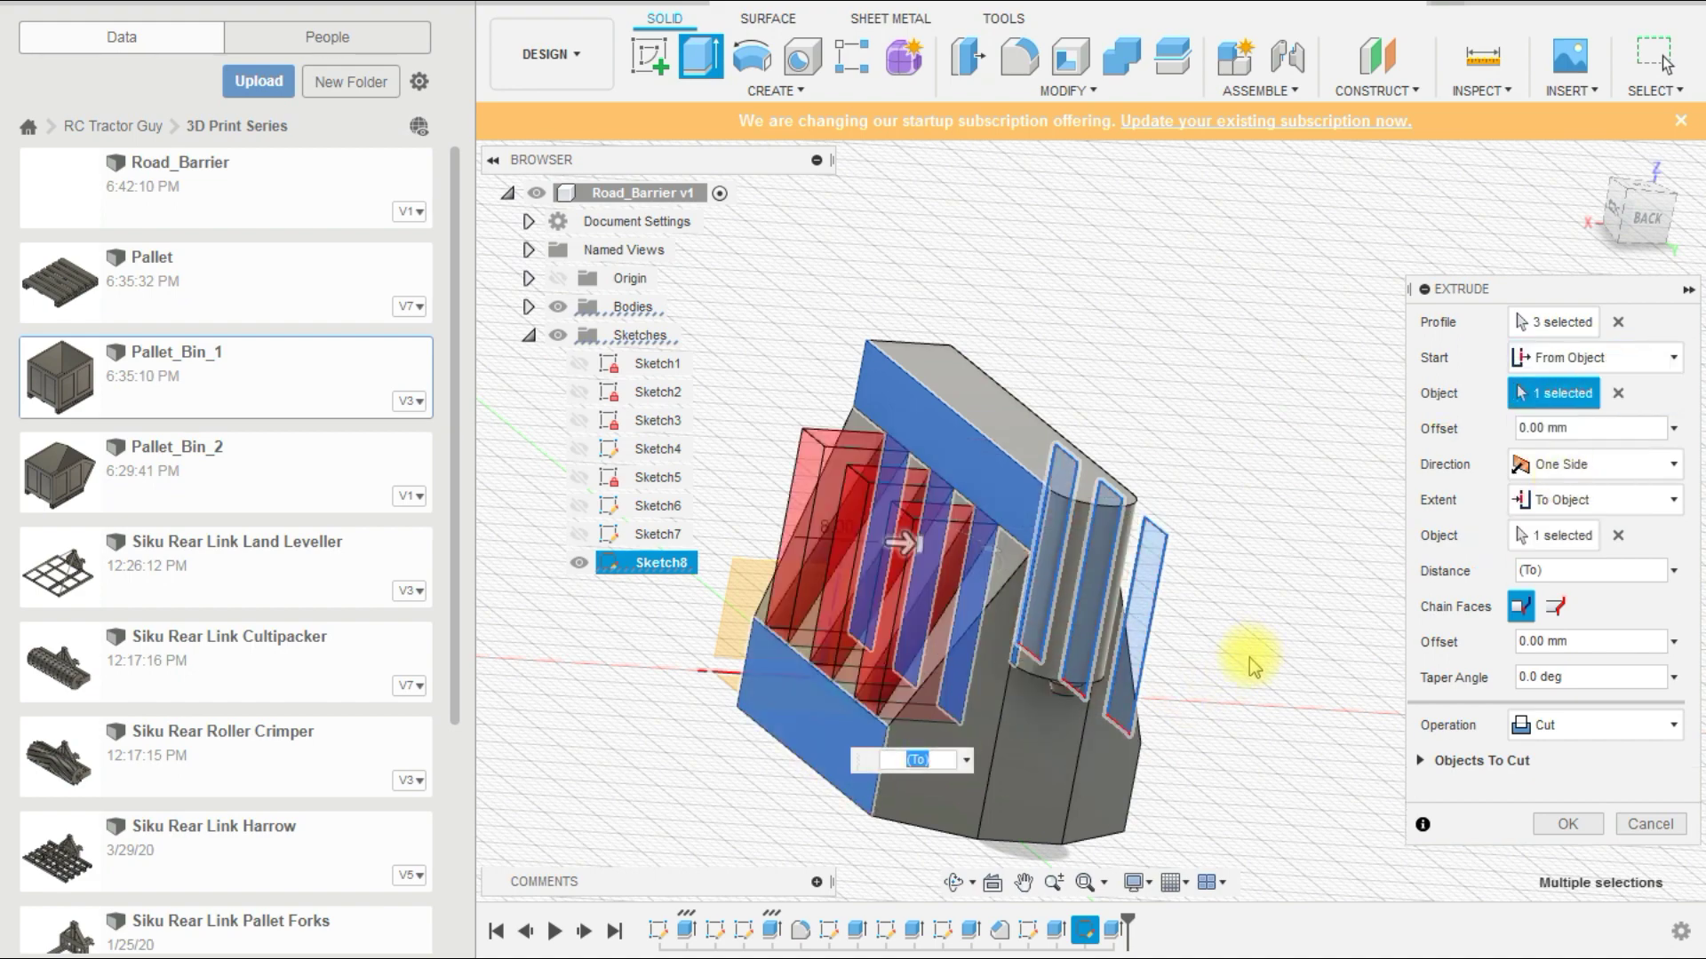
middle_click_drag(1238, 655, 1413, 765, "shift")
left_click(1567, 826)
Step: Hide the rectangle sketch, Sketch8, and inspect the finished recesses
middle_click_drag(1268, 780, 868, 640, "shift")
left_click(579, 562)
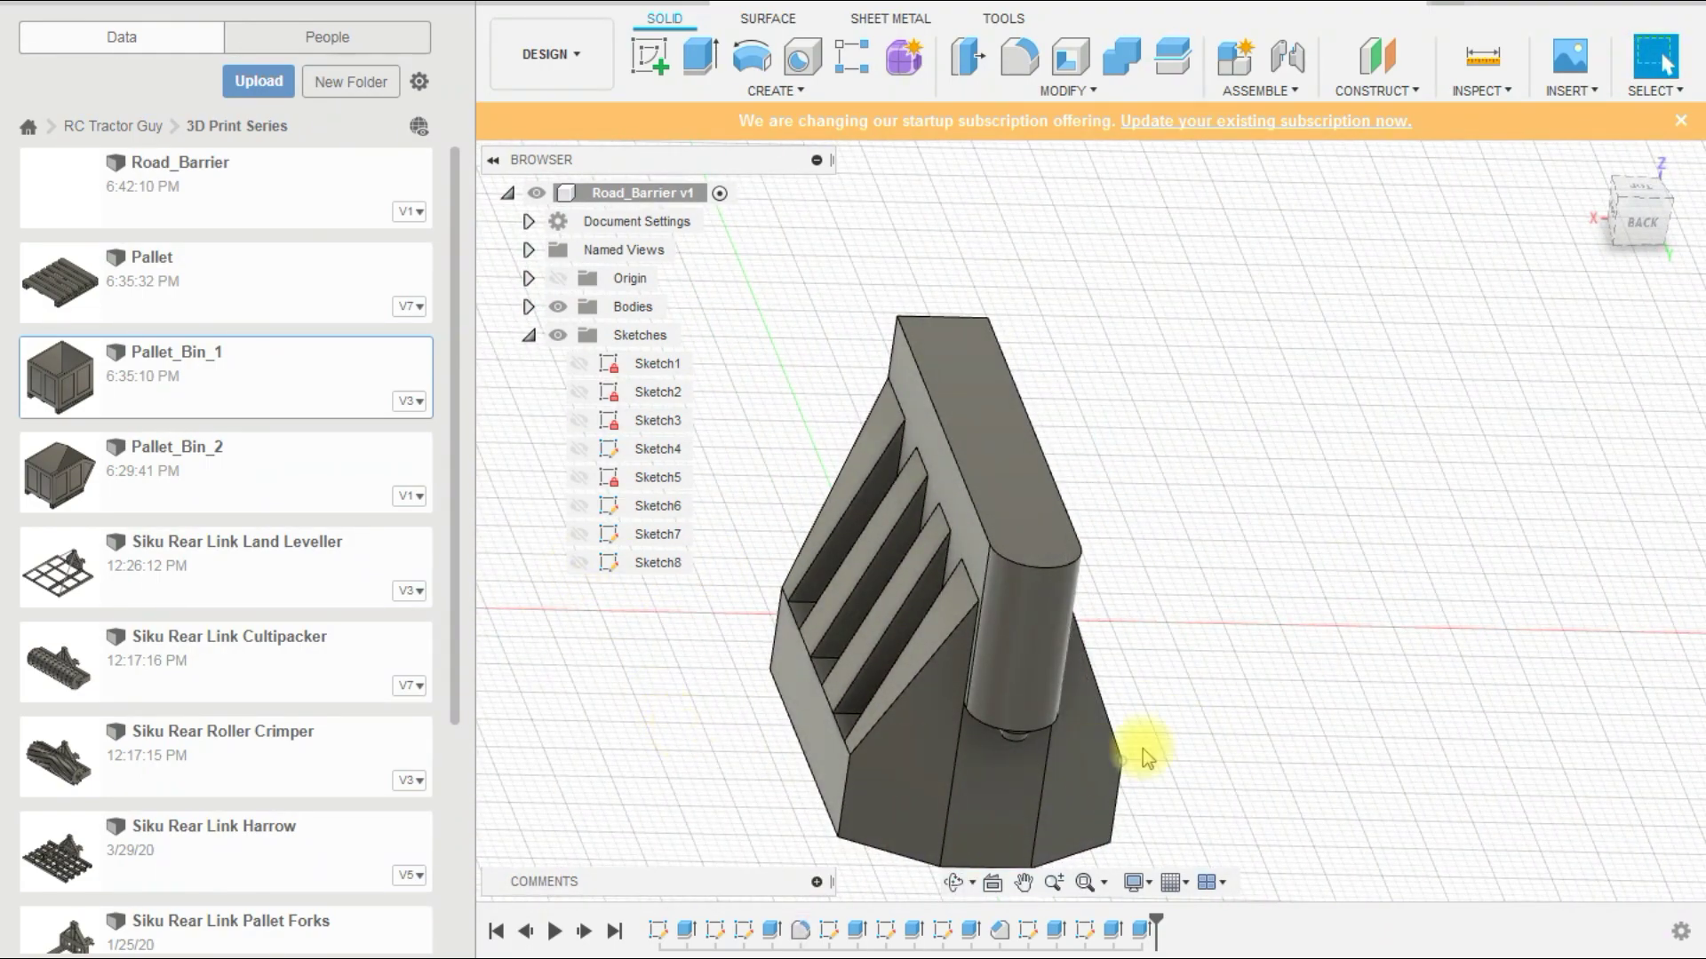
middle_click_drag(1146, 757, 880, 728, "shift")
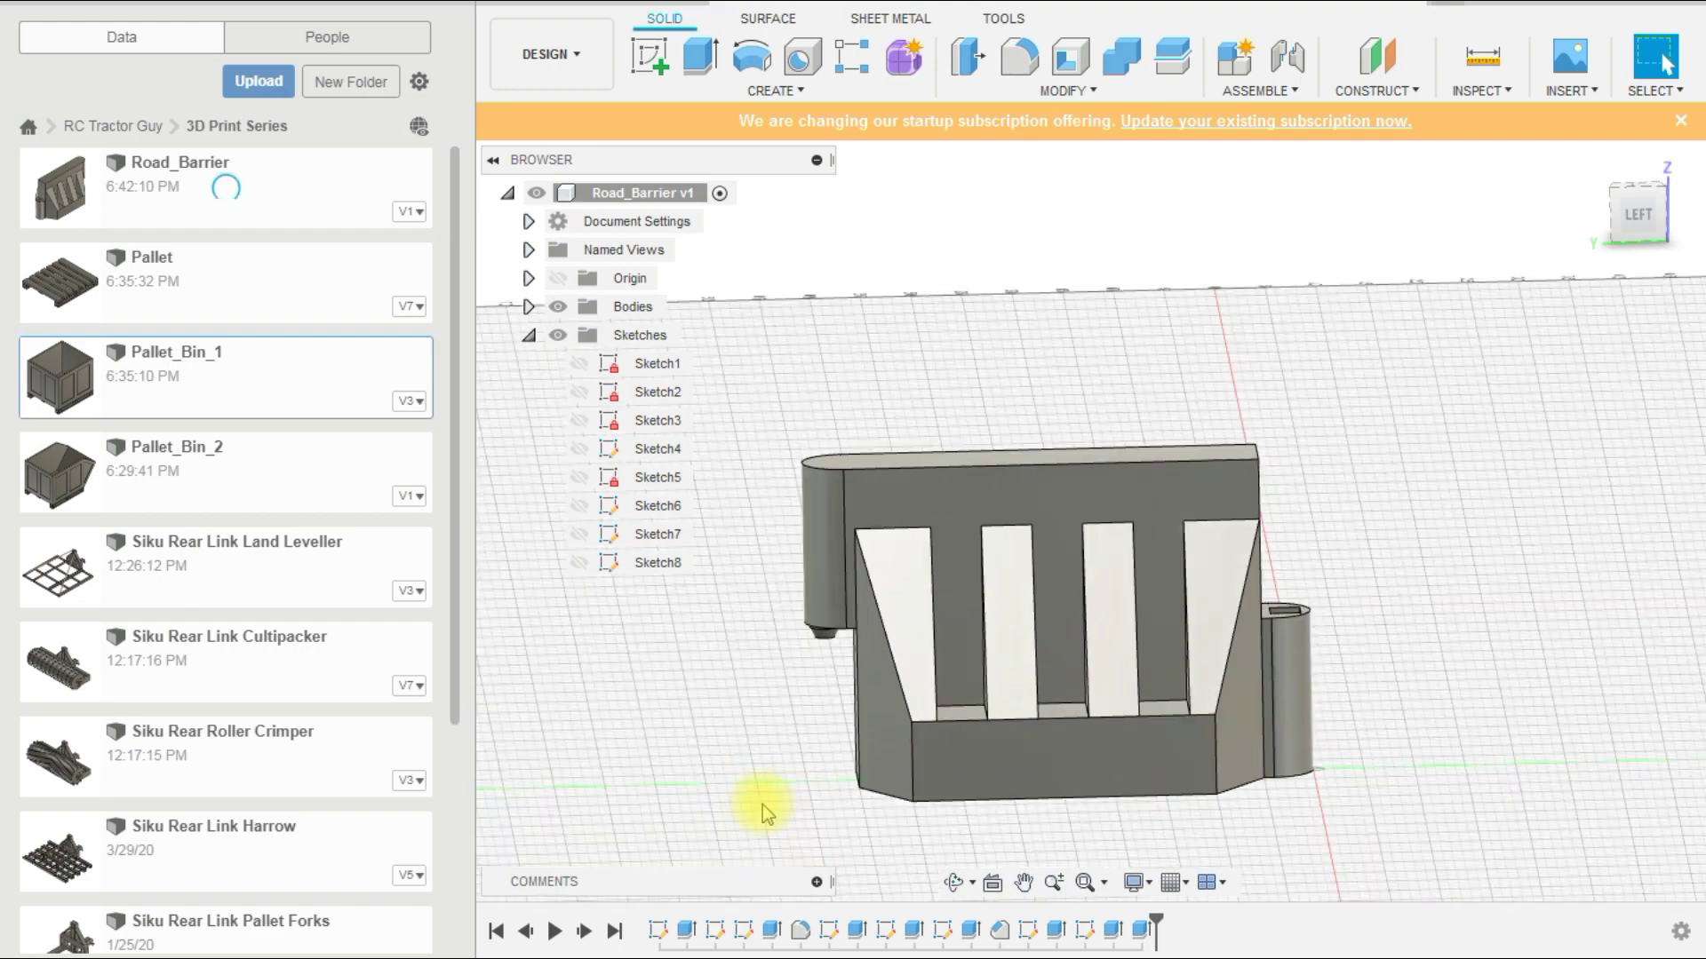
Step: Sketch a closed trapezoid with a top edge about 3.5 mm long on the lower vertical side face, its base on the bottom edge far from the origin
mouse_move(761, 800)
middle_mouse_down("shift")
mouse_move(807, 791)
mouse_move(816, 695)
mouse_move(1134, 792)
middle_mouse_up("shift")
left_click(650, 55)
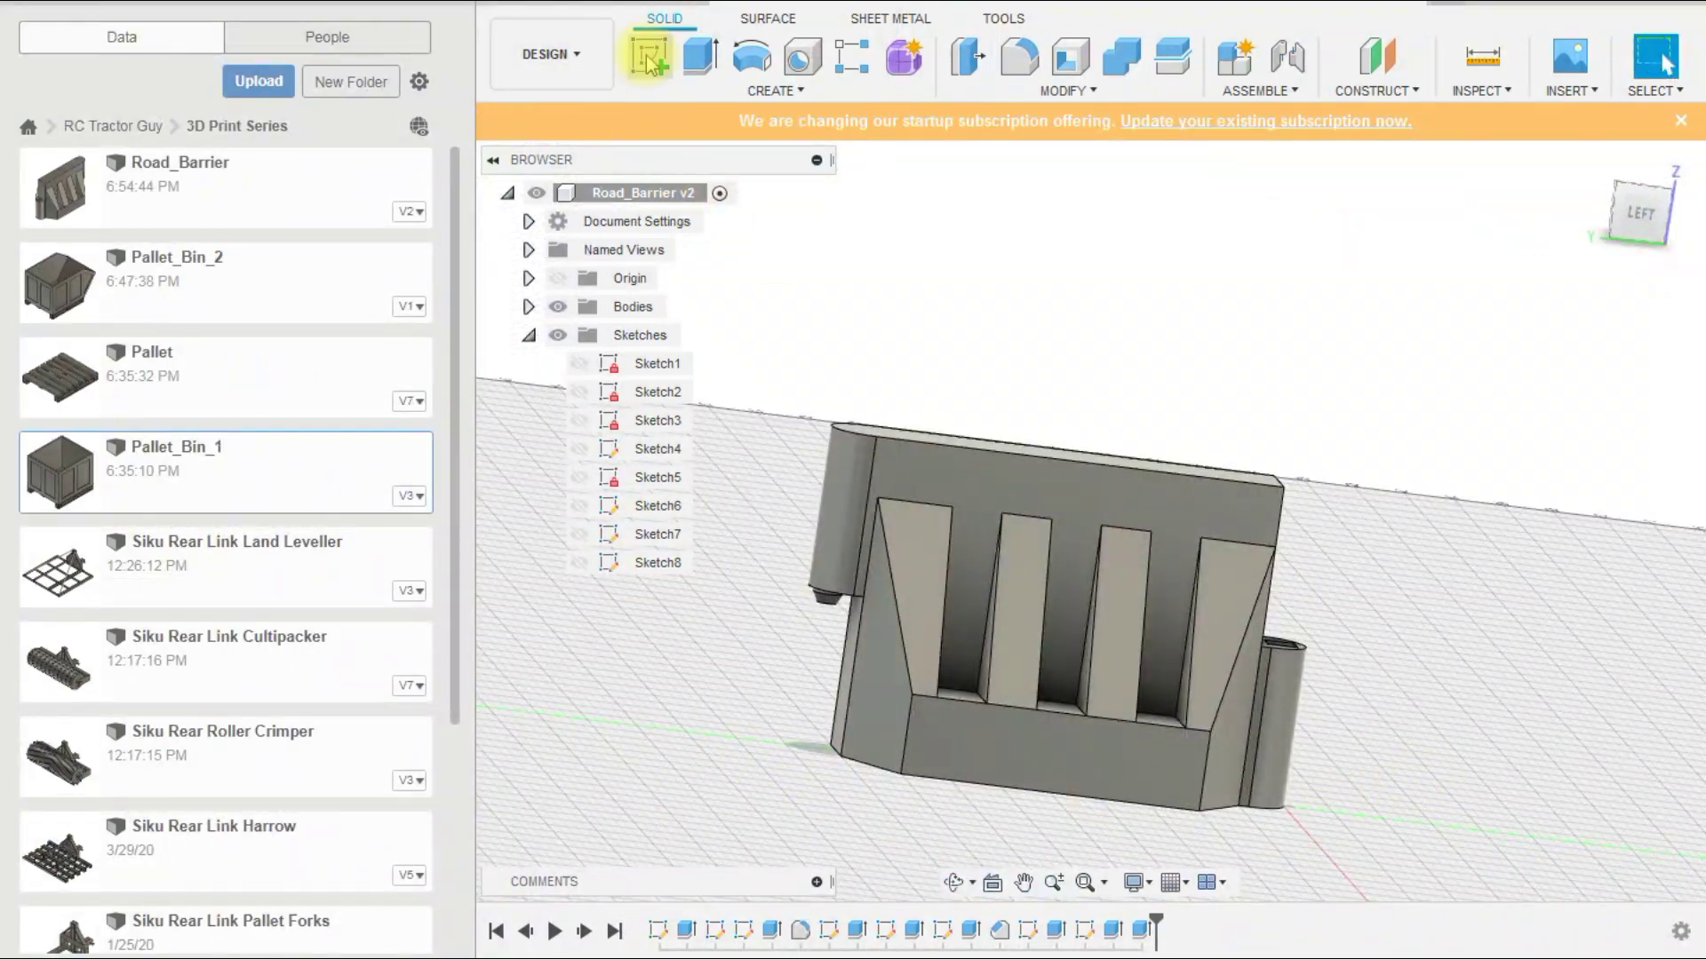
left_click(974, 773)
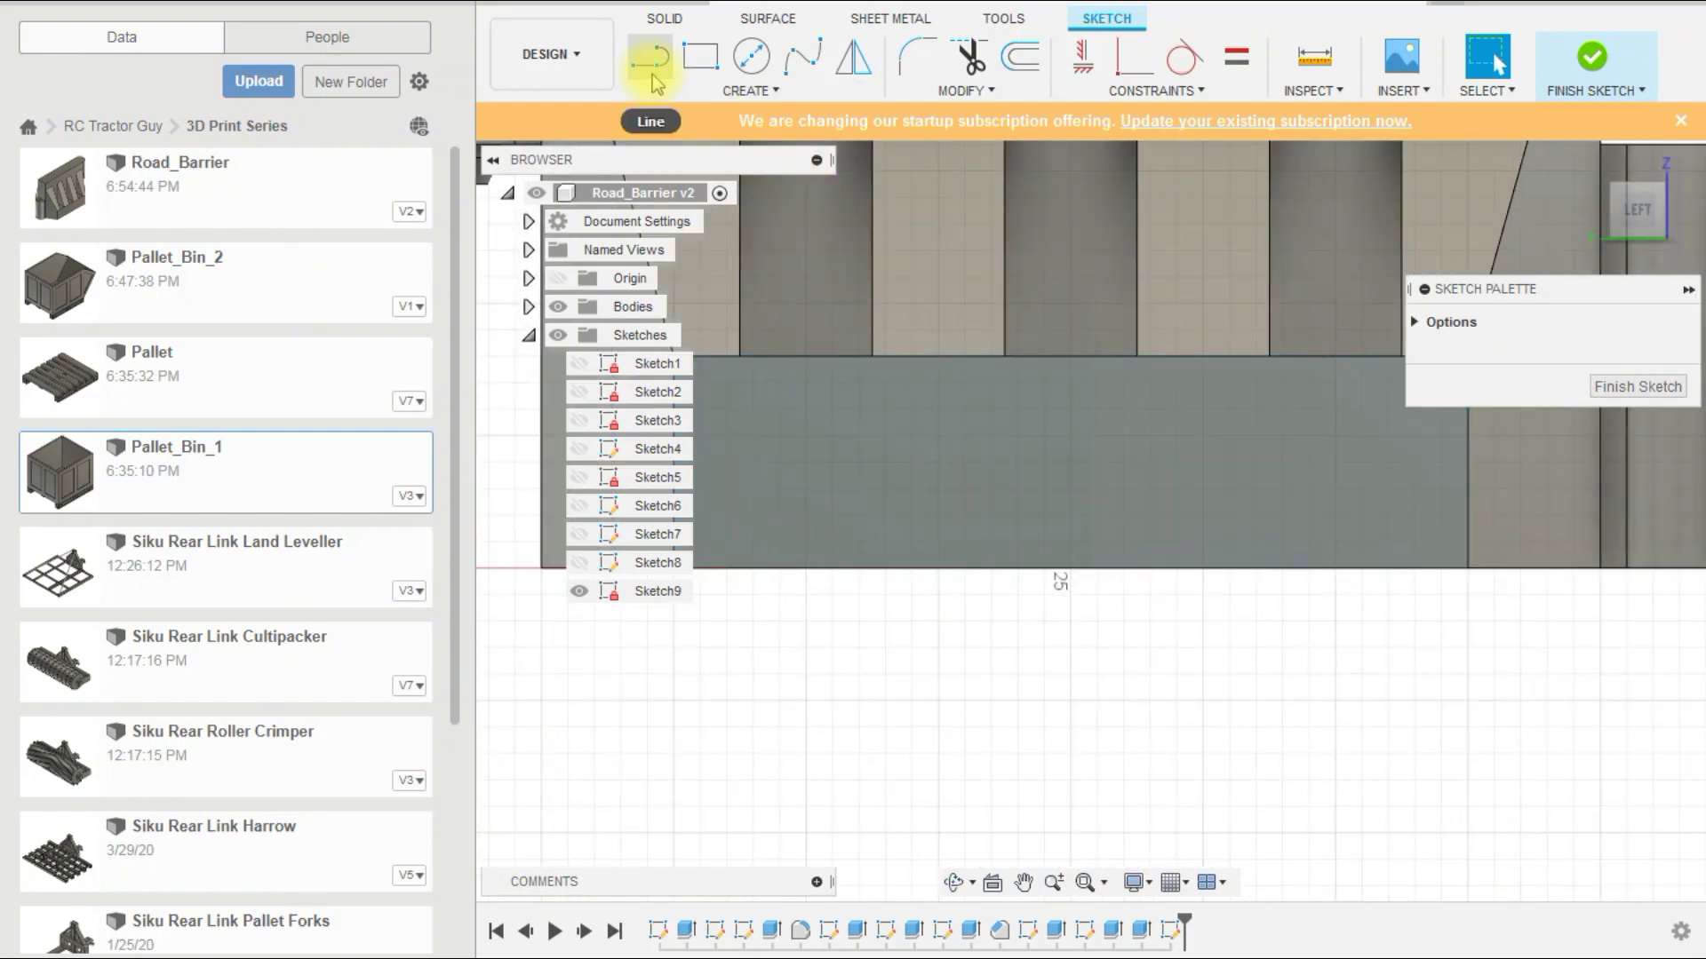
left_click(649, 58)
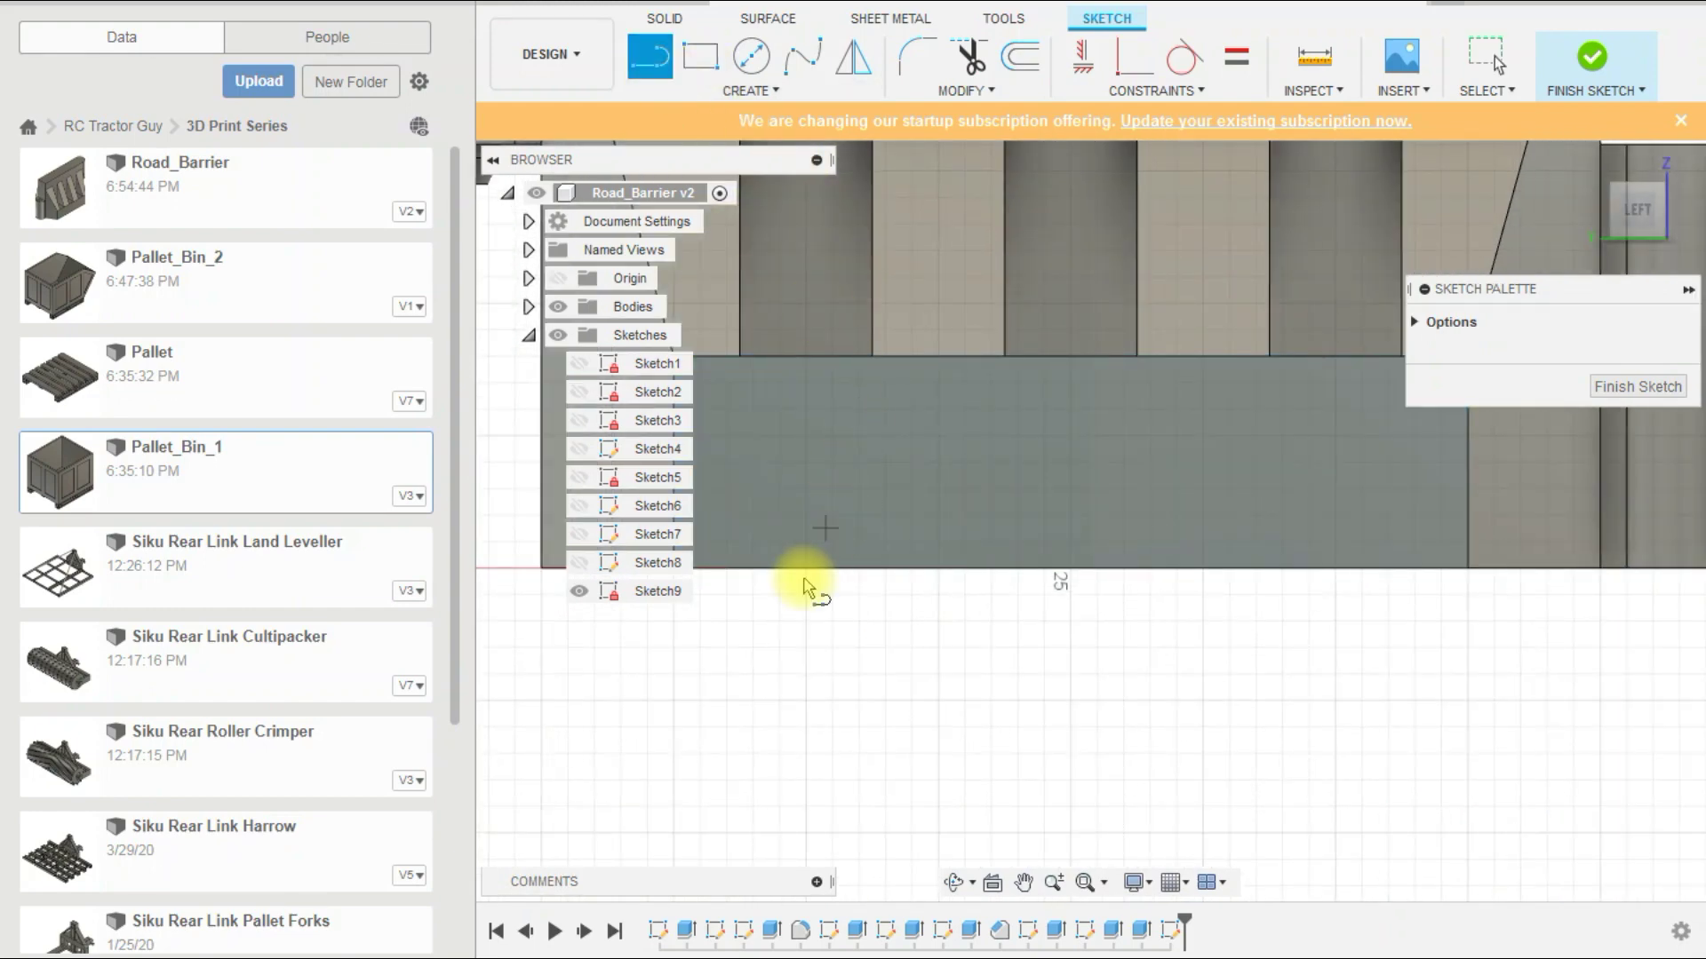
scroll(1151, 689, "down", 2)
scroll(906, 613, "up", 2)
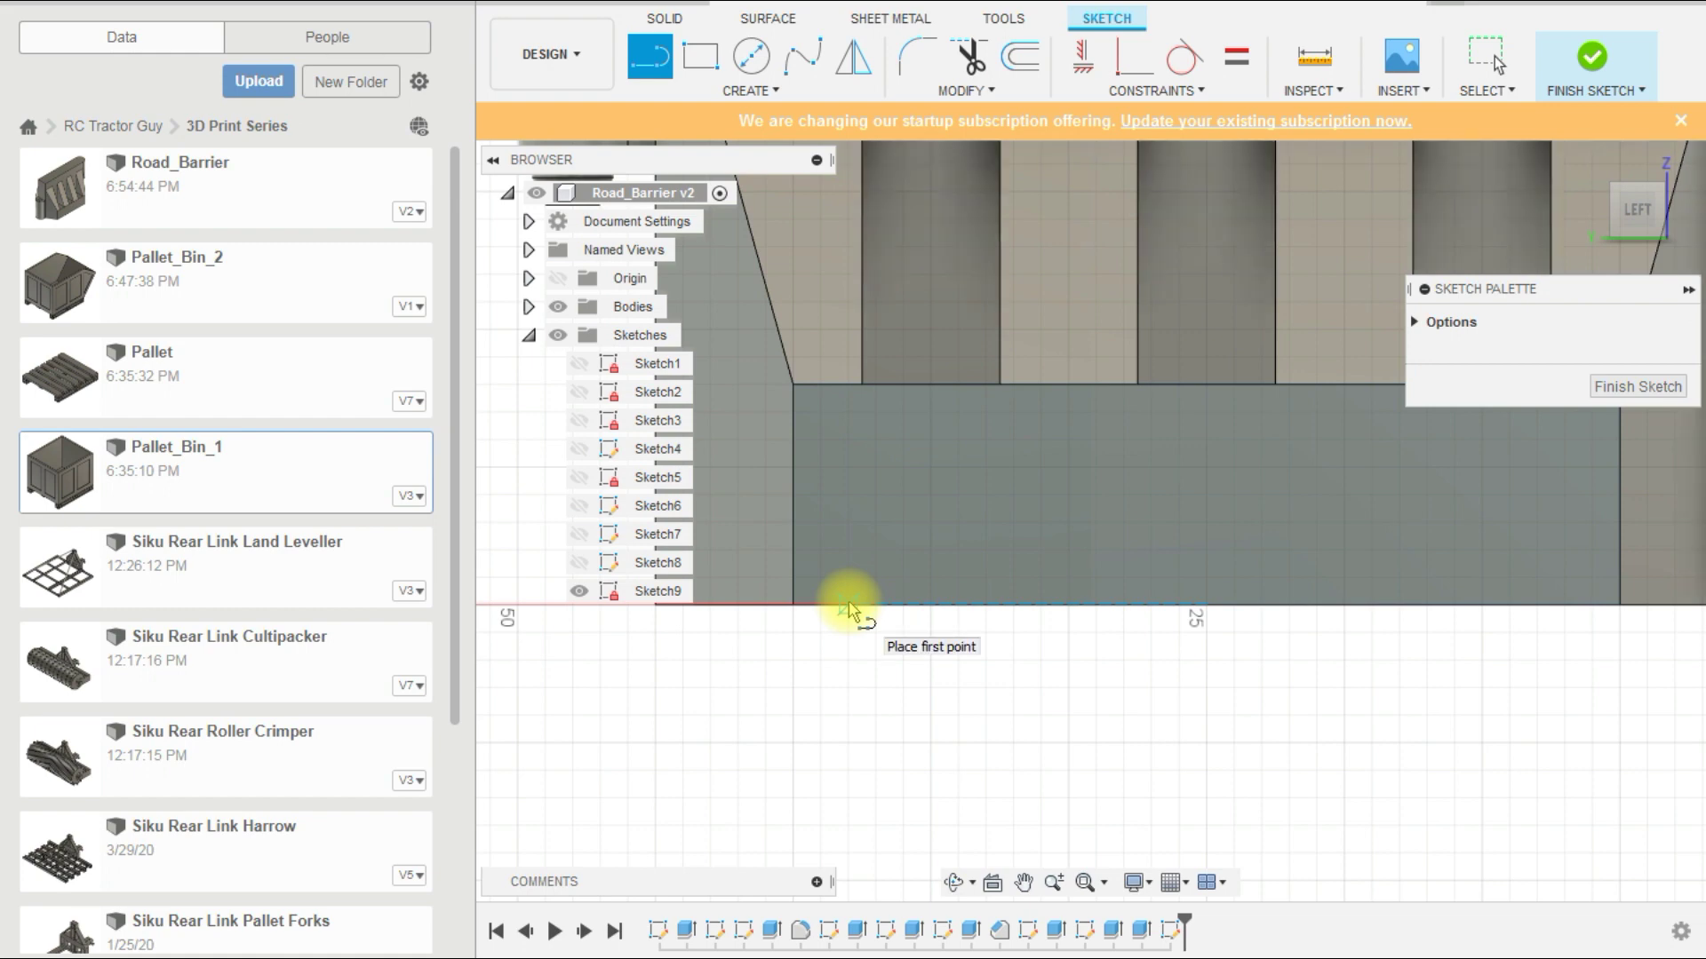
left_click(888, 550)
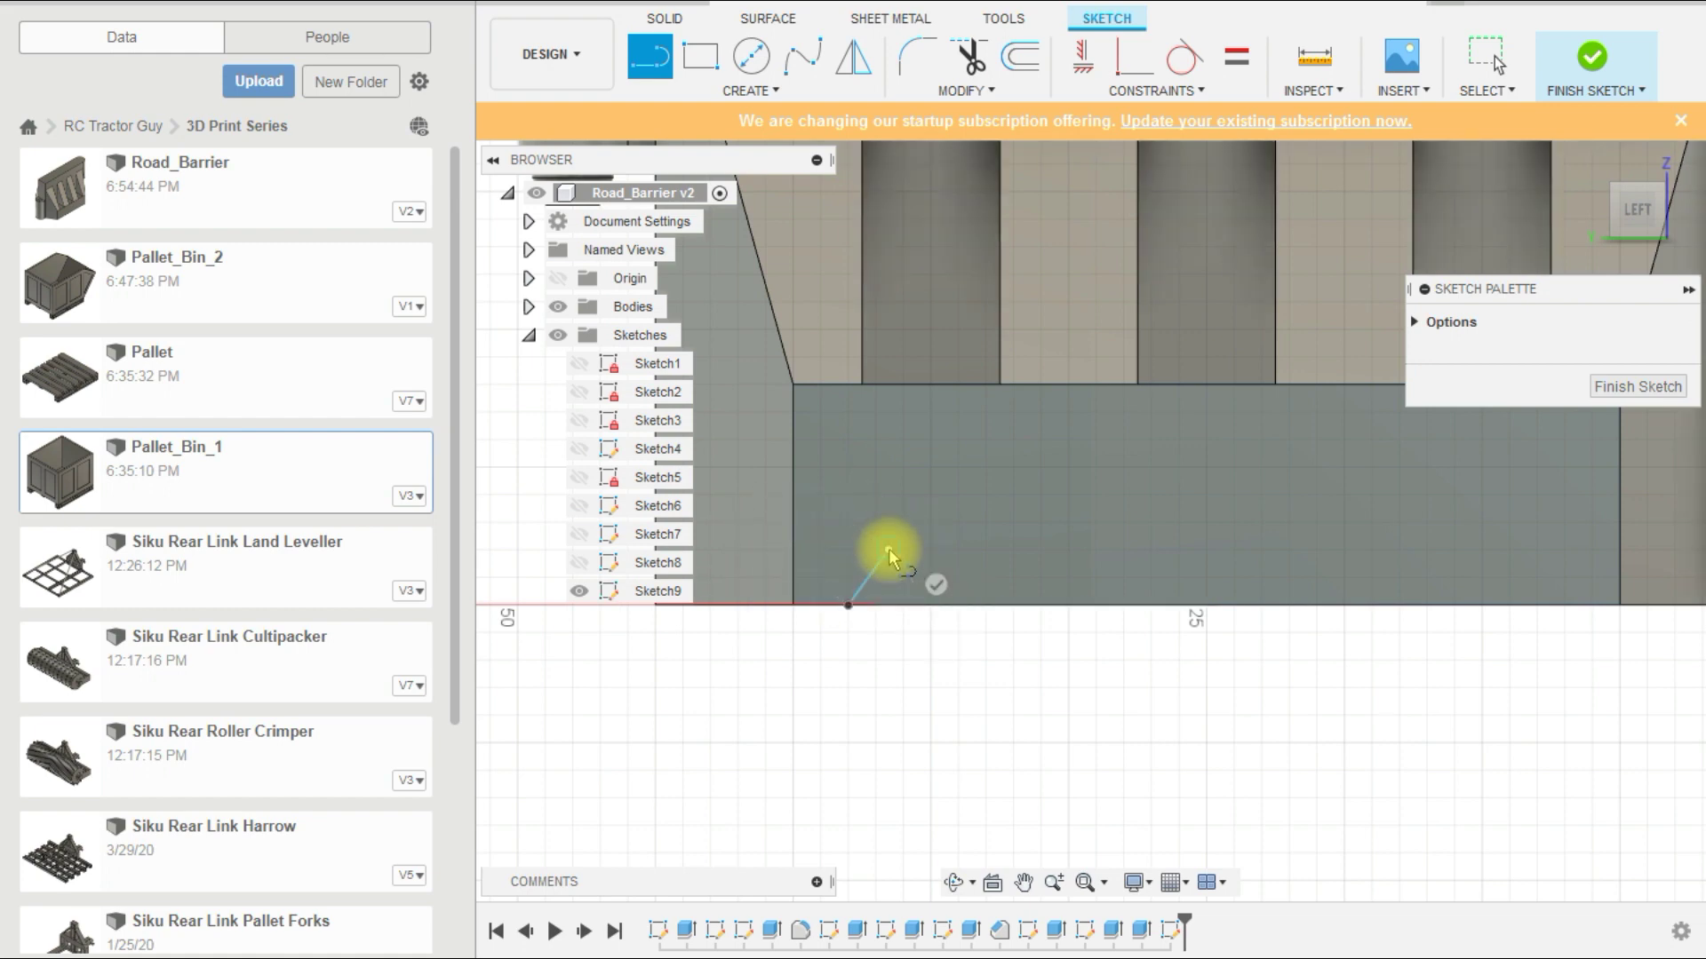
left_click(986, 550)
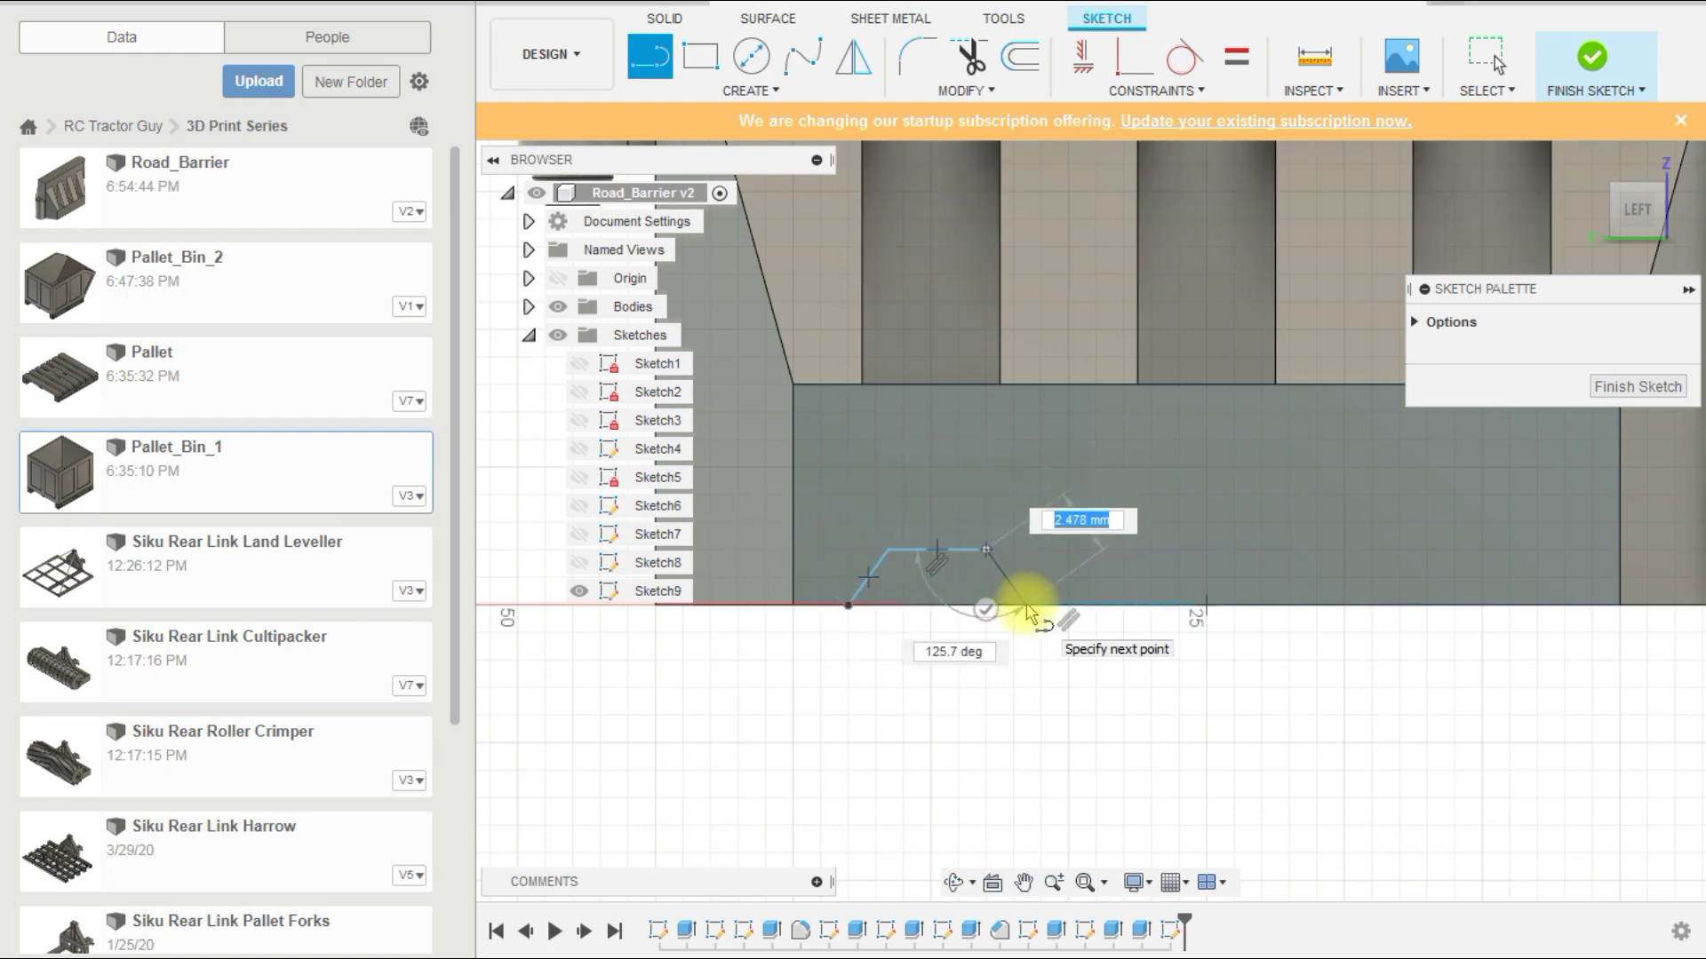
left_click(1012, 605)
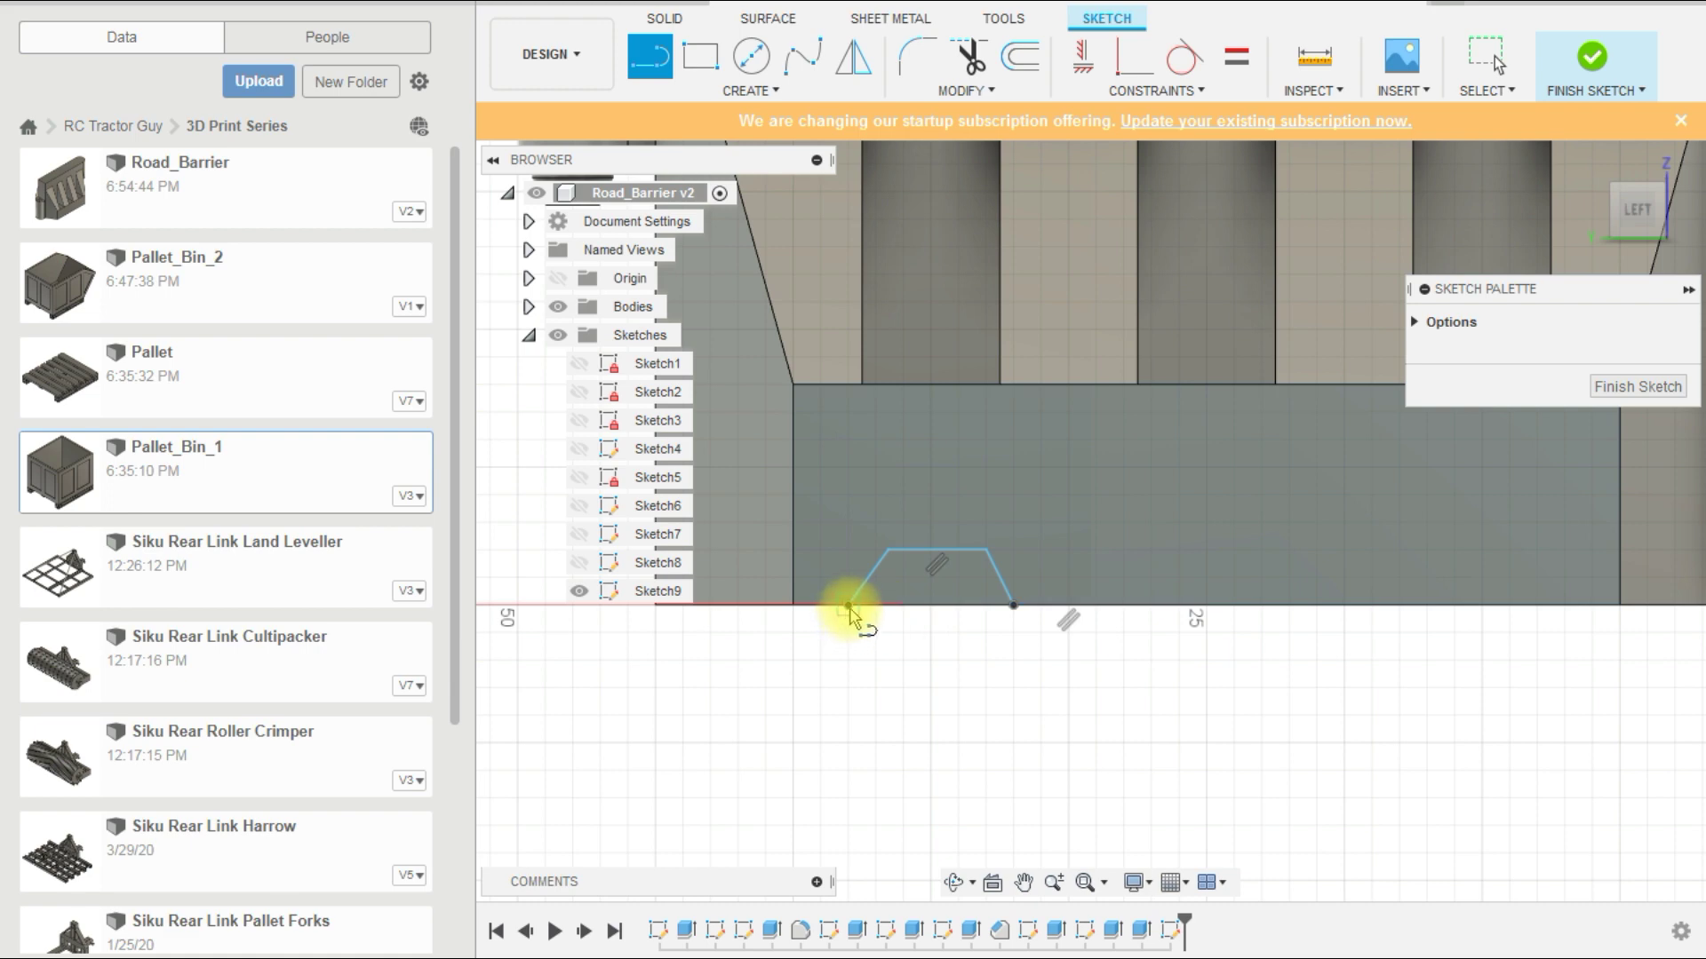
left_click(849, 605)
key("Escape")
scroll(1009, 628, "down", 3)
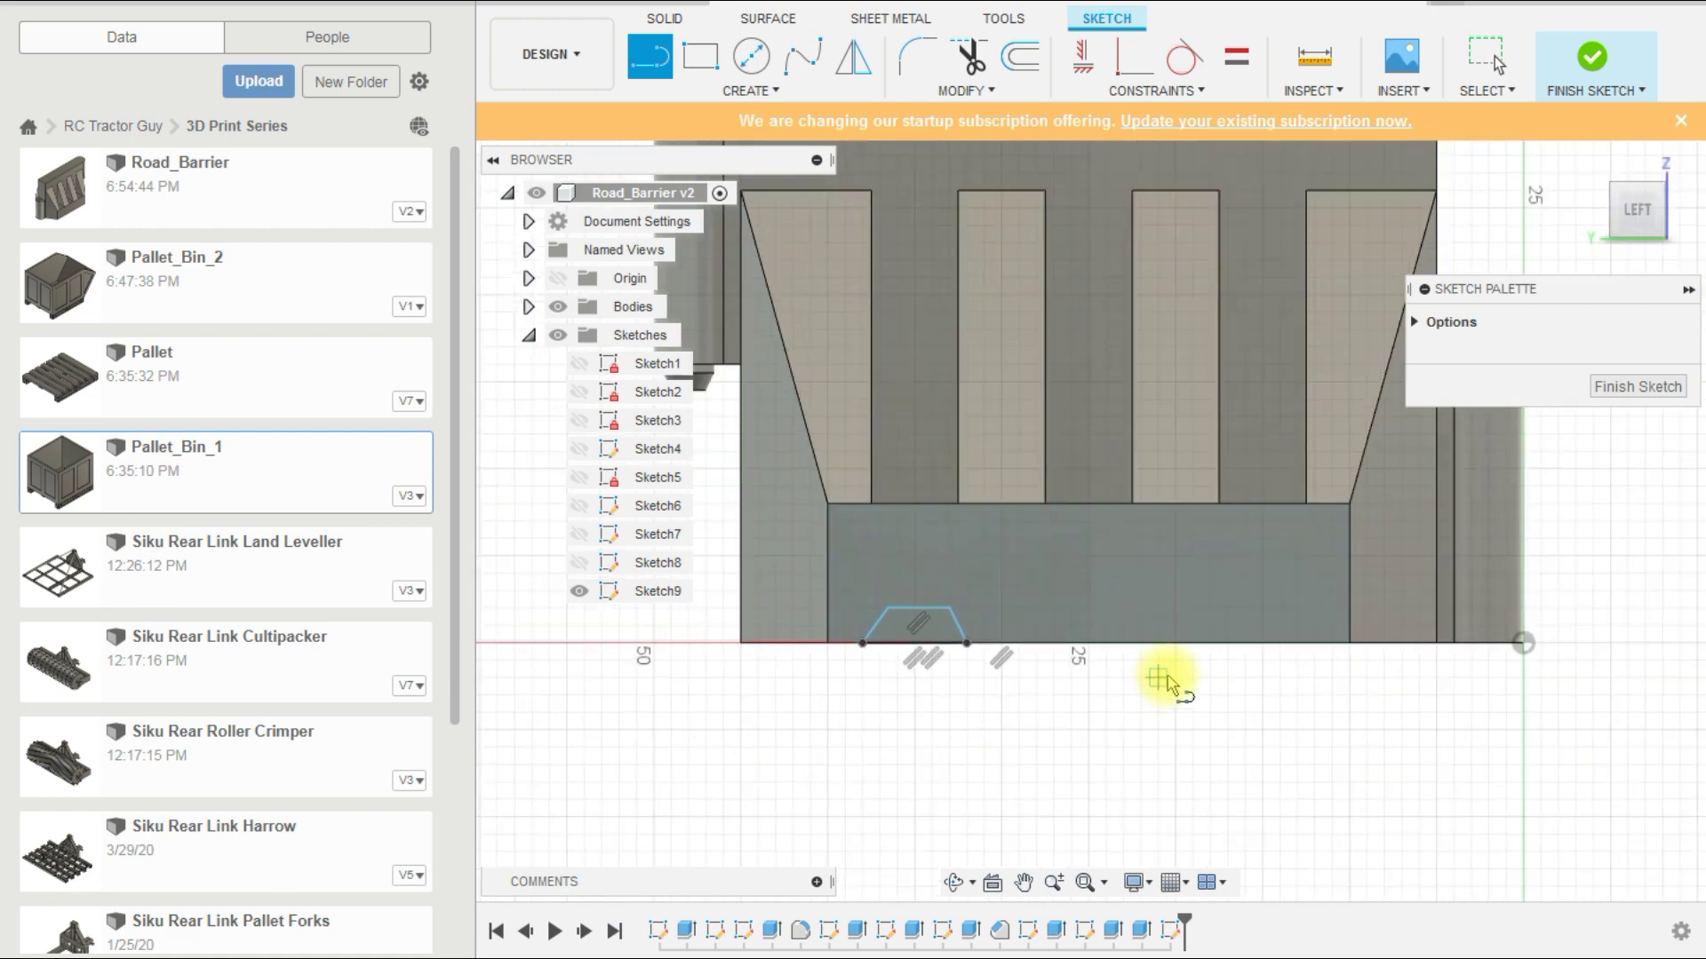
scroll(1165, 667, "up", 2)
left_click_drag(1141, 639, 1156, 629)
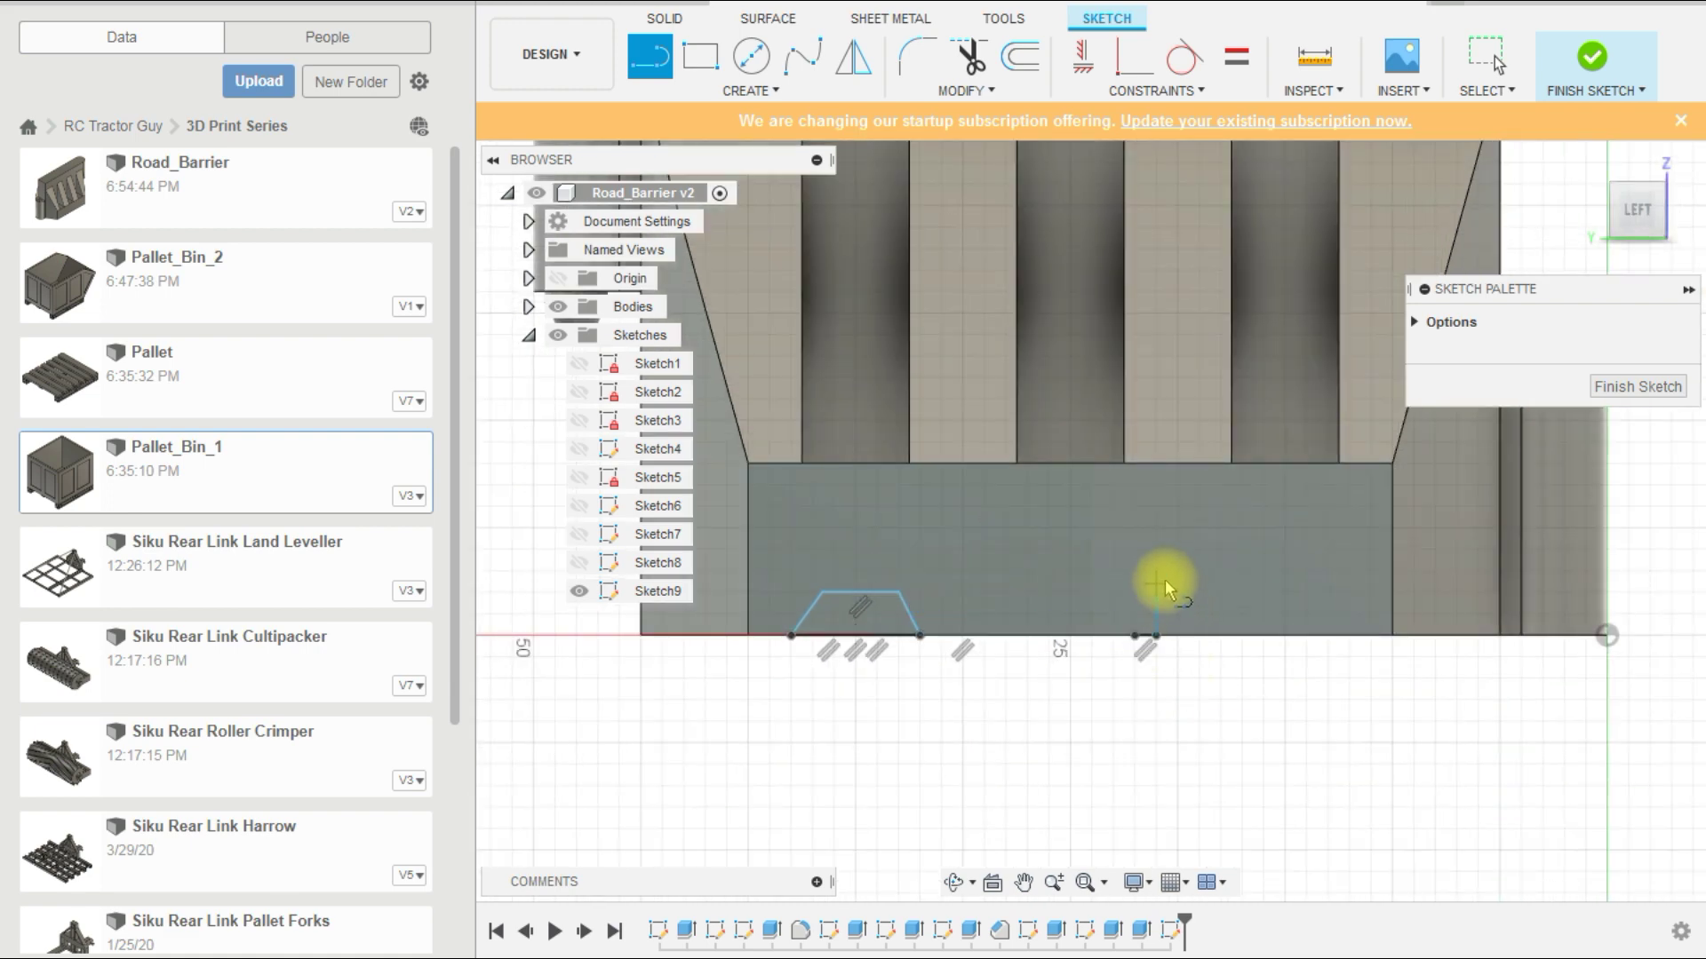
key("Escape")
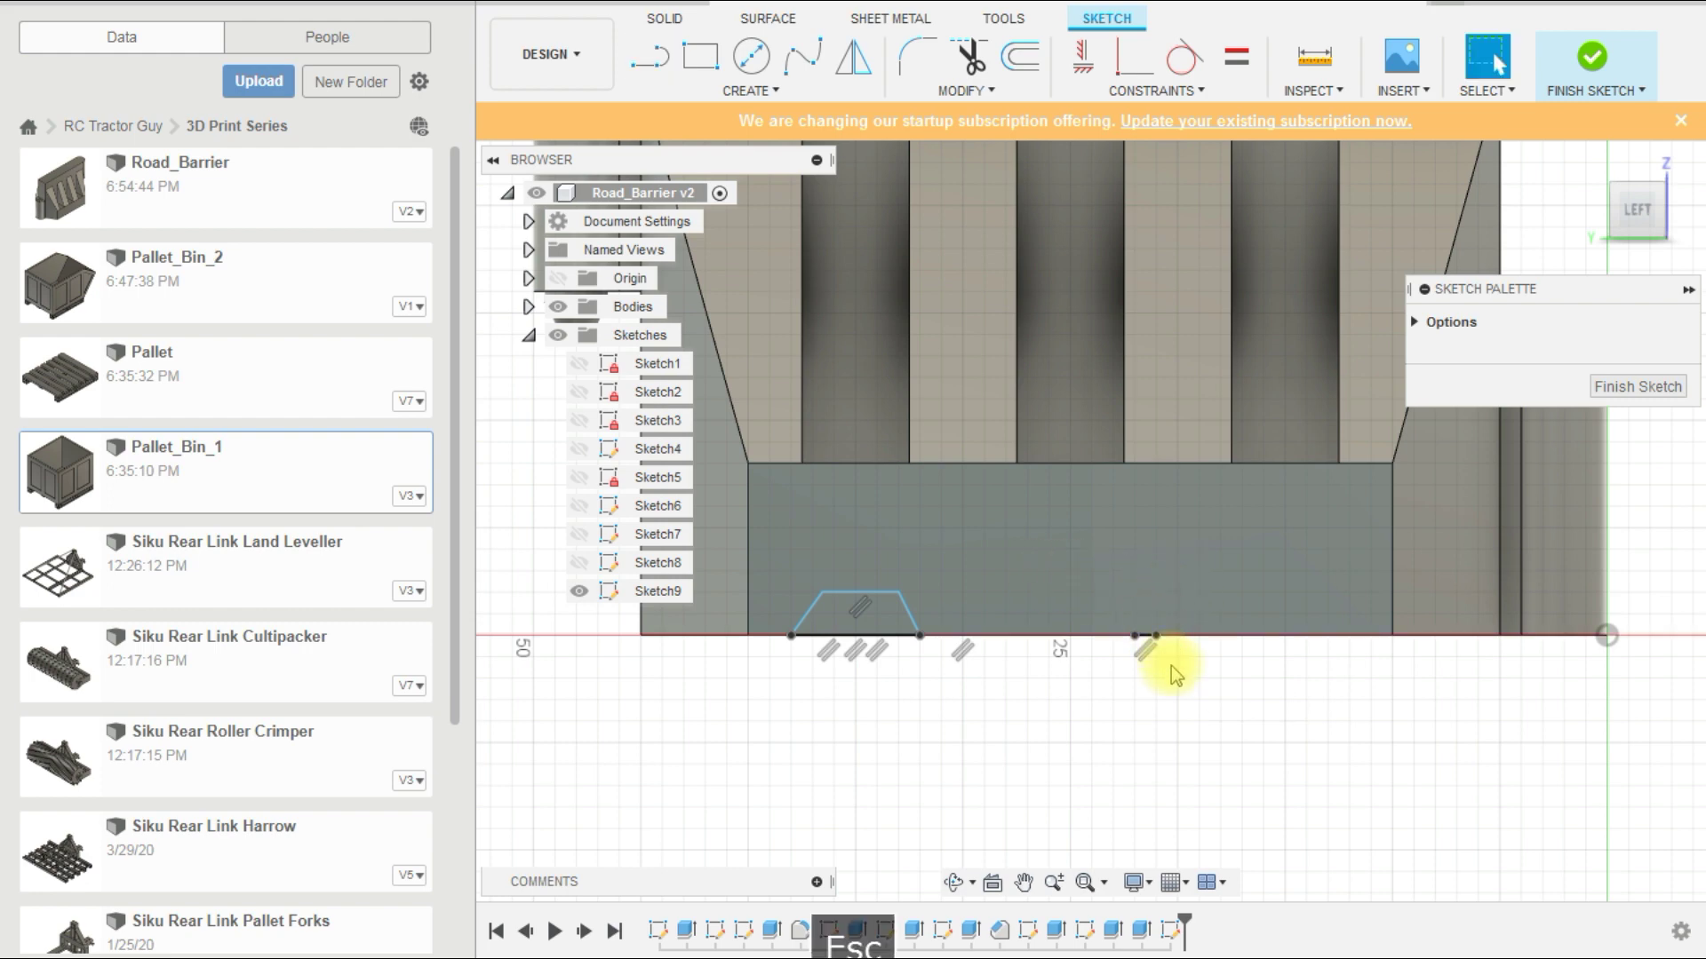
key("ctrl+z")
Step: Sketch a second closed trapezoid with a base about 9 mm long on the face's bottom edge, nearer the origin
left_click(658, 58)
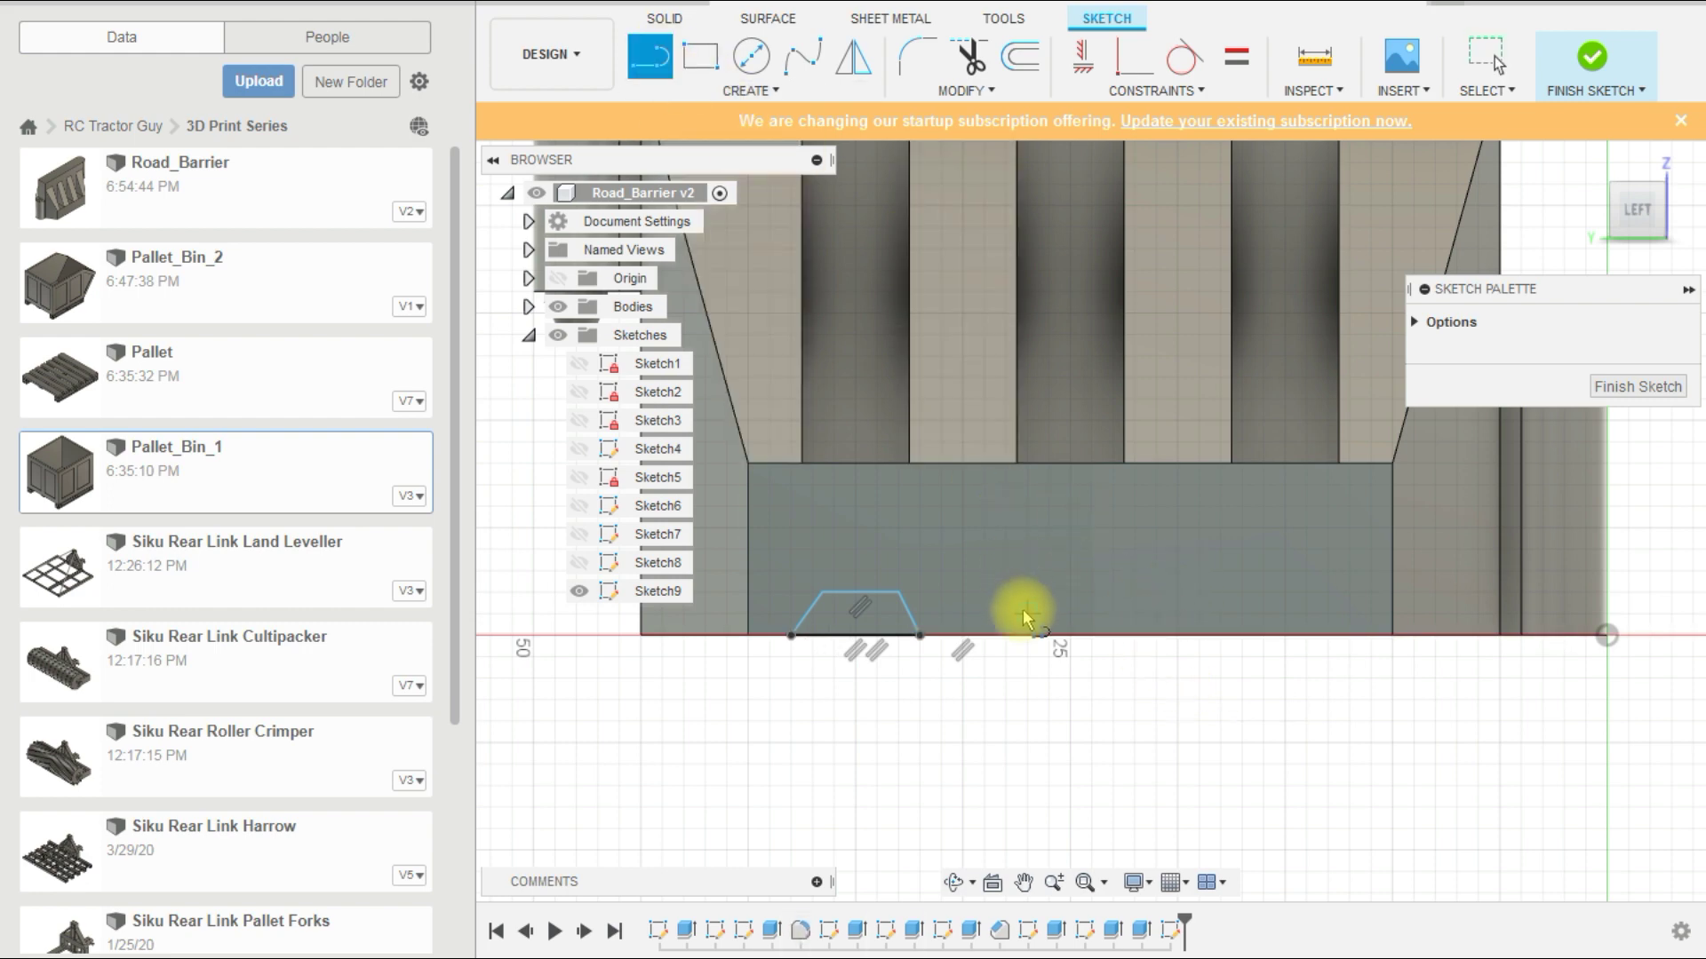
left_click(1135, 636)
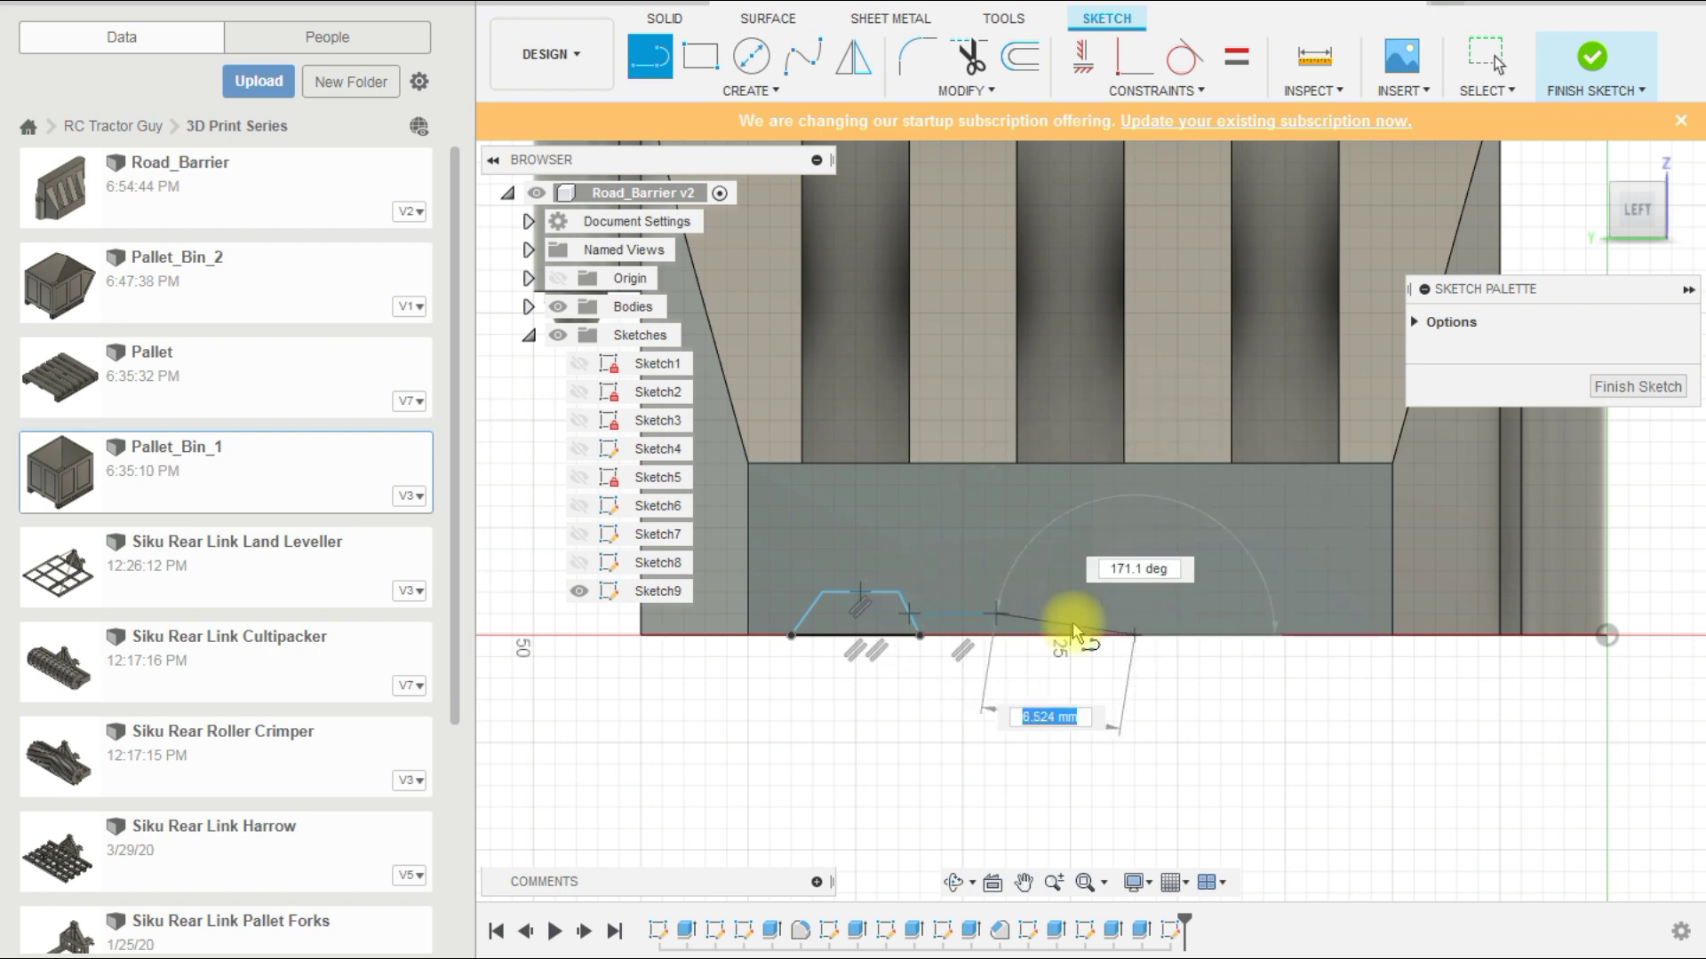
left_click(1172, 591)
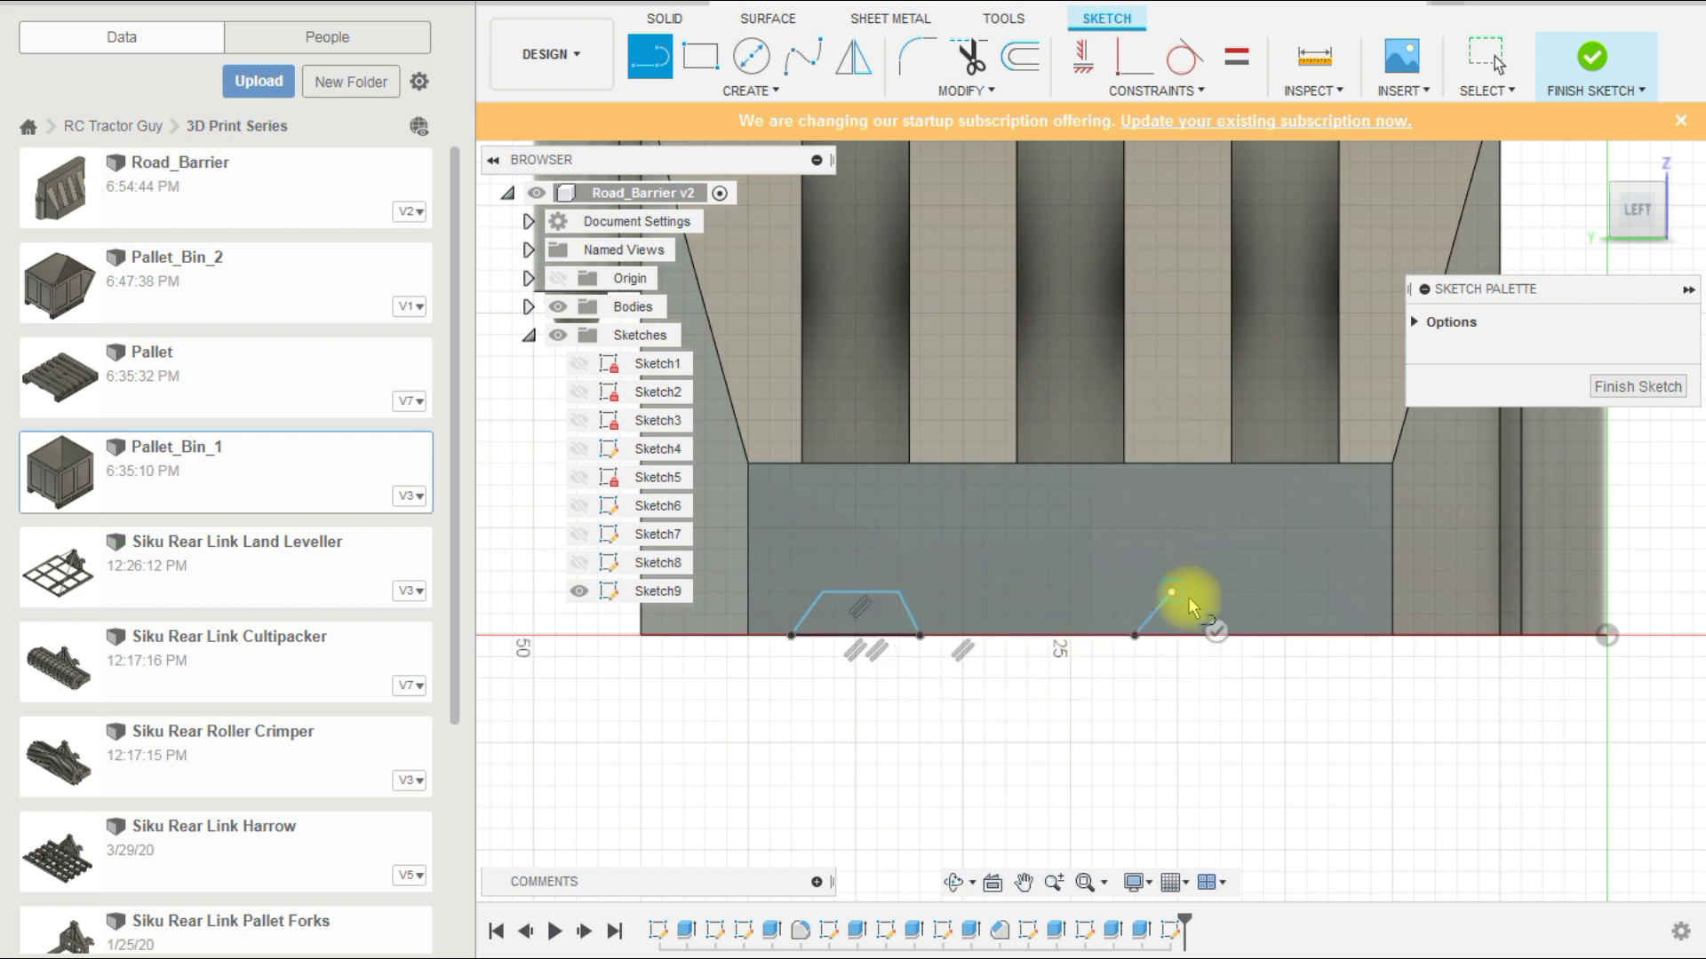
left_click(1305, 592)
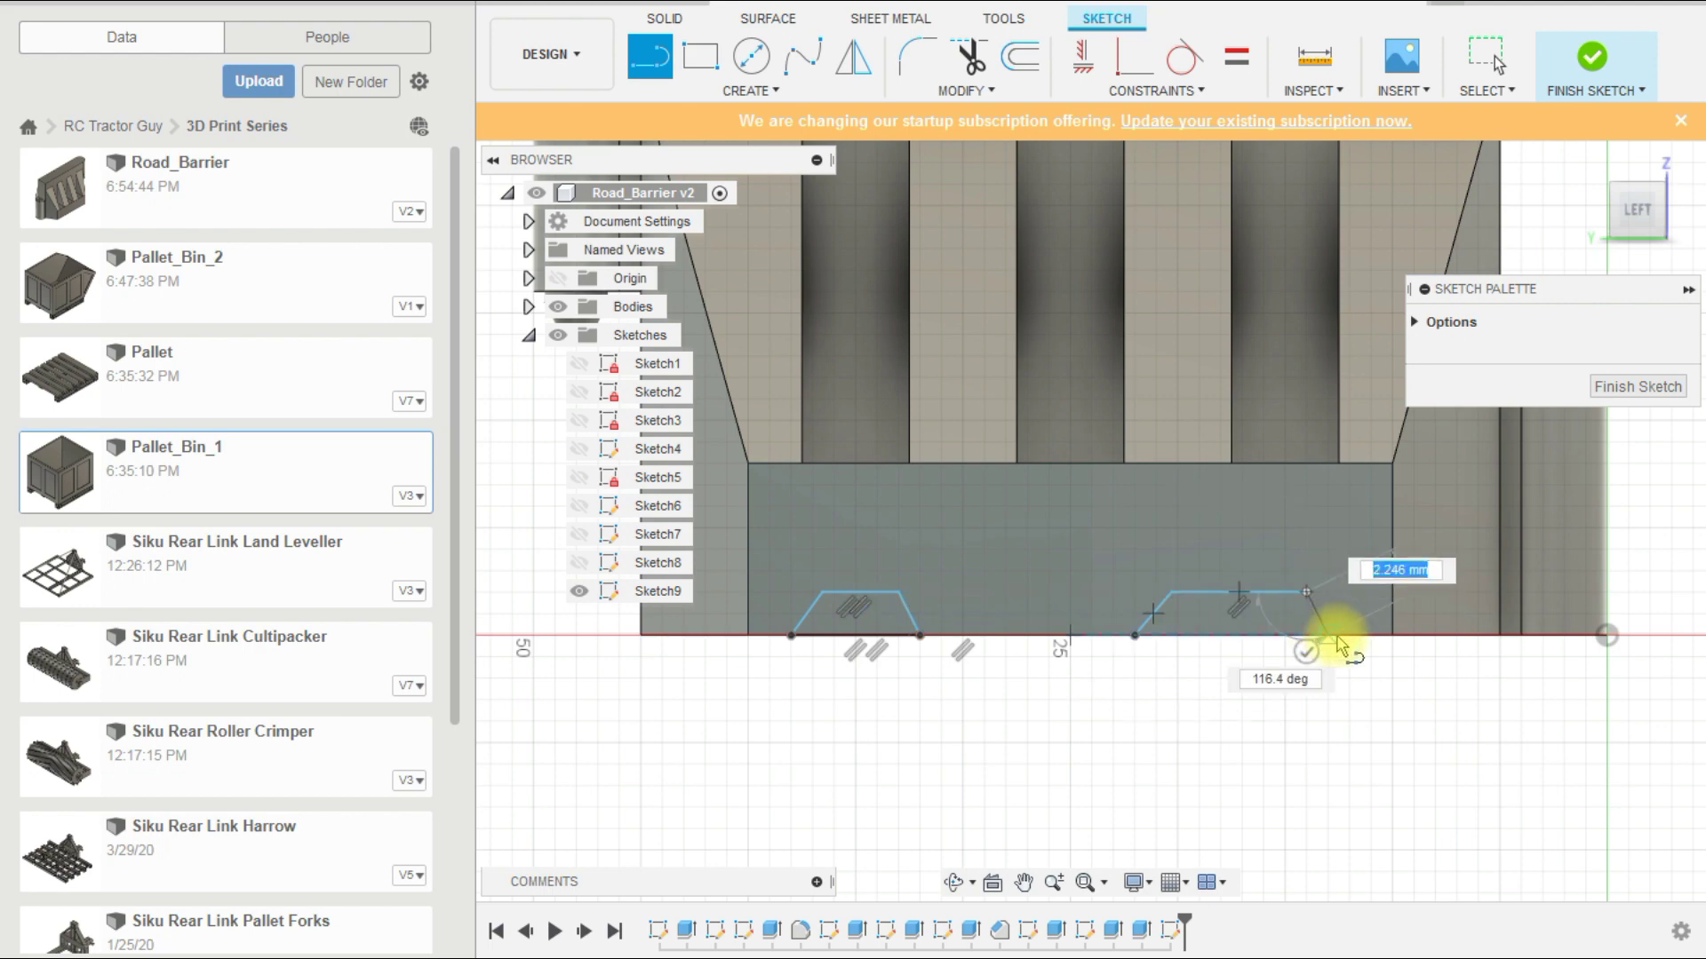
left_click(1327, 635)
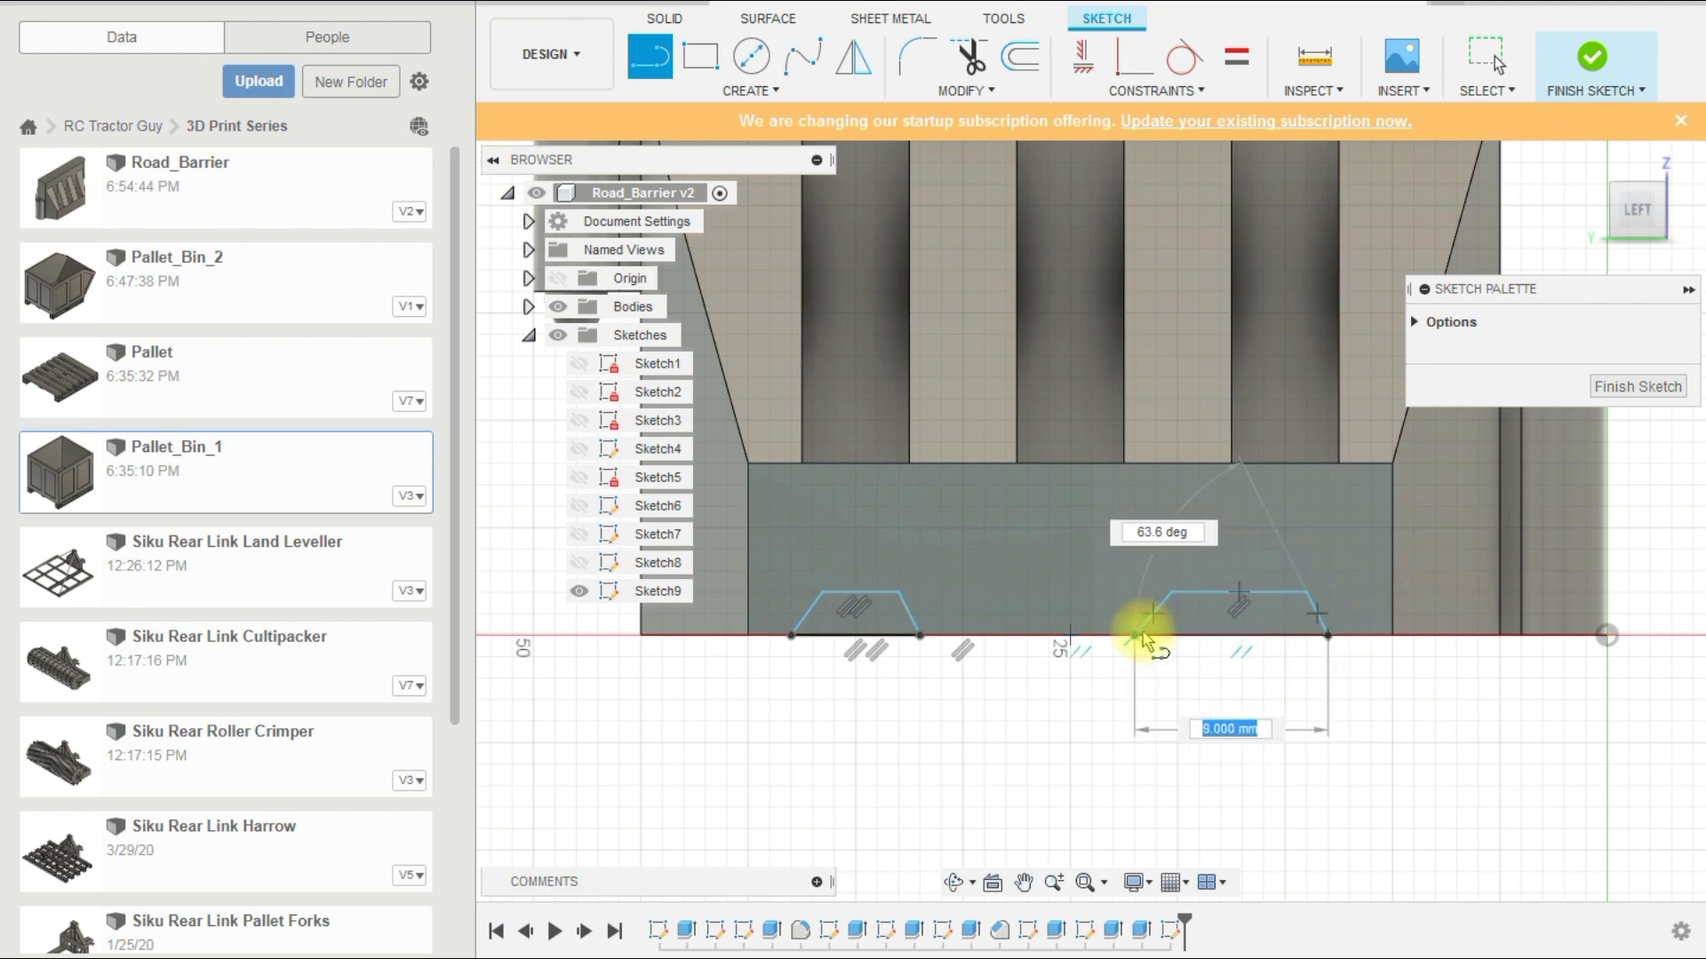
left_click(1135, 635)
key("Escape")
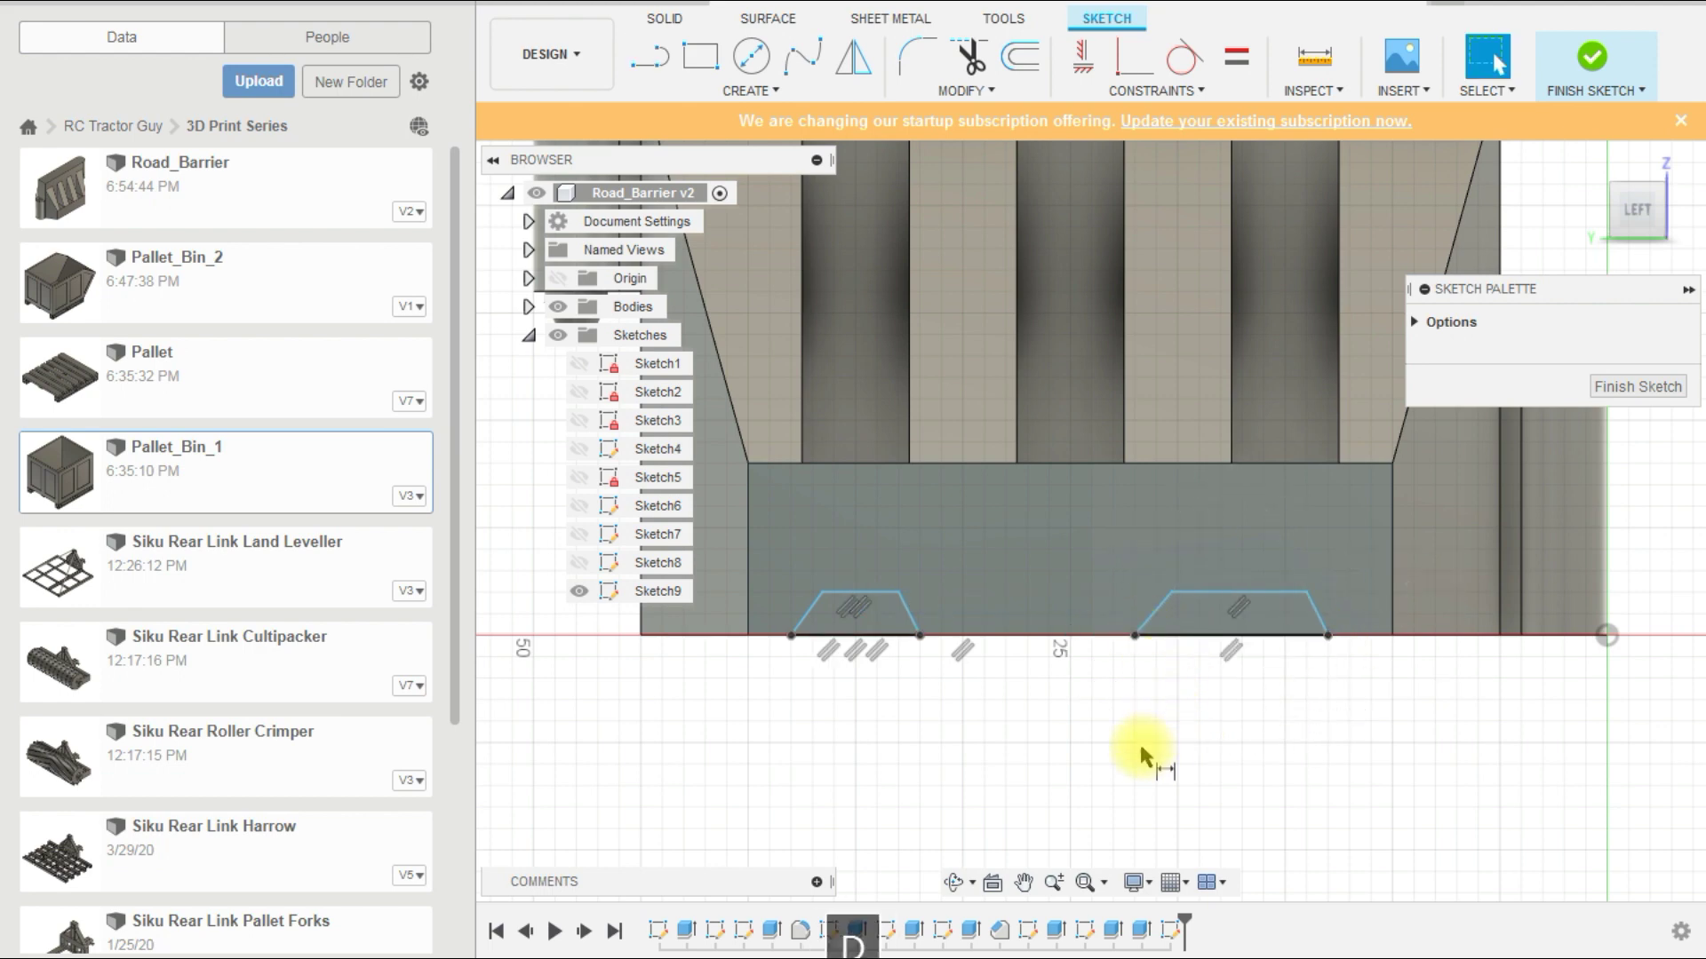
Step: Dimension the distance between the facing top corners of the two trapezoids to 16 mm
scroll(1044, 702, "down", 3)
scroll(975, 696, "up", 2)
left_click(932, 602)
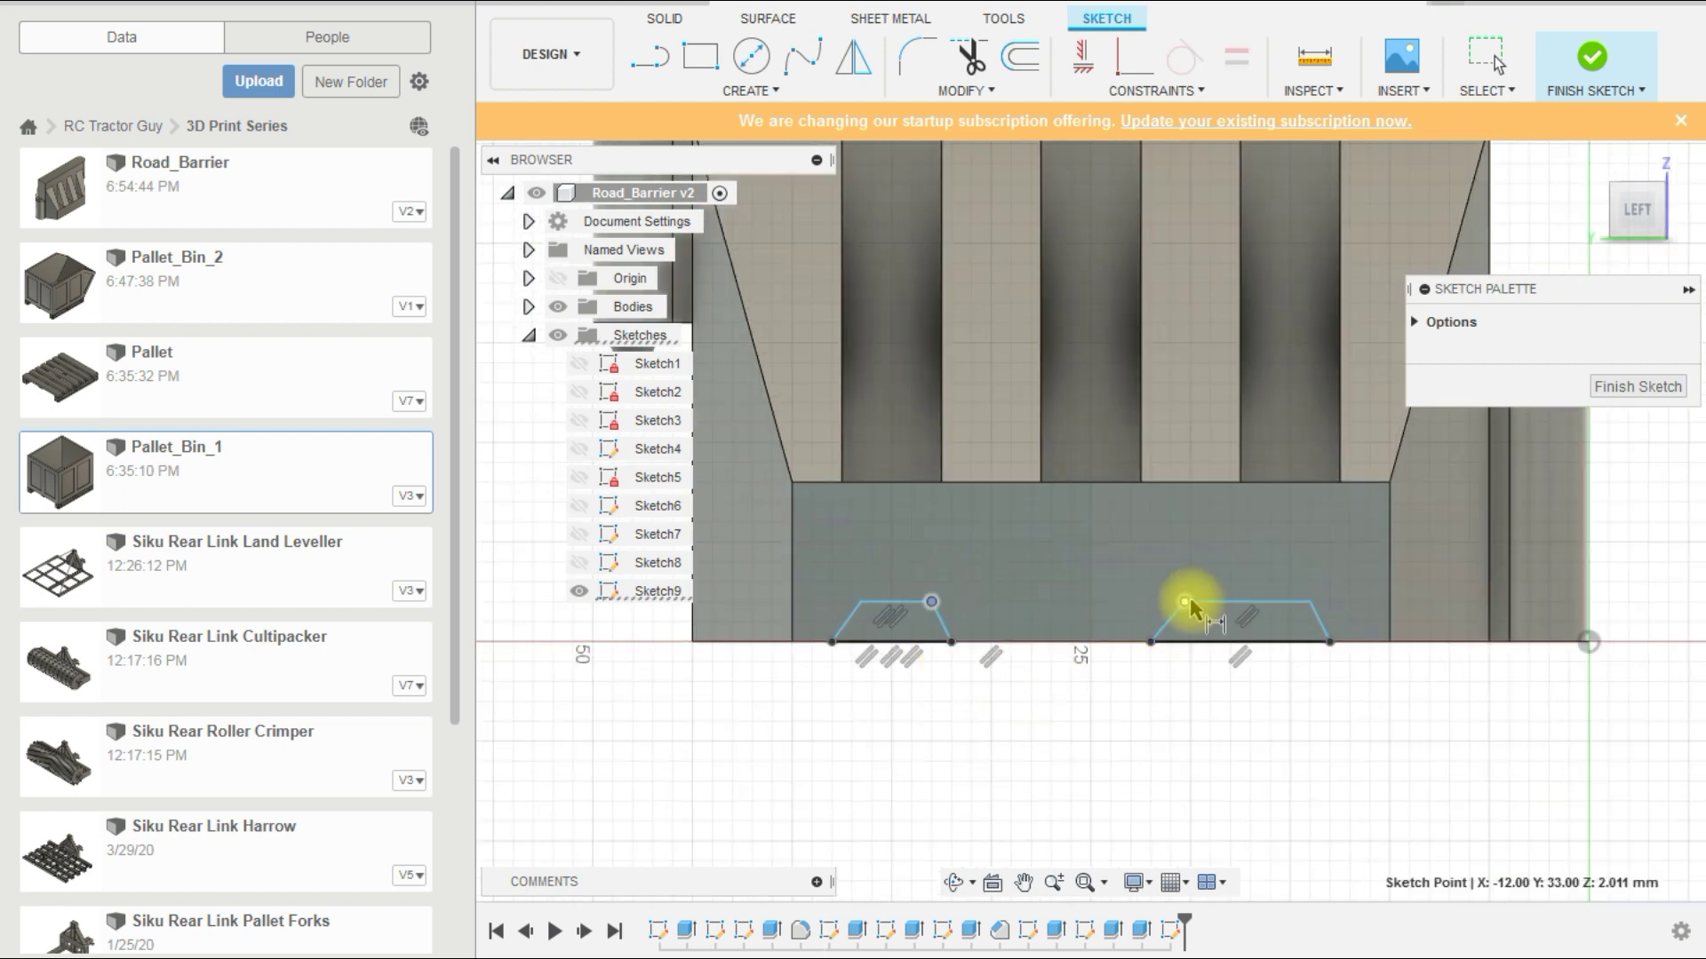
left_click(1186, 603)
left_click(1077, 568)
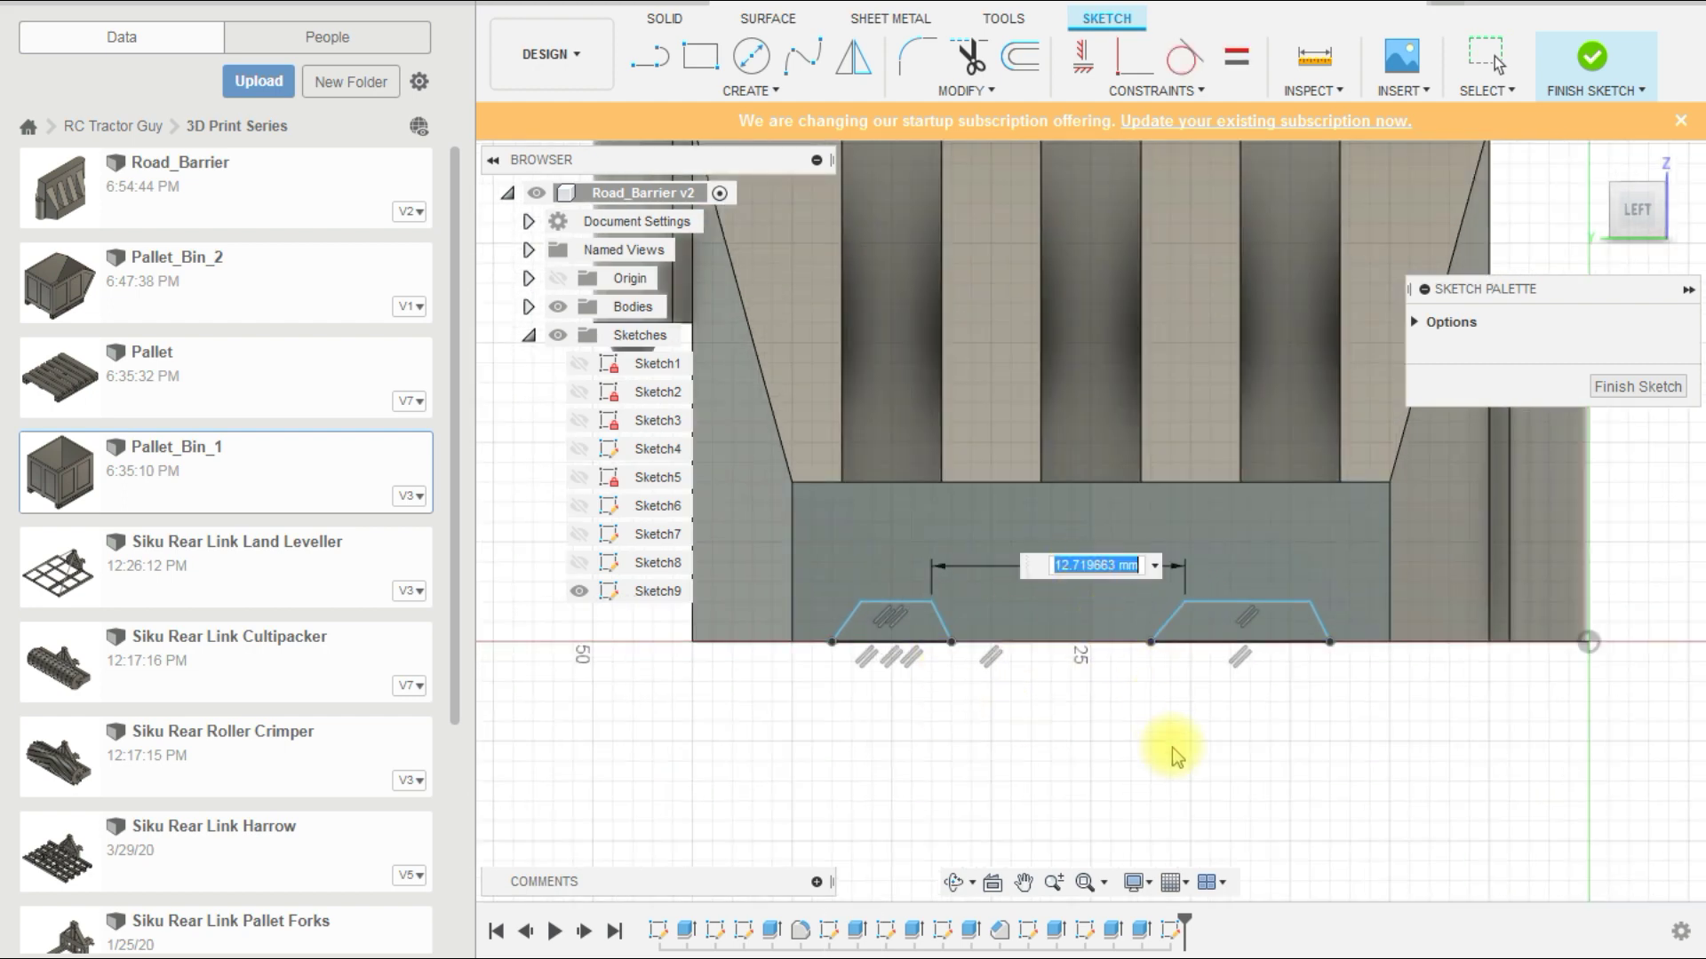
type("6")
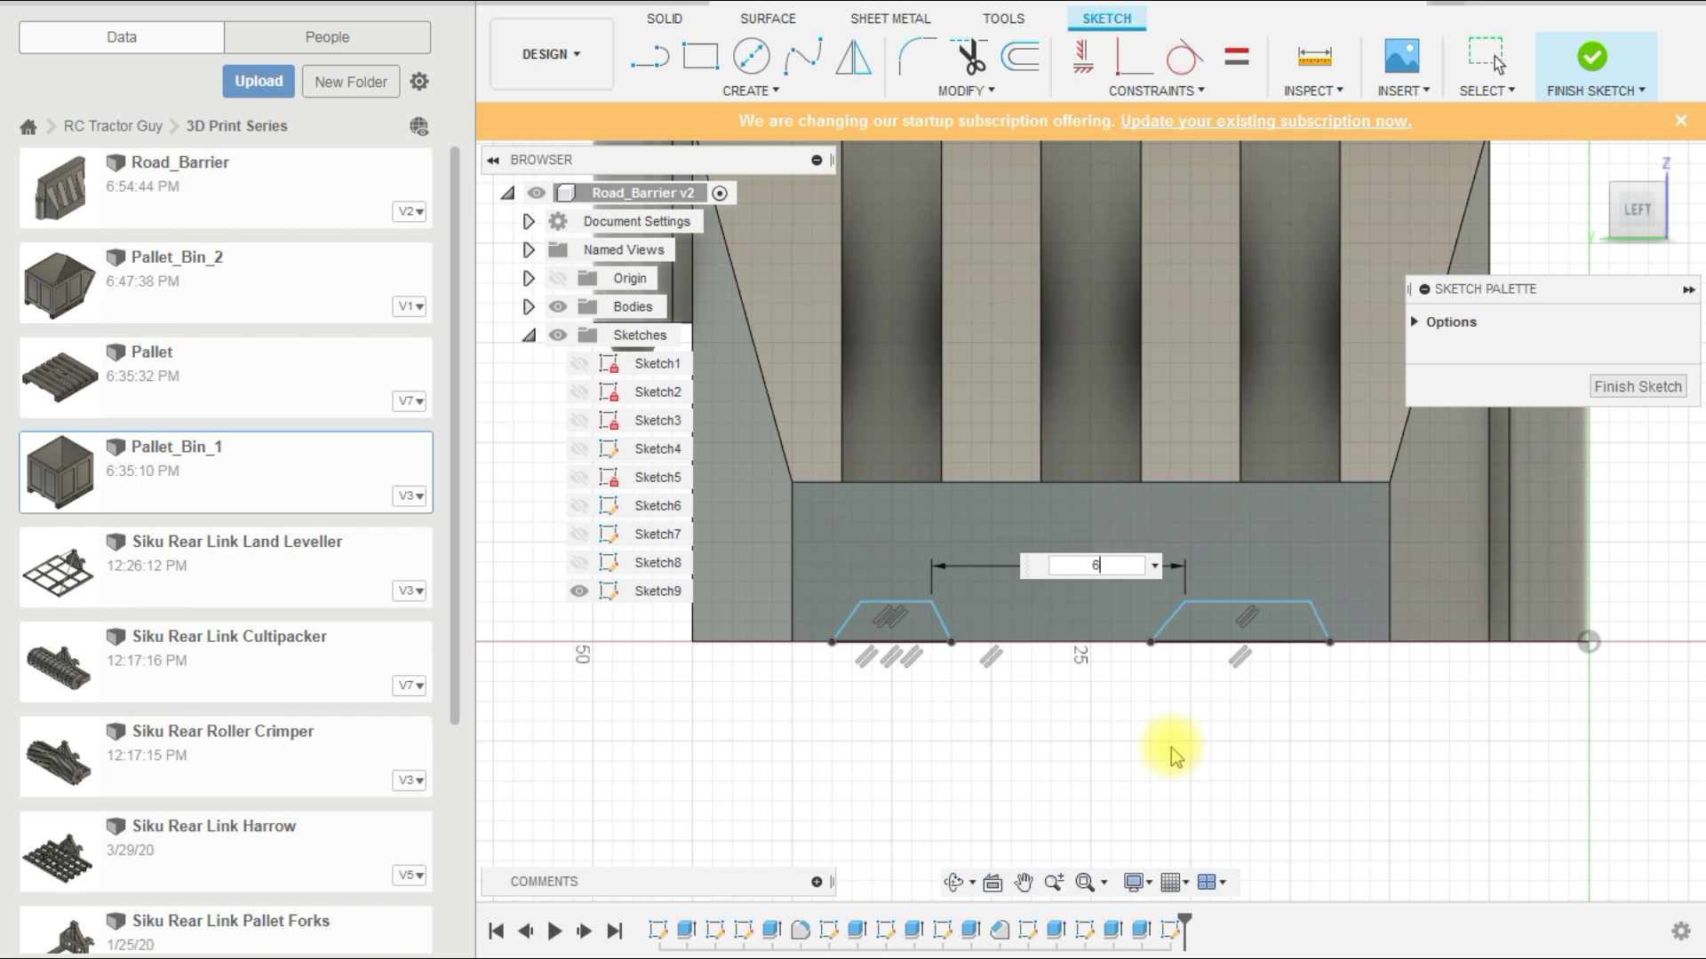
key("Left")
type("1")
key("Return")
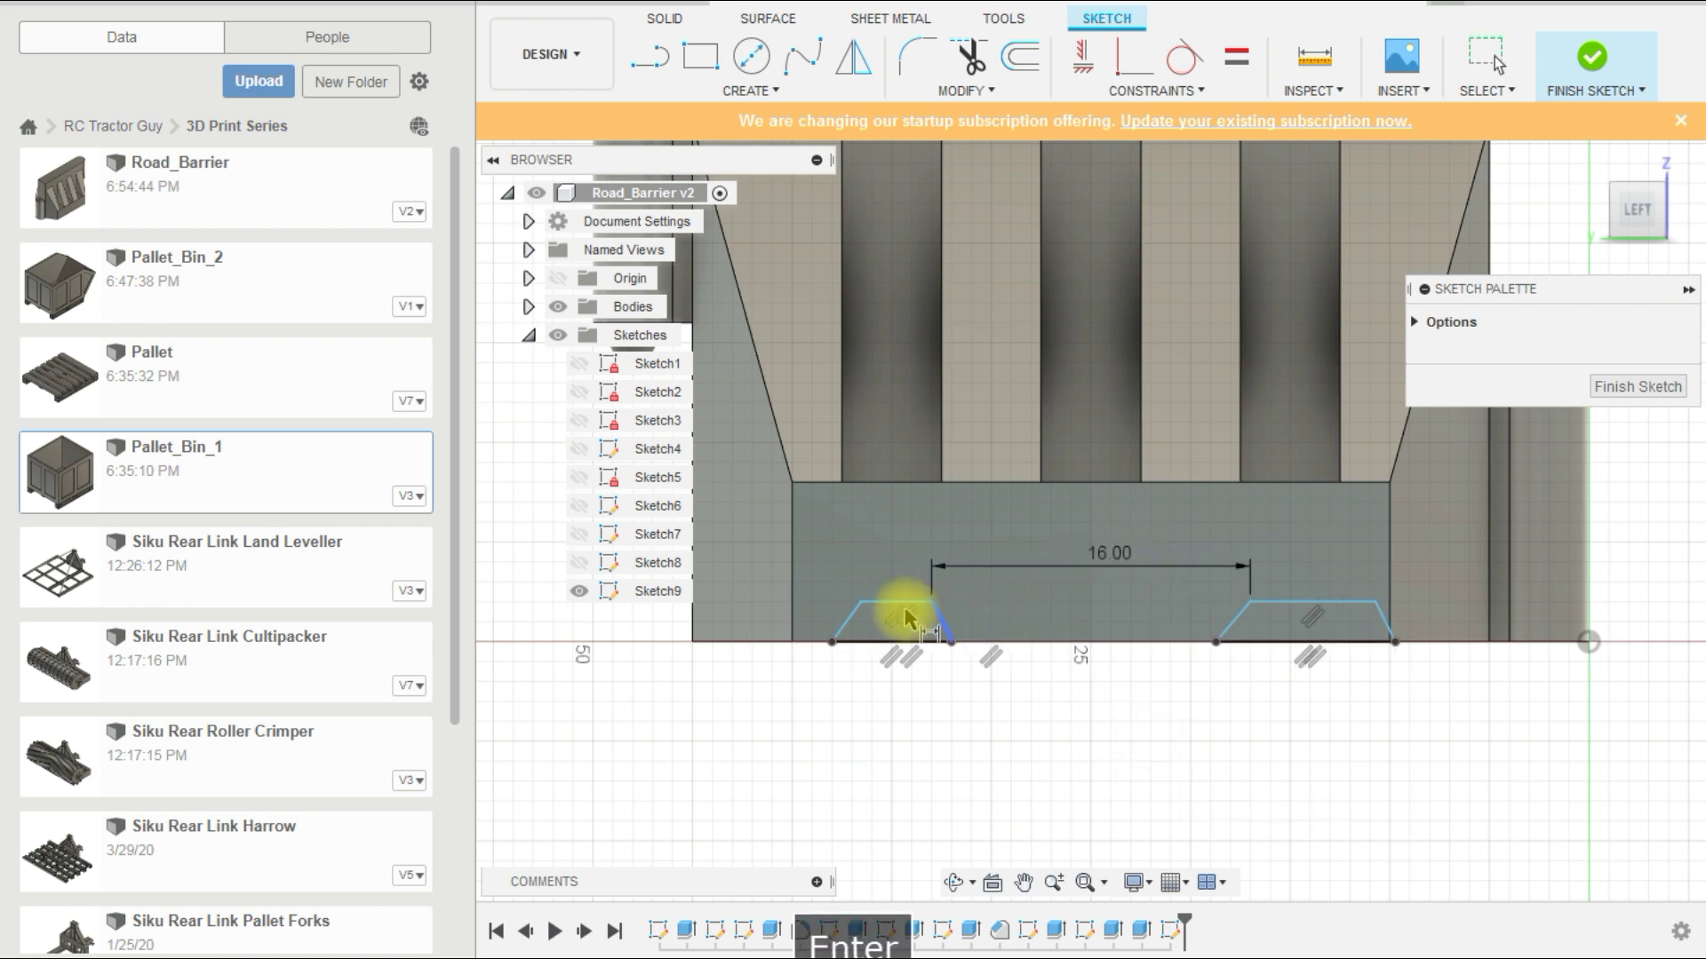
Step: Dimension the distance between the outer top corners of the two trapezoids to 30 mm
left_click(861, 601)
left_click(1378, 602)
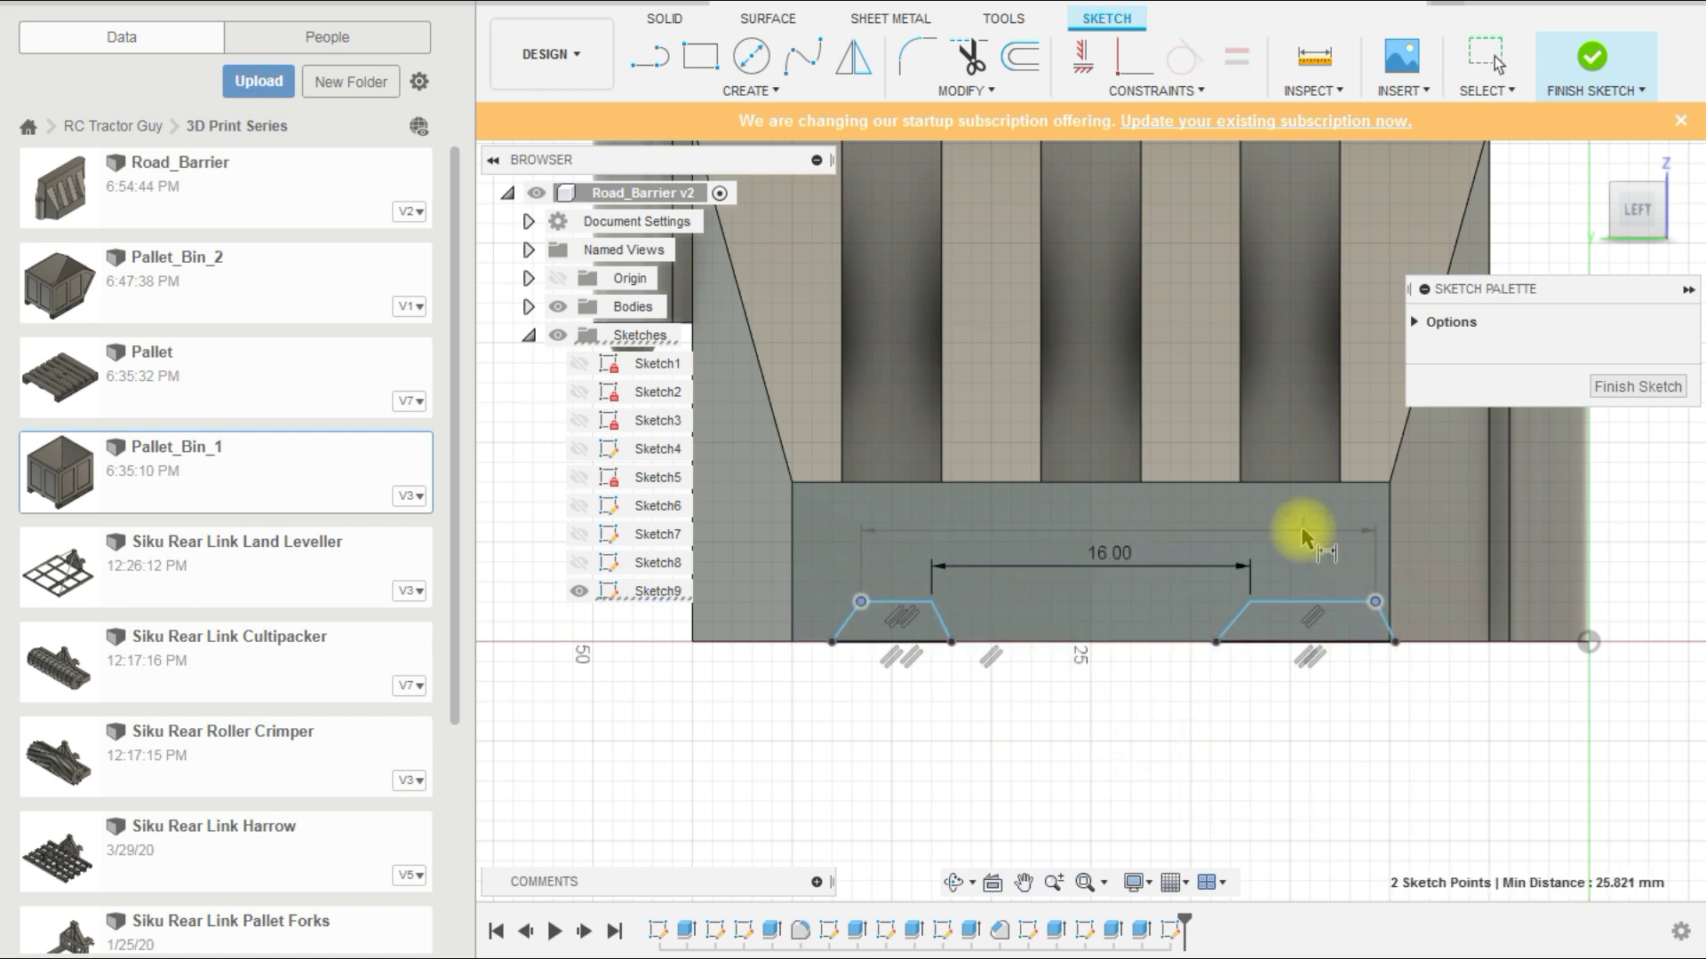
left_click(1313, 558)
type("30")
key("Return")
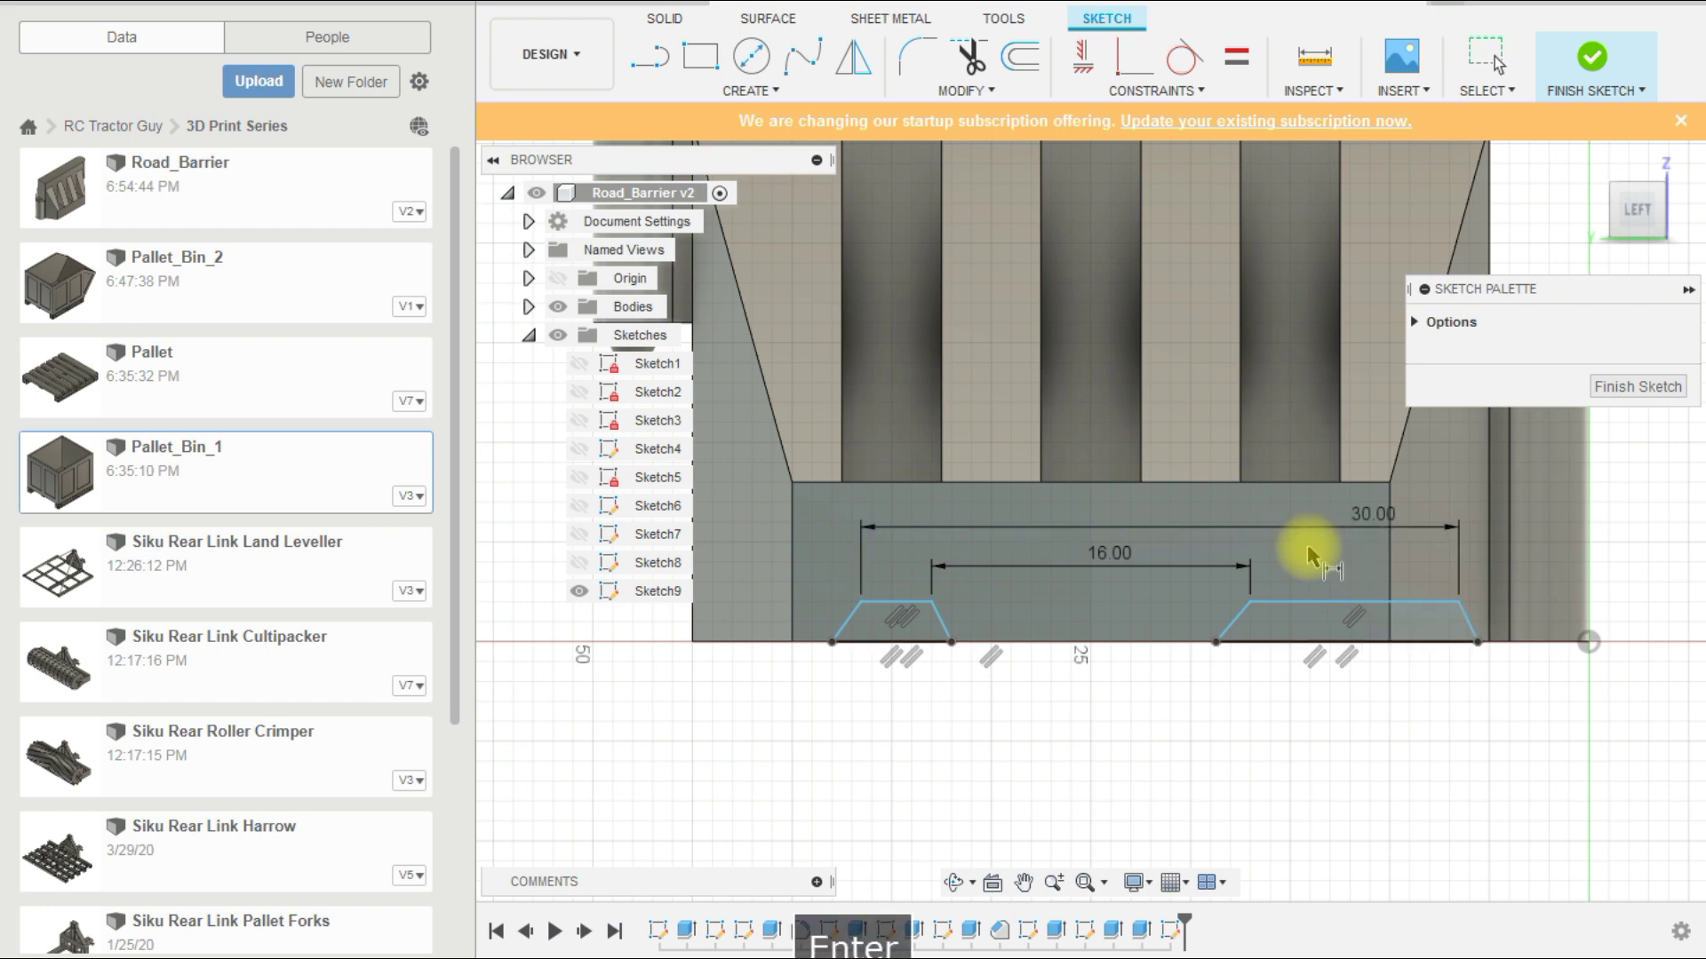
Step: Dimension the top edge of the trapezoid farther from the origin to 7 mm
scroll(1299, 551, "down", 2)
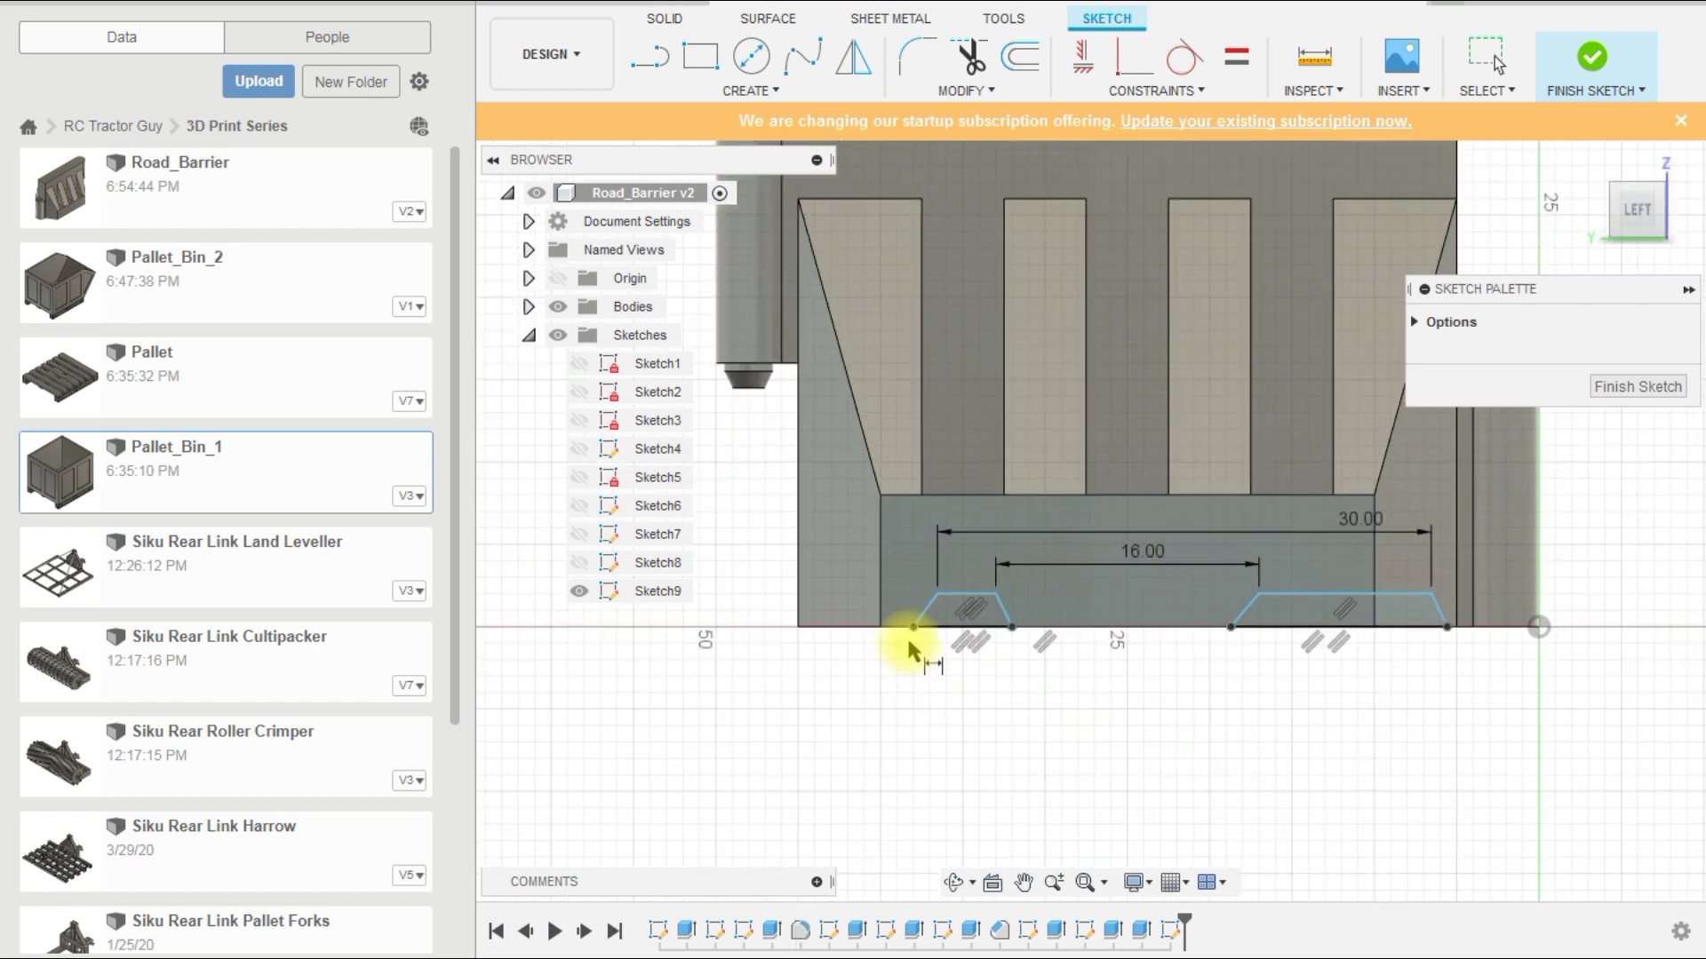
scroll(910, 644, "up", 1)
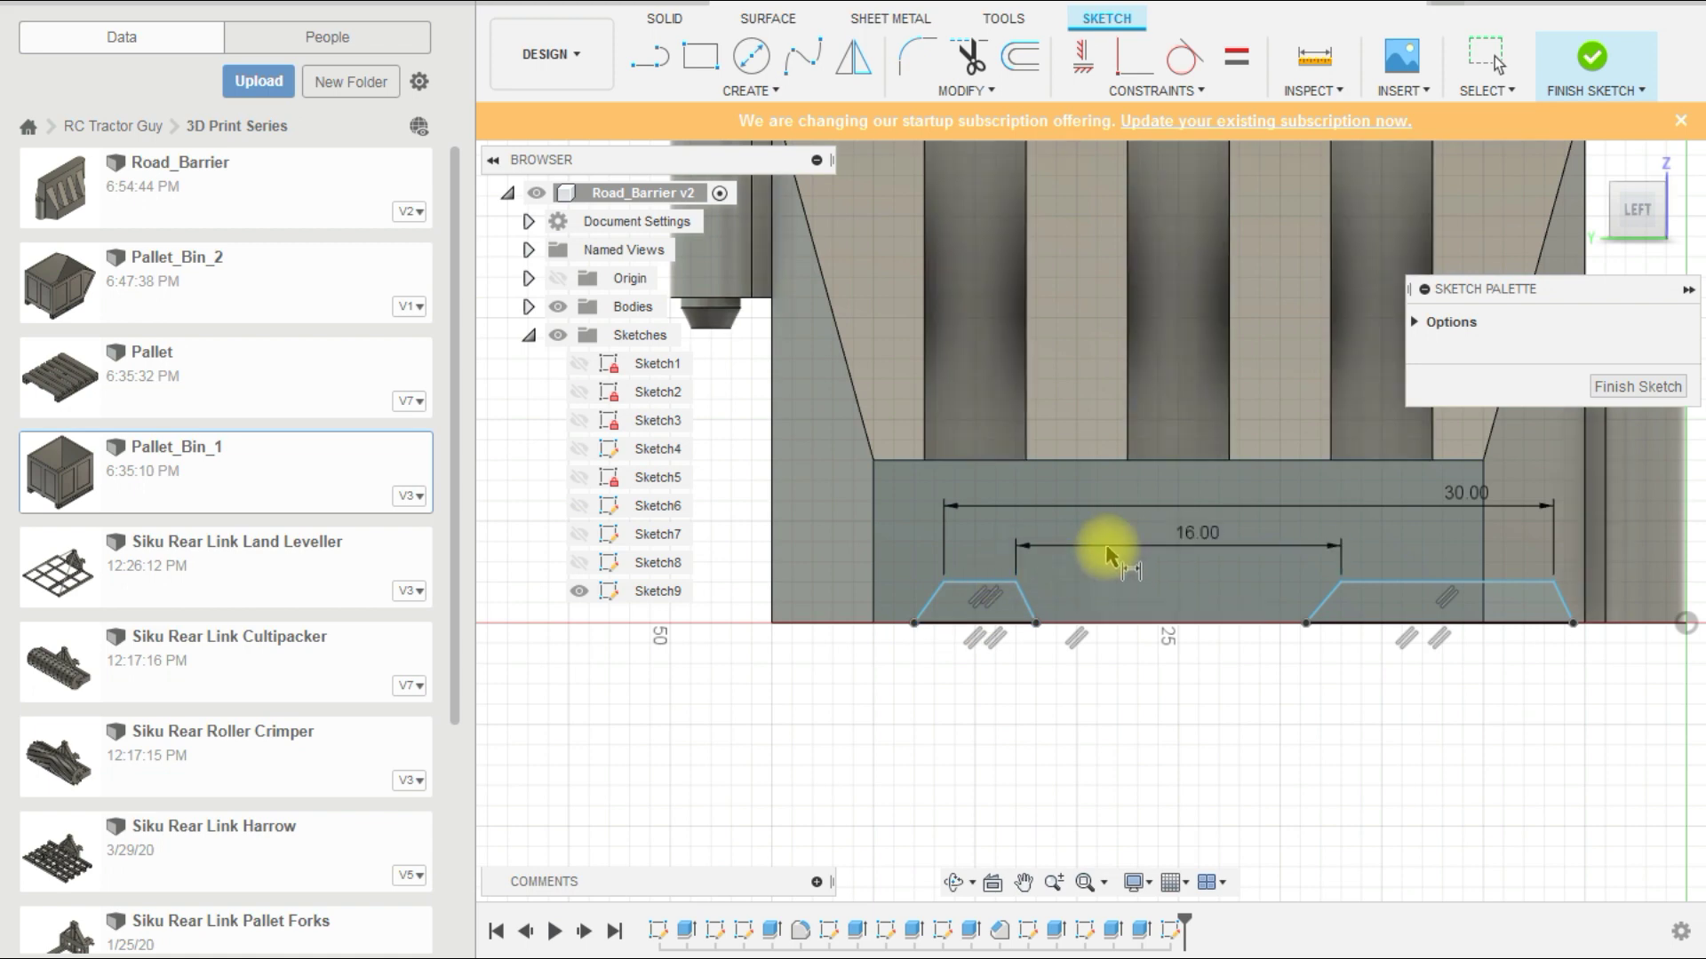
left_click(977, 579)
left_click(986, 557)
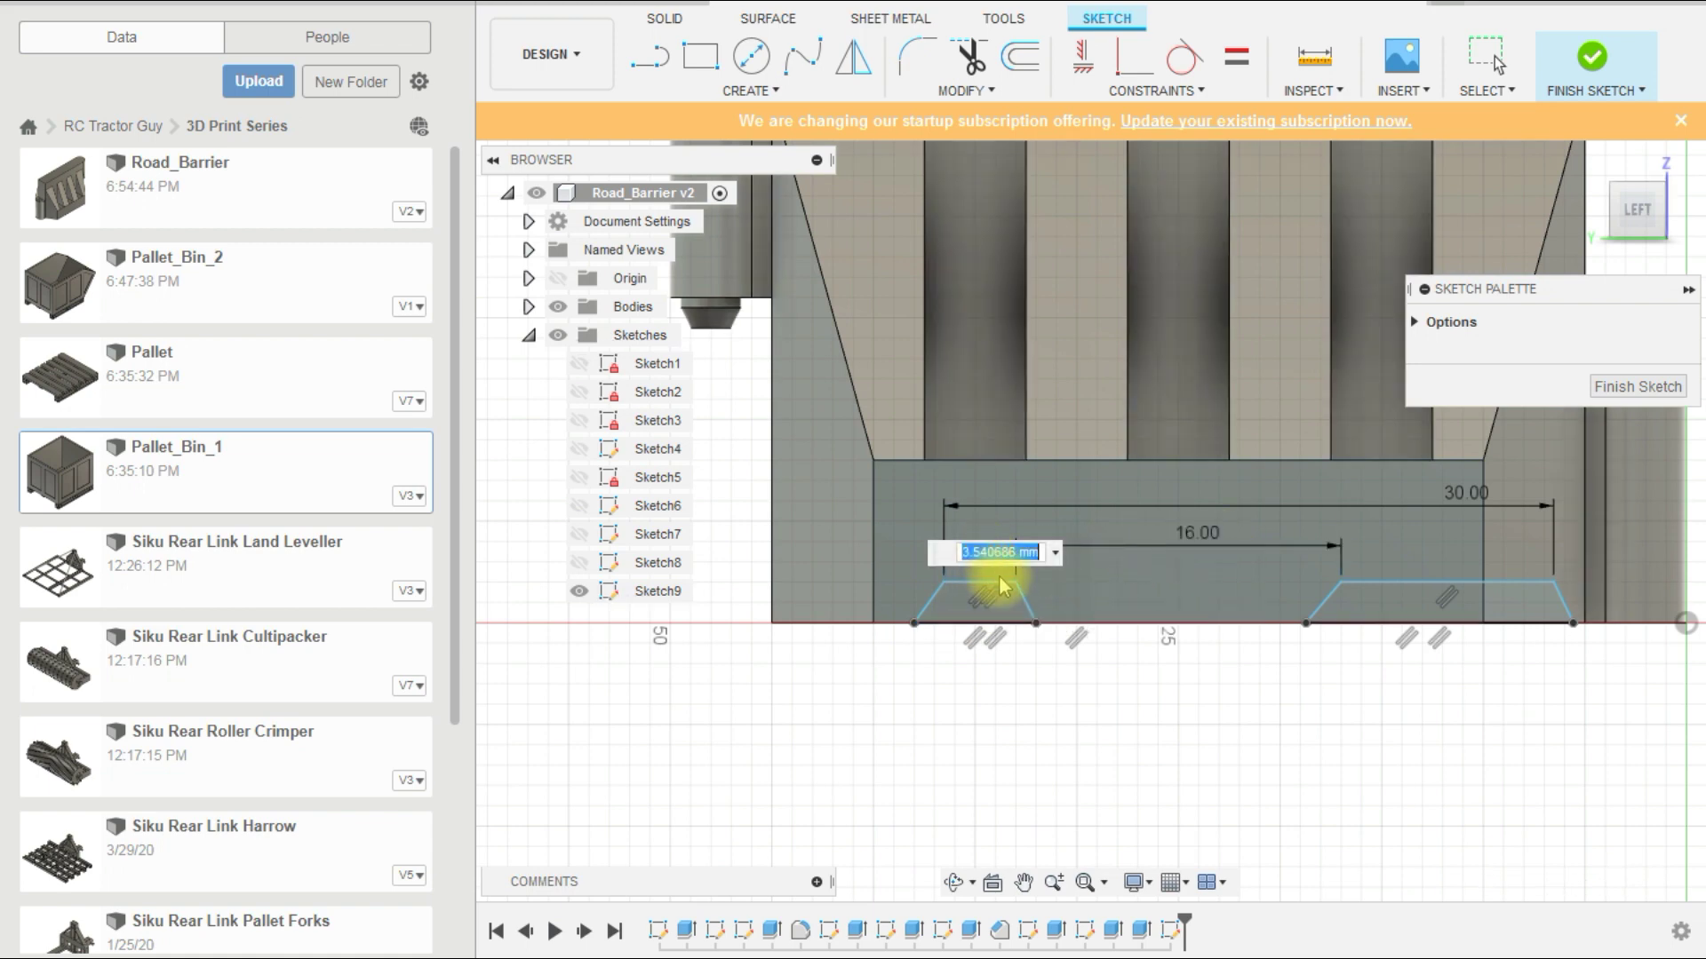
type("7")
key("Return")
Step: Dimension the horizontal distance from the origin to the nearer trapezoid's inner top corner to 17 mm
scroll(1178, 618, "down", 3)
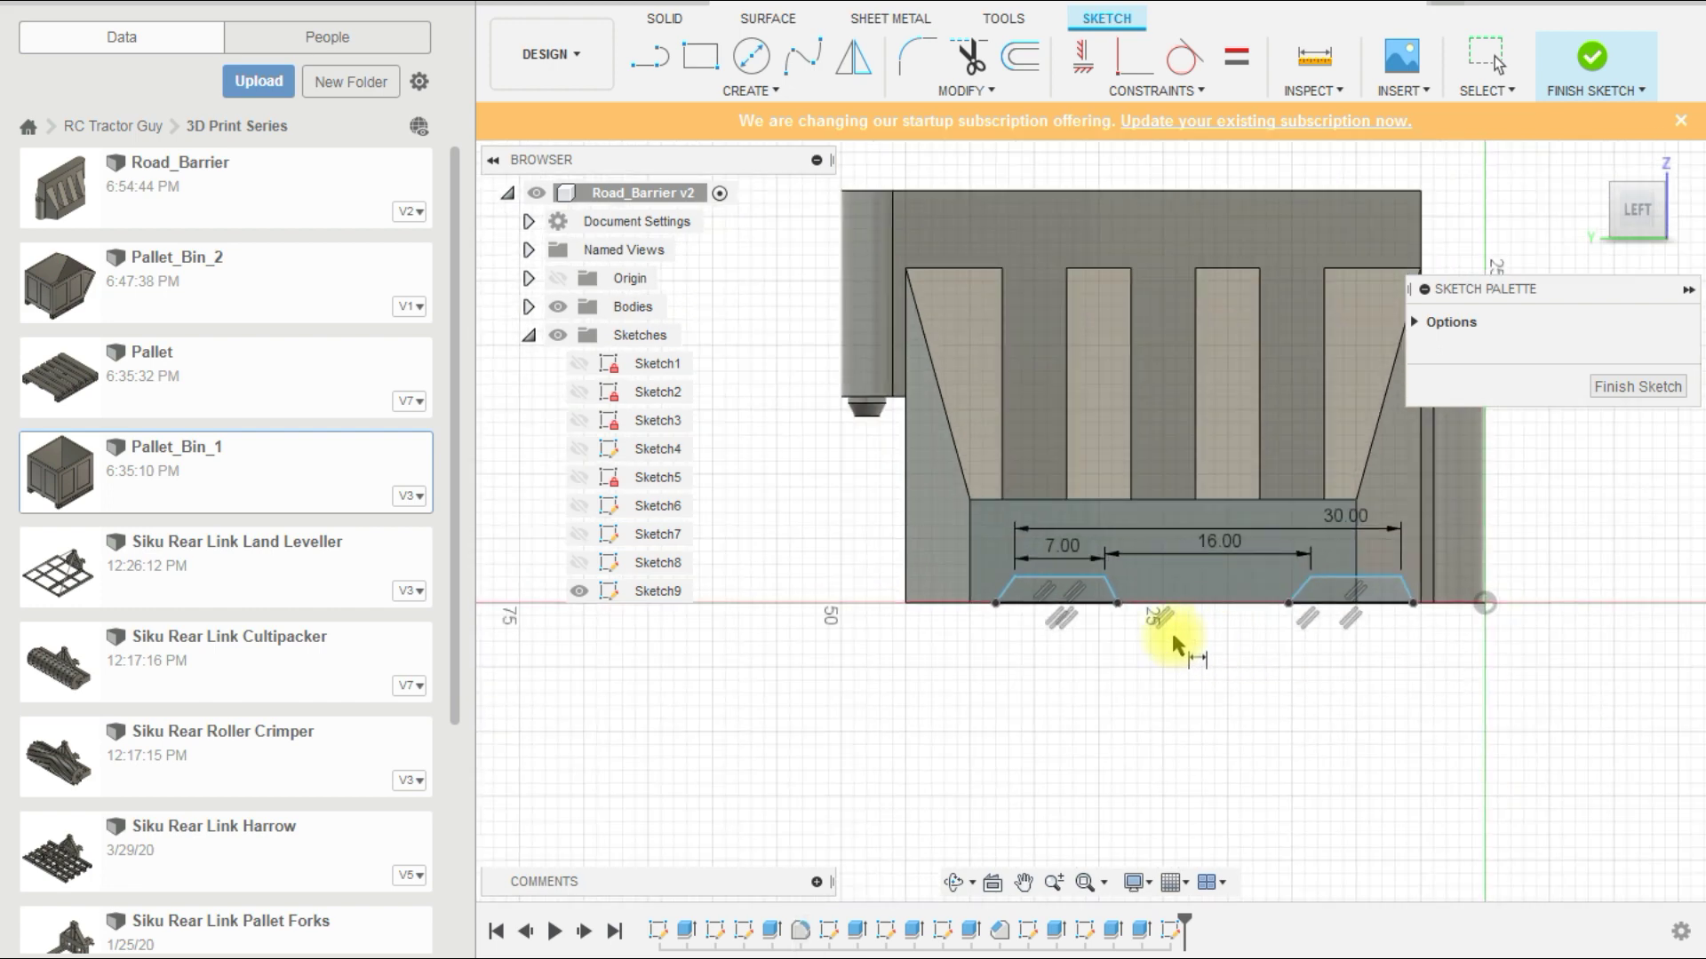
scroll(1172, 635, "up", 1)
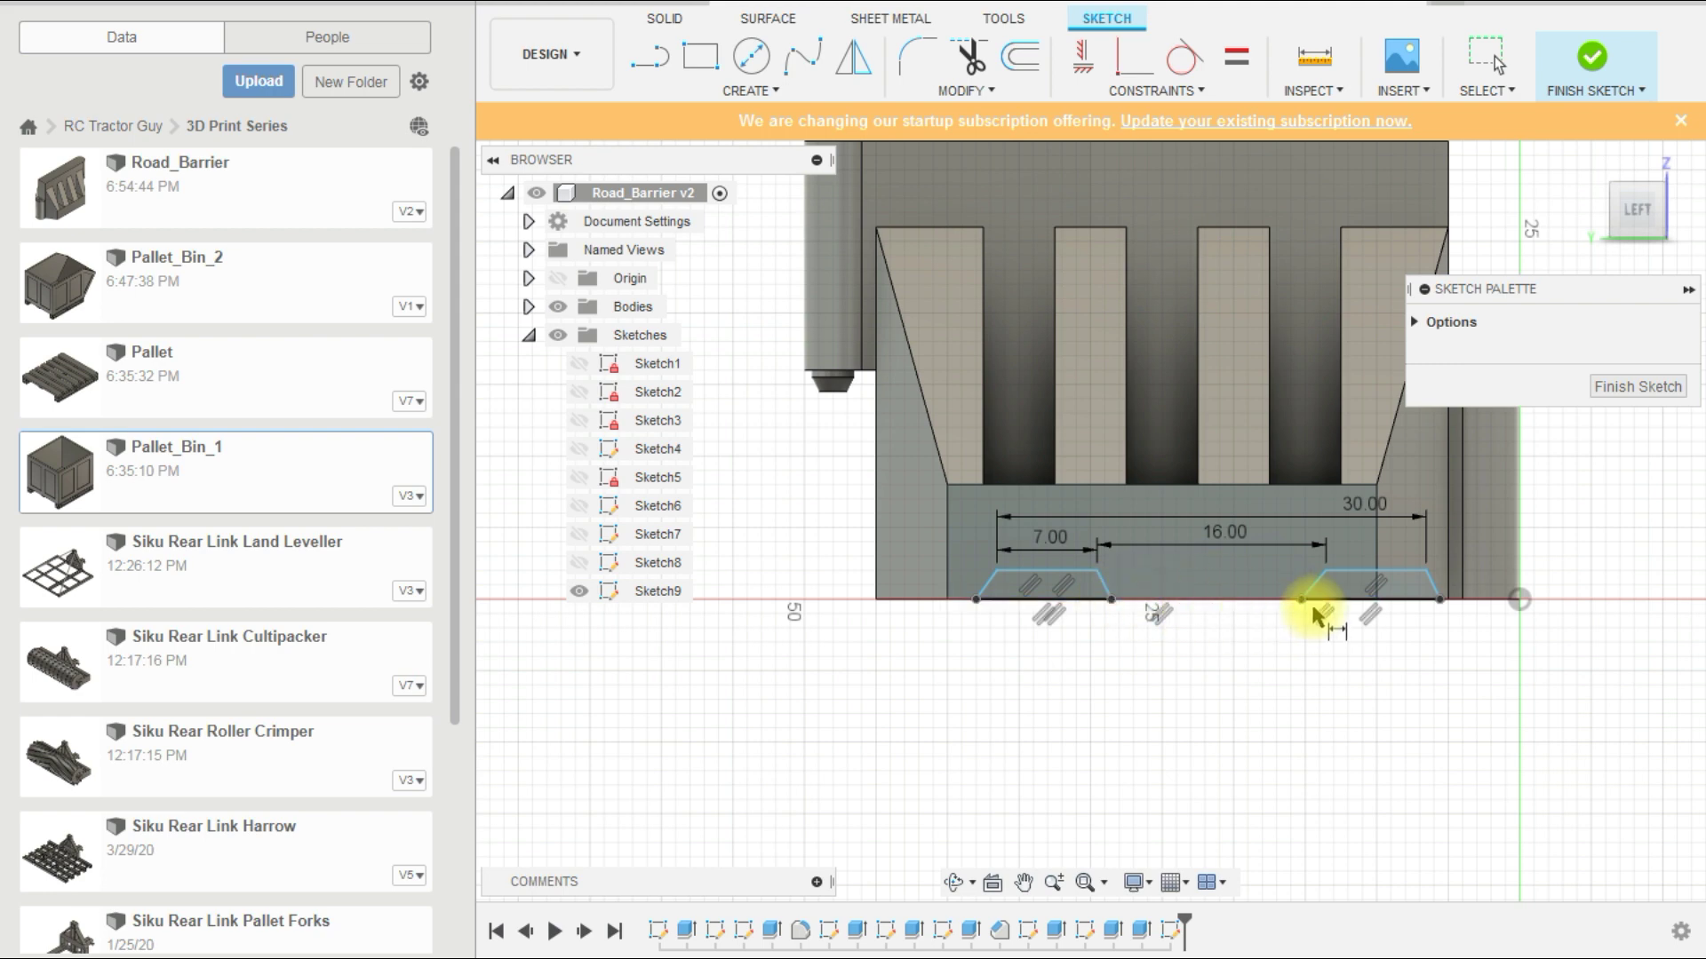
left_click(1327, 574)
left_click(1519, 600)
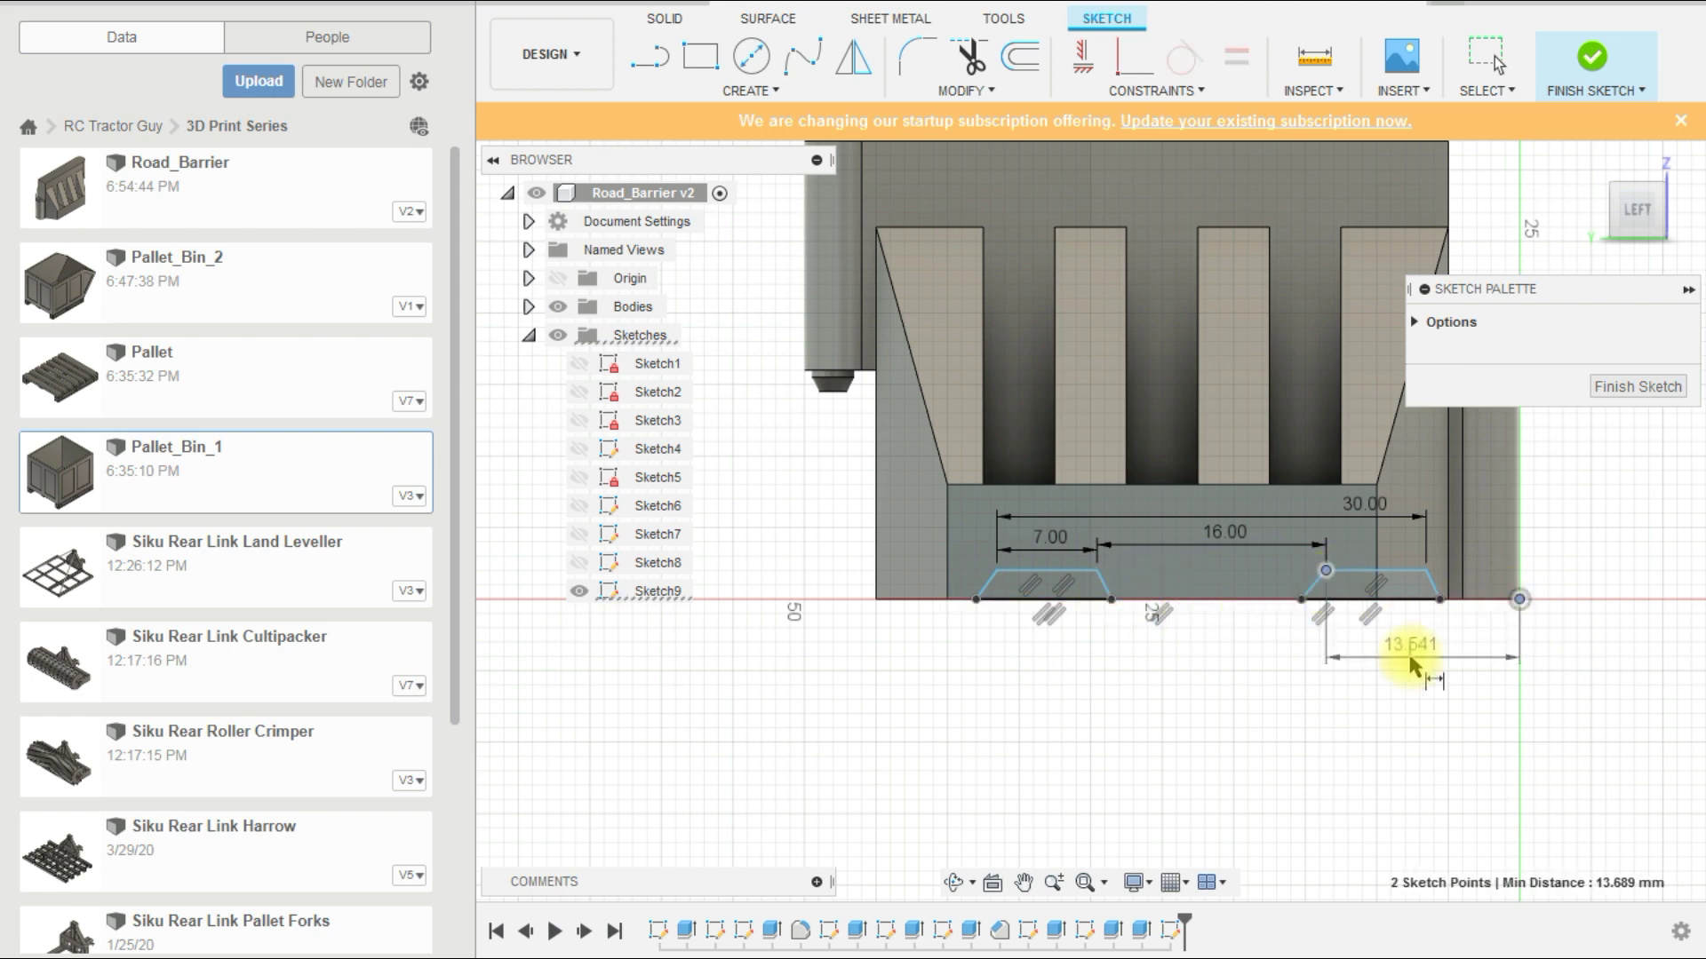
left_click(1409, 657)
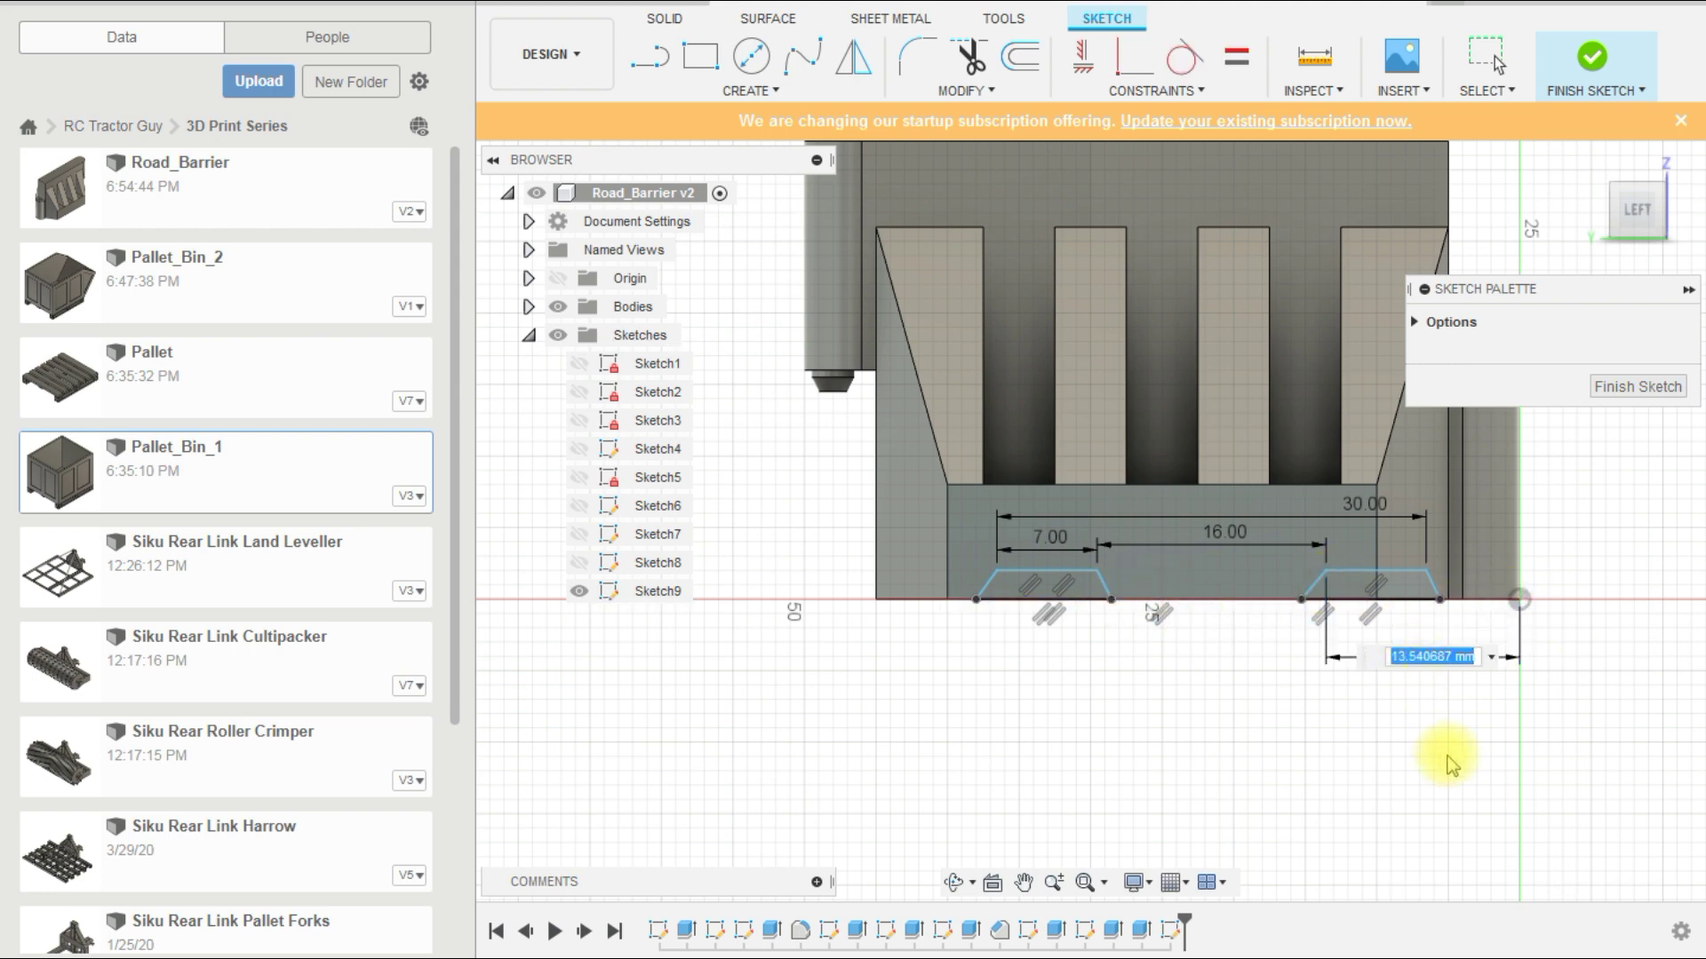
type("17")
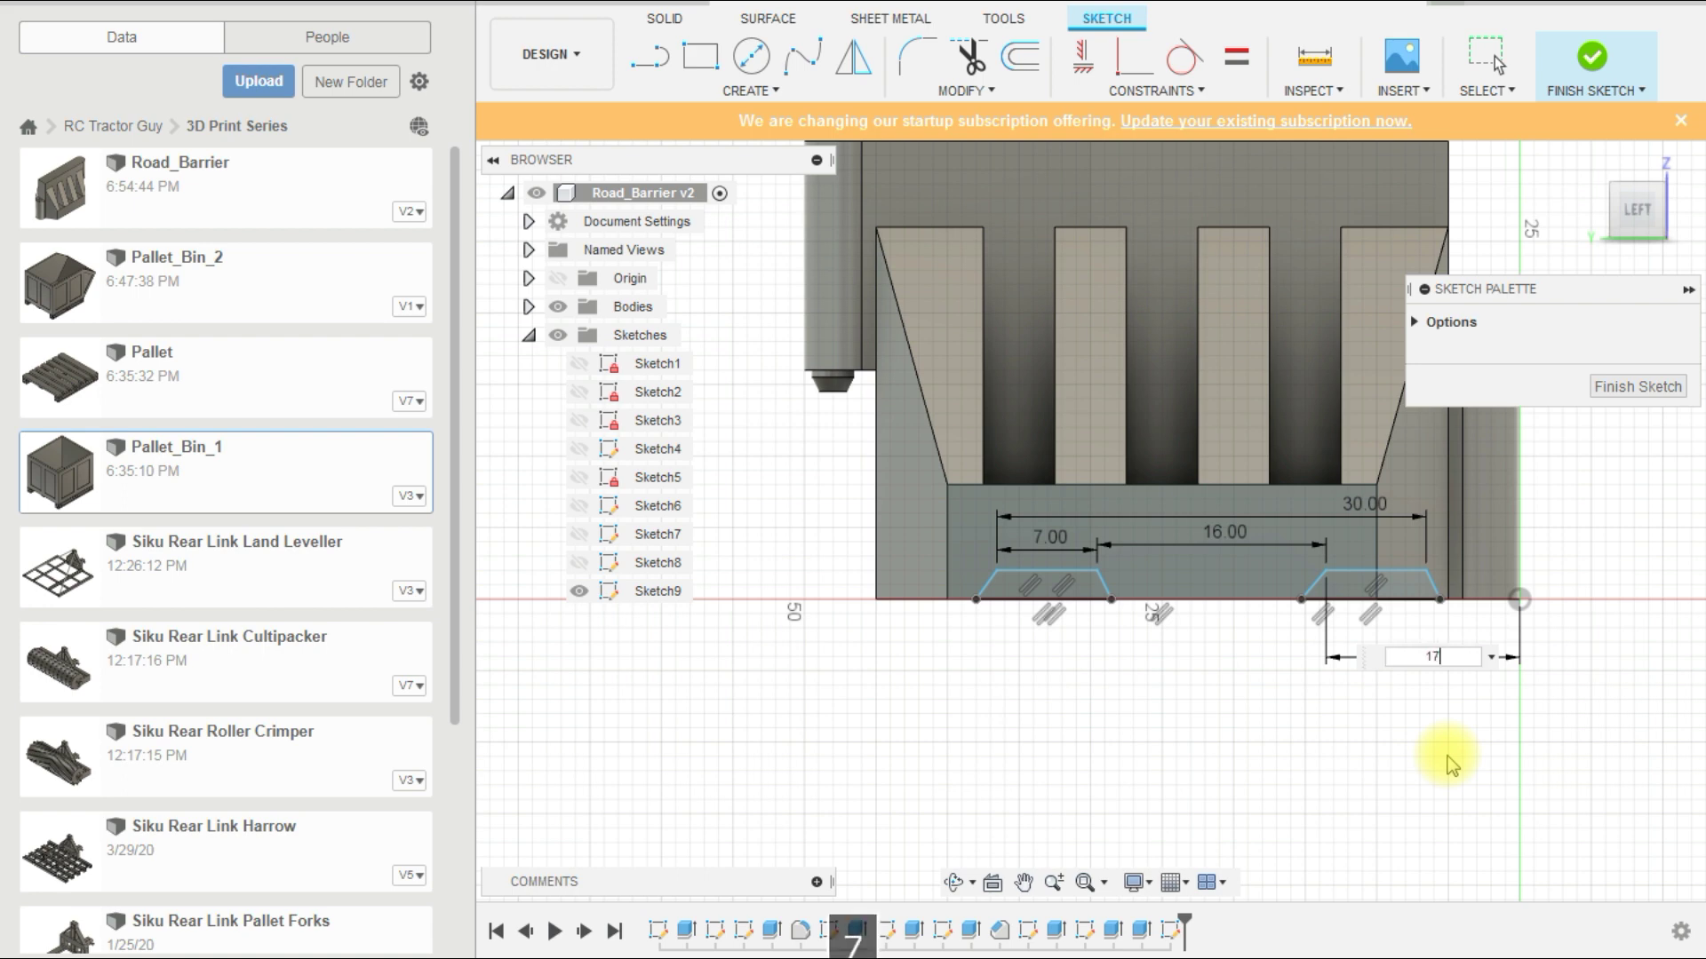
key("Return")
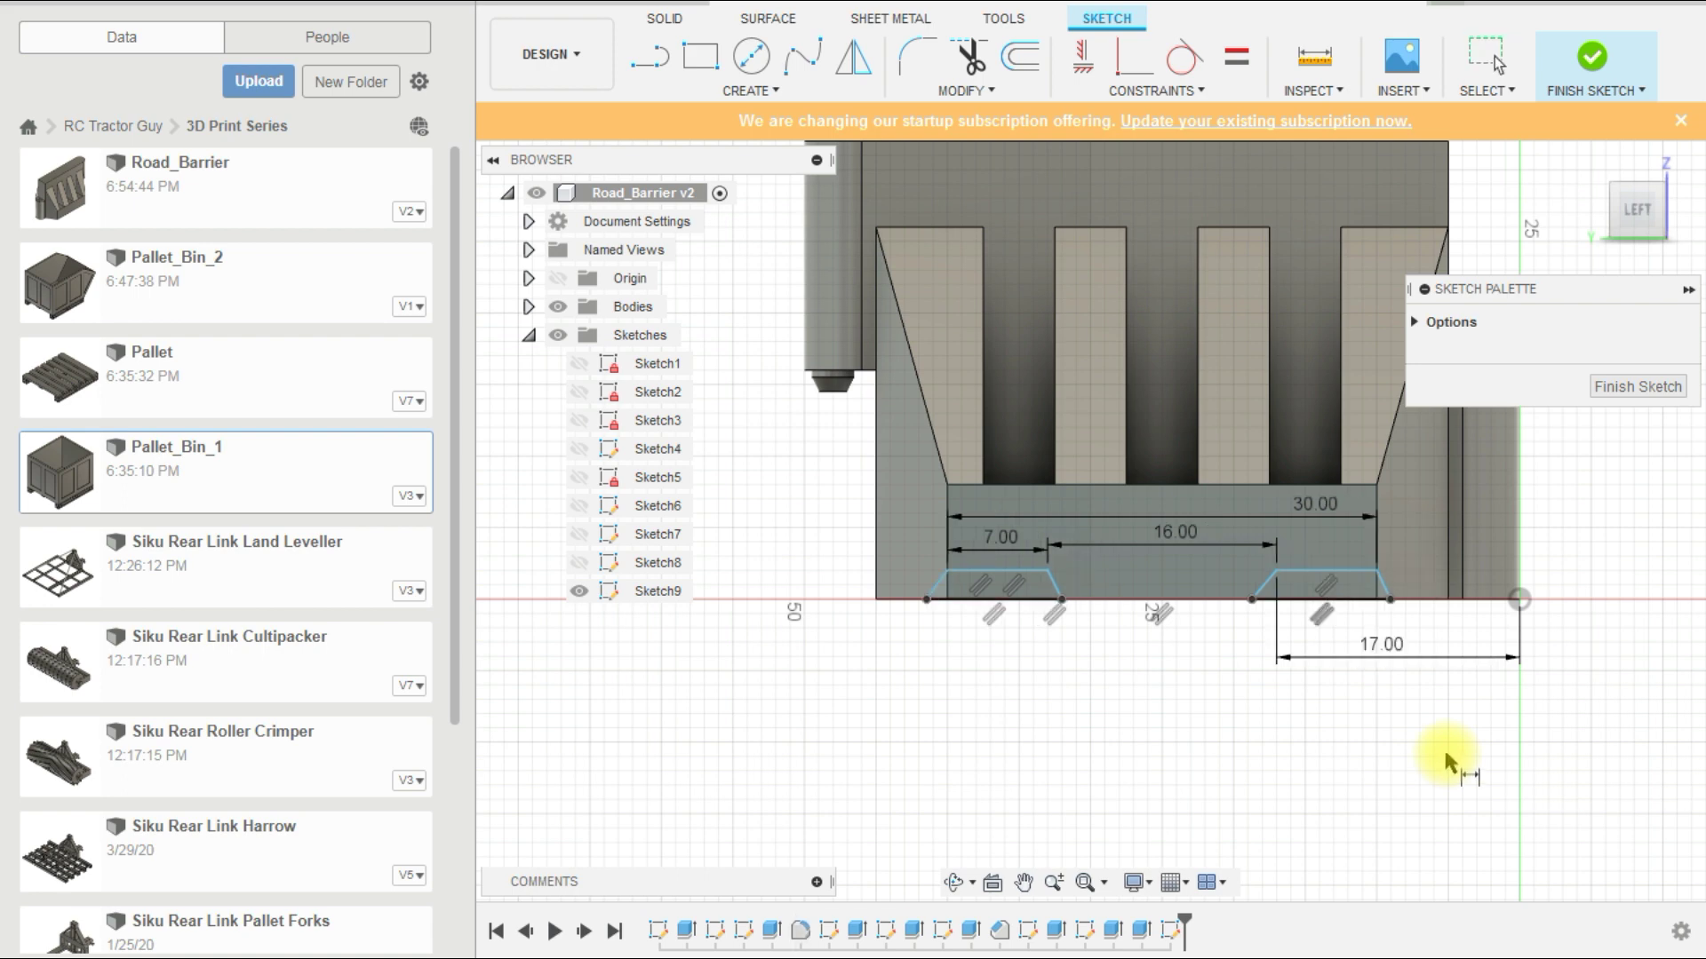
Step: Dimension the horizontal offset between top and bottom corners to 1 mm on both slanted sides of the farther trapezoid
scroll(1136, 580, "up", 3)
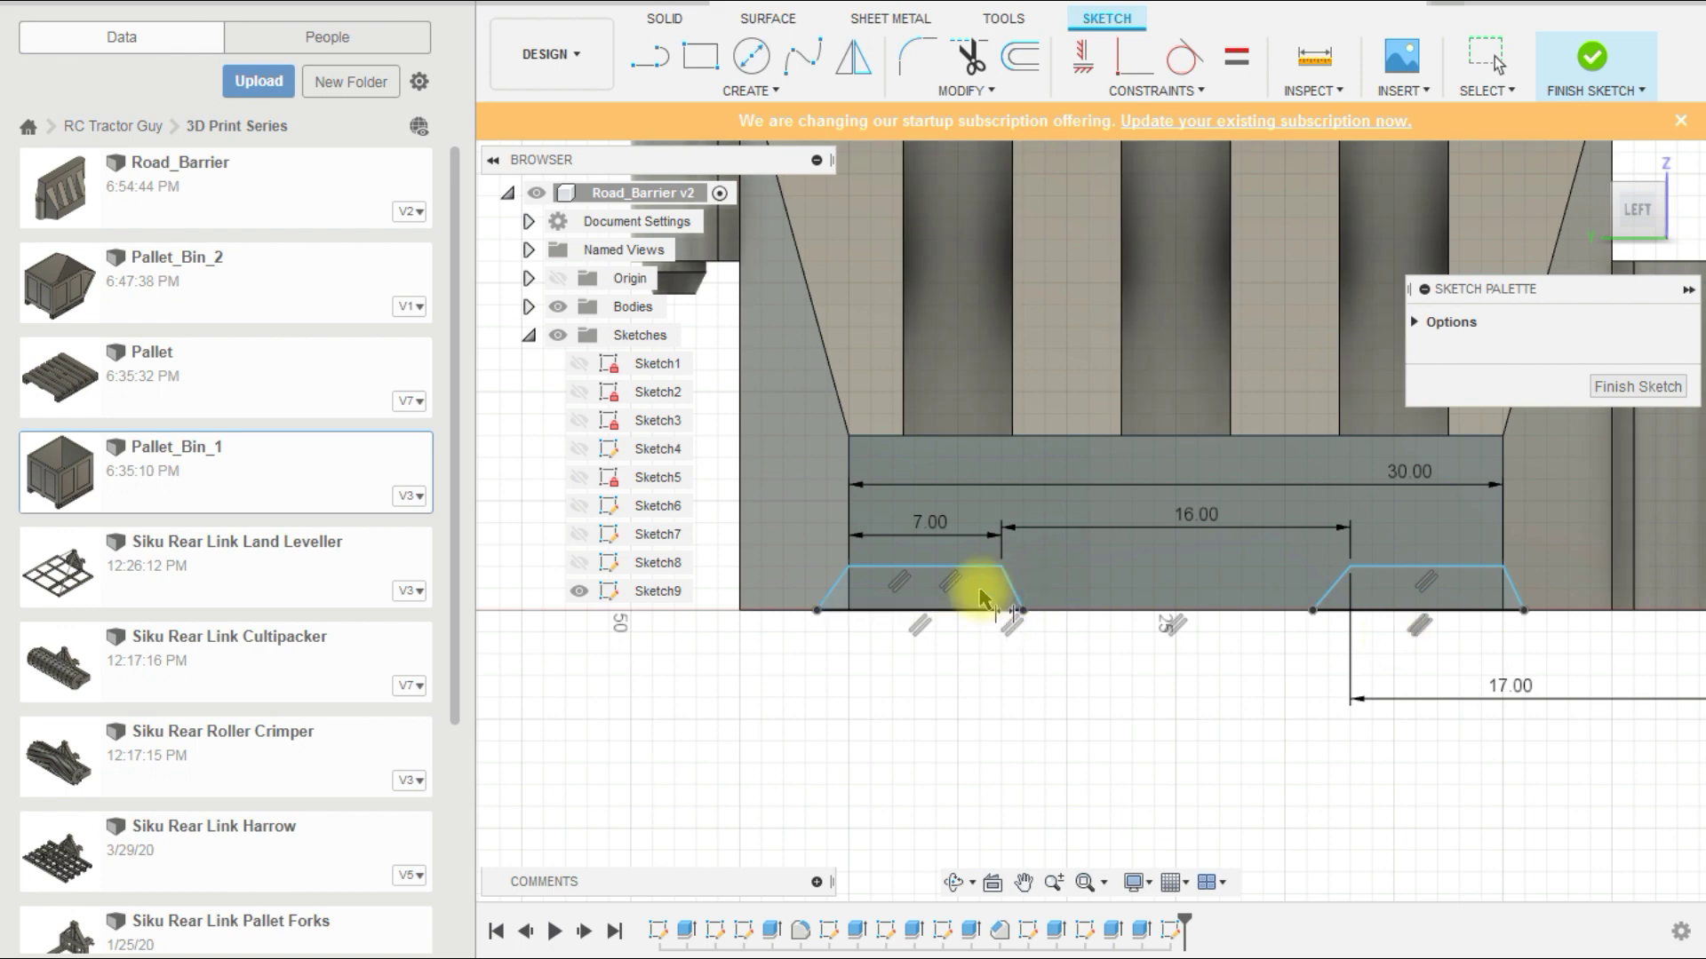
left_click(1021, 609)
left_click(1001, 565)
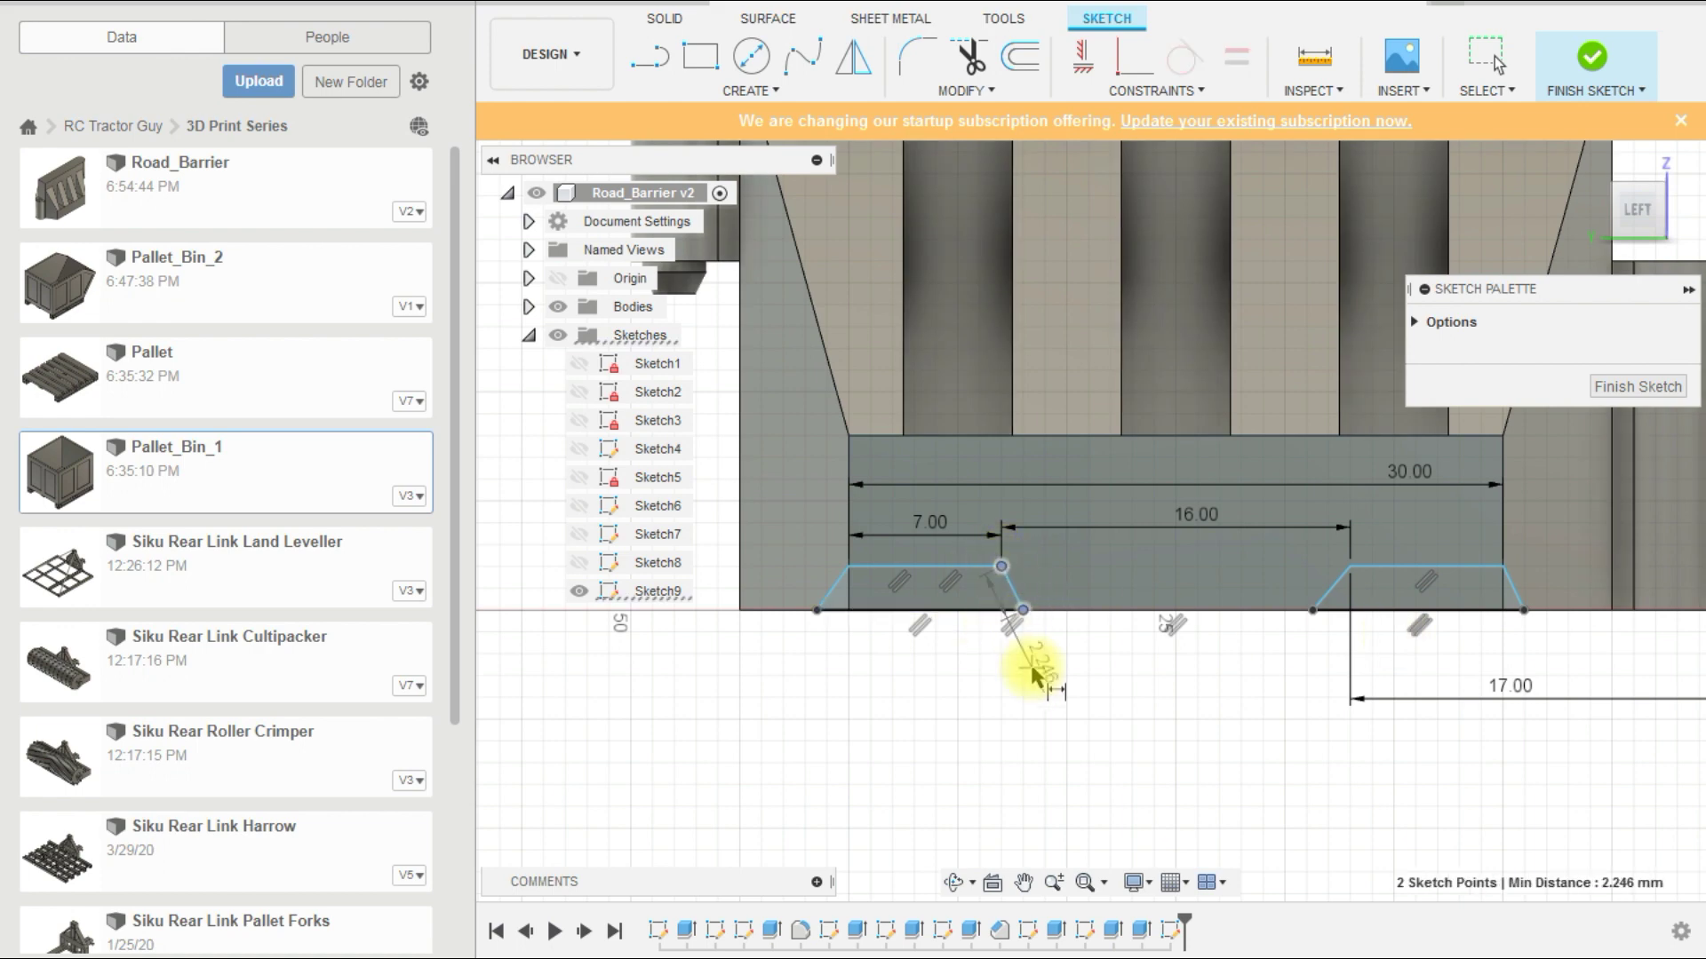
left_click(1016, 687)
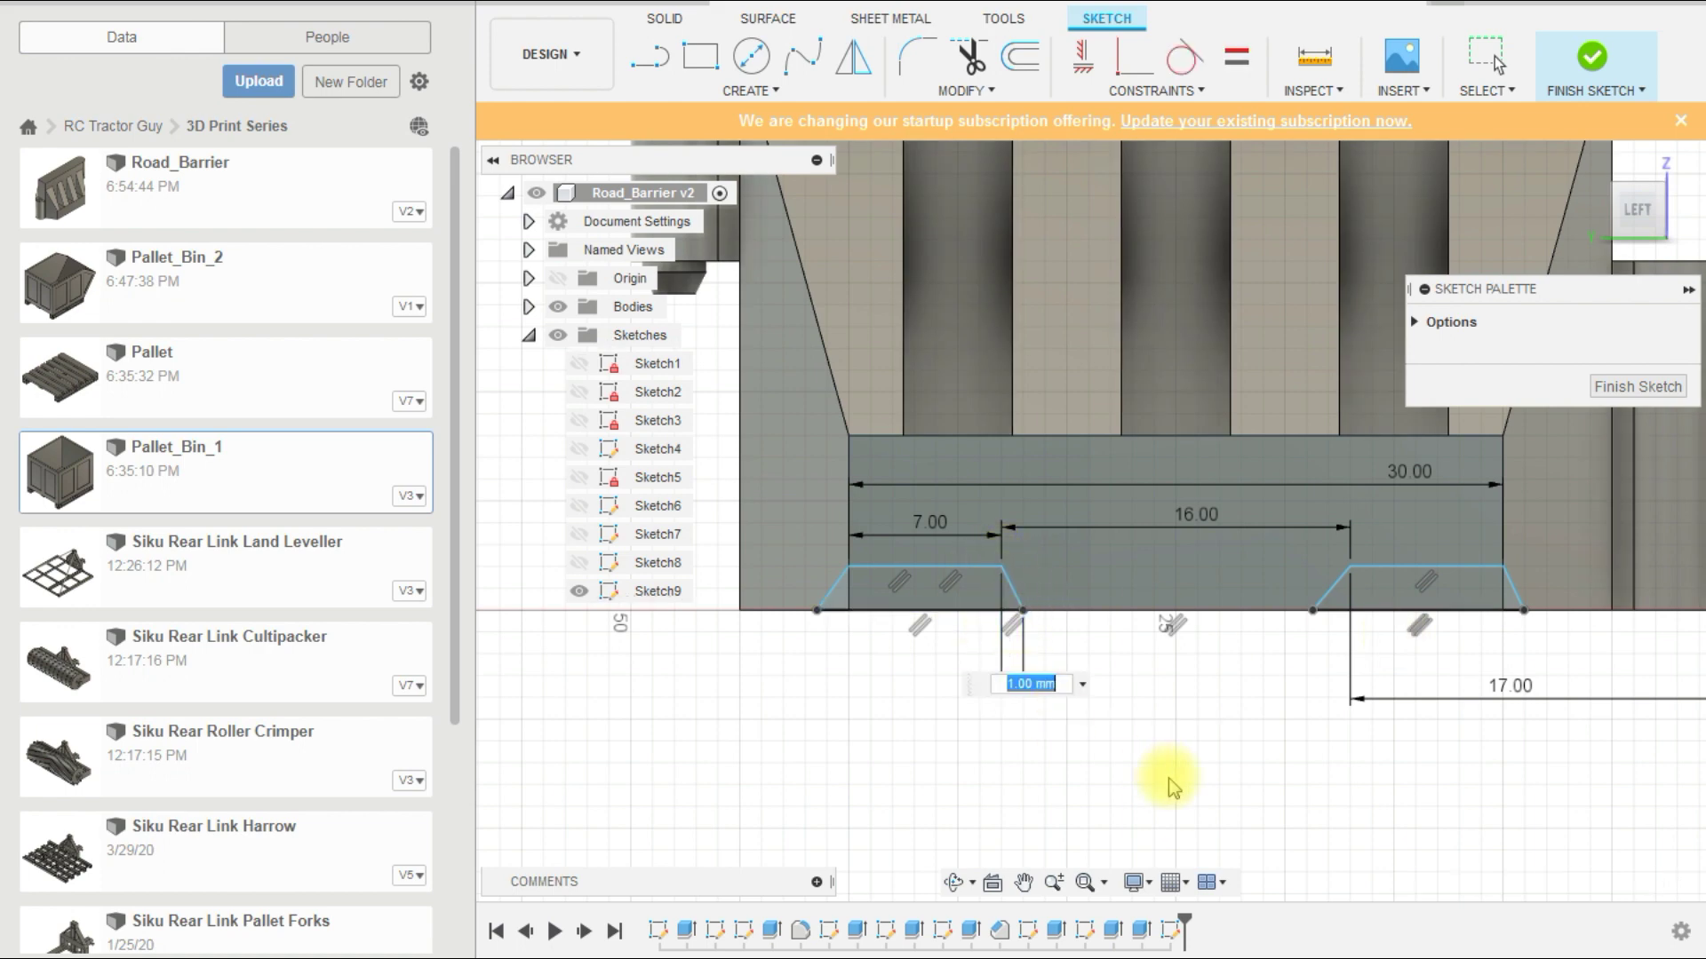
key("Return")
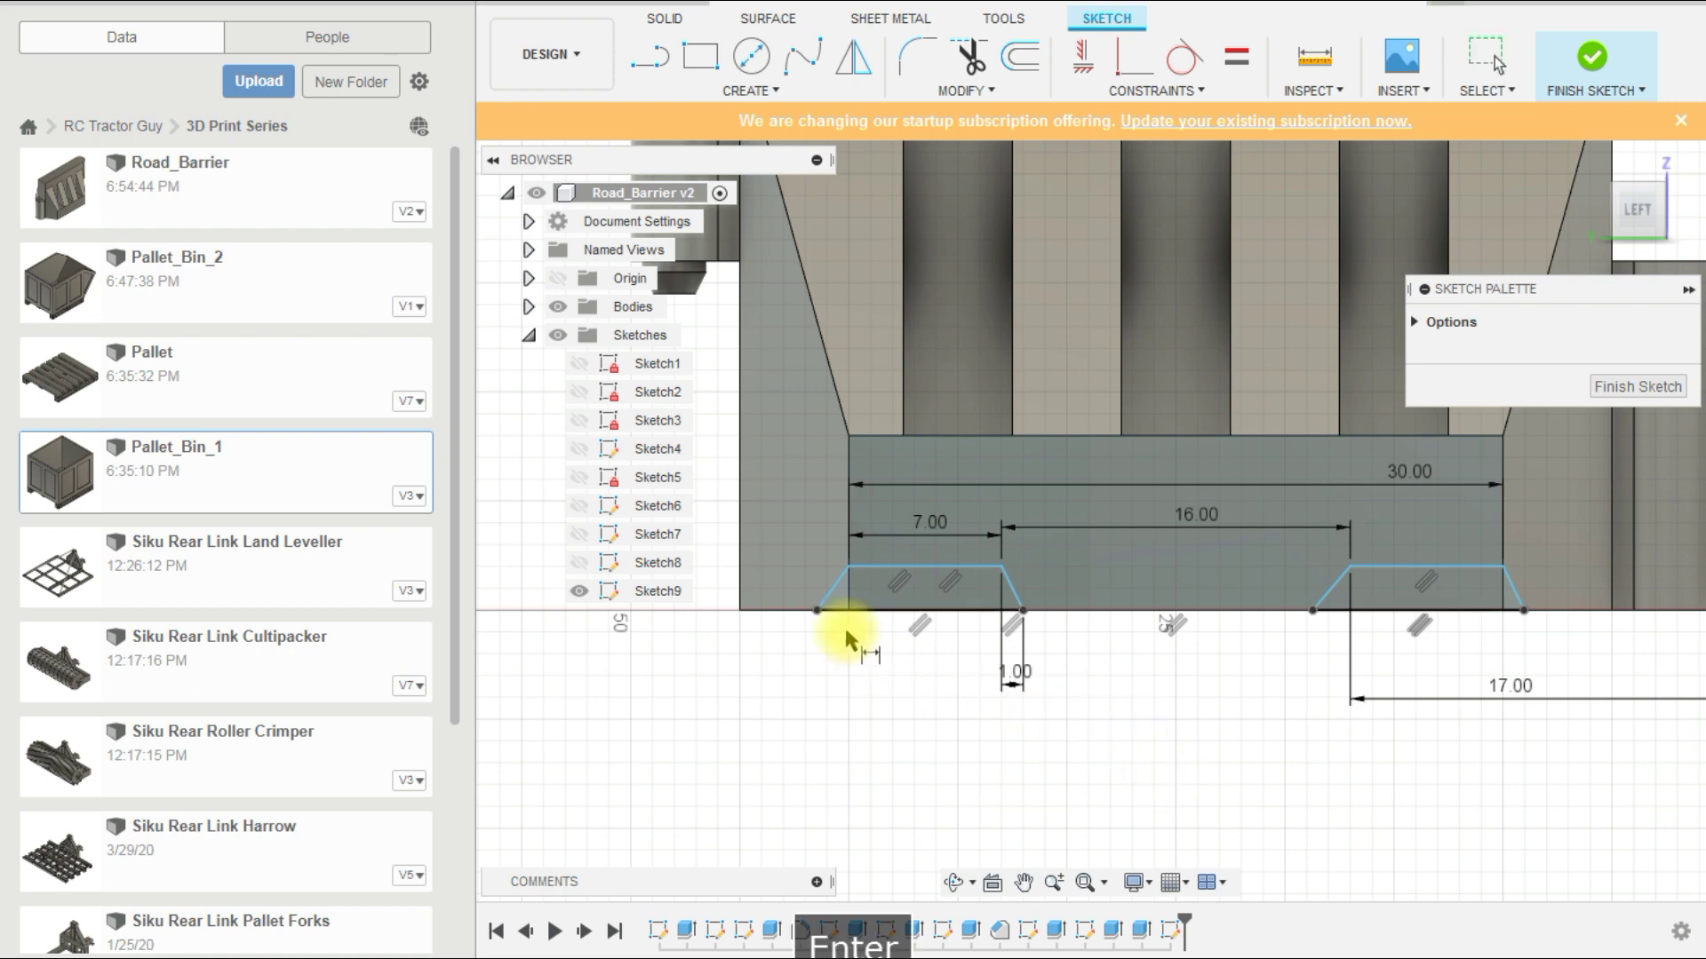
left_click(812, 612)
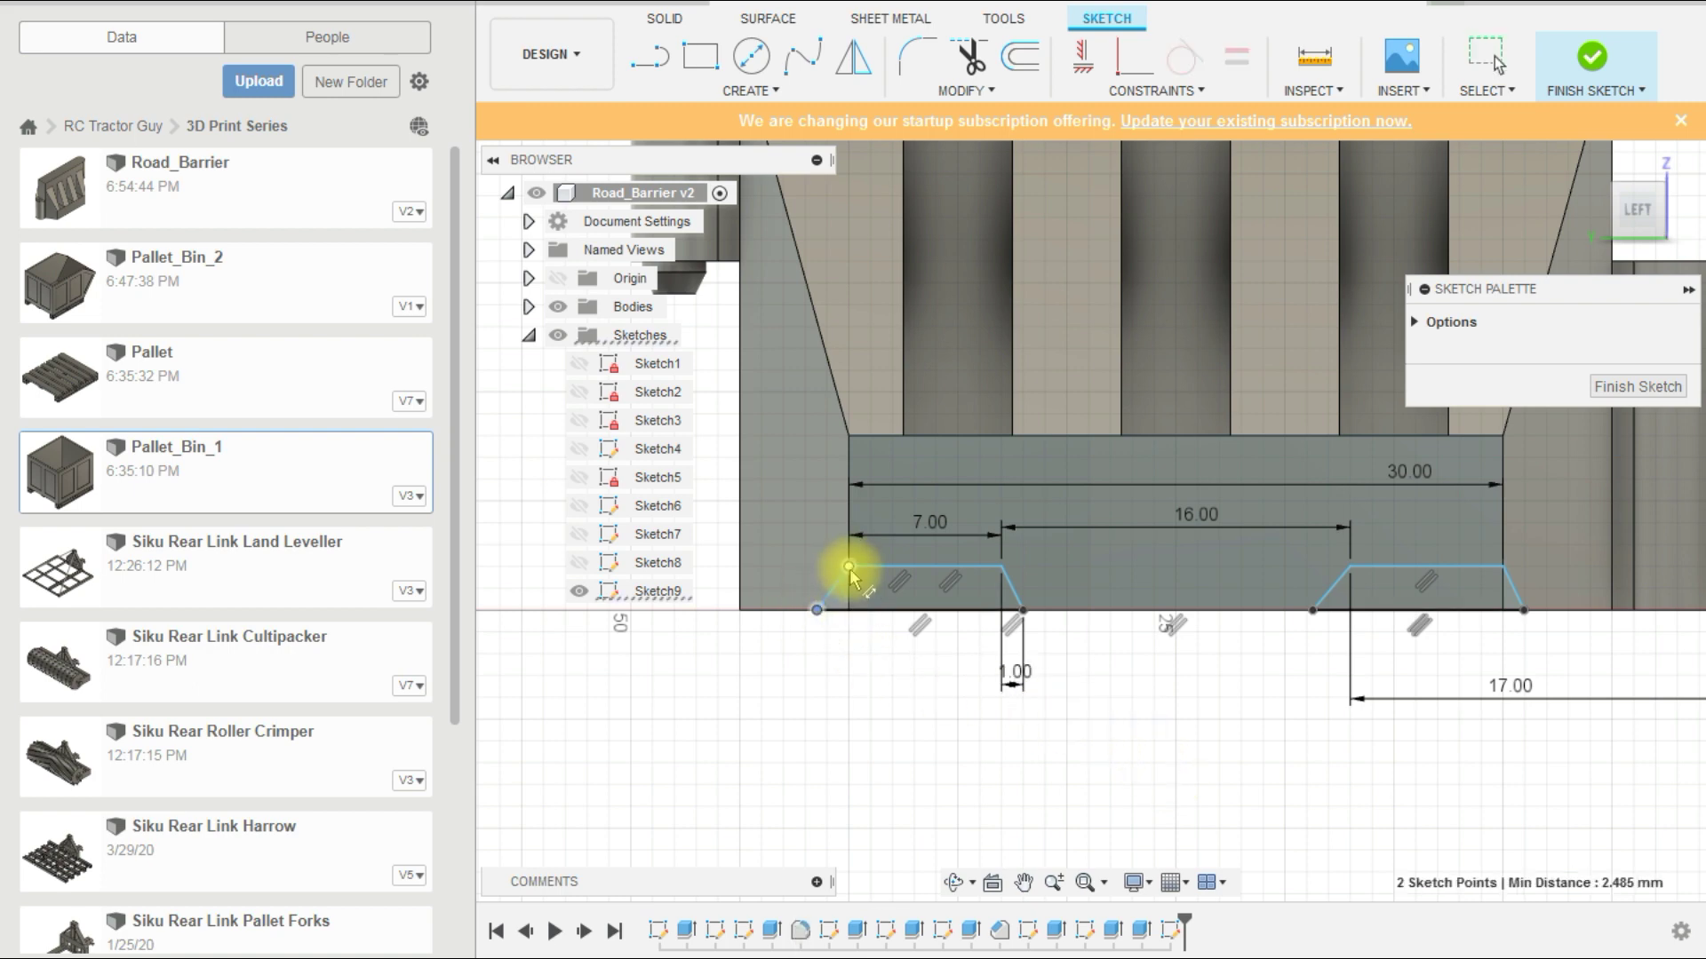
left_click(849, 567)
left_click(842, 653)
type("1")
key("Return")
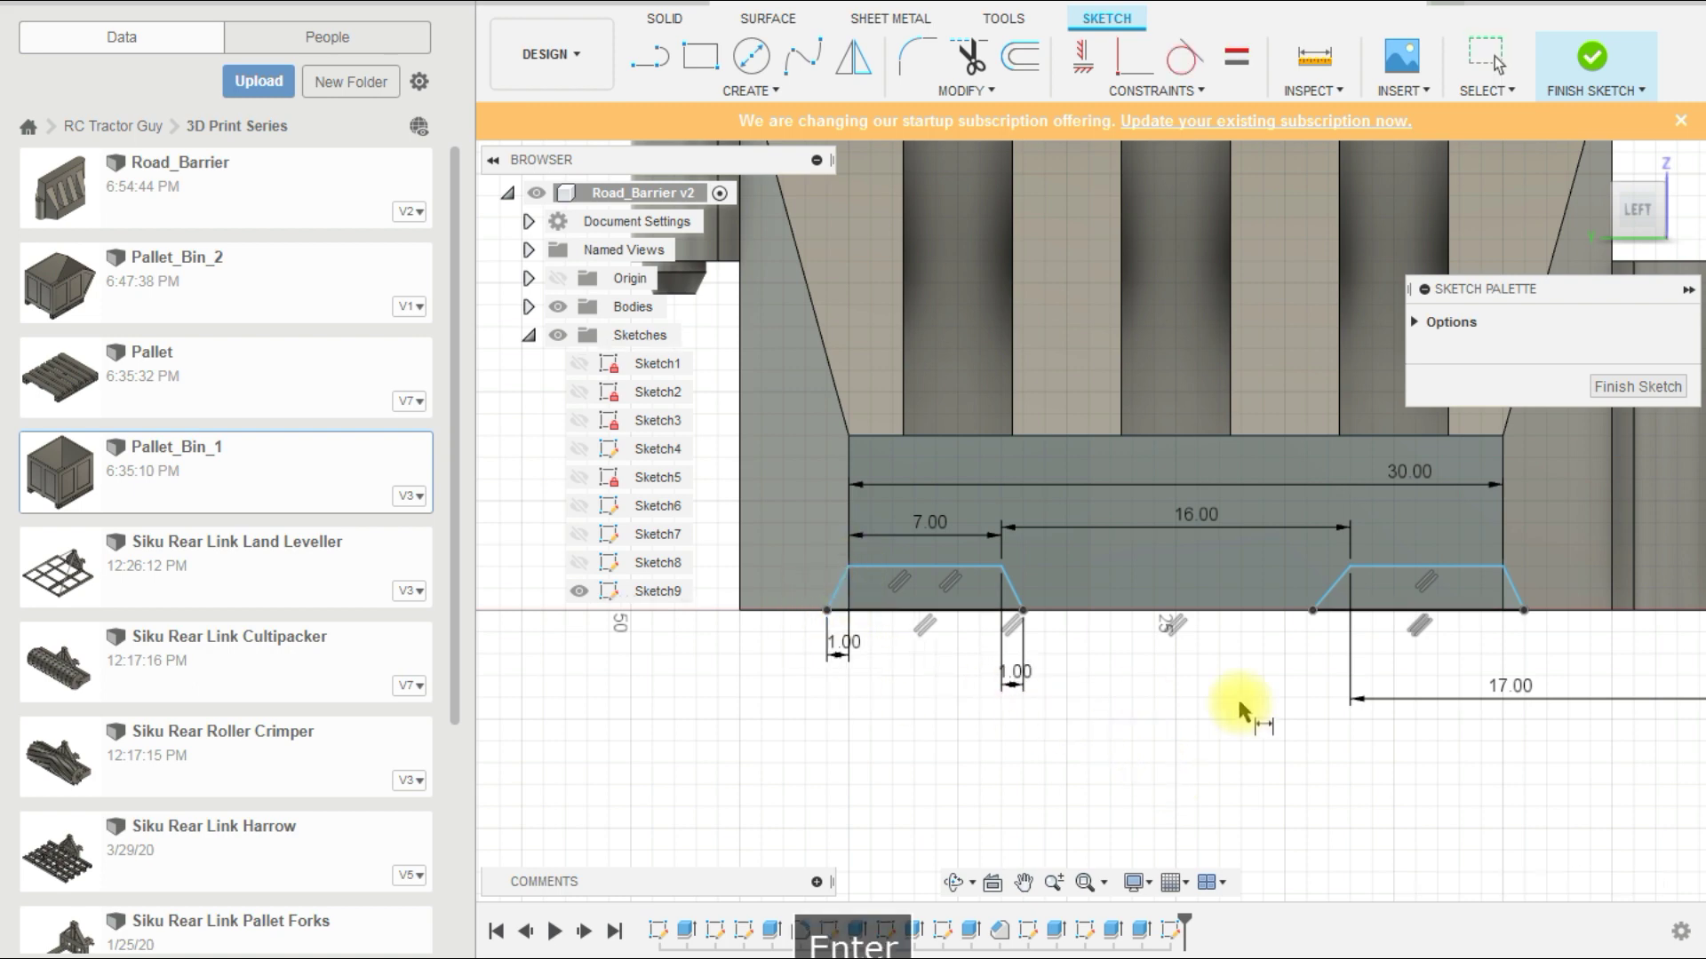
Step: Dimension the horizontal offset between top and bottom corners to 1 mm on both slanted sides of the trapezoid nearer the origin
left_click(1313, 610)
left_click(1349, 570)
left_click(1373, 697)
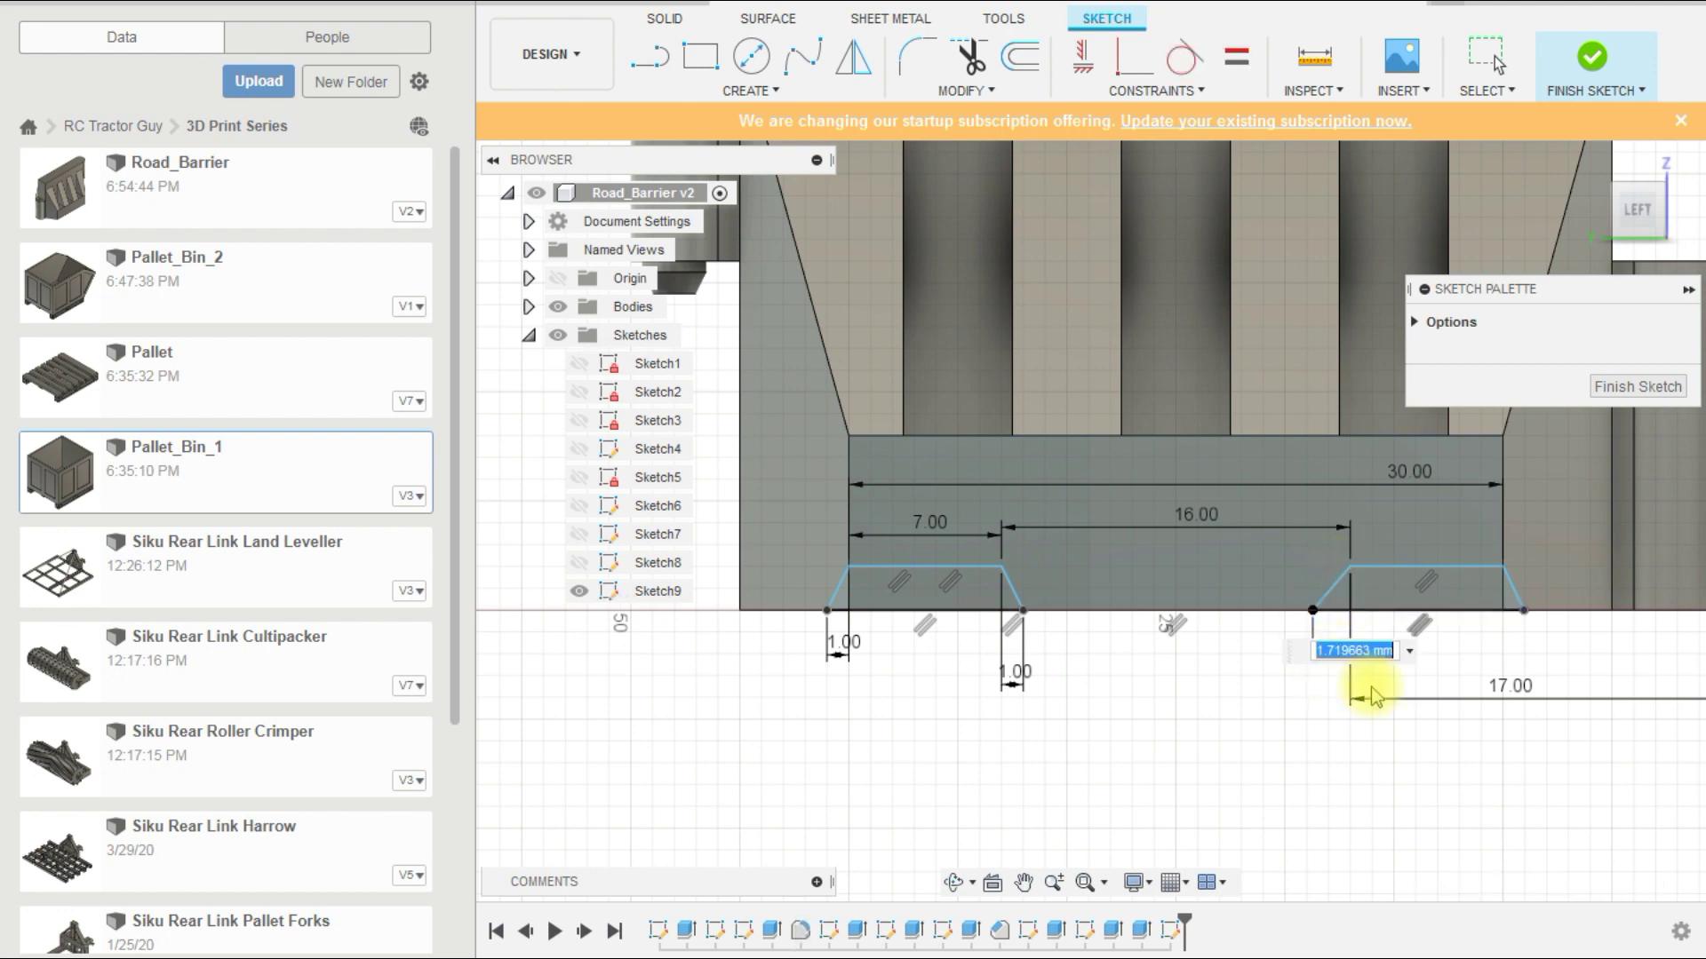
key("Return")
left_click(1523, 611)
left_click(1502, 566)
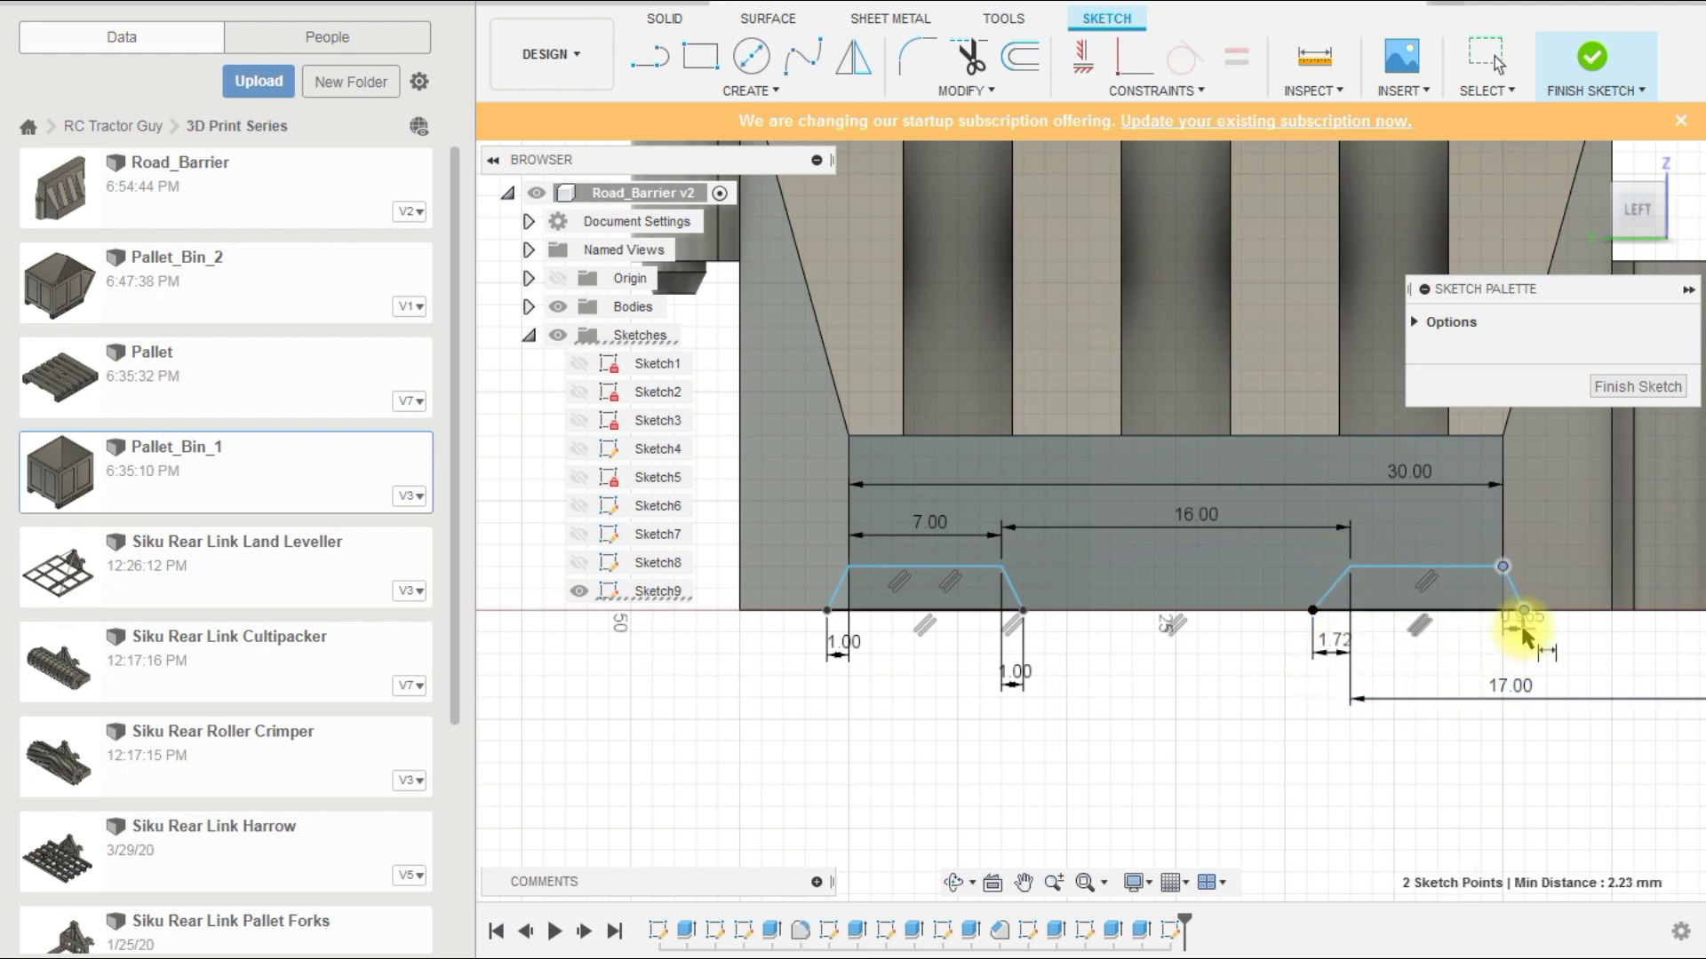
left_click(1516, 638)
type("1")
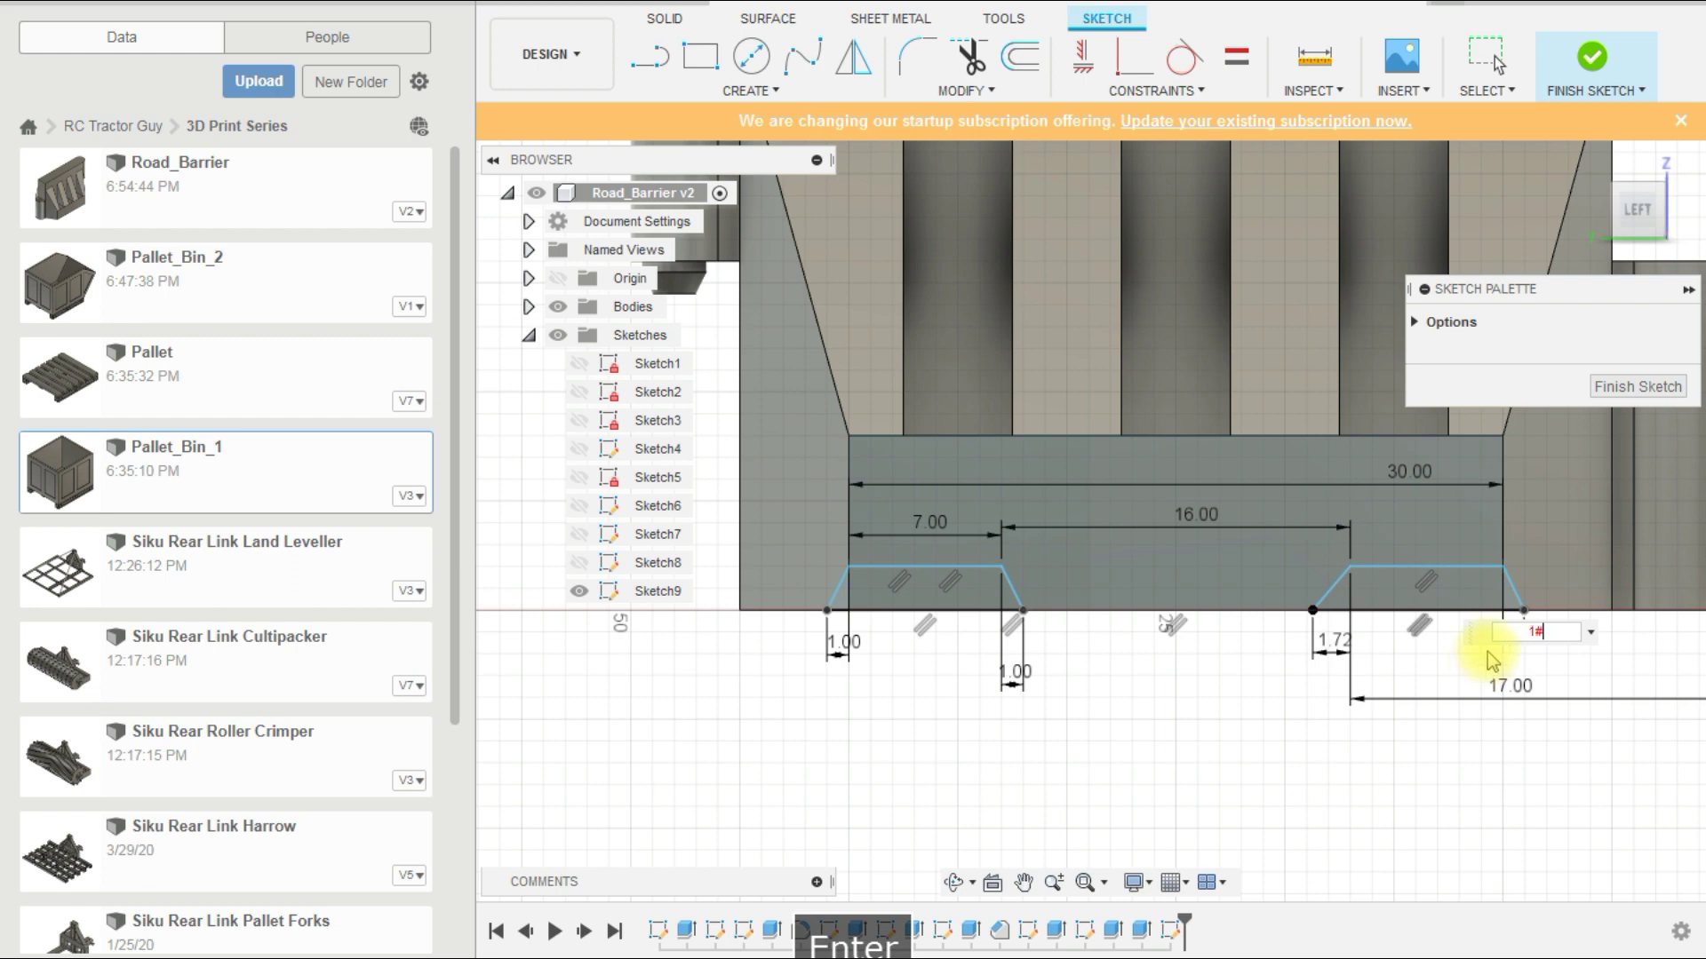
key("BackSpace")
key("Return")
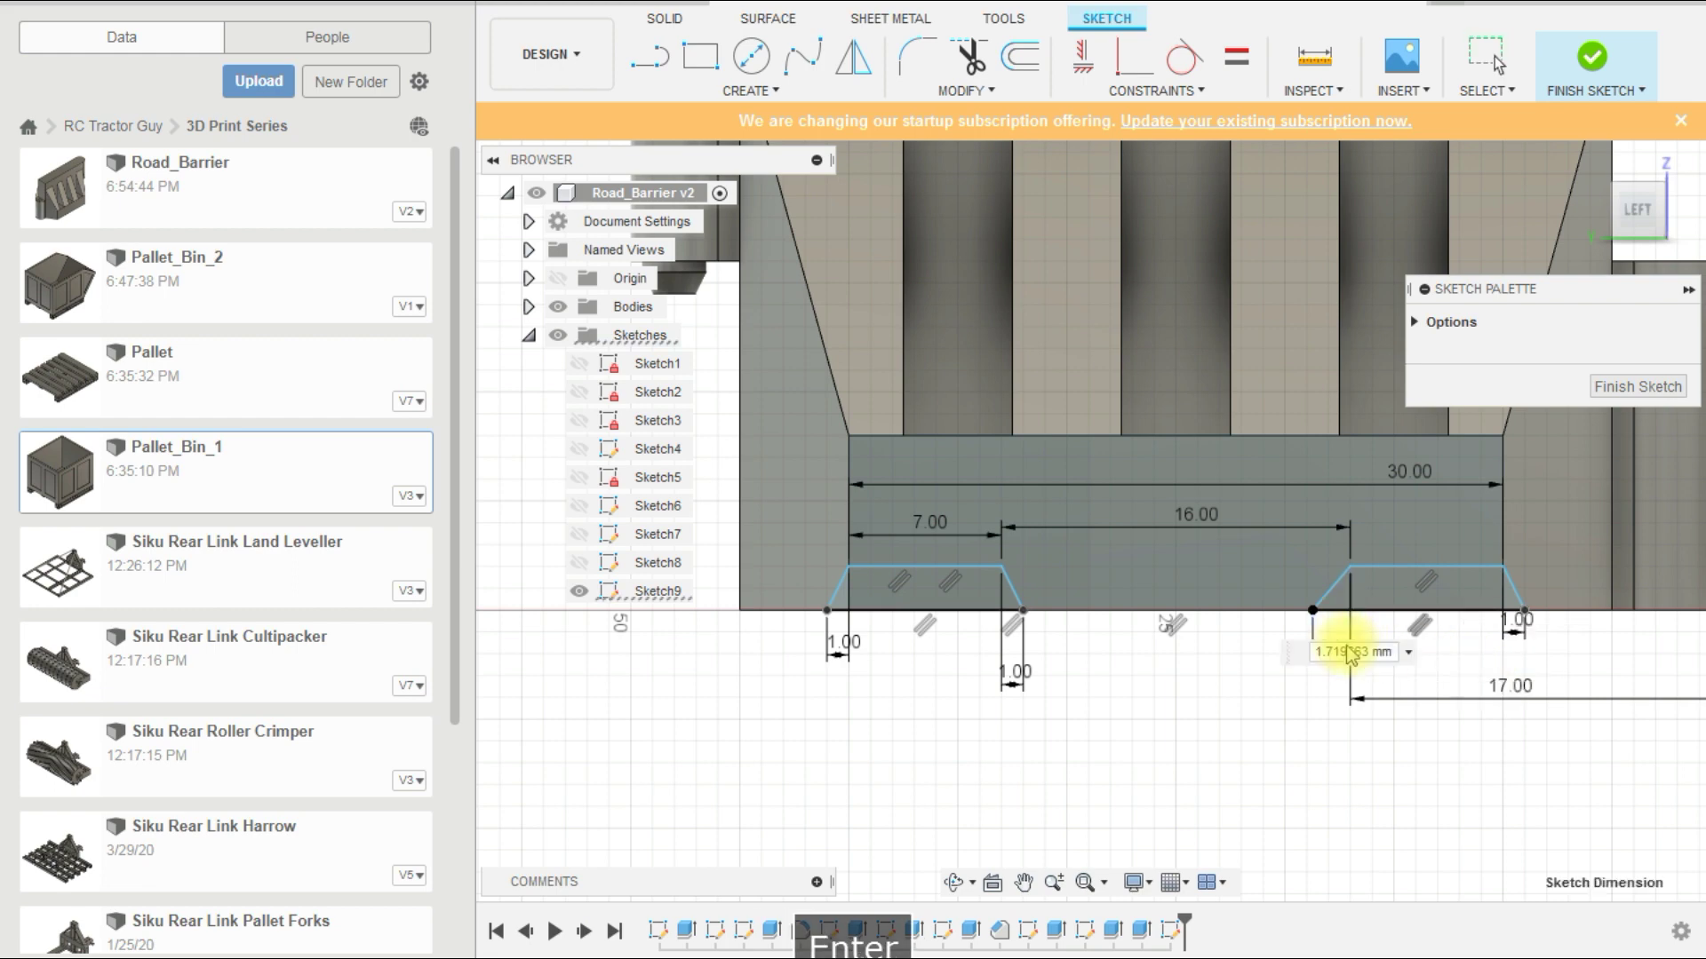
type("1")
key("Return")
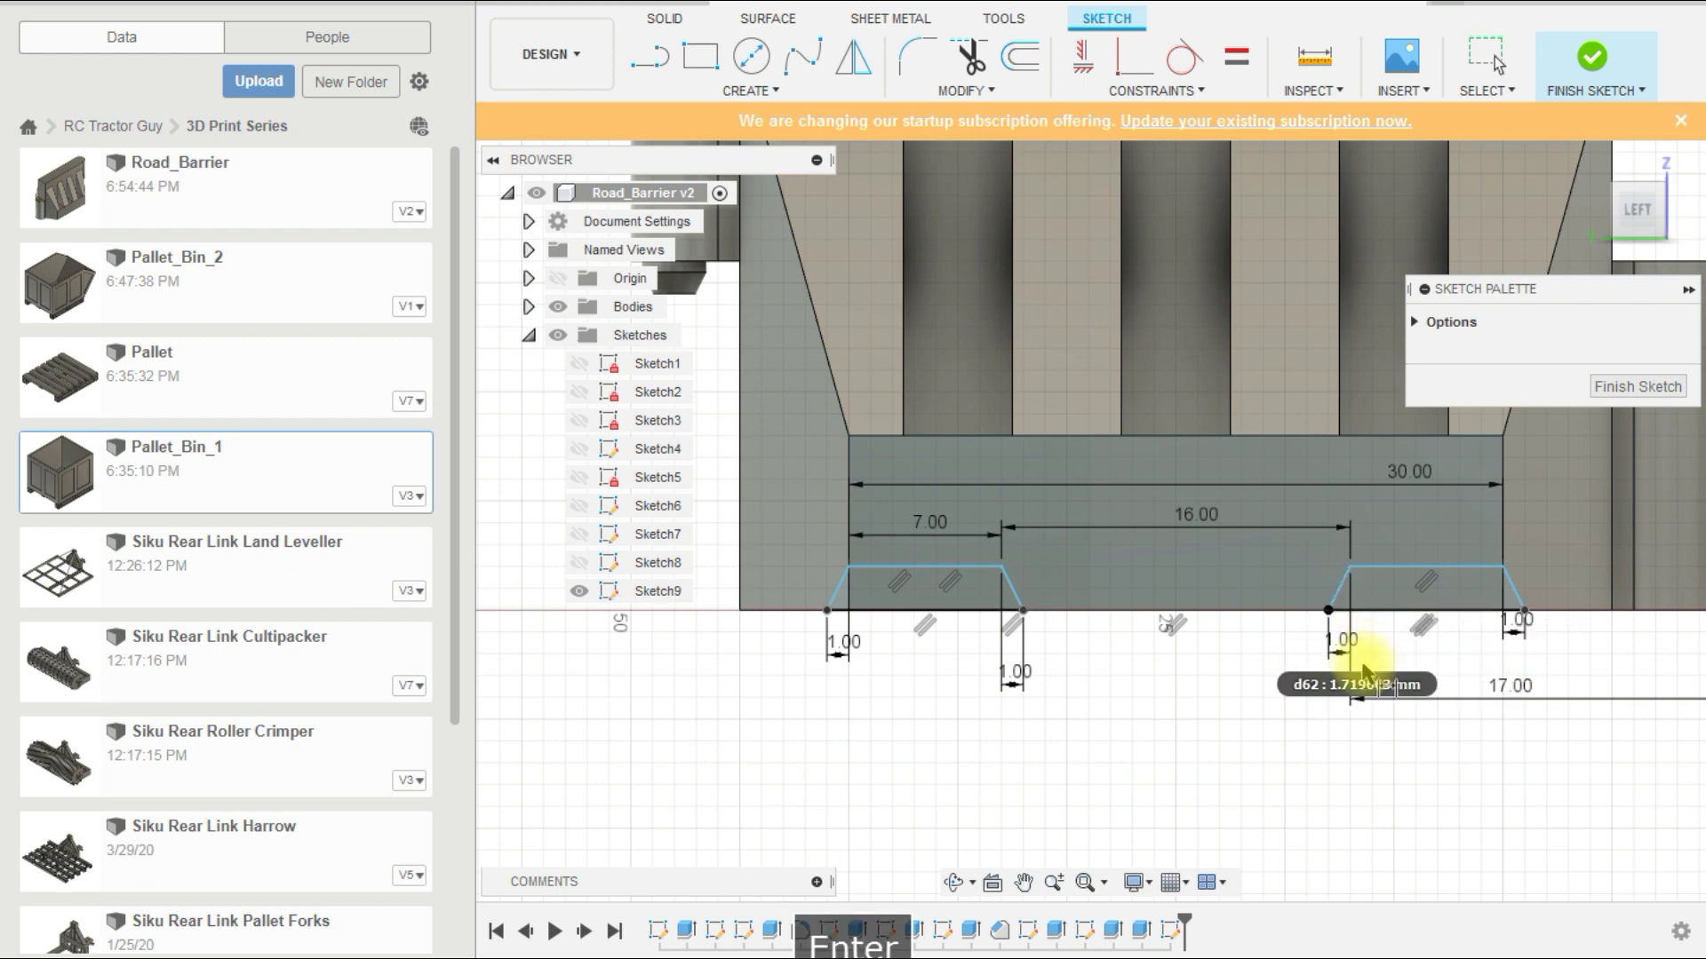
Step: Dimension the farther trapezoid's height between its top edge and base to 4 mm
left_click(953, 568)
left_click(966, 610)
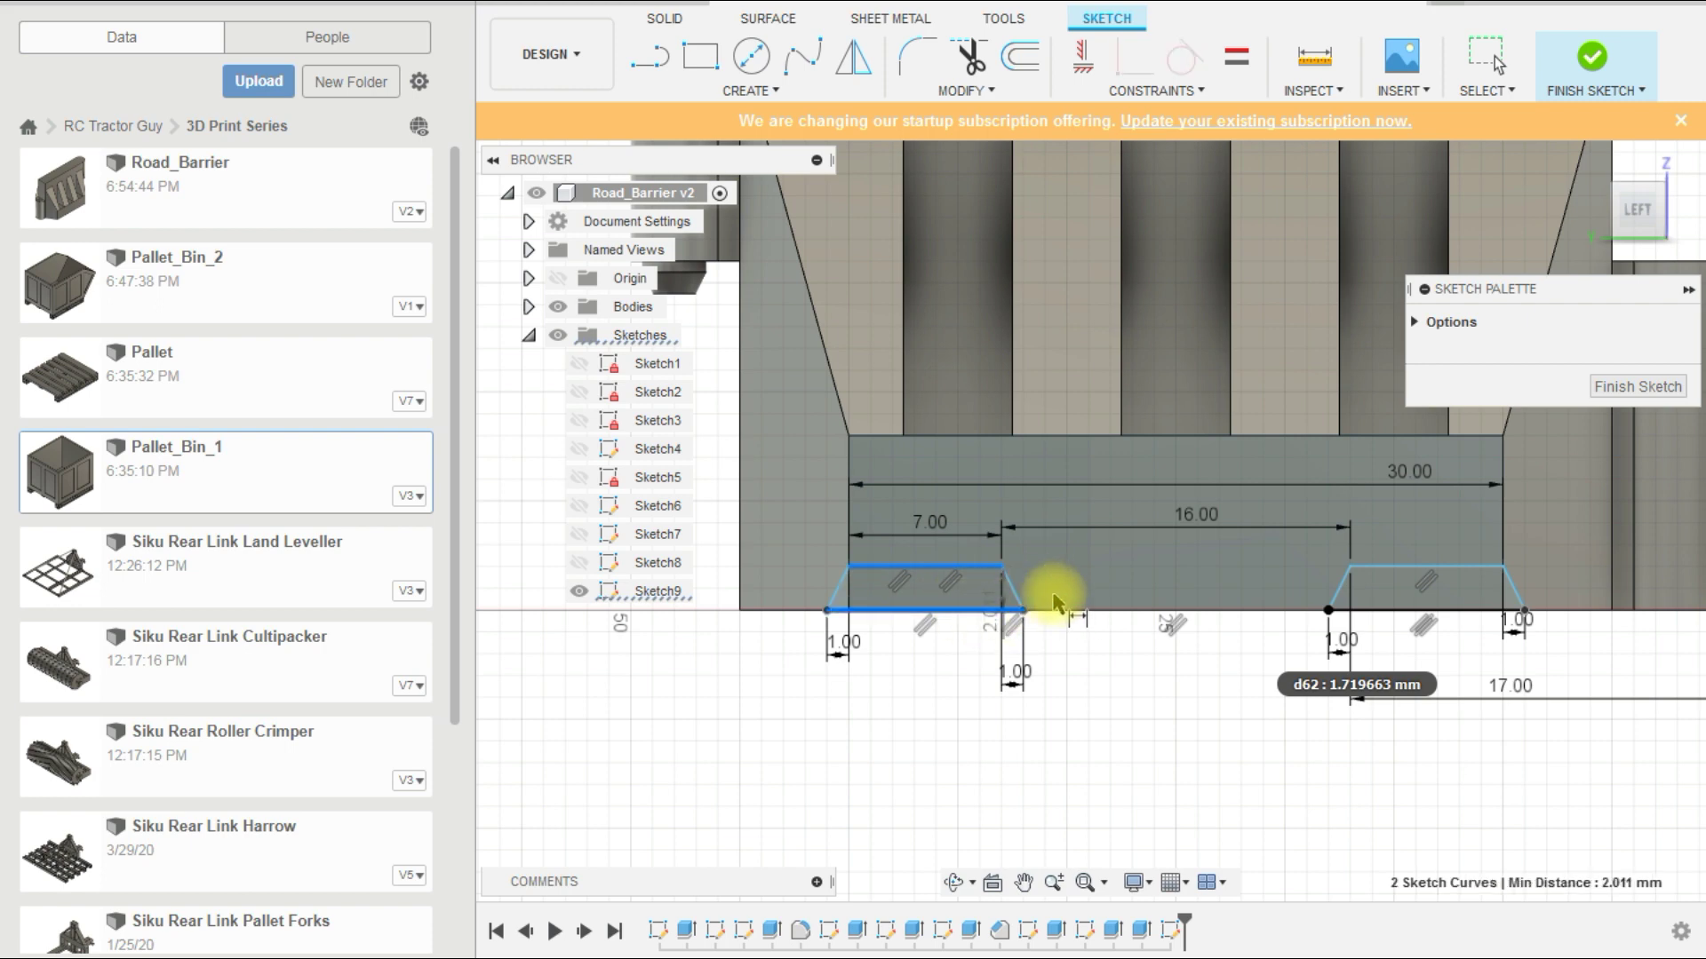
left_click(1065, 593)
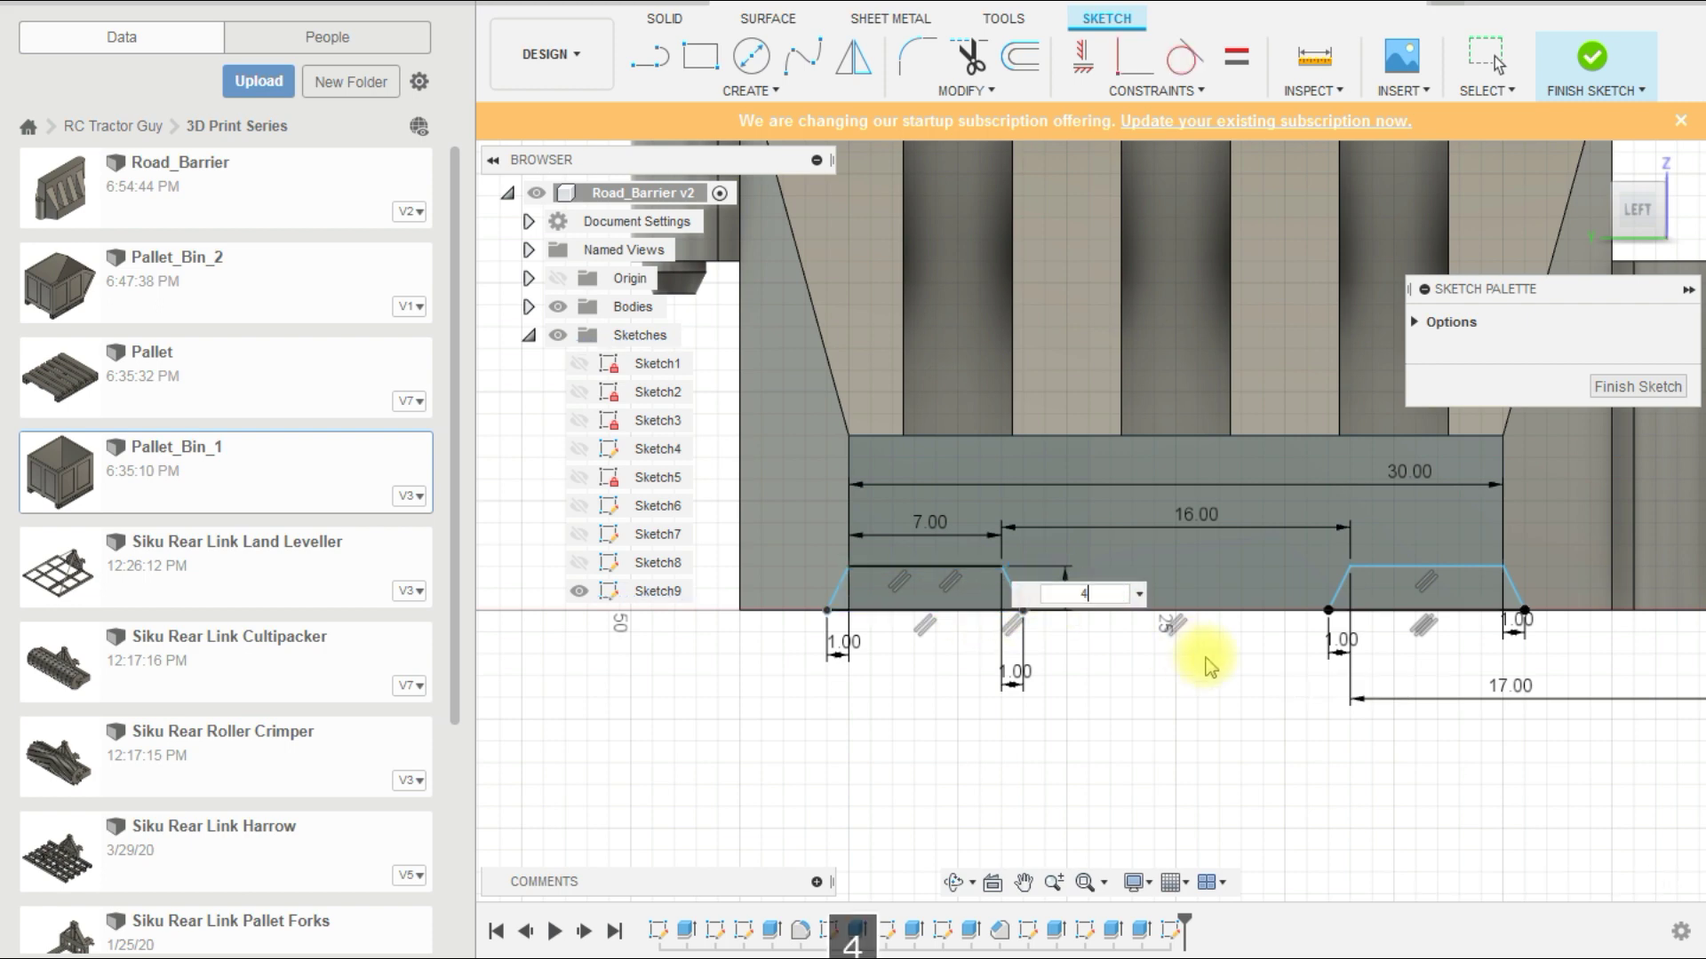
key("Return")
Step: Dimension the height of the trapezoid nearer the origin to 4 mm and finish the sketch
scroll(1202, 648, "down", 3)
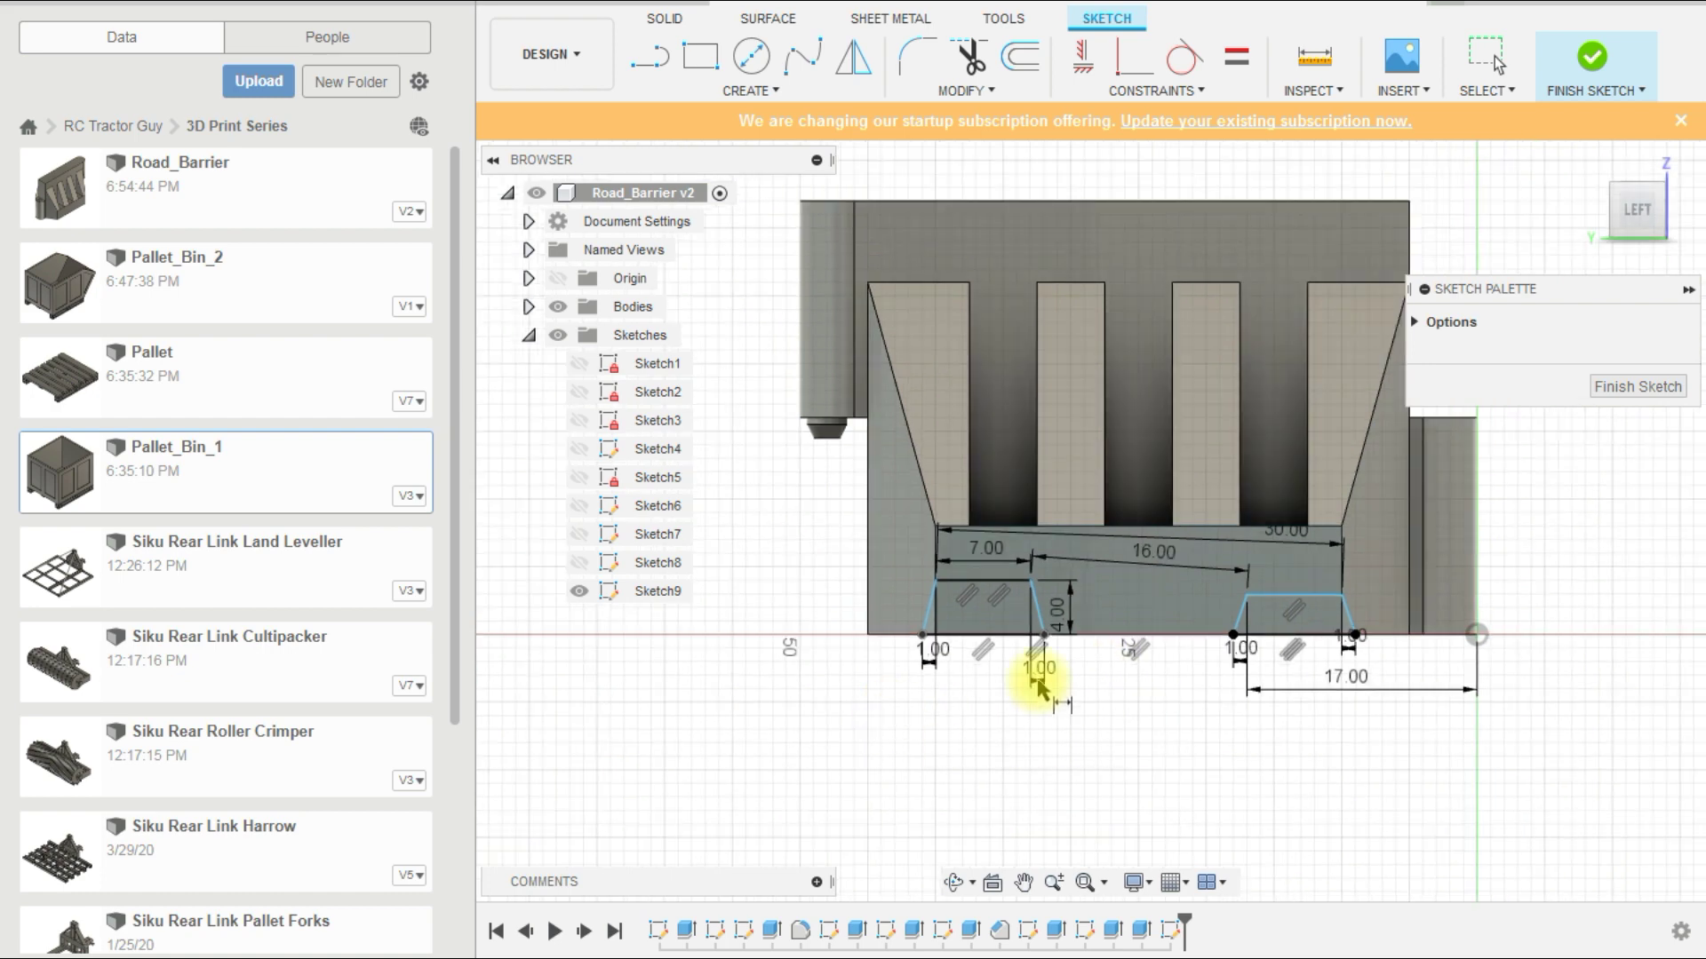
scroll(1313, 590, "up", 4)
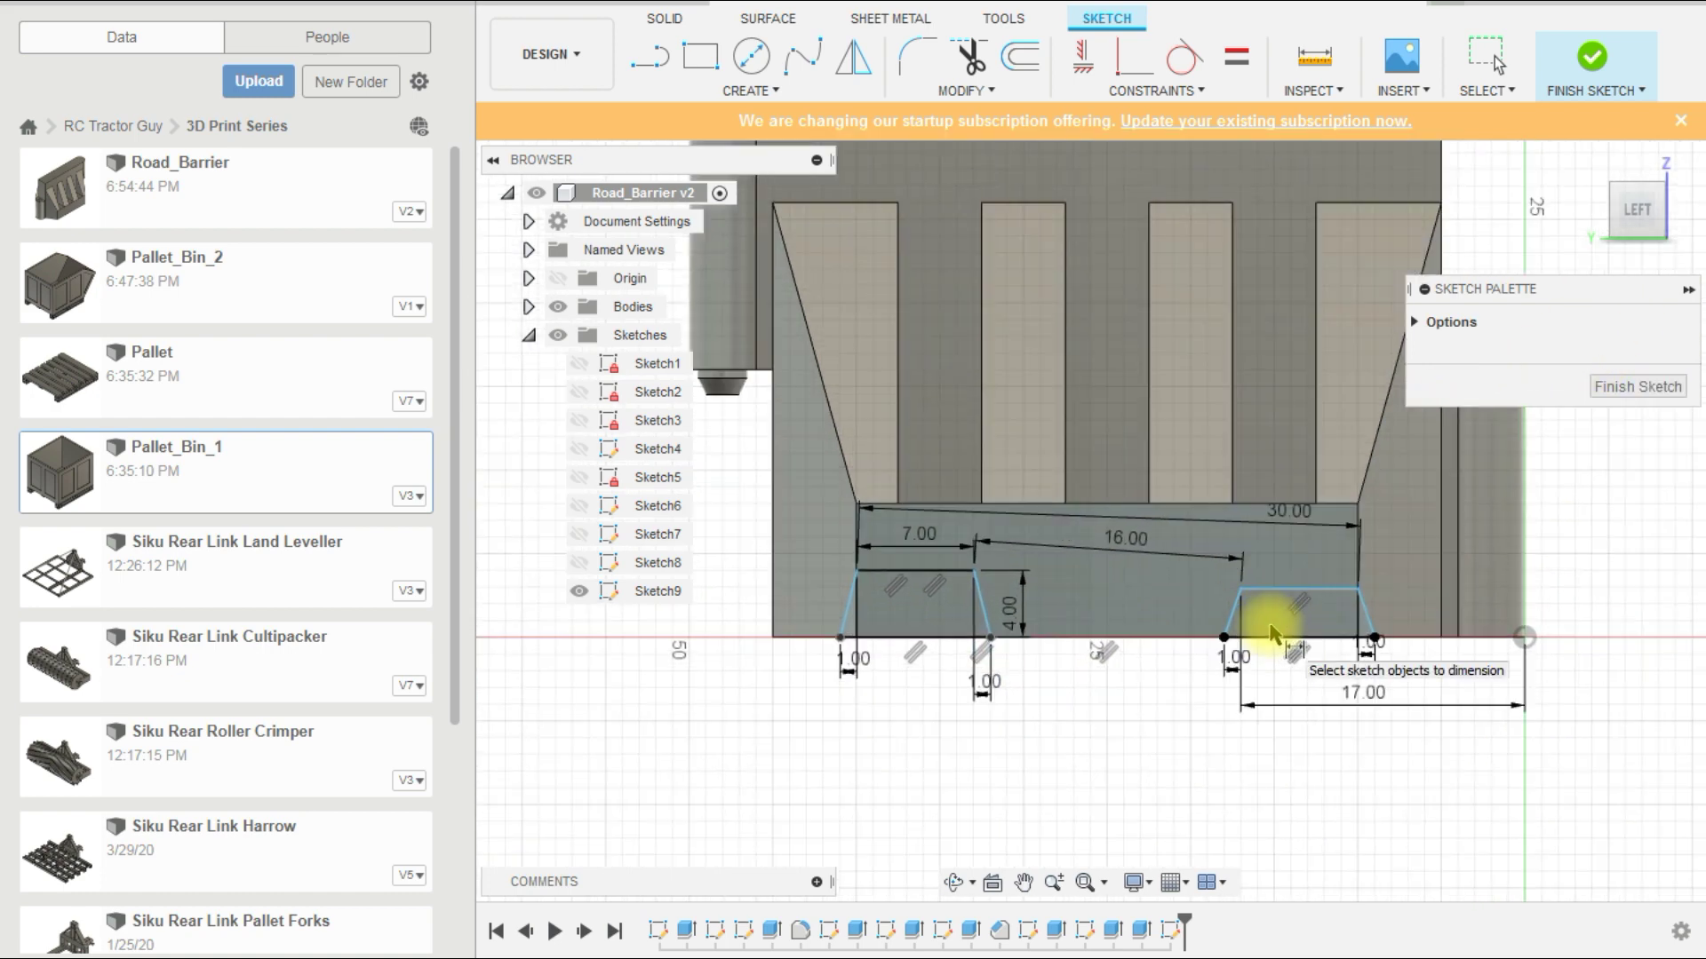
left_click(1303, 592)
left_click(1279, 640)
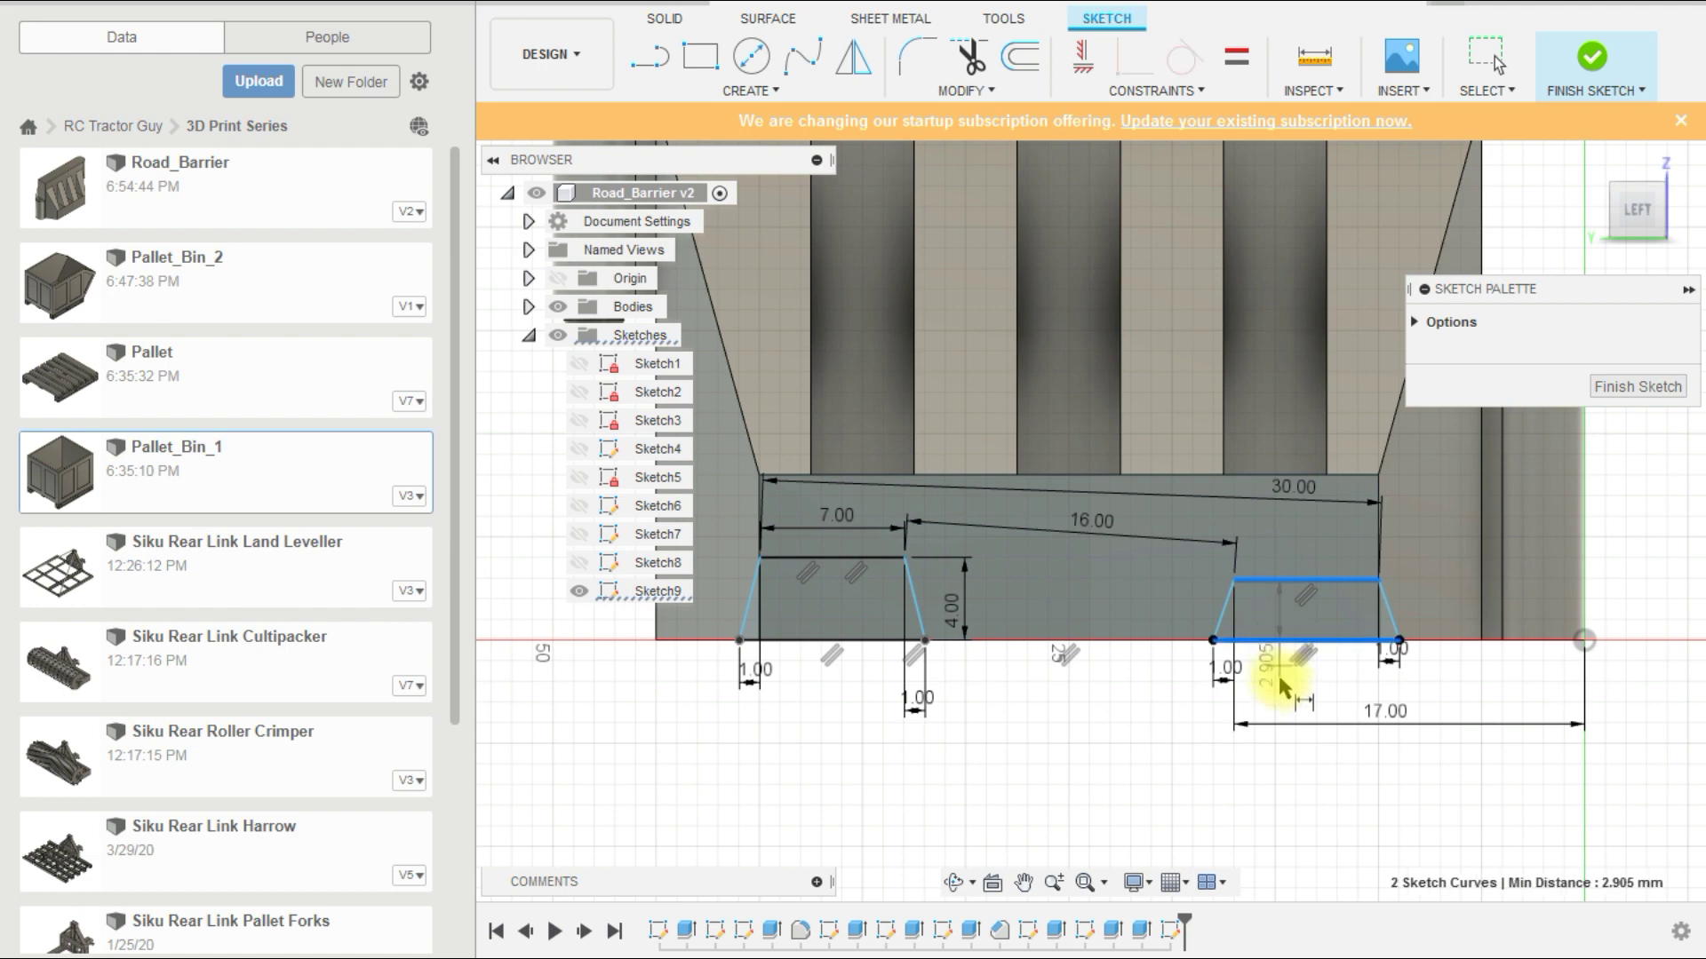
left_click(1294, 720)
type("4")
key("Return")
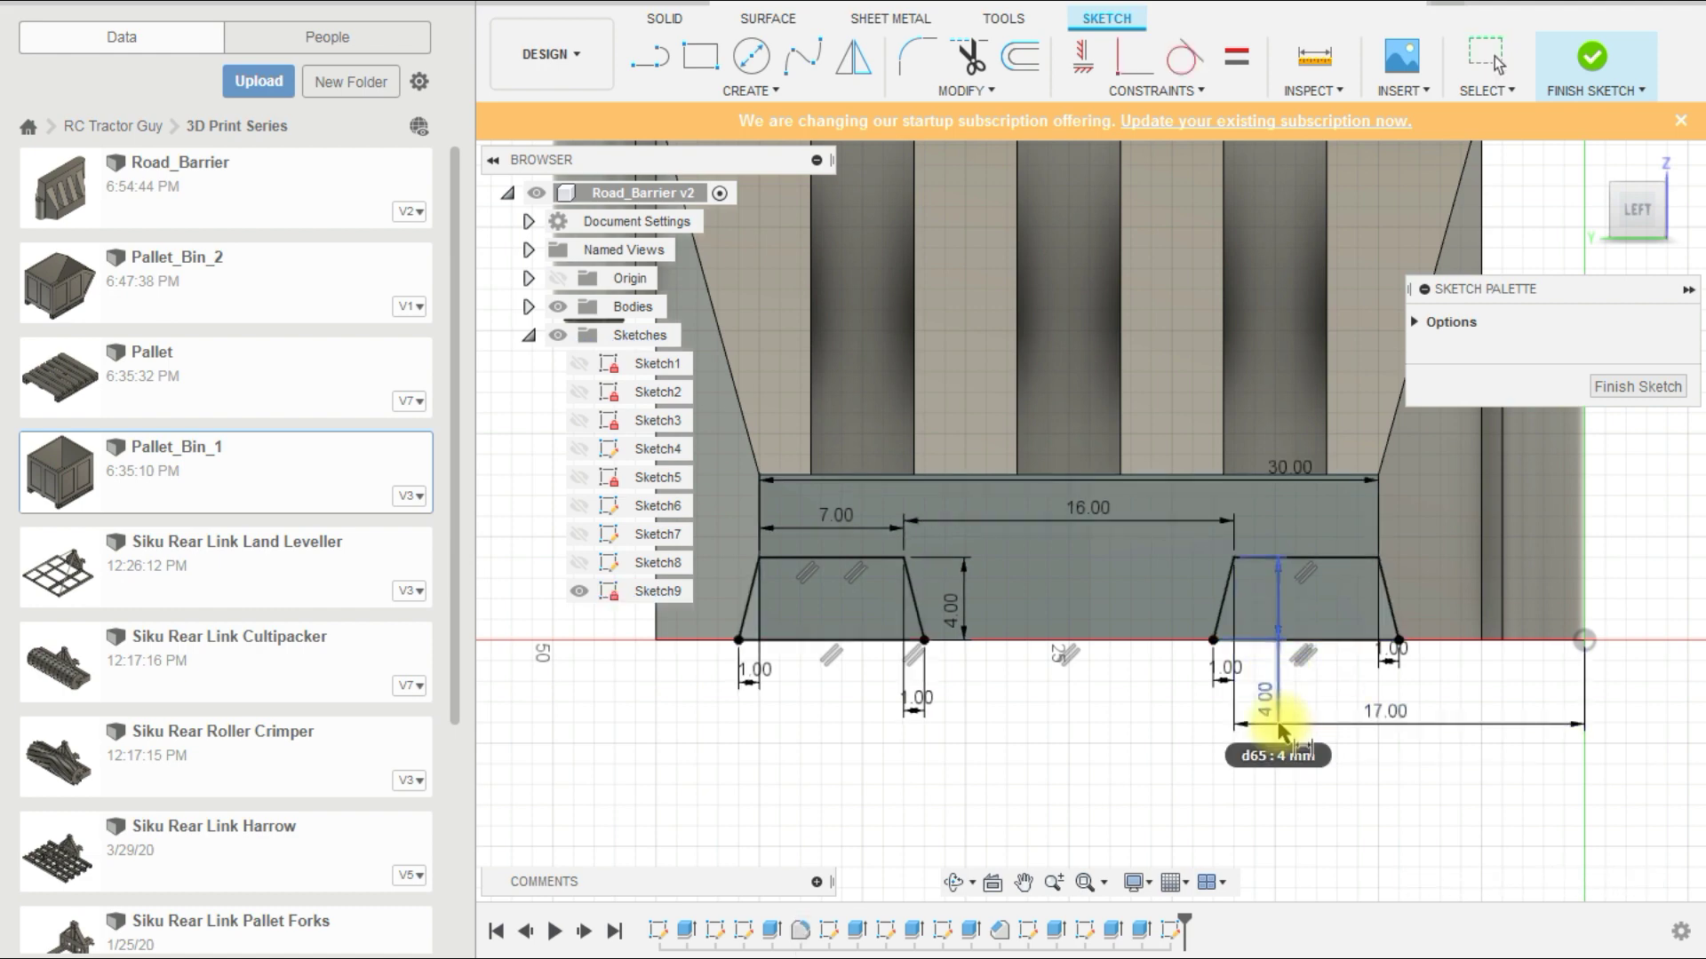
scroll(1169, 755, "down", 3)
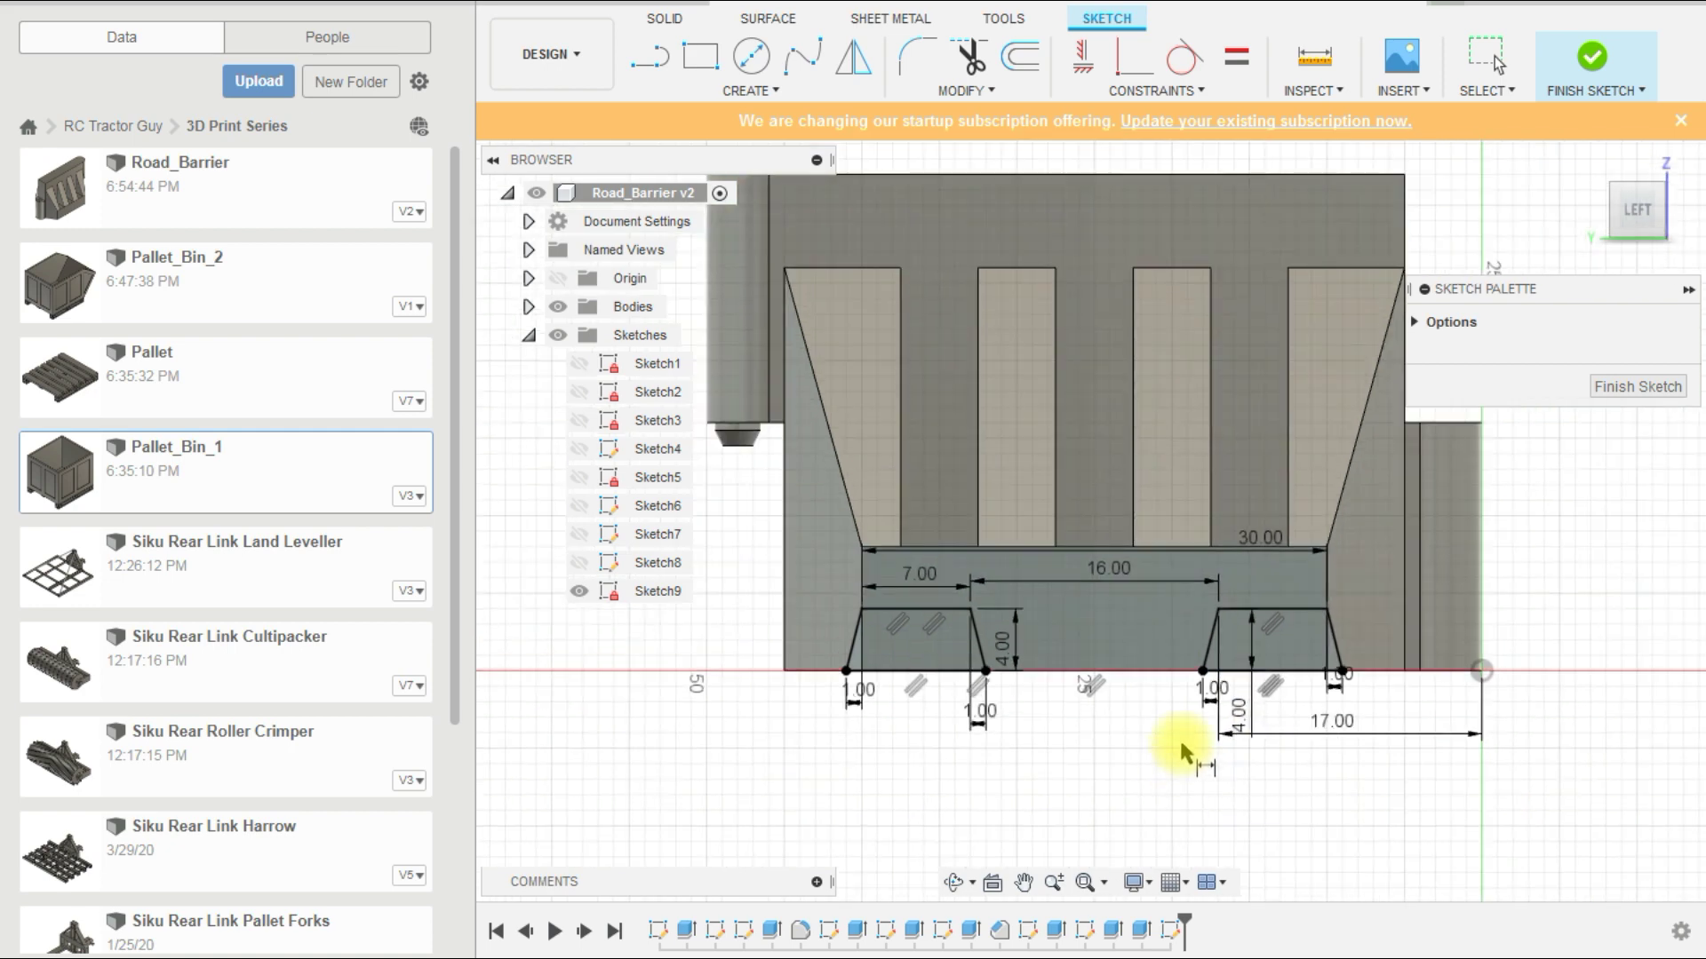
left_click(1592, 58)
left_click(1295, 655)
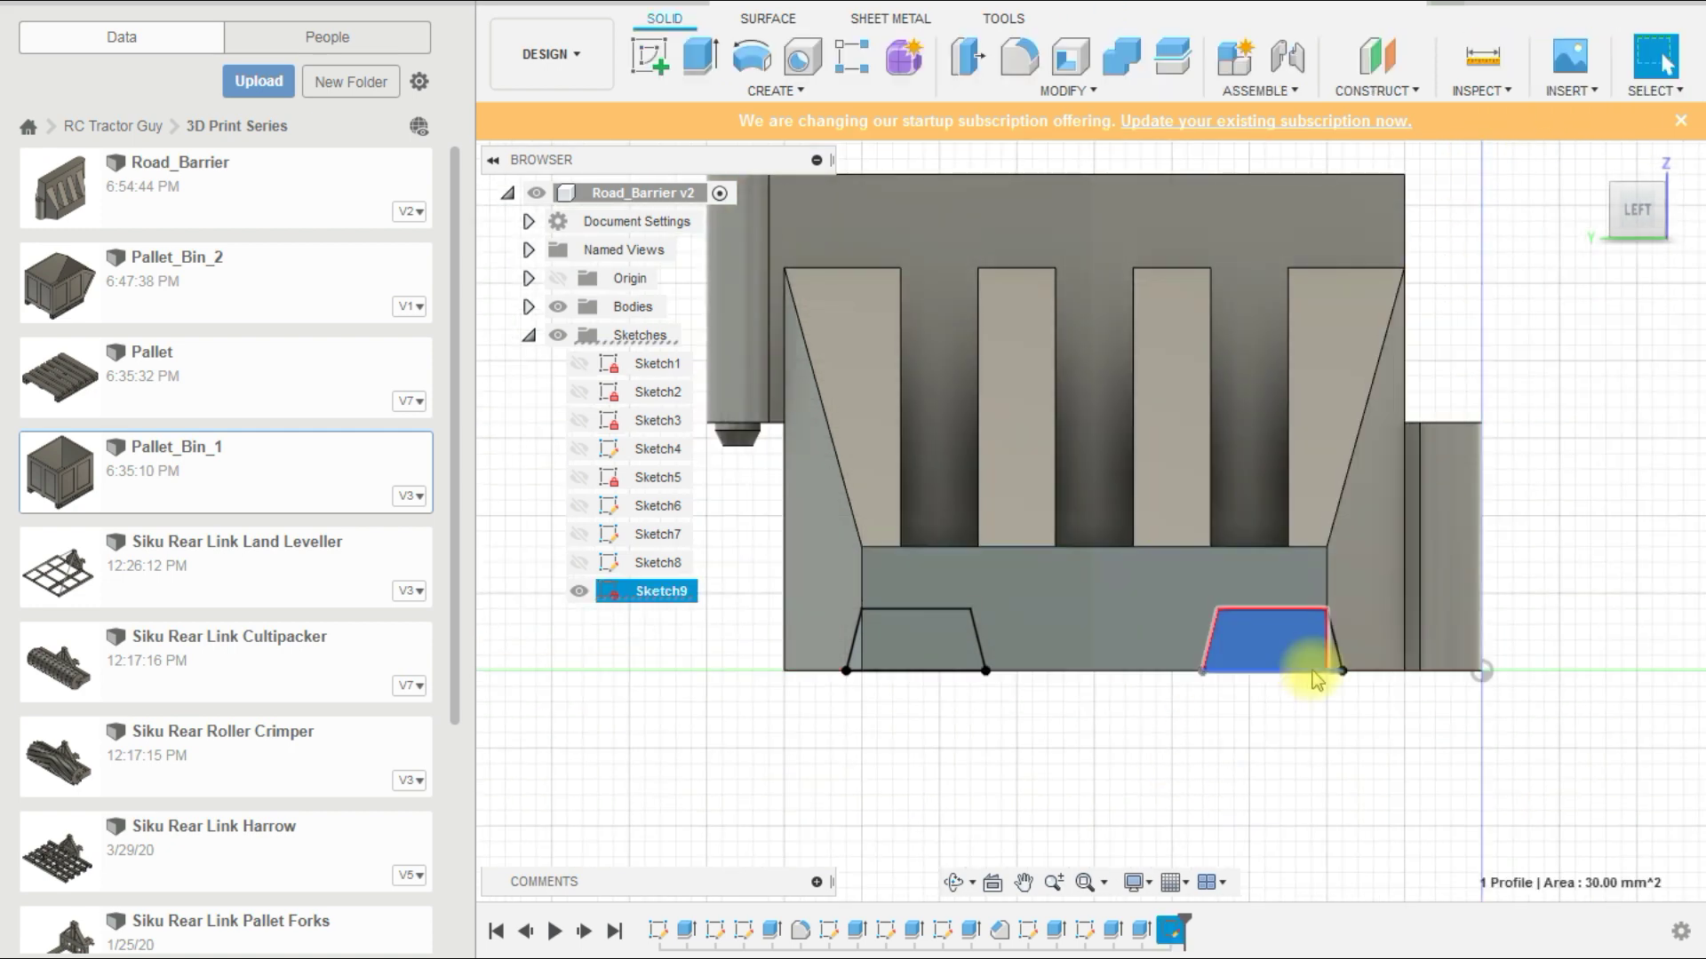
scroll(1314, 673, "up", 3)
scroll(1363, 671, "down", 3)
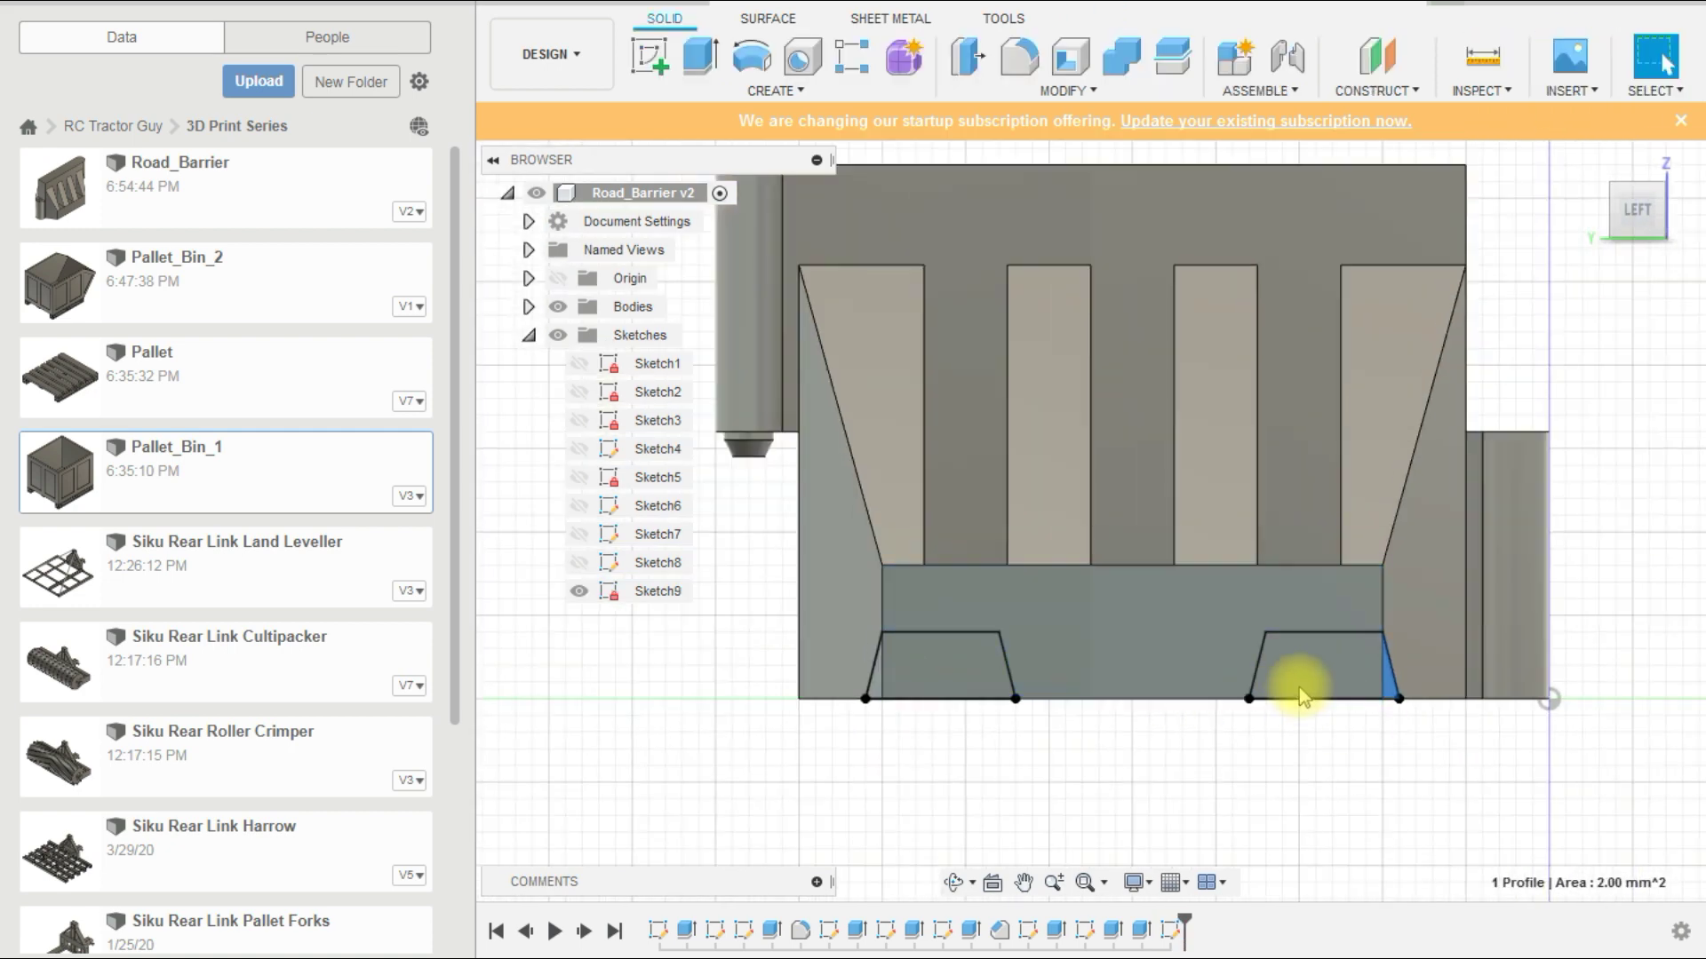
left_click(1306, 708)
scroll(1106, 775, "up", 3)
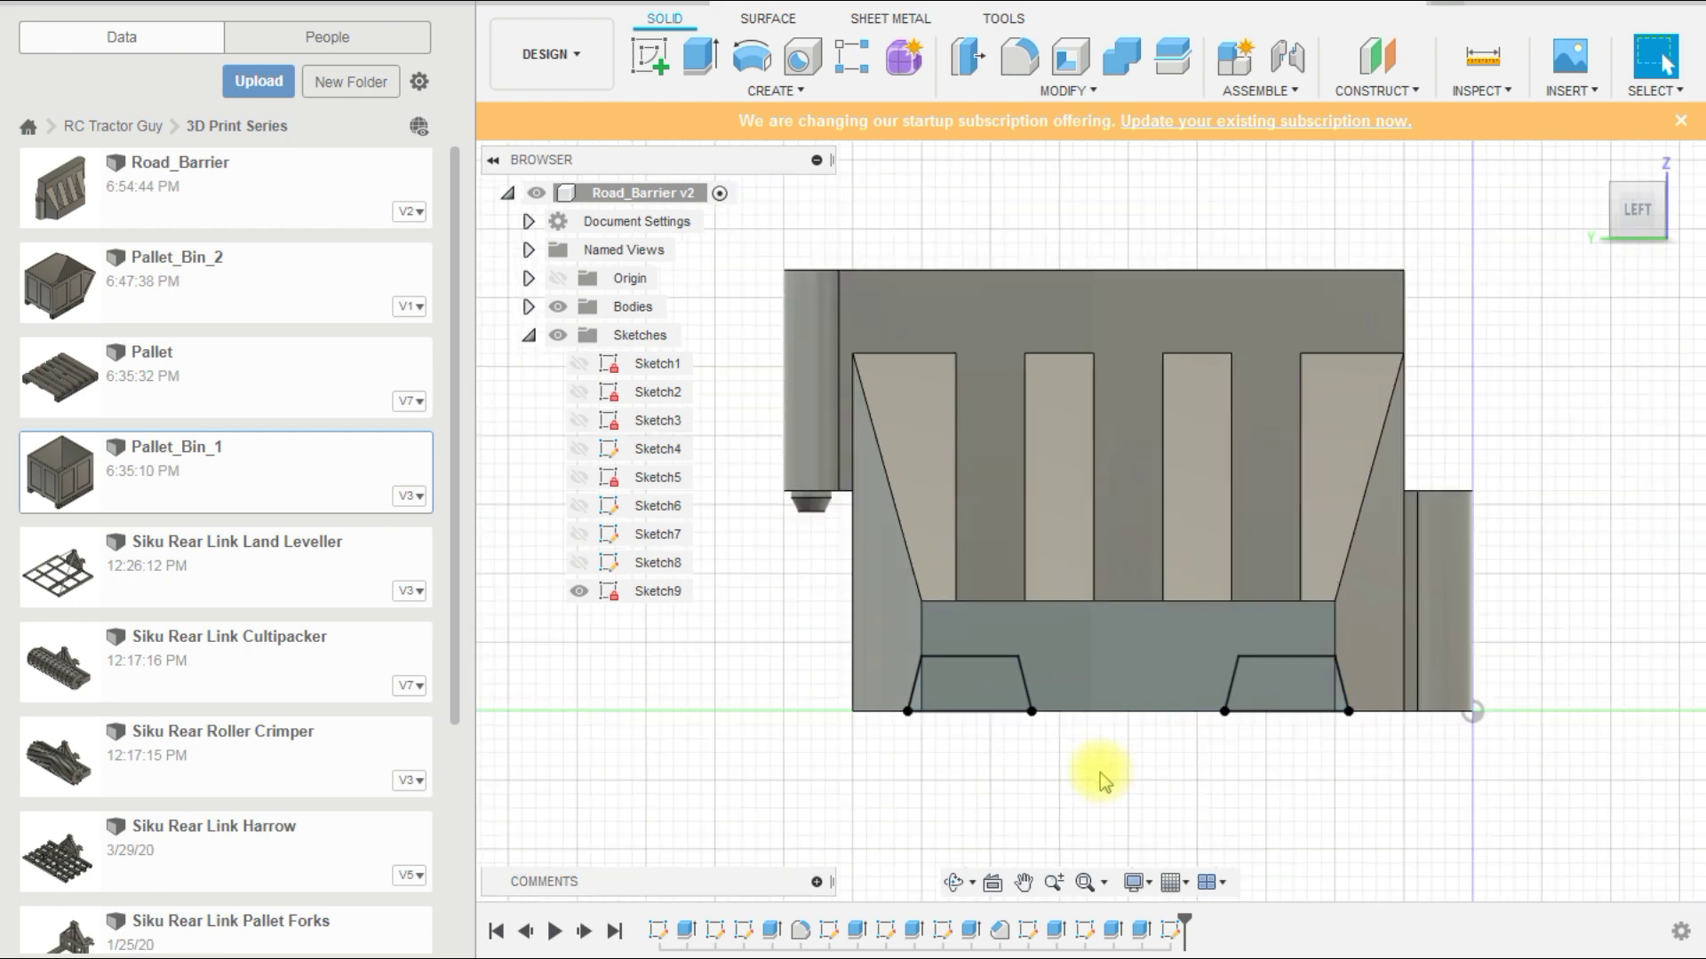
Step: Extrude both trapezoid profiles, including their narrow edge regions, as a -35 mm cut through the barrier's base
left_click(855, 690)
scroll(781, 704, "up", 2)
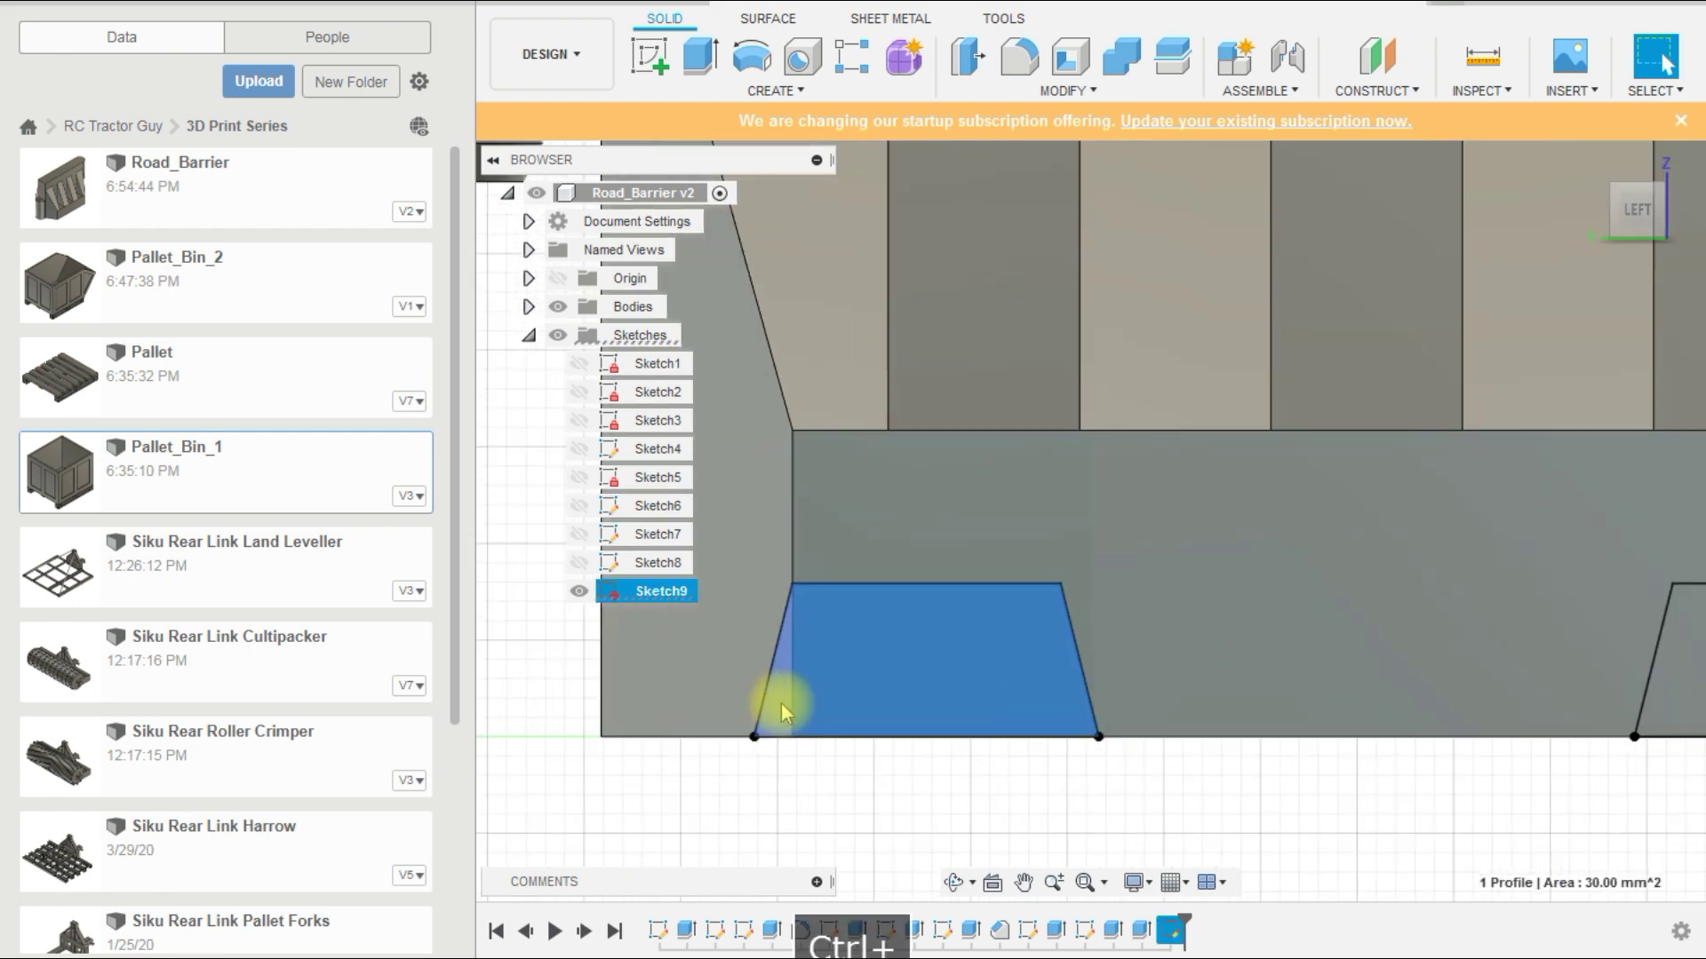
left_click(781, 702, "ctrl")
scroll(769, 807, "down", 3)
left_click(1368, 728, "ctrl")
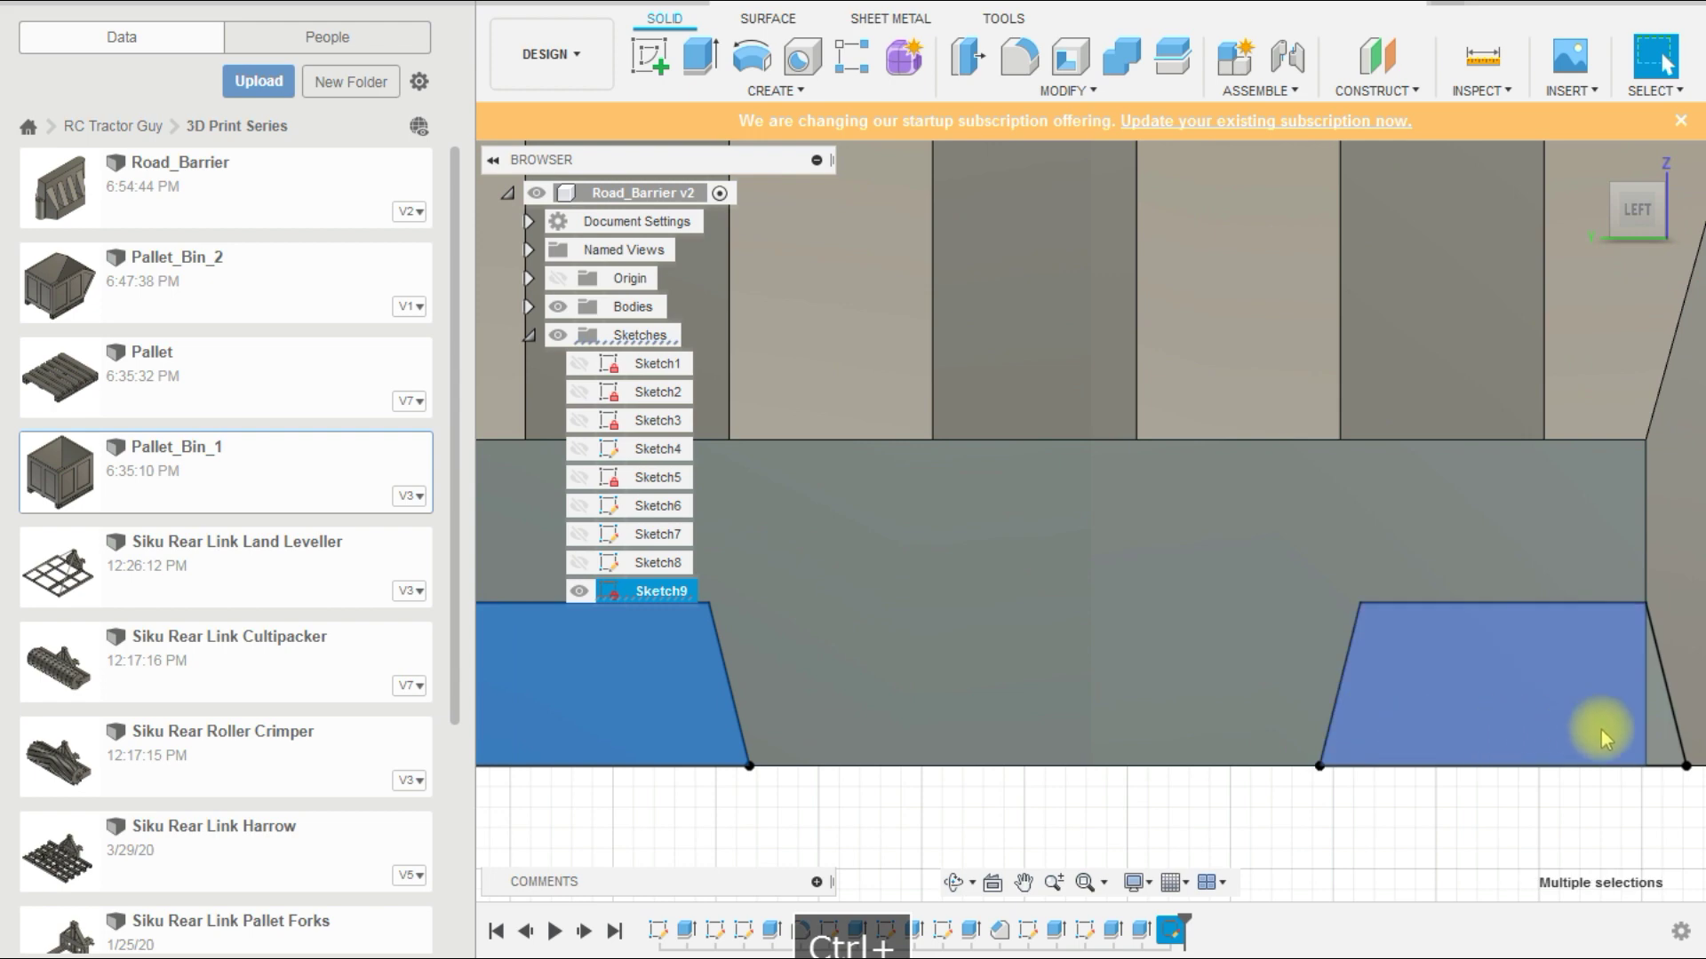
scroll(1158, 752, "down", 5)
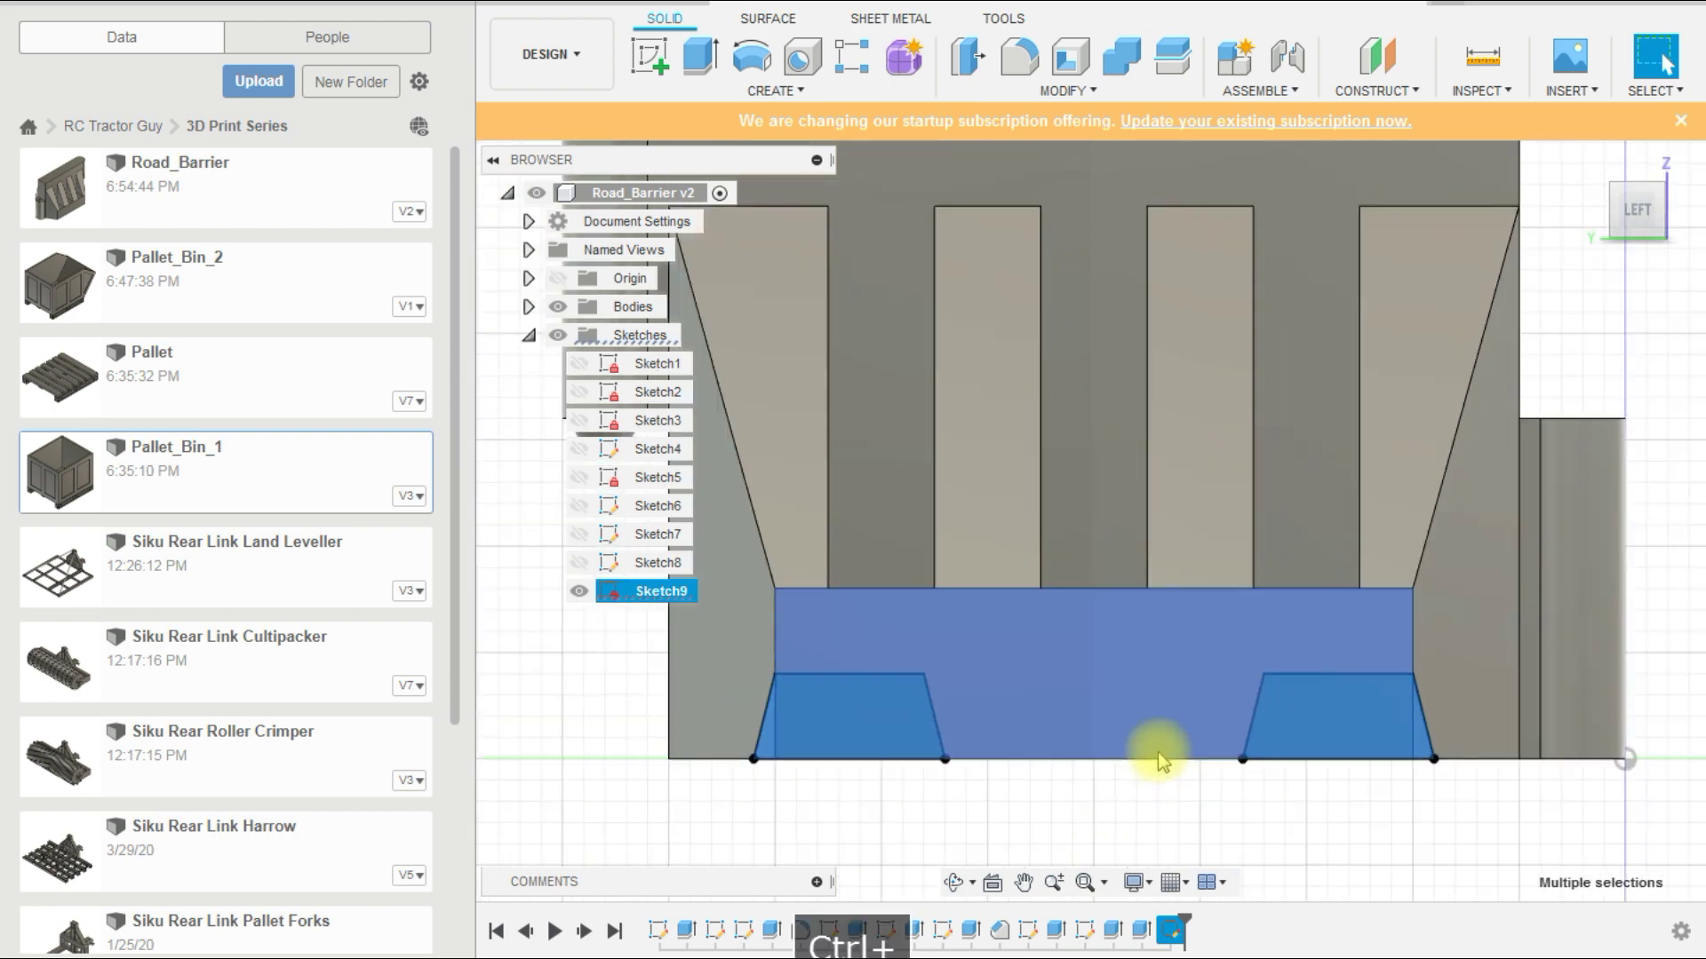
middle_click_drag(1204, 799, 1093, 790, "shift")
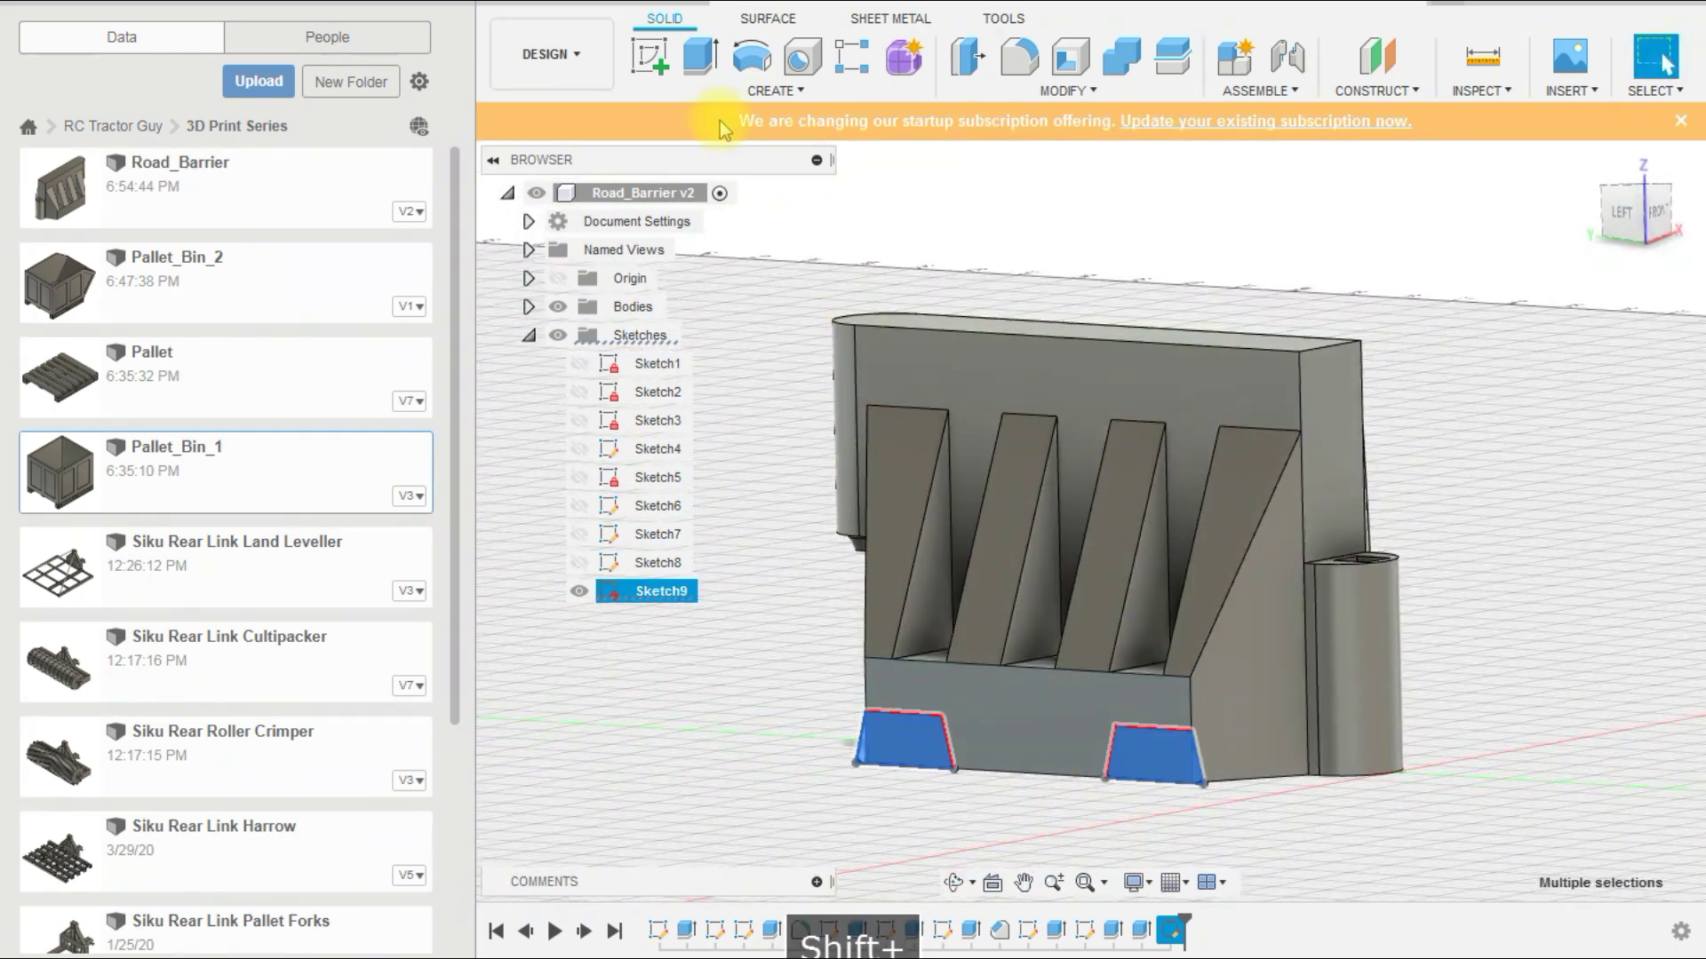
left_click(702, 58)
left_click_drag(1137, 757, 1409, 720)
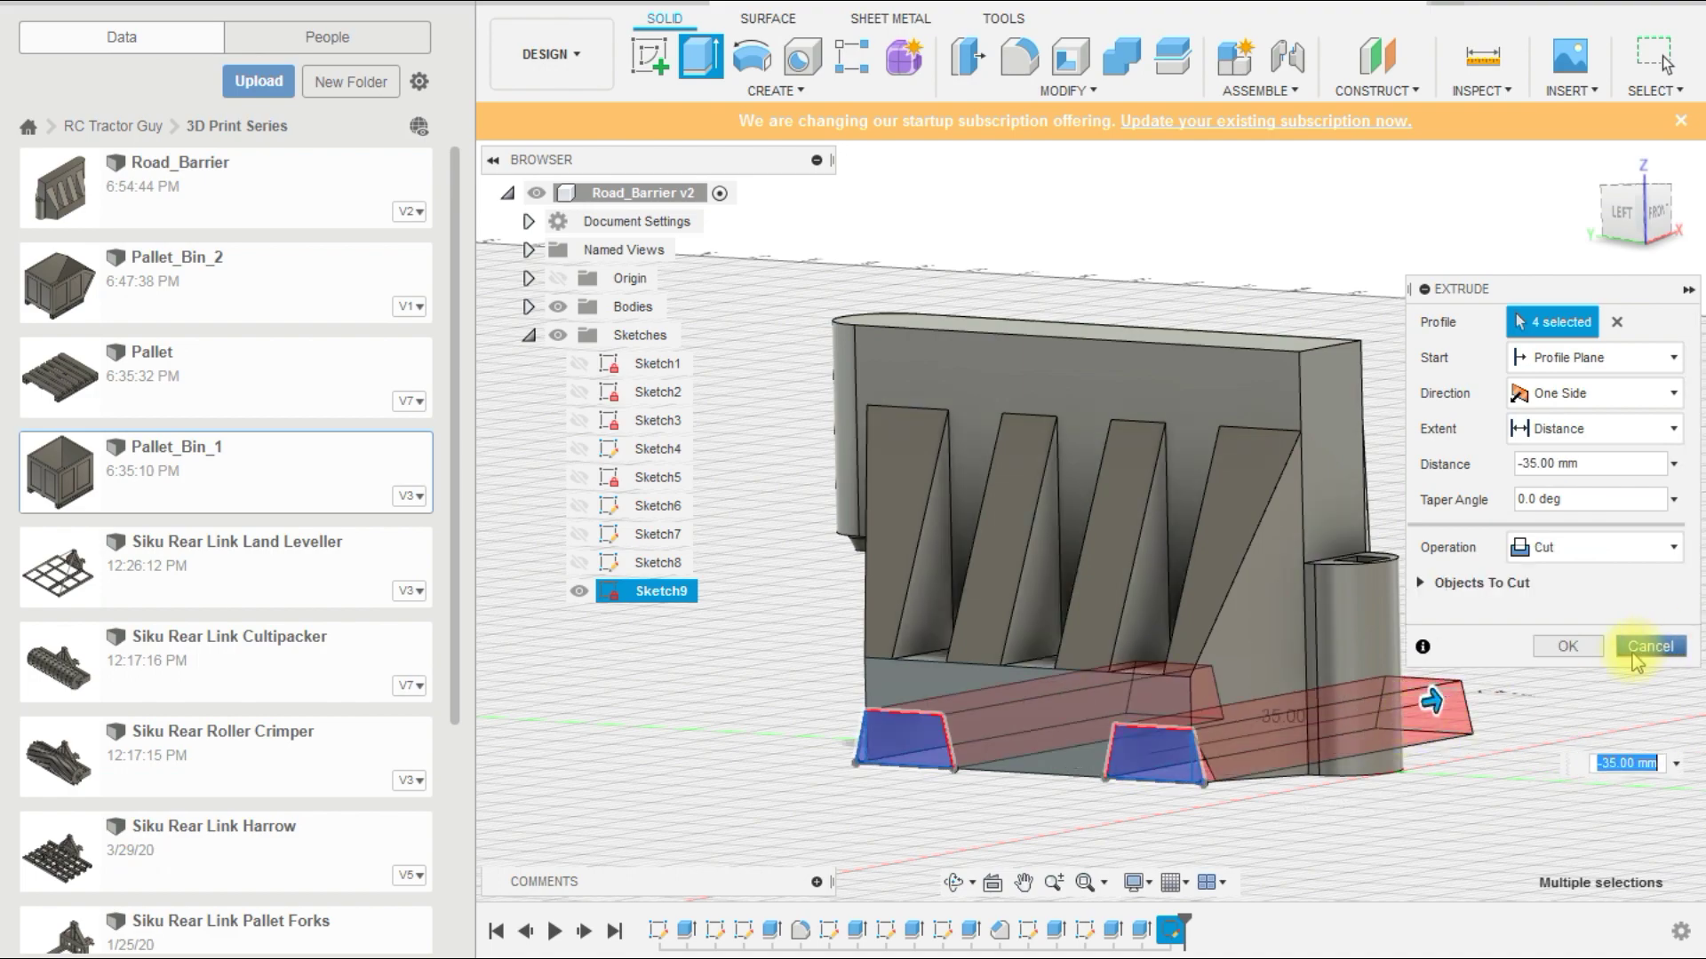
left_click(1568, 645)
middle_click_drag(1048, 746, 988, 786, "shift")
middle_click_drag(1212, 797, 997, 845, "shift")
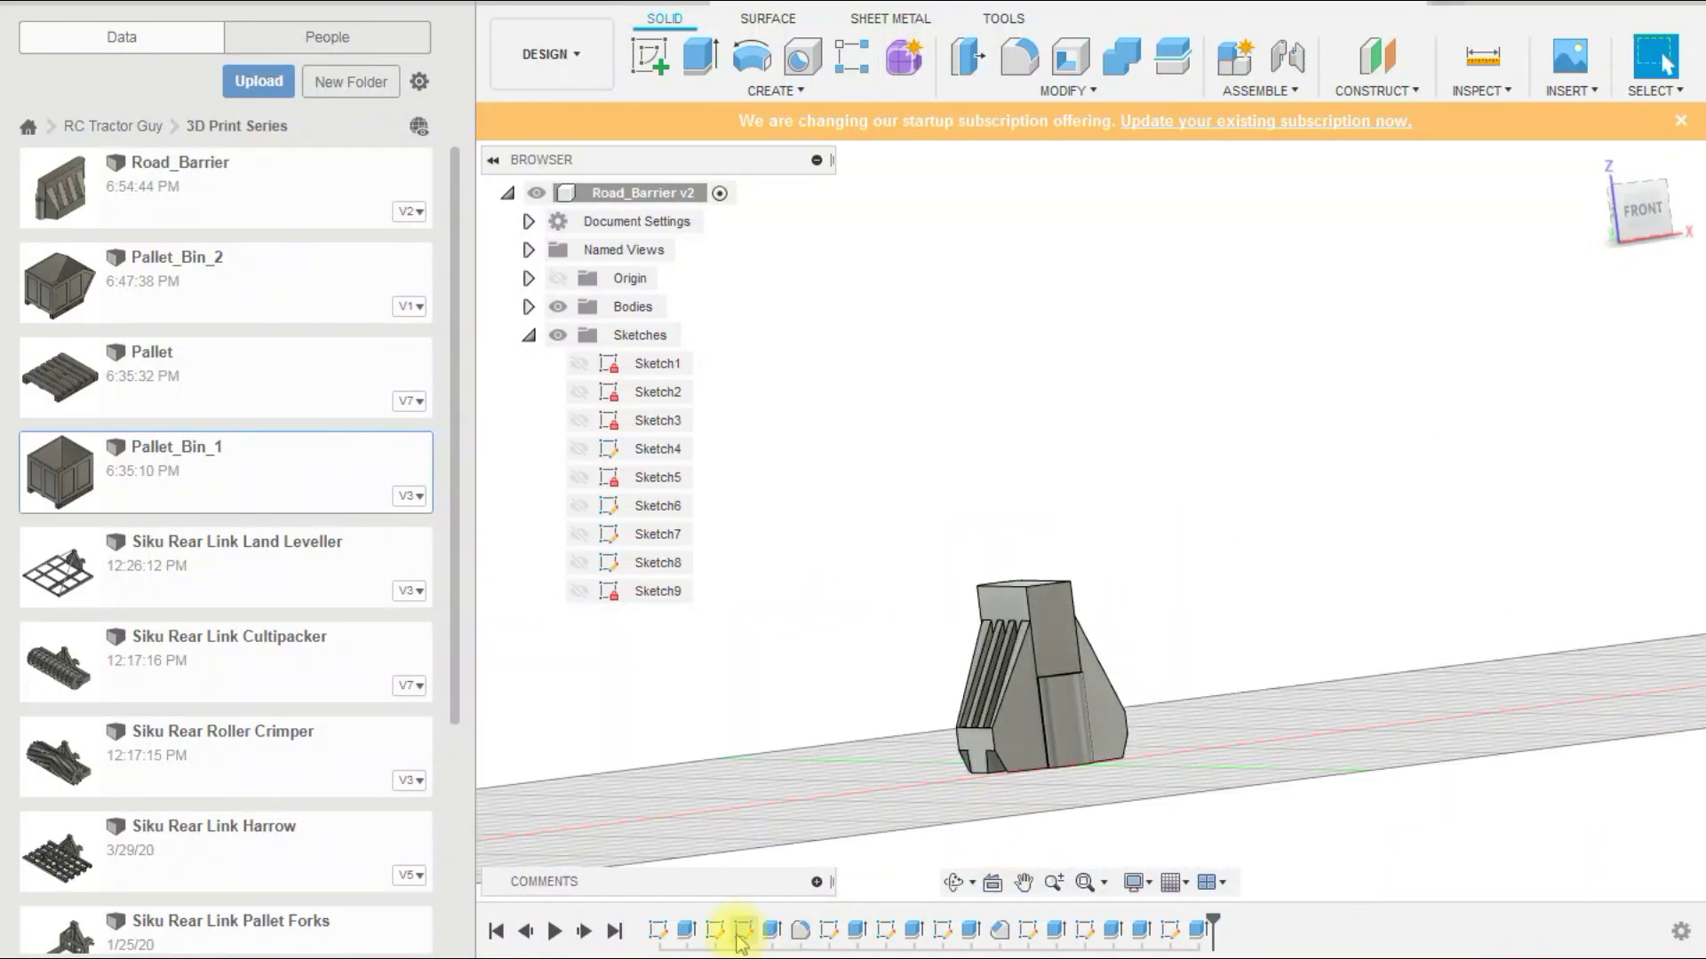
Step: In the barrier's base profile sketch, set the bottom width to 20 mm and the half-width from the origin to 10 mm
double_click(655, 930)
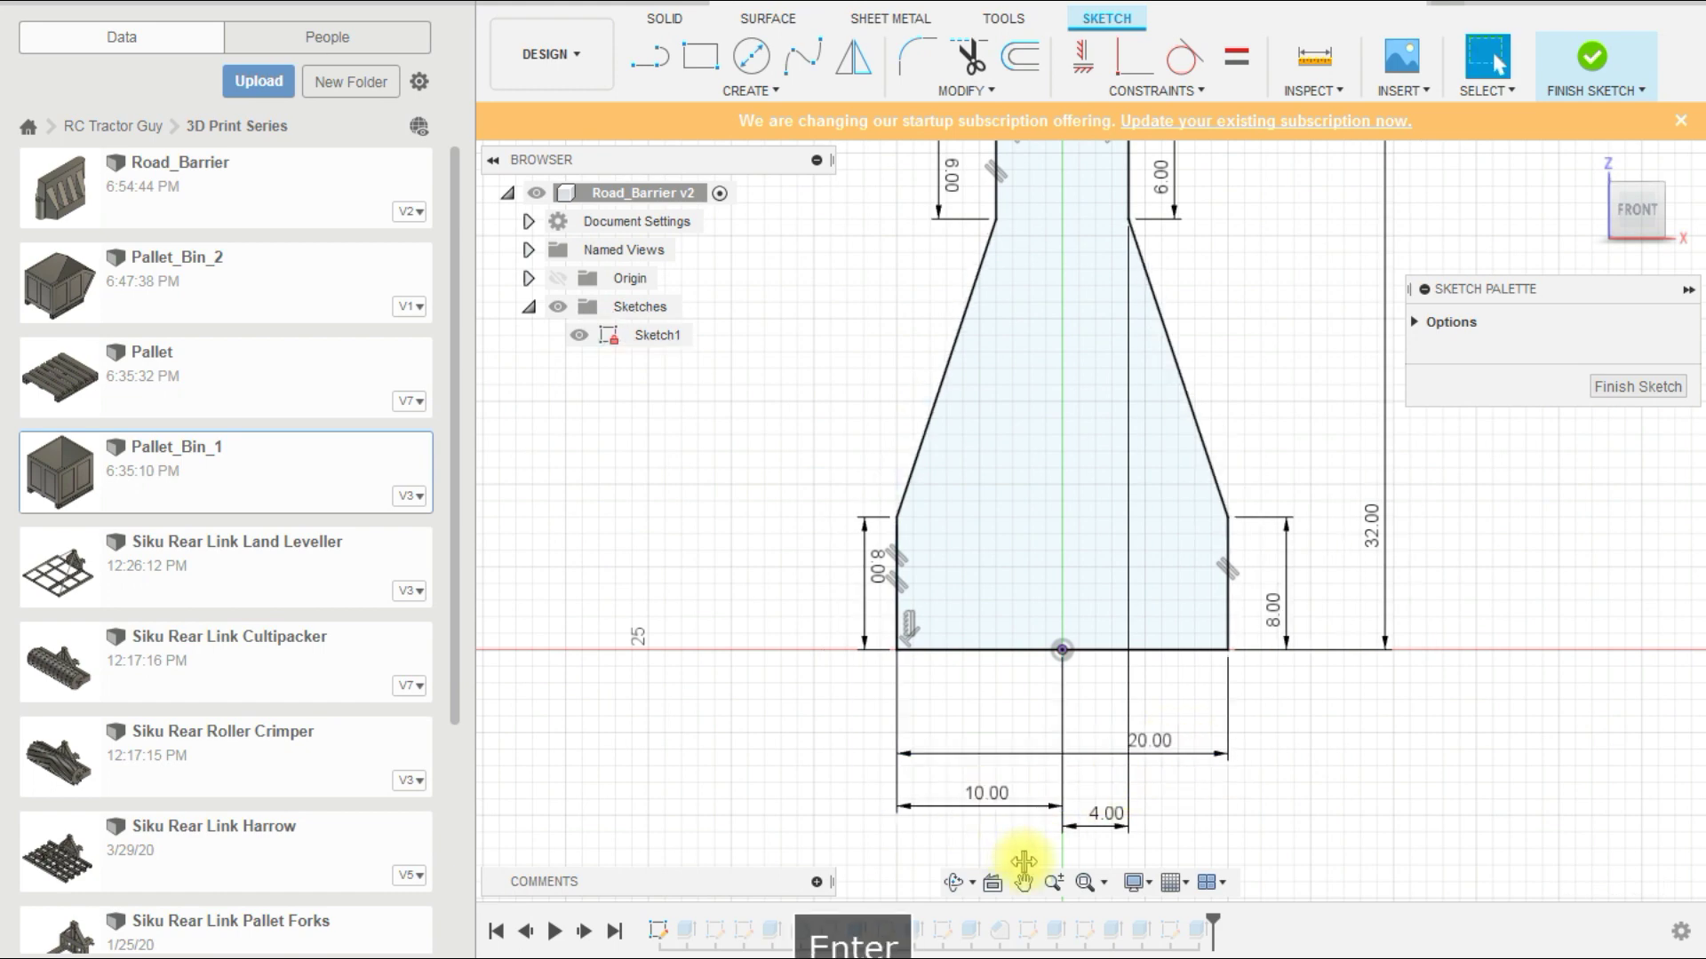
scroll(1023, 861, "down", 2)
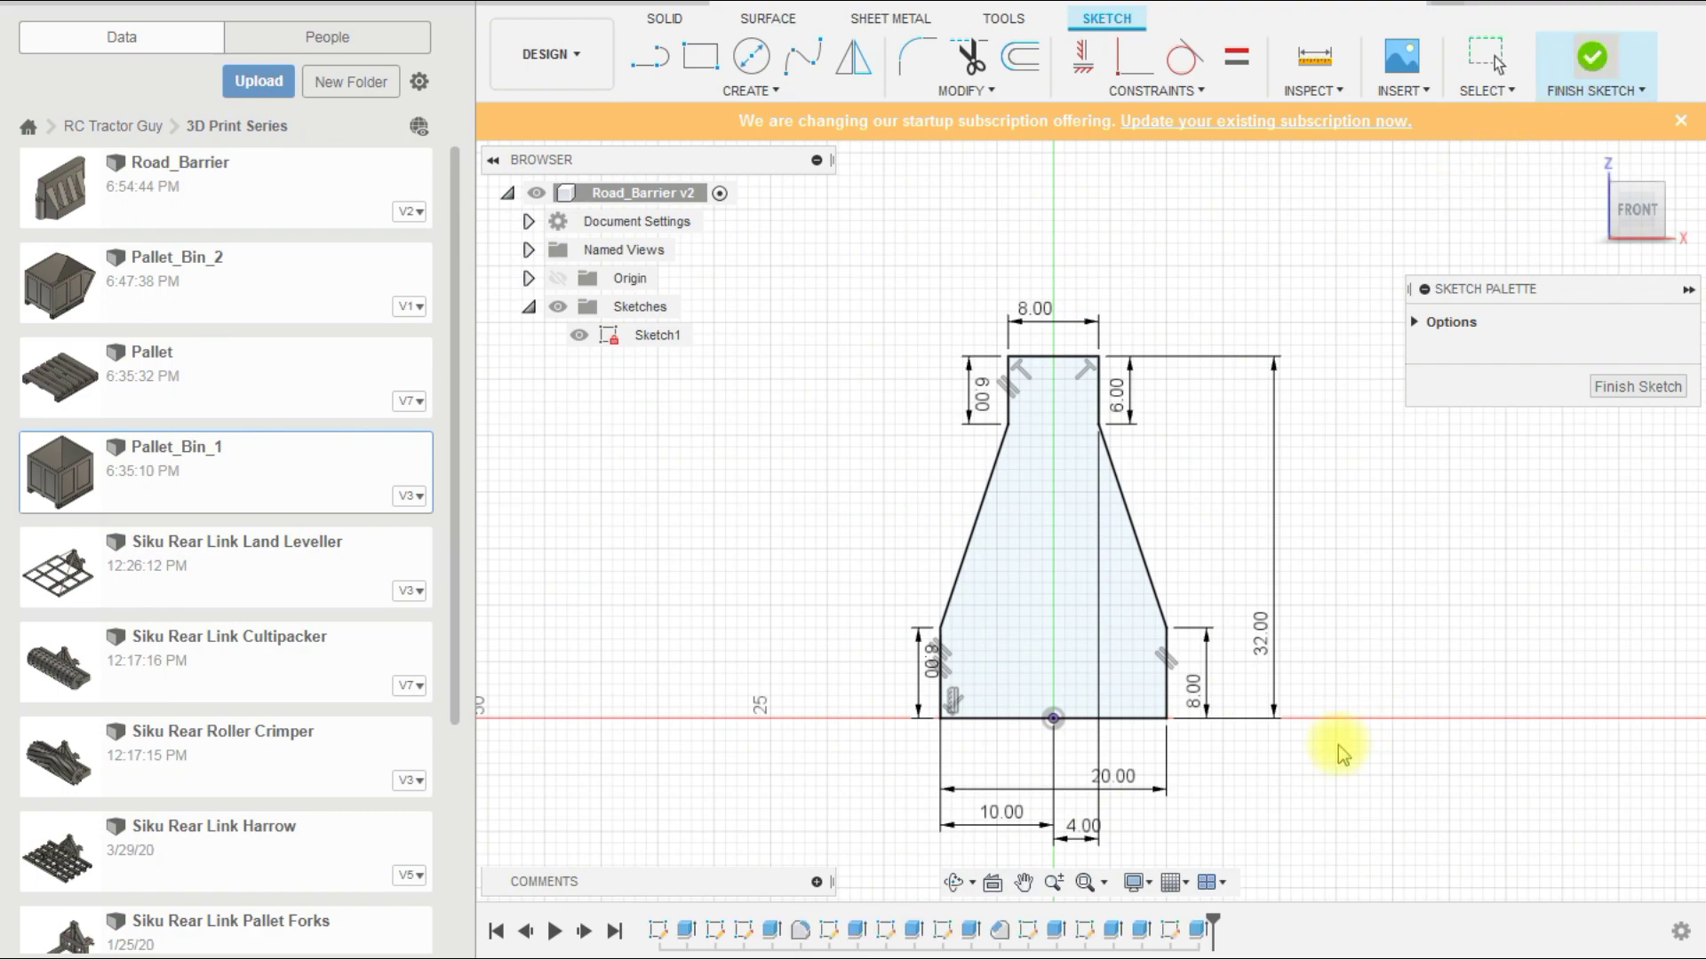
mouse_move(846, 753)
middle_mouse_down("shift")
mouse_move(914, 748)
mouse_move(1013, 784)
mouse_move(1051, 773)
mouse_move(844, 796)
mouse_move(915, 795)
mouse_move(1092, 716)
mouse_move(1218, 782)
mouse_move(1283, 773)
mouse_move(1127, 773)
mouse_move(1069, 845)
mouse_move(1055, 796)
mouse_move(1012, 791)
mouse_move(1021, 746)
mouse_move(983, 803)
mouse_move(898, 806)
mouse_move(1212, 769)
mouse_move(1045, 766)
middle_mouse_up("shift")
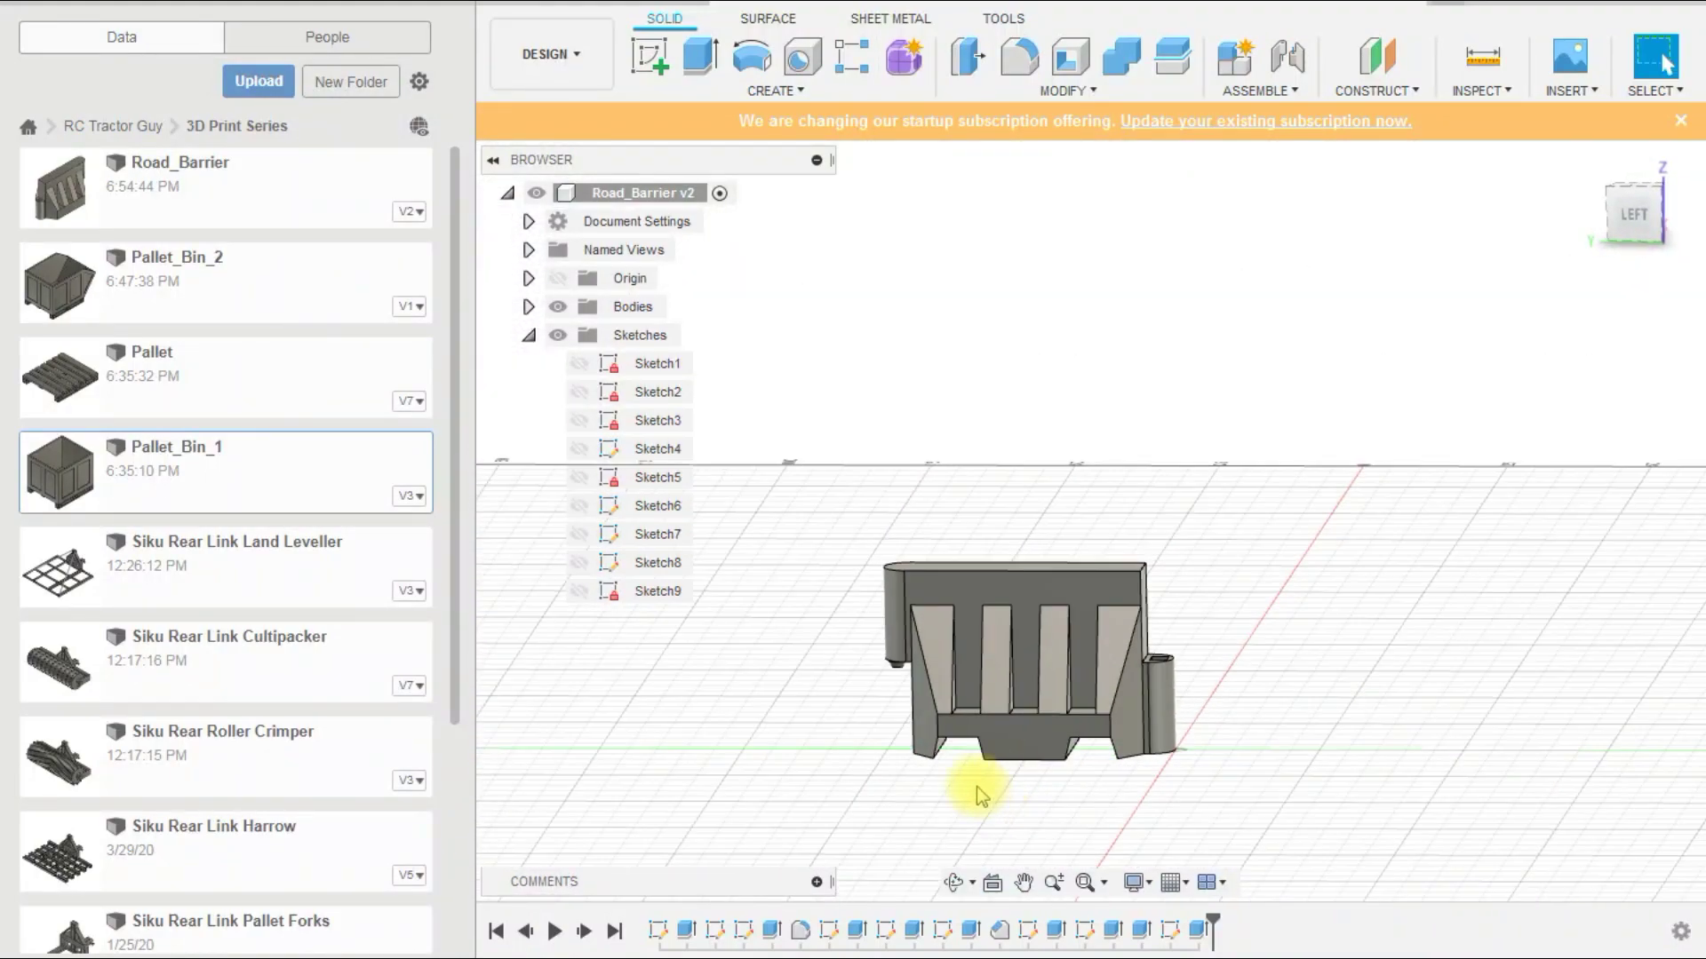
Step: Set the angled corner's offset along the barrier's length to 4 mm in its sketch and finish the sketch
scroll(977, 787, "up", 2)
scroll(943, 800, "up", 2)
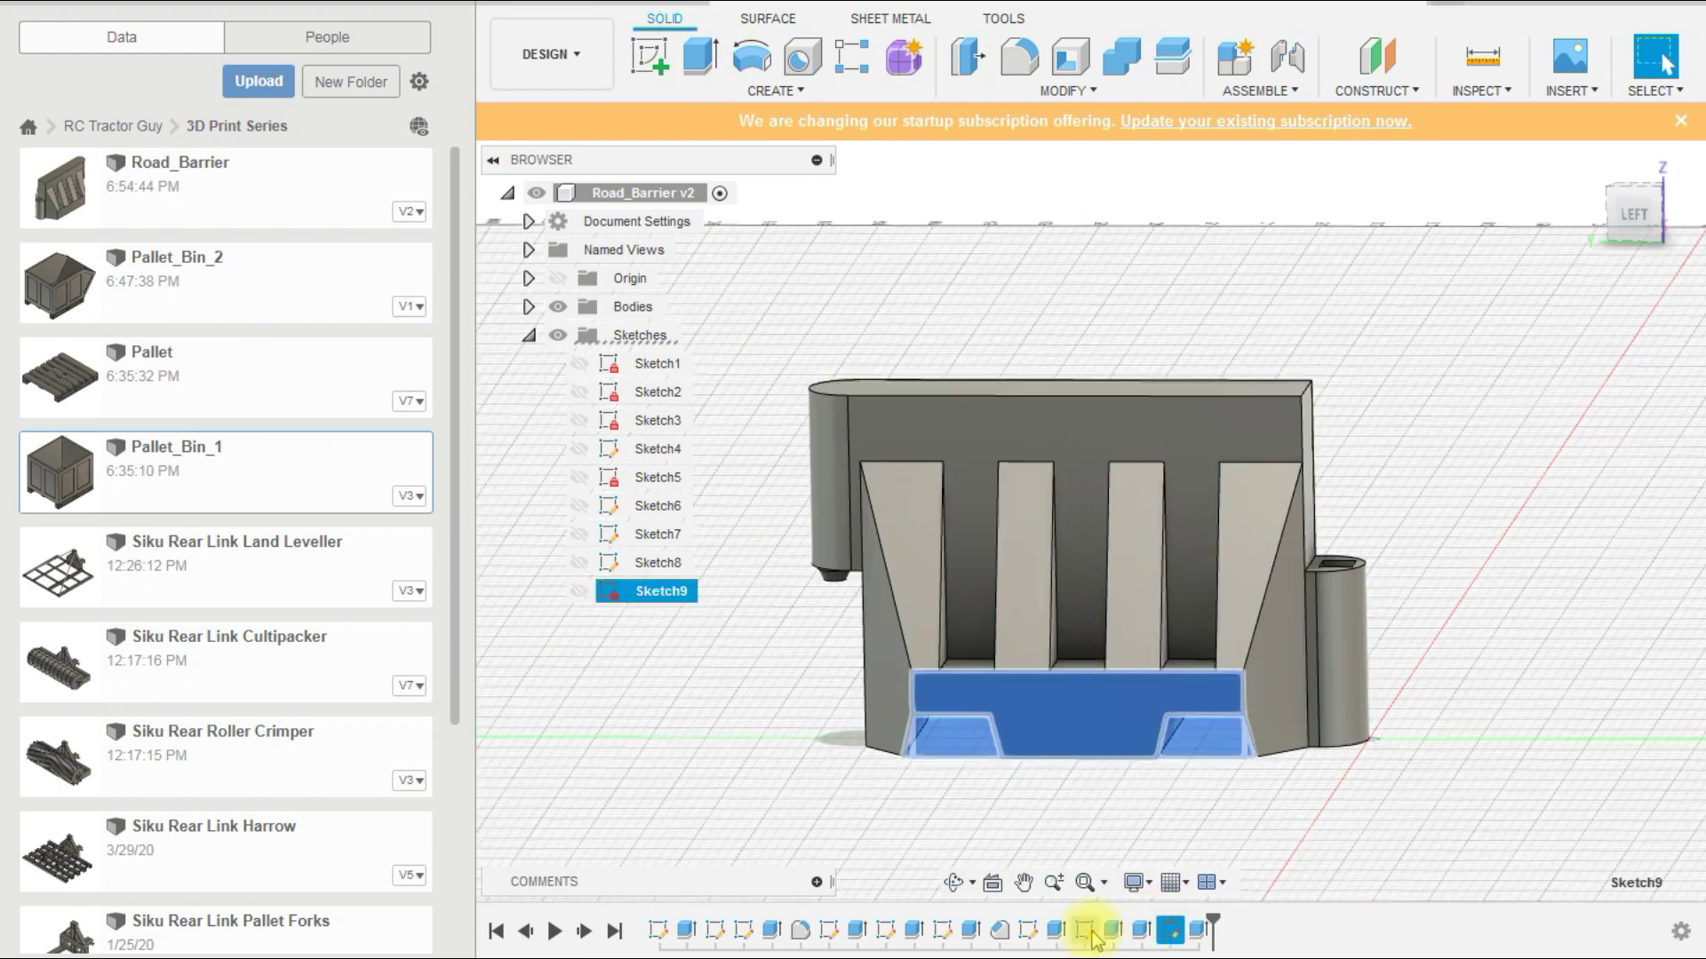
double_click(1029, 930)
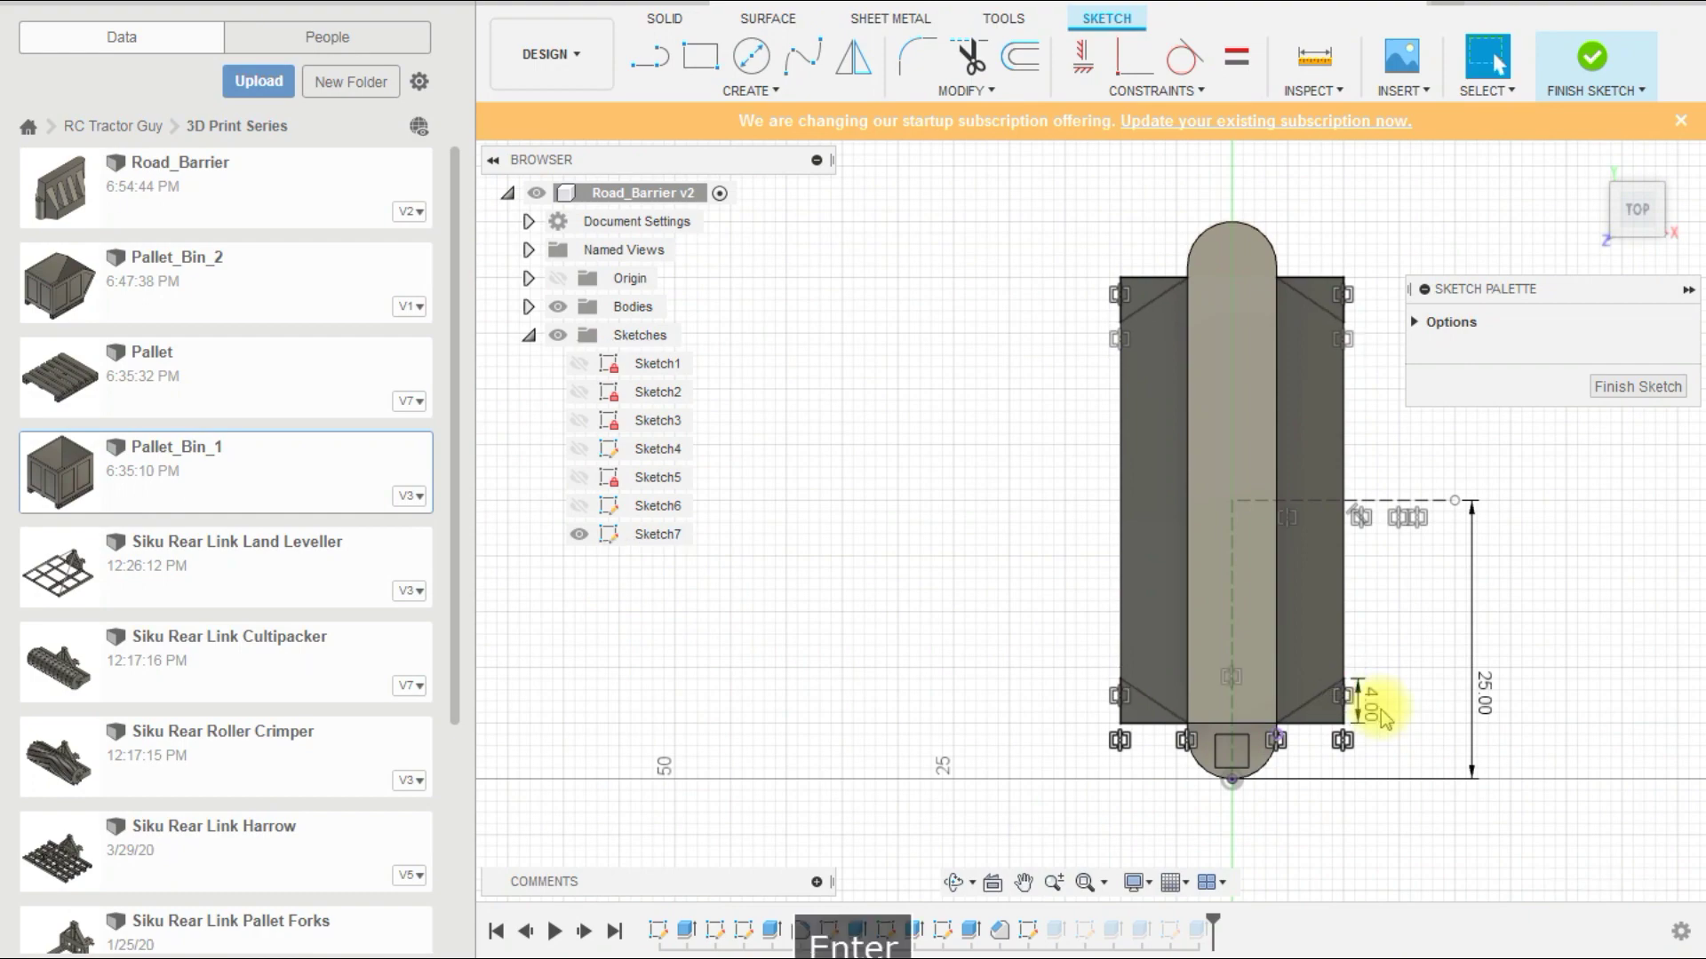
left_click(1590, 61)
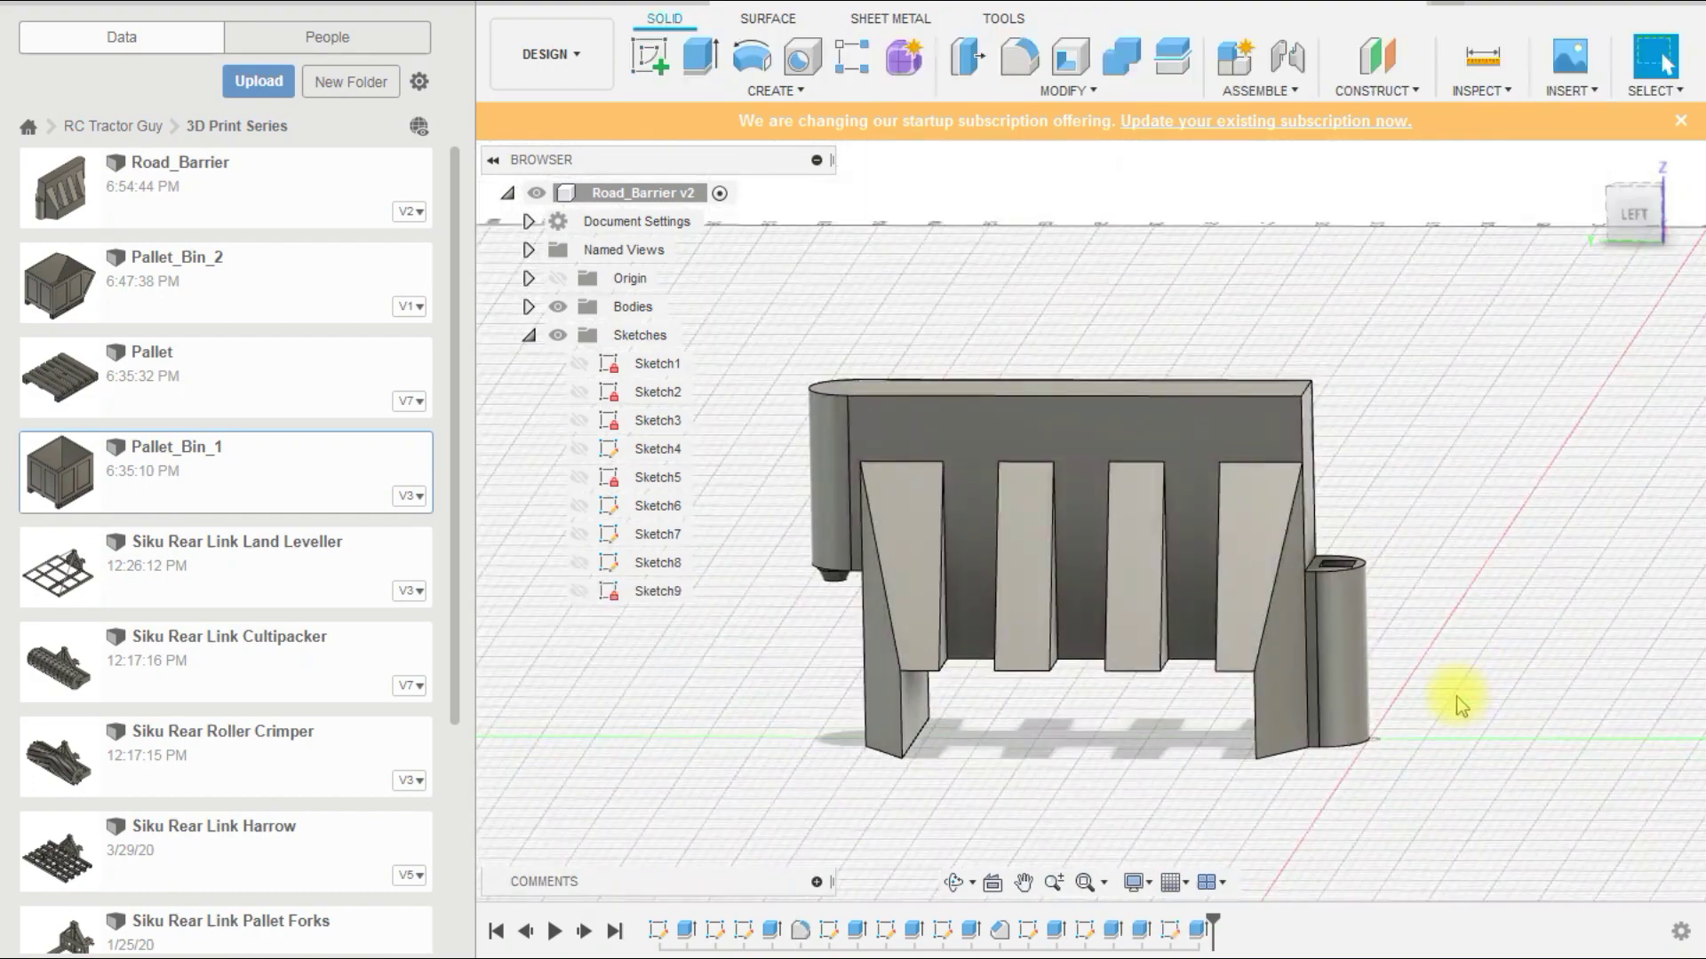
left_click(1169, 930)
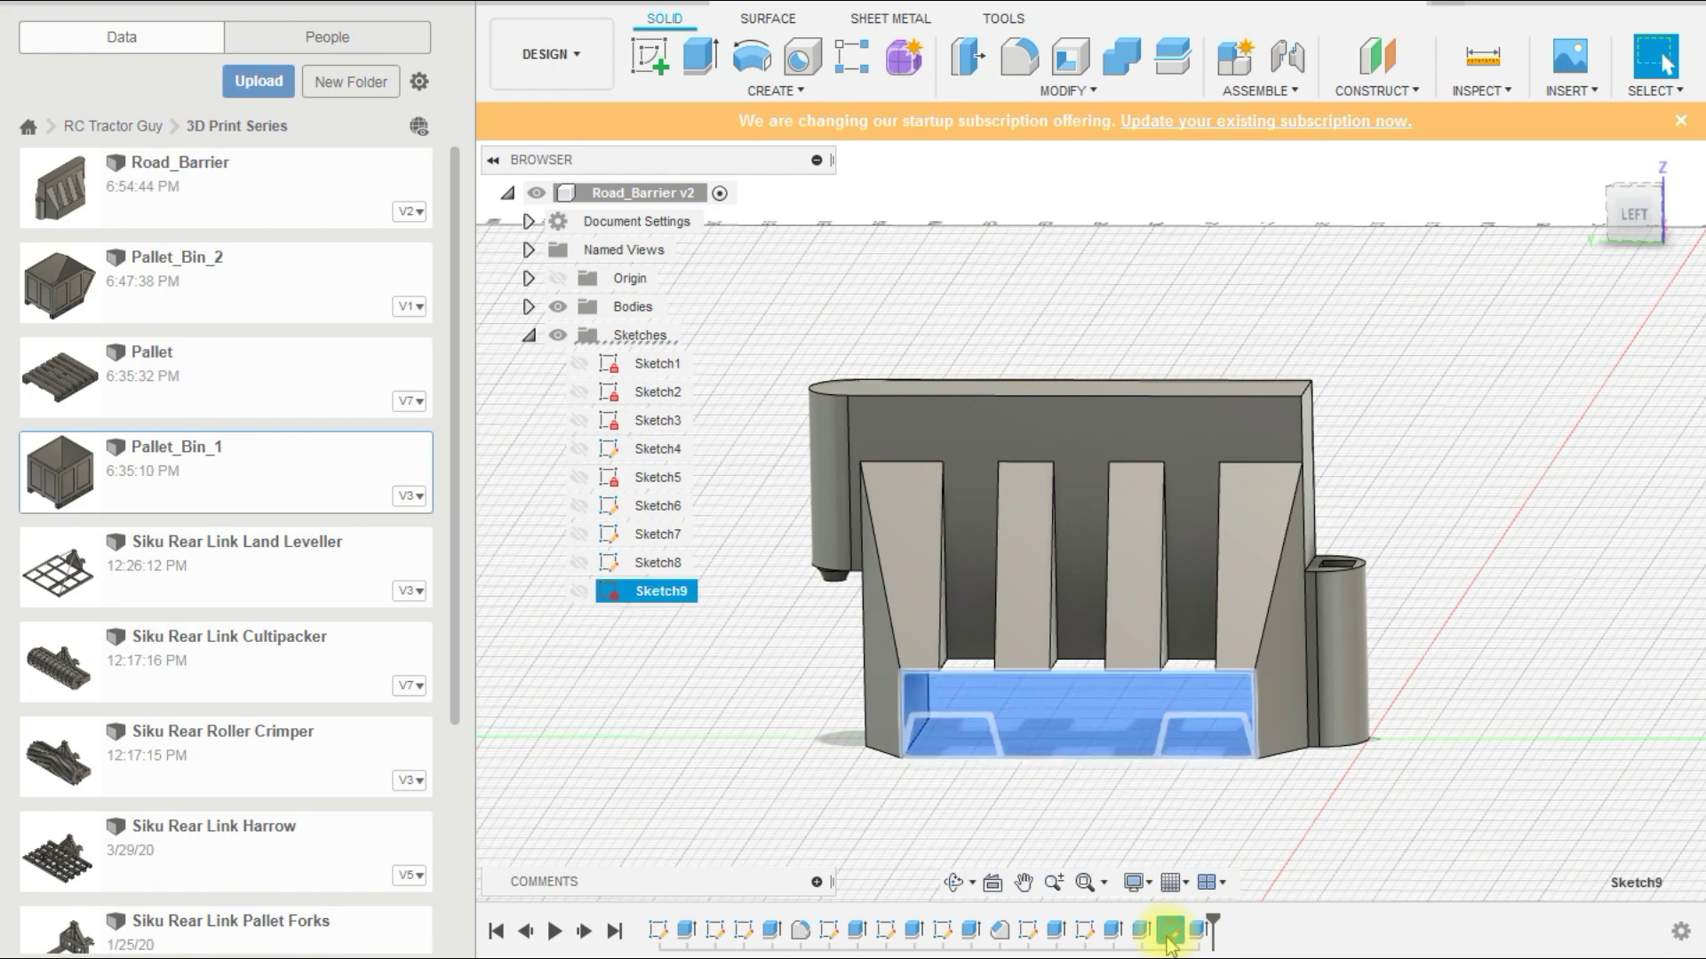
double_click(1169, 932)
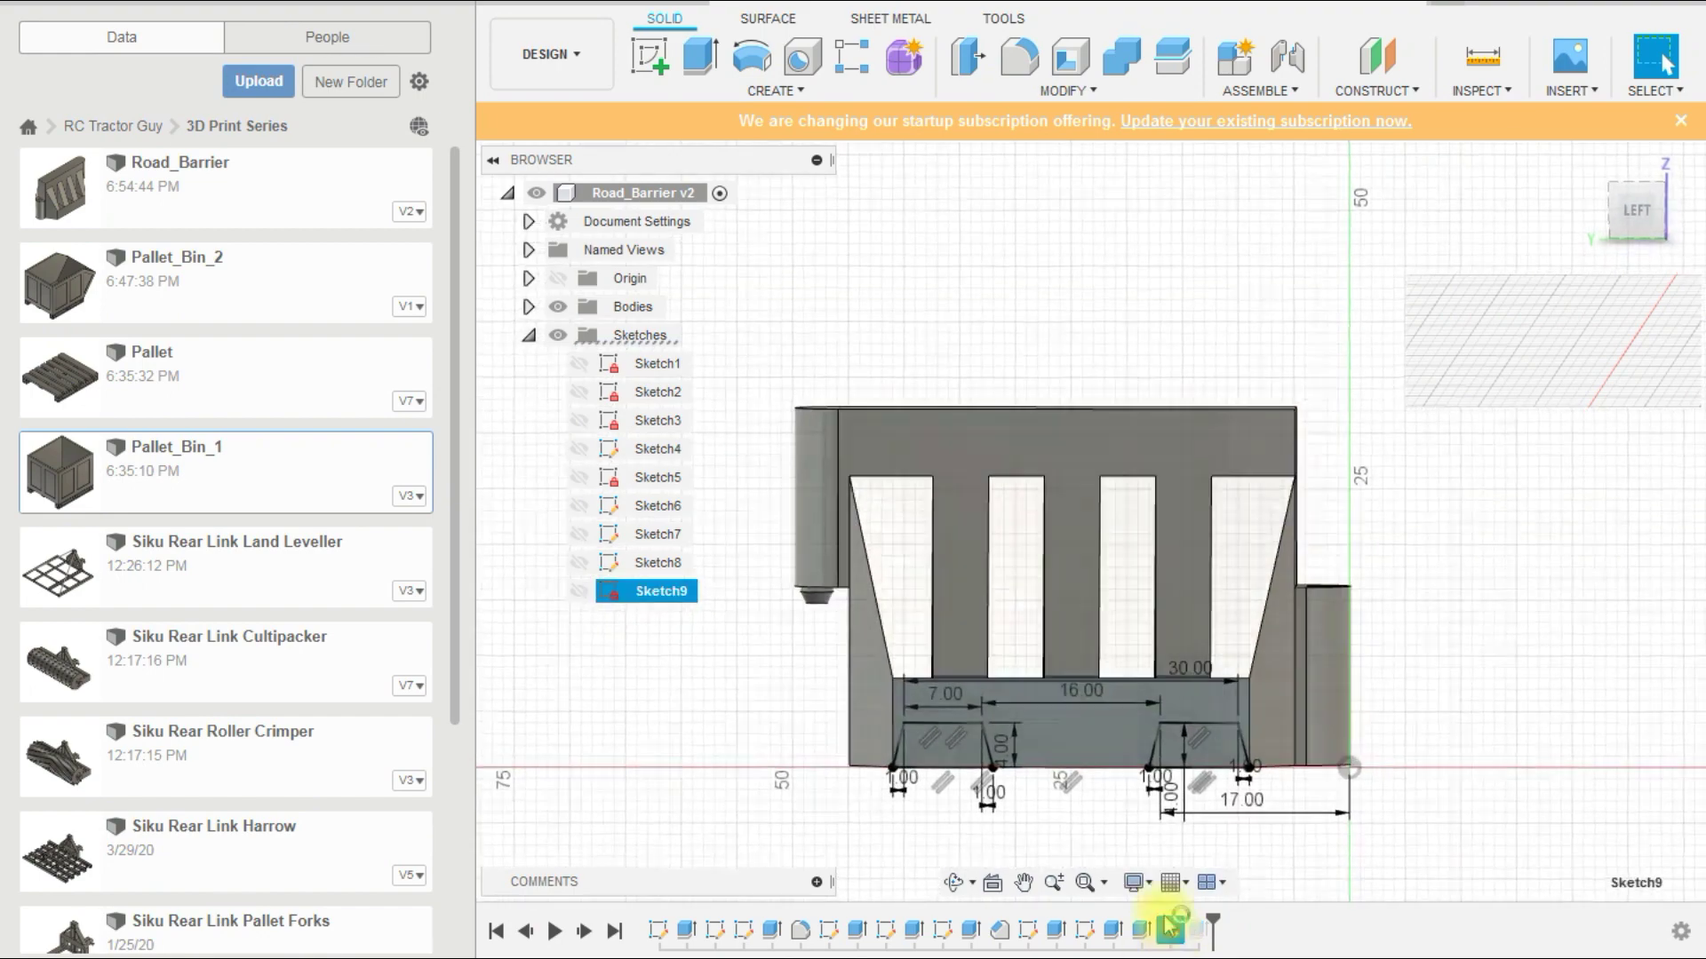
left_click(1591, 58)
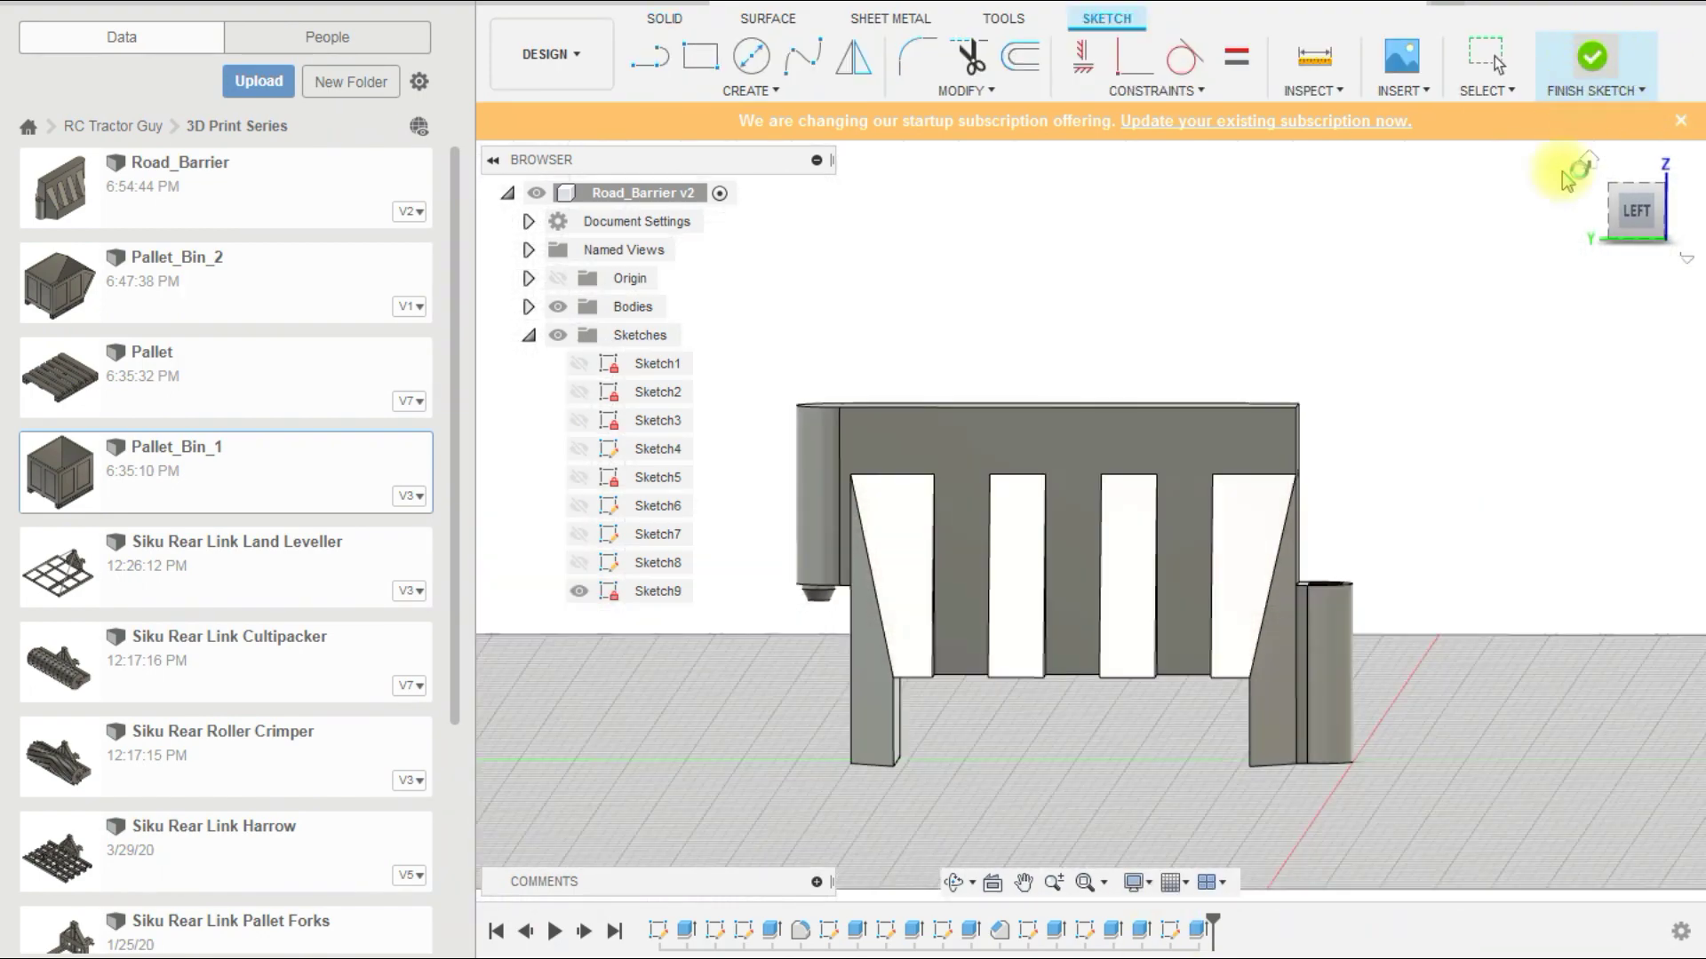
Step: Edit the -35 mm base cut so that only the two trapezoids are its profiles, leaving out the area between them
double_click(1197, 930)
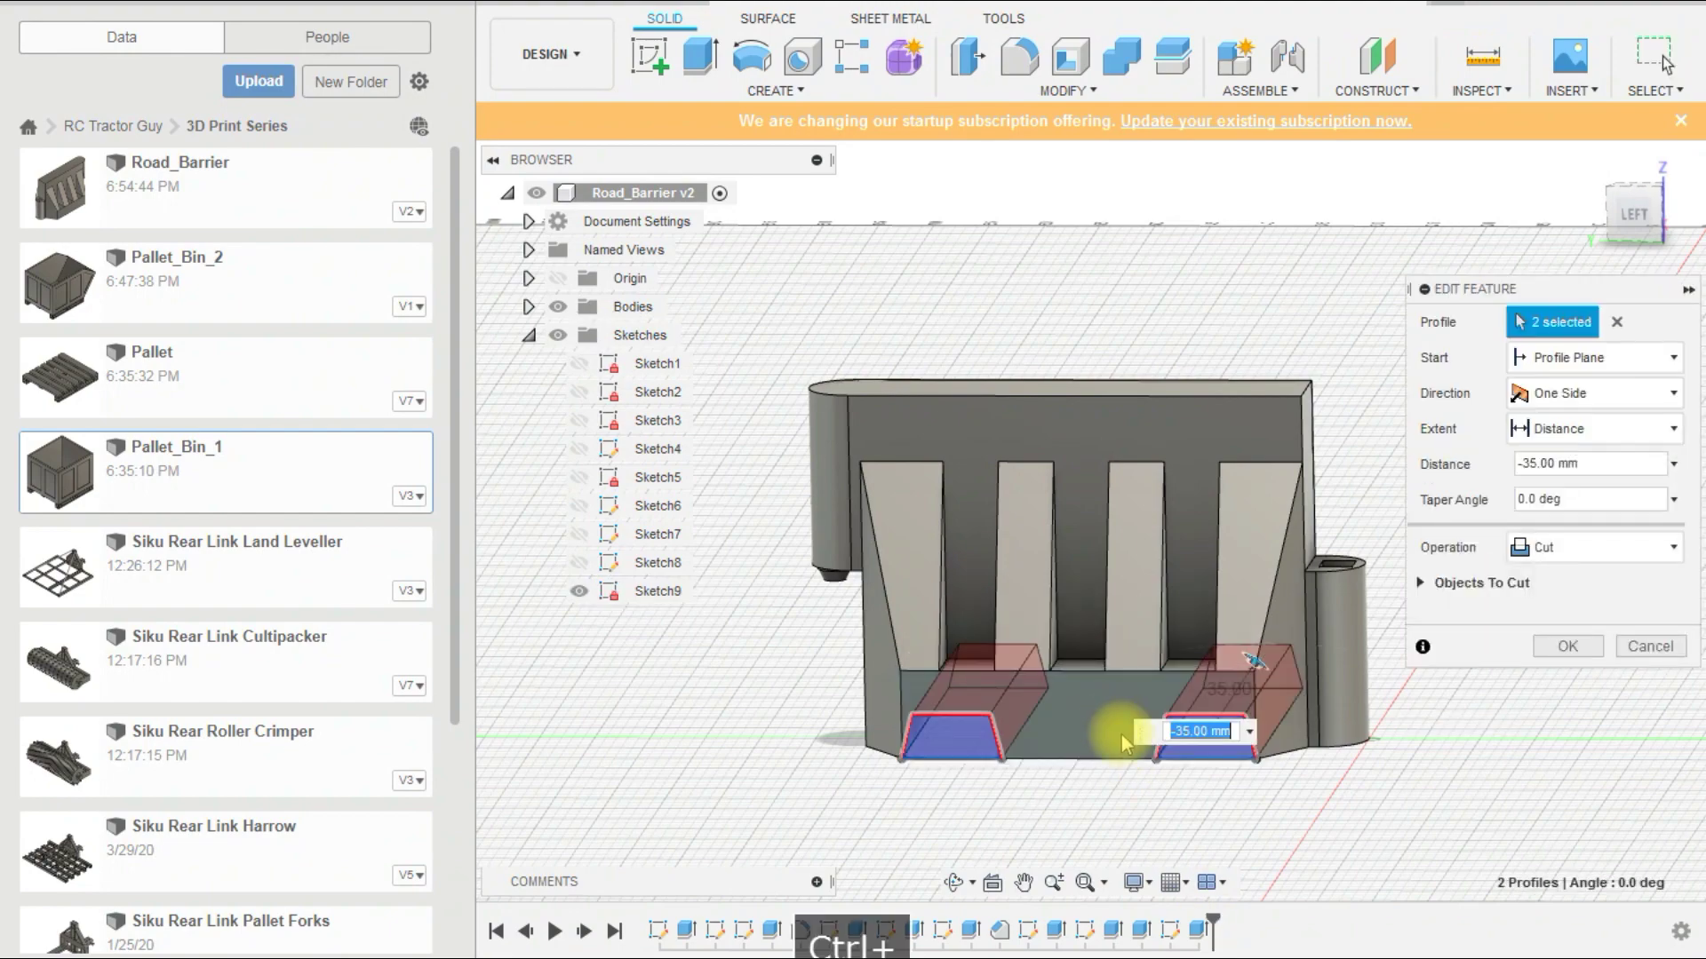
left_click(1568, 645)
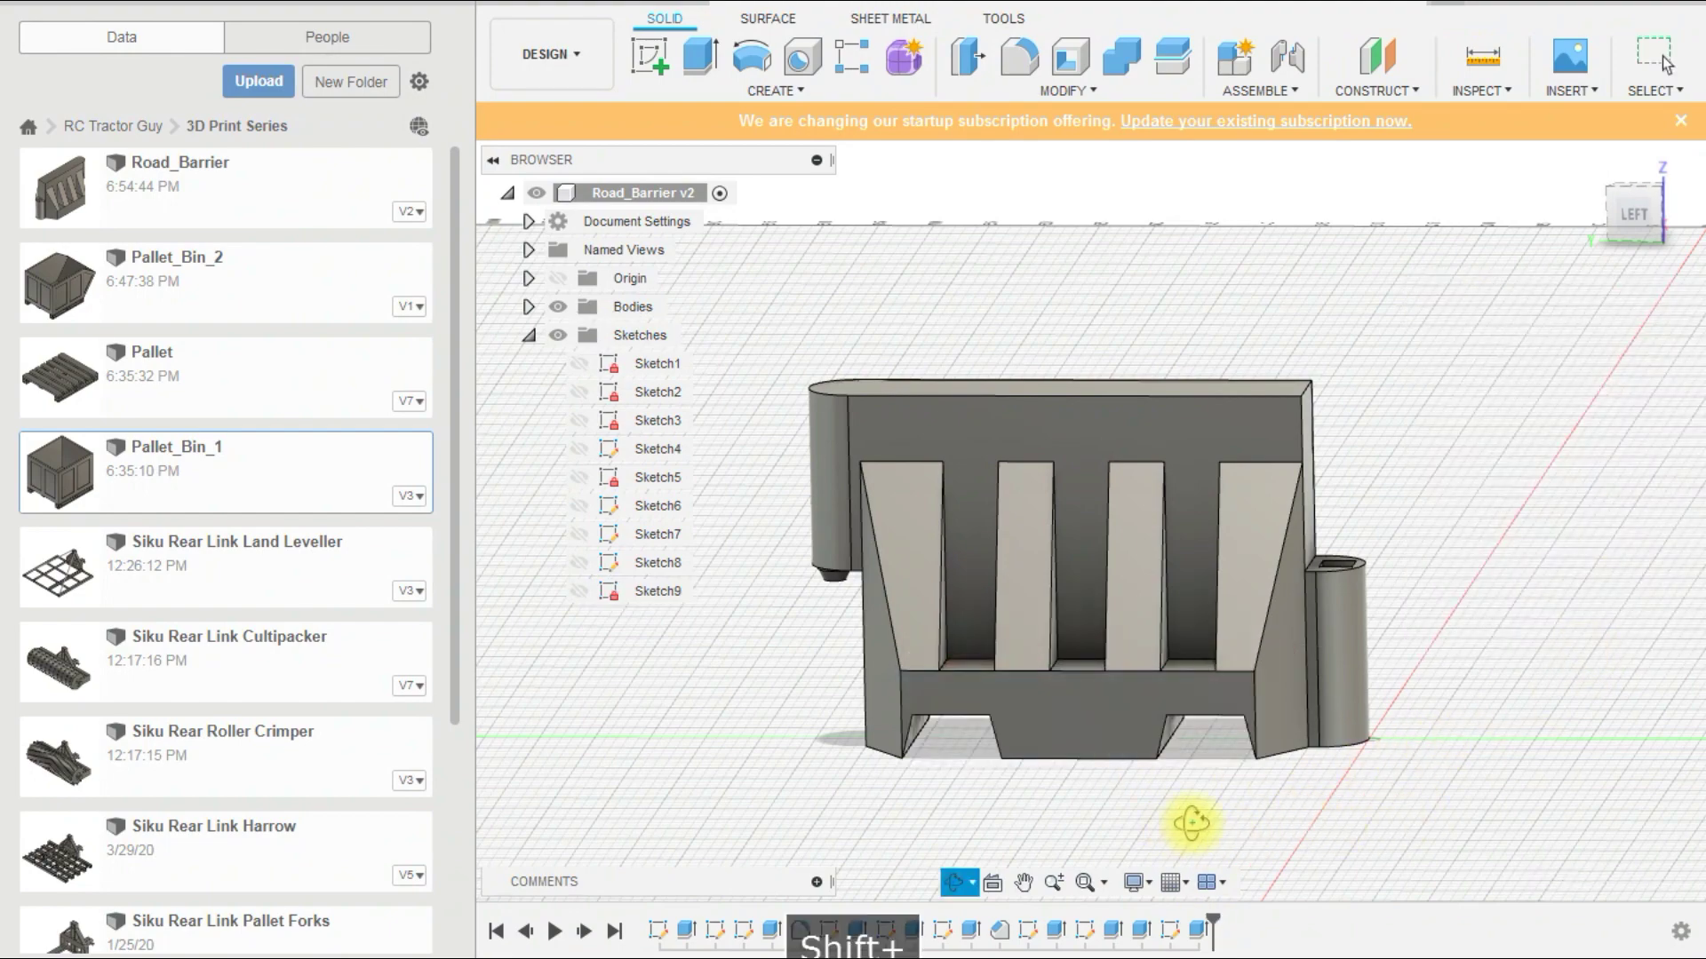
middle_click_drag(1191, 824, 1127, 784, "shift")
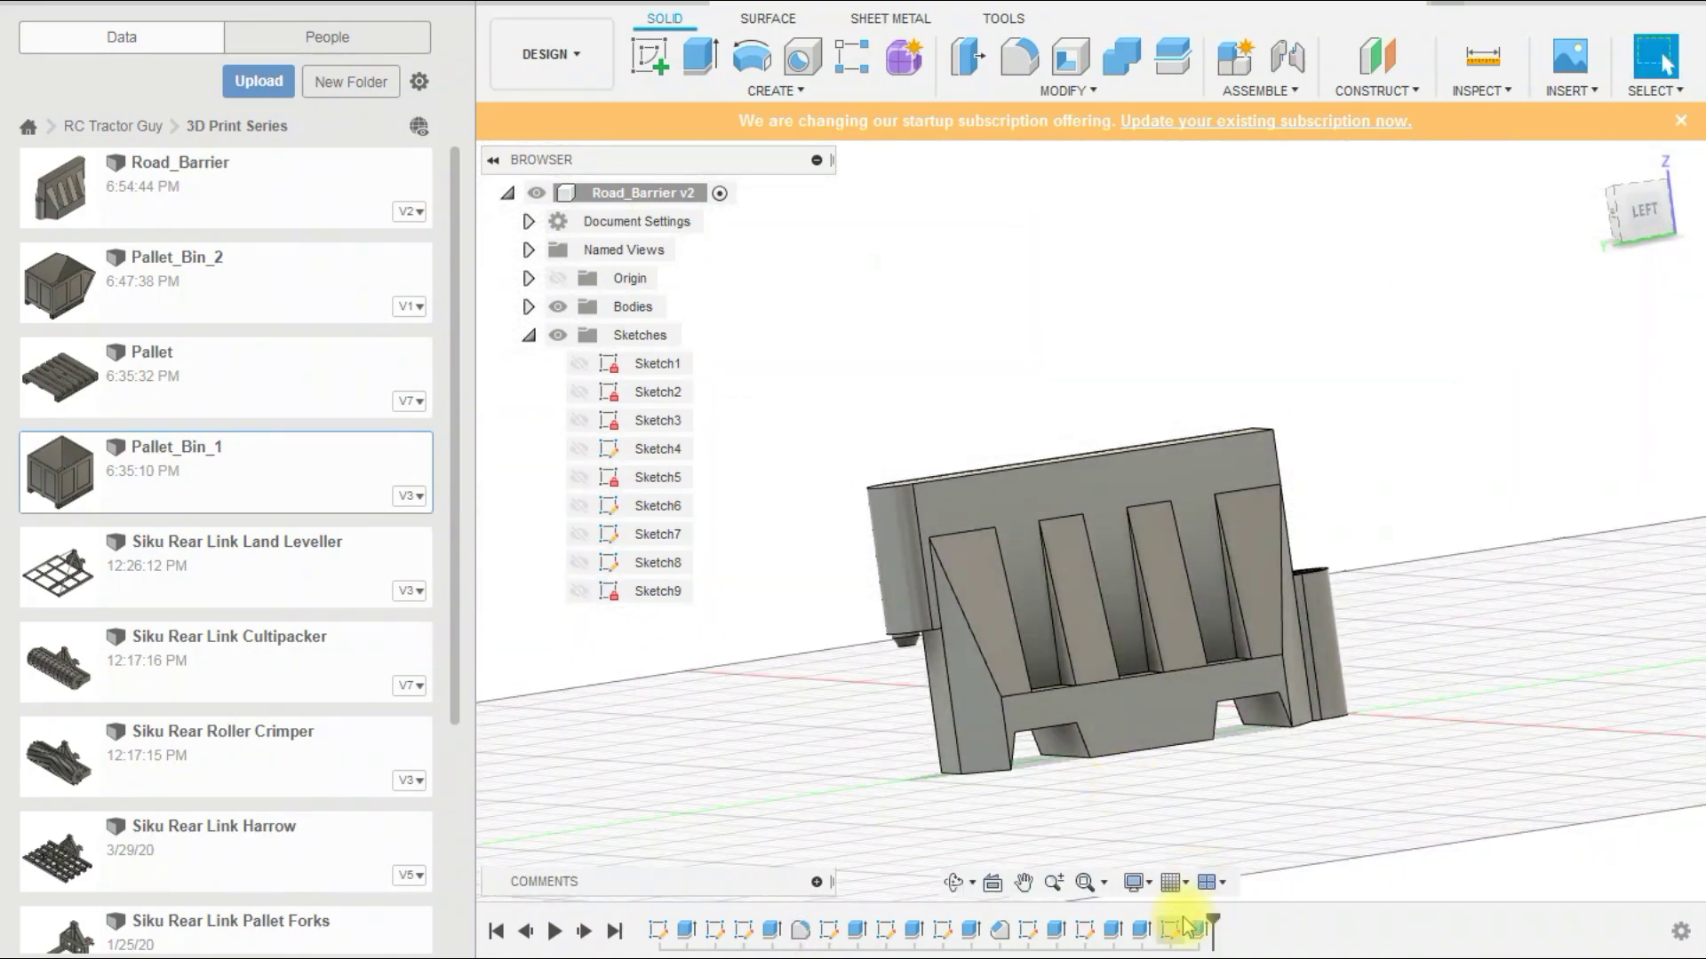
Step: Set the height of both base cutout trapezoids to 3 mm in their sketch and finish the sketch
double_click(1192, 928)
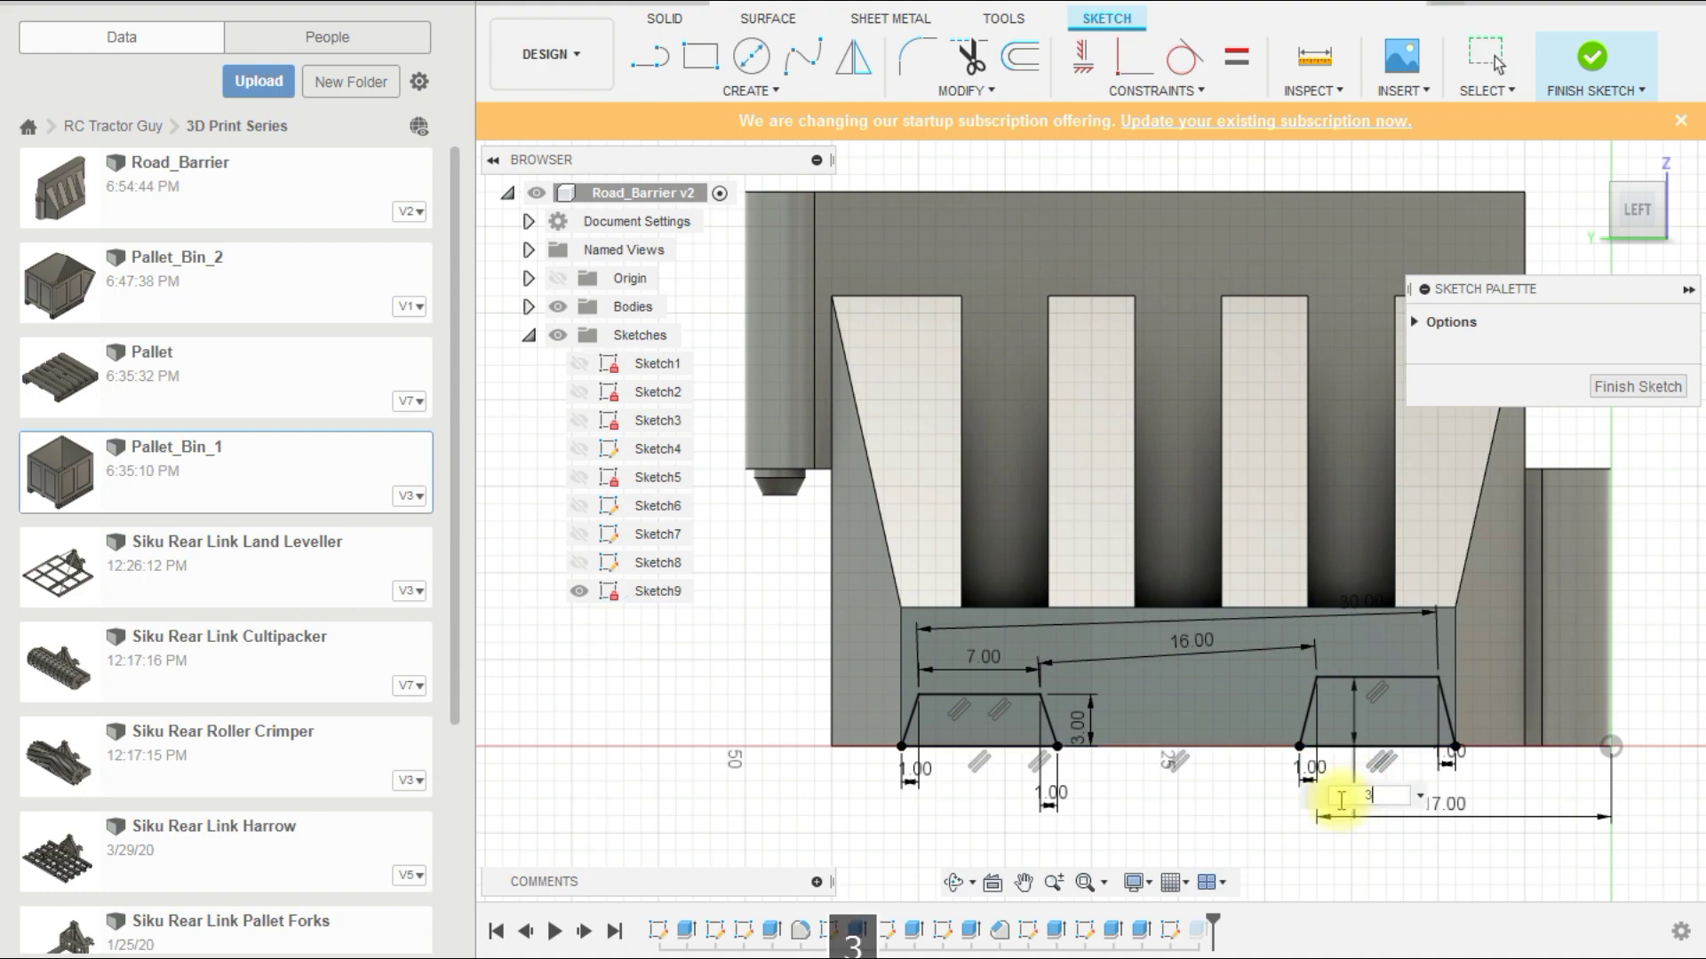
scroll(1284, 875, "down", 1)
left_click(1625, 84)
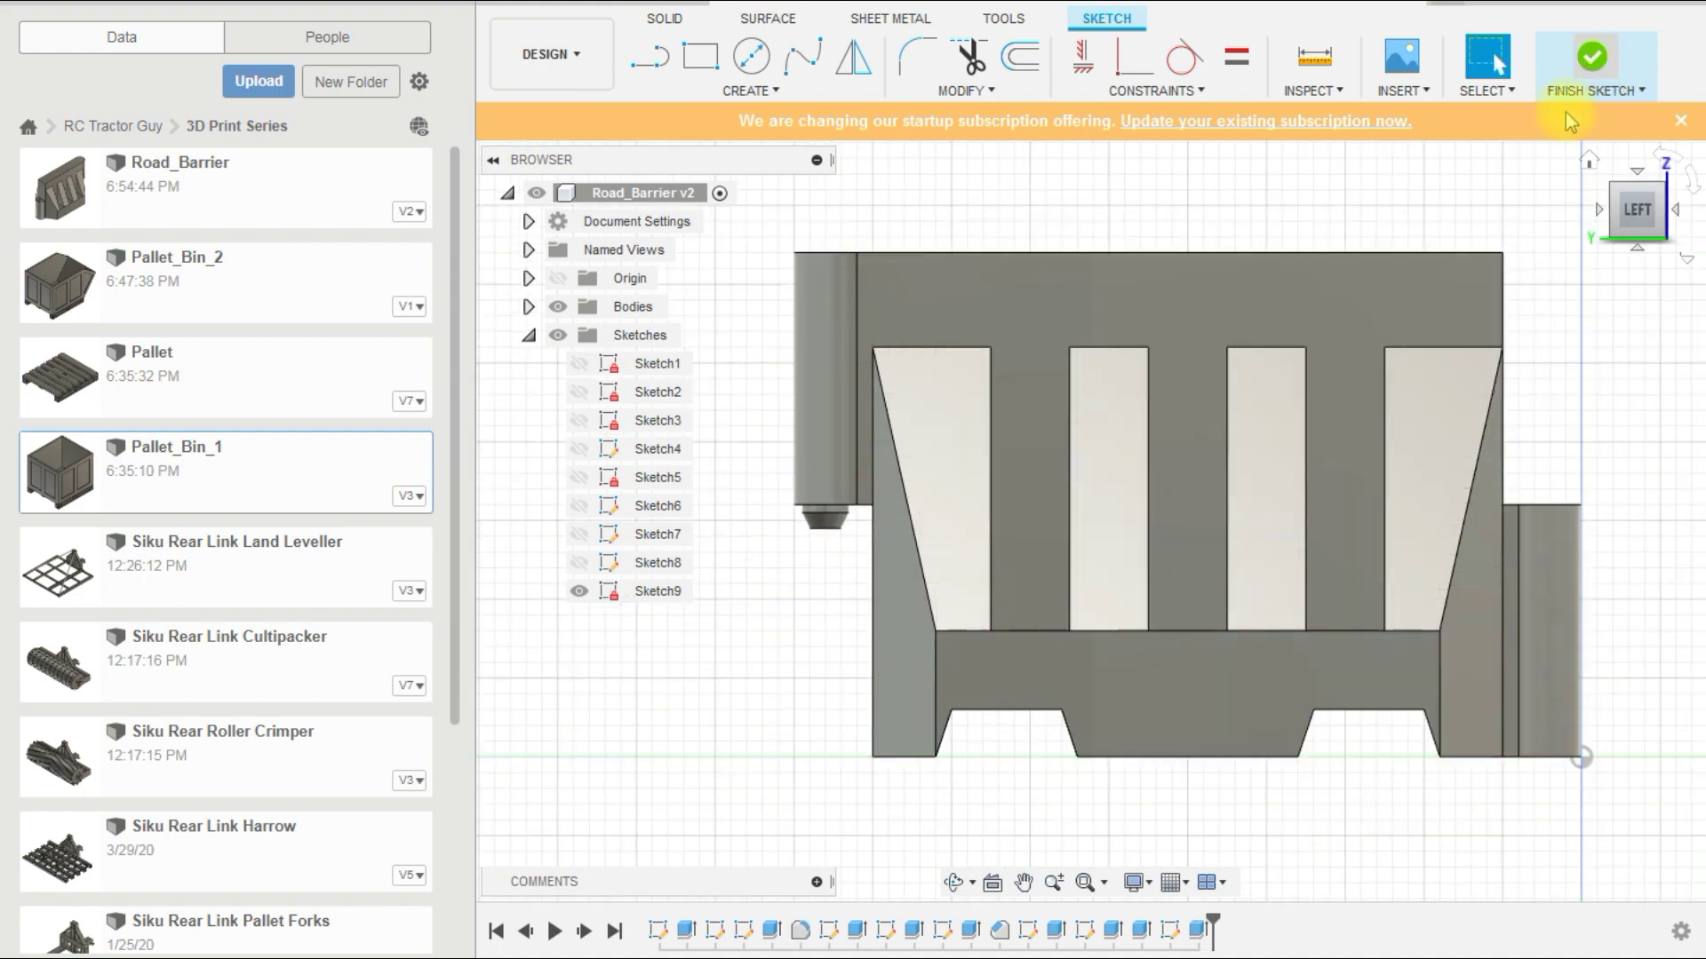
Step: Save the design as a new version with the description "User Saved"
mouse_move(1009, 743)
middle_mouse_down("shift")
mouse_move(983, 735)
mouse_move(939, 764)
middle_mouse_up("shift")
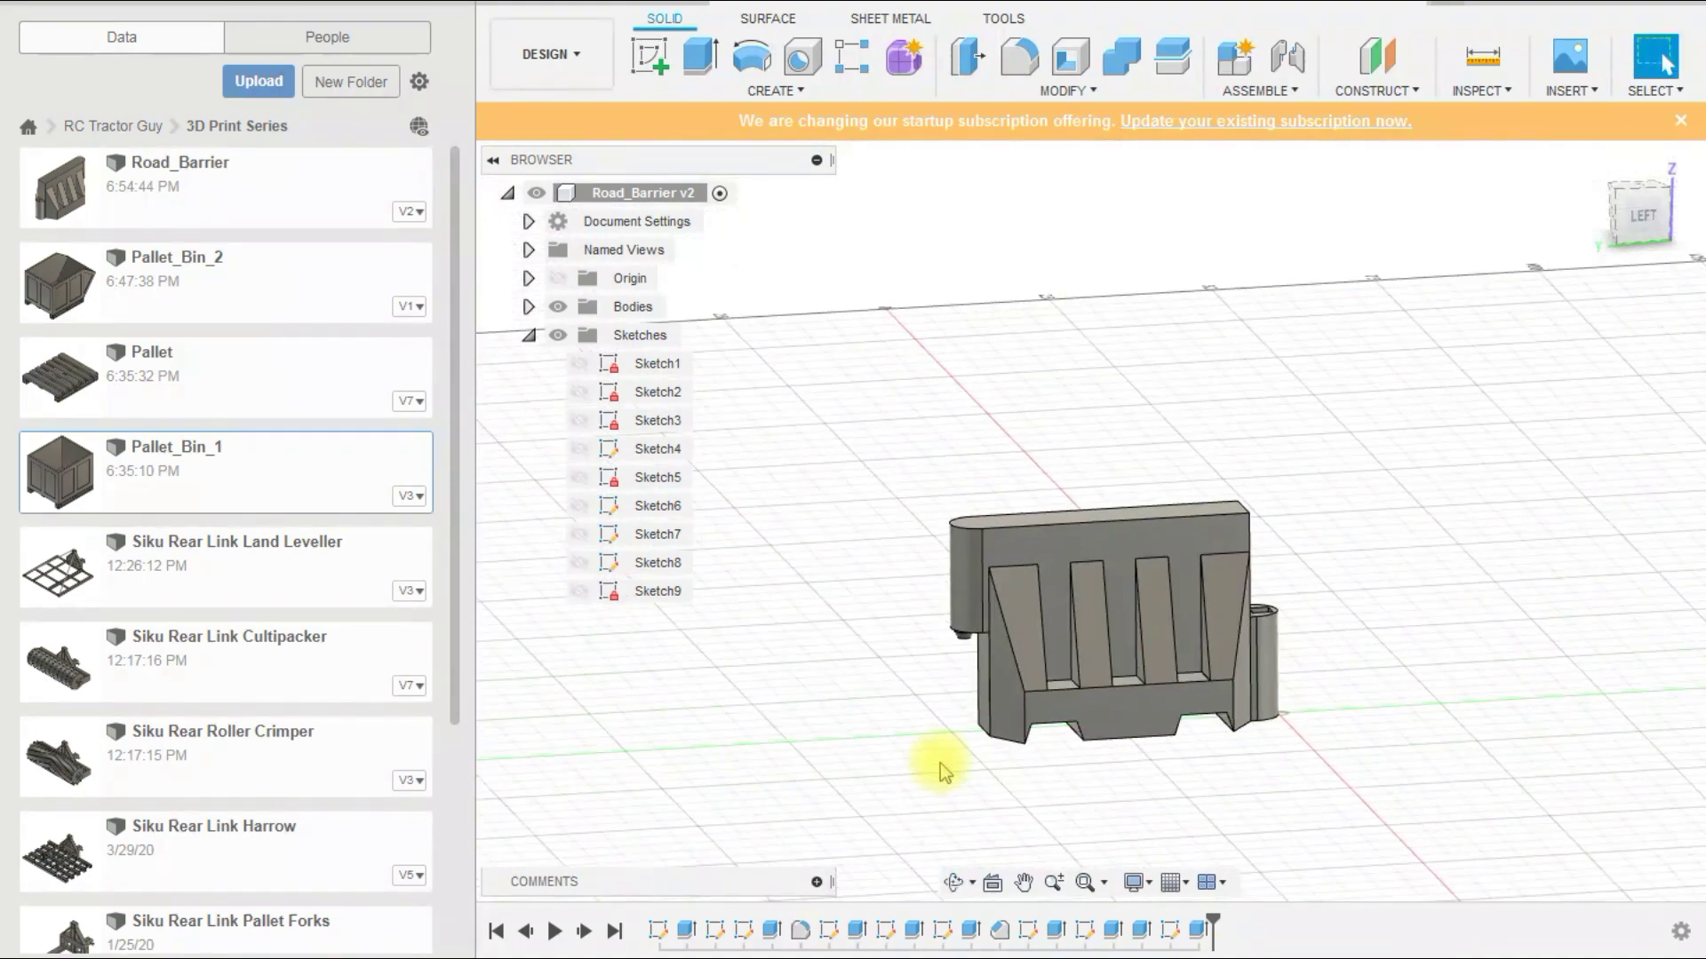
left_click(586, 7)
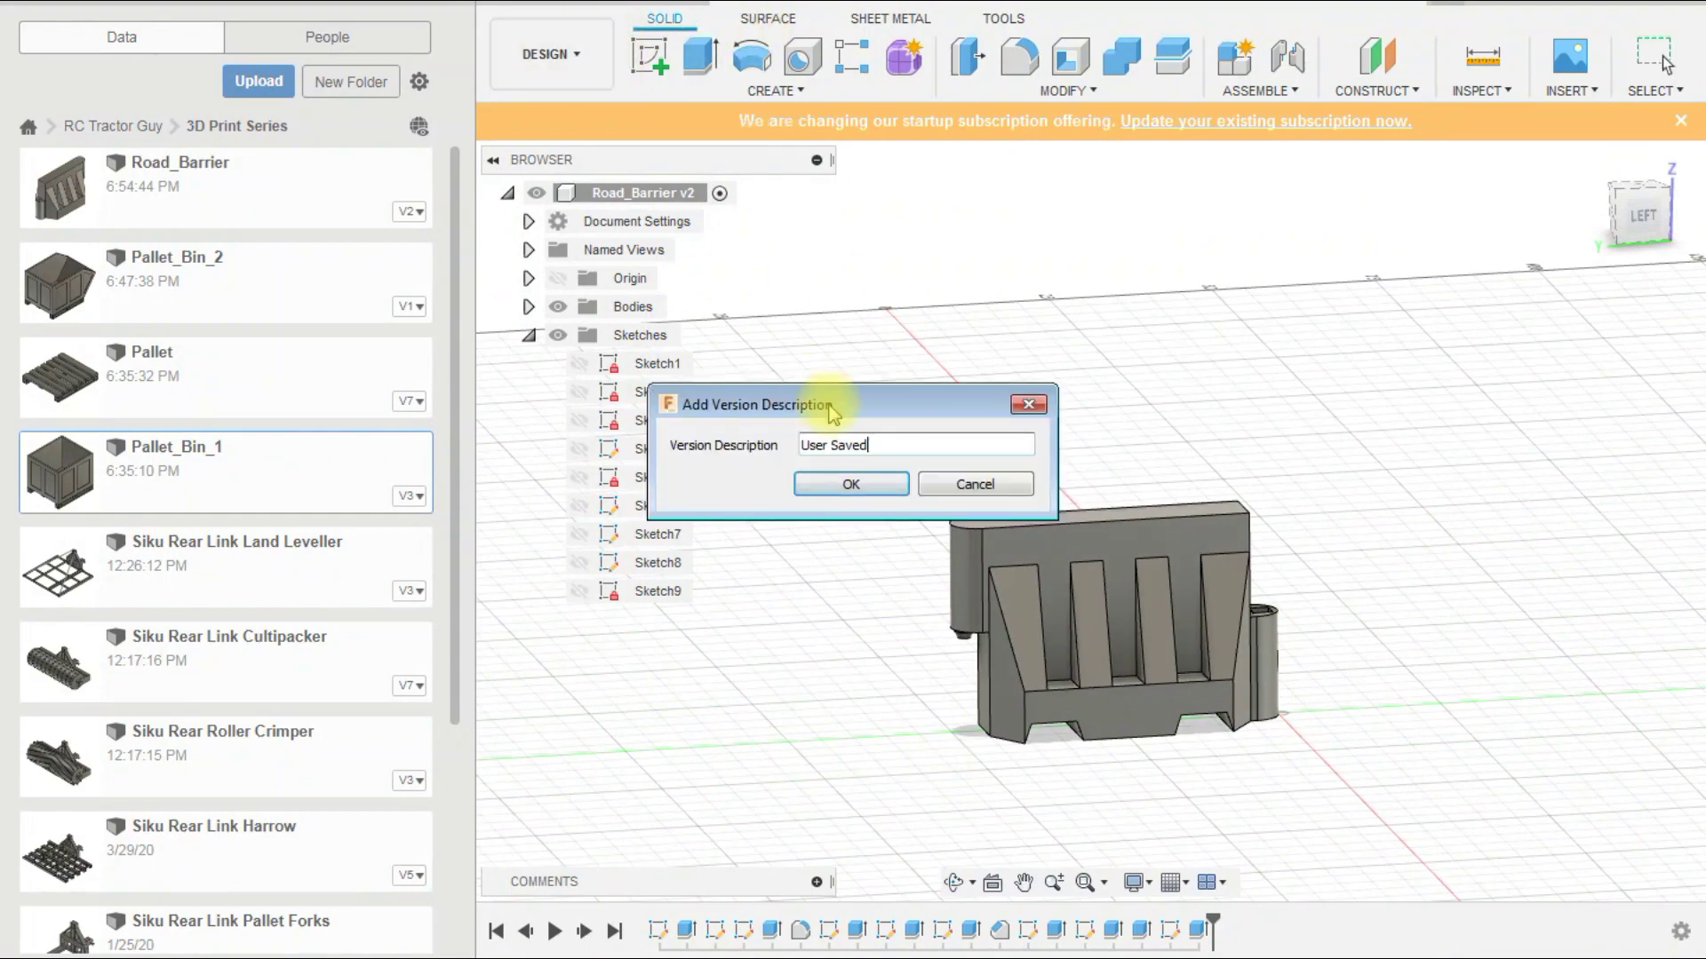
left_click(850, 484)
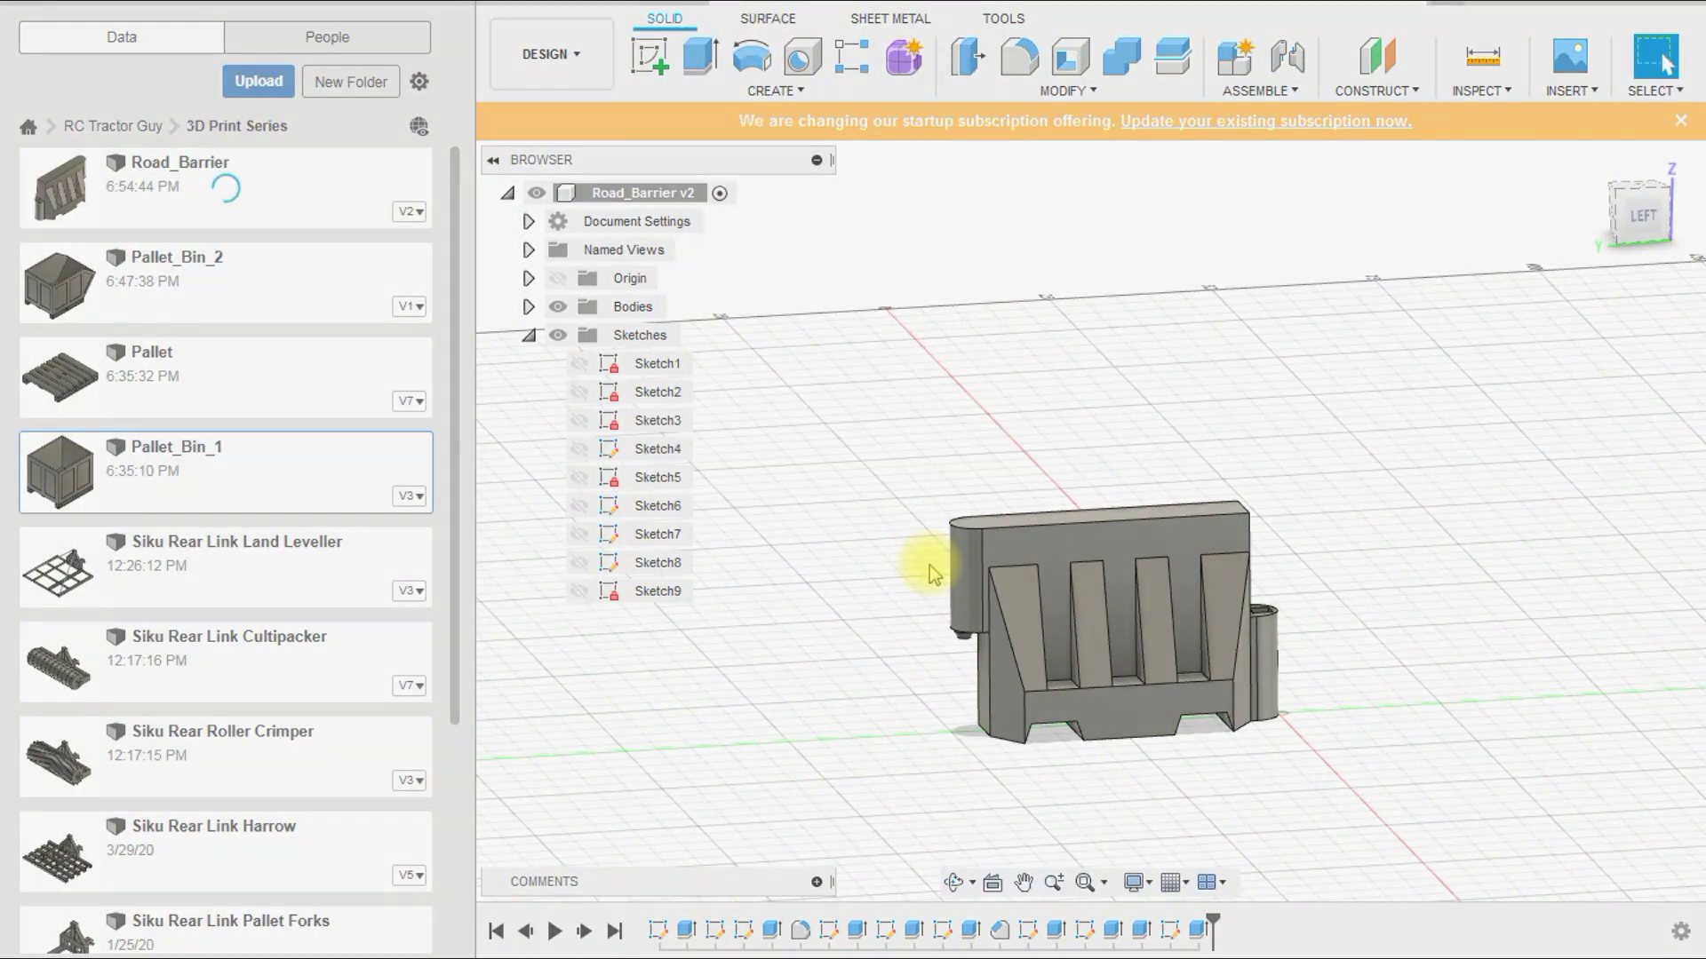